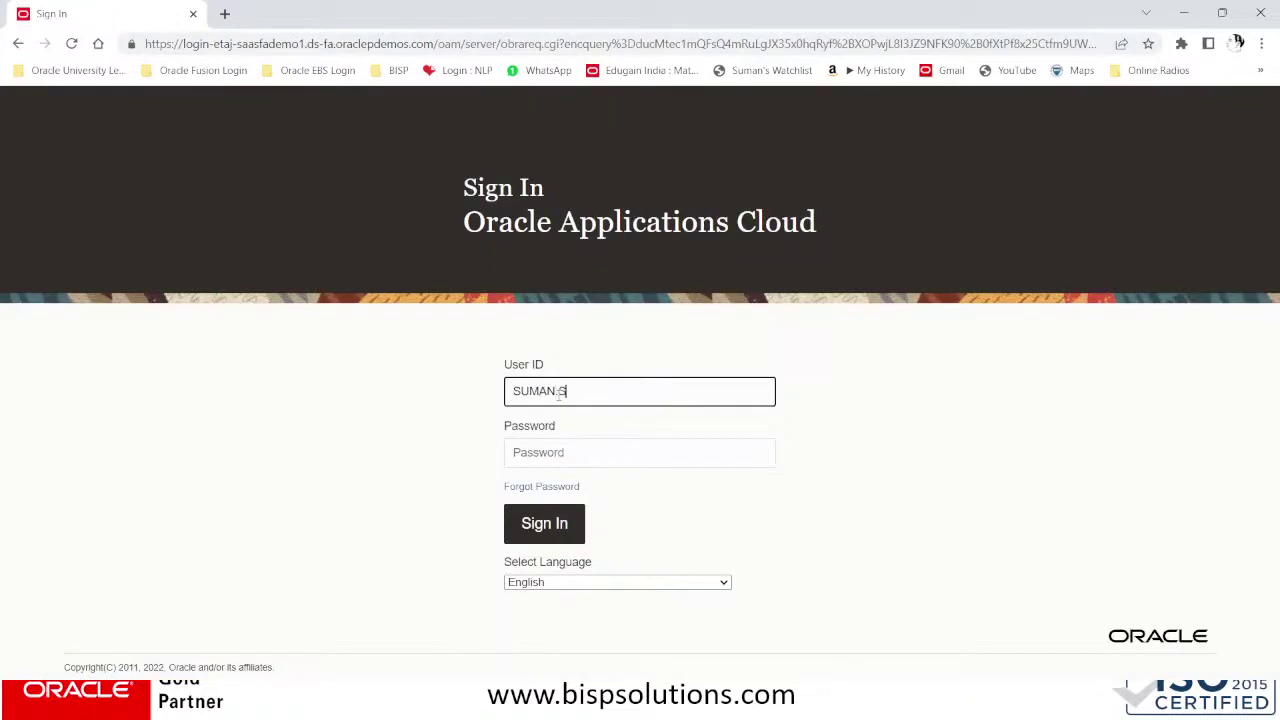
- Complete the sign-in form with the user ID and the account password copied earlier, and sign in
{"action": "key", "text": "Tab"}
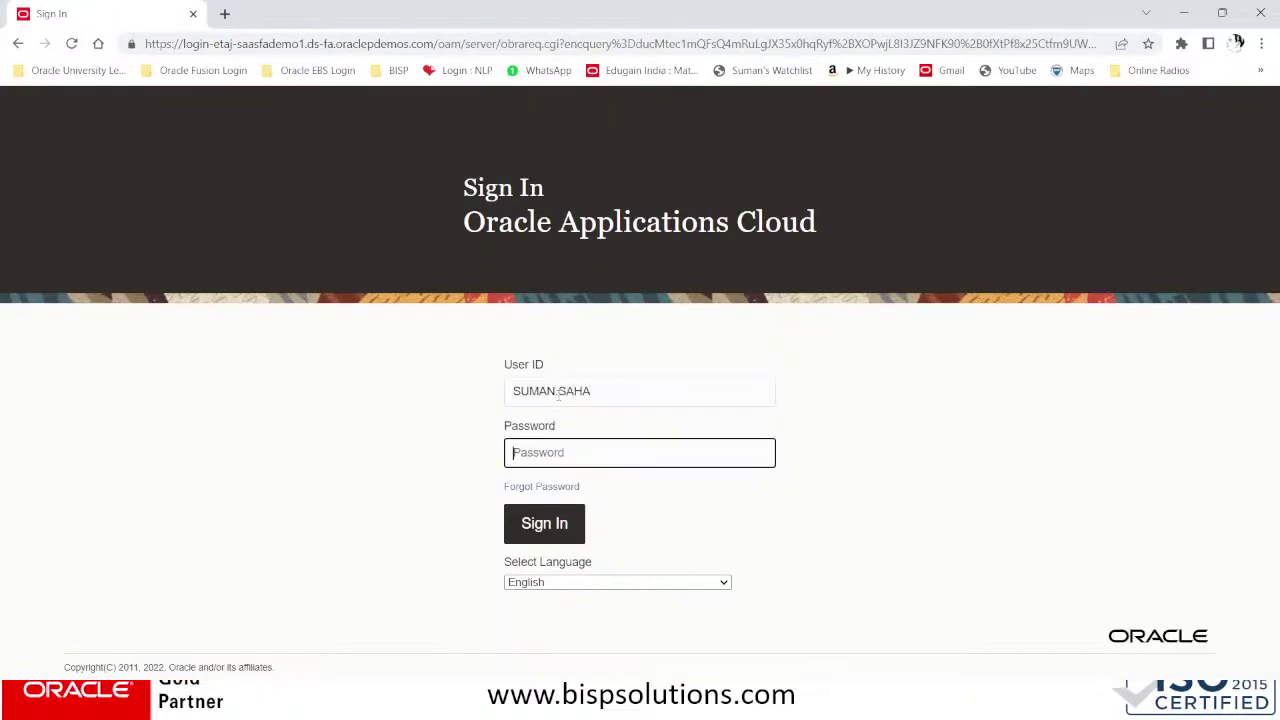
{"action": "key", "text": "super+v"}
{"action": "scroll", "coordinate": [657, 391], "scroll_direction": "down", "scroll_amount": 2}
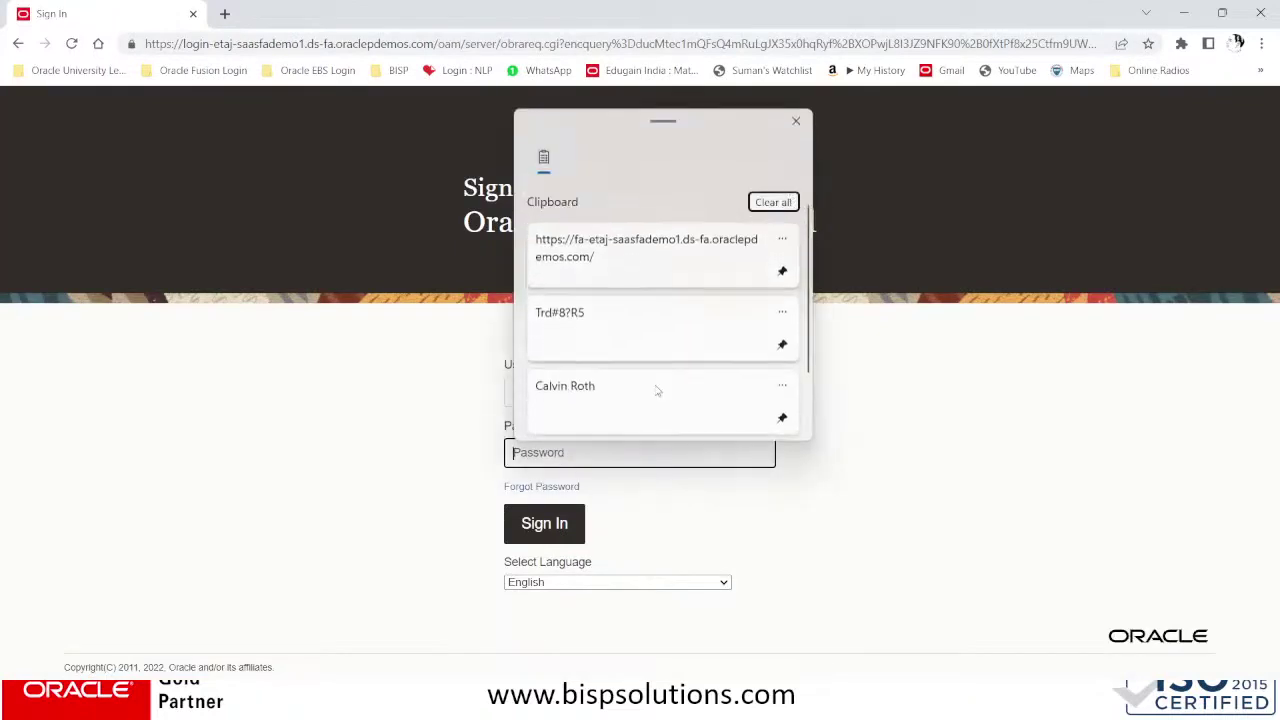
{"action": "left_click", "coordinate": [628, 334]}
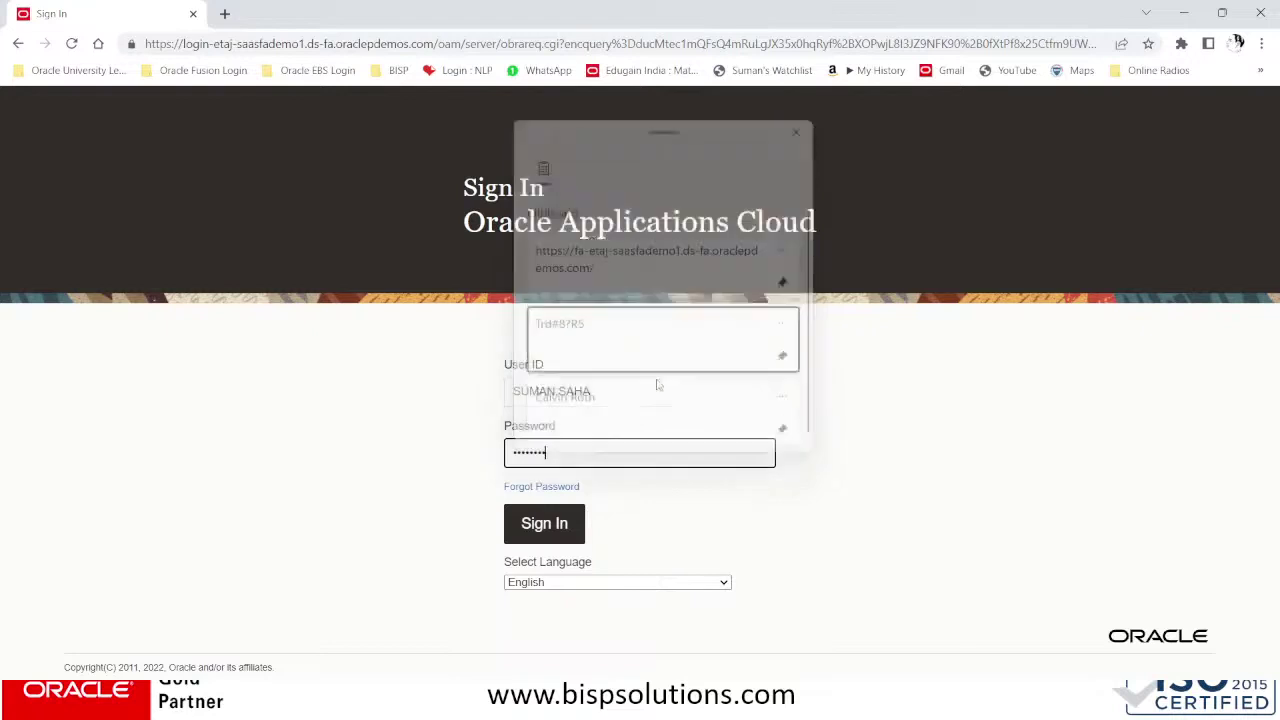
{"action": "left_click", "coordinate": [537, 534]}
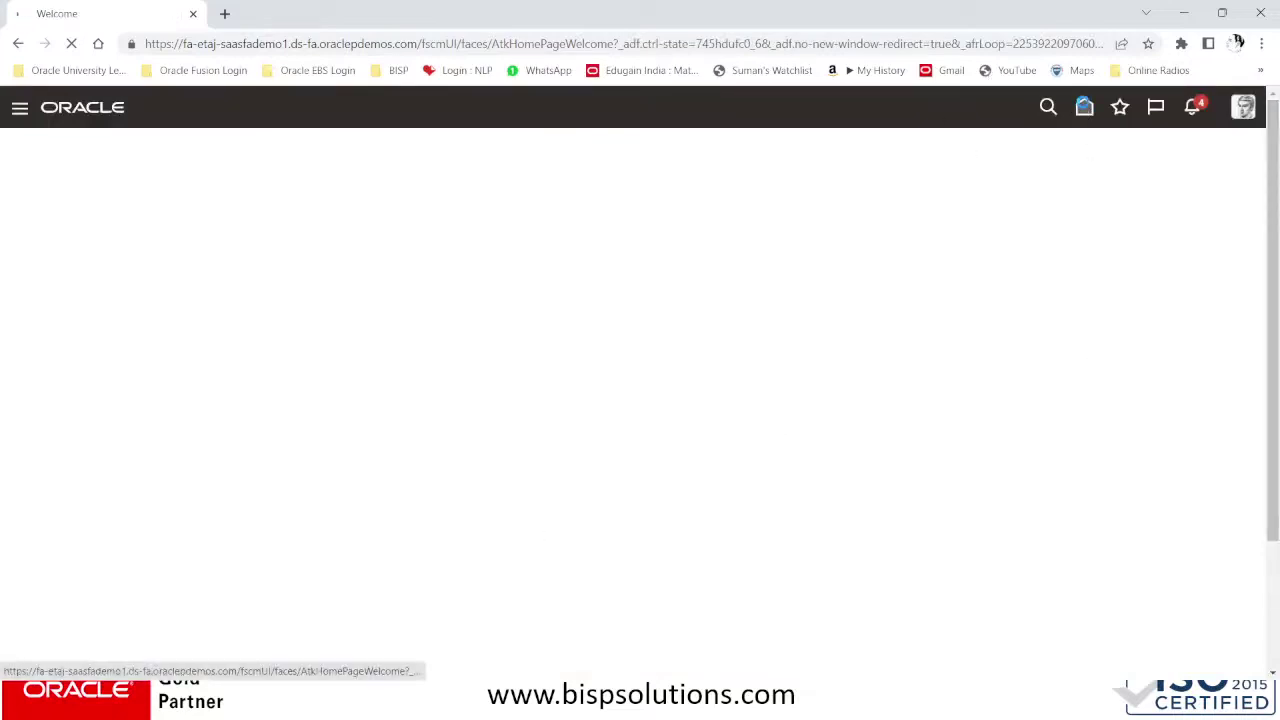
- Go to the home page and open Purchase Requisitions under Procurement
{"action": "left_click", "coordinate": [70, 113]}
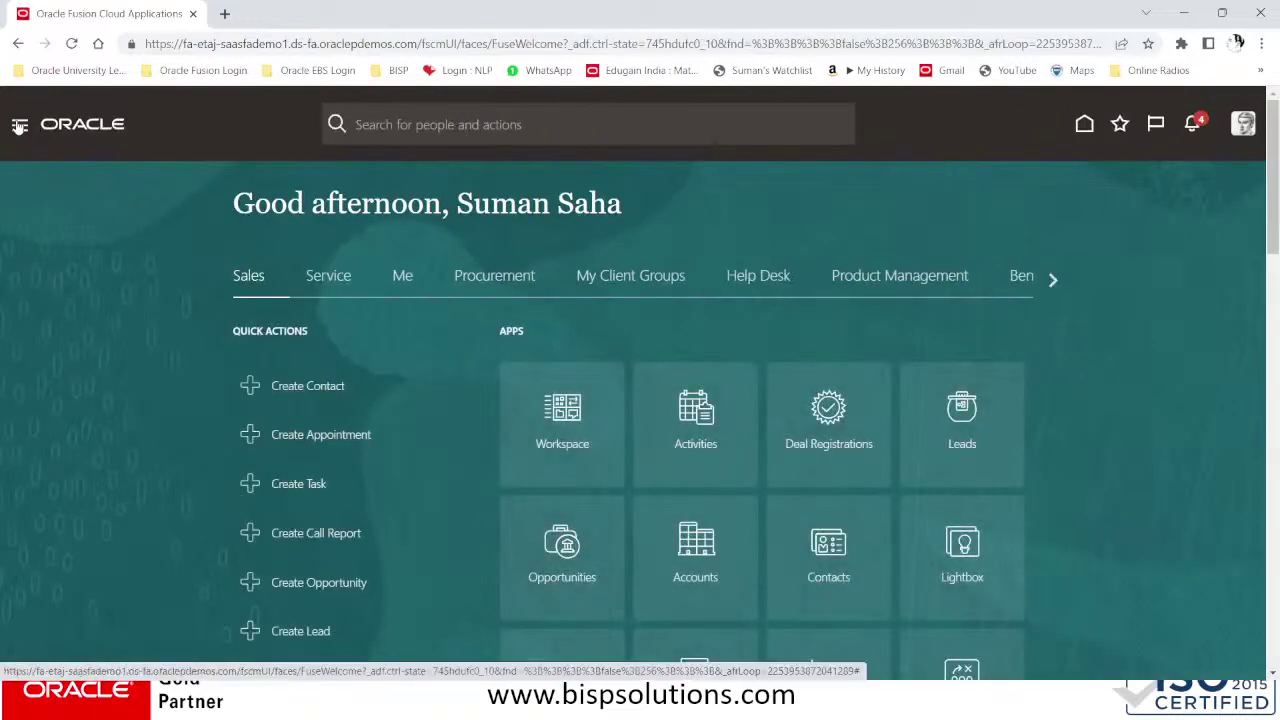
{"action": "left_click", "coordinate": [19, 126]}
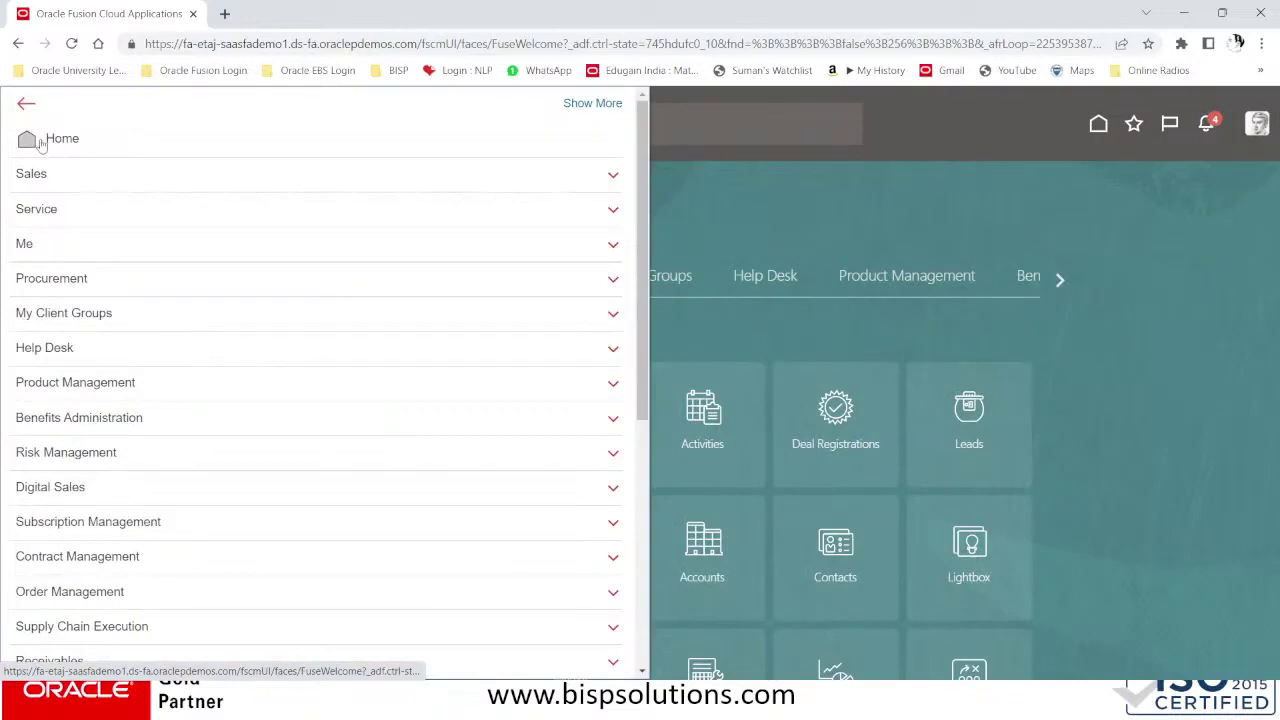
{"action": "left_click", "coordinate": [84, 278]}
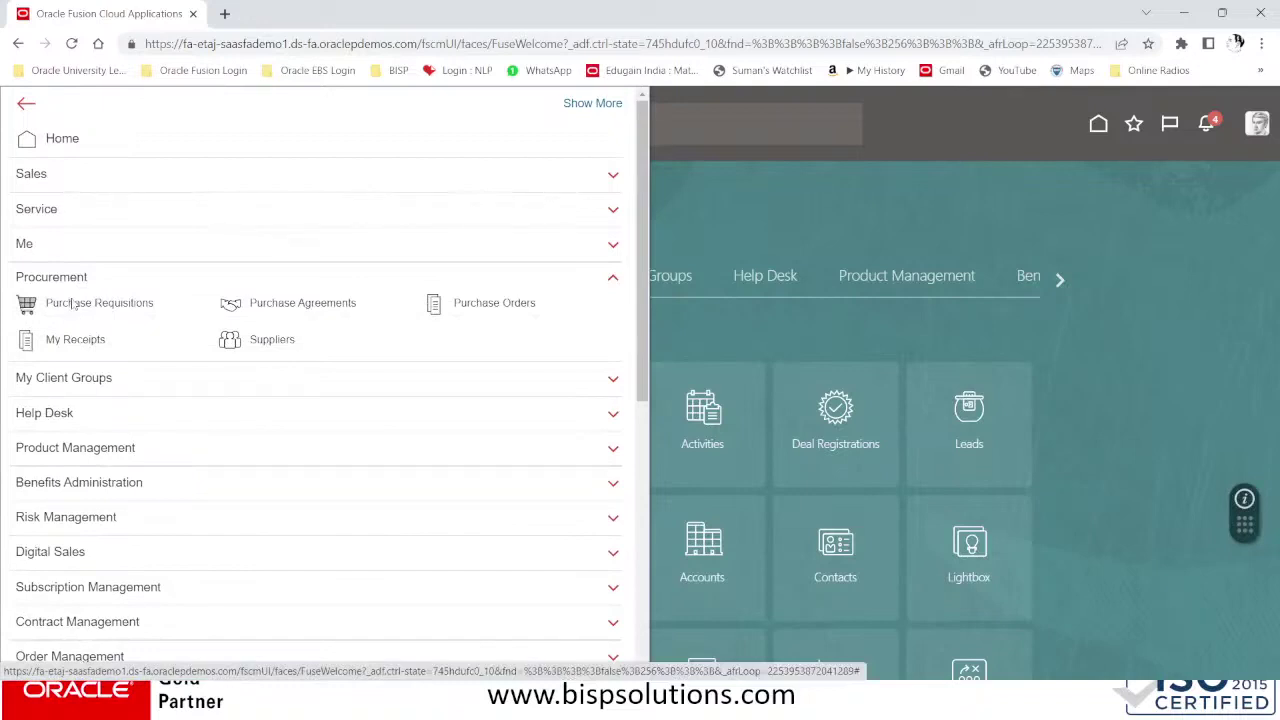
{"action": "left_click", "coordinate": [73, 304]}
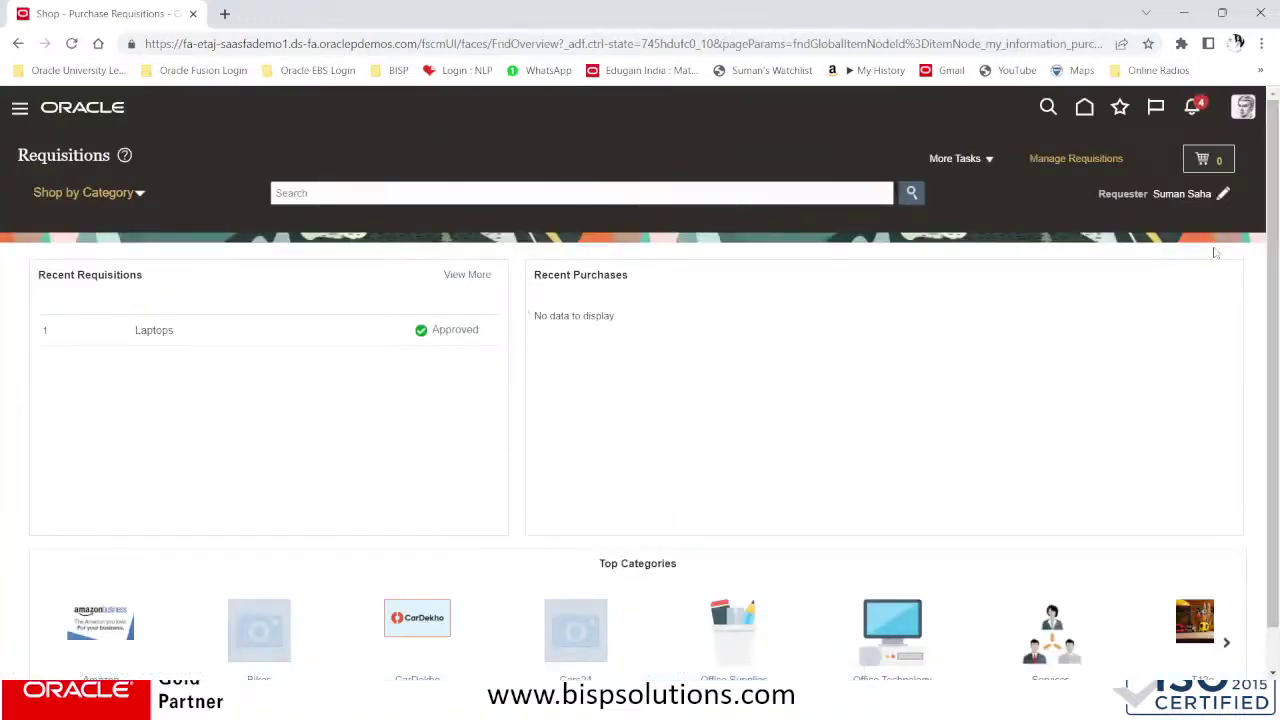
- Start entering a requisition line and choose the item BISP101GROUP DESKTOP
{"action": "left_click", "coordinate": [984, 162]}
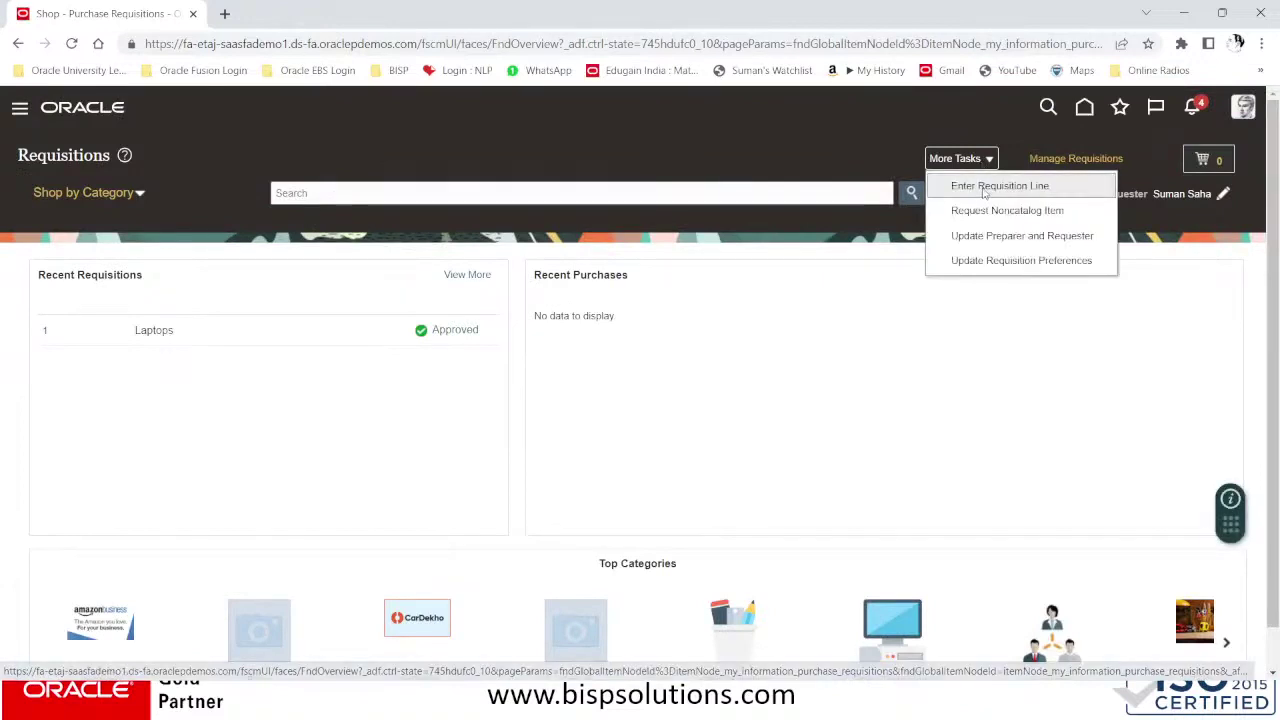
{"action": "left_click", "coordinate": [985, 190]}
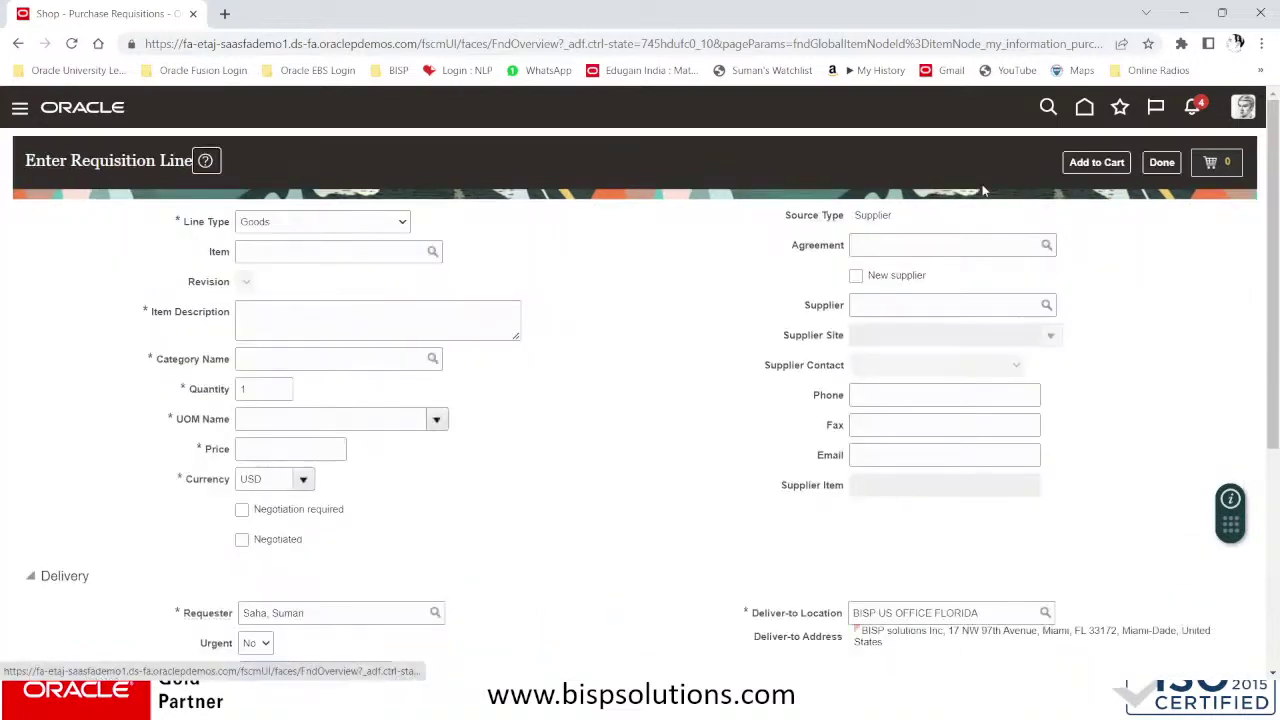
{"action": "left_click", "coordinate": [272, 252]}
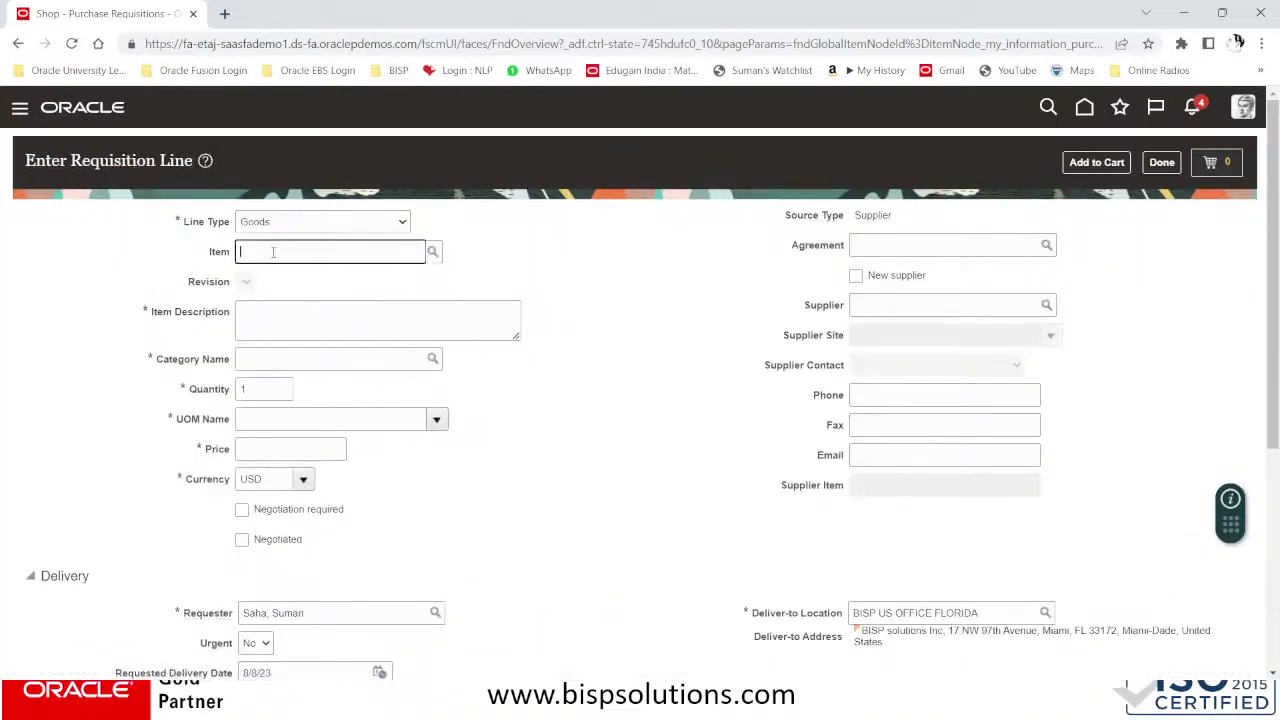
{"action": "type", "text": "BISP"}
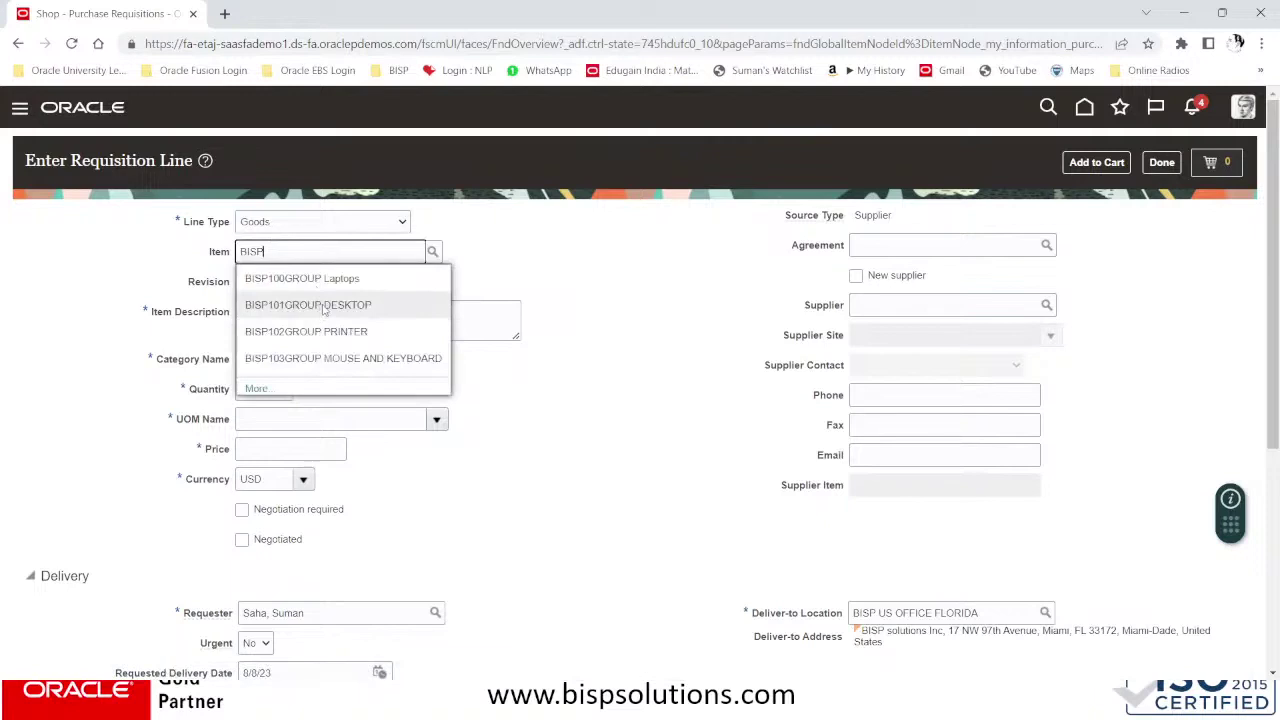
{"action": "left_click", "coordinate": [323, 304]}
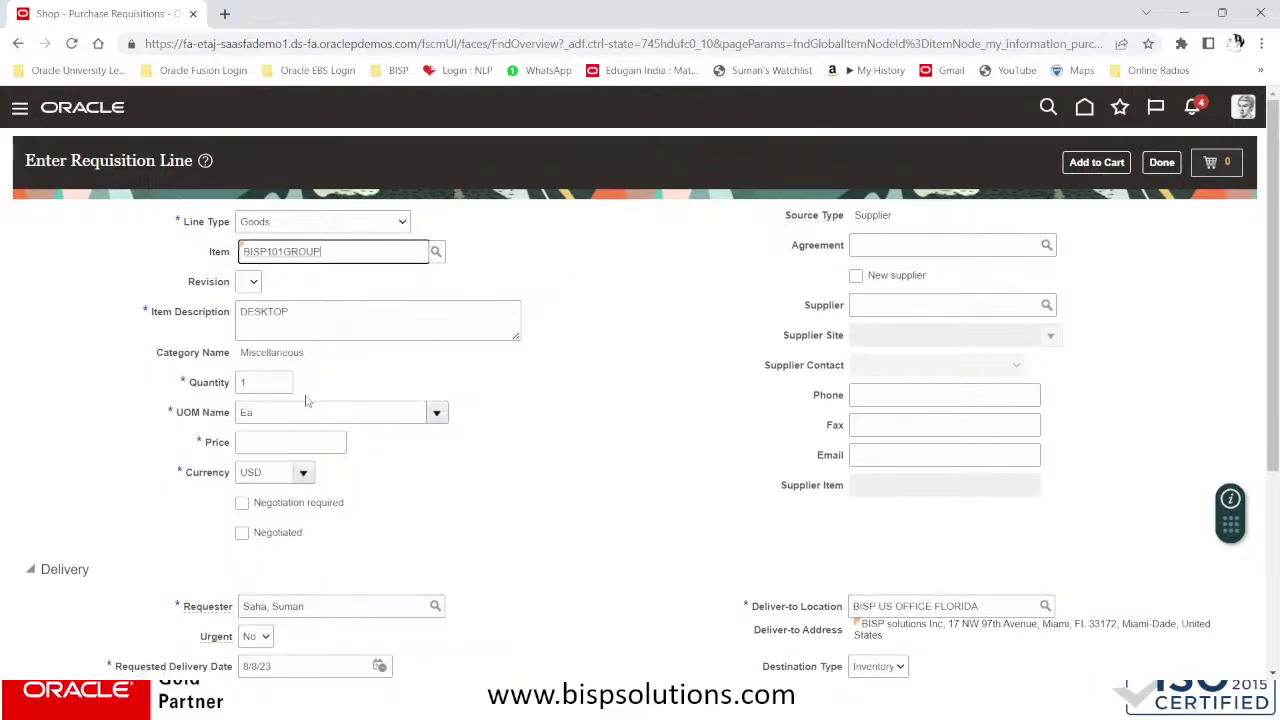
- Set the requisition line's price to 250 and its quantity to 10
{"action": "left_click", "coordinate": [300, 442]}
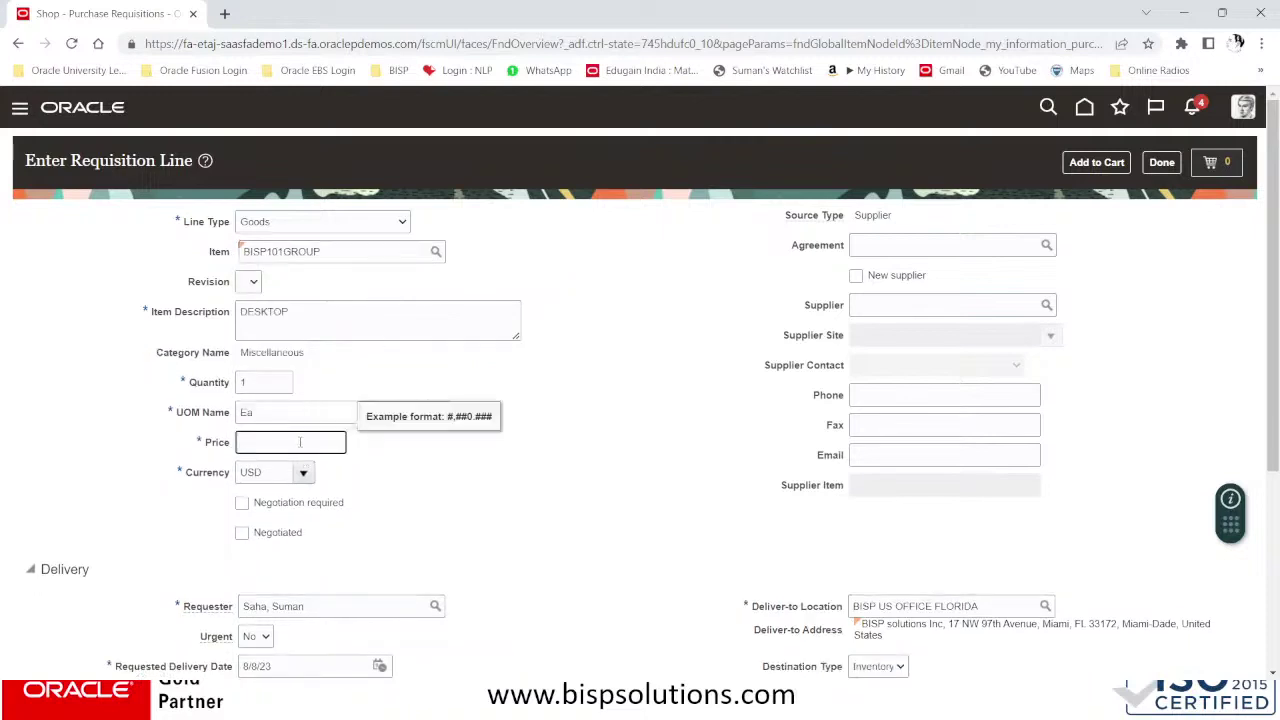
{"action": "type", "text": "250"}
{"action": "key", "text": "Tab"}
{"action": "left_click", "coordinate": [268, 382]}
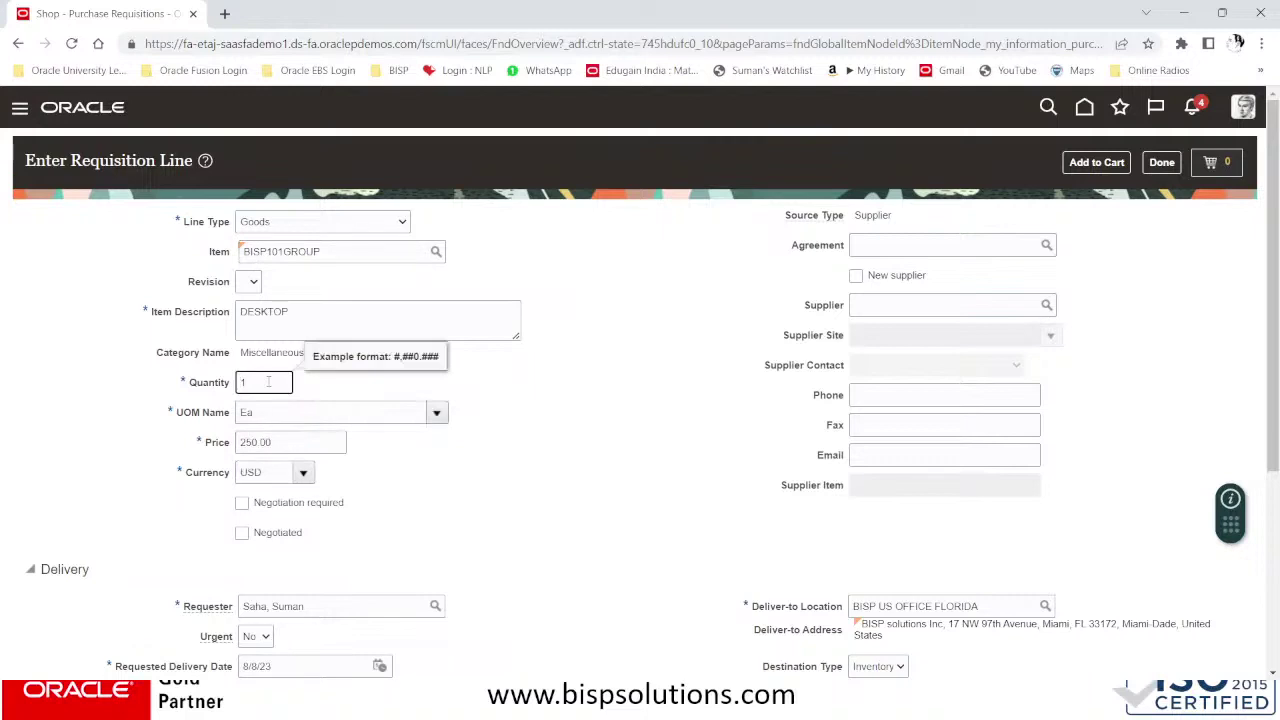
{"action": "type", "text": "0"}
{"action": "scroll", "coordinate": [631, 407], "scroll_direction": "down", "scroll_amount": 3}
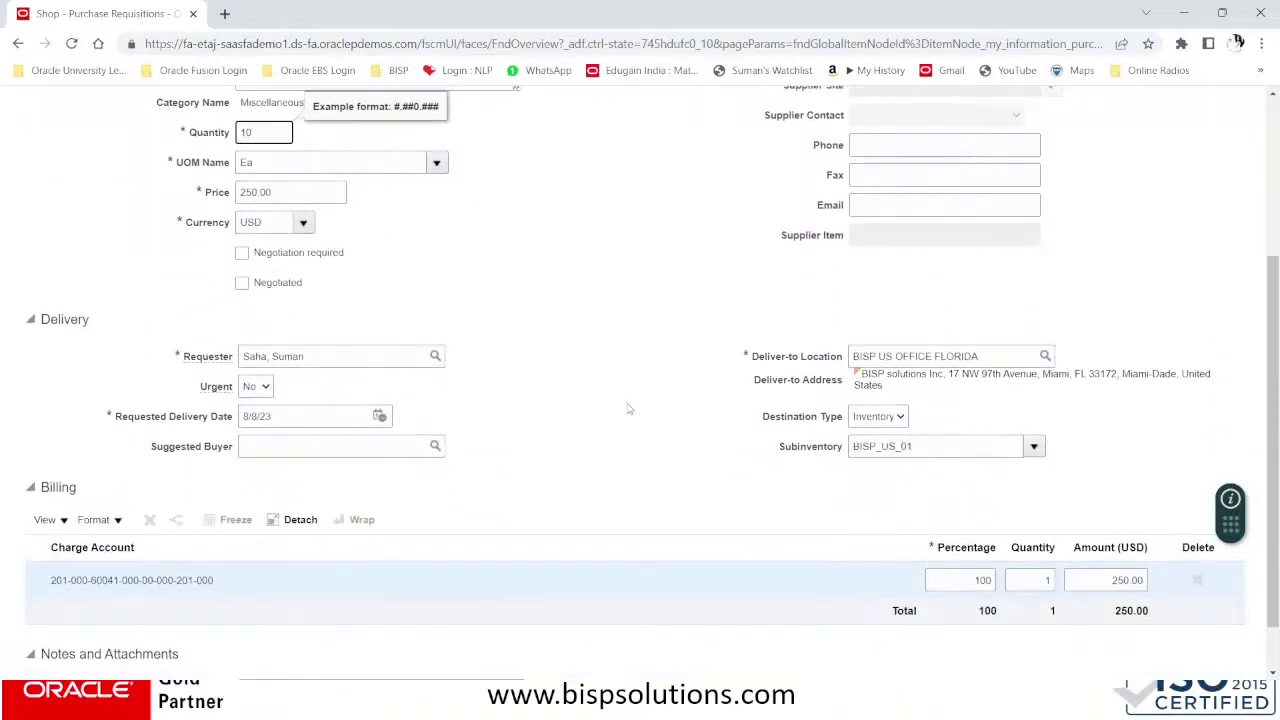
{"action": "scroll", "coordinate": [630, 411], "scroll_direction": "down", "scroll_amount": 3}
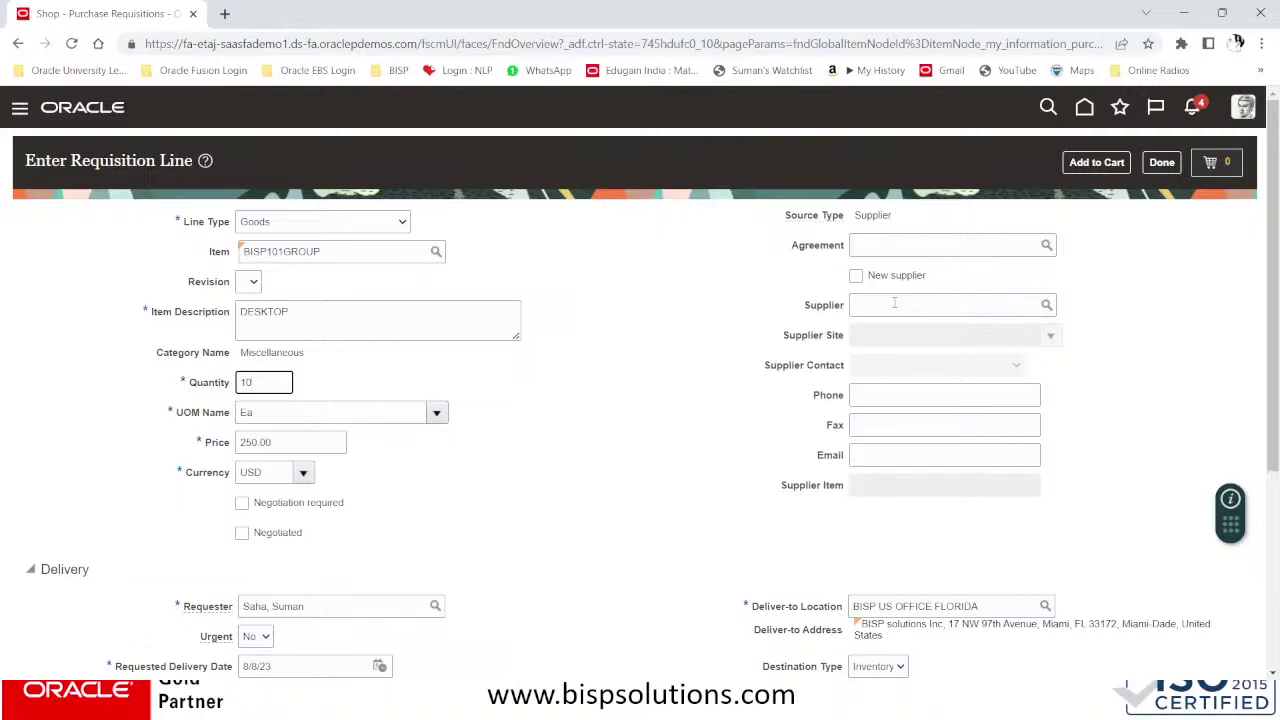
- Add the DESKTOP line to the cart and open the cart's requisition for review
{"action": "left_click", "coordinate": [1103, 170]}
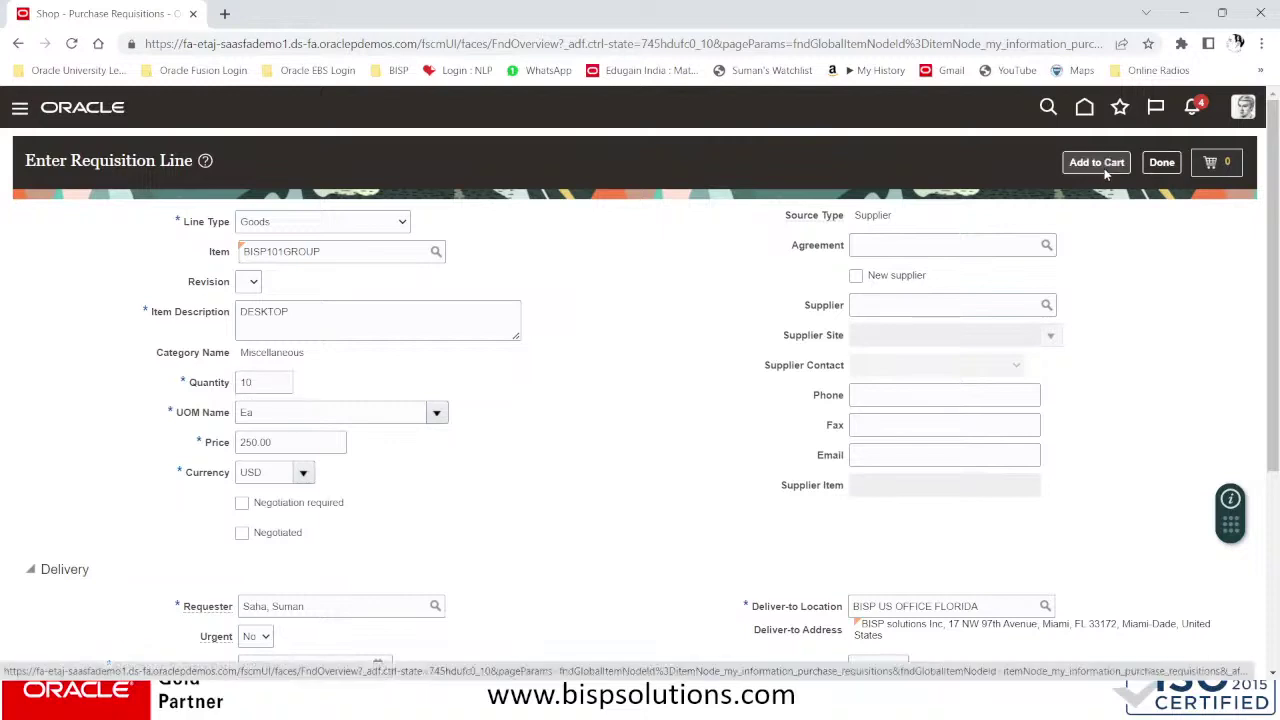
{"action": "left_click", "coordinate": [1103, 168]}
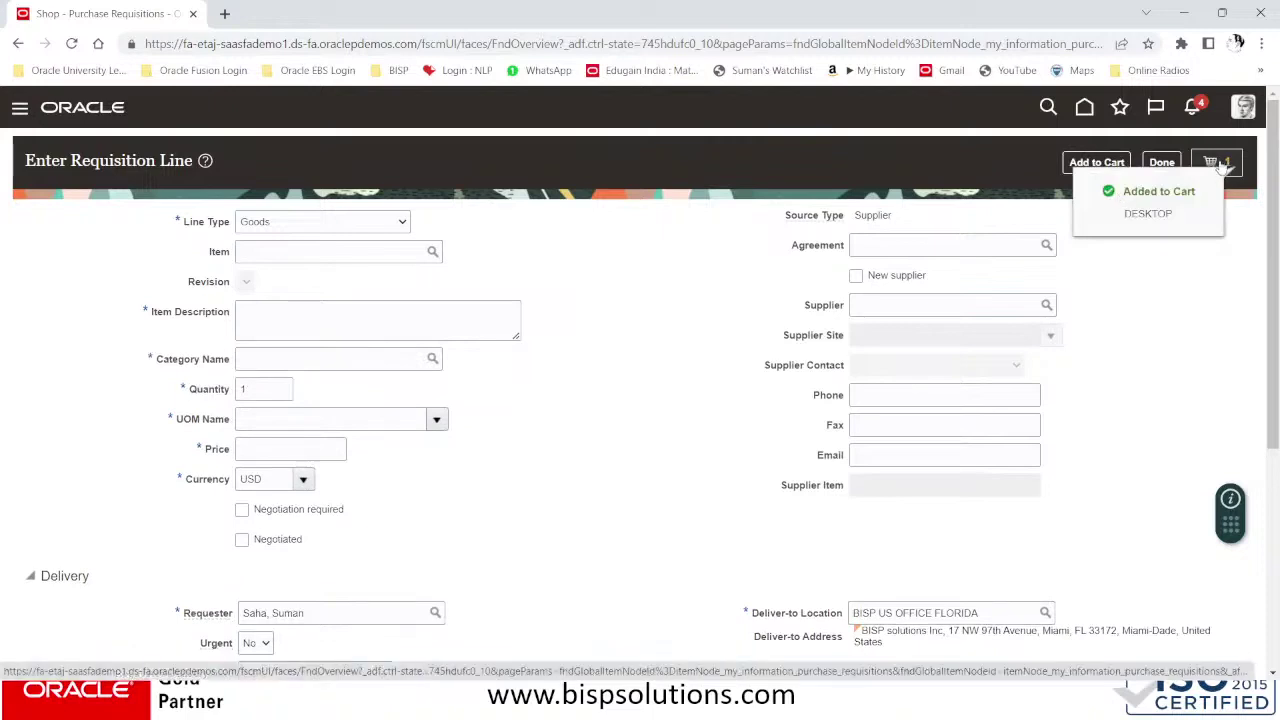
{"action": "left_click", "coordinate": [1222, 168]}
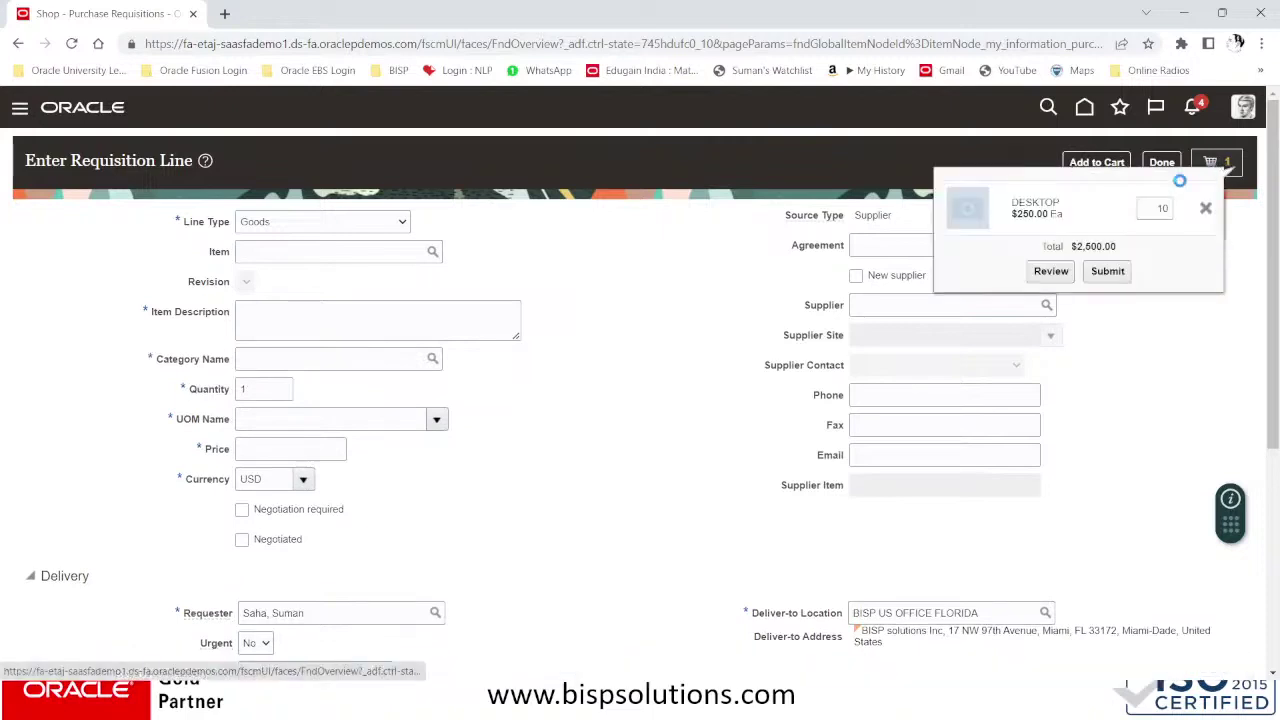
{"action": "left_click", "coordinate": [1055, 272]}
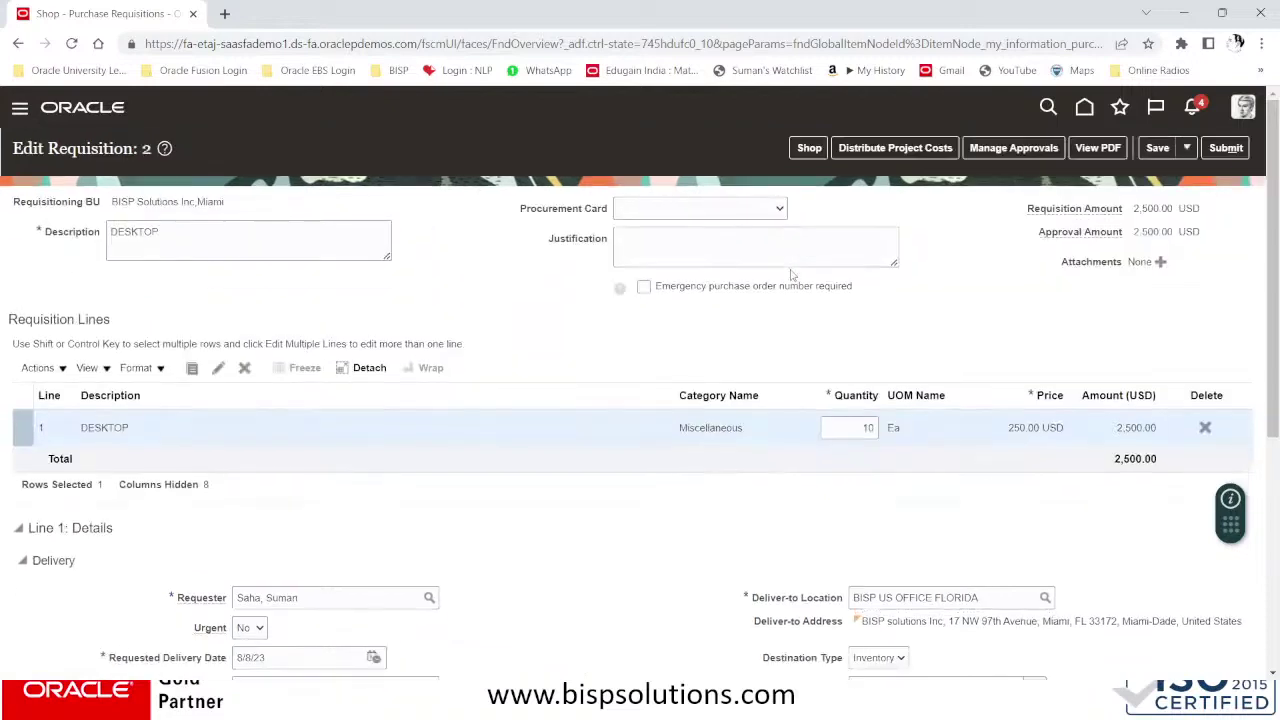
- Examine the requisition's number, line and billing details, subinventory, deliver-to location and address, requested delivery date and urgency options
{"action": "scroll", "coordinate": [575, 346], "scroll_direction": "down", "scroll_amount": 3}
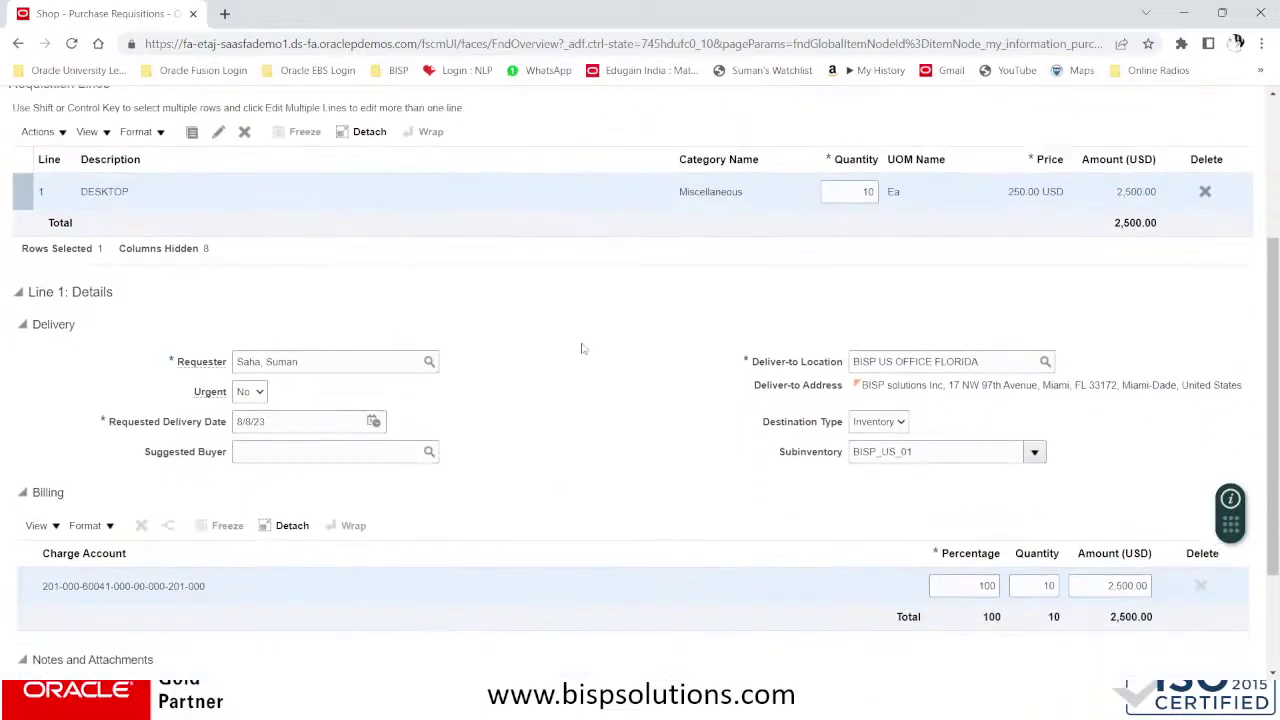
{"action": "scroll", "coordinate": [584, 348], "scroll_direction": "down", "scroll_amount": 2}
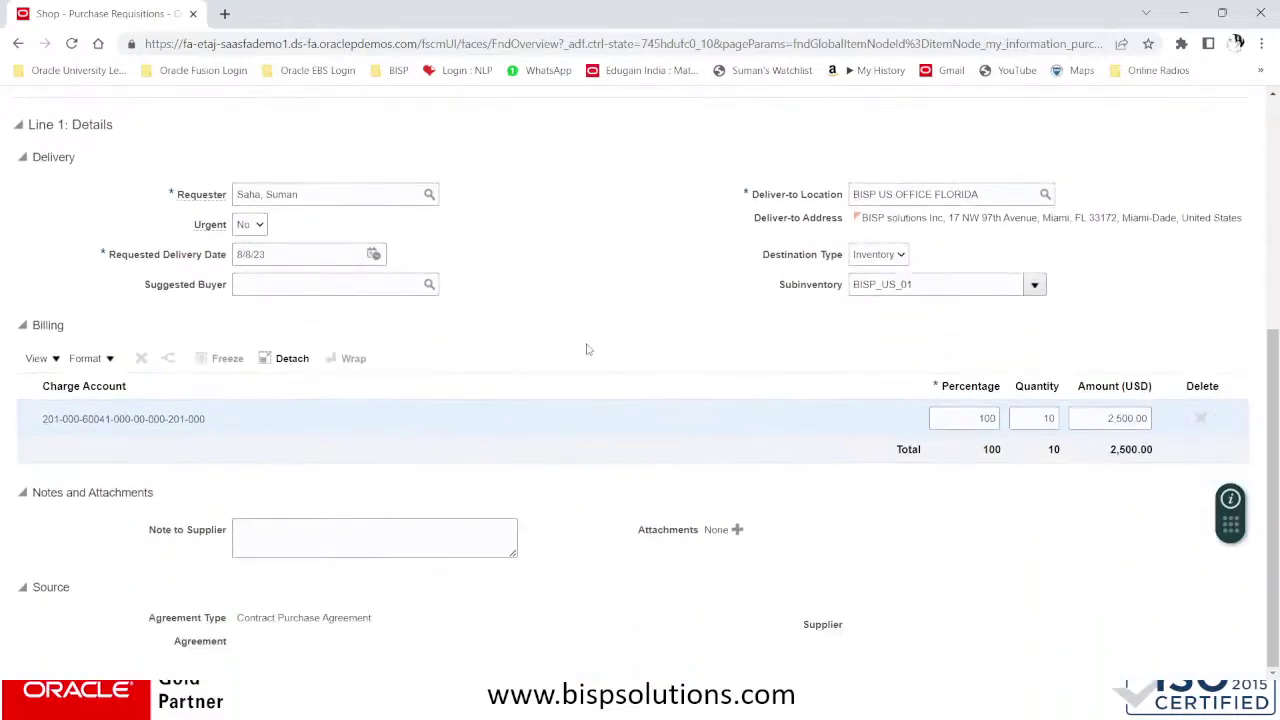
{"action": "scroll", "coordinate": [589, 348], "scroll_direction": "up", "scroll_amount": 4}
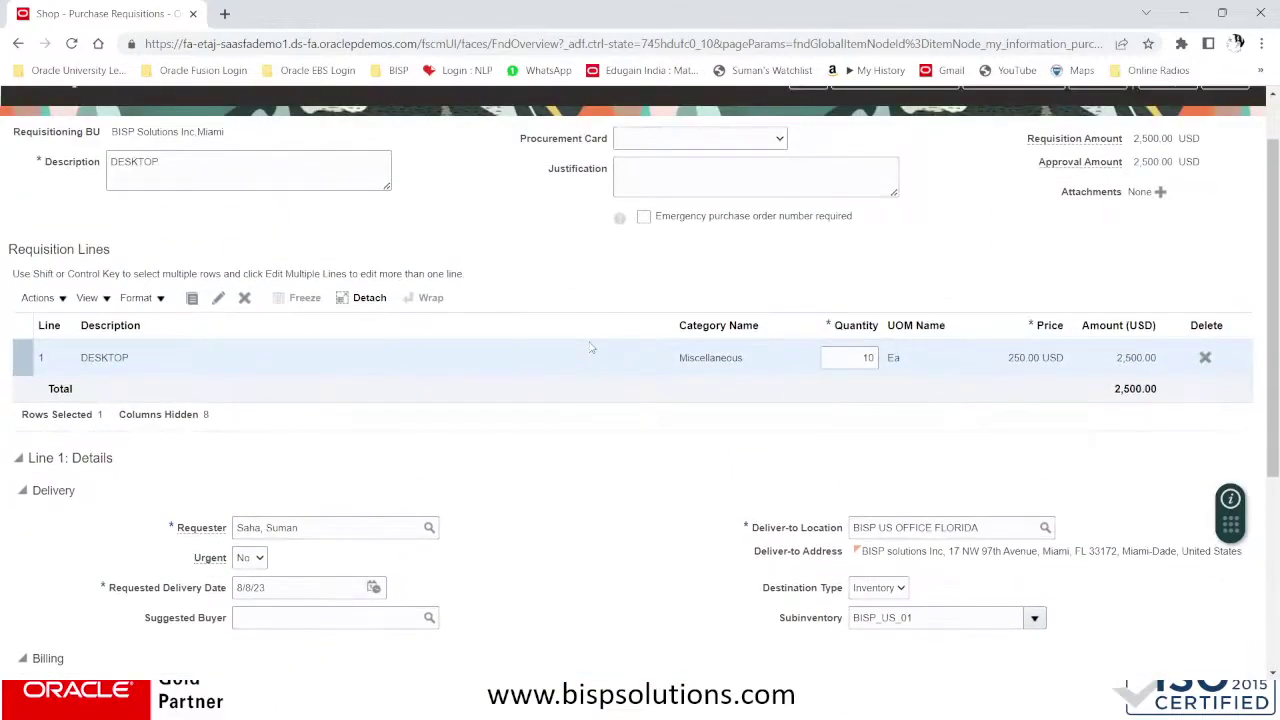
{"action": "scroll", "coordinate": [605, 347], "scroll_direction": "down", "scroll_amount": 2}
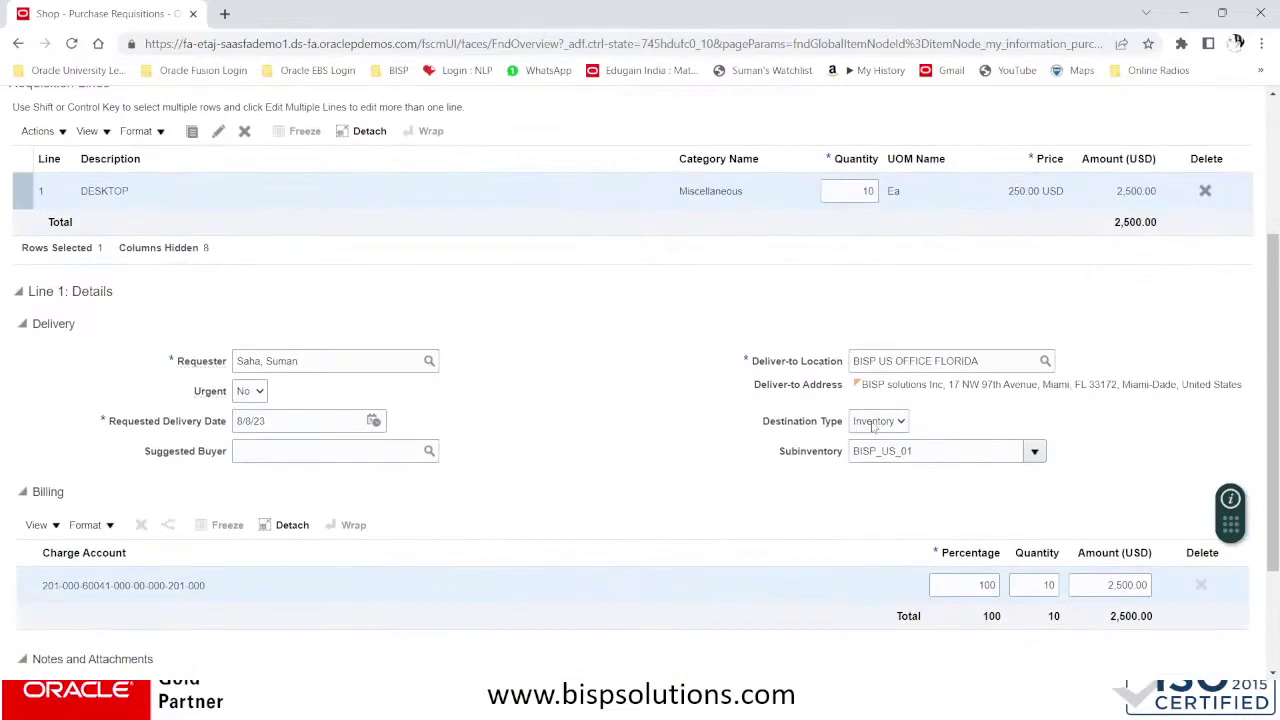
{"action": "left_click", "coordinate": [940, 455]}
{"action": "left_click_drag", "start_coordinate": [940, 455], "coordinate": [818, 464]}
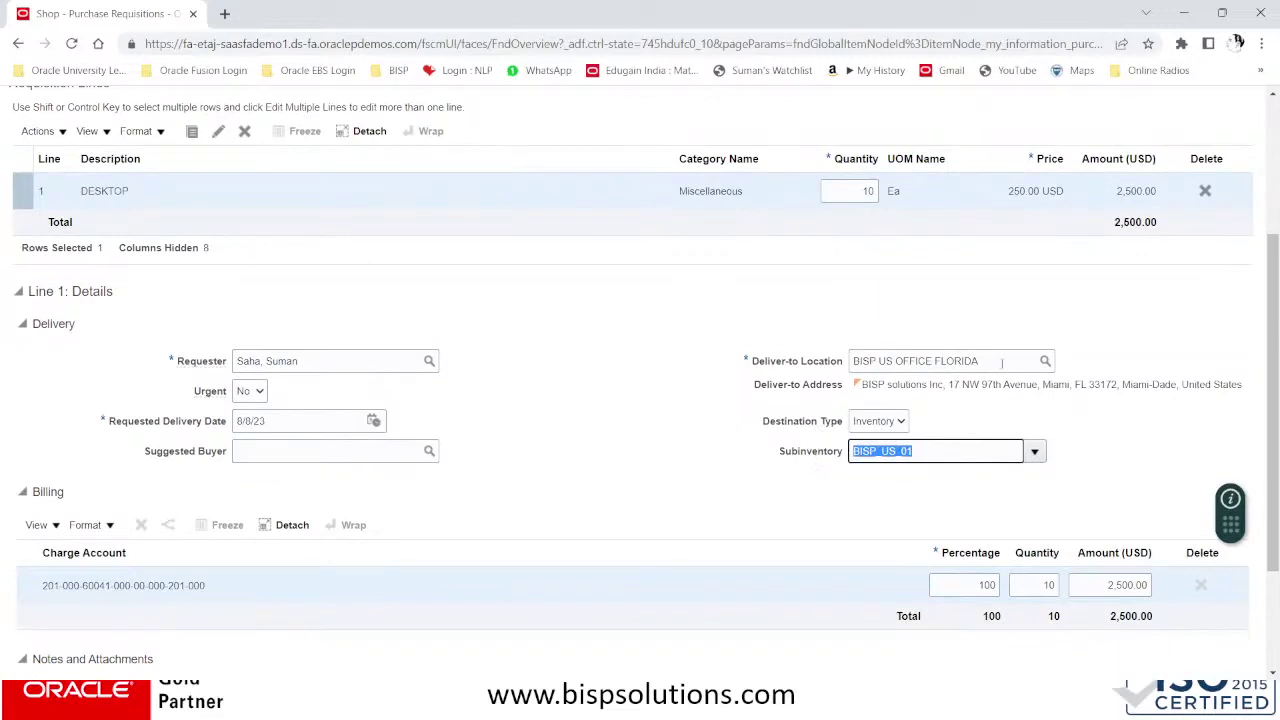
{"action": "left_click_drag", "start_coordinate": [1002, 362], "coordinate": [825, 375]}
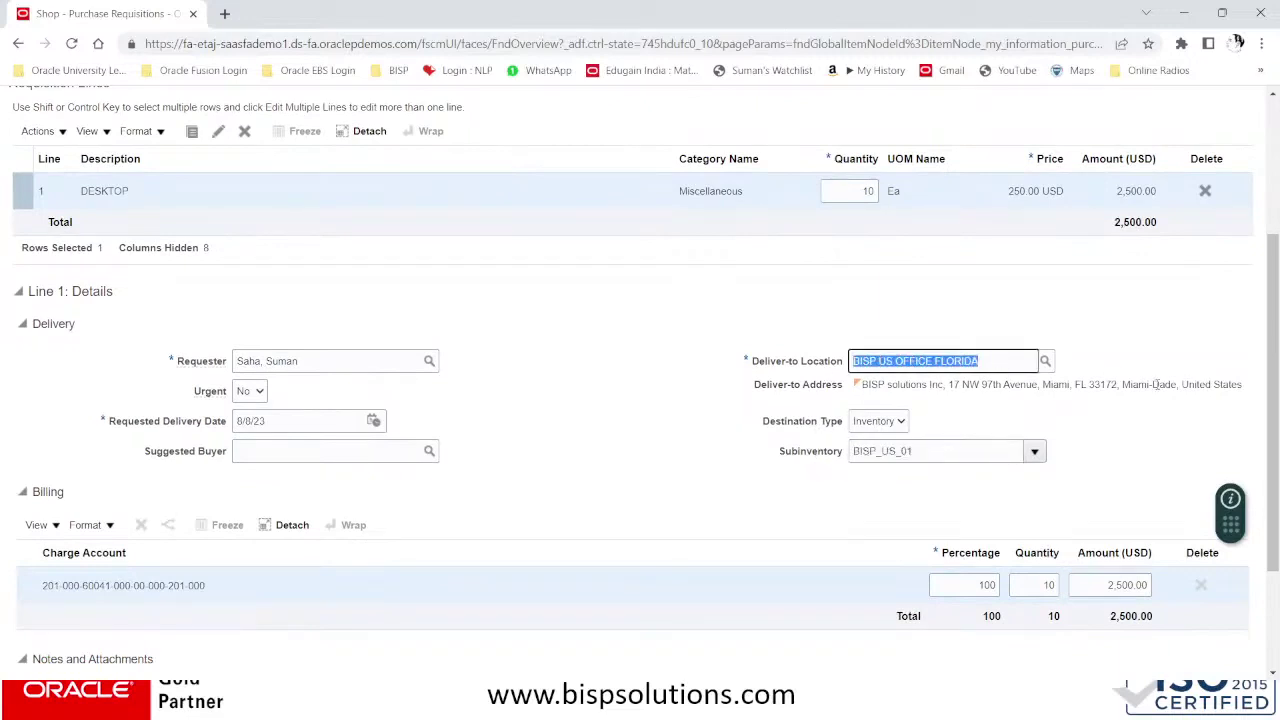
{"action": "left_click_drag", "start_coordinate": [1129, 384], "coordinate": [1179, 384]}
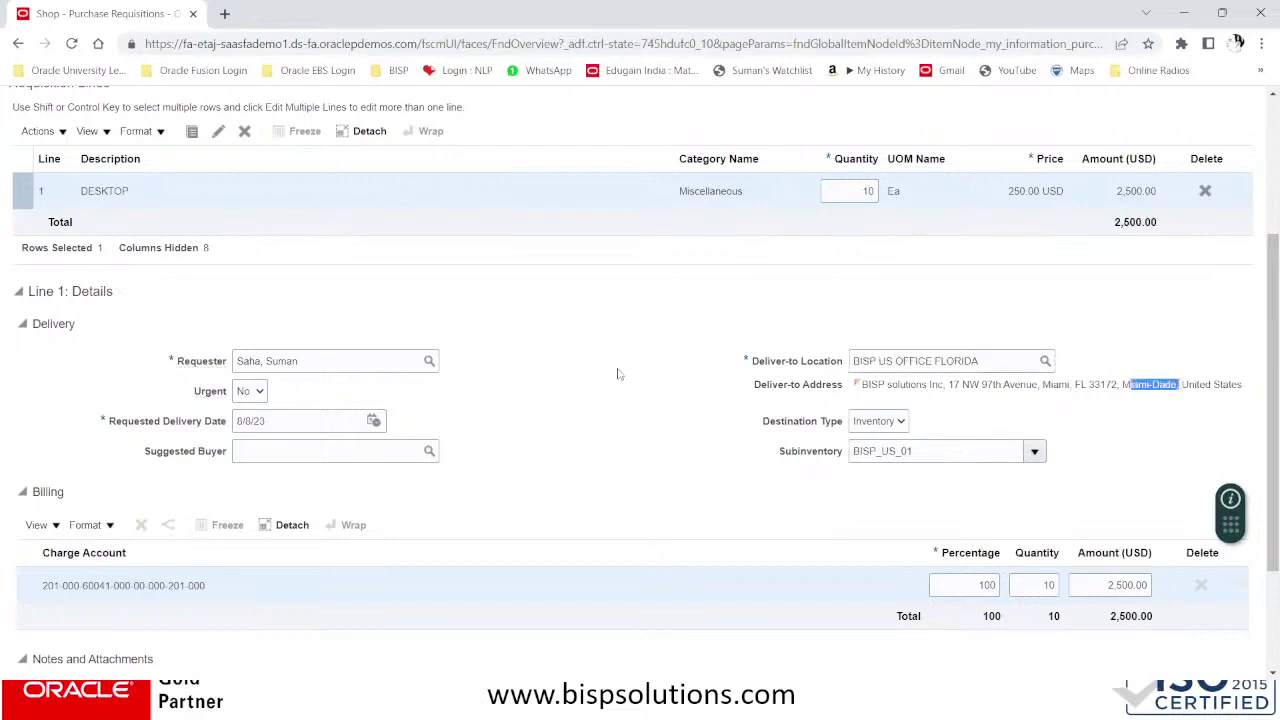
{"action": "triple_click", "coordinate": [262, 424]}
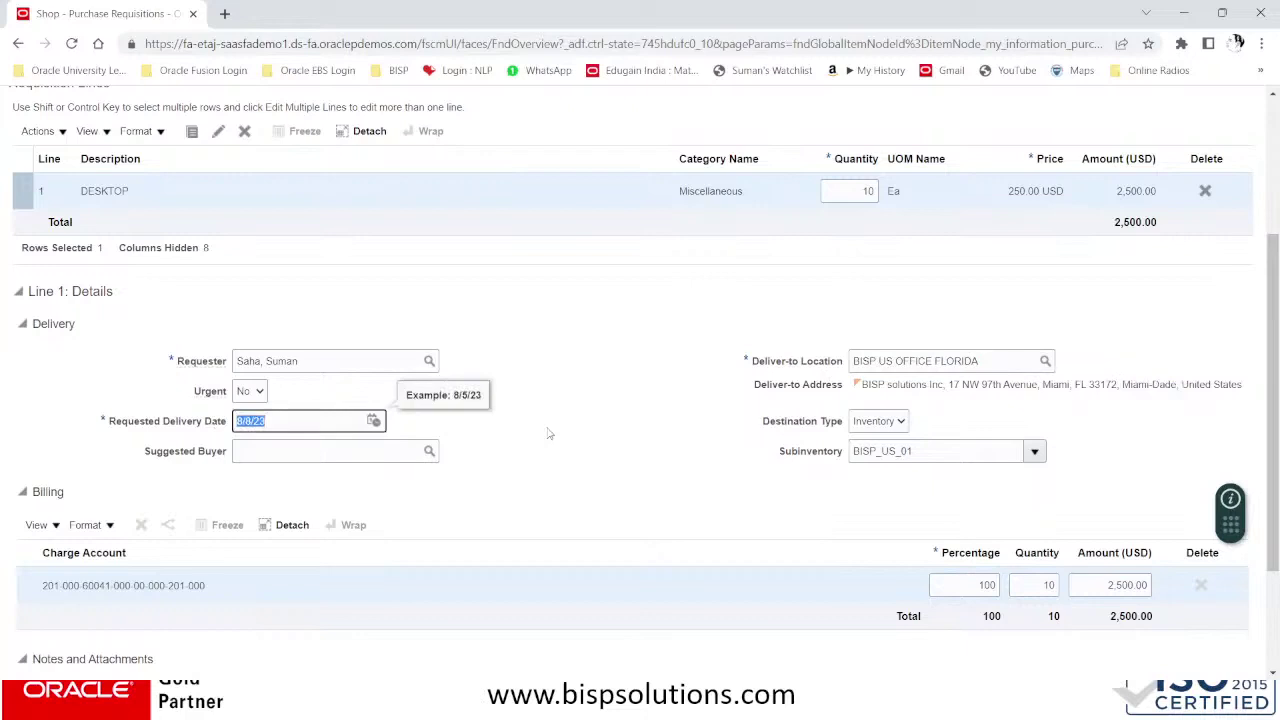
{"action": "left_click", "coordinate": [252, 394]}
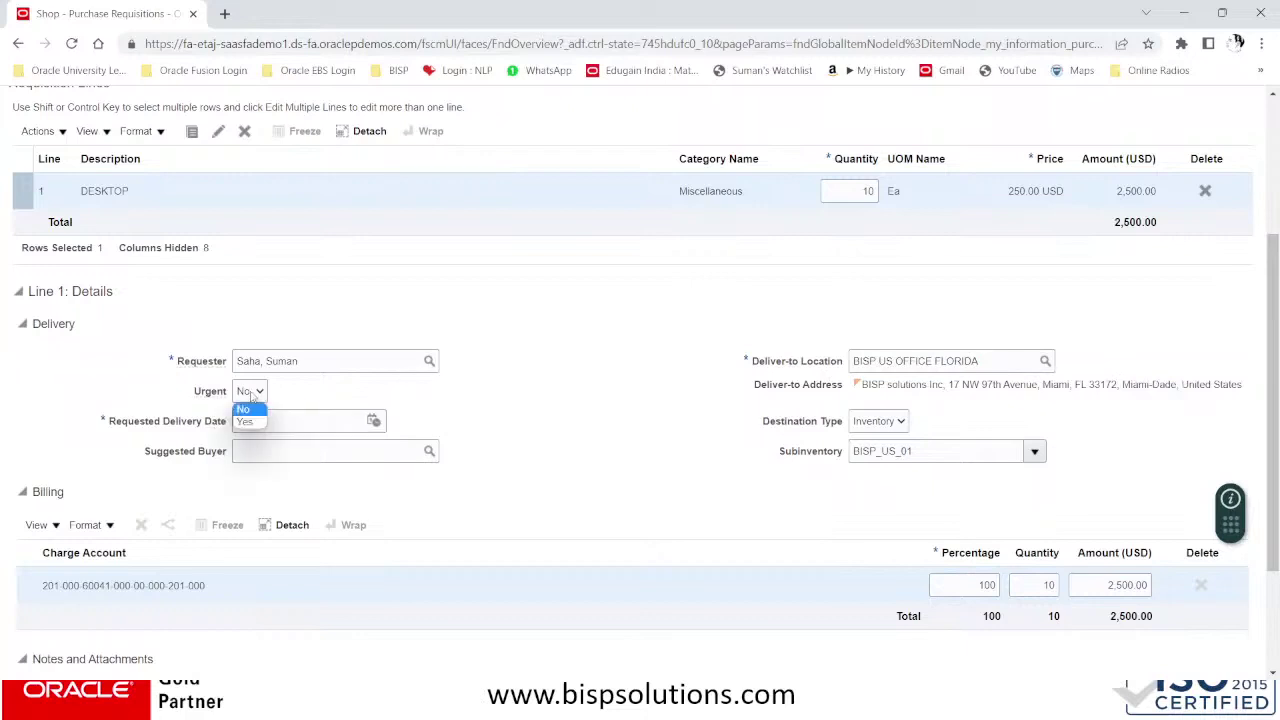
{"action": "left_click", "coordinate": [252, 396]}
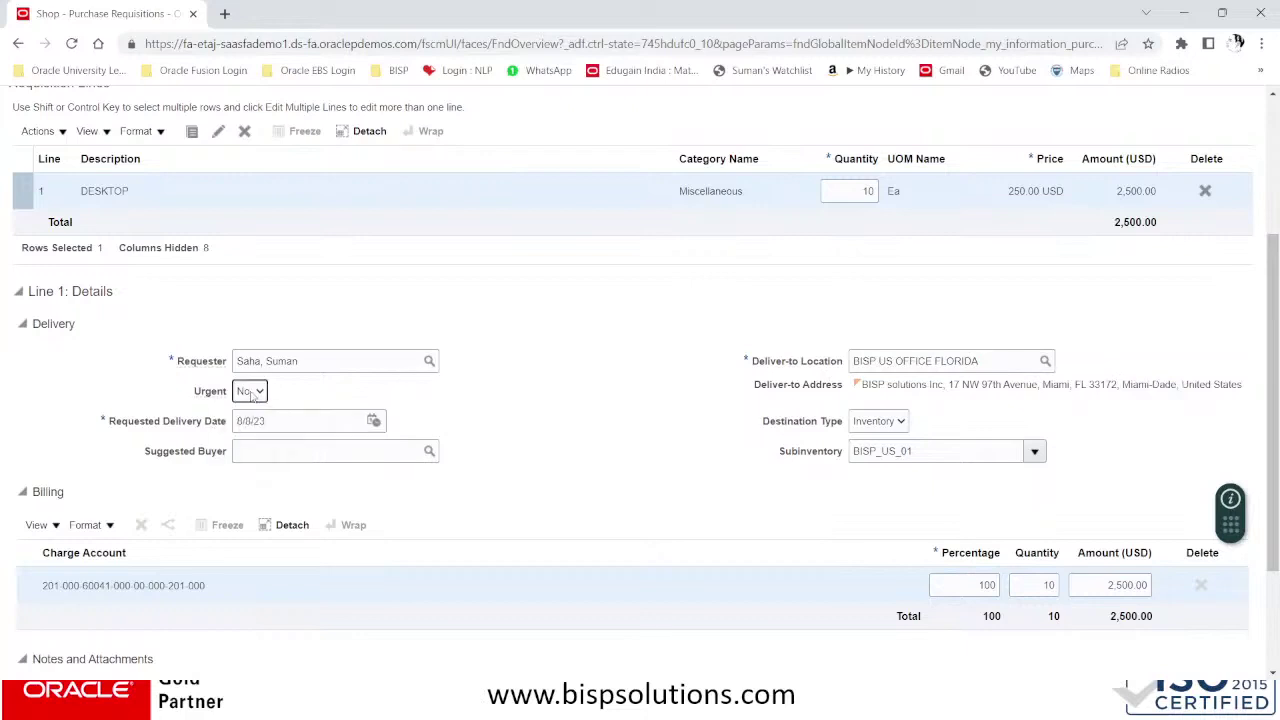
{"action": "scroll", "coordinate": [631, 376], "scroll_direction": "up", "scroll_amount": 2}
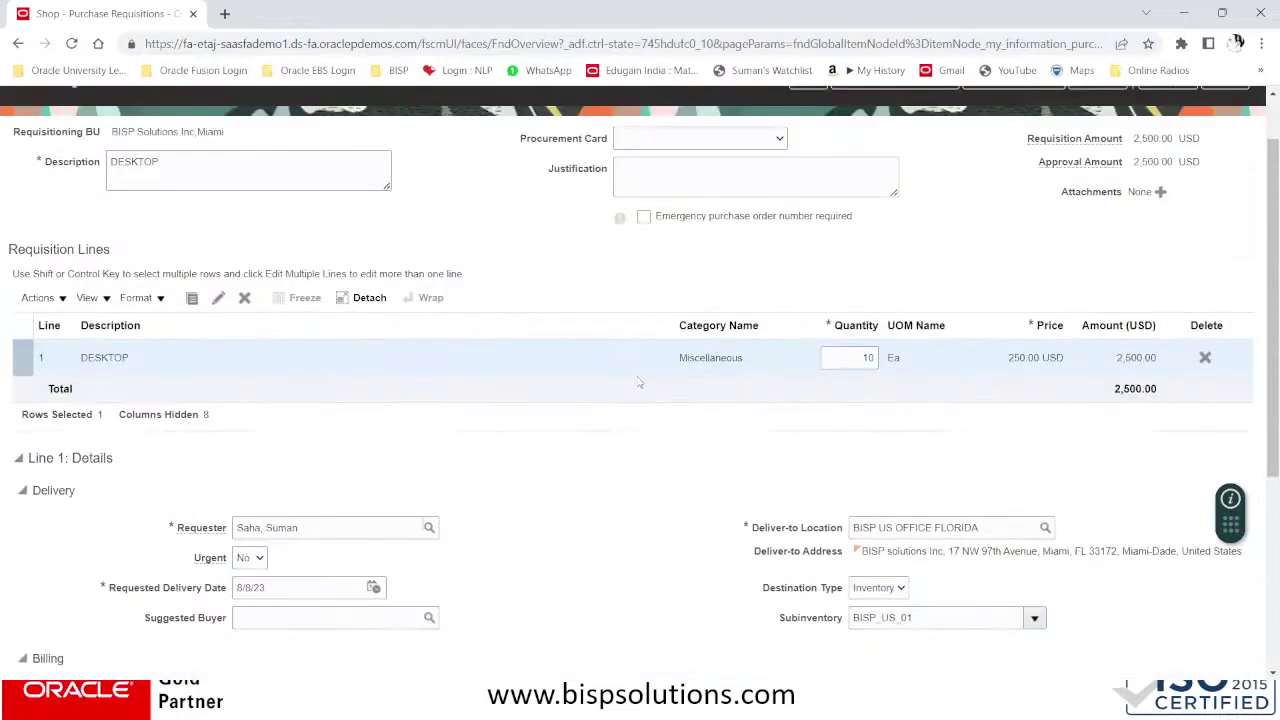
{"action": "scroll", "coordinate": [639, 382], "scroll_direction": "up", "scroll_amount": 1}
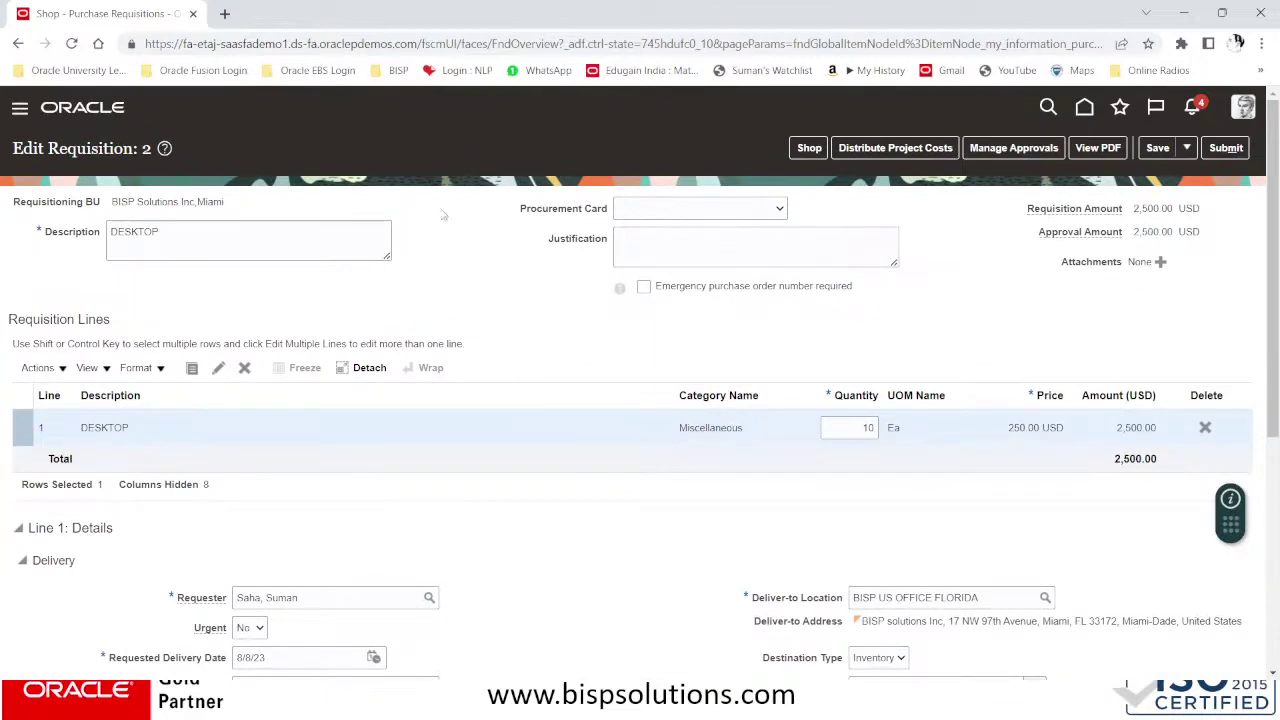
{"action": "left_click_drag", "start_coordinate": [142, 150], "coordinate": [155, 150]}
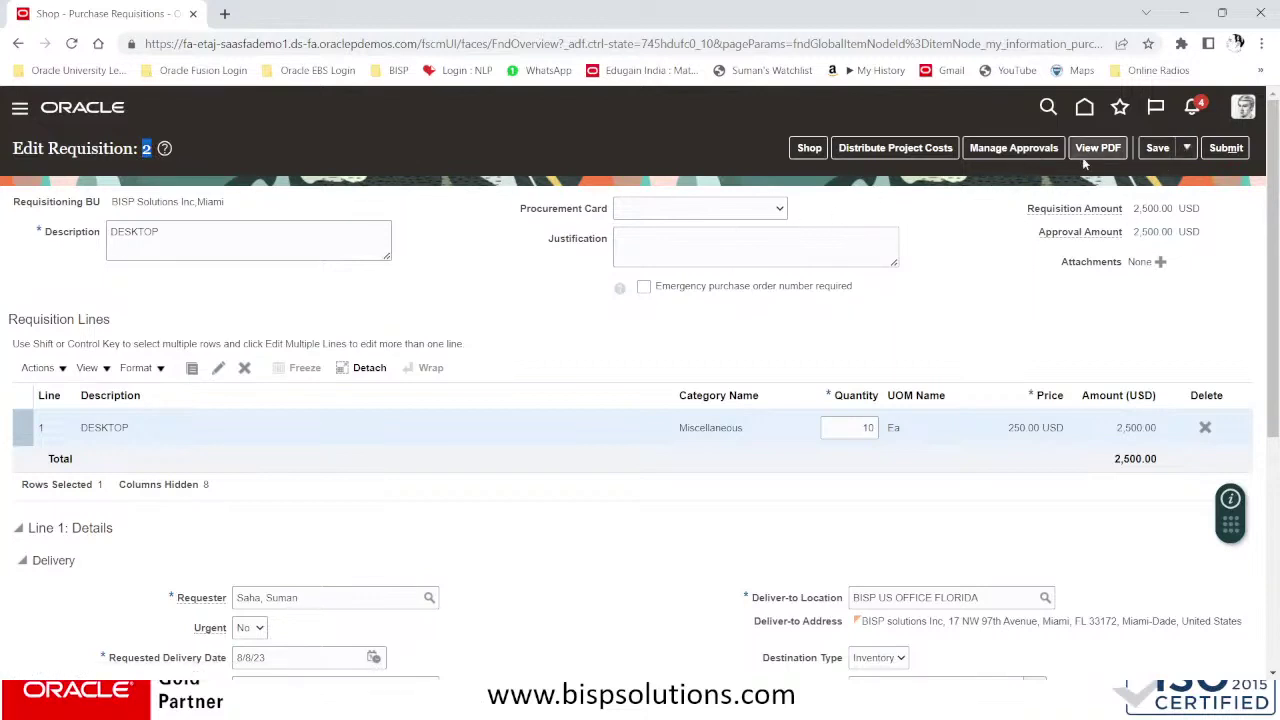
- Examine the approval stages and participants of the DESKTOP requisition, and return to editing the requisition
{"action": "left_click", "coordinate": [1009, 150]}
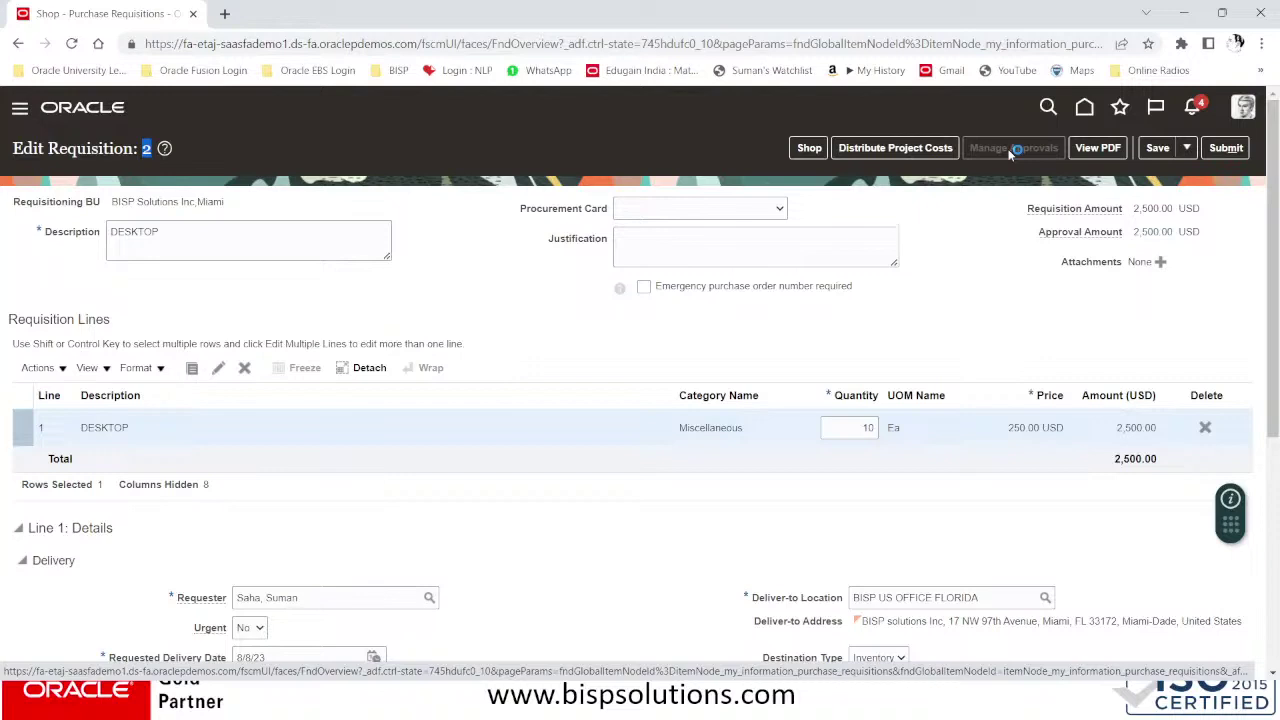
{"action": "scroll", "coordinate": [815, 288], "scroll_direction": "down", "scroll_amount": 2}
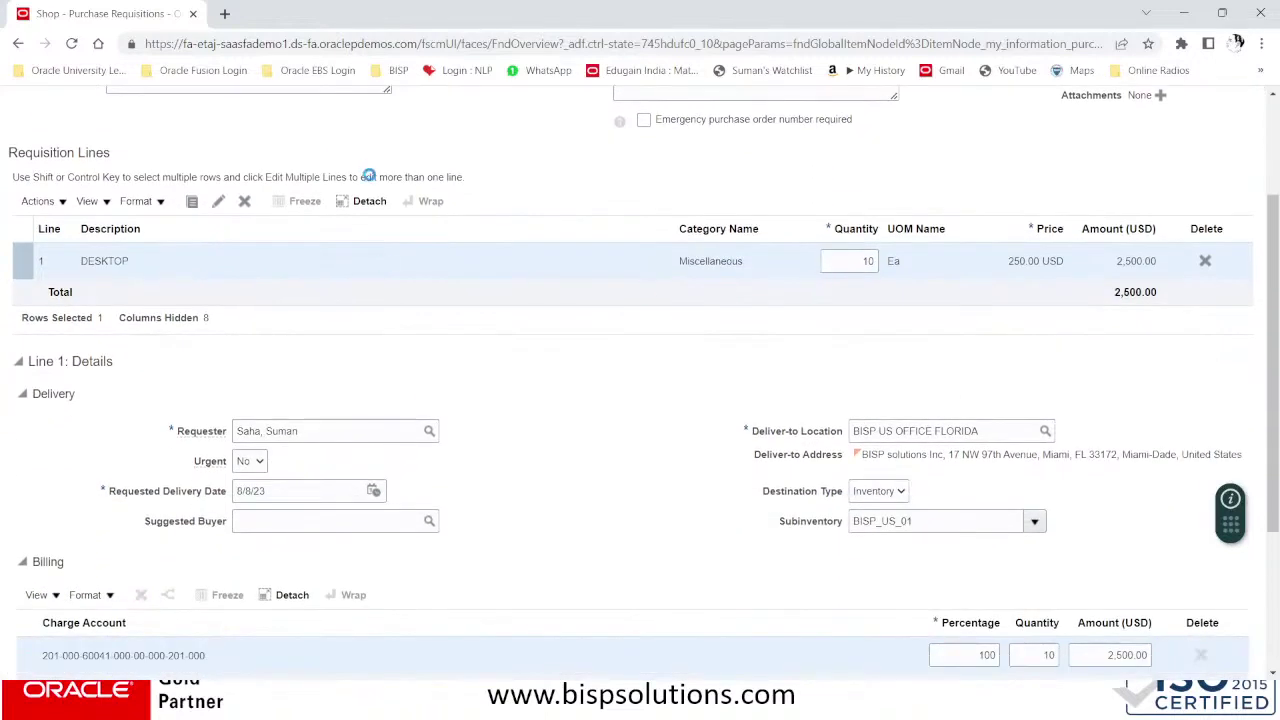
{"action": "scroll", "coordinate": [494, 303], "scroll_direction": "up", "scroll_amount": 2}
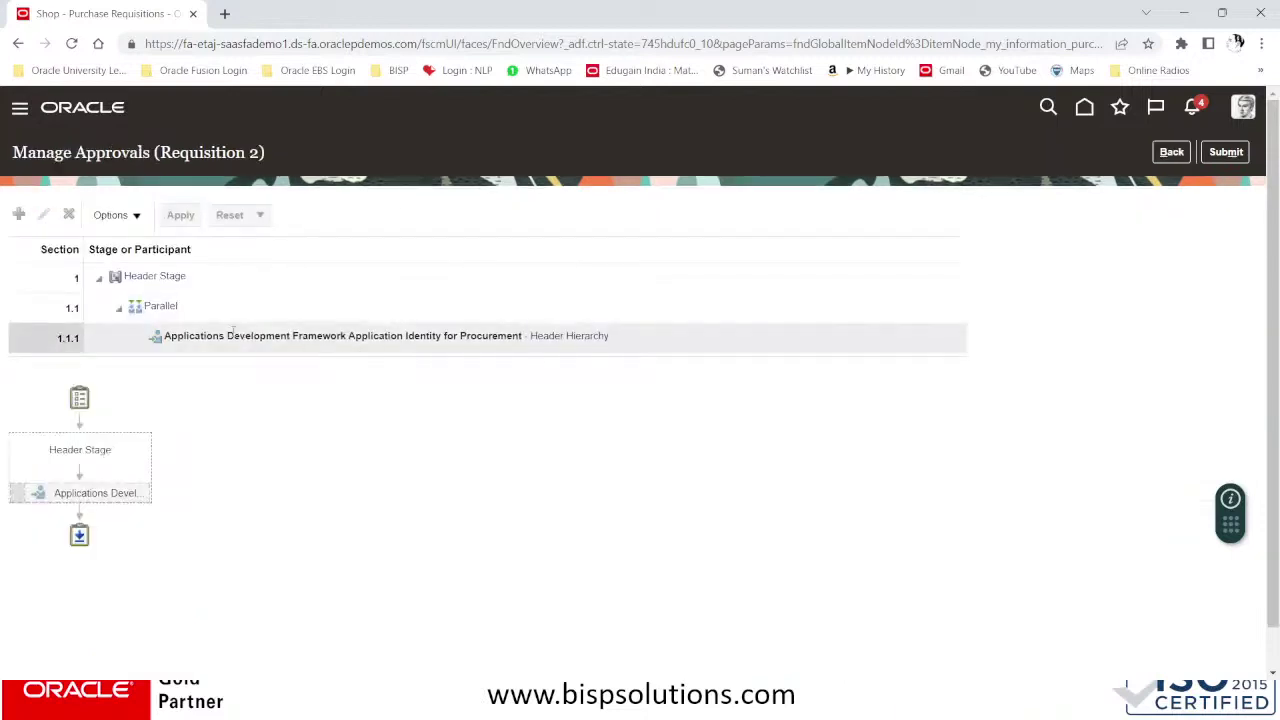
{"action": "left_click", "coordinate": [212, 336]}
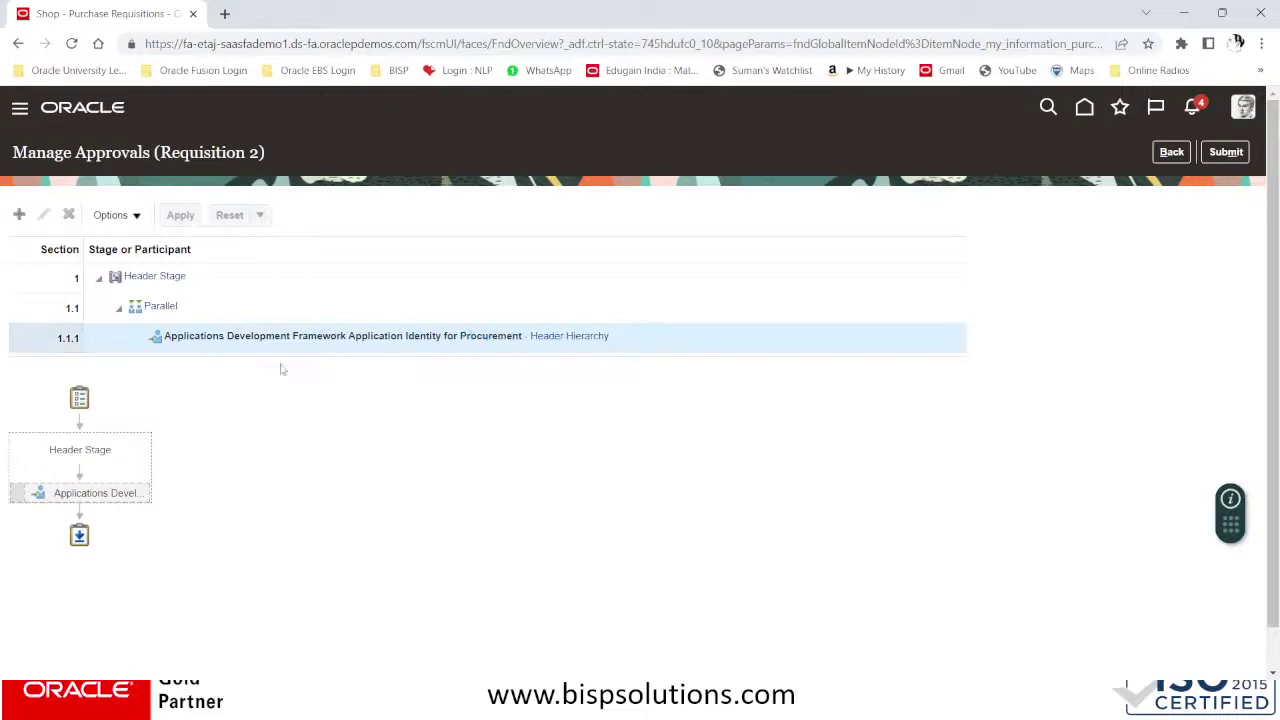
{"action": "scroll", "coordinate": [171, 366], "scroll_direction": "down", "scroll_amount": 1}
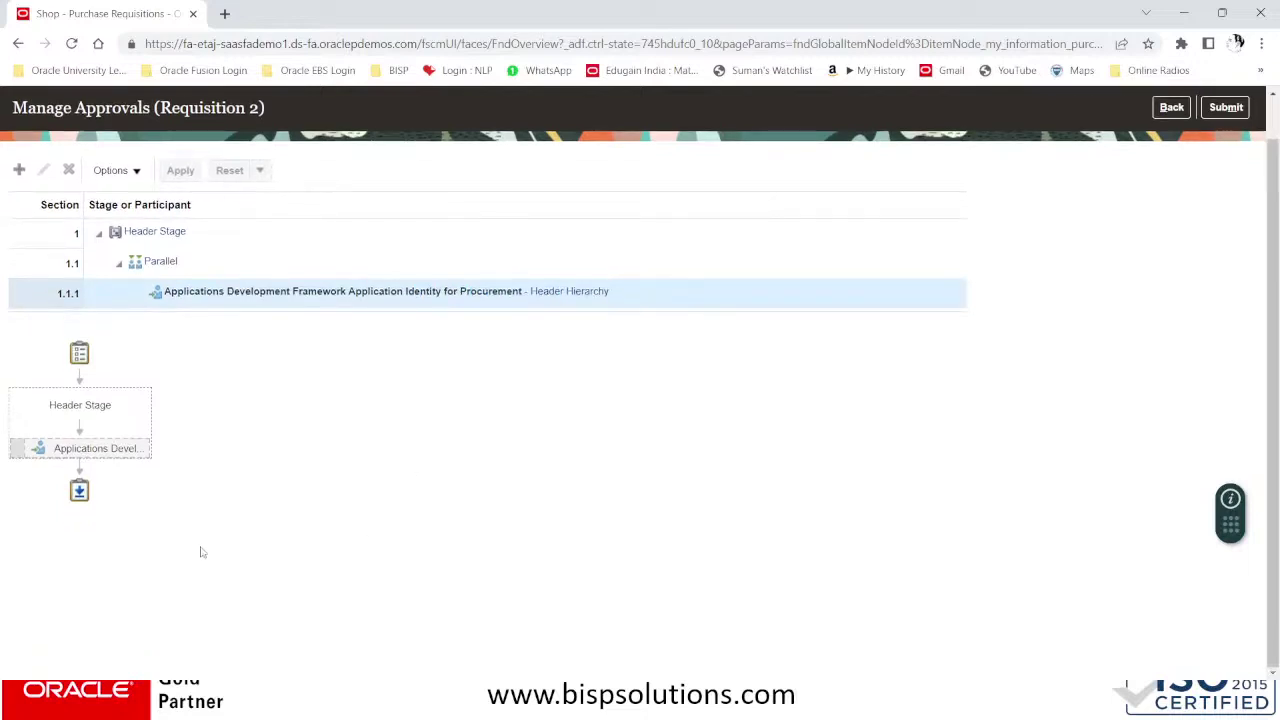
{"action": "scroll", "coordinate": [800, 478], "scroll_direction": "up", "scroll_amount": 1}
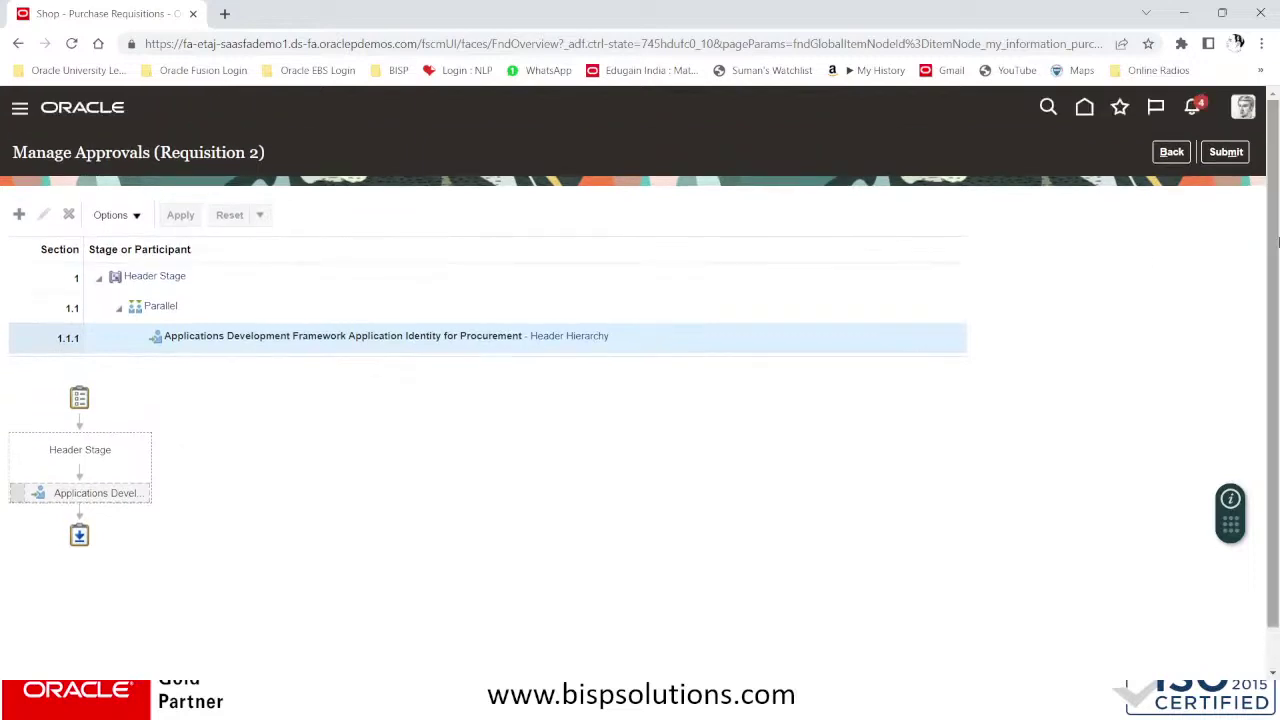
{"action": "left_click", "coordinate": [1176, 154]}
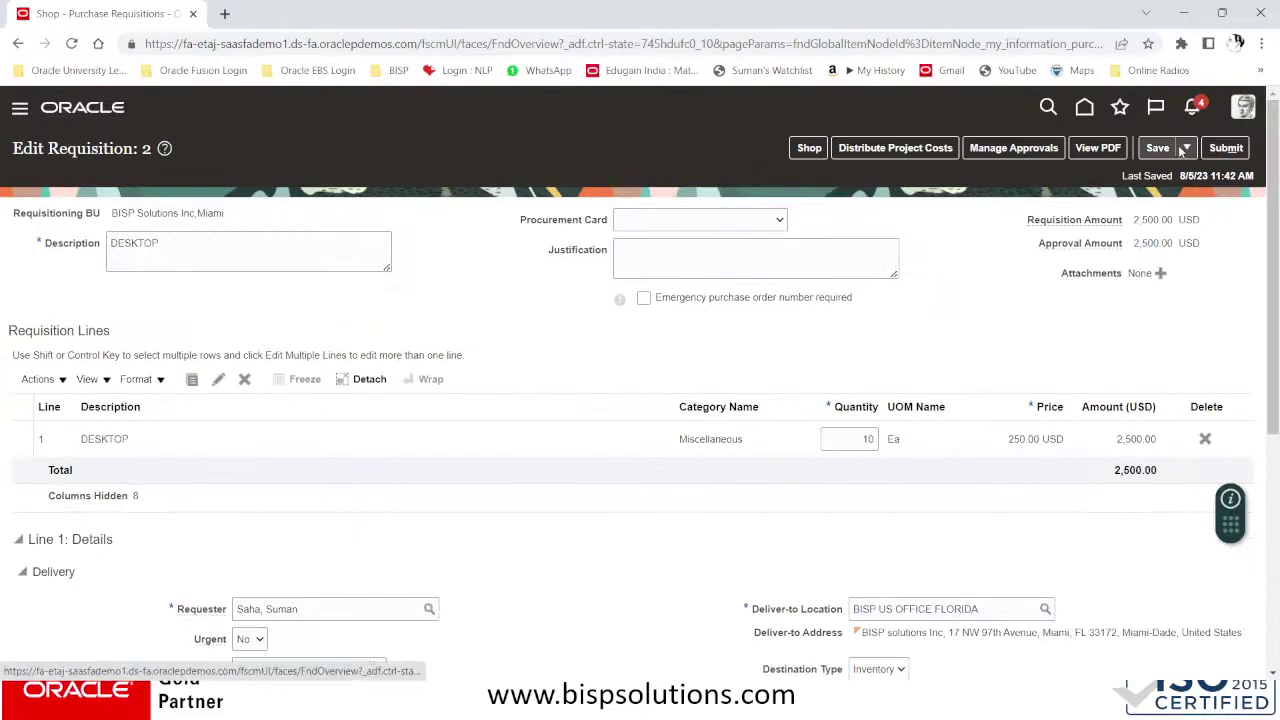
- Submit the DESKTOP requisition and save its PDF to the Desktop with the file name 2
{"action": "left_click", "coordinate": [1220, 150]}
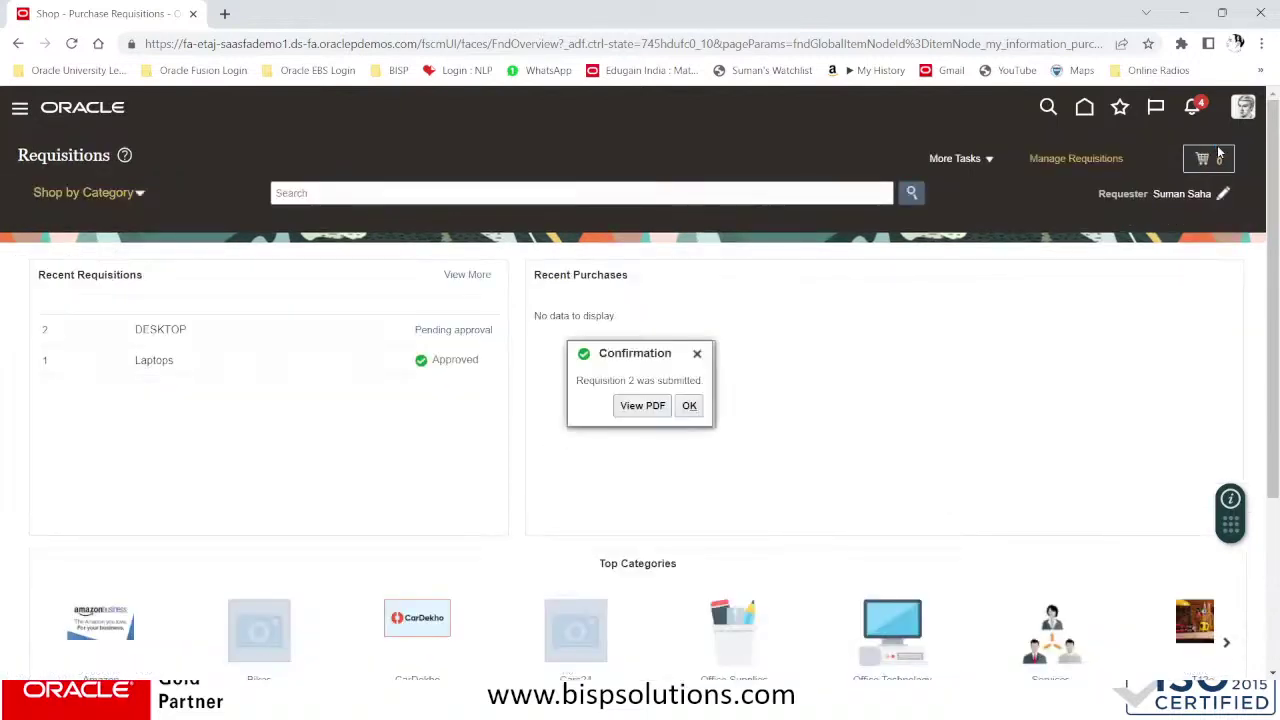
{"action": "left_click", "coordinate": [630, 406]}
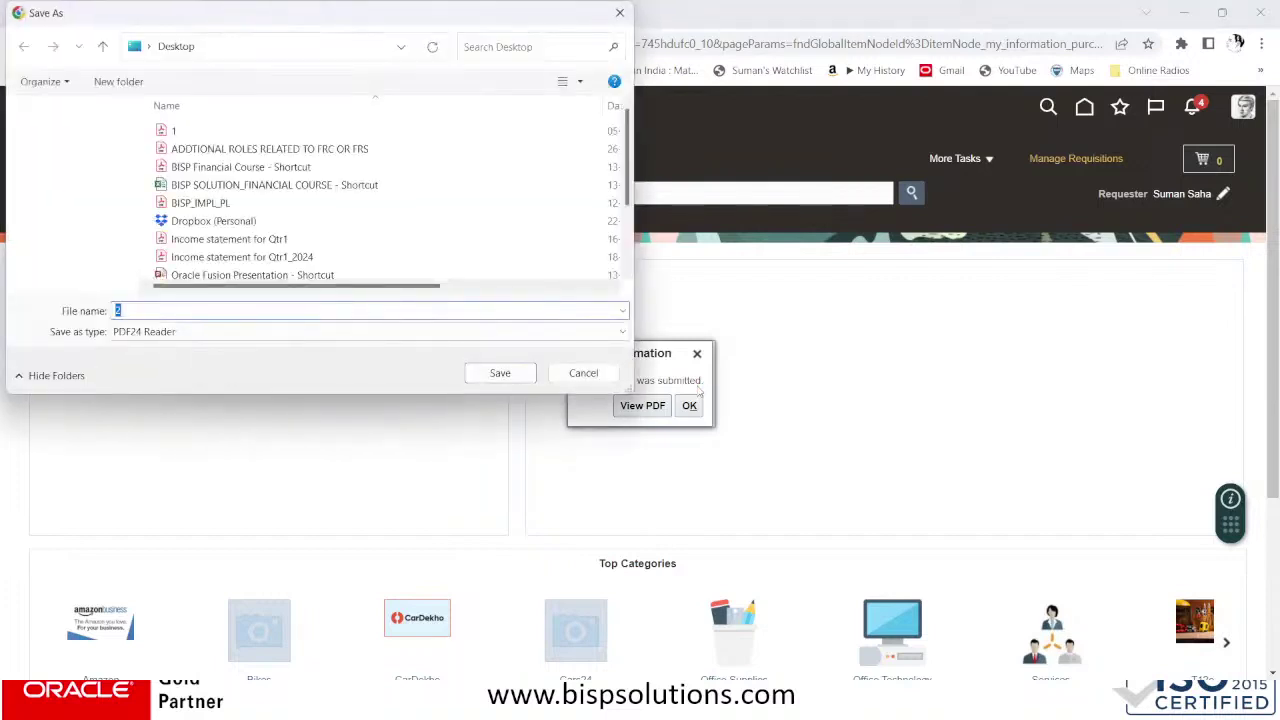
{"action": "left_click", "coordinate": [500, 372]}
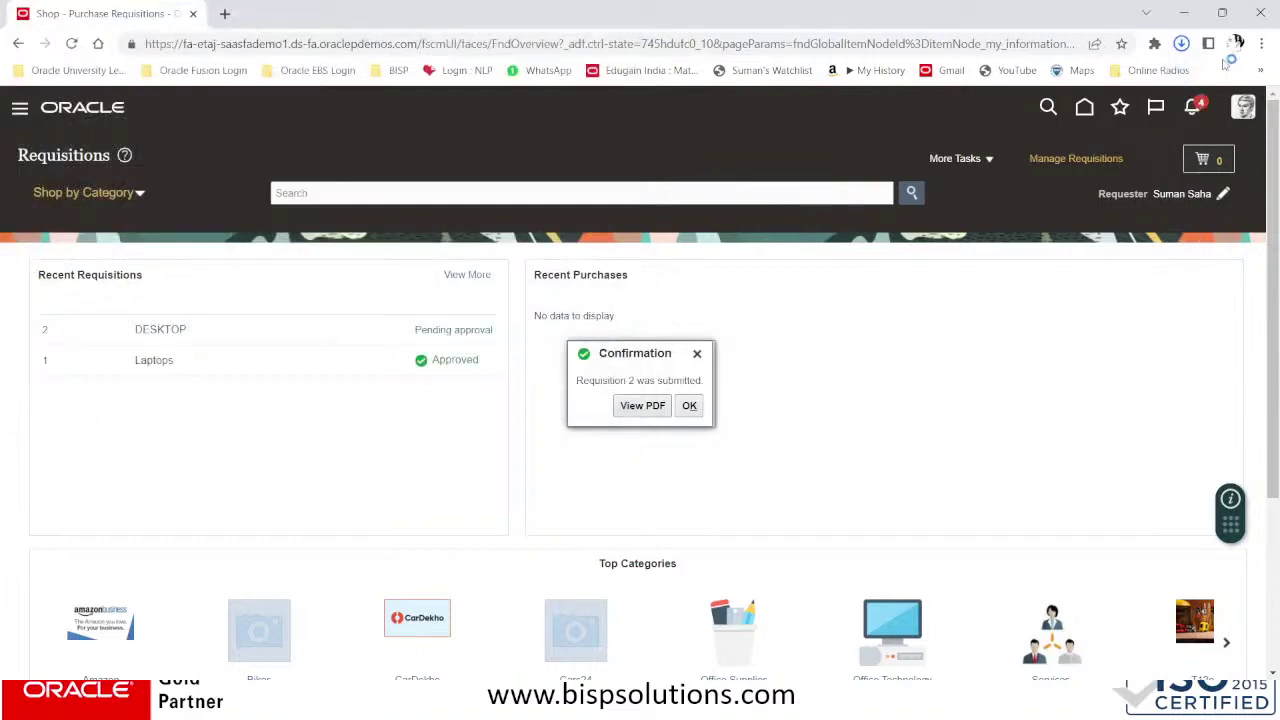
- Open the downloaded requisition file 2.pdf from the browser's recent downloads
{"action": "left_click", "coordinate": [1181, 43]}
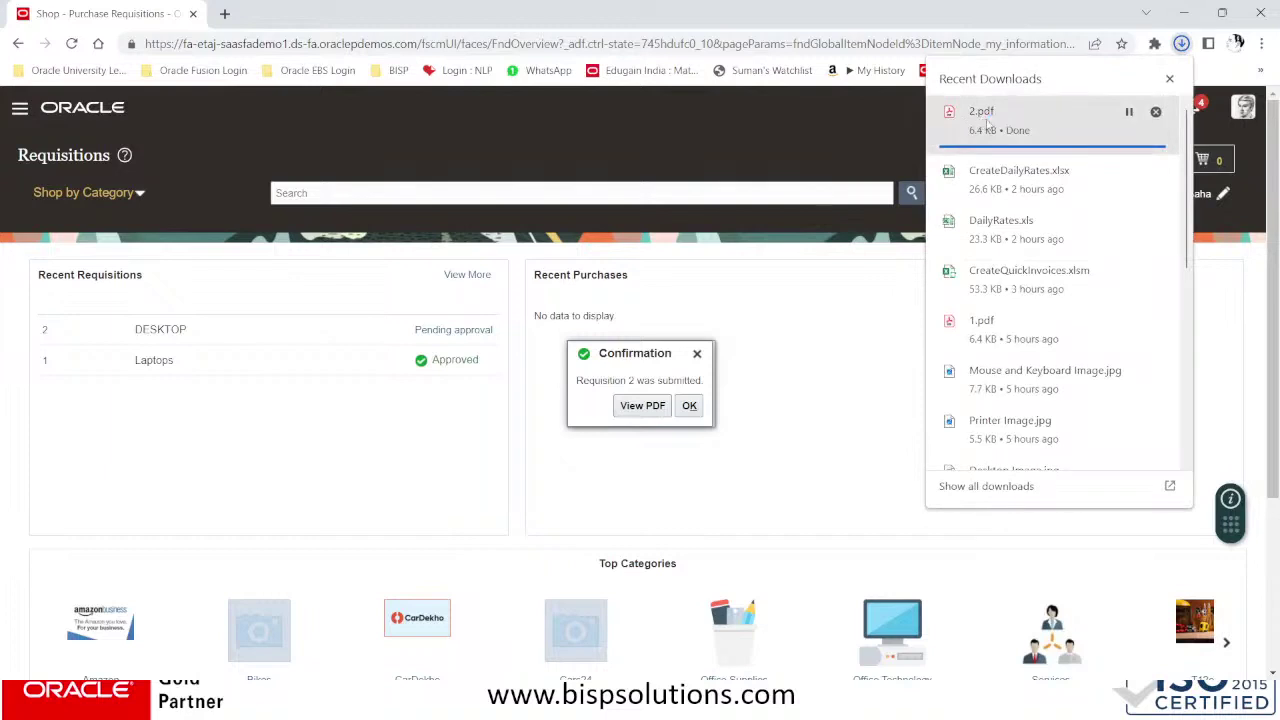
{"action": "left_click", "coordinate": [987, 120]}
{"action": "left_click", "coordinate": [1181, 44]}
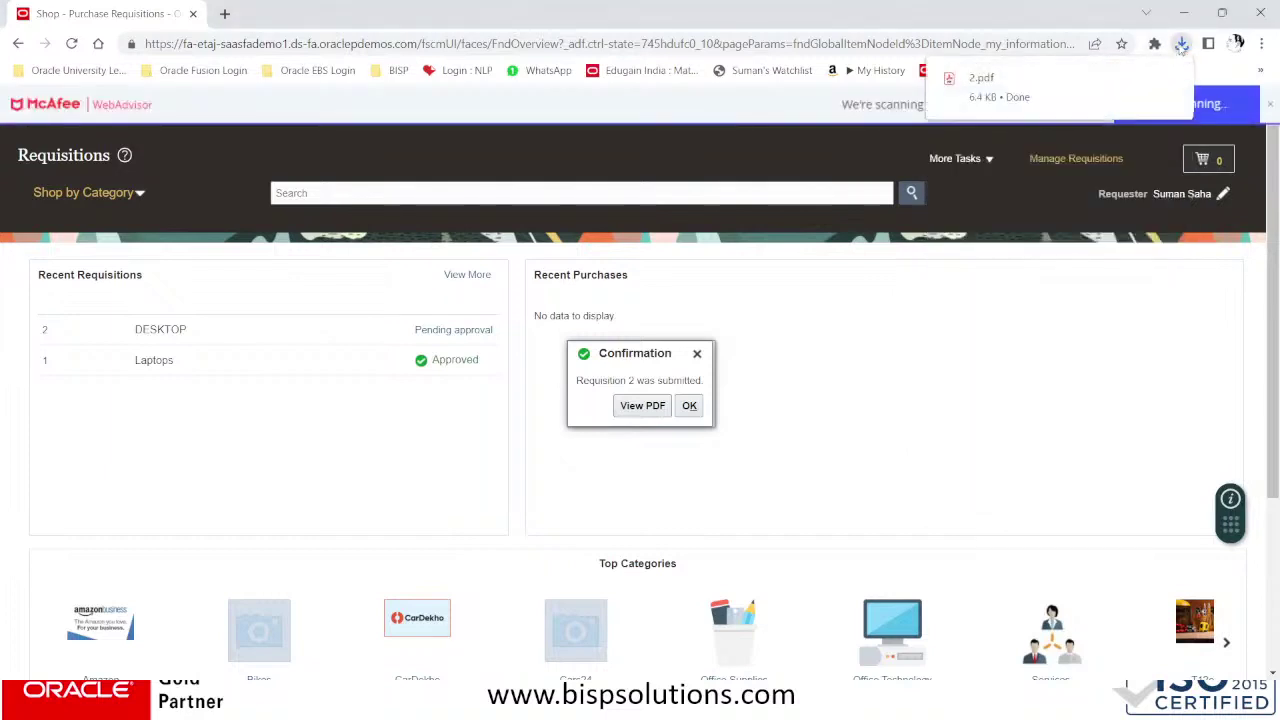
{"action": "left_click", "coordinate": [997, 90]}
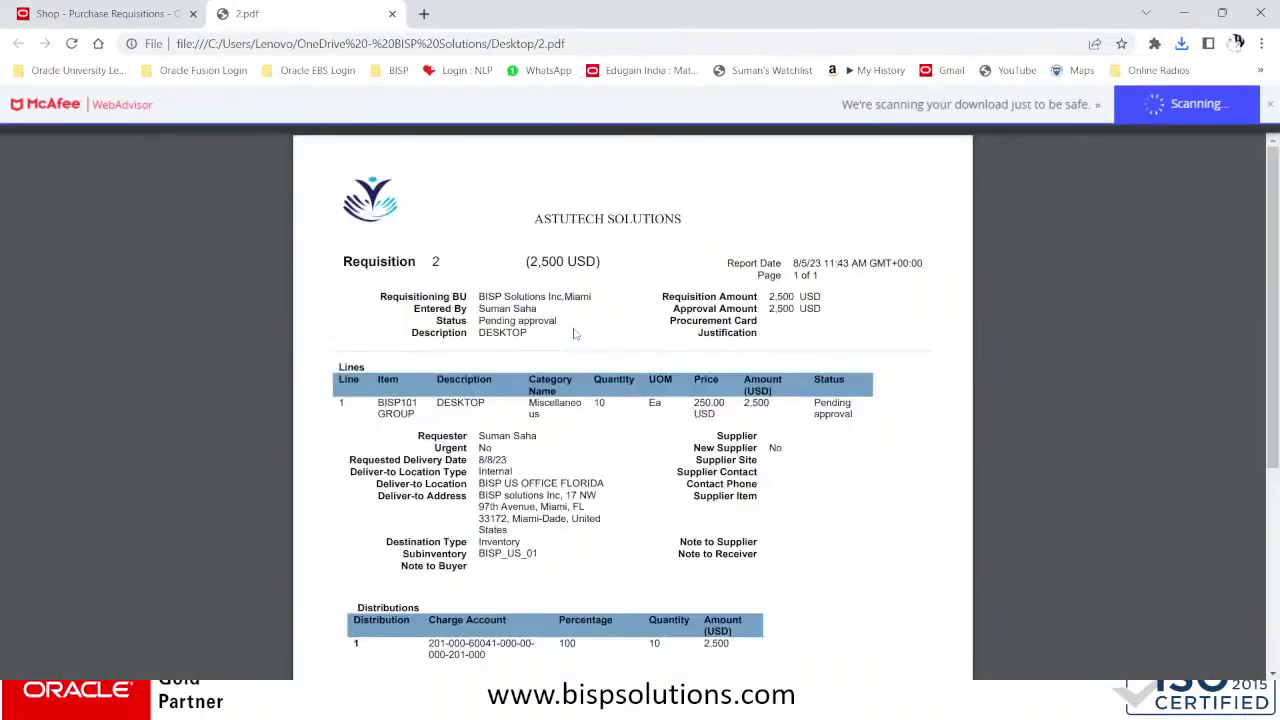
- Examine the requisition PDF's total, line description, quantity, price and distributions, and close the PDF and the submission confirmation
{"action": "scroll", "coordinate": [576, 334], "scroll_direction": "down", "scroll_amount": 3}
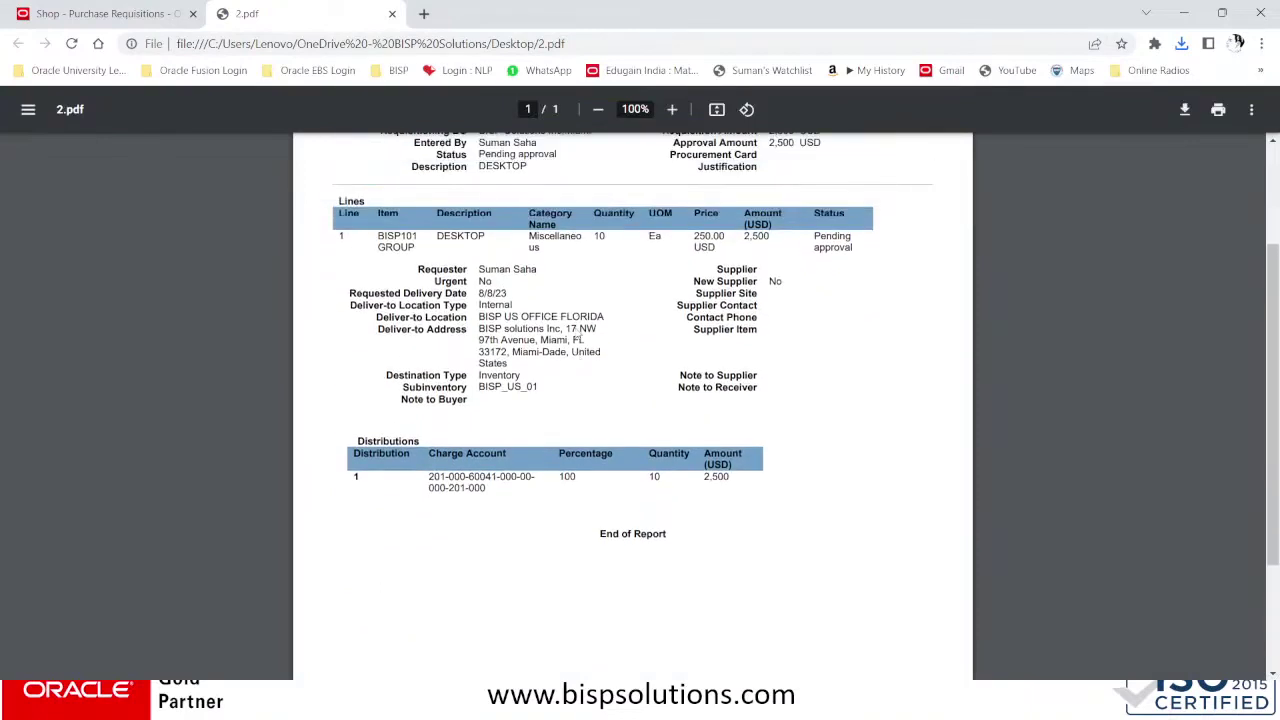
{"action": "scroll", "coordinate": [577, 336], "scroll_direction": "up", "scroll_amount": 1}
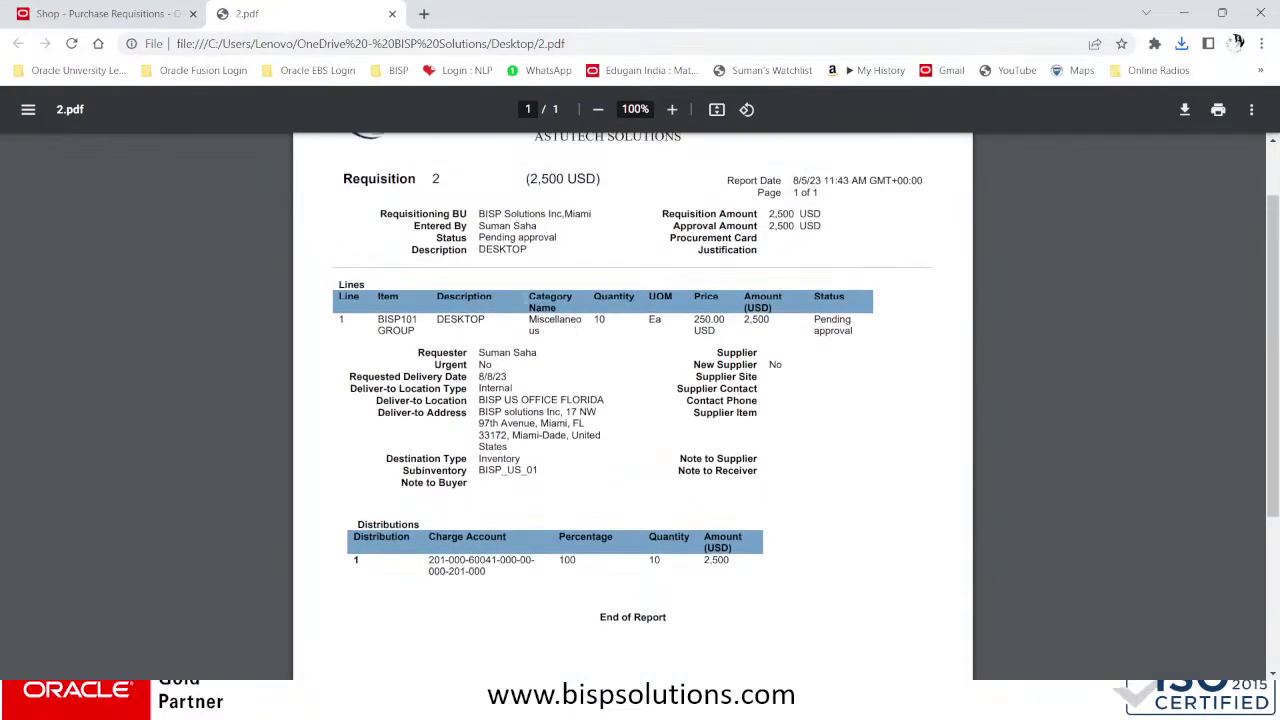
{"action": "left_click_drag", "start_coordinate": [526, 180], "coordinate": [587, 180]}
{"action": "left_click_drag", "start_coordinate": [437, 320], "coordinate": [484, 321]}
{"action": "left_click_drag", "start_coordinate": [609, 321], "coordinate": [592, 322]}
{"action": "left_click_drag", "start_coordinate": [694, 319], "coordinate": [711, 319]}
{"action": "scroll", "coordinate": [553, 267], "scroll_direction": "up", "scroll_amount": 1}
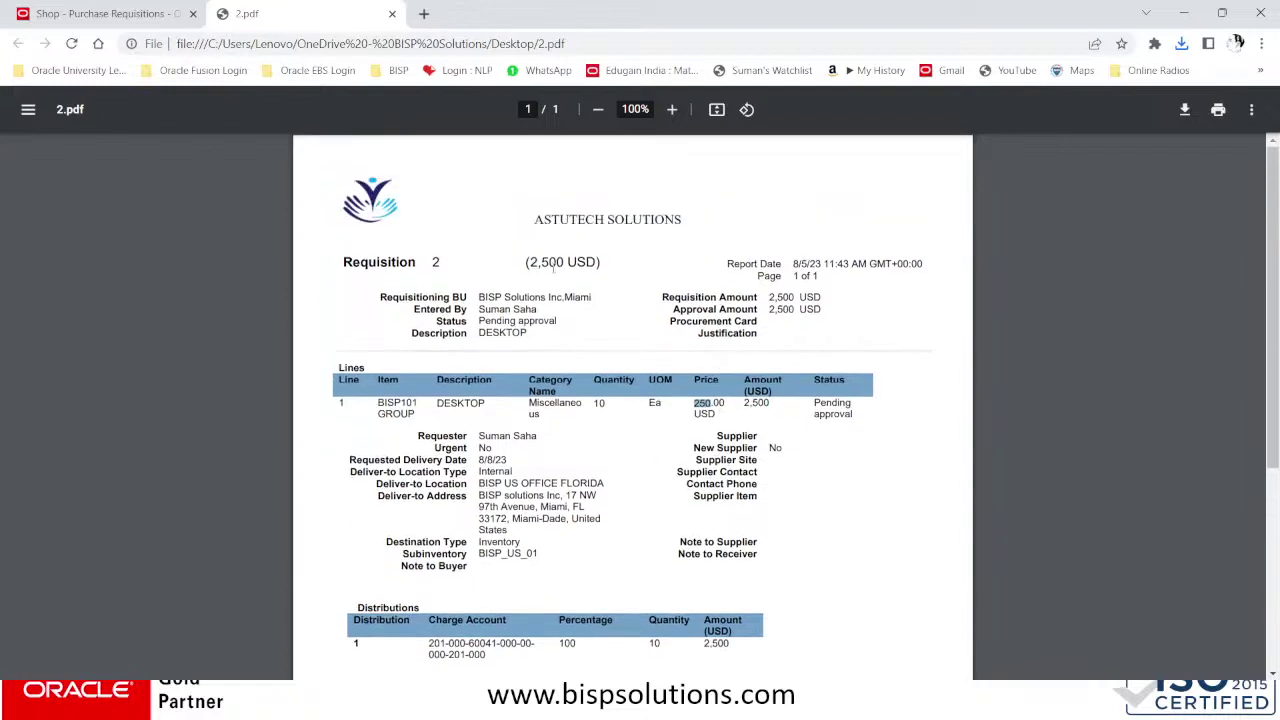
{"action": "left_click", "coordinate": [392, 13]}
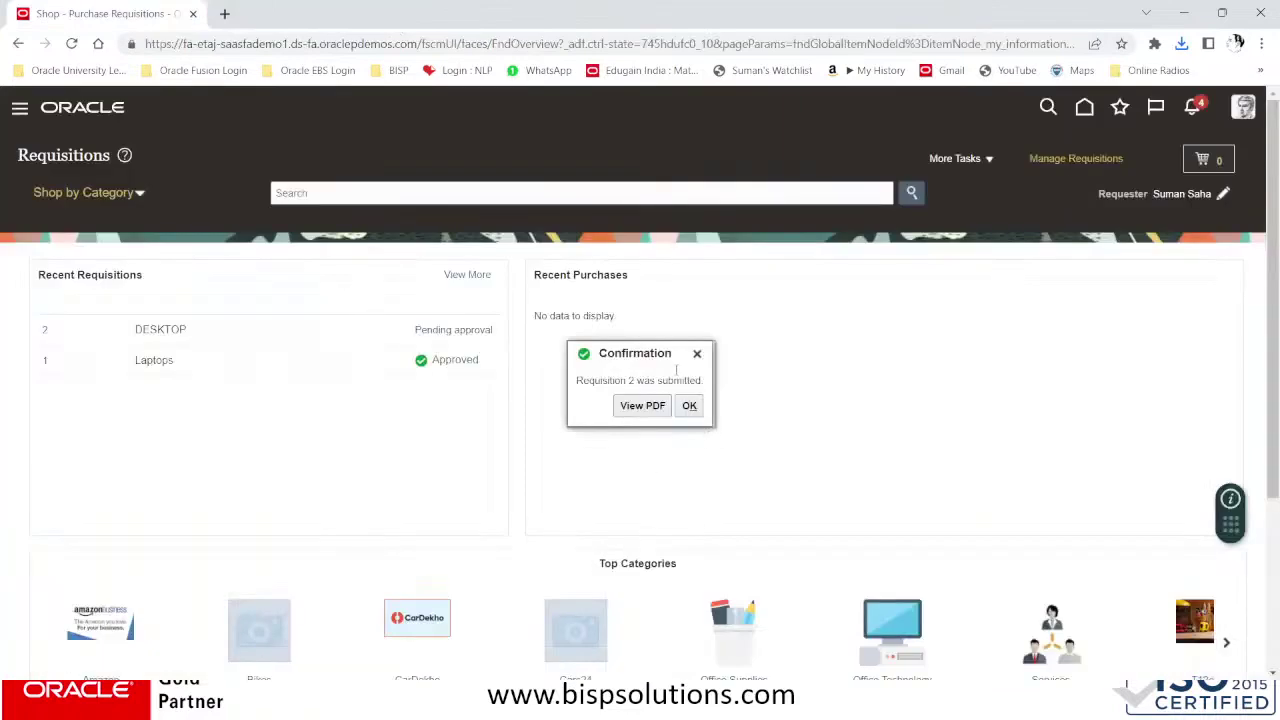
{"action": "left_click", "coordinate": [696, 353]}
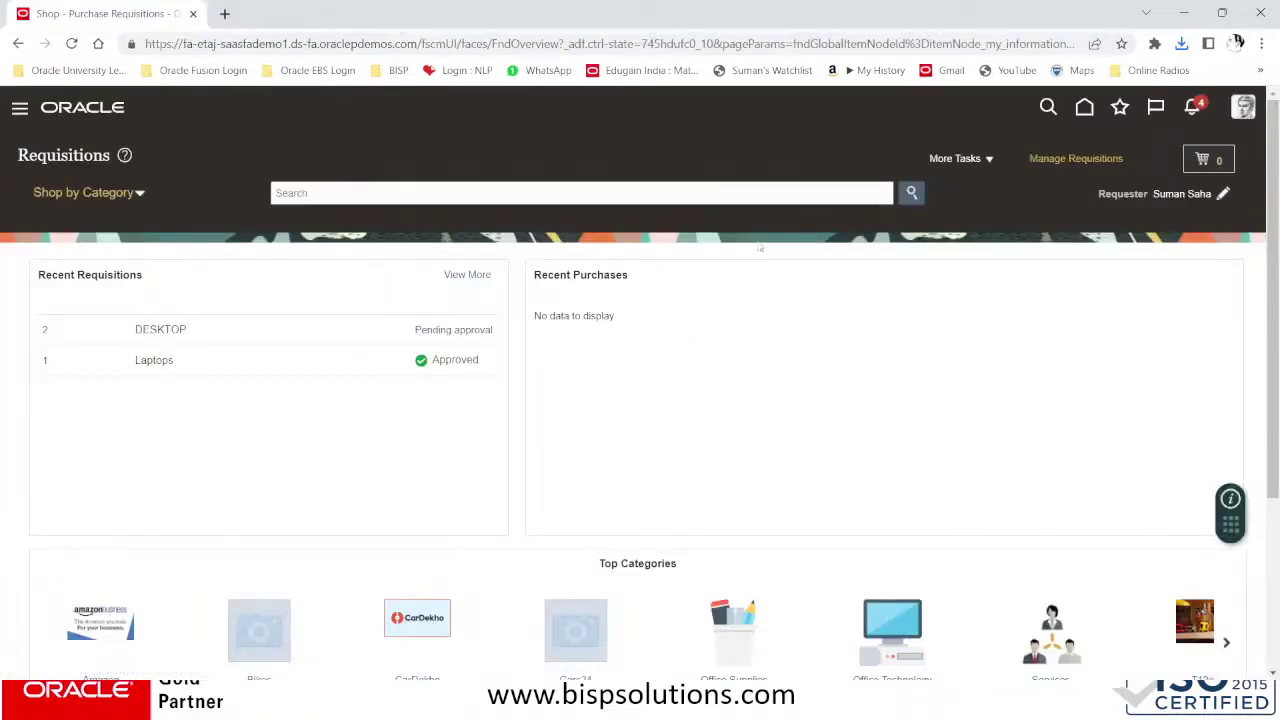
- Search the managed requisitions for requisition 2 in the requisitioning BU BISP Solutions Inc,Miami
{"action": "left_click", "coordinate": [1048, 163]}
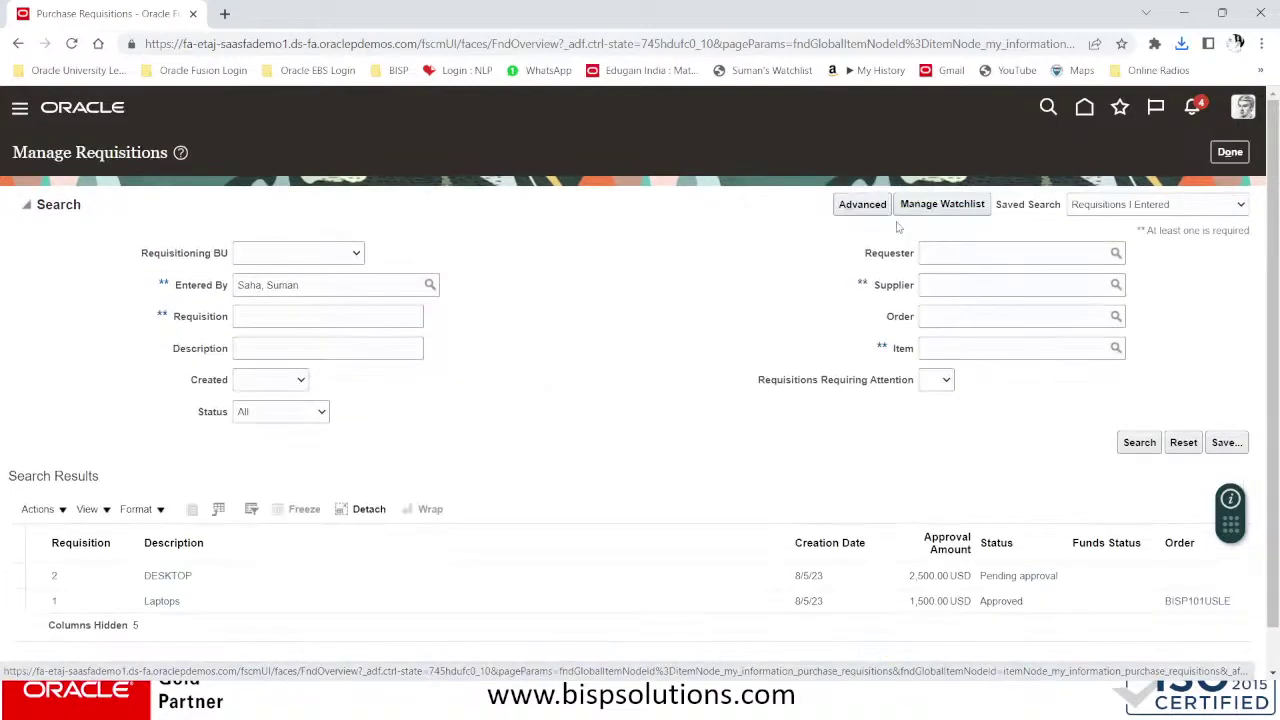
{"action": "left_click", "coordinate": [317, 255]}
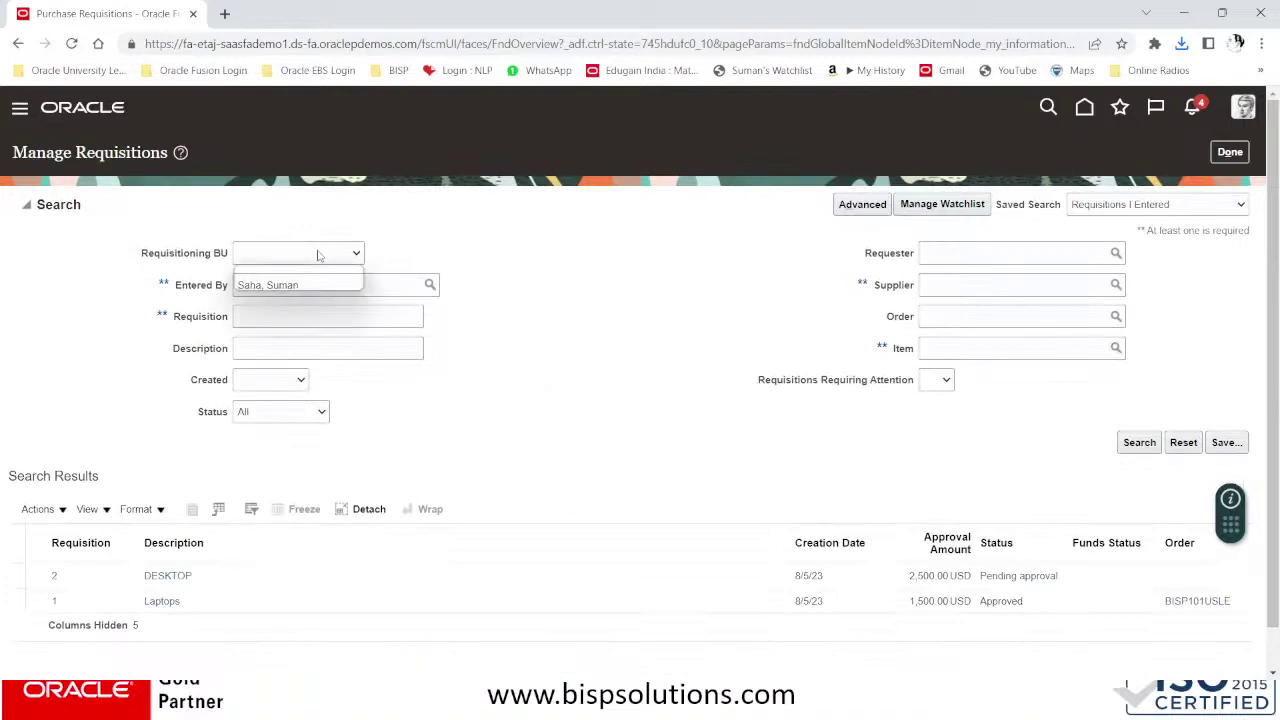
{"action": "left_click", "coordinate": [302, 285]}
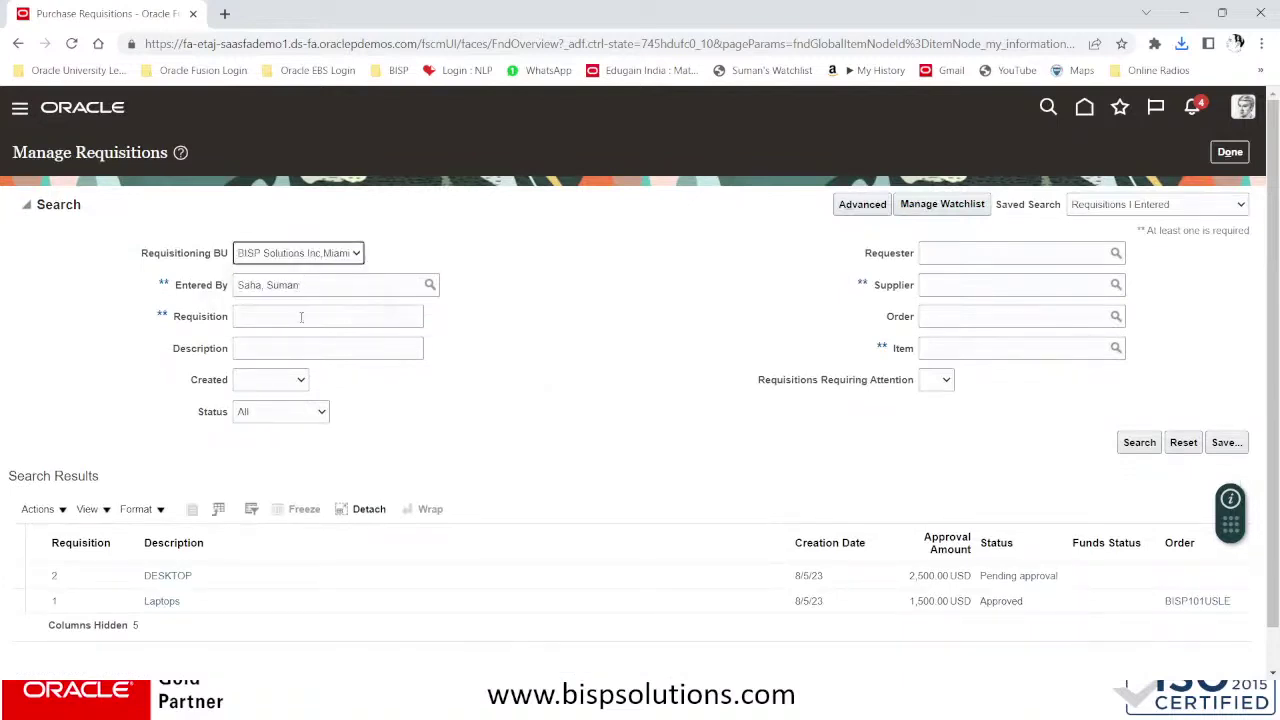
{"action": "left_click", "coordinate": [298, 320]}
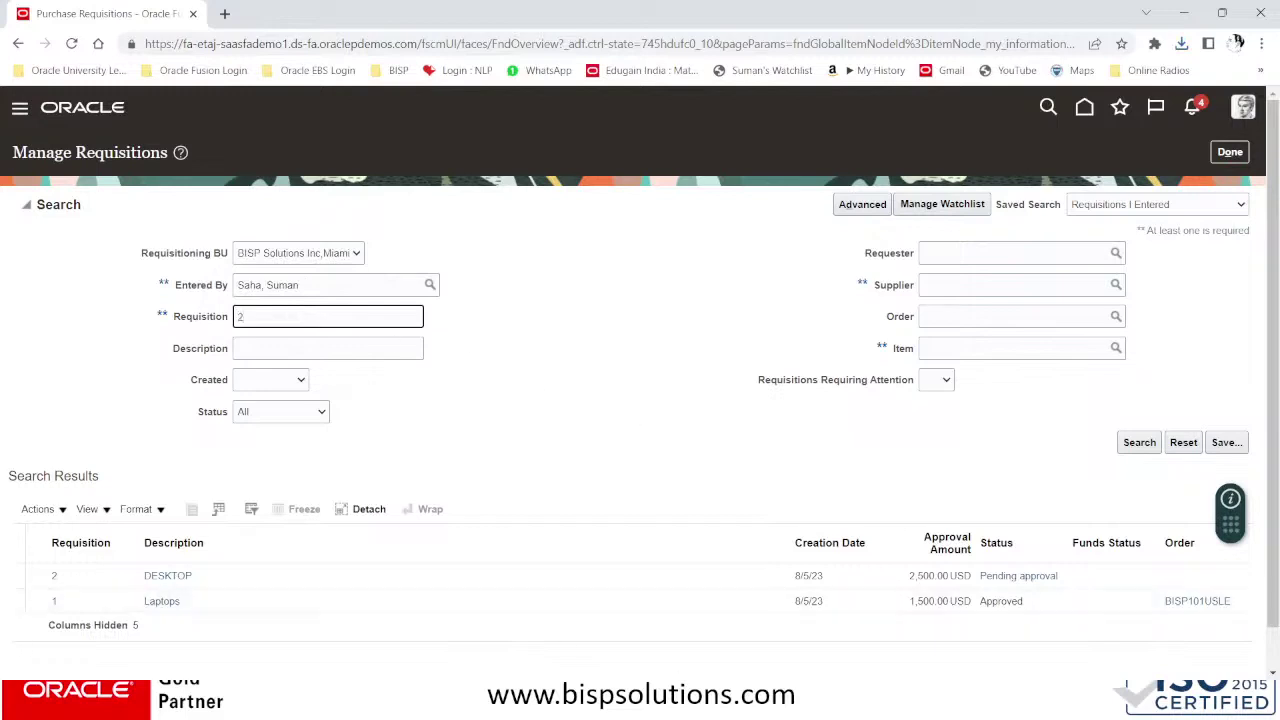
{"action": "left_click", "coordinate": [1133, 449]}
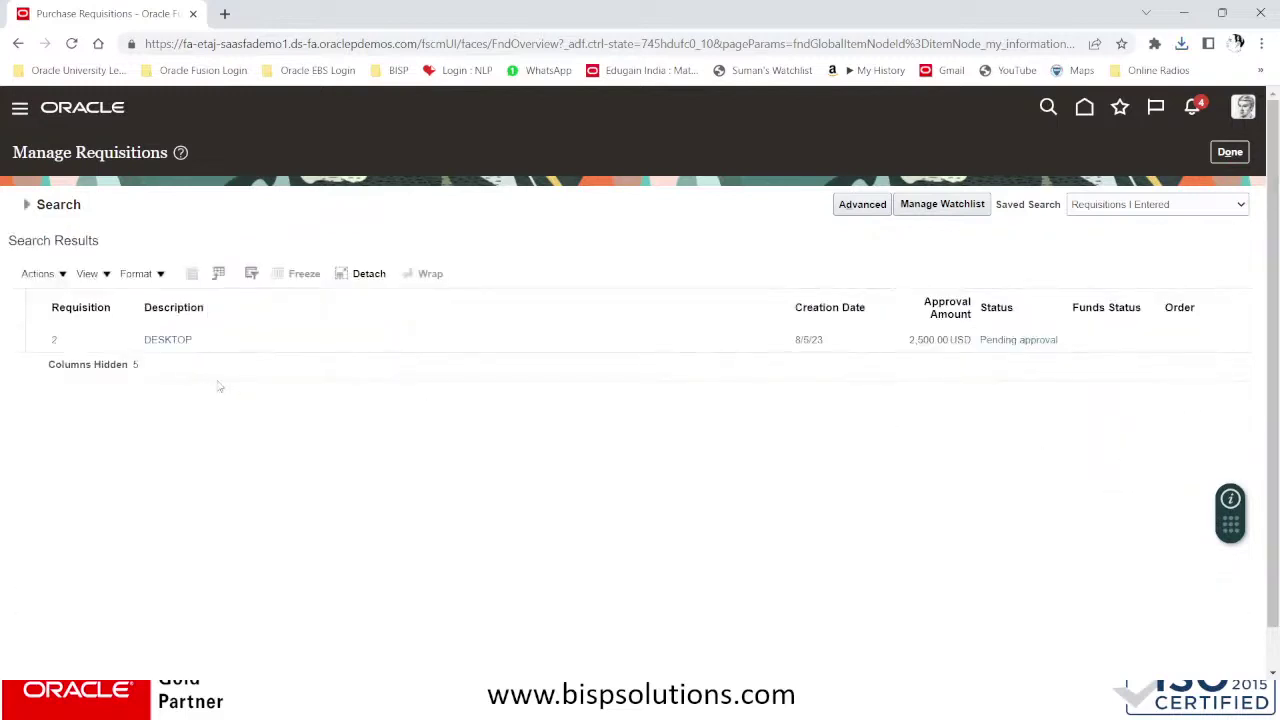
- Try to view the approval details of the DESKTOP requisition from its status, and repeat the requisition search
{"action": "left_click", "coordinate": [1025, 341]}
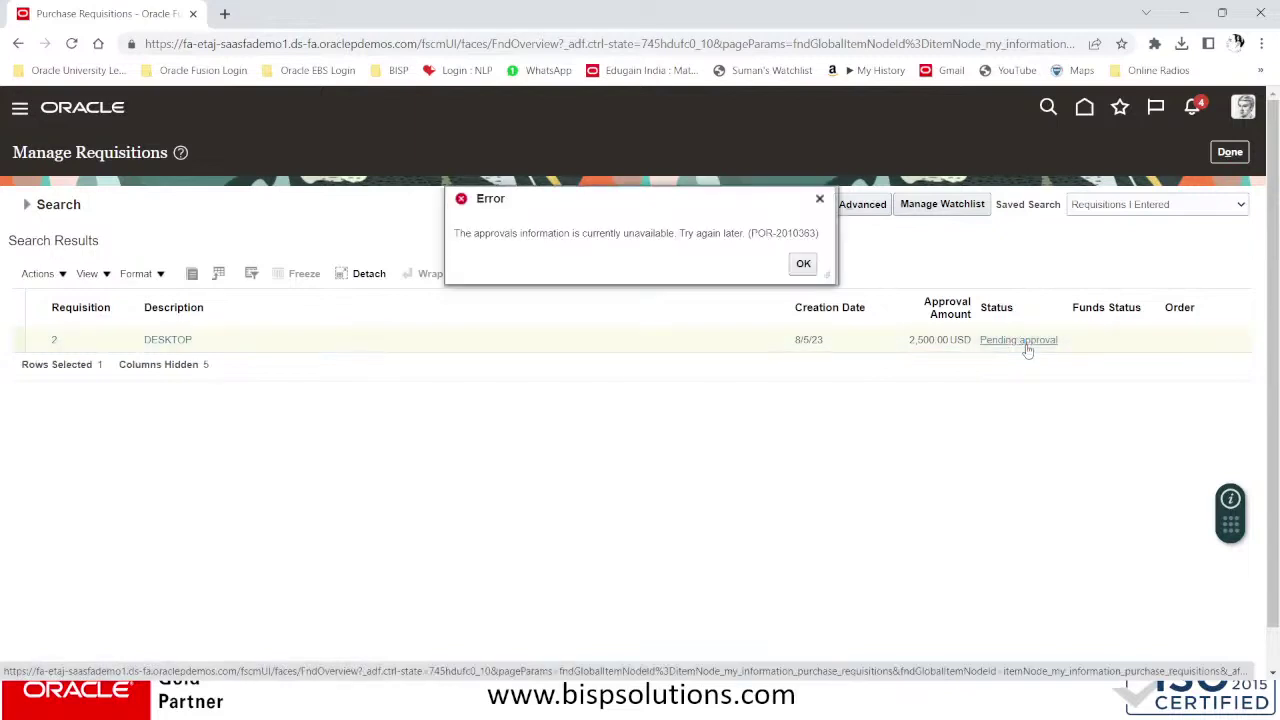
{"action": "left_click", "coordinate": [803, 264]}
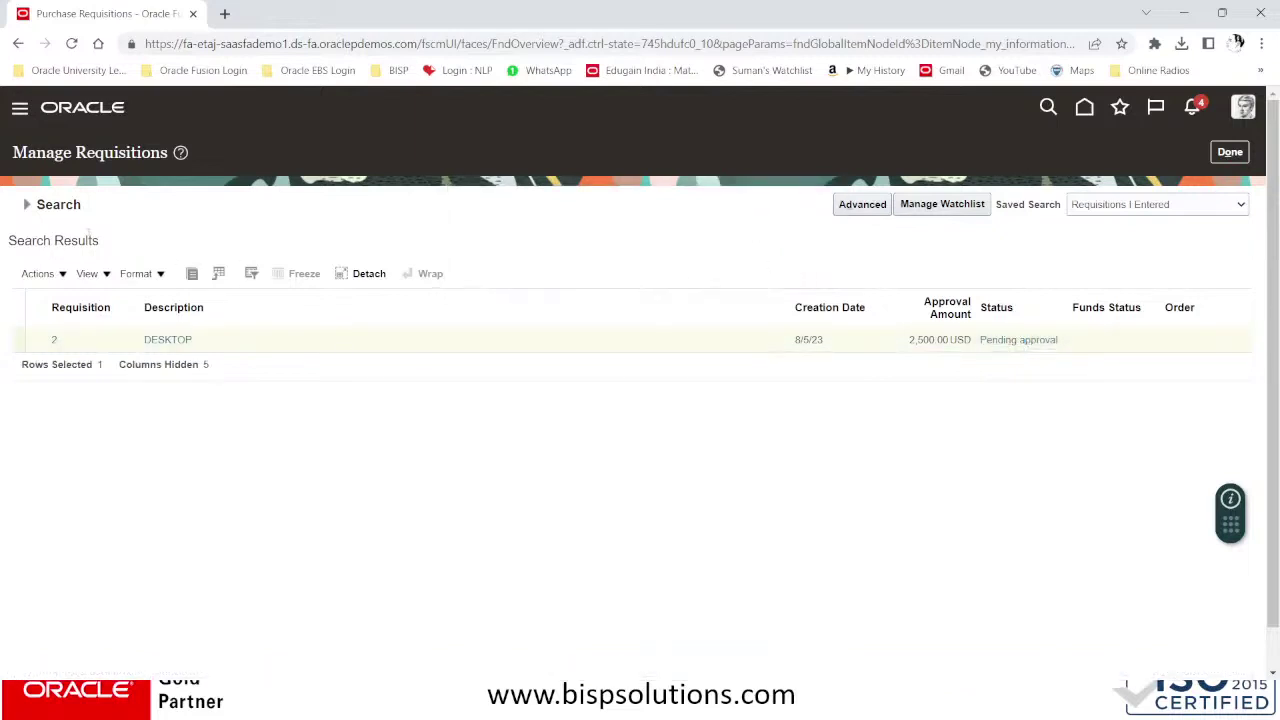
{"action": "left_click", "coordinate": [28, 205]}
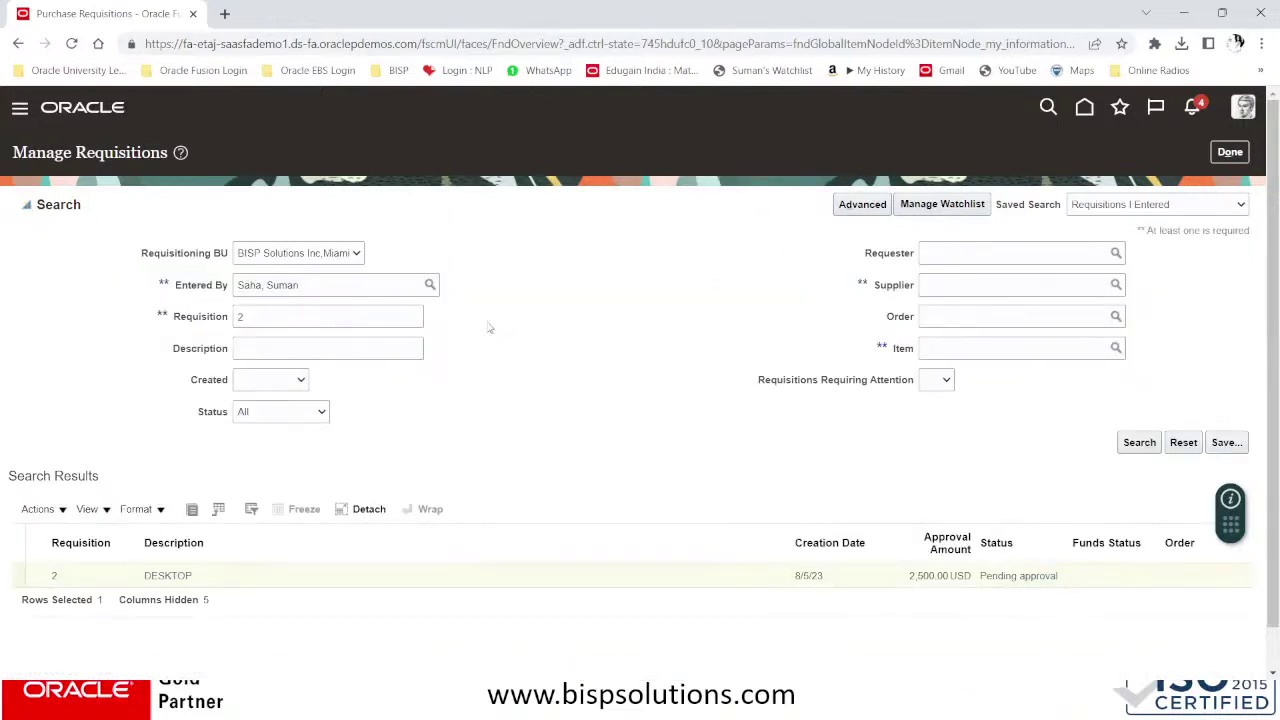
{"action": "left_click", "coordinate": [1140, 442]}
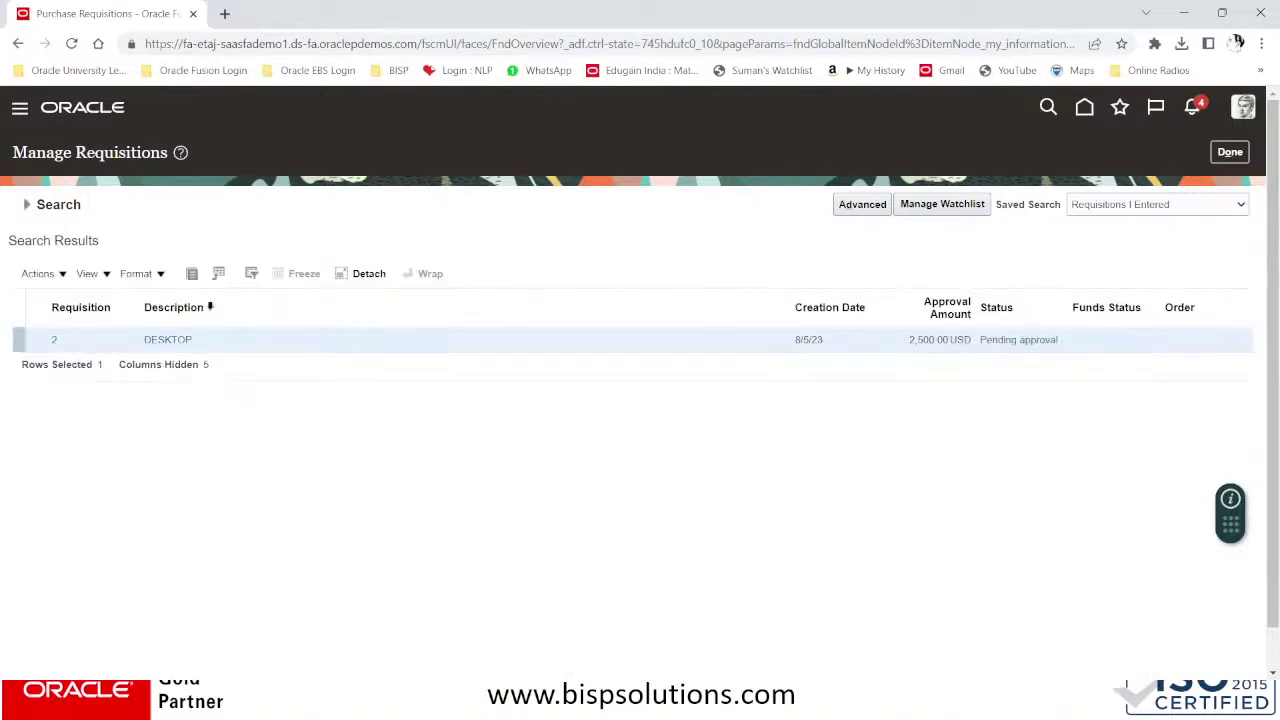
- Open the DESKTOP requisition, examine its life cycle for order, shipments and receipts, and return to the requisition search
{"action": "left_click", "coordinate": [168, 340]}
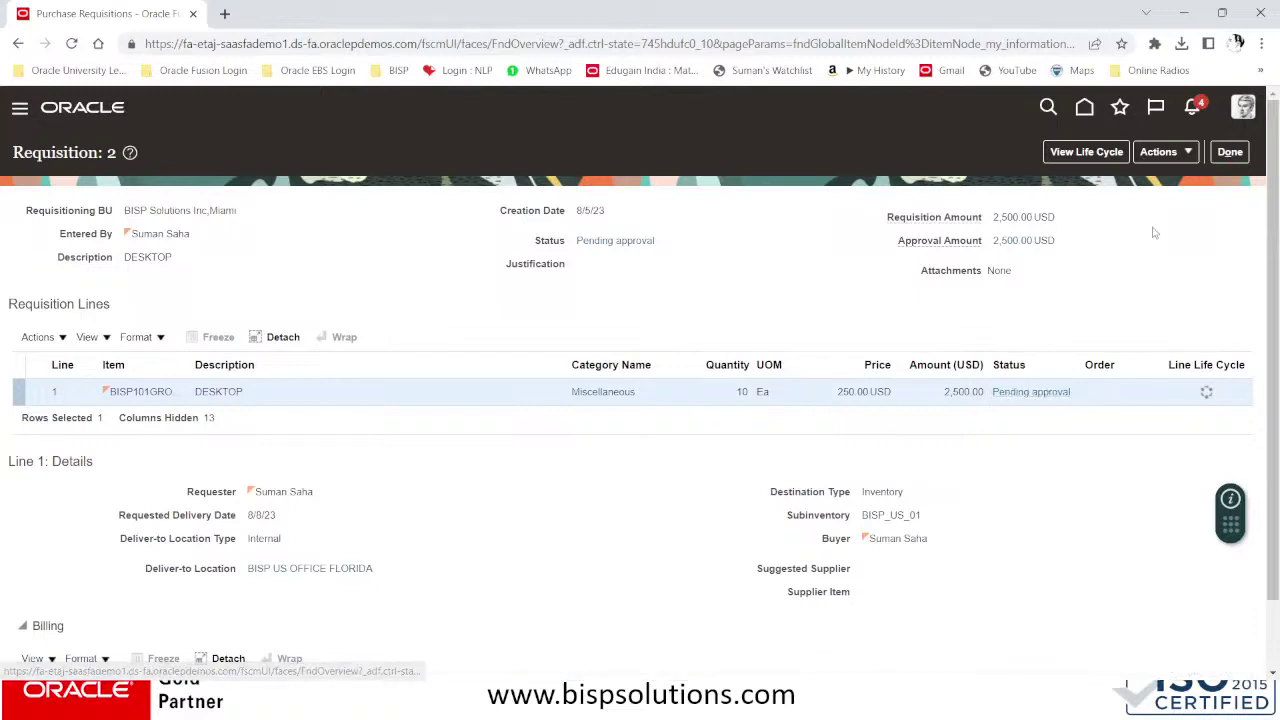
{"action": "left_click", "coordinate": [1092, 159]}
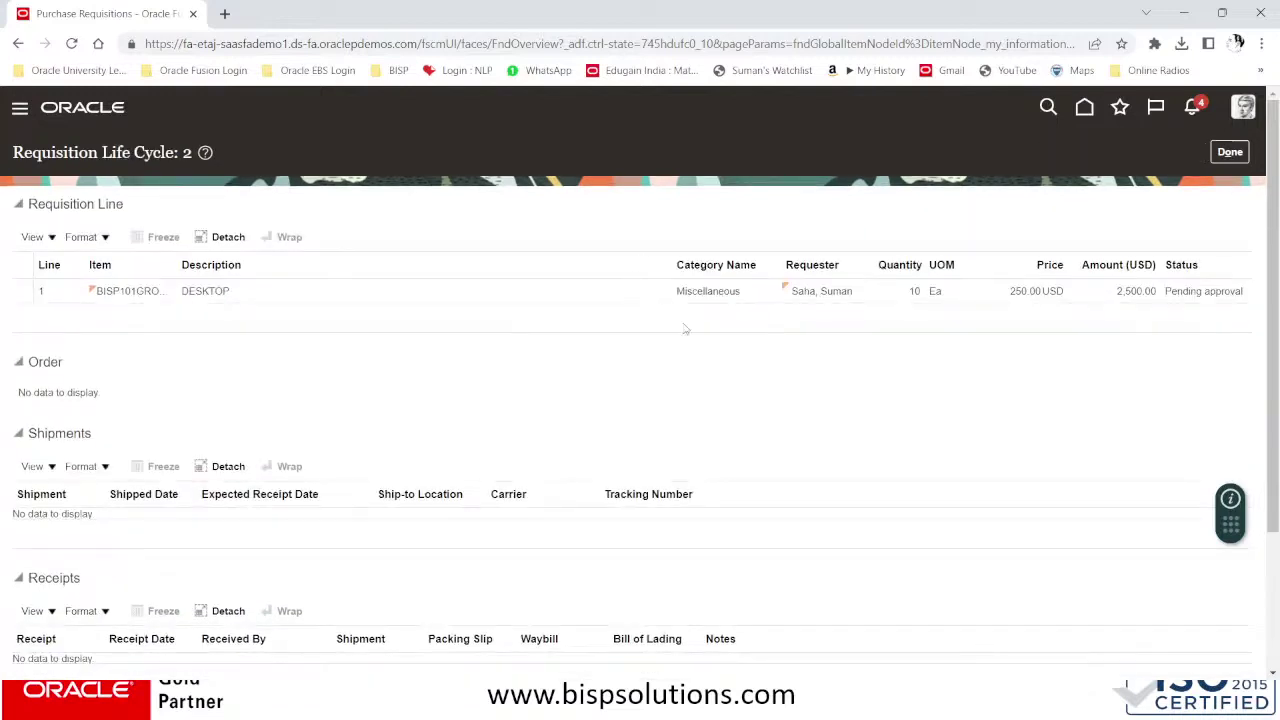
{"action": "scroll", "coordinate": [706, 380], "scroll_direction": "down", "scroll_amount": 2}
{"action": "scroll", "coordinate": [720, 381], "scroll_direction": "up", "scroll_amount": 3}
{"action": "left_click", "coordinate": [1230, 151]}
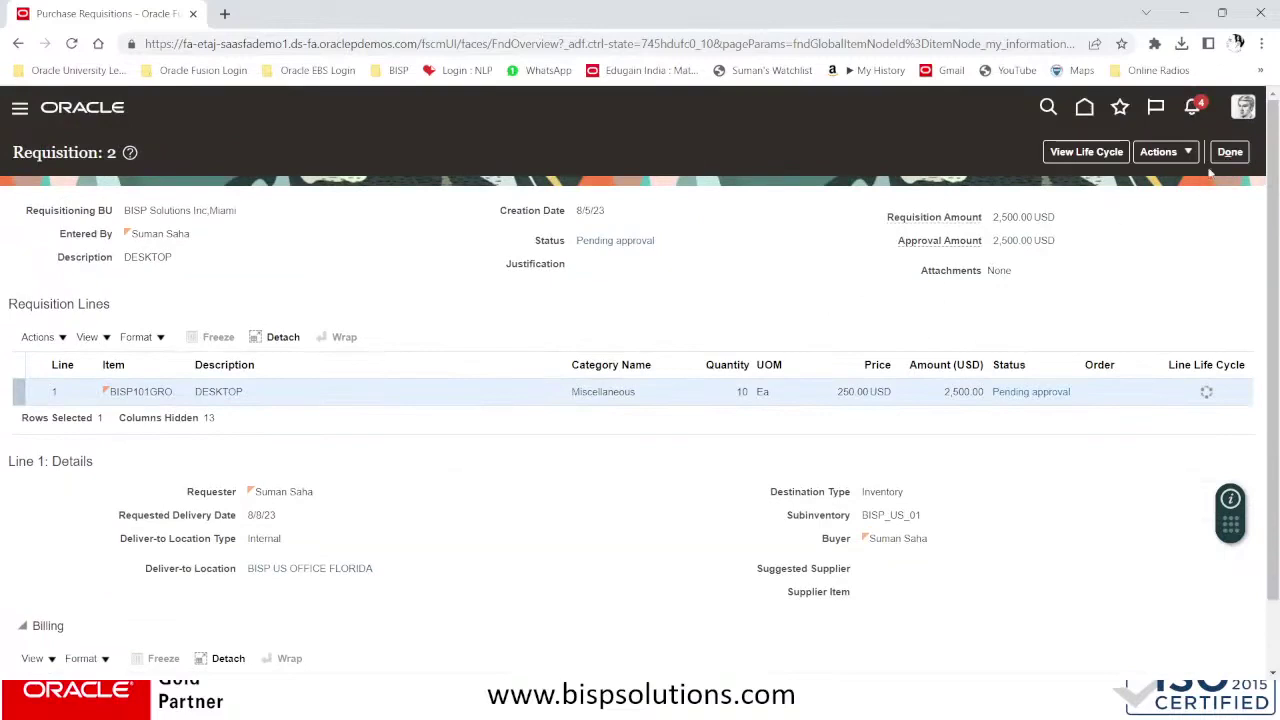
{"action": "left_click", "coordinate": [1229, 152]}
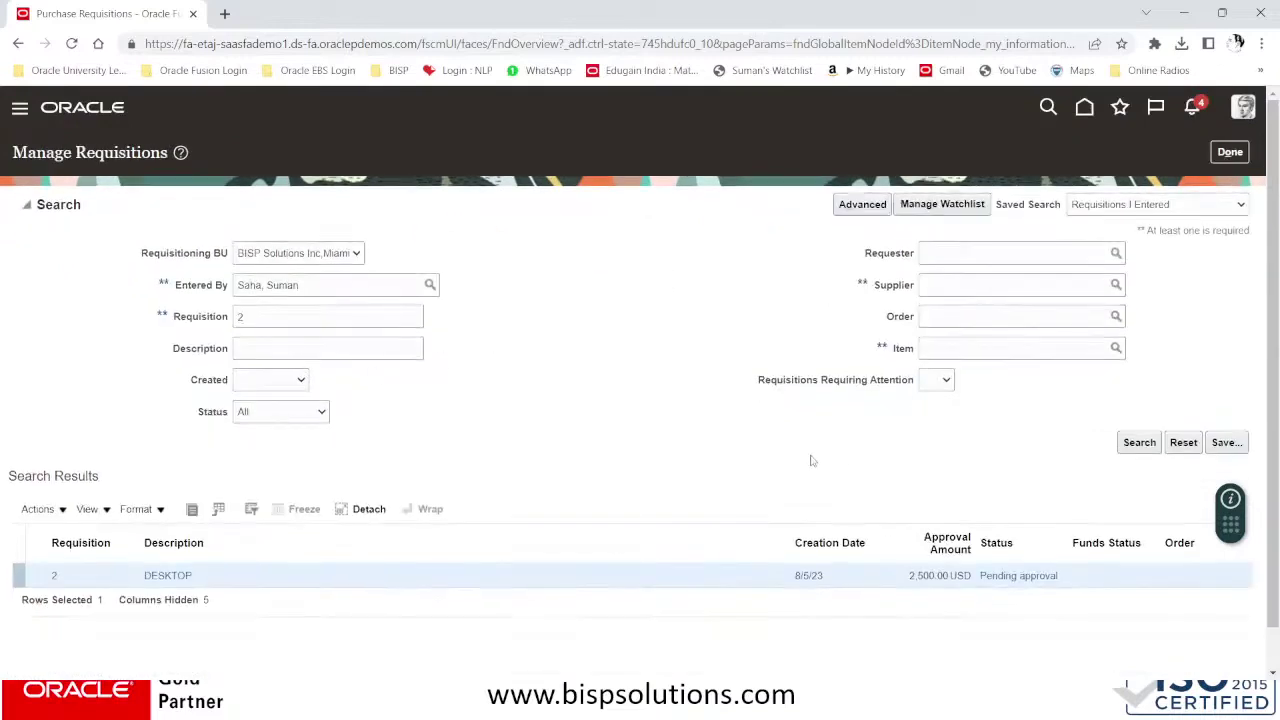
- Refresh the search results for the DESKTOP requisition and reopen the Purchase Requisitions work area of Procurement
{"action": "left_click", "coordinate": [1139, 443]}
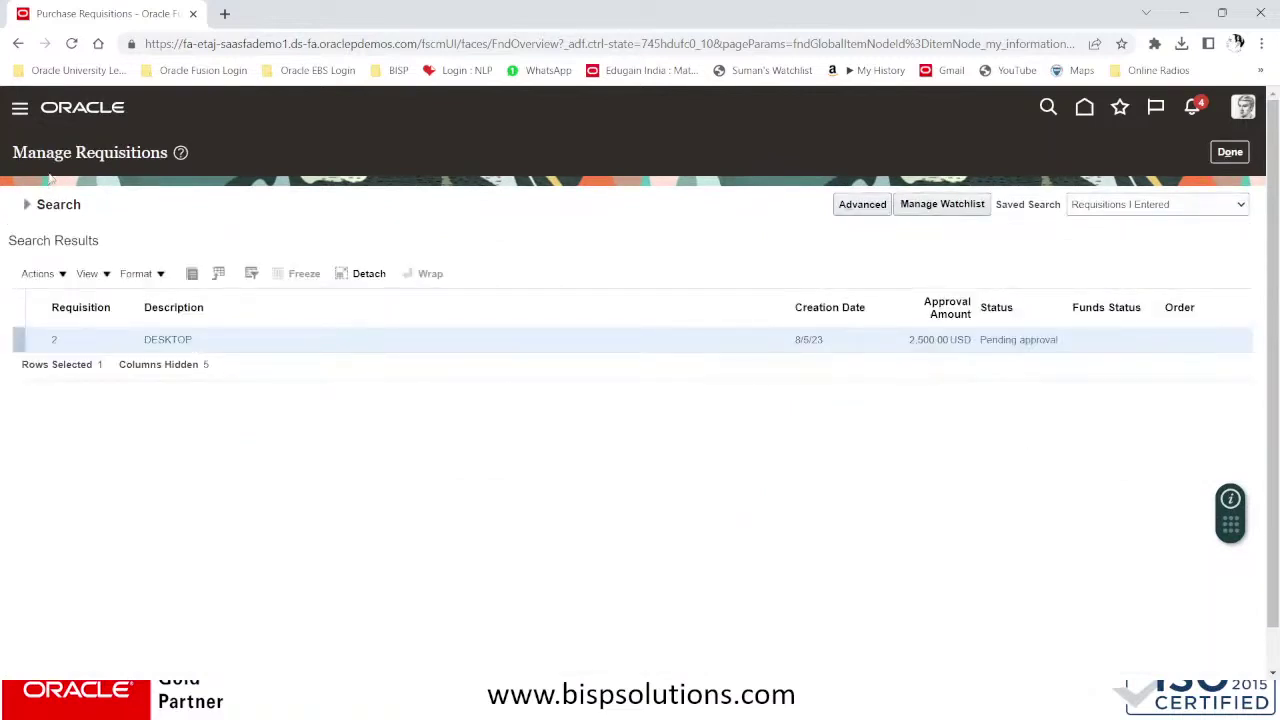
{"action": "left_click", "coordinate": [25, 115]}
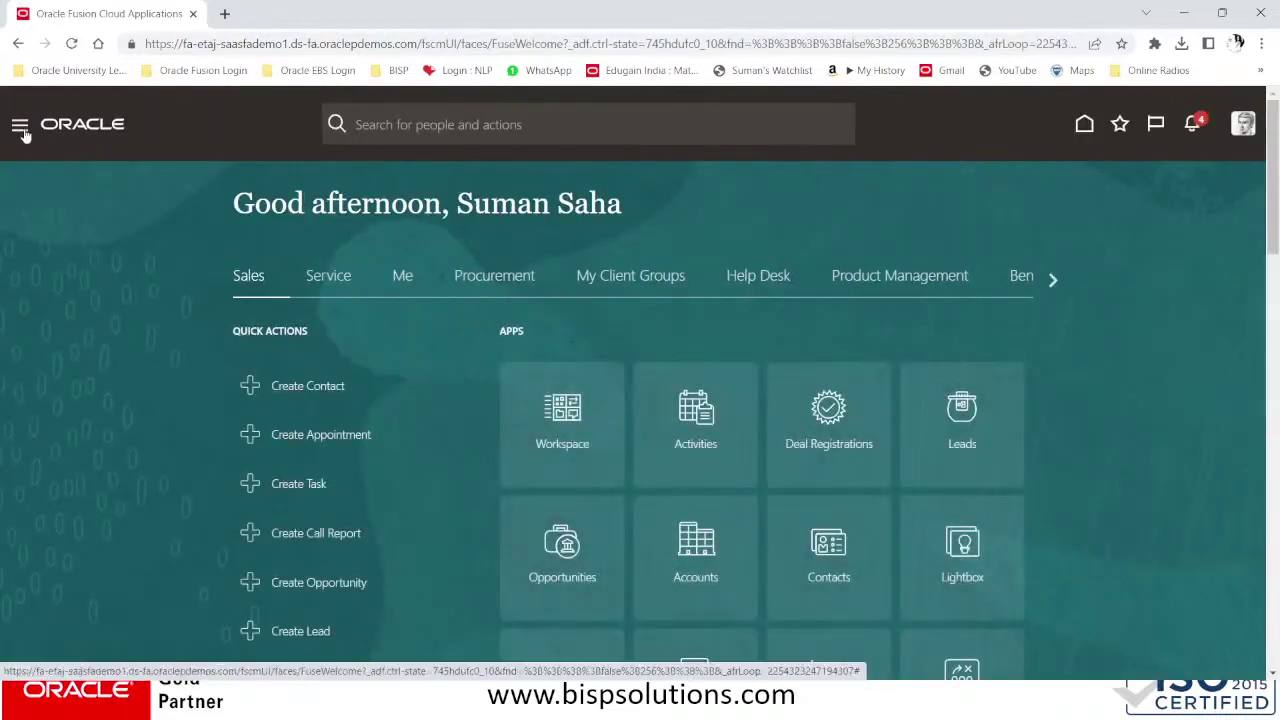
{"action": "left_click", "coordinate": [21, 127]}
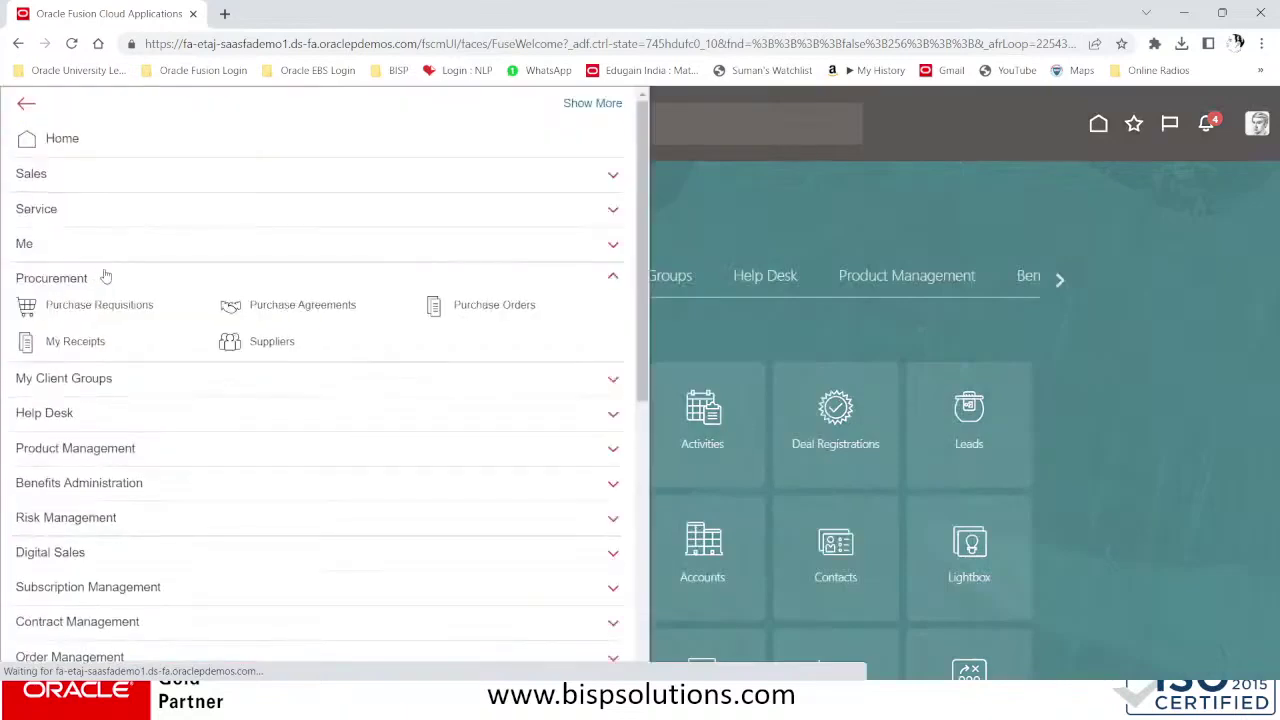
{"action": "left_click", "coordinate": [111, 305]}
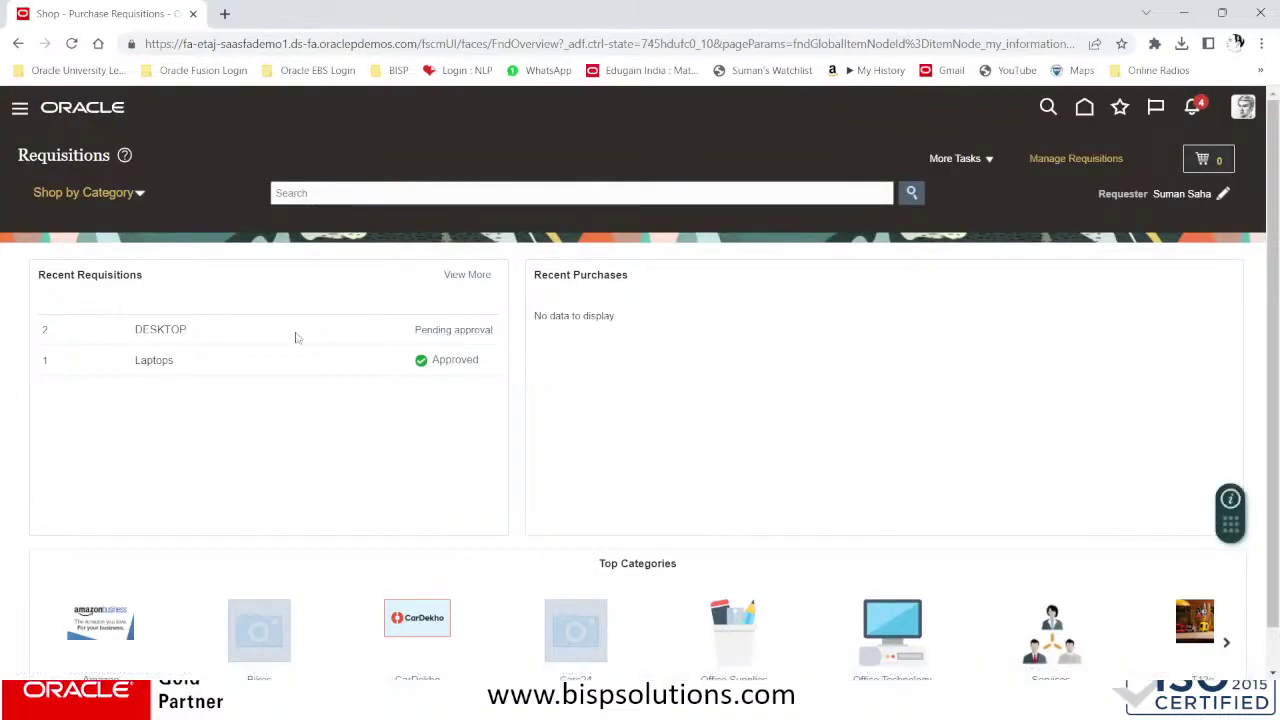
- Try to view the DESKTOP requisition's approval details from the recent requisitions, and check the requisition itself before returning to the overview
{"action": "left_click", "coordinate": [466, 329]}
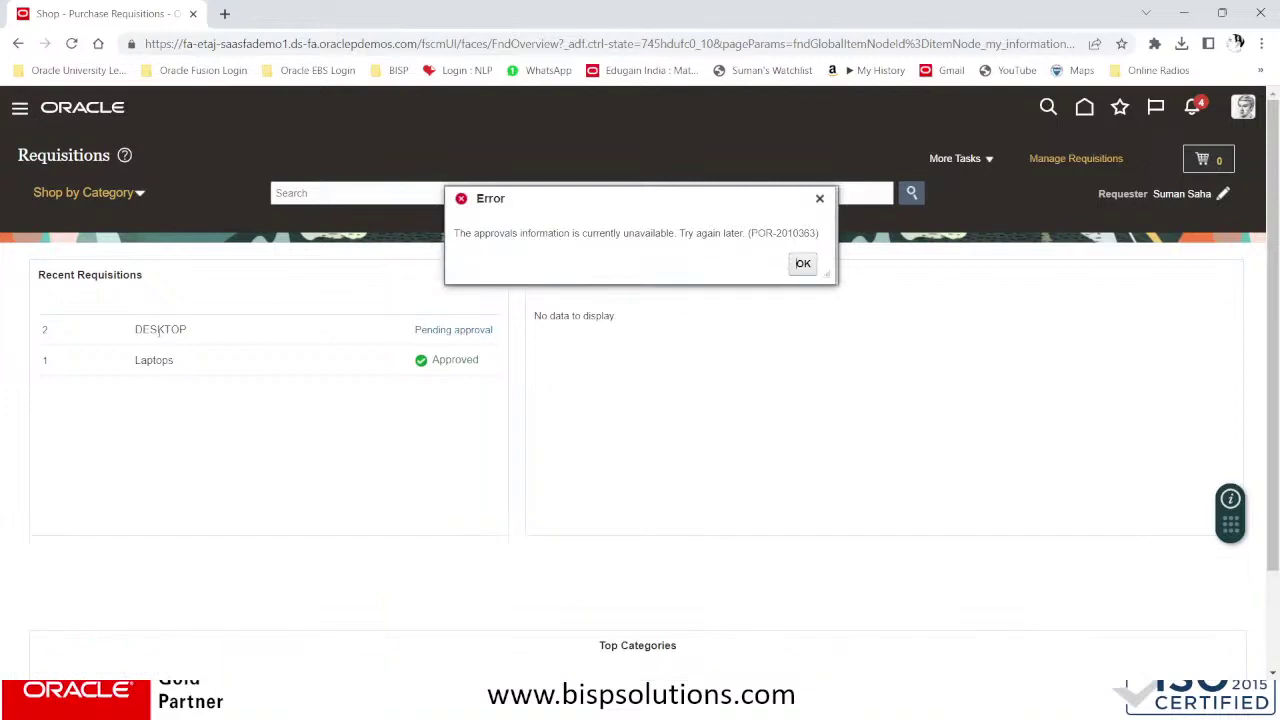
{"action": "left_click", "coordinate": [43, 330]}
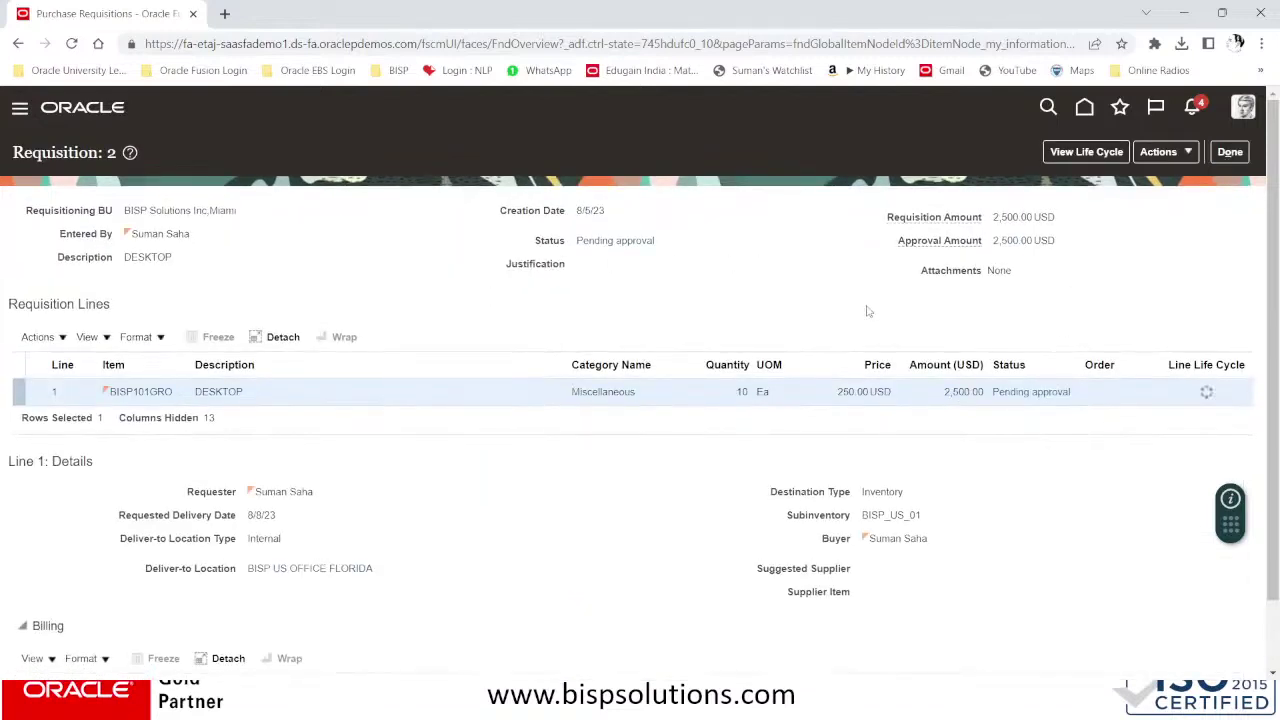
{"action": "left_click", "coordinate": [1229, 153]}
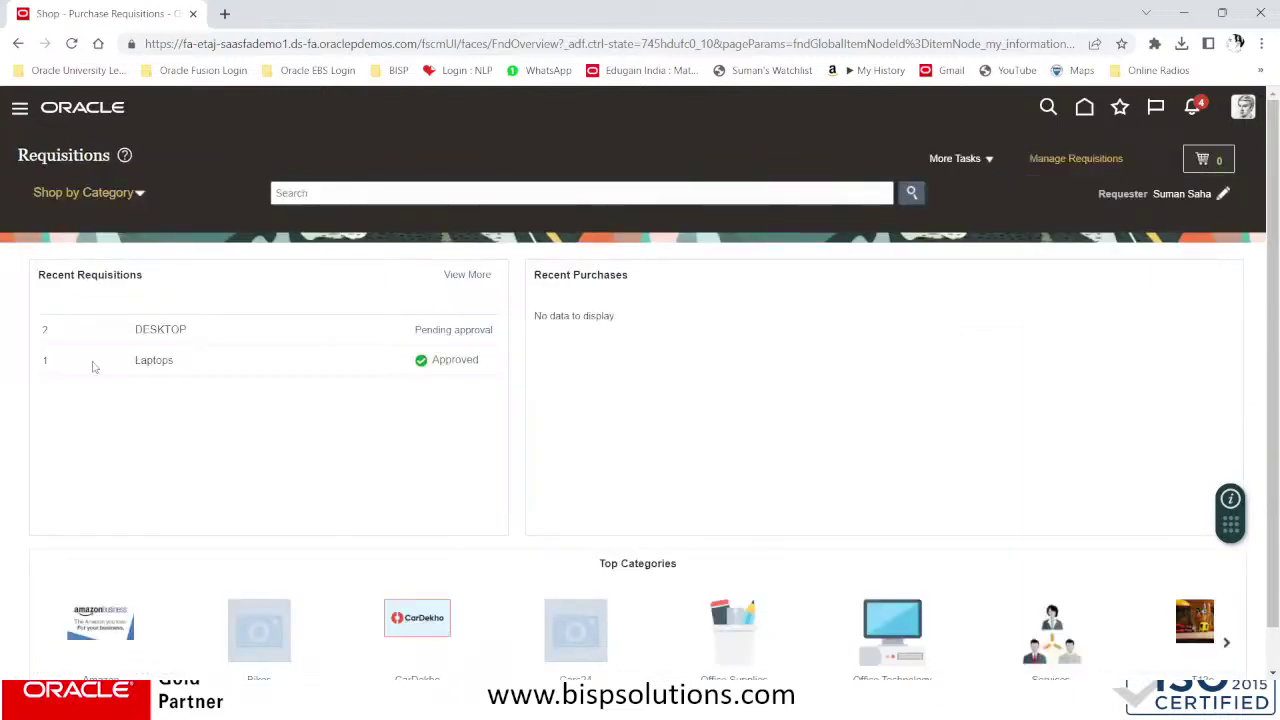
- Open the Laptops requisition from the recent requisitions and review its line, delivery and billing details
{"action": "left_click", "coordinate": [45, 359]}
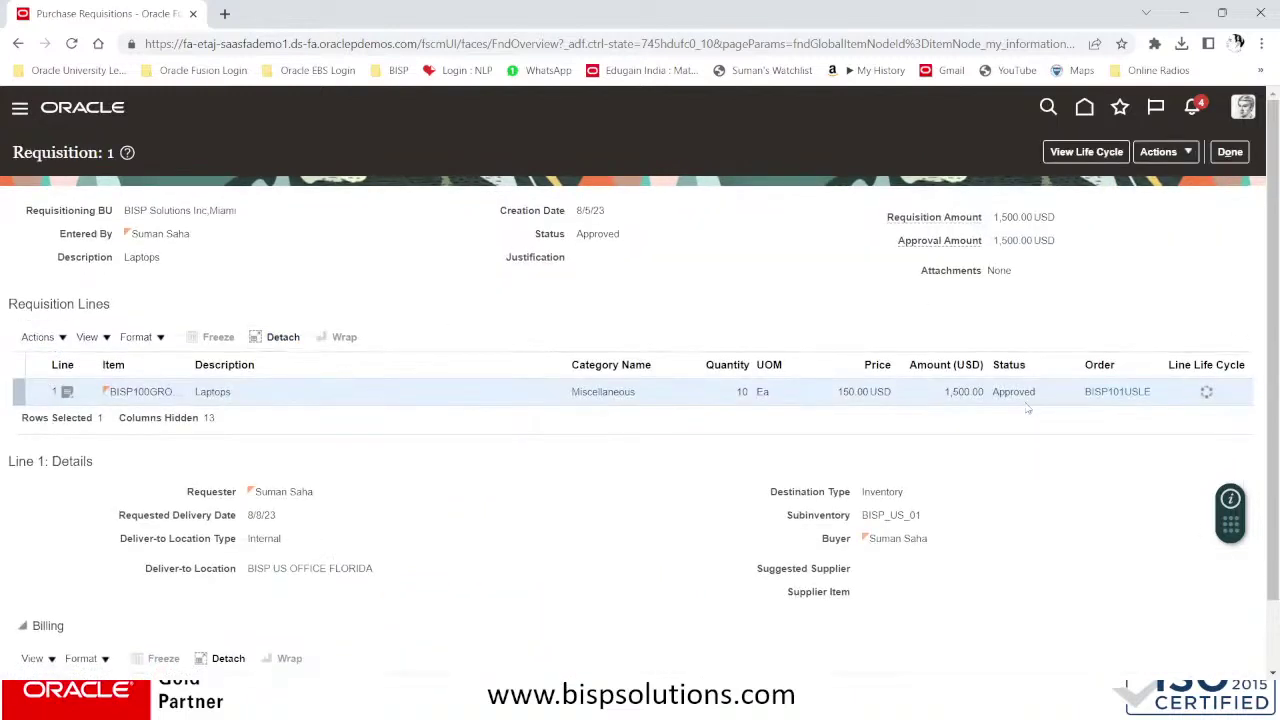
{"action": "scroll", "coordinate": [974, 397], "scroll_direction": "down", "scroll_amount": 1}
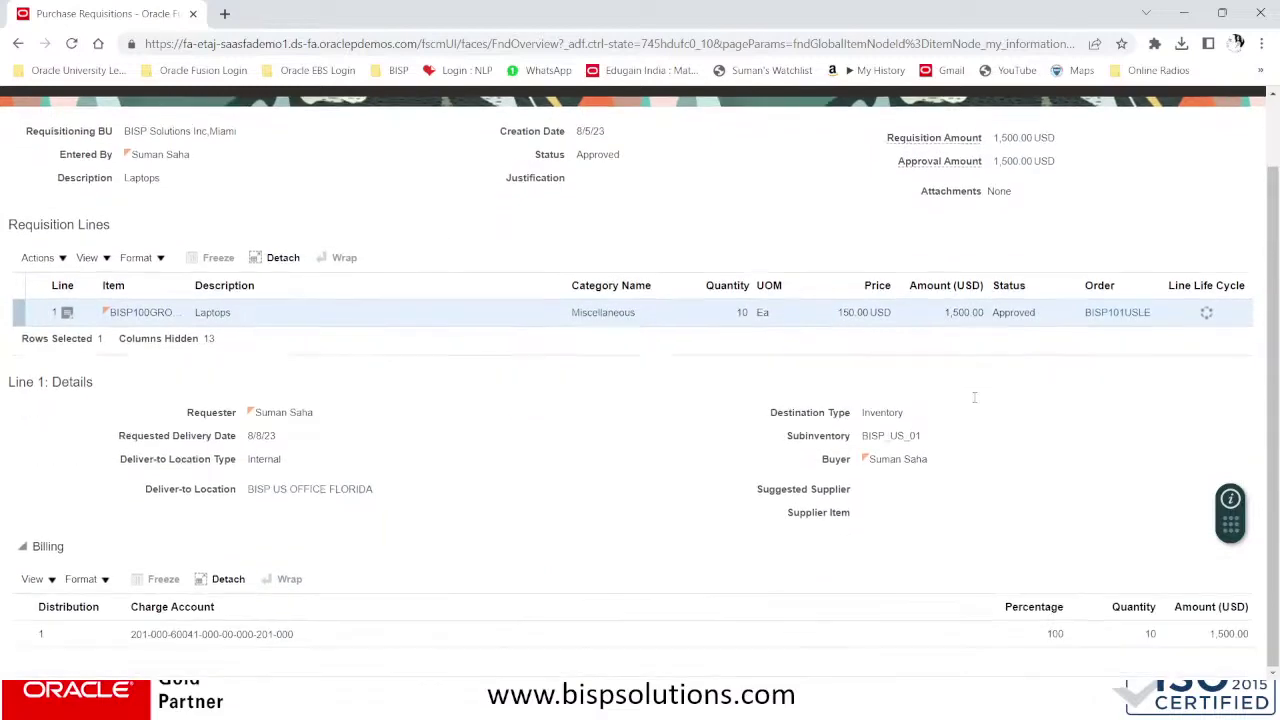
{"action": "scroll", "coordinate": [977, 402], "scroll_direction": "up", "scroll_amount": 1}
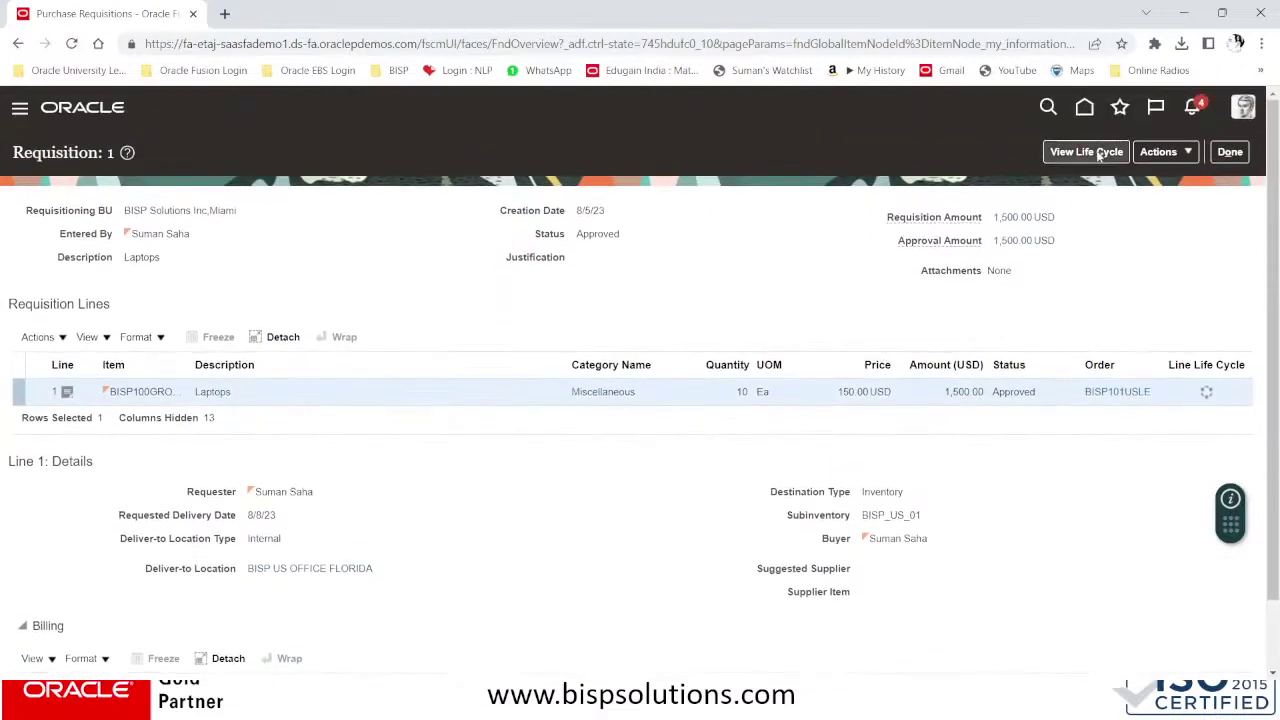
- Examine the Laptops requisition's life cycle for order, receipts and the unpaid invoice amount, and return to the requisitions overview
{"action": "left_click", "coordinate": [1097, 153]}
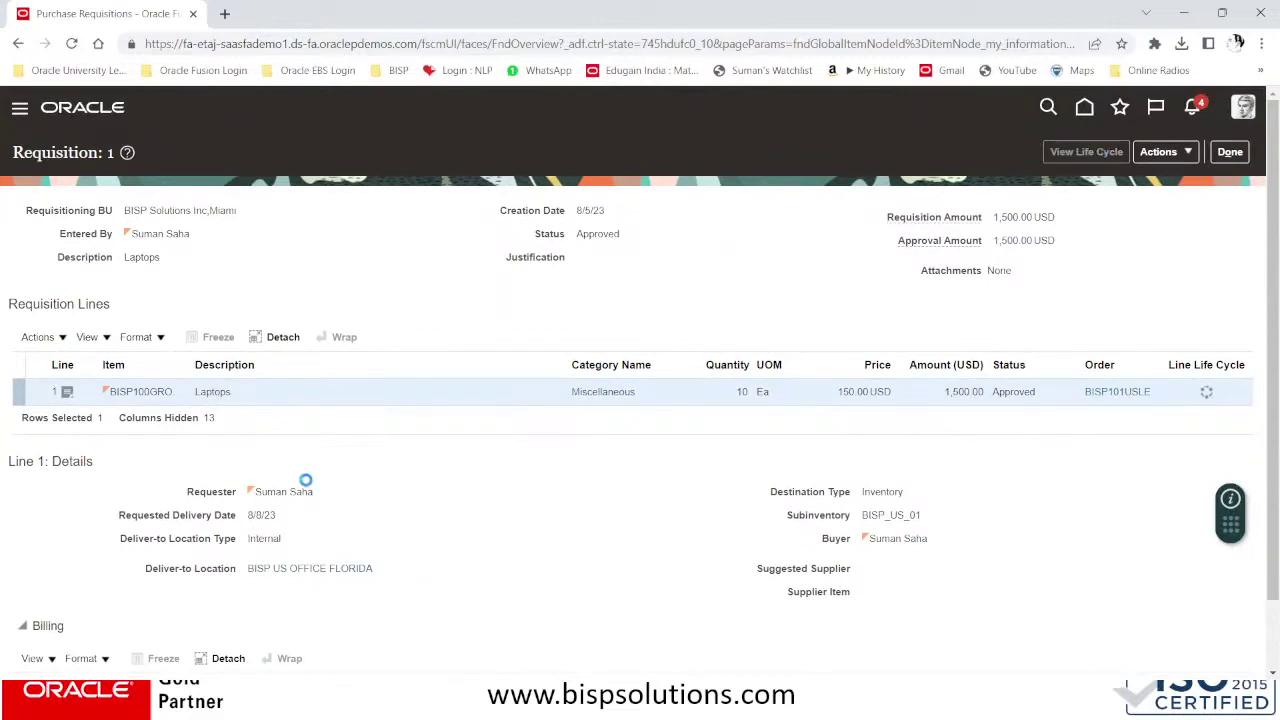
{"action": "scroll", "coordinate": [357, 477], "scroll_direction": "down", "scroll_amount": 4}
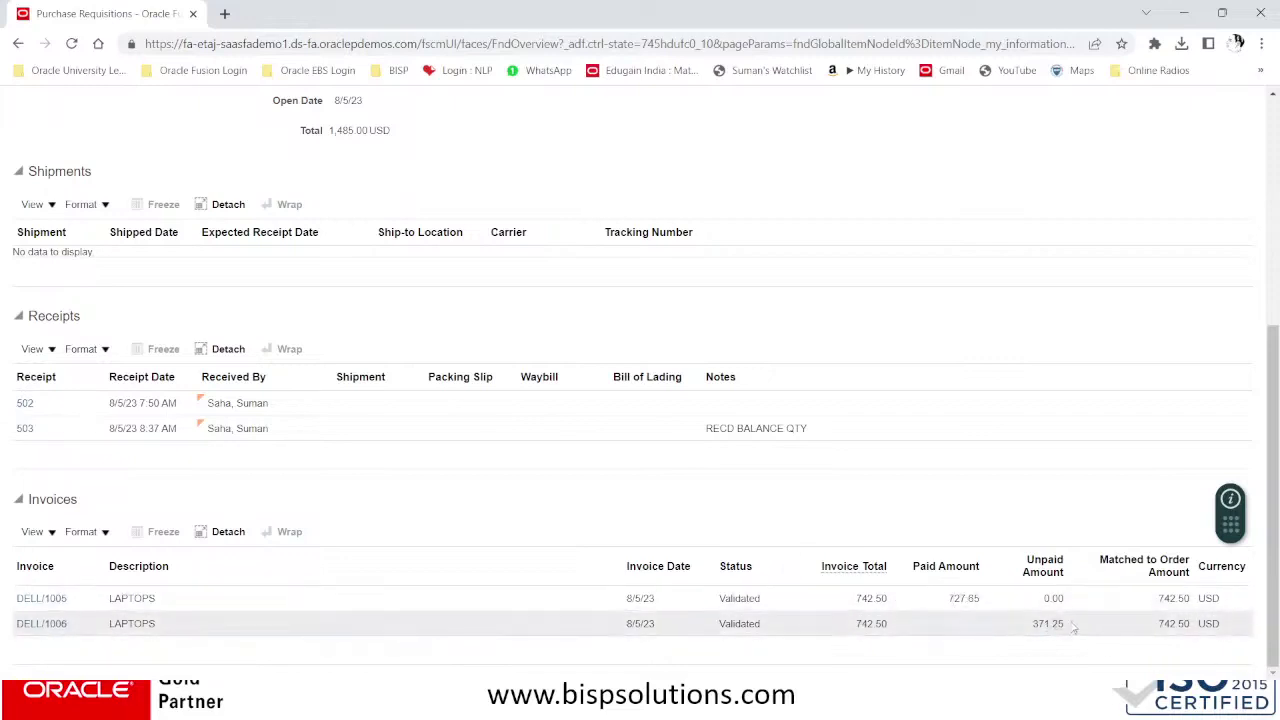
{"action": "left_click", "coordinate": [1035, 626]}
{"action": "left_click_drag", "start_coordinate": [1035, 625], "coordinate": [1062, 622]}
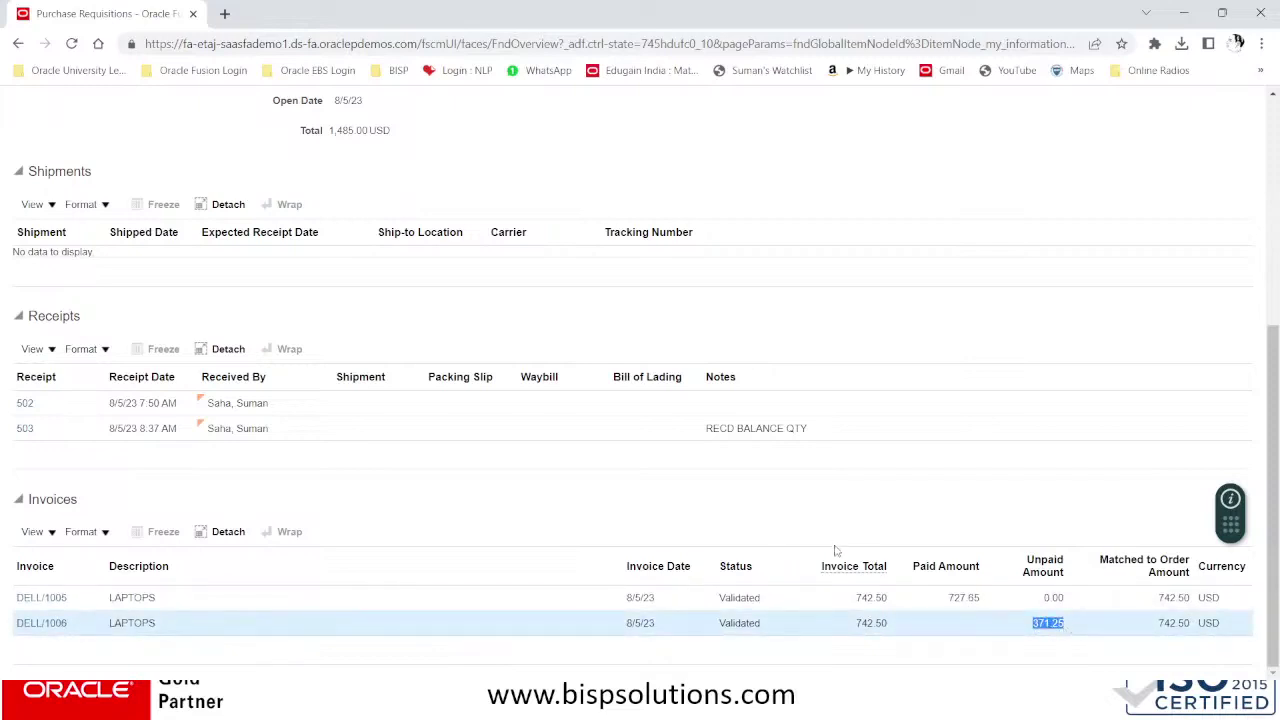
{"action": "scroll", "coordinate": [836, 550], "scroll_direction": "up", "scroll_amount": 5}
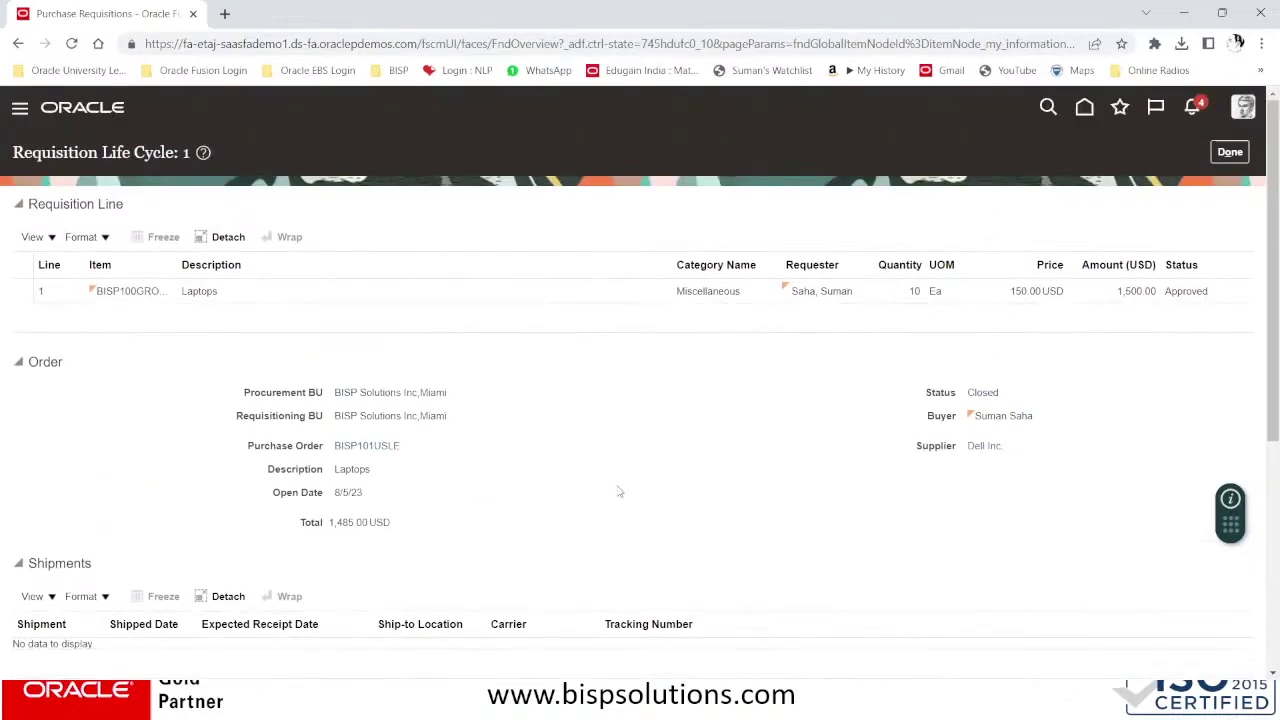
{"action": "scroll", "coordinate": [751, 223], "scroll_direction": "down", "scroll_amount": 1}
{"action": "scroll", "coordinate": [980, 325], "scroll_direction": "up", "scroll_amount": 1}
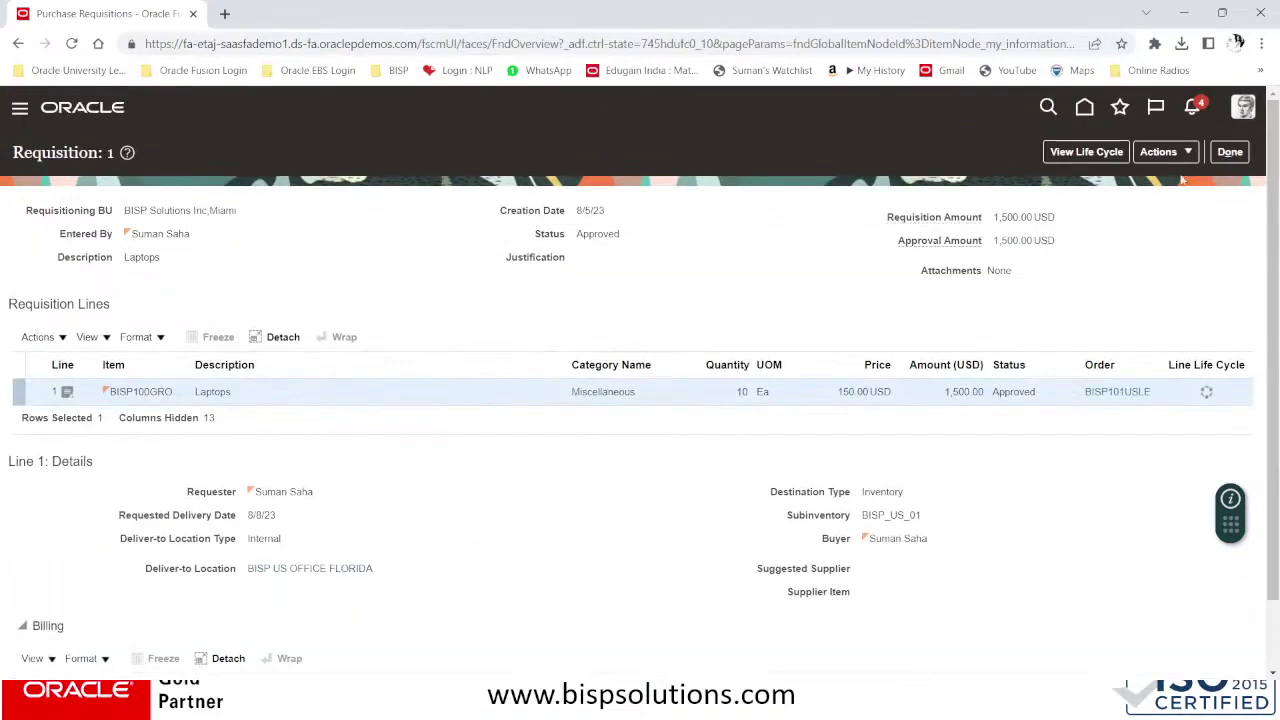
{"action": "left_click", "coordinate": [1229, 152]}
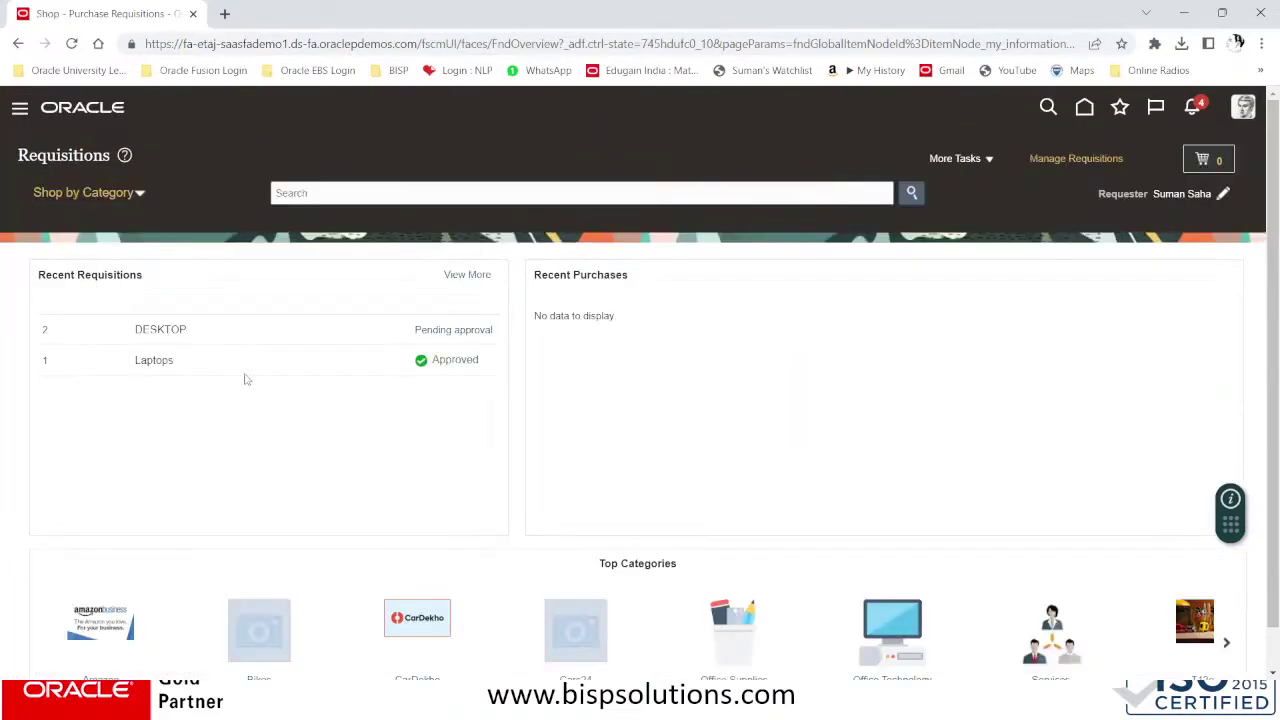
- Retry the DESKTOP requisition's approval details, and open the requisition to check which actions are available for it
{"action": "left_click", "coordinate": [450, 333]}
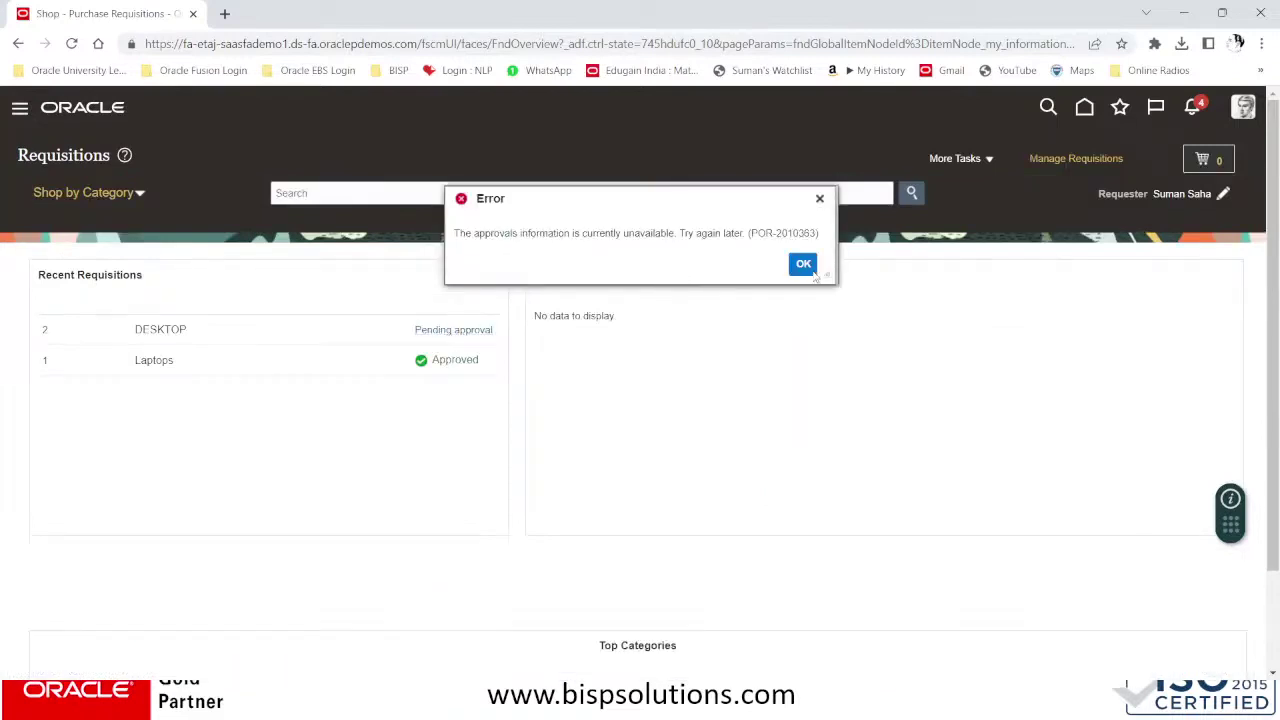
{"action": "left_click", "coordinate": [805, 266]}
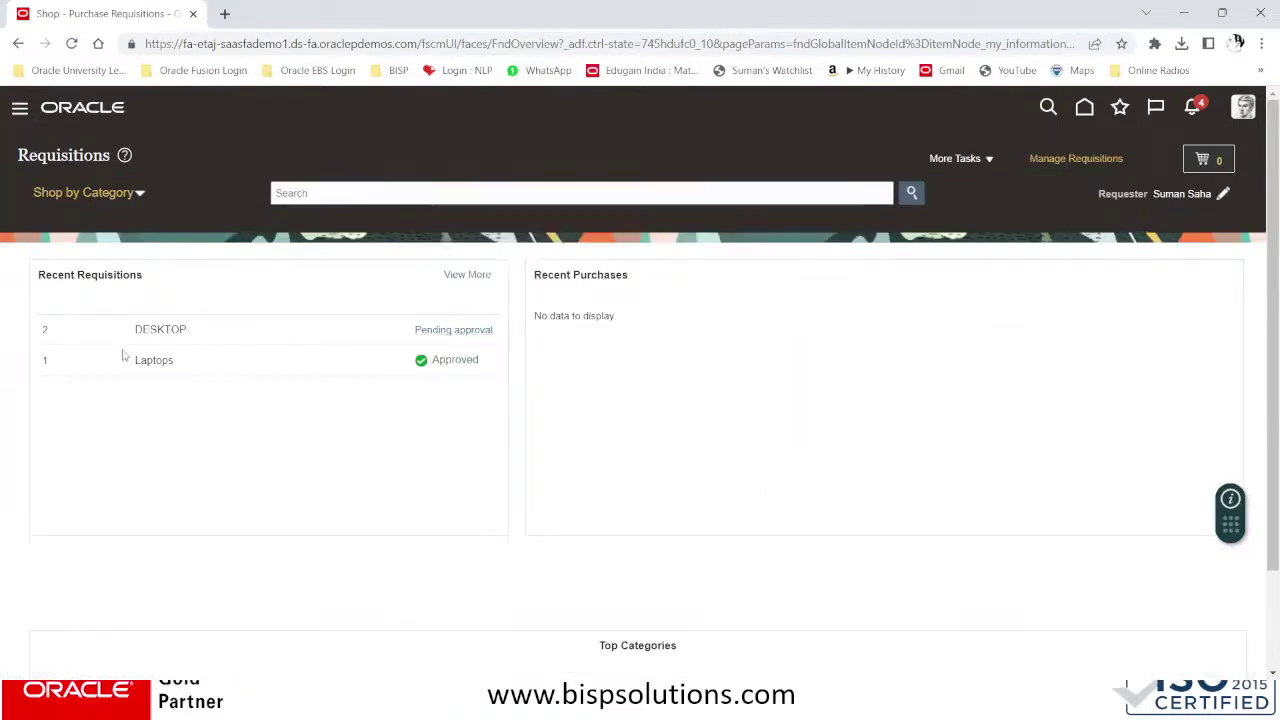
{"action": "left_click", "coordinate": [43, 330]}
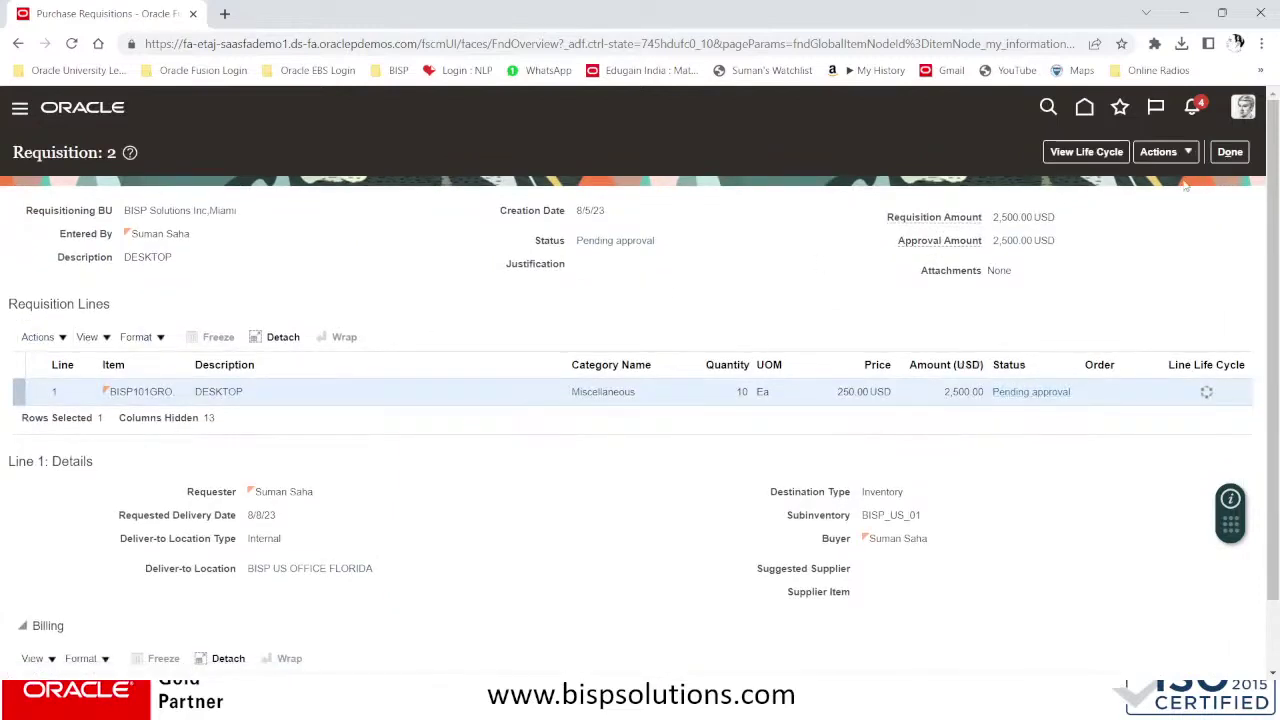
{"action": "left_click", "coordinate": [1186, 154]}
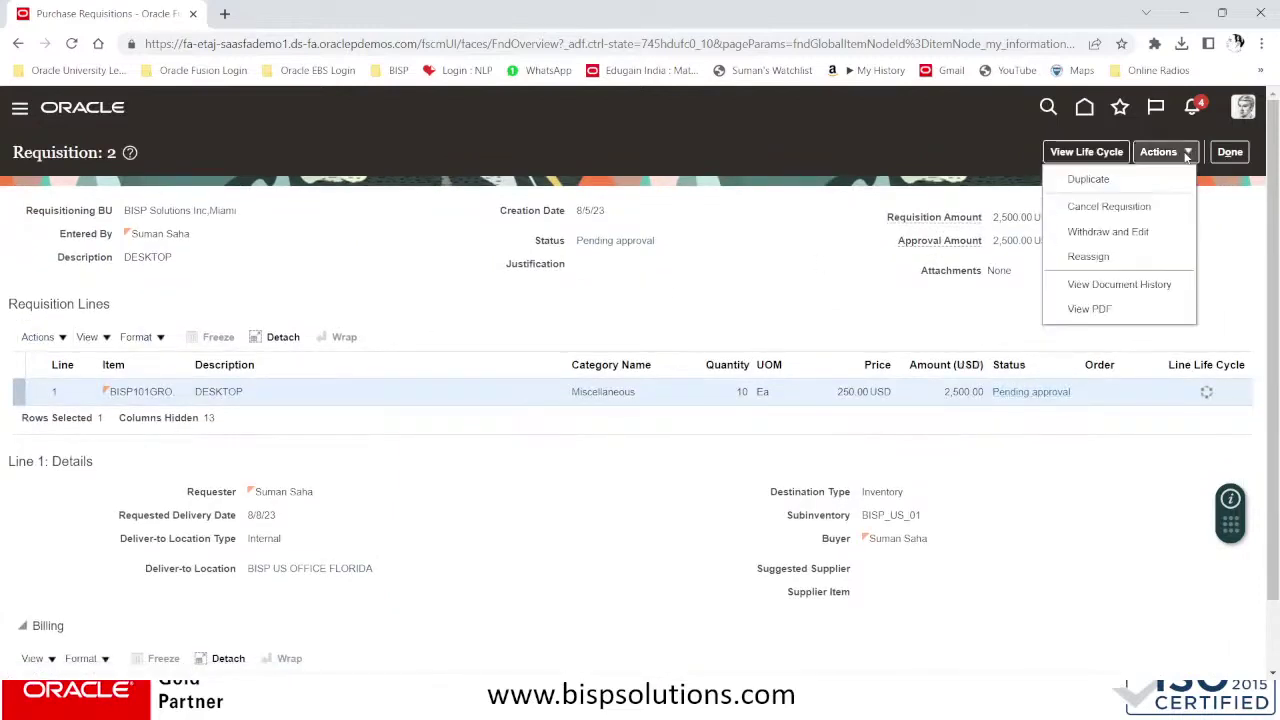
{"action": "left_click", "coordinate": [745, 201]}
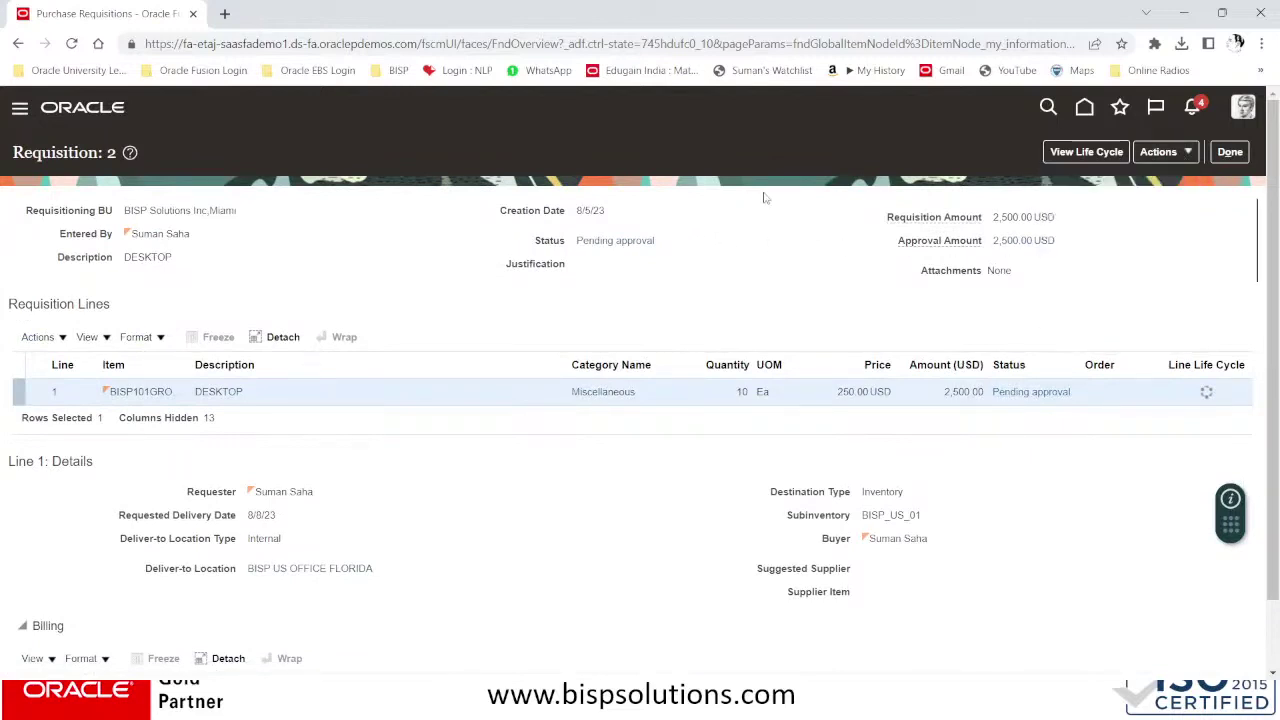
{"action": "left_click", "coordinate": [1238, 153]}
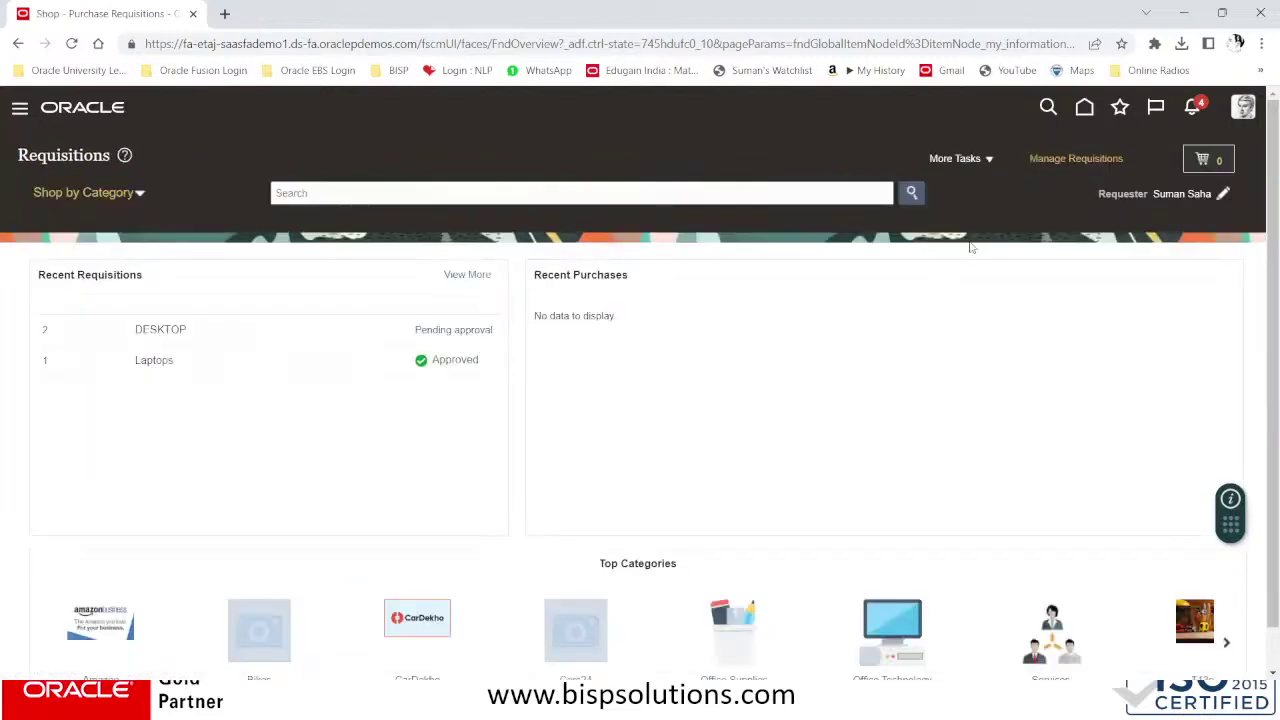
- Reload the Purchase Requisitions work area of Procurement
{"action": "left_click", "coordinate": [18, 114]}
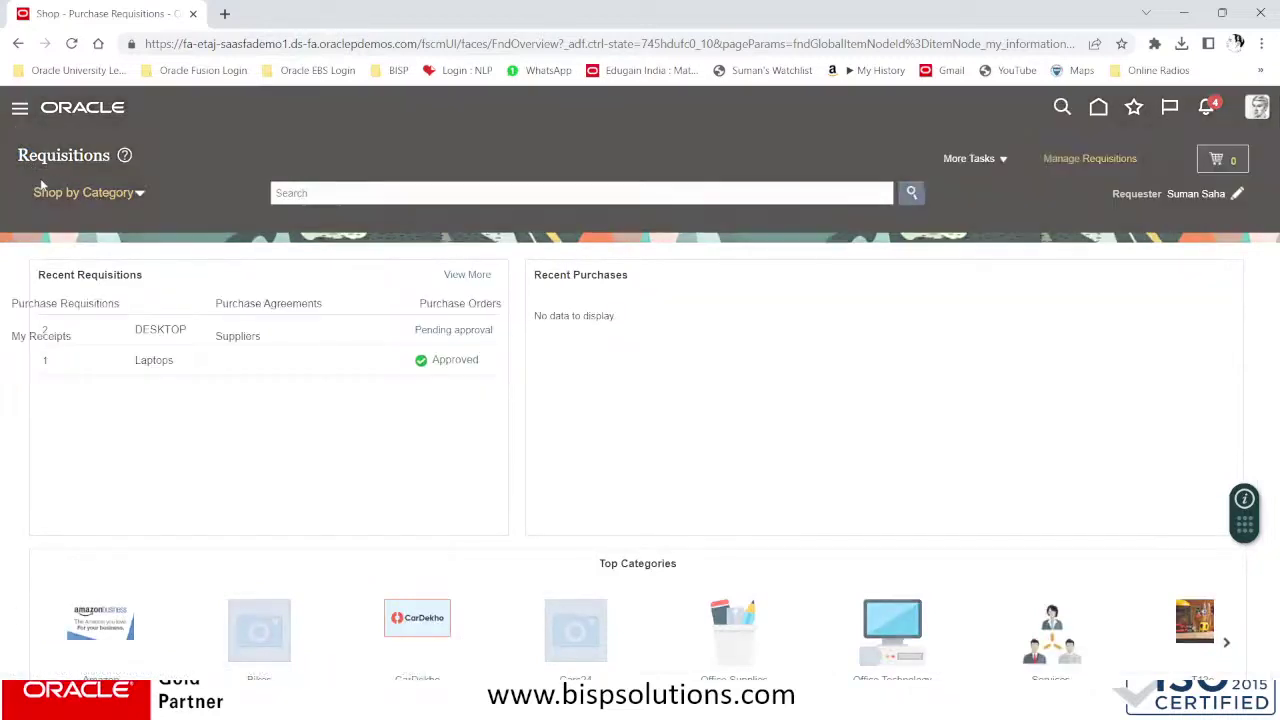
{"action": "scroll", "coordinate": [150, 320], "scroll_direction": "down", "scroll_amount": 1}
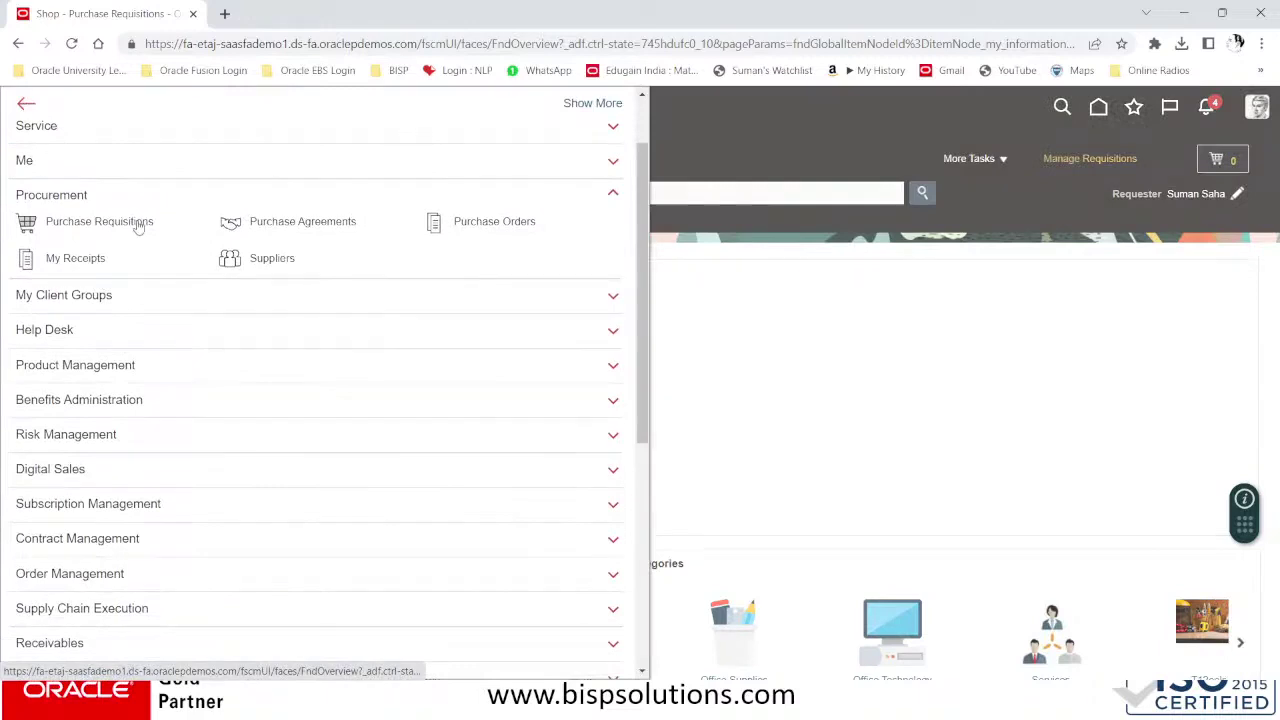
{"action": "left_click", "coordinate": [130, 222]}
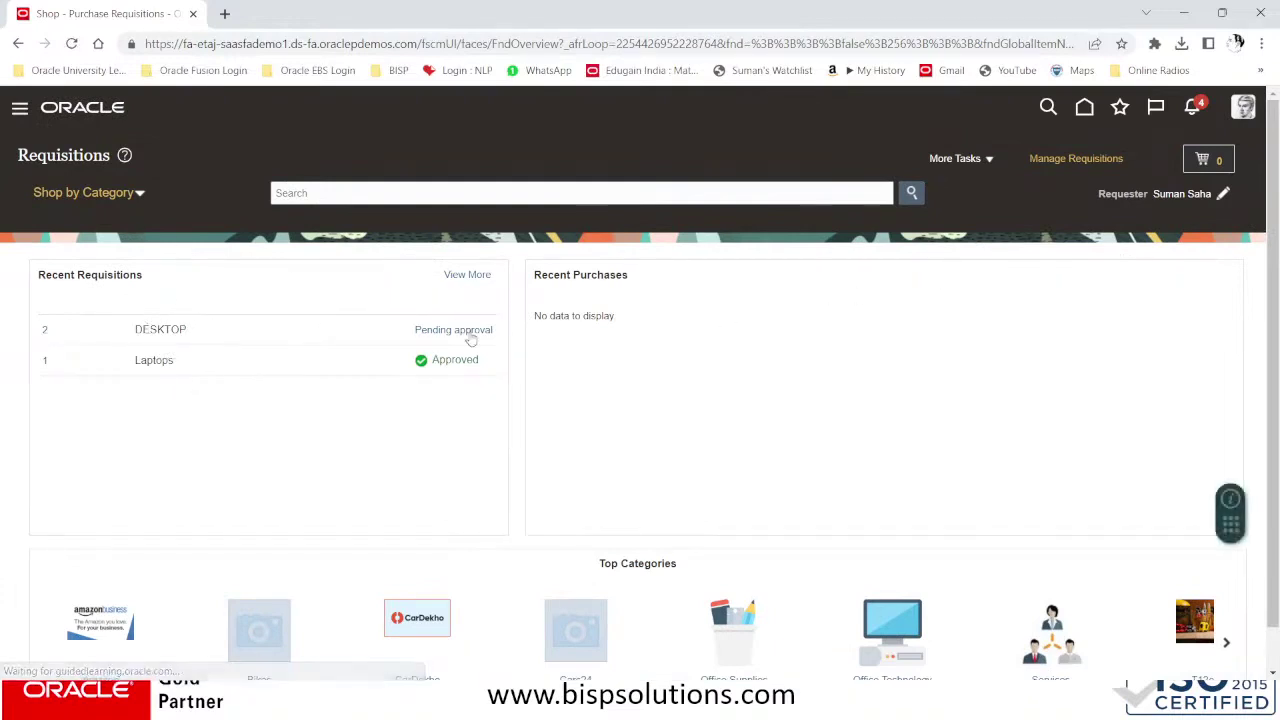
- Show the full list of recent requisitions and rerun the search with the Requisitions I Entered saved search and status All
{"action": "left_click", "coordinate": [487, 277]}
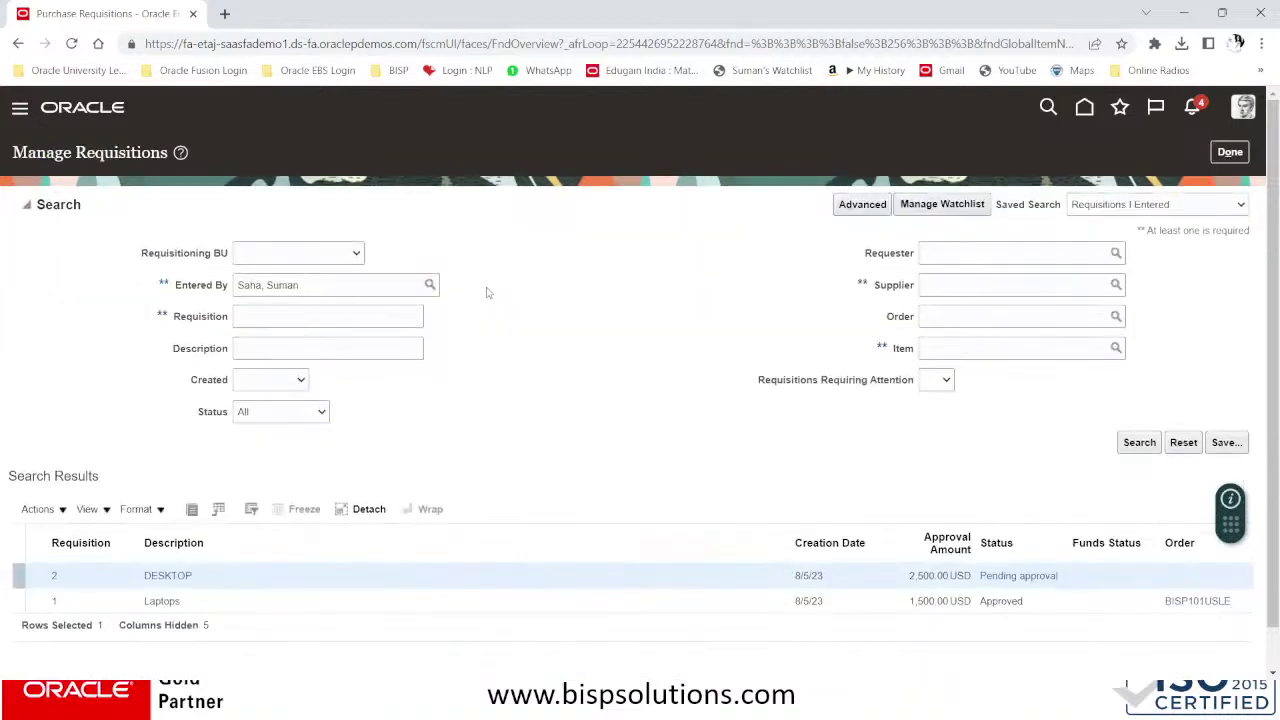
{"action": "scroll", "coordinate": [485, 398], "scroll_direction": "down", "scroll_amount": 1}
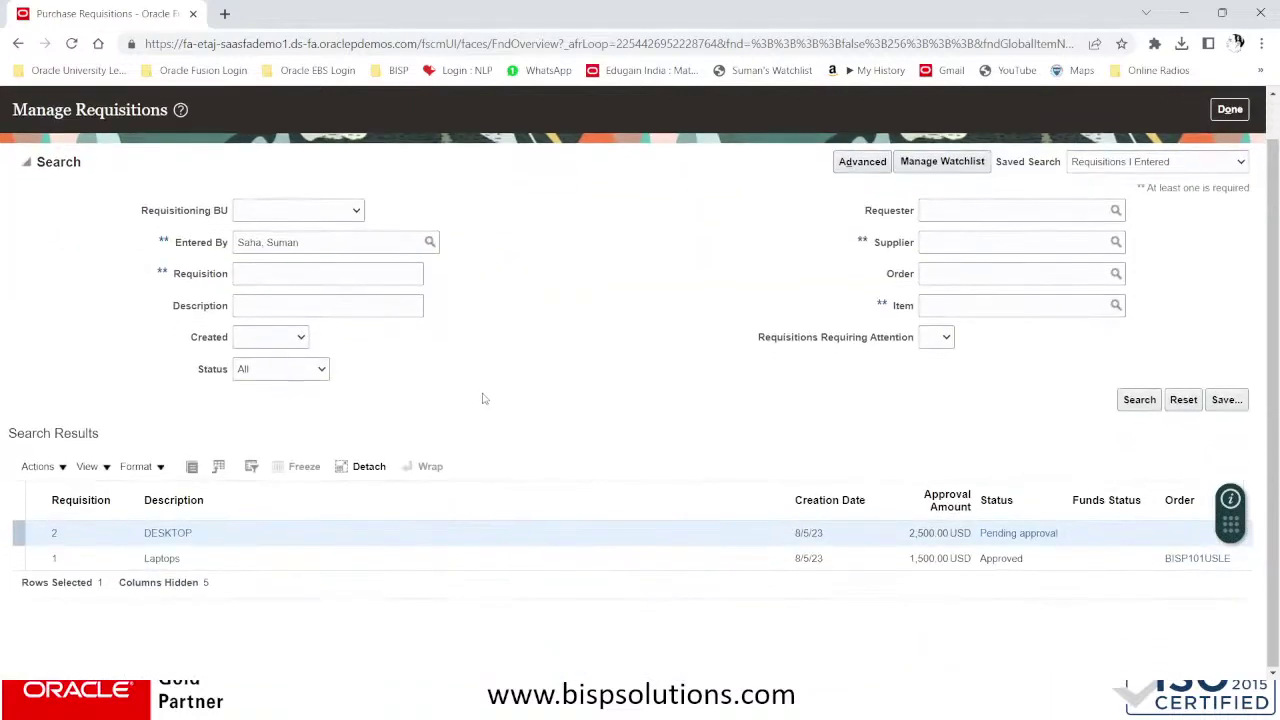
{"action": "left_click", "coordinate": [1137, 399]}
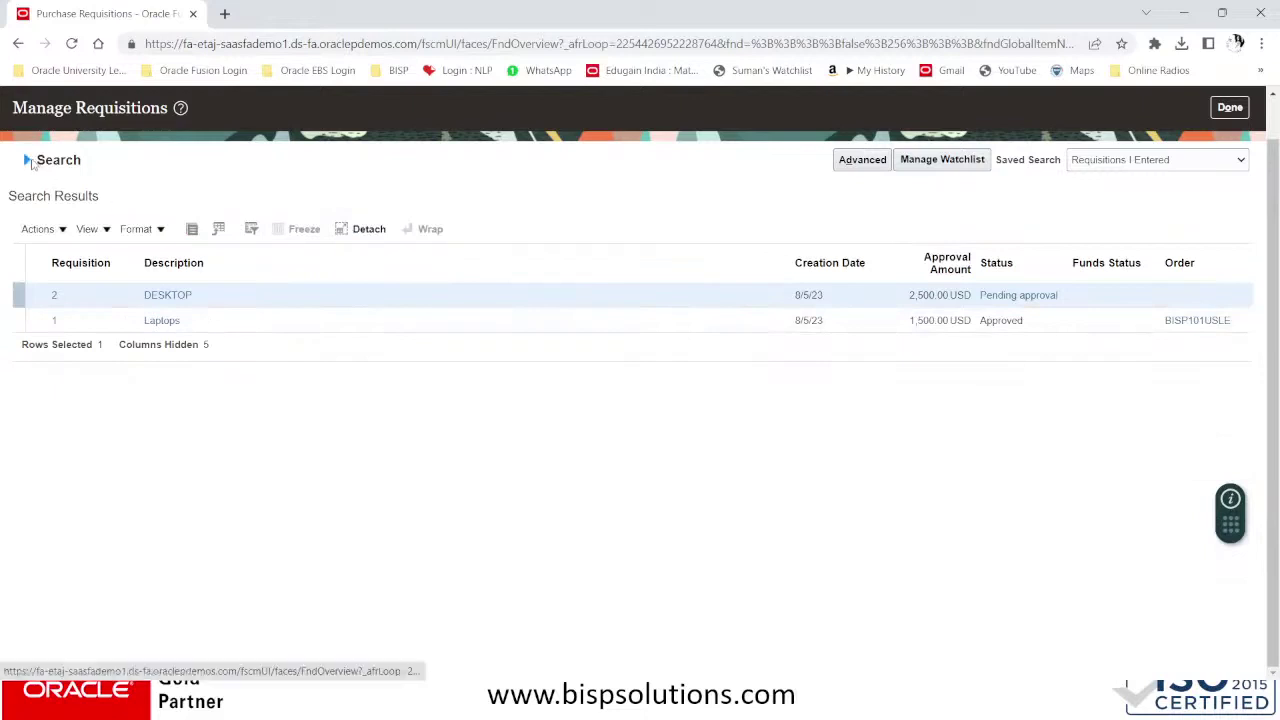
{"action": "left_click", "coordinate": [35, 166]}
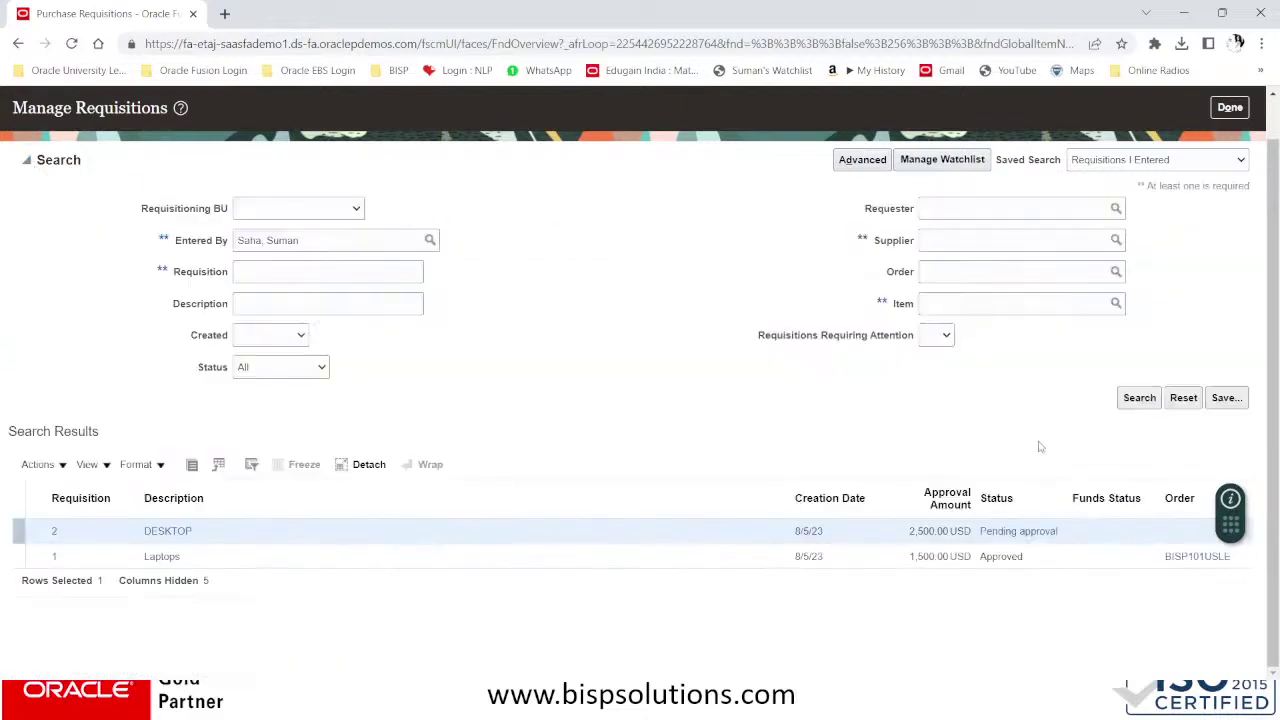
{"action": "left_click", "coordinate": [1141, 399]}
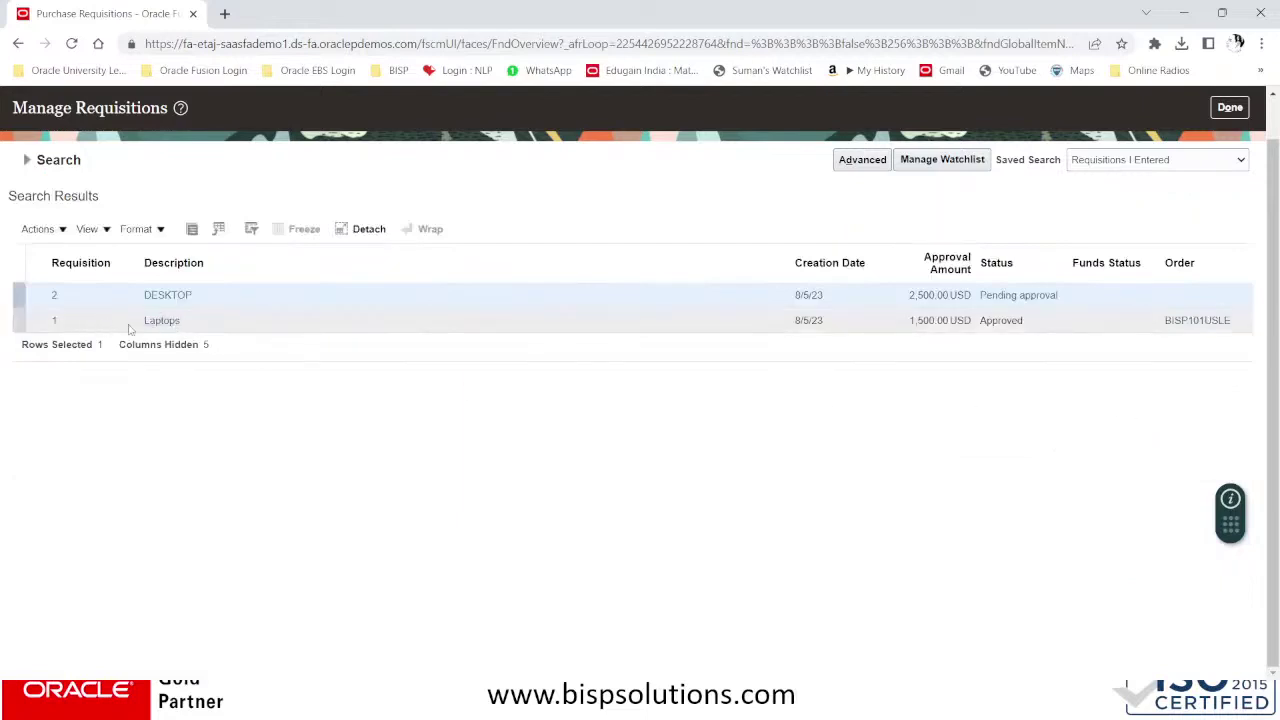
- Open the purchase order linked to the Laptops requisition and review its general information, terms and lines
{"action": "left_click", "coordinate": [1184, 321]}
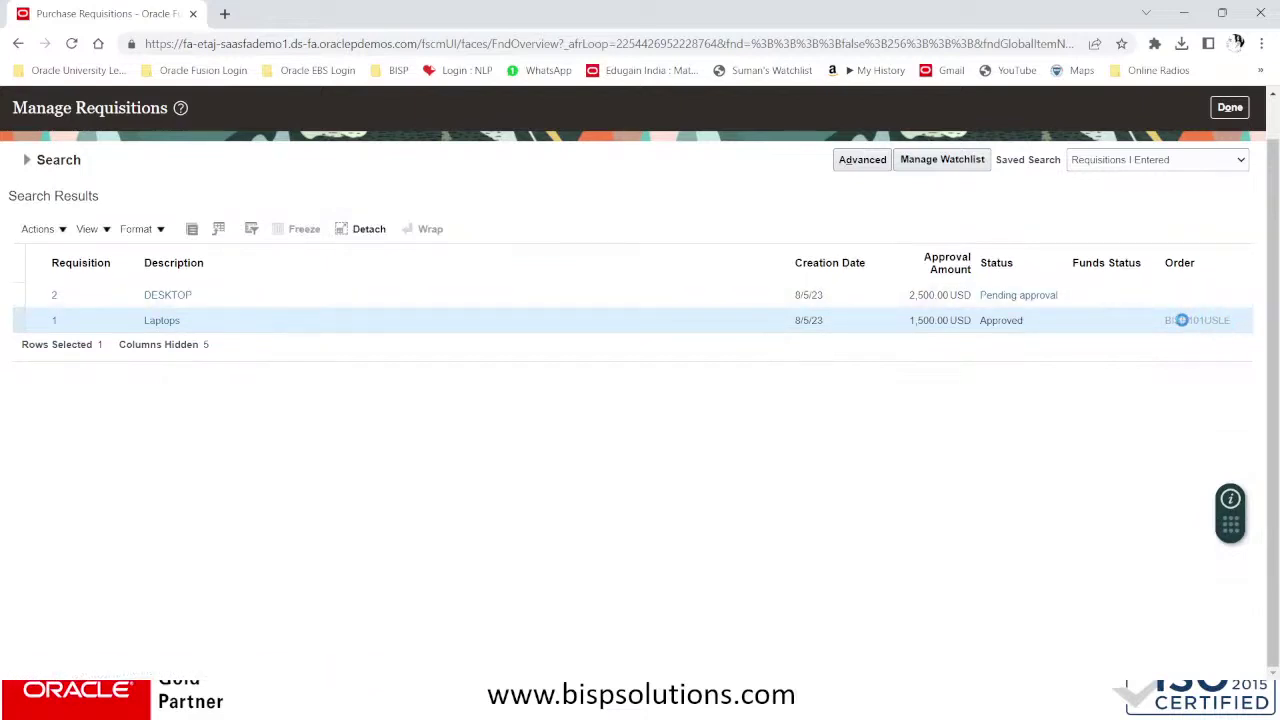
{"action": "left_click", "coordinate": [1180, 318]}
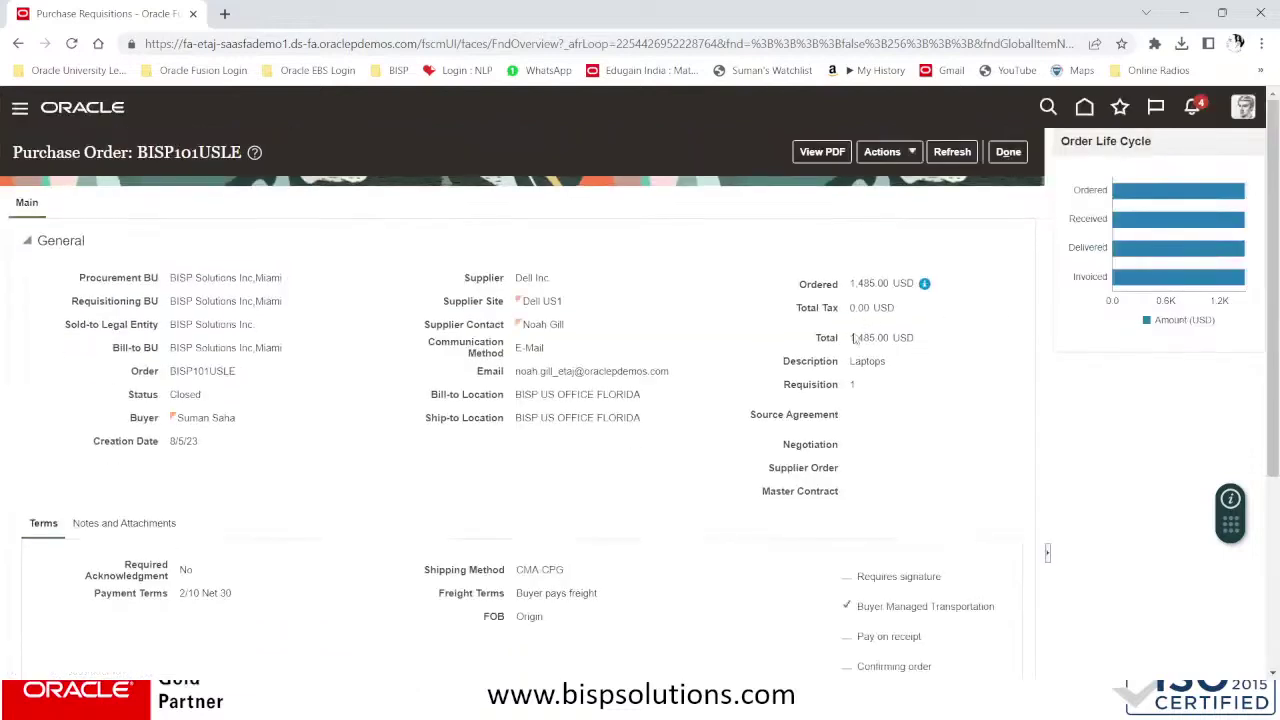
{"action": "scroll", "coordinate": [860, 400], "scroll_direction": "down", "scroll_amount": 1}
{"action": "scroll", "coordinate": [790, 370], "scroll_direction": "up", "scroll_amount": 1}
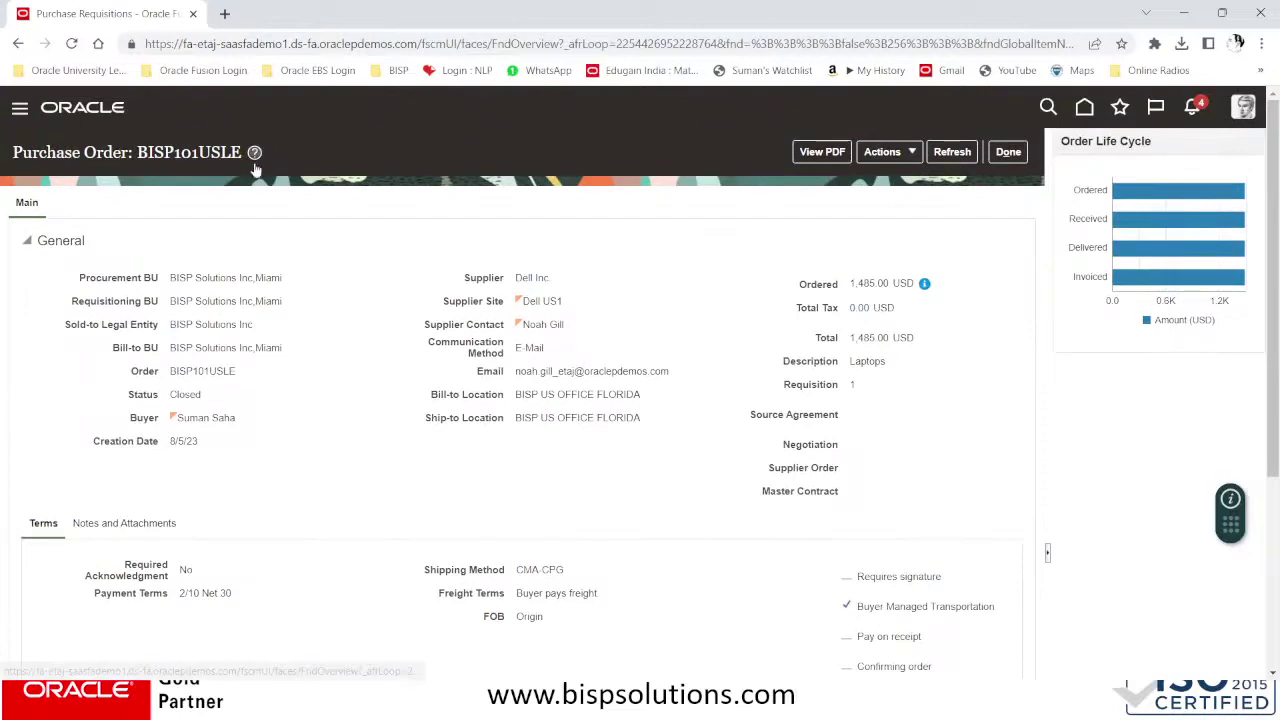
{"action": "scroll", "coordinate": [492, 370], "scroll_direction": "down", "scroll_amount": 2}
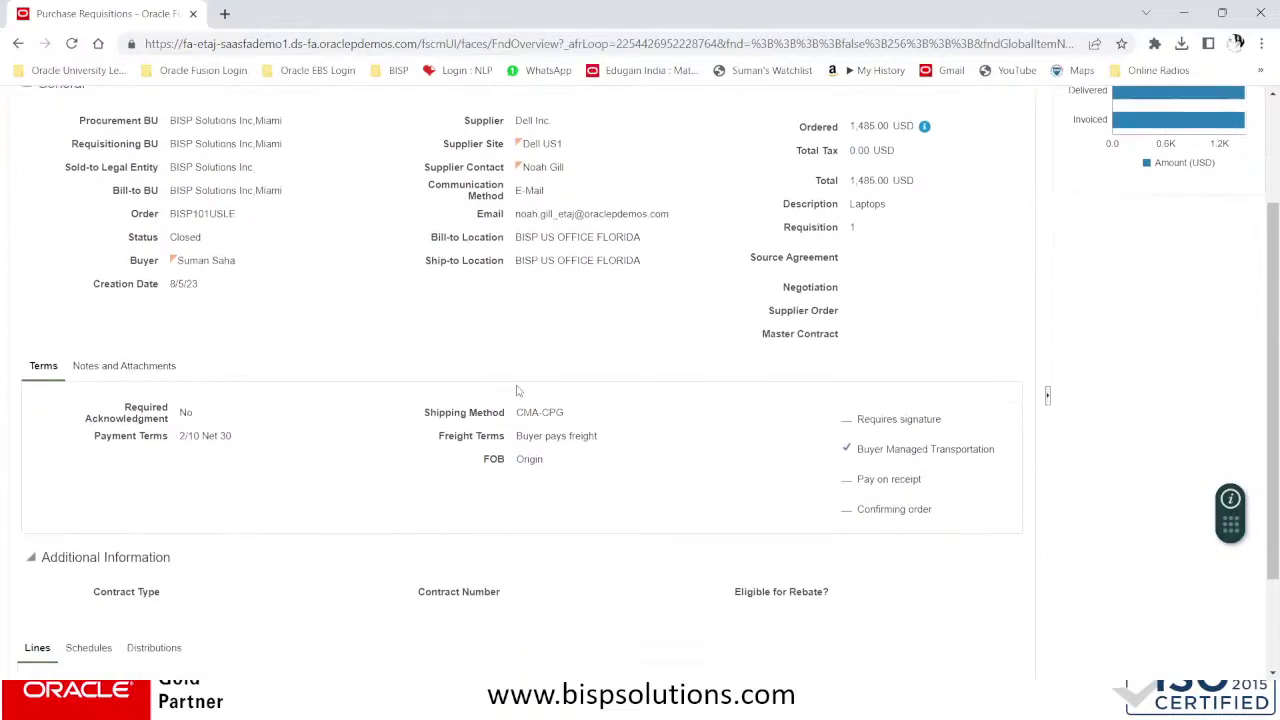
{"action": "scroll", "coordinate": [522, 392], "scroll_direction": "down", "scroll_amount": 2}
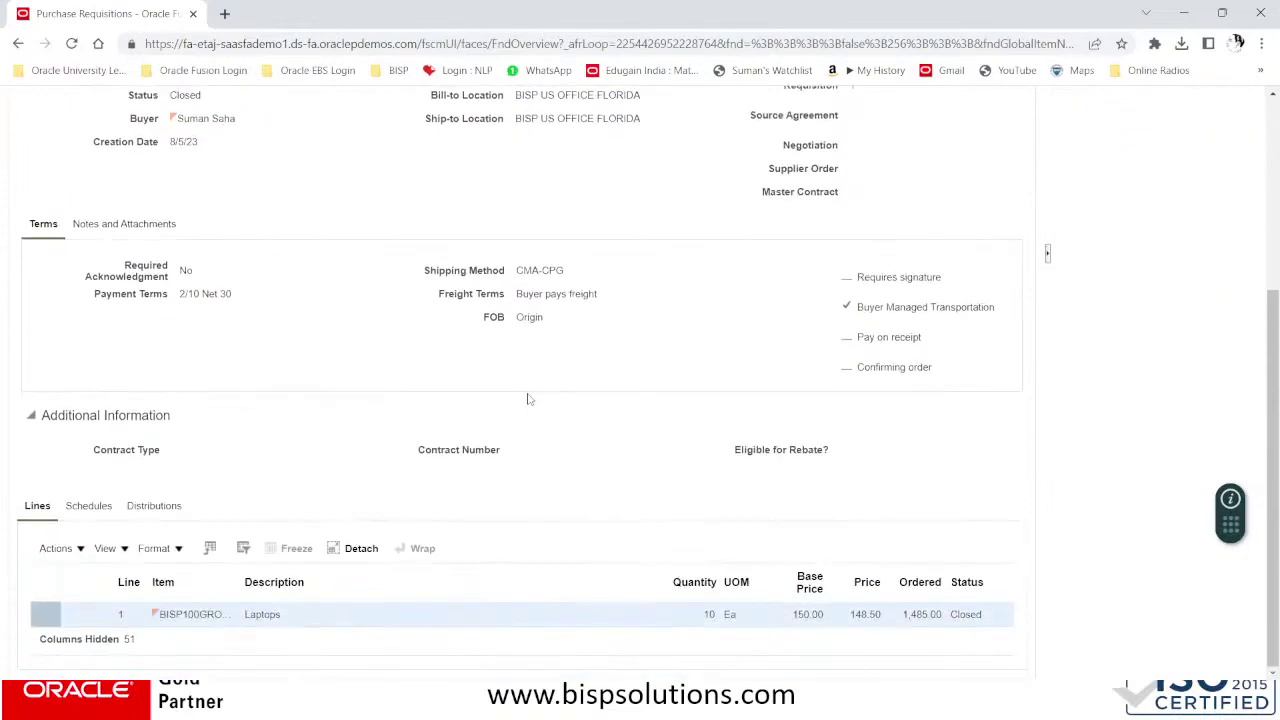
- Read the ordered, received, delivered and invoiced amounts in the purchase order's Order Life Cycle chart
{"action": "scroll", "coordinate": [533, 396], "scroll_direction": "up", "scroll_amount": 3}
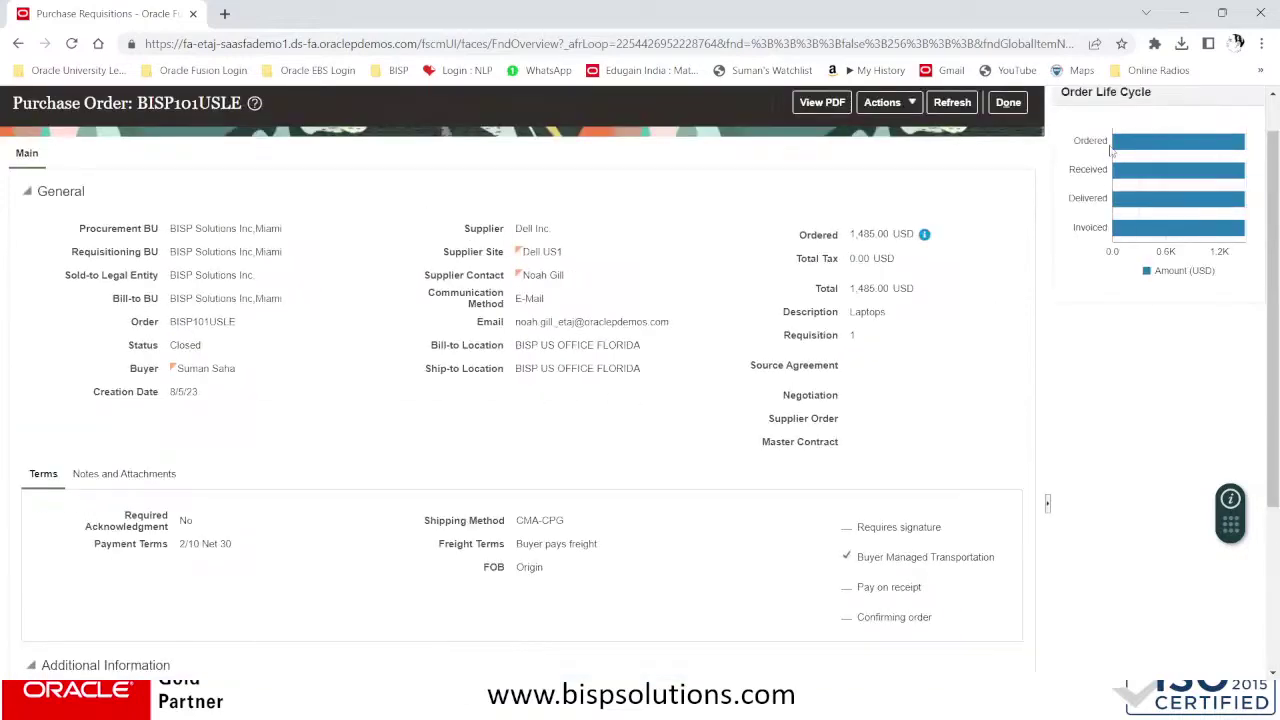
{"action": "mouse_move", "coordinate": [1220, 150]}
{"action": "mouse_move", "coordinate": [1160, 175]}
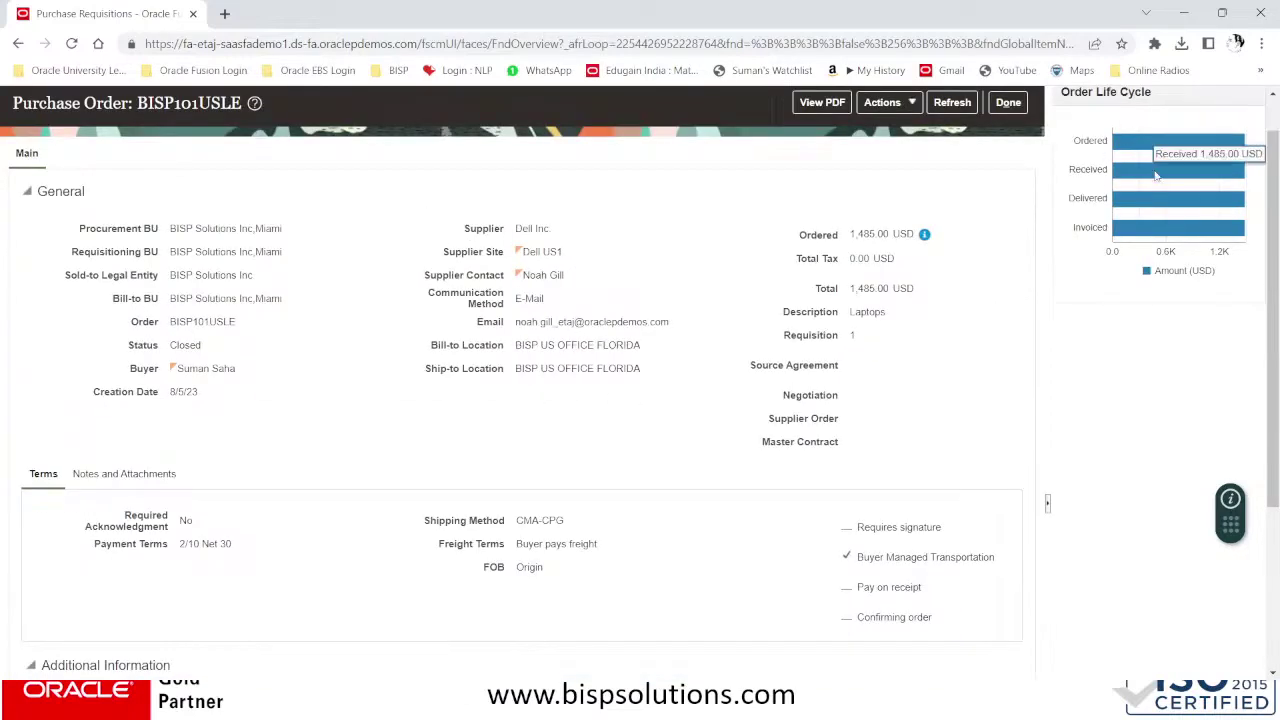
{"action": "mouse_move", "coordinate": [1127, 204]}
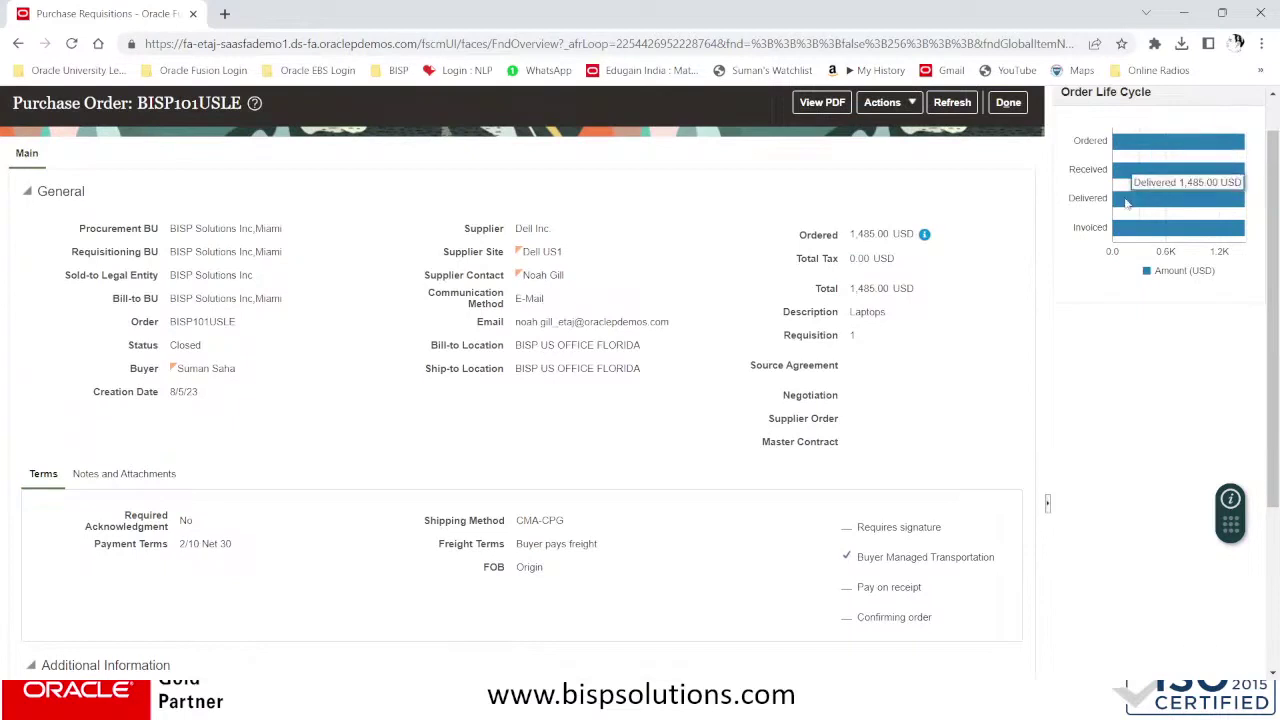
{"action": "mouse_move", "coordinate": [1128, 234]}
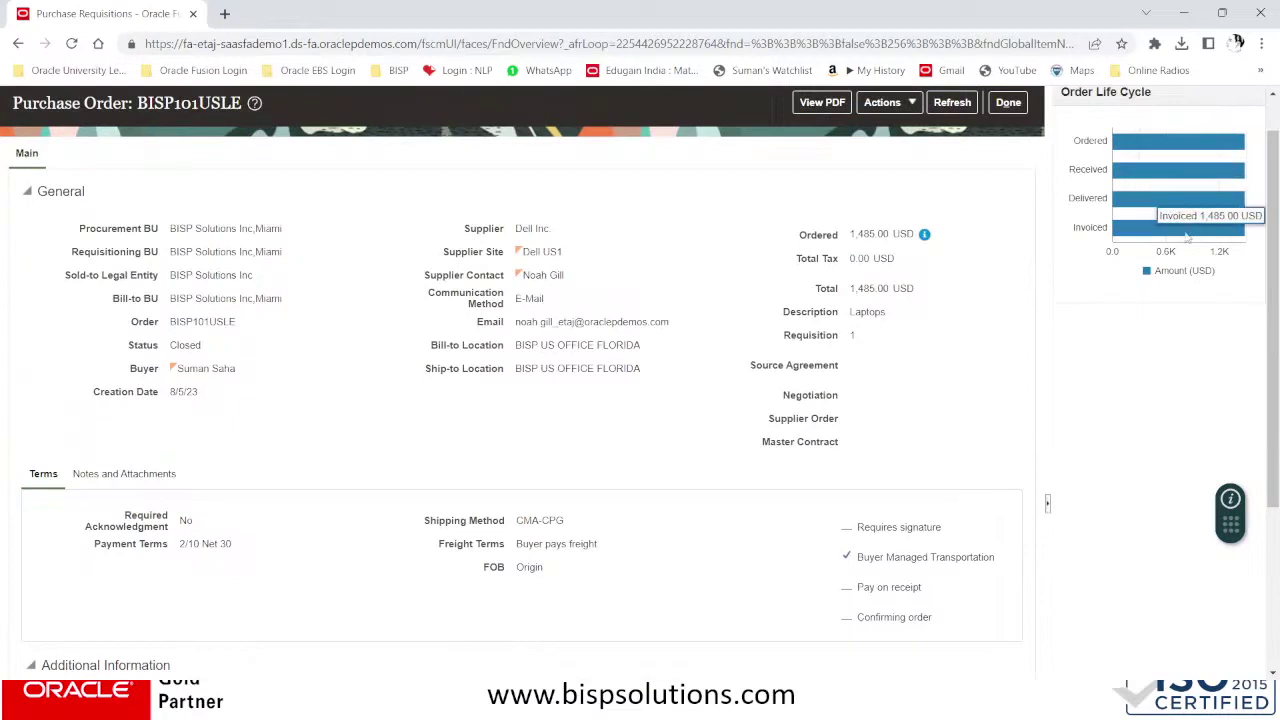
- Review the purchase order's terms and Laptops line, and check its status in the general information
{"action": "scroll", "coordinate": [280, 385], "scroll_direction": "down", "scroll_amount": 3}
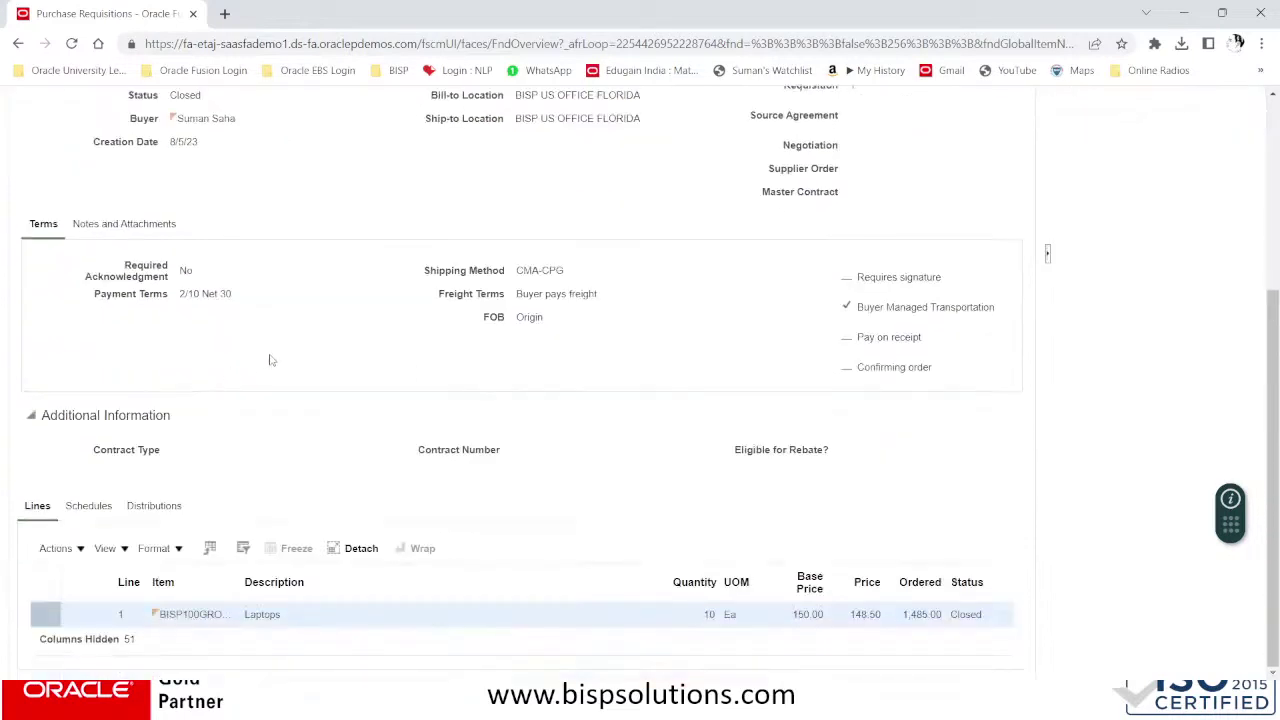
{"action": "scroll", "coordinate": [519, 441], "scroll_direction": "up", "scroll_amount": 4}
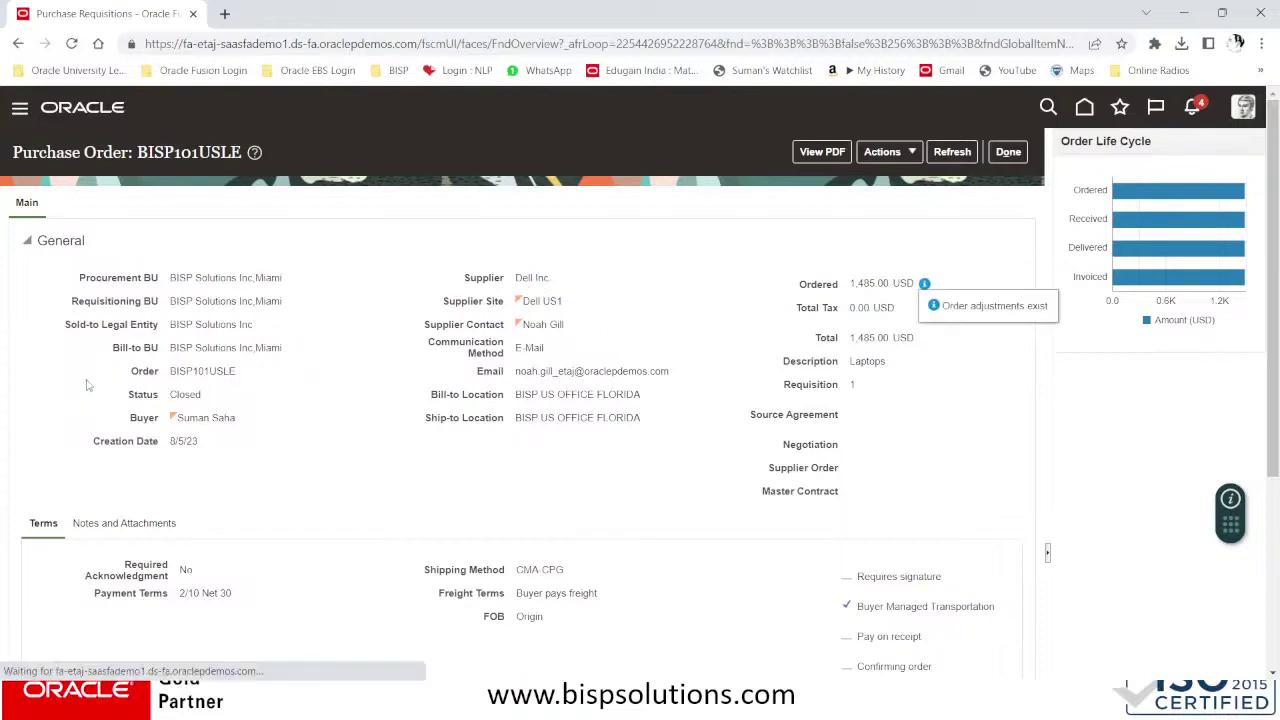
{"action": "left_click_drag", "start_coordinate": [172, 402], "coordinate": [238, 401]}
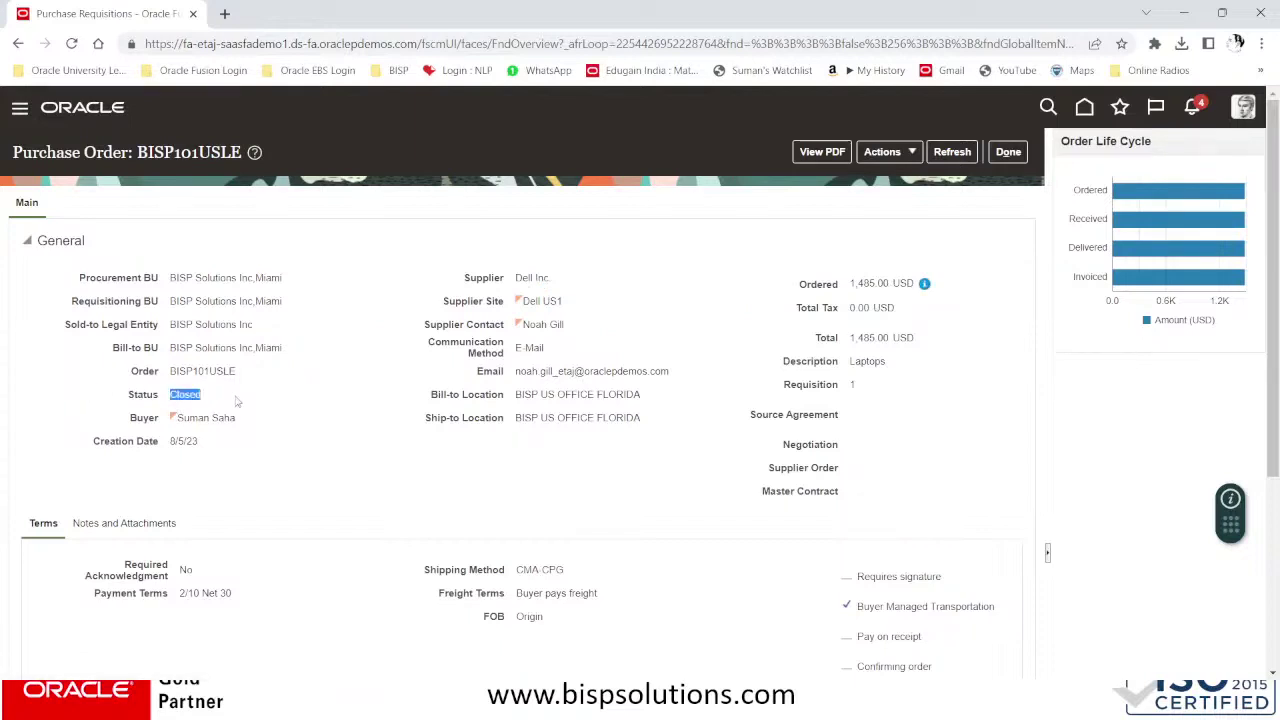
- Generate the PDF version of the purchase order, save it to the Desktop and open the downloaded file
{"action": "left_click", "coordinate": [836, 152]}
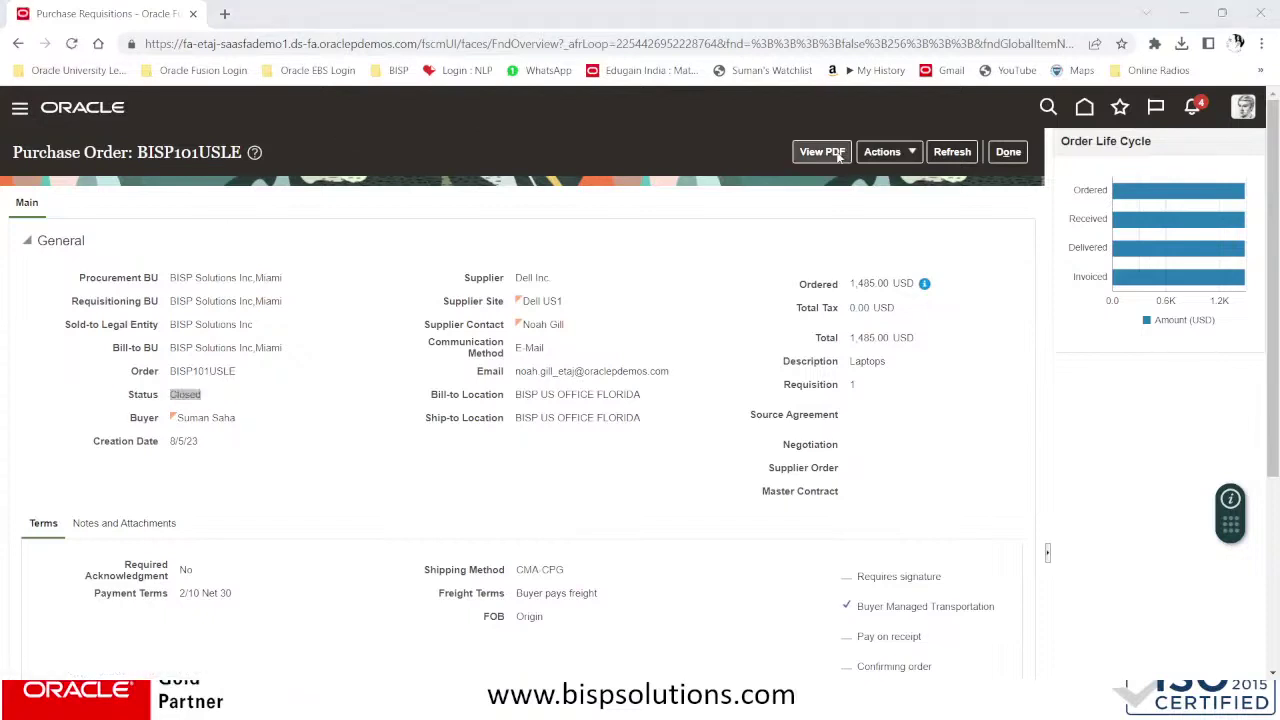
{"action": "left_click", "coordinate": [500, 372]}
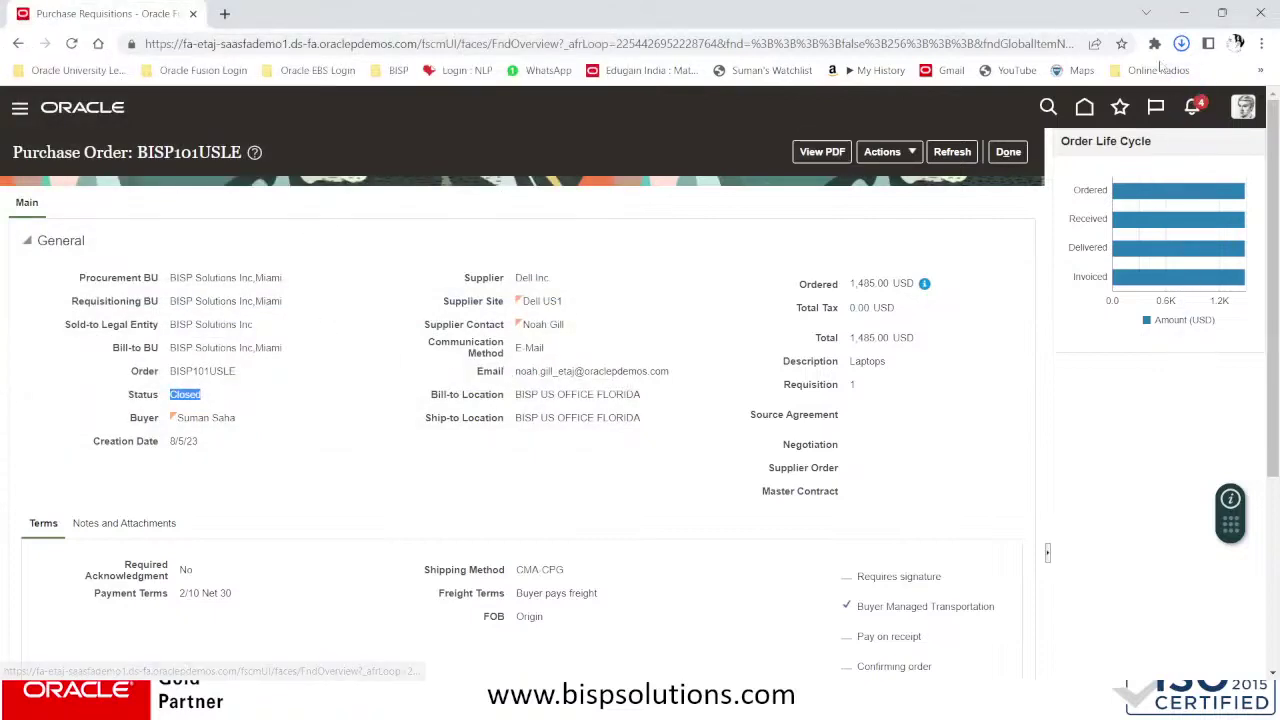
{"action": "left_click", "coordinate": [1181, 44]}
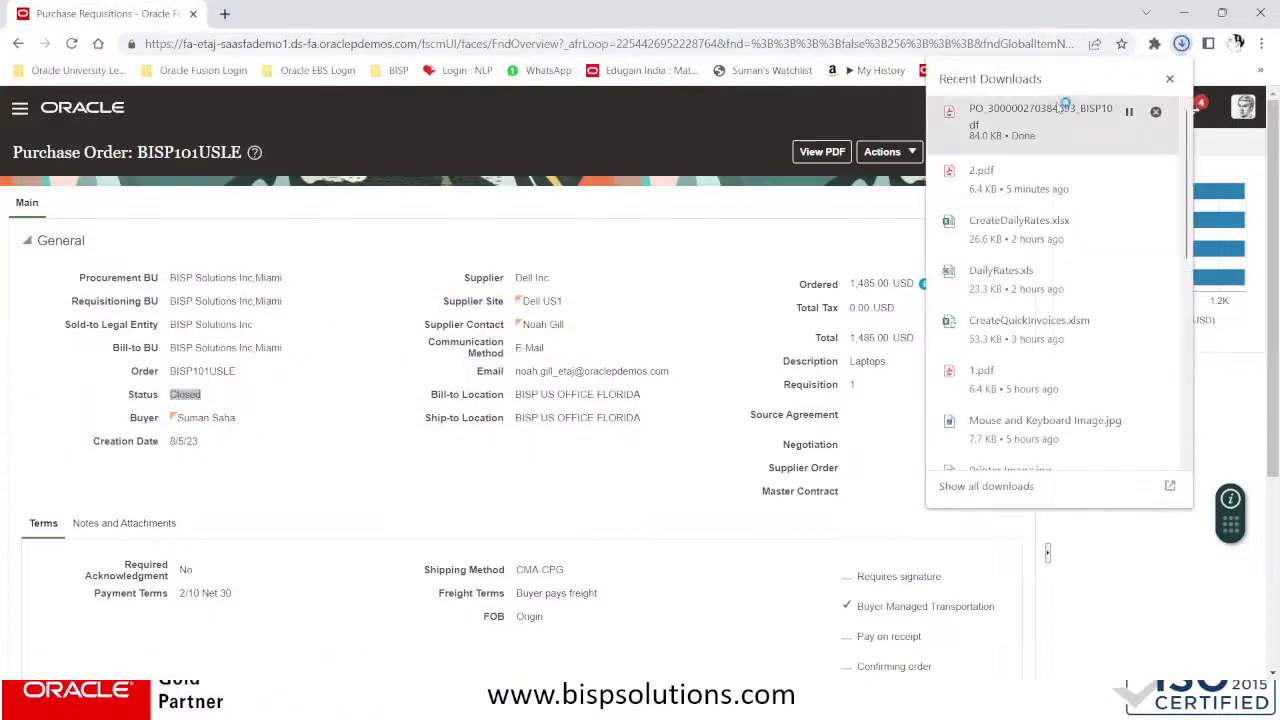
{"action": "left_click", "coordinate": [1043, 108]}
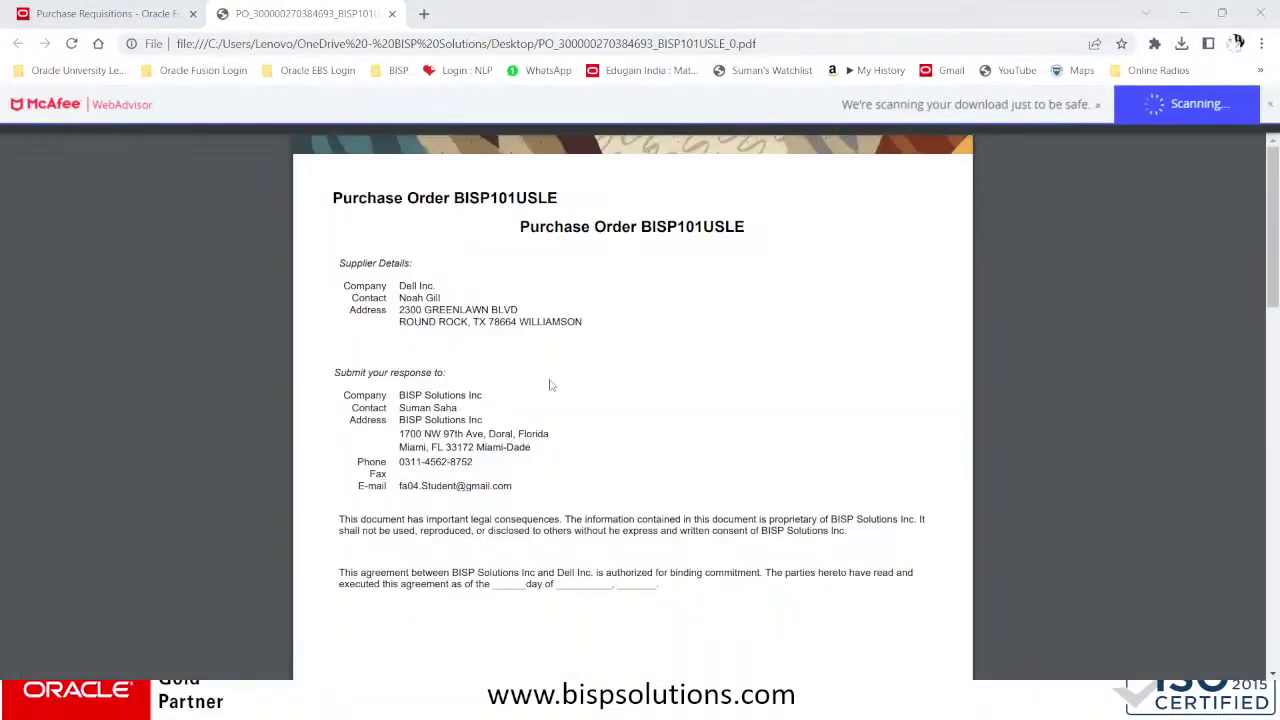
- Read both pages of the purchase order PDF, from supplier details to payment terms, line and total, and close the document
{"action": "scroll", "coordinate": [549, 385], "scroll_direction": "down", "scroll_amount": 3}
{"action": "scroll", "coordinate": [552, 384], "scroll_direction": "down", "scroll_amount": 3}
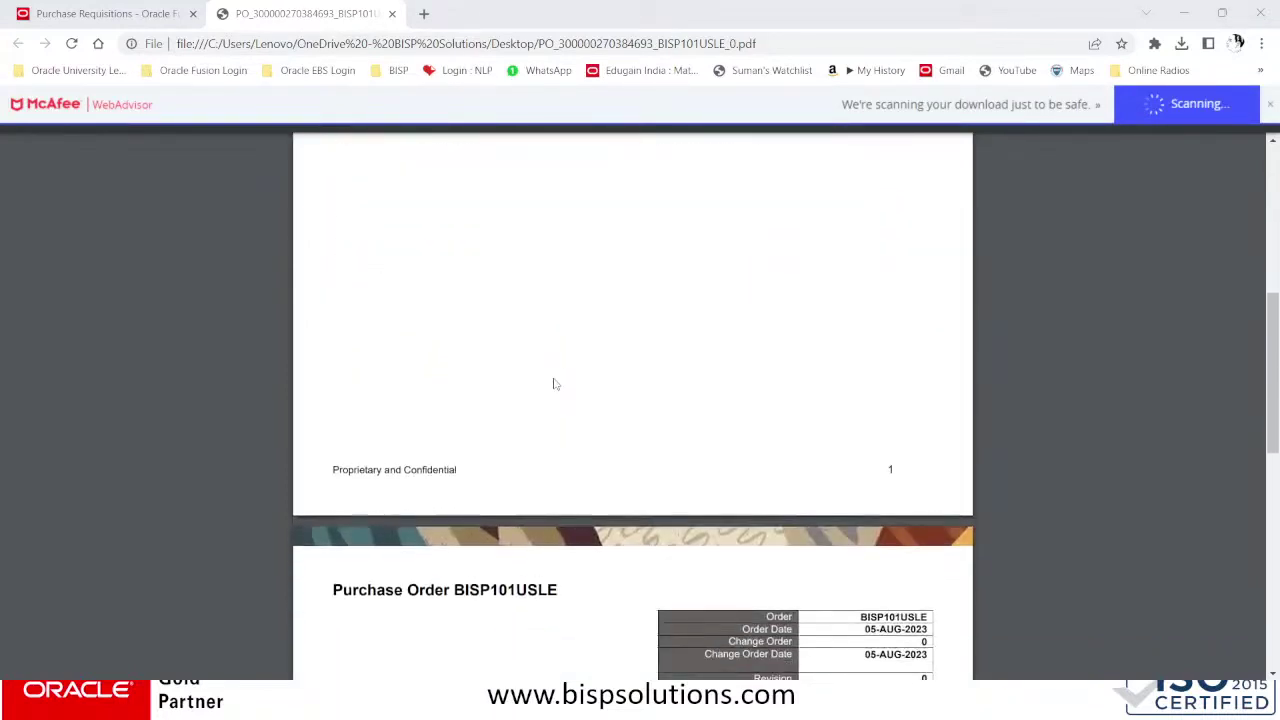
{"action": "scroll", "coordinate": [556, 384], "scroll_direction": "down", "scroll_amount": 3}
{"action": "scroll", "coordinate": [557, 384], "scroll_direction": "down", "scroll_amount": 3}
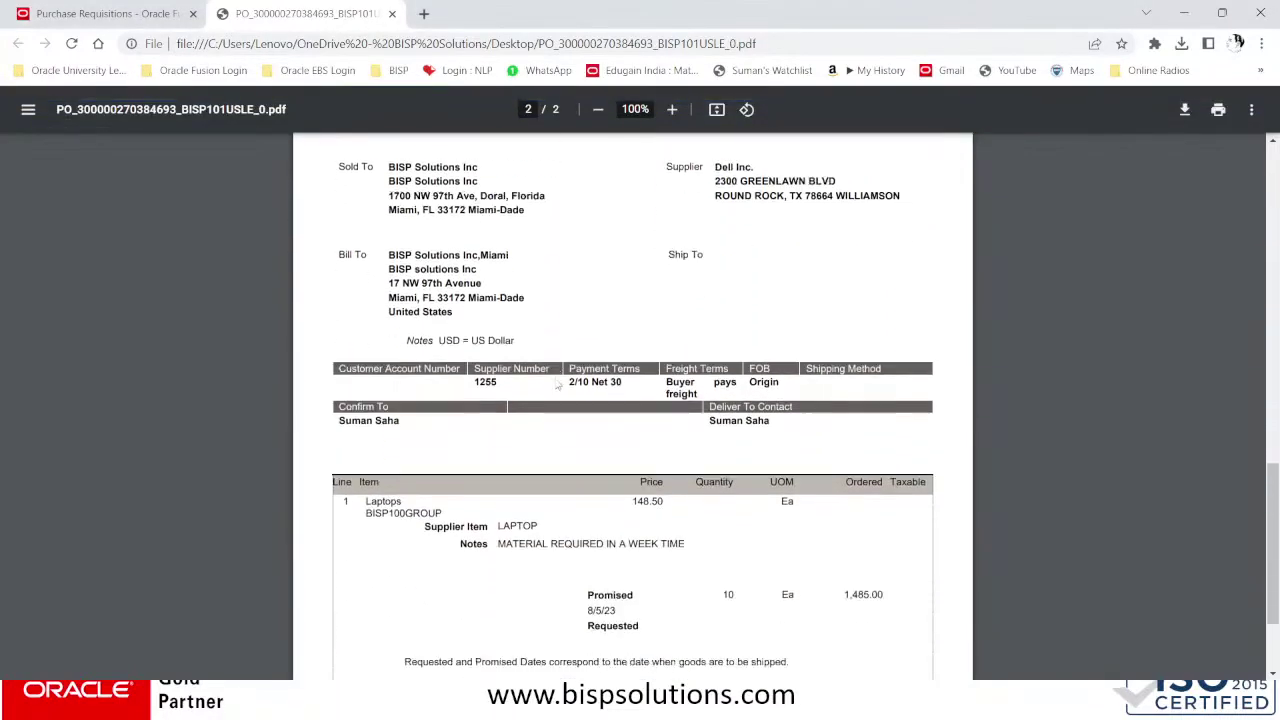
{"action": "scroll", "coordinate": [556, 377], "scroll_direction": "down", "scroll_amount": 2}
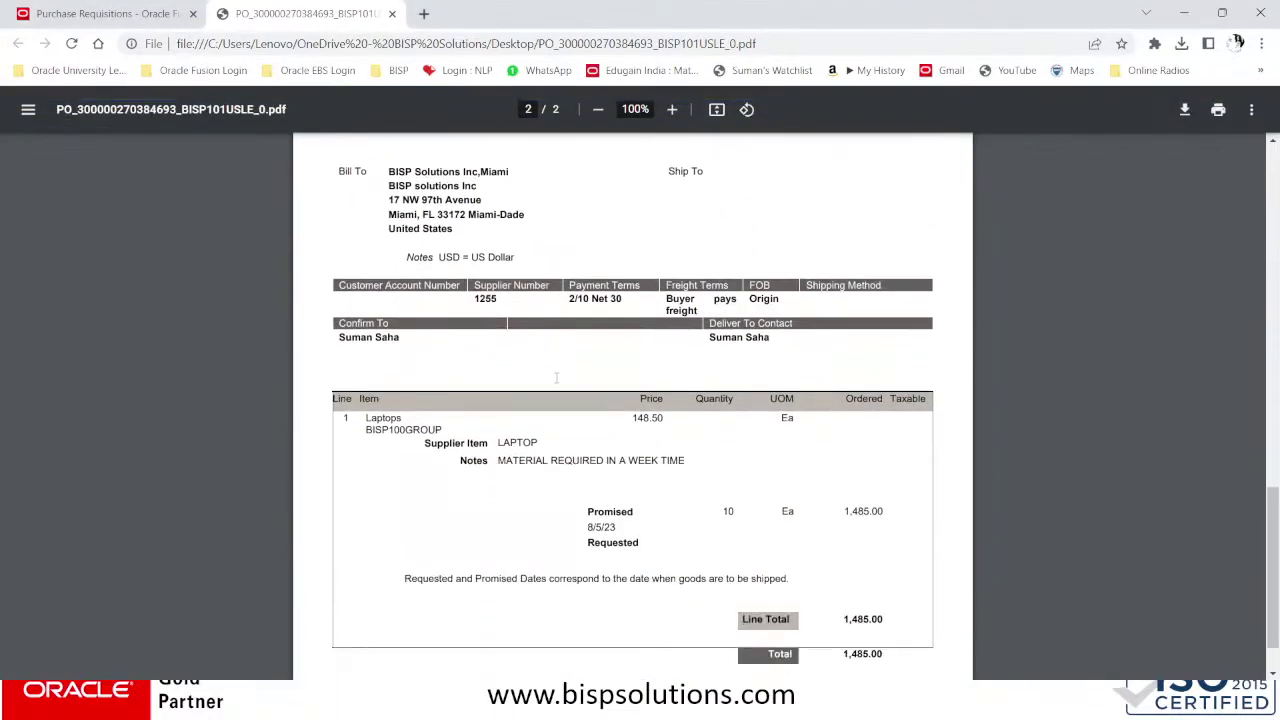
{"action": "scroll", "coordinate": [556, 377], "scroll_direction": "down", "scroll_amount": 2}
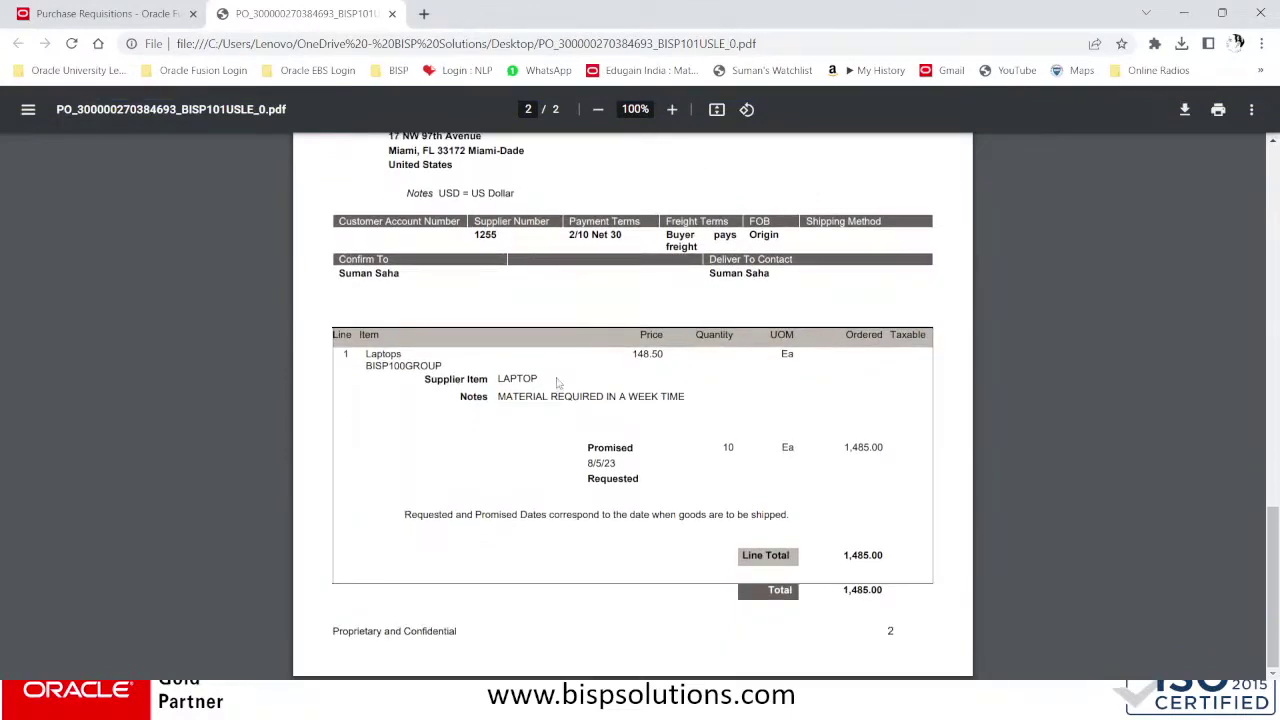
{"action": "scroll", "coordinate": [557, 383], "scroll_direction": "up", "scroll_amount": 10}
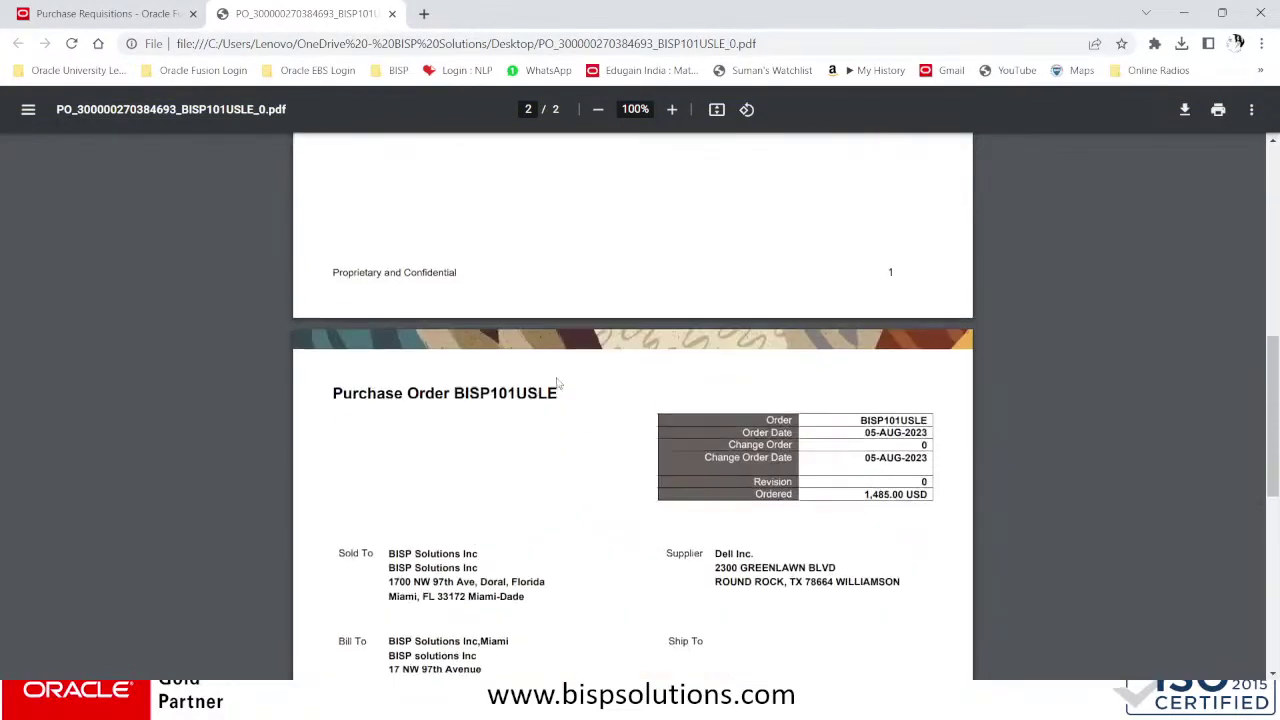
{"action": "scroll", "coordinate": [557, 383], "scroll_direction": "up", "scroll_amount": 13}
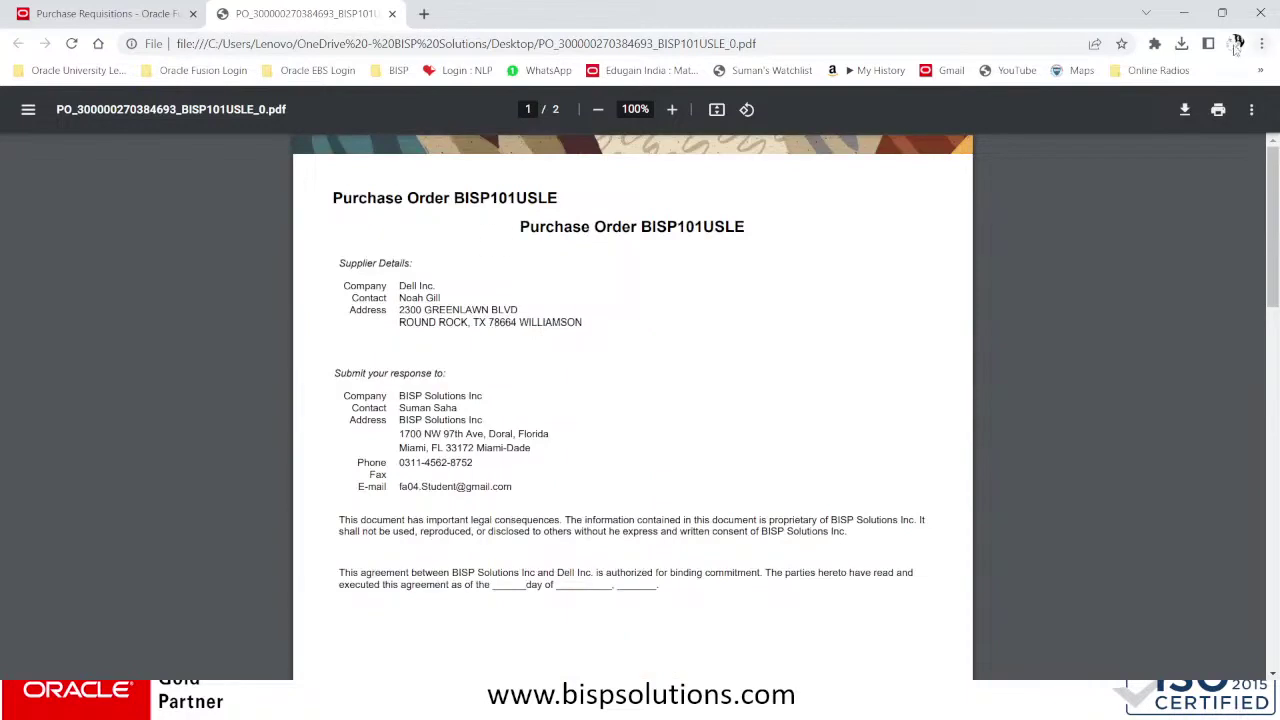
{"action": "left_click", "coordinate": [392, 13]}
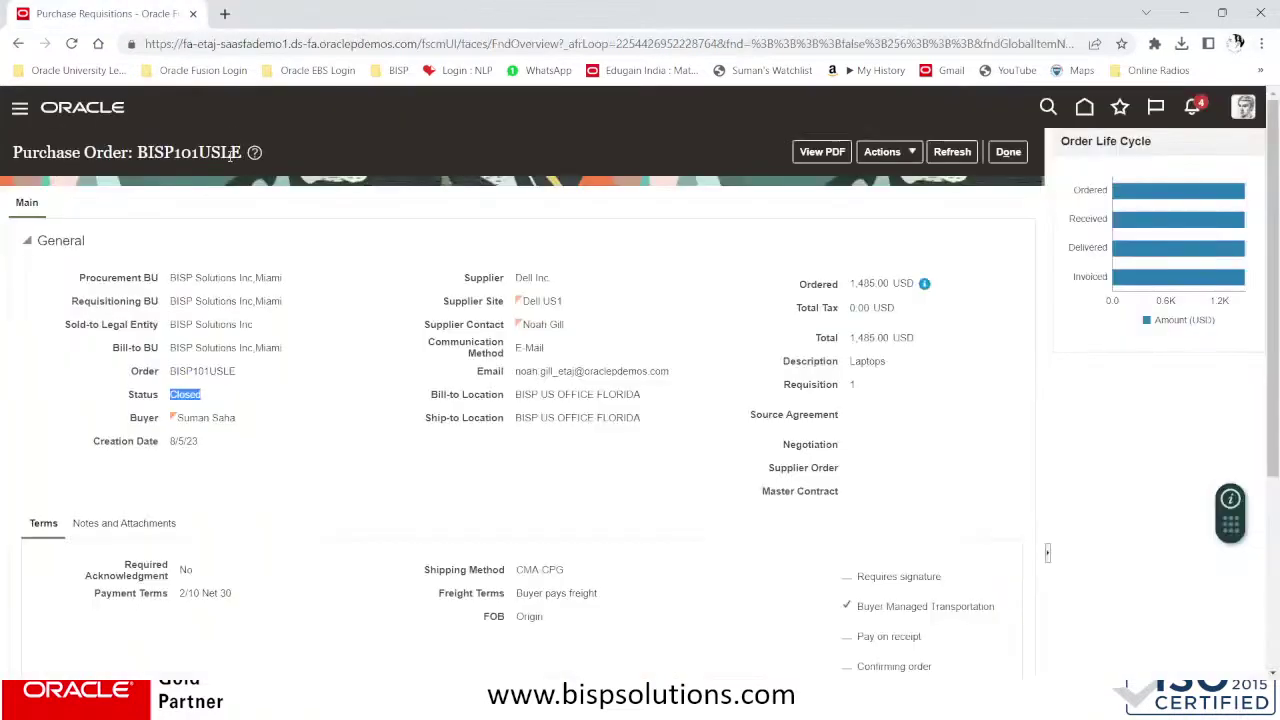
- Leave the purchase order, open the DESKTOP requisition and inspect its line life cycle for orders, shipments, receipts and invoices
{"action": "left_click", "coordinate": [1006, 155]}
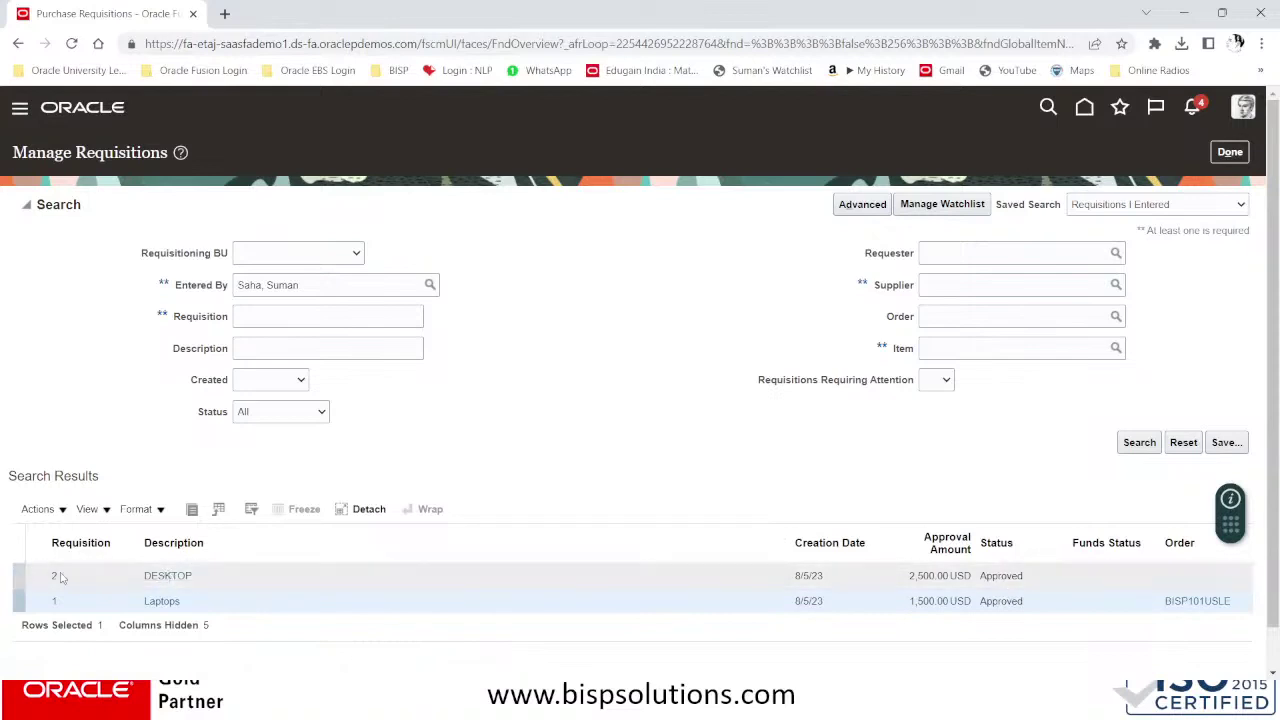
{"action": "left_click", "coordinate": [152, 577]}
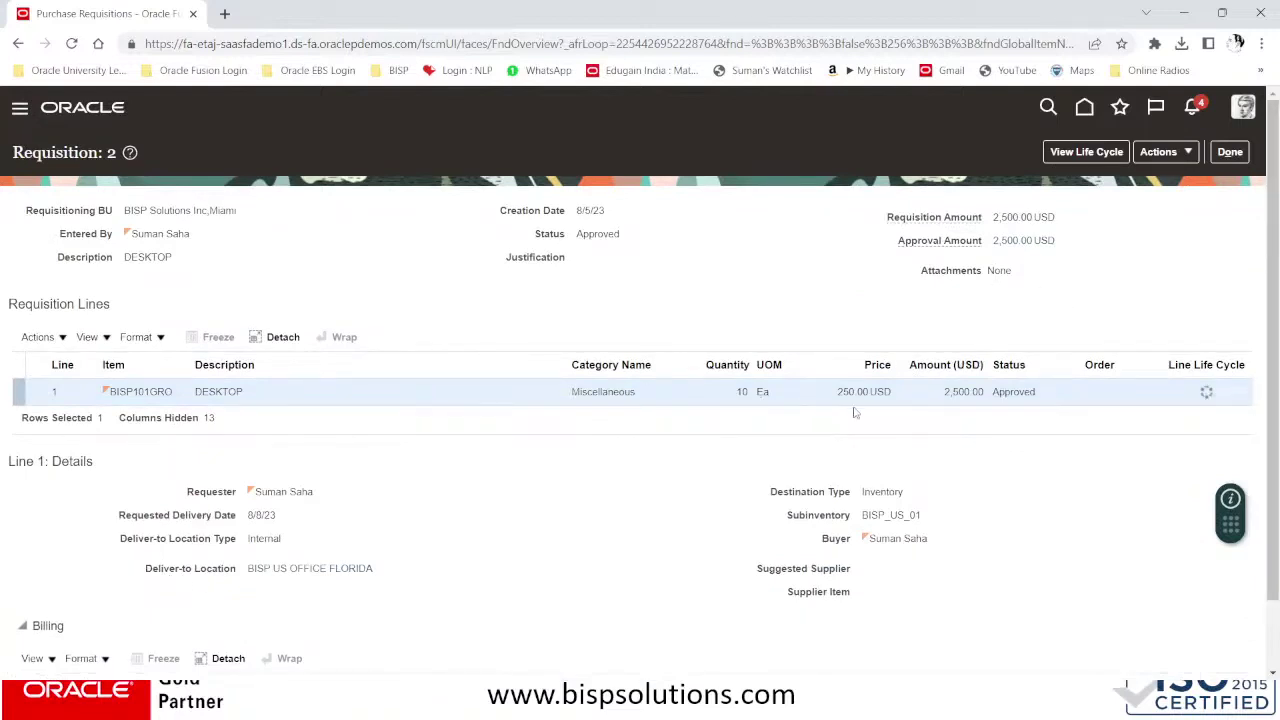
{"action": "left_click", "coordinate": [1204, 393]}
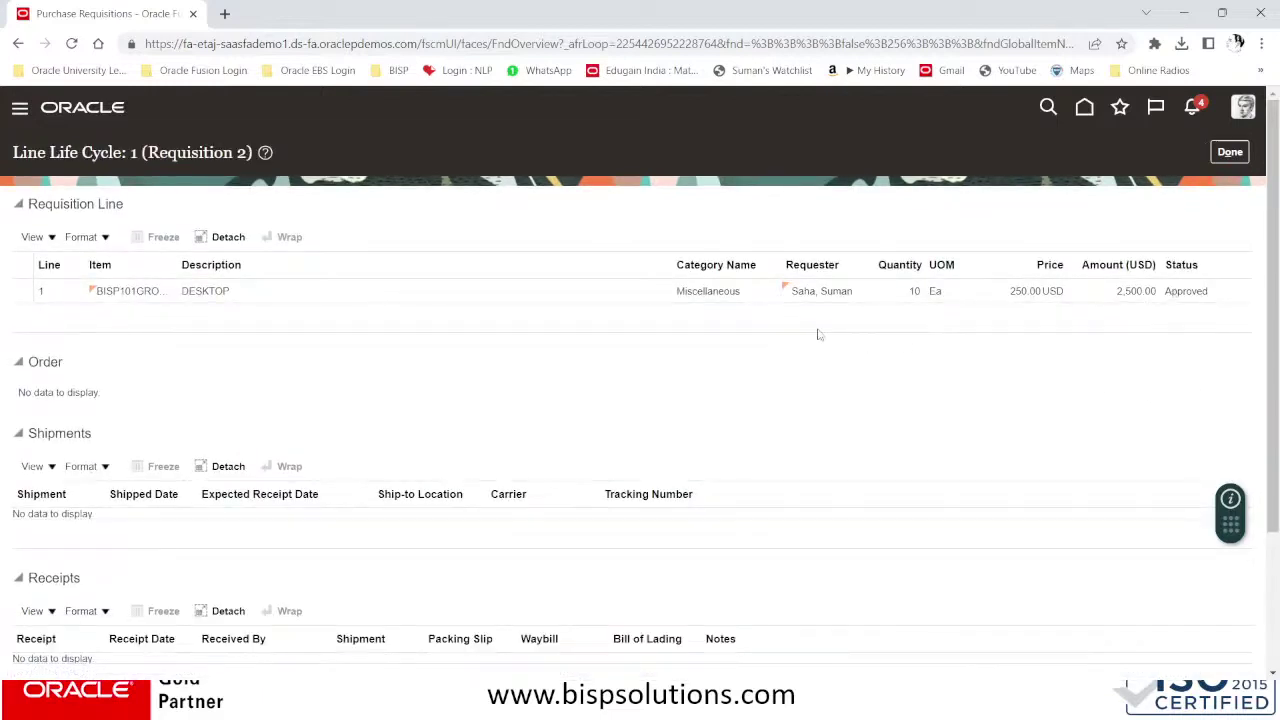
{"action": "scroll", "coordinate": [302, 320], "scroll_direction": "down", "scroll_amount": 2}
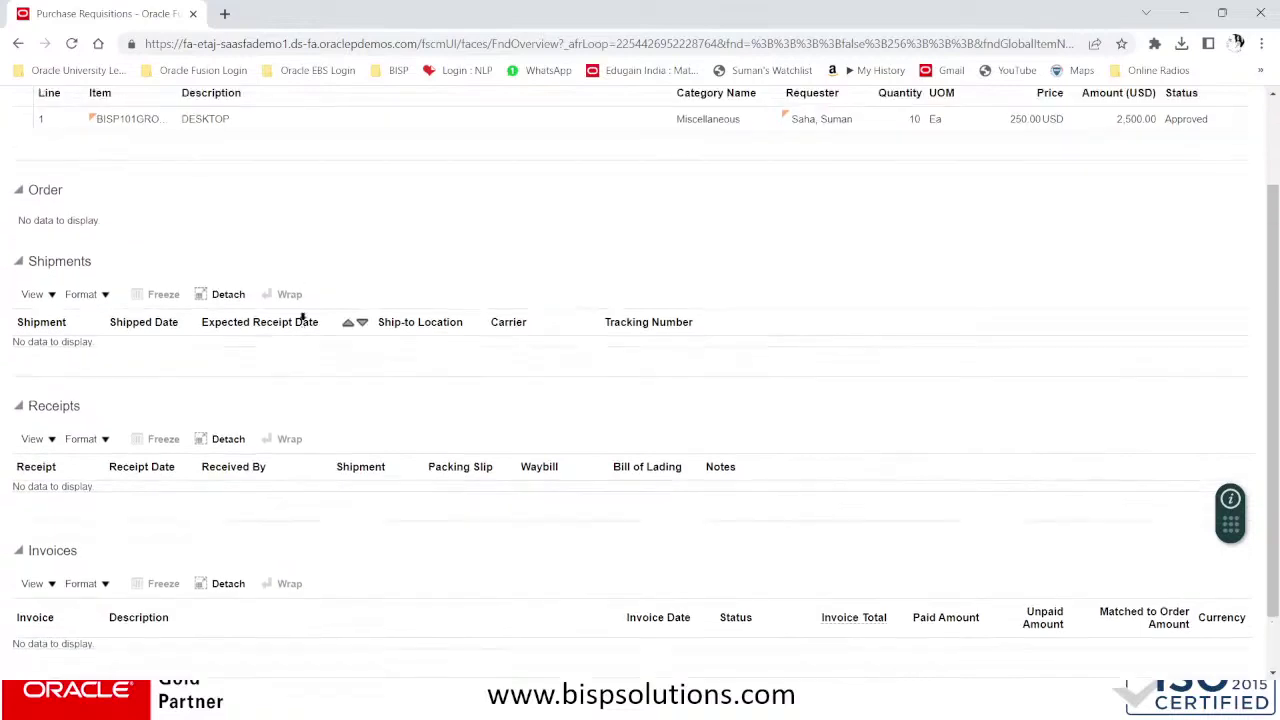
{"action": "scroll", "coordinate": [304, 318], "scroll_direction": "up", "scroll_amount": 2}
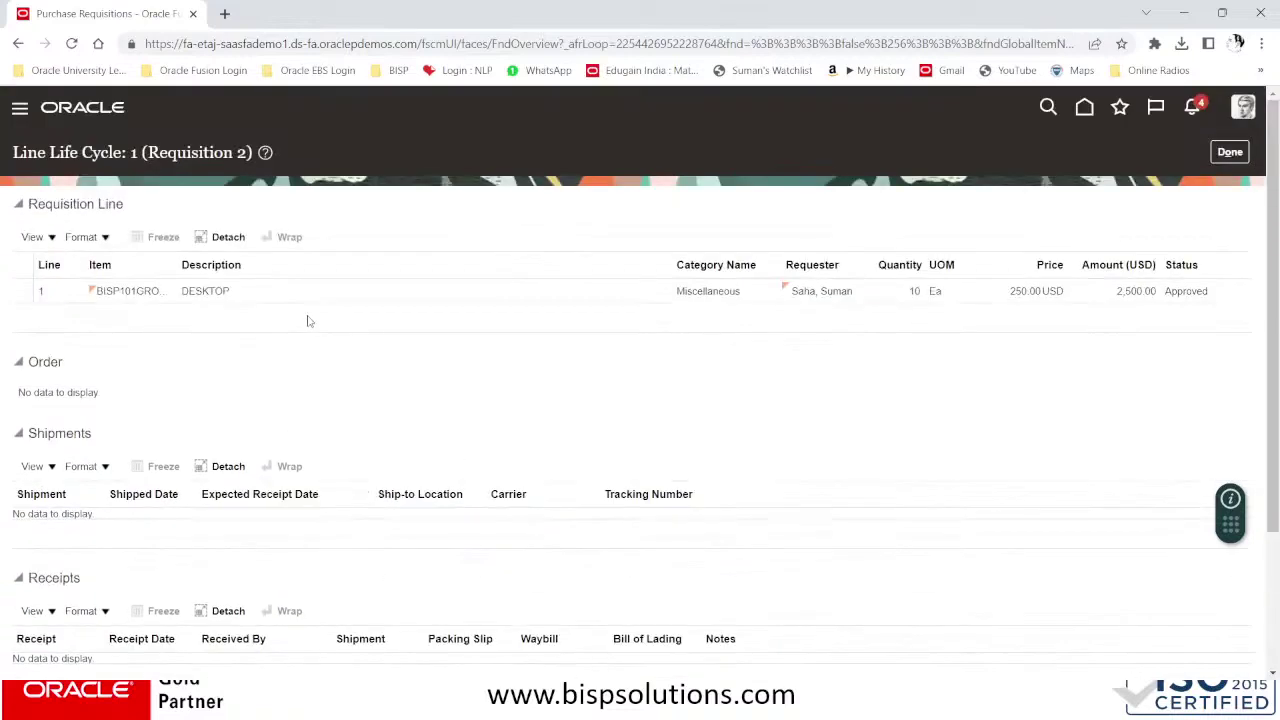
{"action": "left_click", "coordinate": [1230, 151]}
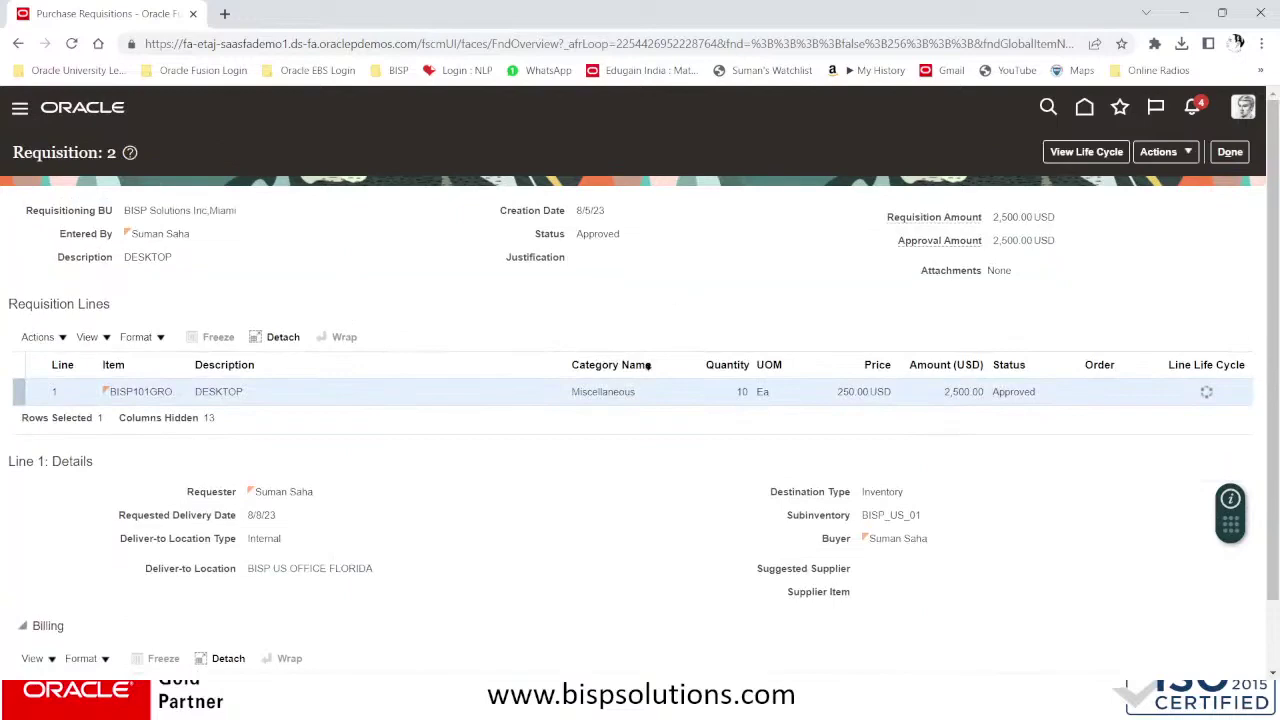
- Look over the DESKTOP requisition's line and details, and return to the main Requisitions page
{"action": "scroll", "coordinate": [640, 390], "scroll_direction": "down", "scroll_amount": 1}
{"action": "scroll", "coordinate": [640, 390], "scroll_direction": "up", "scroll_amount": 1}
{"action": "scroll", "coordinate": [640, 390], "scroll_direction": "down", "scroll_amount": 1}
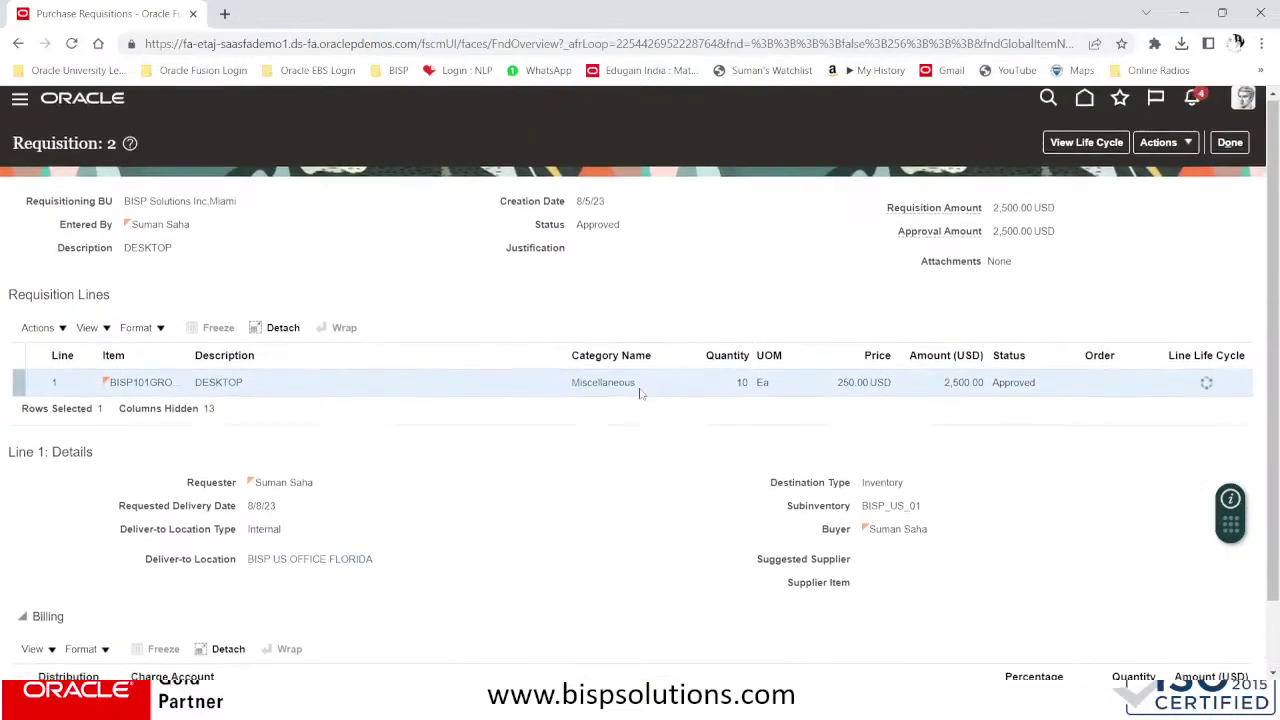
{"action": "scroll", "coordinate": [641, 393], "scroll_direction": "up", "scroll_amount": 1}
{"action": "left_click", "coordinate": [1230, 151]}
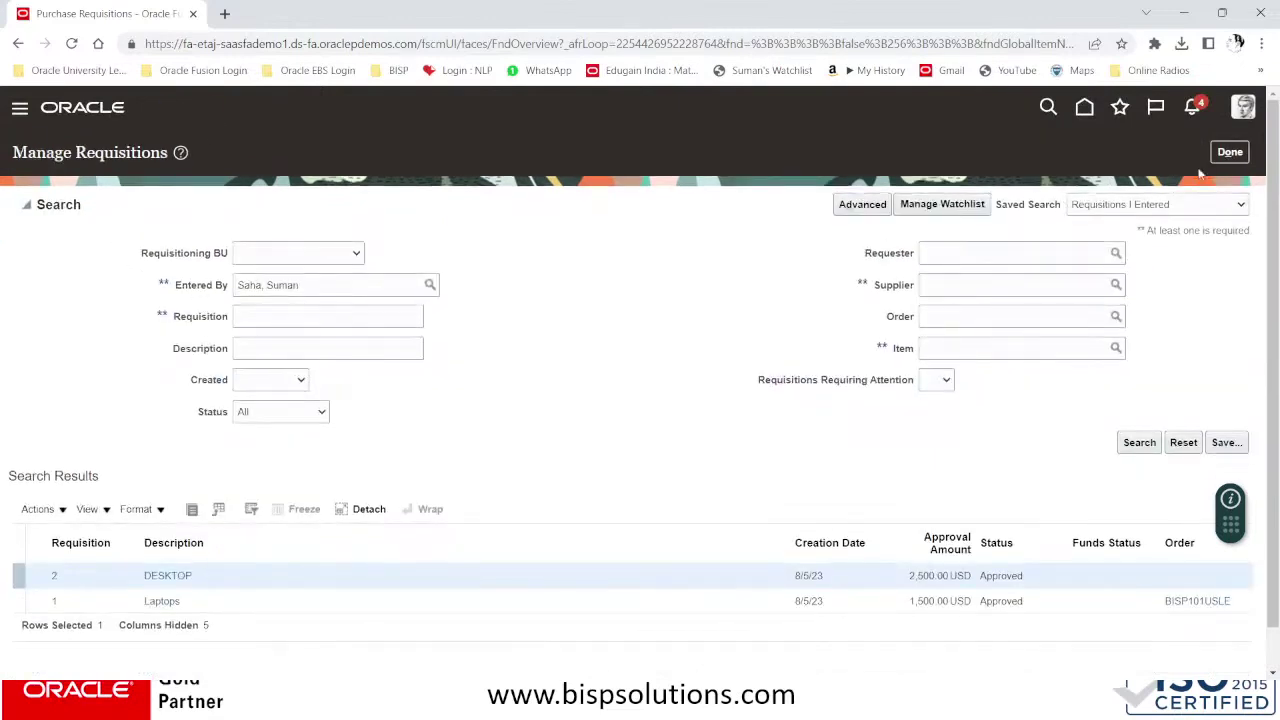
{"action": "left_click", "coordinate": [1229, 152]}
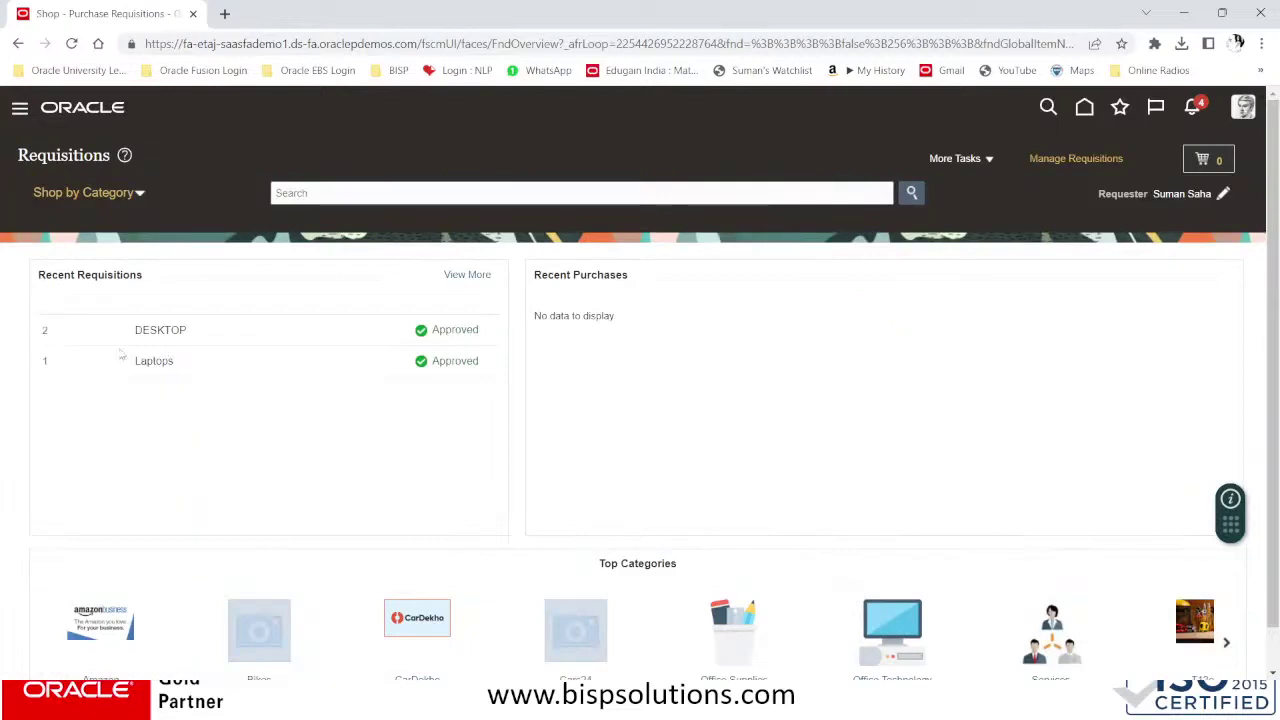
- Switch to the Purchase Orders work area of Procurement and refresh its overview
{"action": "left_click", "coordinate": [20, 110]}
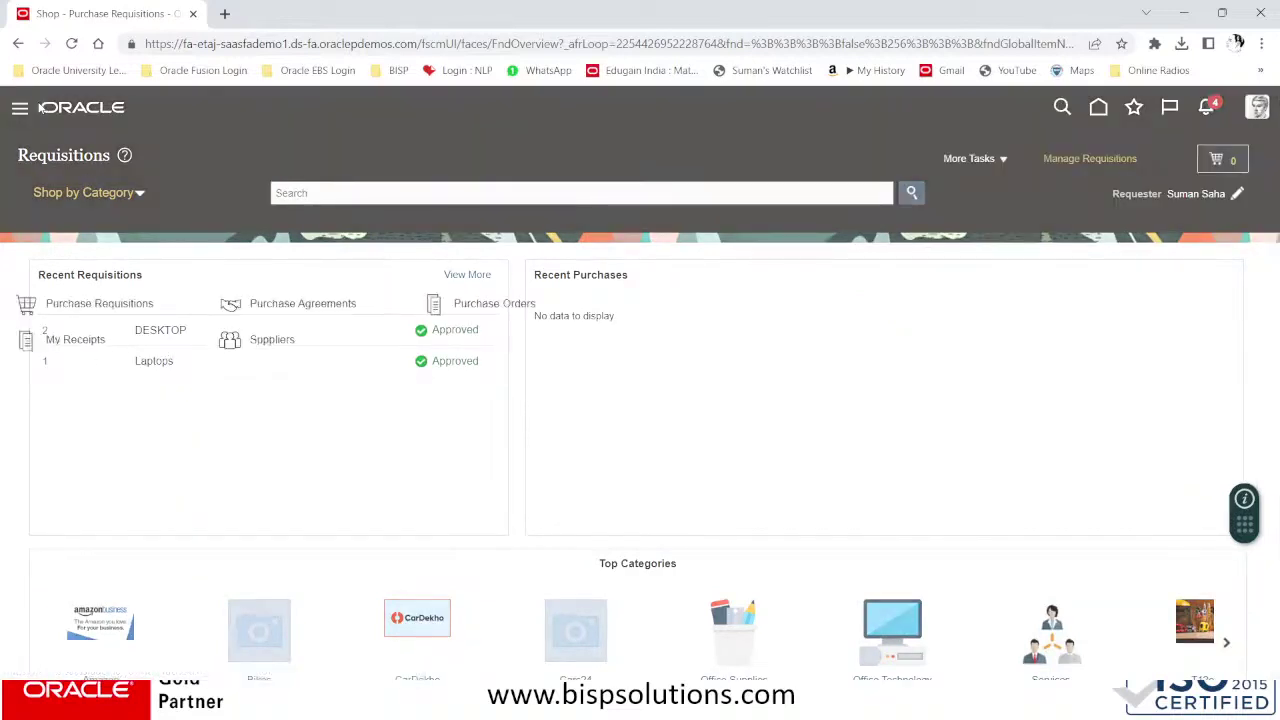
{"action": "left_click", "coordinate": [480, 307]}
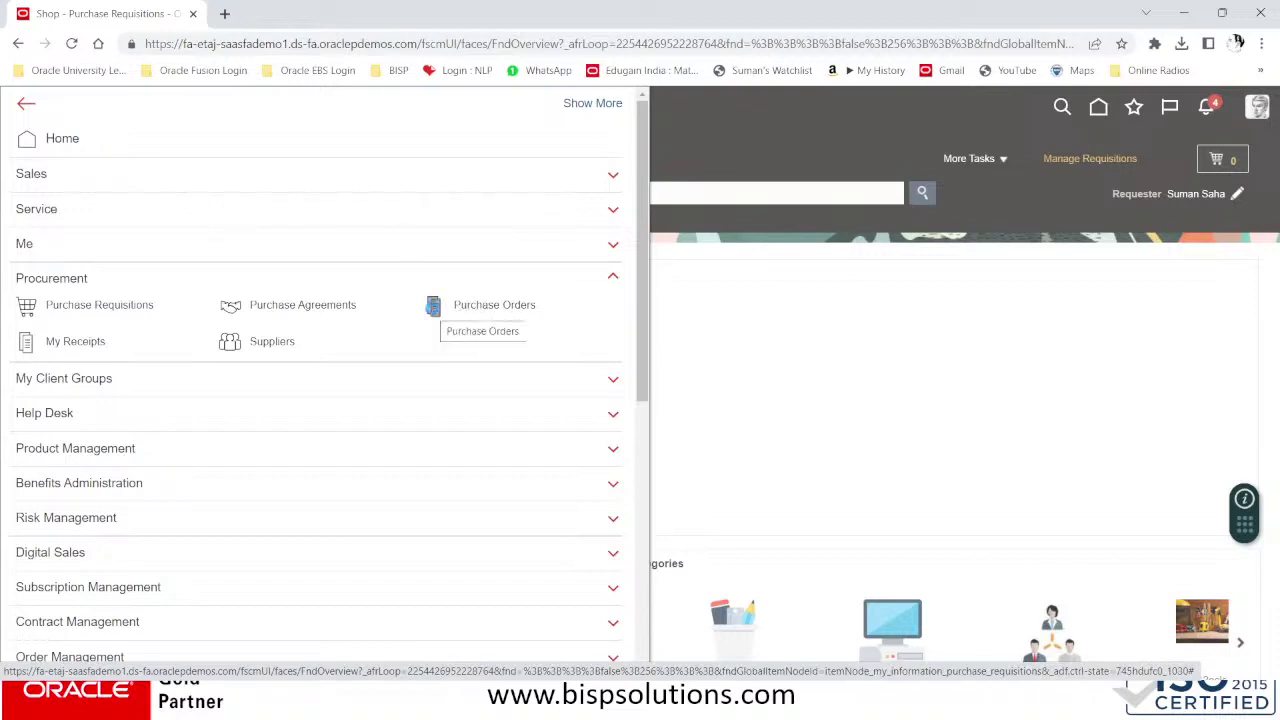
{"action": "left_click", "coordinate": [433, 307]}
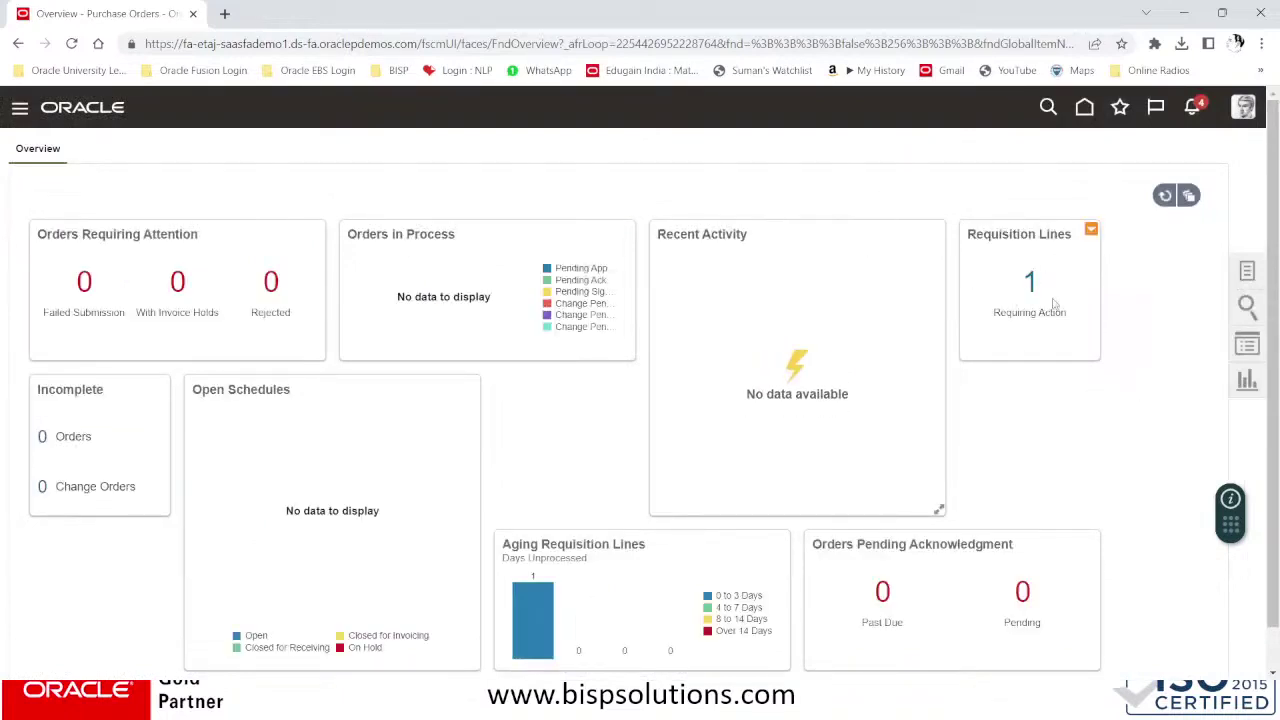
{"action": "left_click", "coordinate": [1164, 195]}
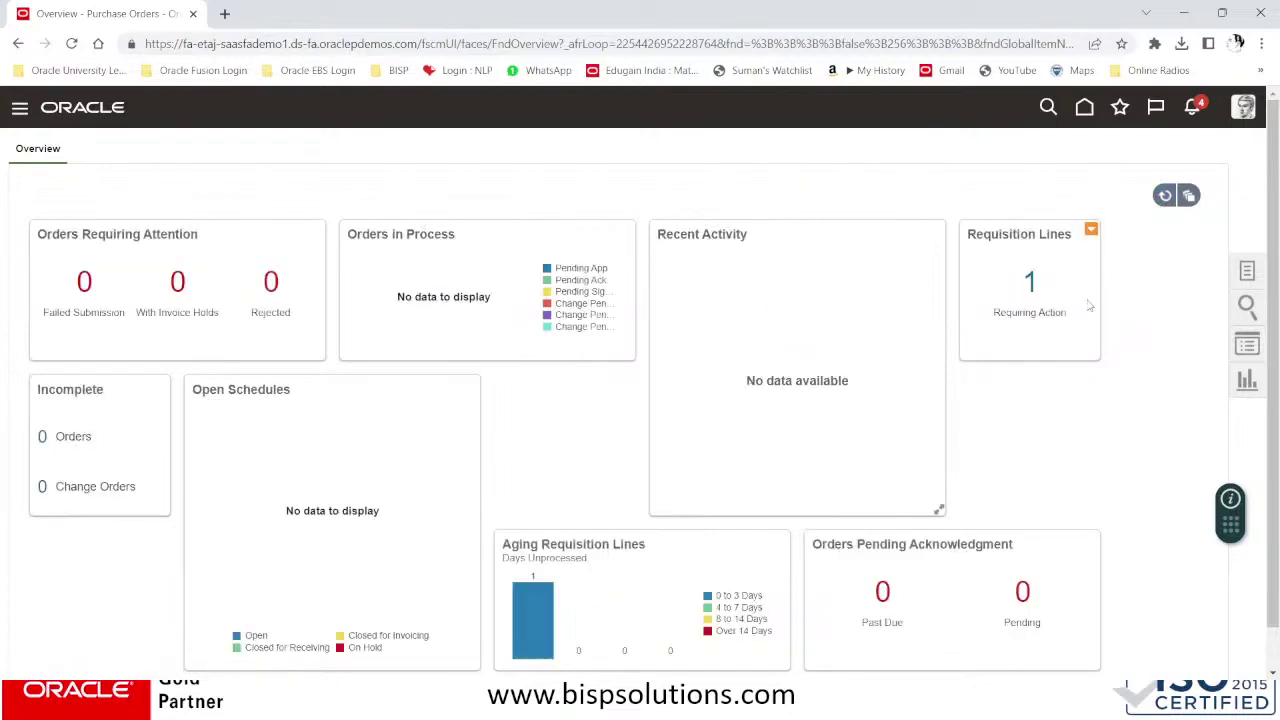
- Search the requisition lines for requisition 2 with BISP Solutions Inc,Miami as the requisitioning BU
{"action": "left_click", "coordinate": [1247, 273]}
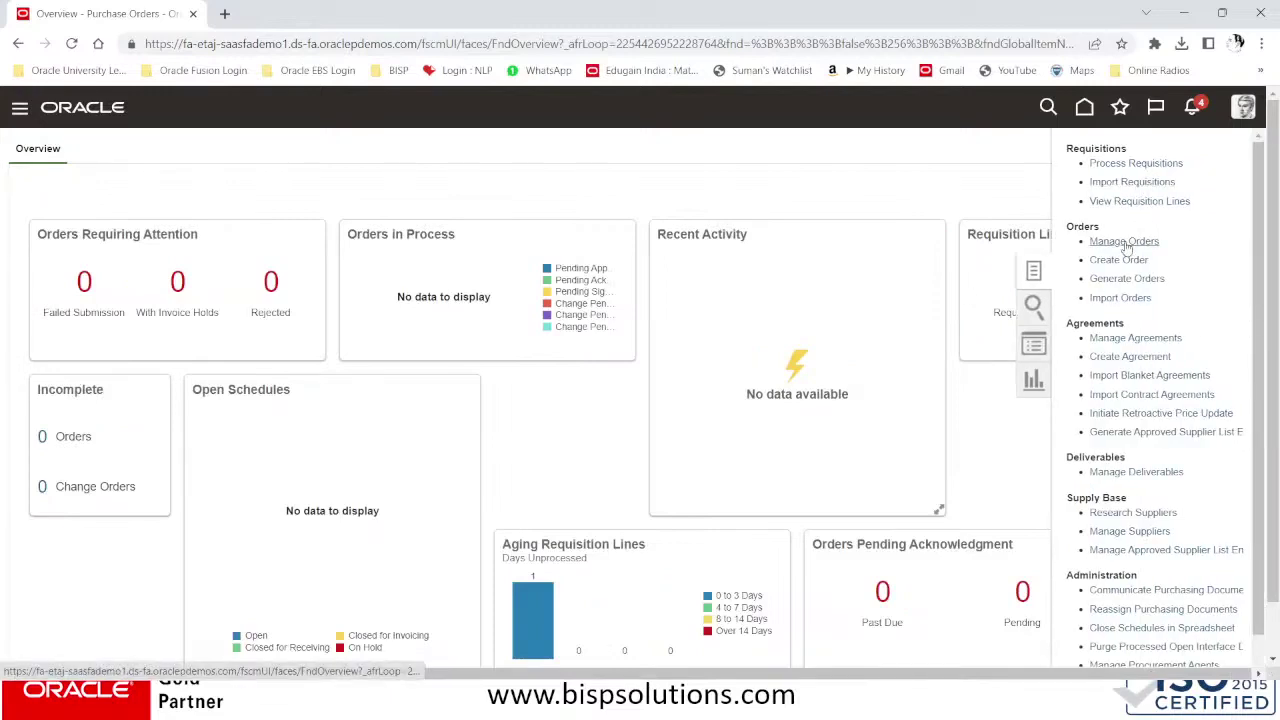
{"action": "left_click", "coordinate": [1148, 200]}
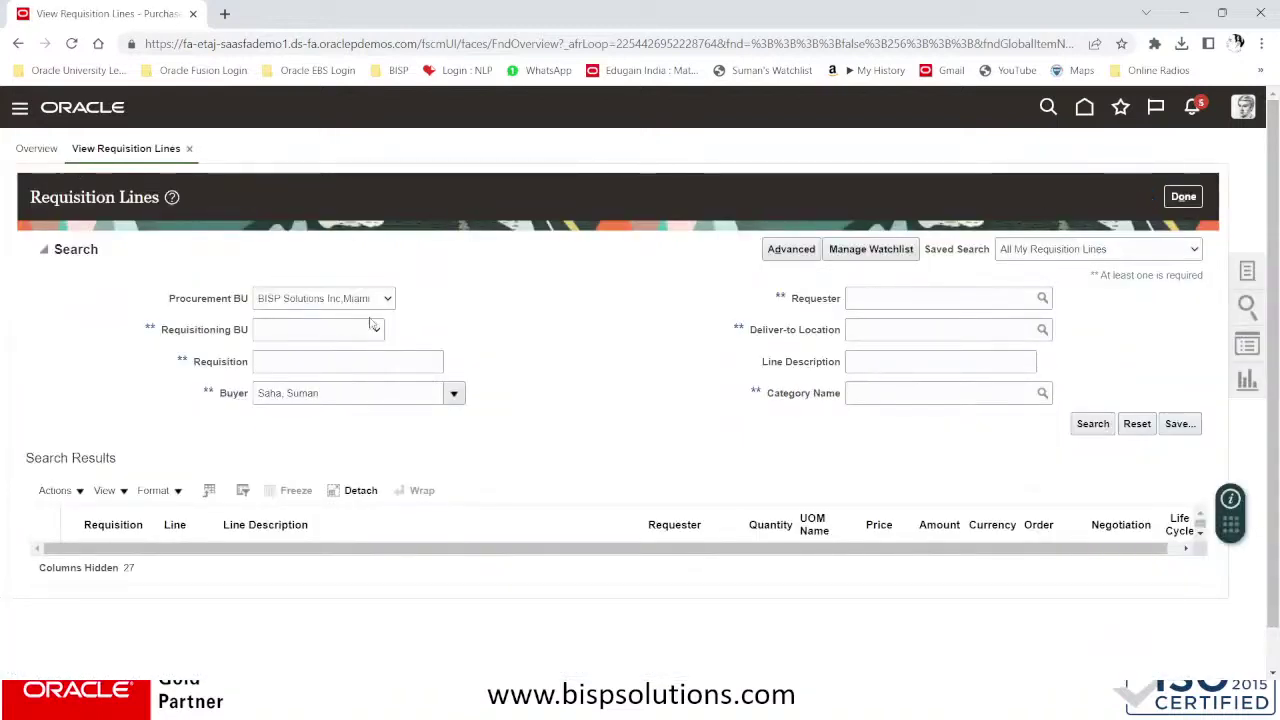
{"action": "left_click", "coordinate": [366, 330]}
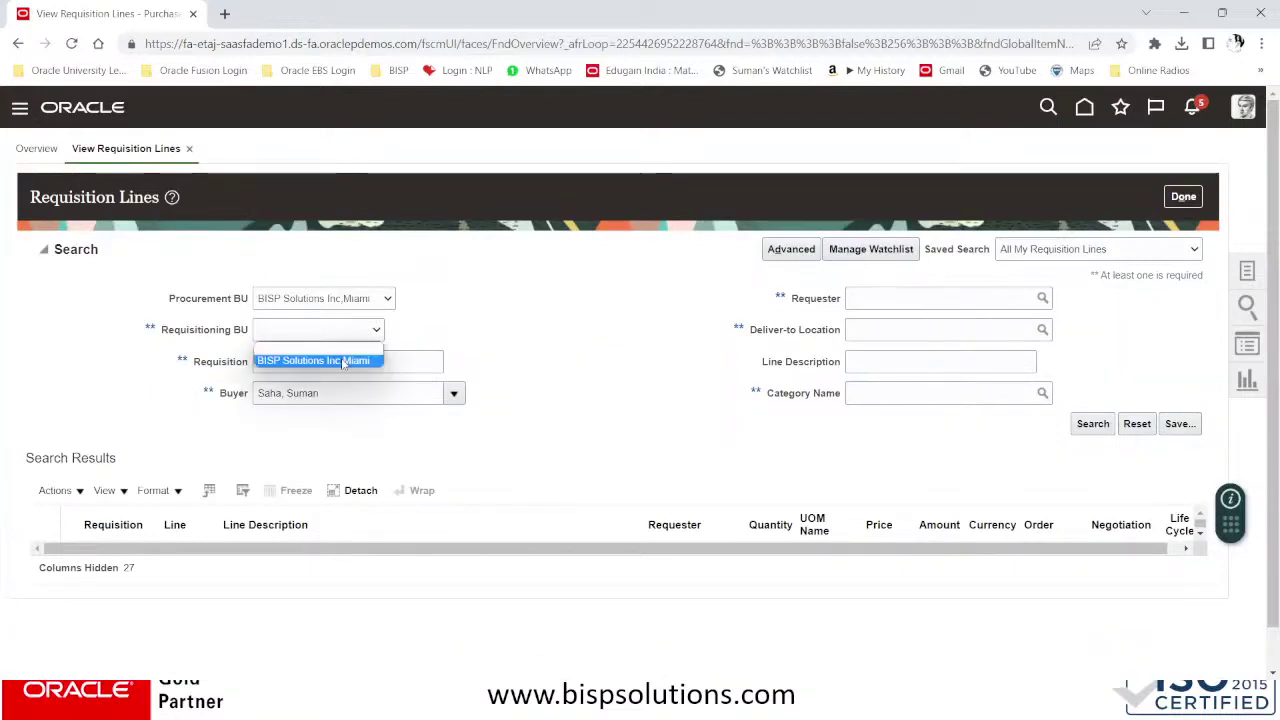
{"action": "left_click", "coordinate": [343, 361]}
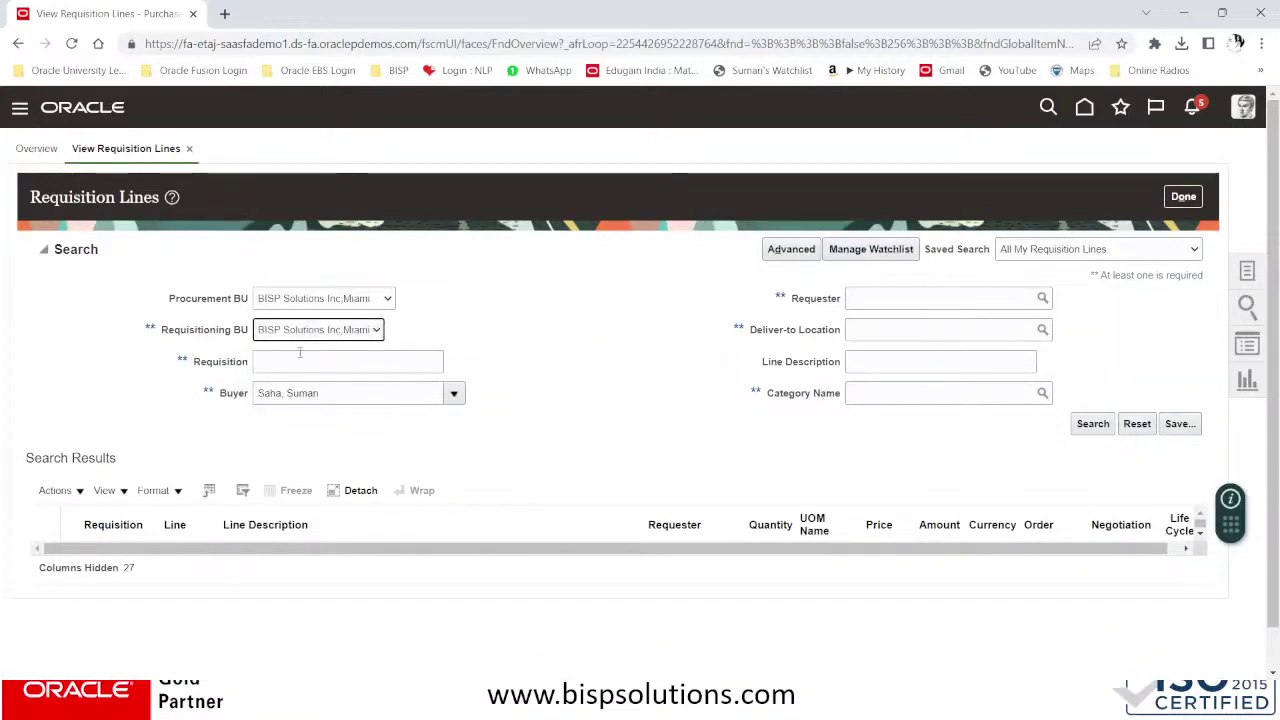
{"action": "left_click", "coordinate": [306, 358]}
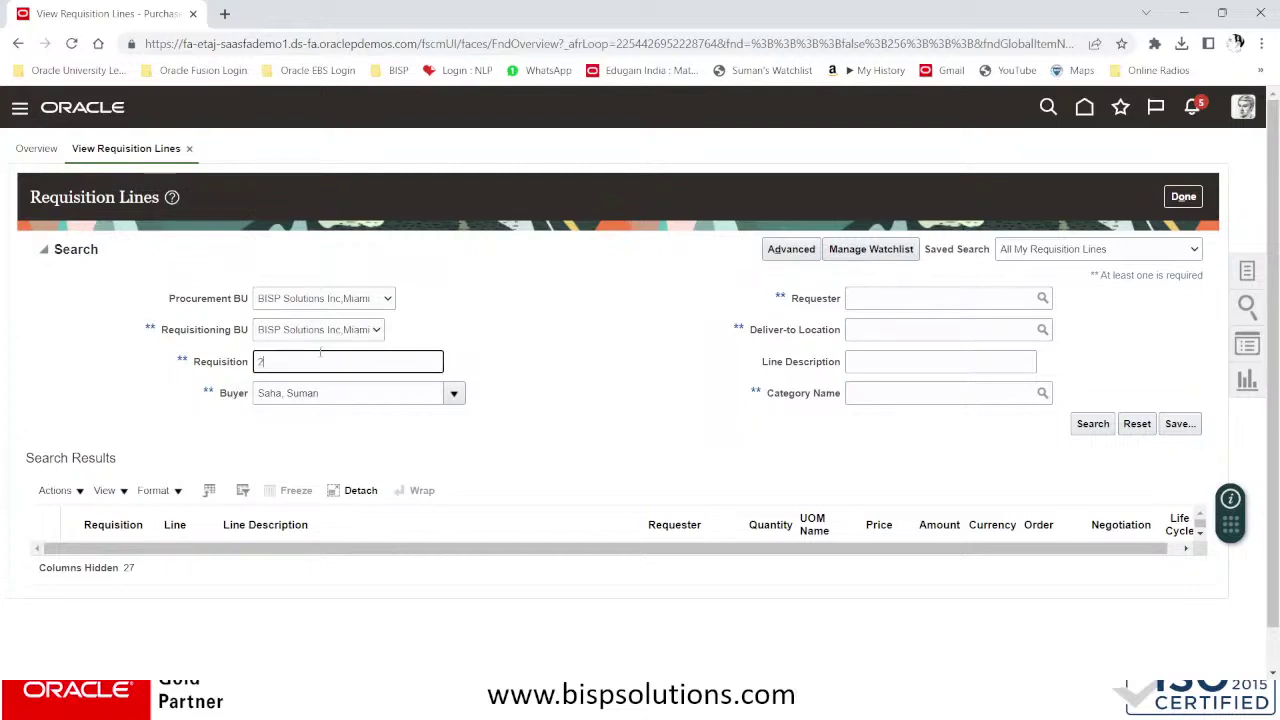
{"action": "left_click", "coordinate": [1088, 426]}
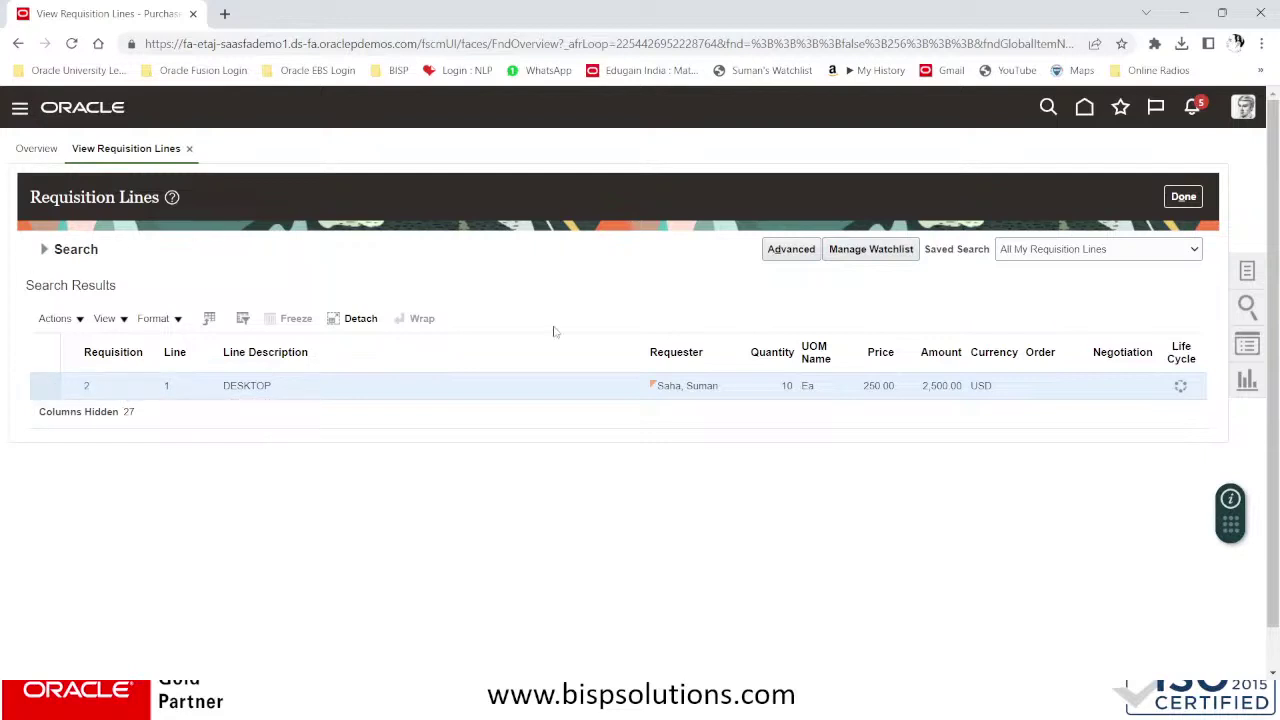
- Close the requisition lines search and open the requisition line requiring action from the overview for processing
{"action": "left_click", "coordinate": [1183, 197]}
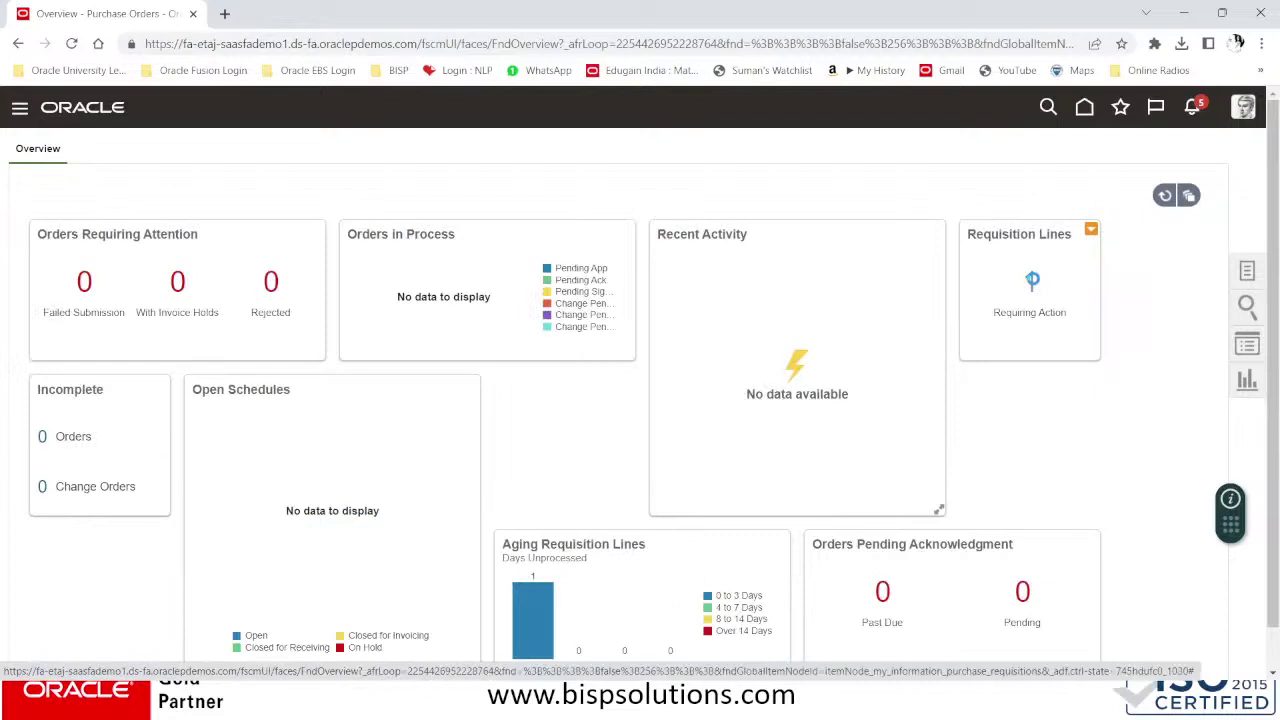
{"action": "left_click", "coordinate": [1032, 280]}
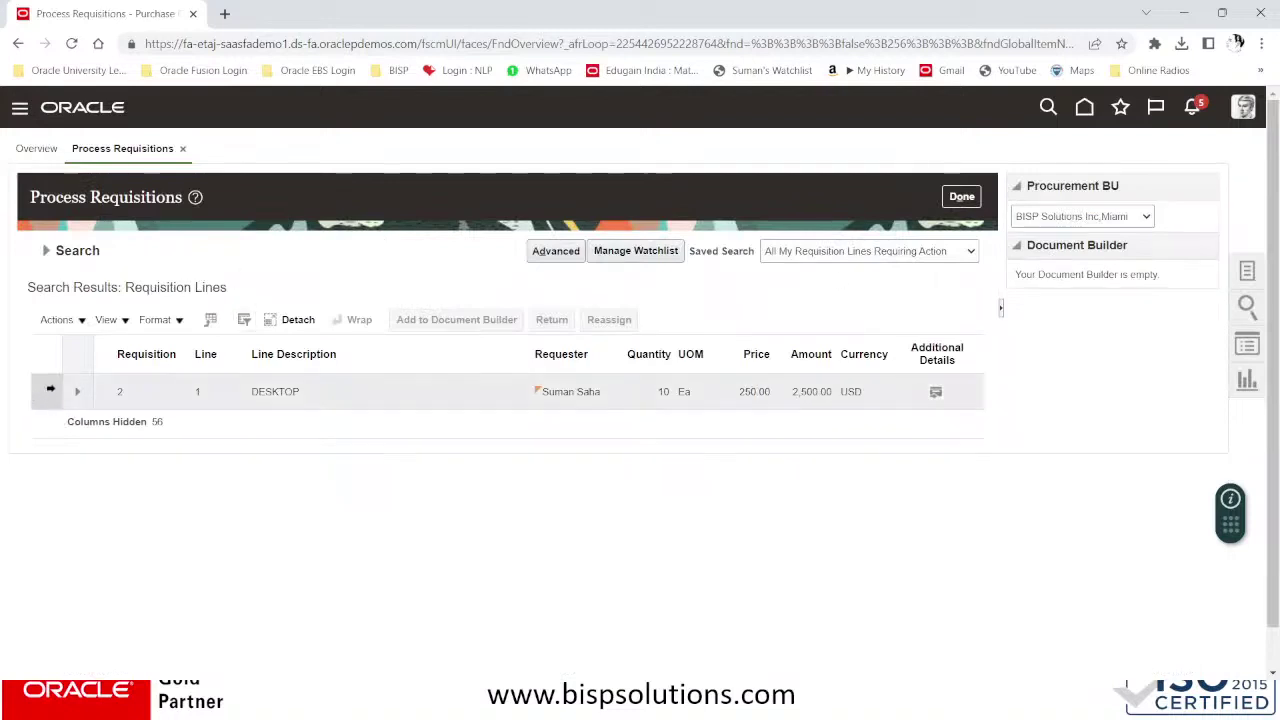
- Add the DESKTOP requisition line to the Document Builder as a new order with supplier Dell Inc. and supplier site Dell US1
{"action": "left_click", "coordinate": [48, 390]}
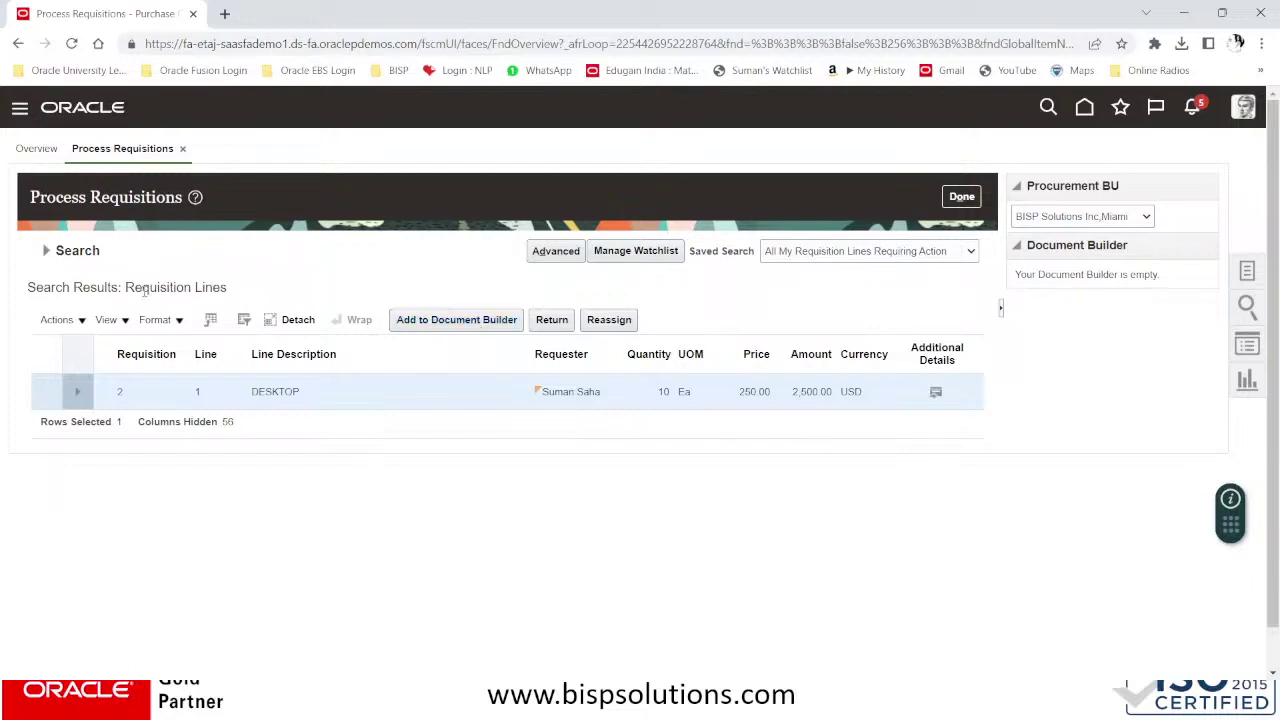
{"action": "left_click_drag", "start_coordinate": [125, 287], "coordinate": [228, 288]}
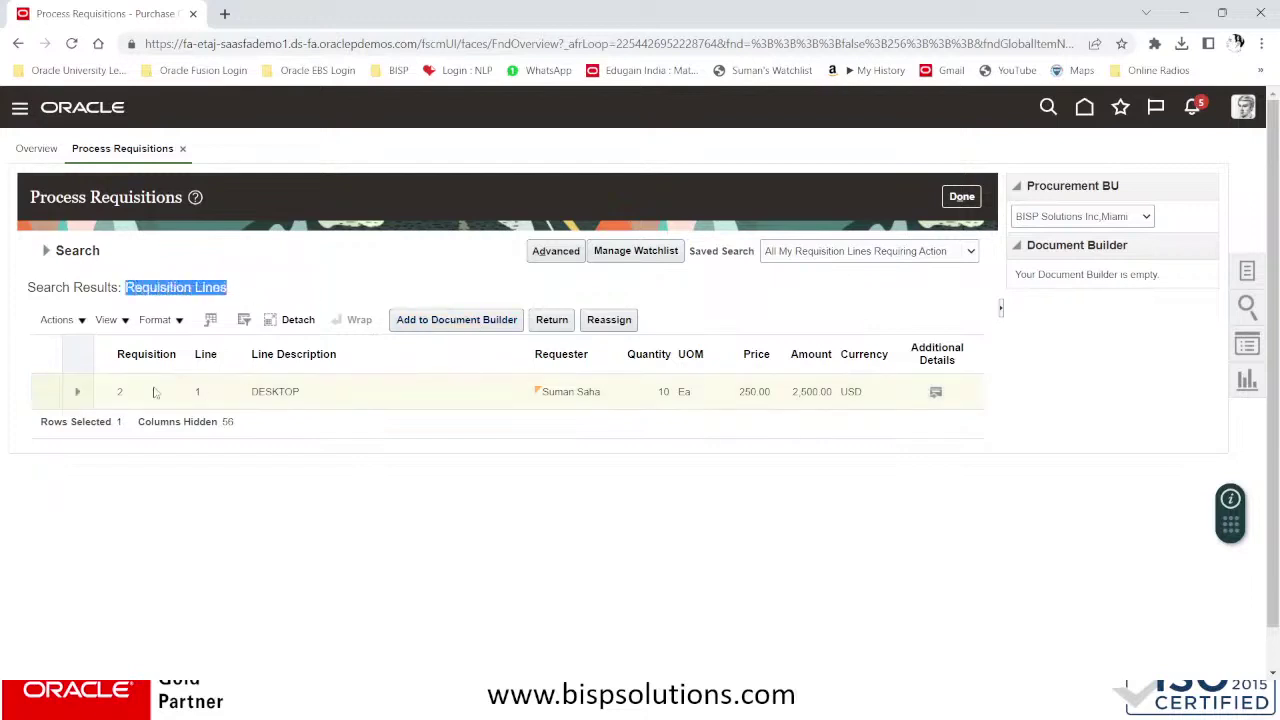
{"action": "left_click", "coordinate": [461, 321]}
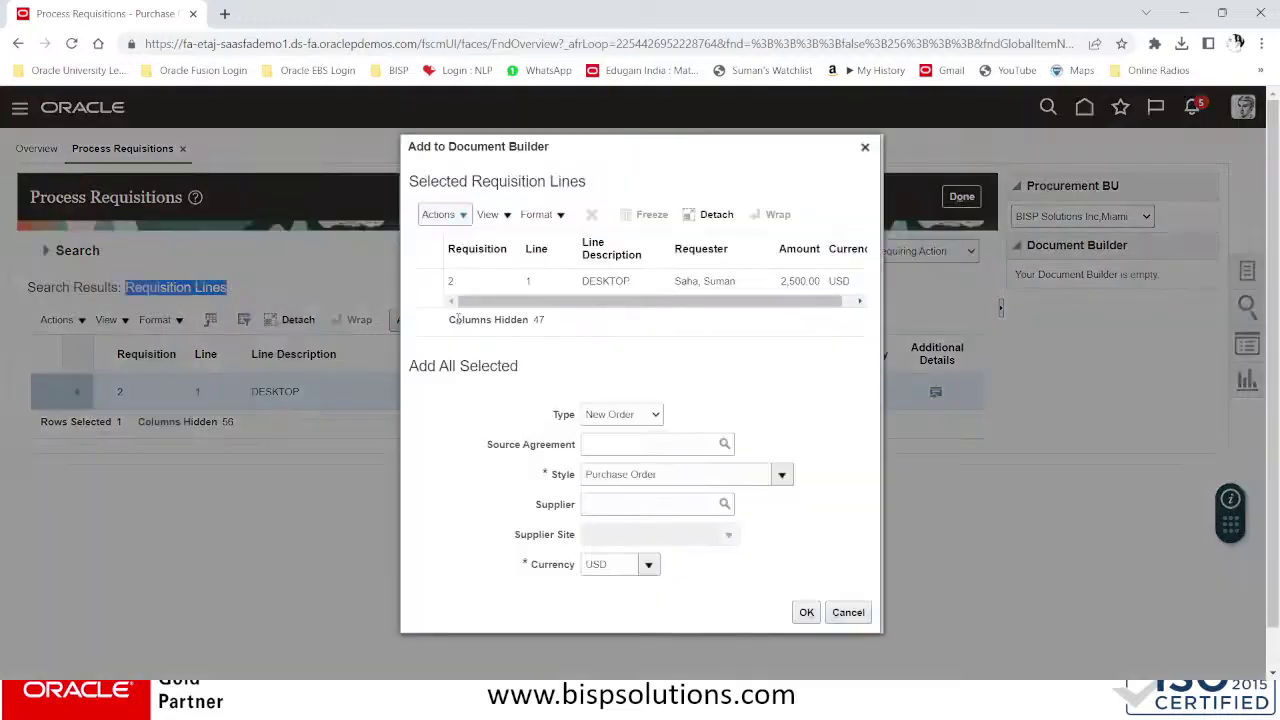
{"action": "left_click", "coordinate": [432, 279]}
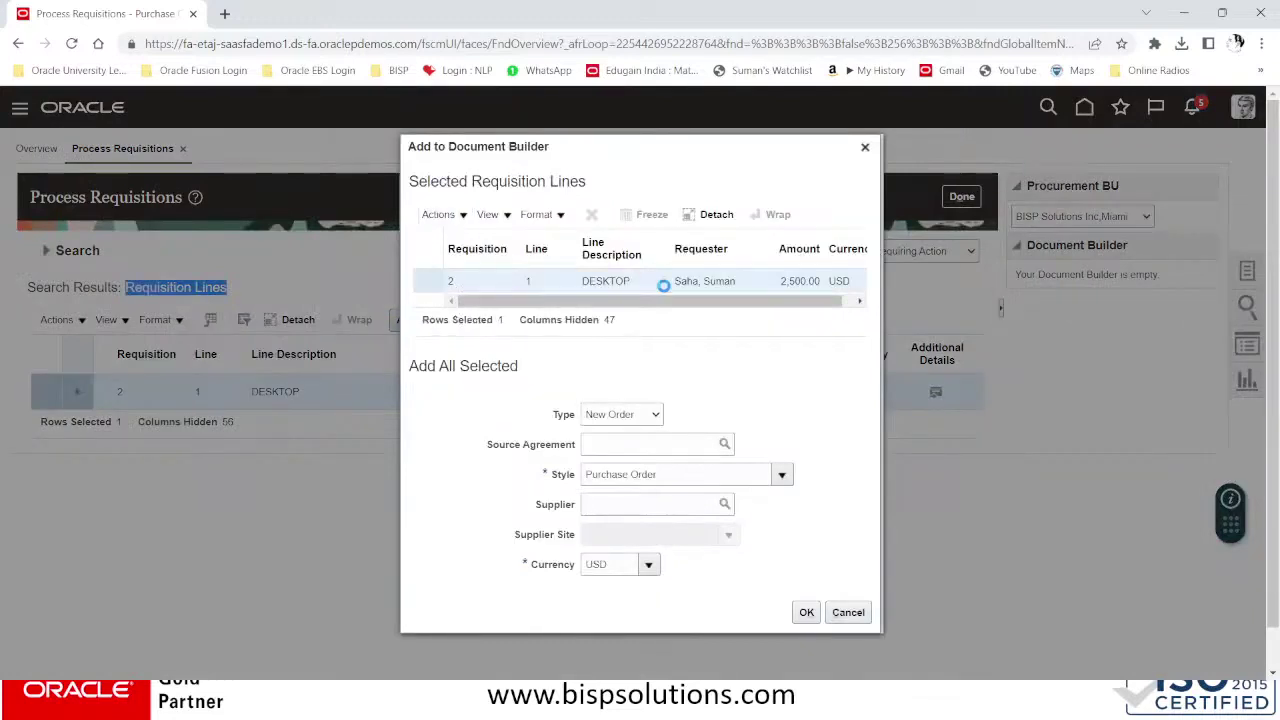
{"action": "left_click", "coordinate": [660, 505]}
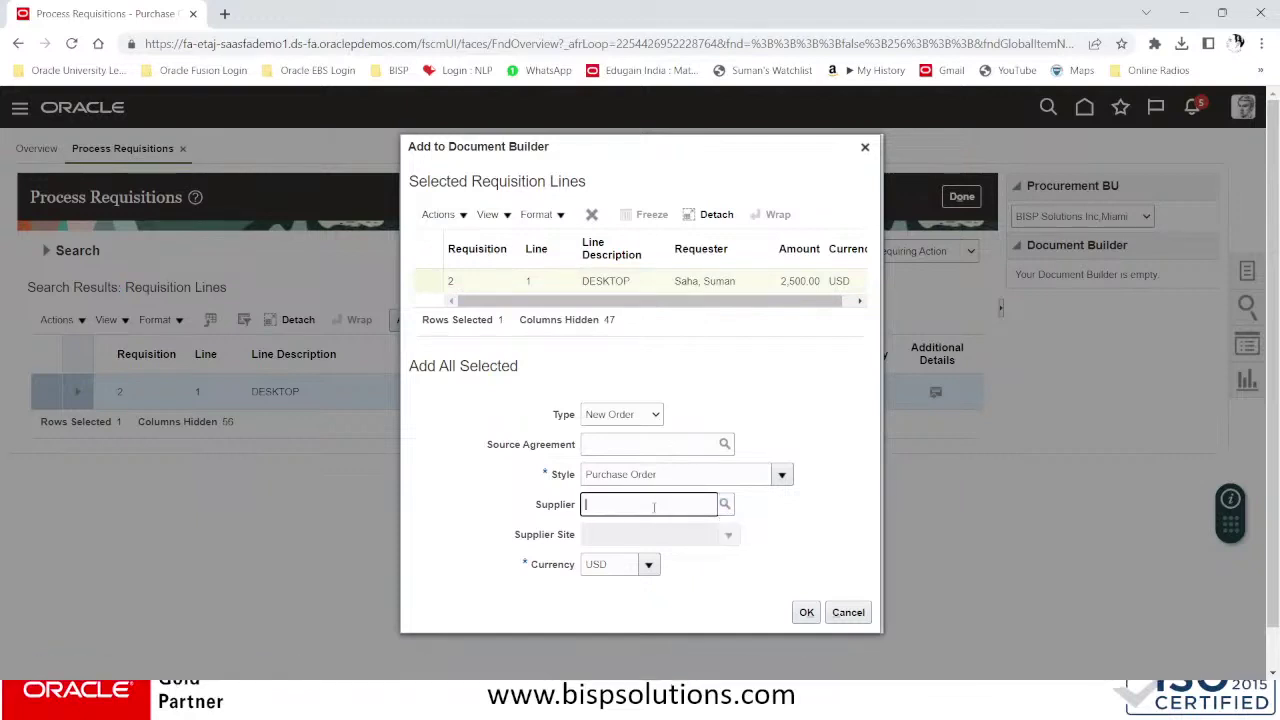
{"action": "type", "text": "ELL"}
{"action": "left_click", "coordinate": [625, 531]}
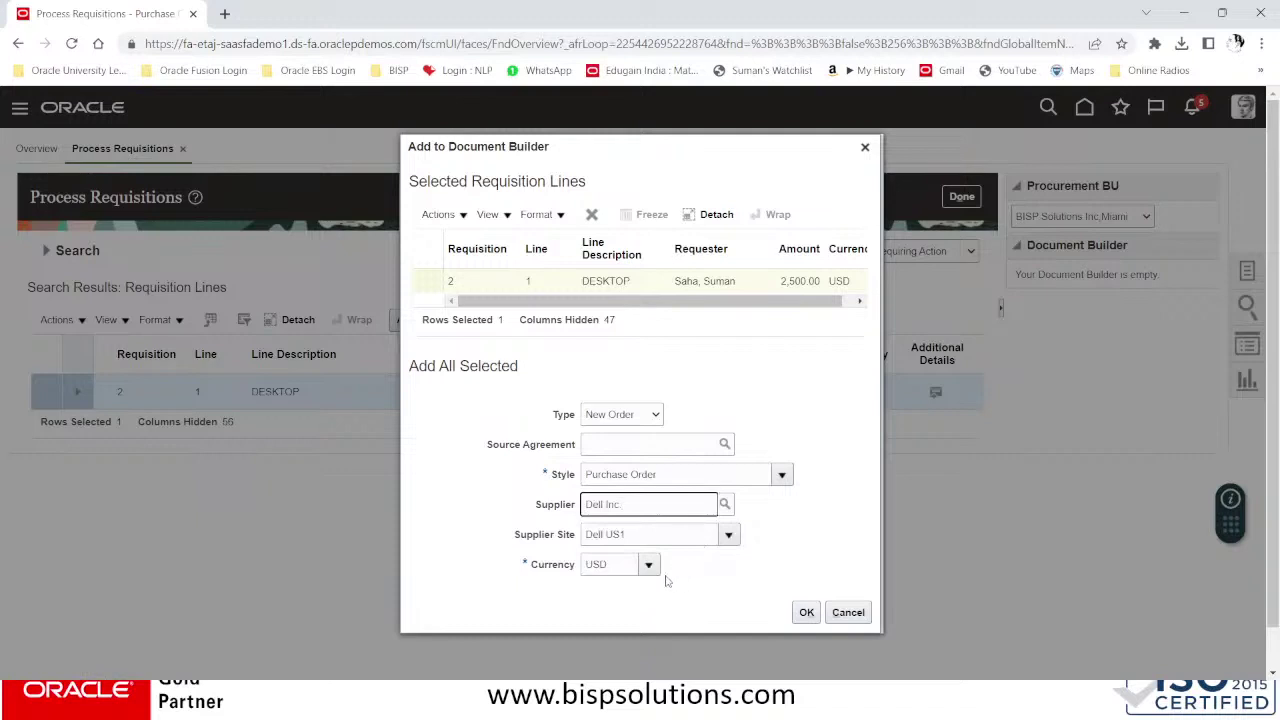
{"action": "left_click", "coordinate": [807, 614]}
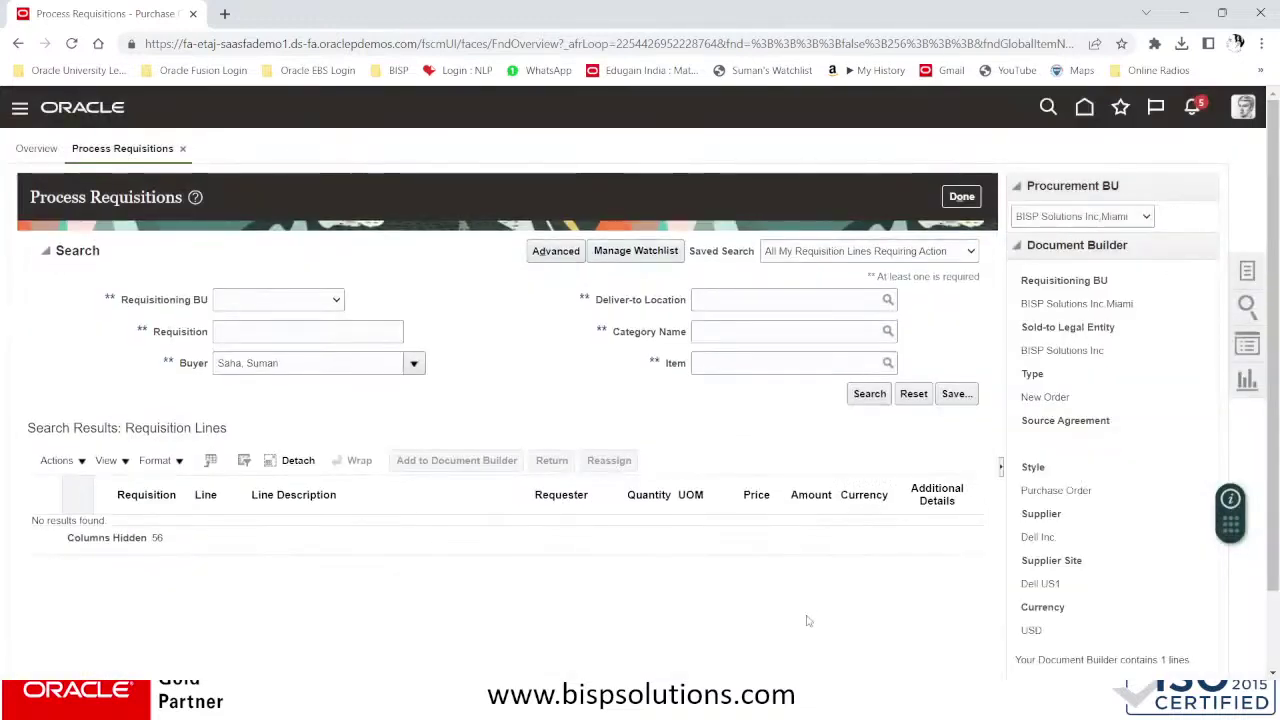
- Create the purchase order from the Document Builder and dismiss the creation message
{"action": "scroll", "coordinate": [1165, 551], "scroll_direction": "down", "scroll_amount": 1}
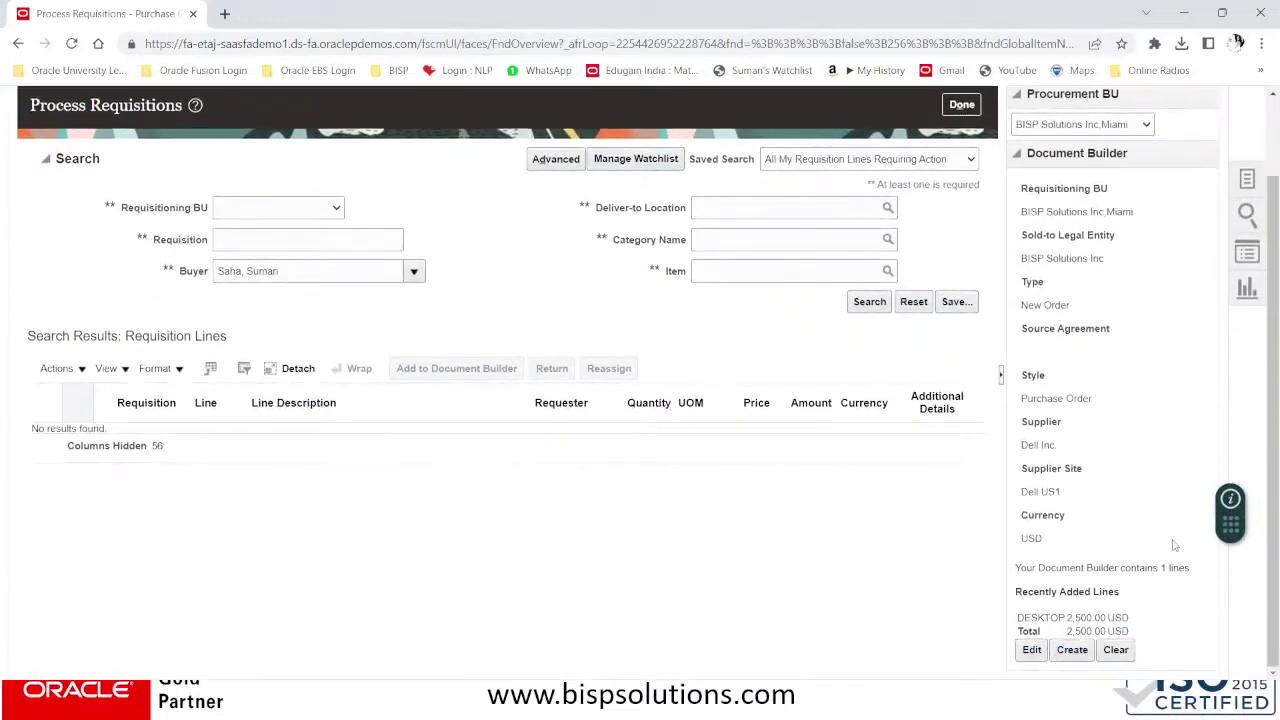
{"action": "left_click", "coordinate": [1075, 649]}
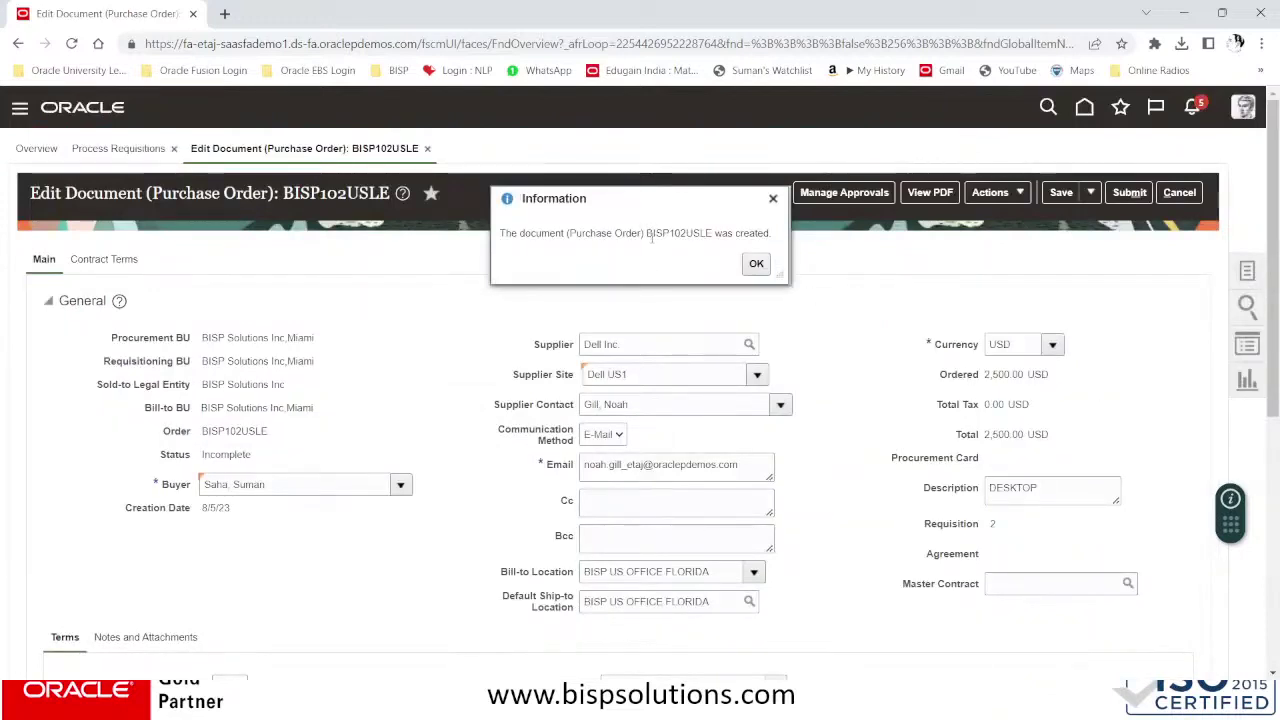
{"action": "left_click_drag", "start_coordinate": [653, 233], "coordinate": [701, 247]}
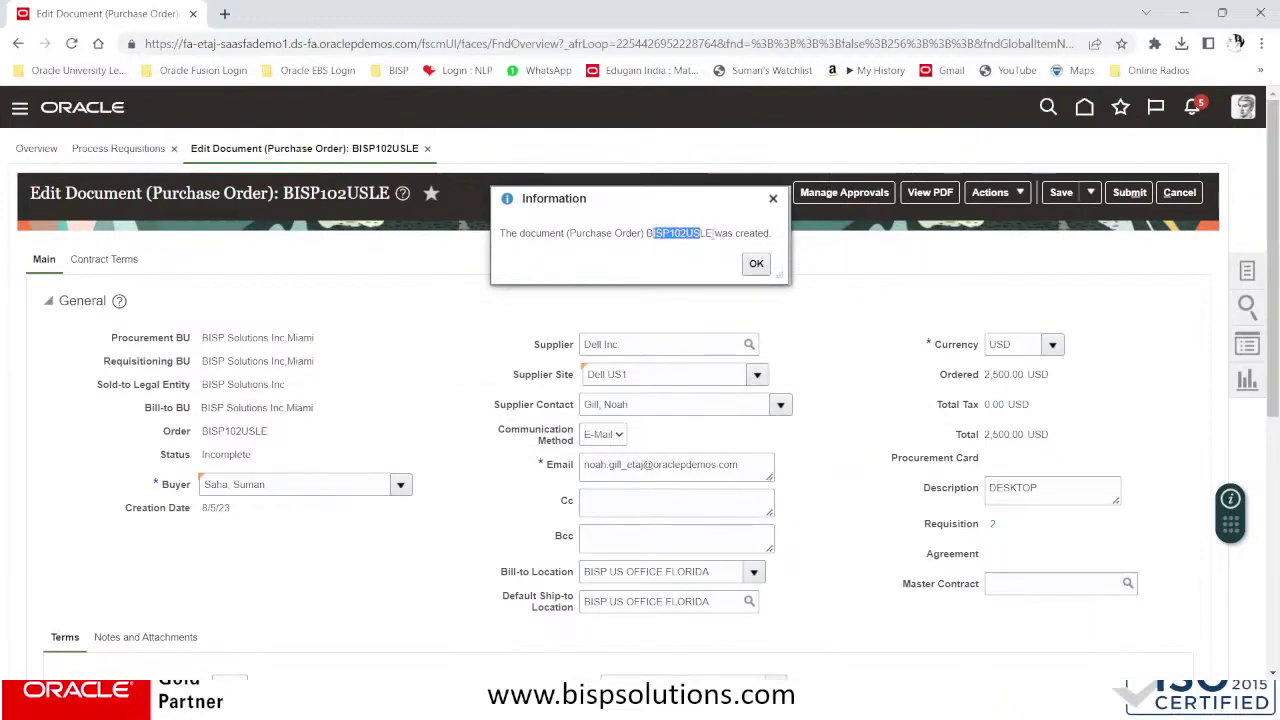
{"action": "left_click_drag", "start_coordinate": [714, 233], "coordinate": [645, 233]}
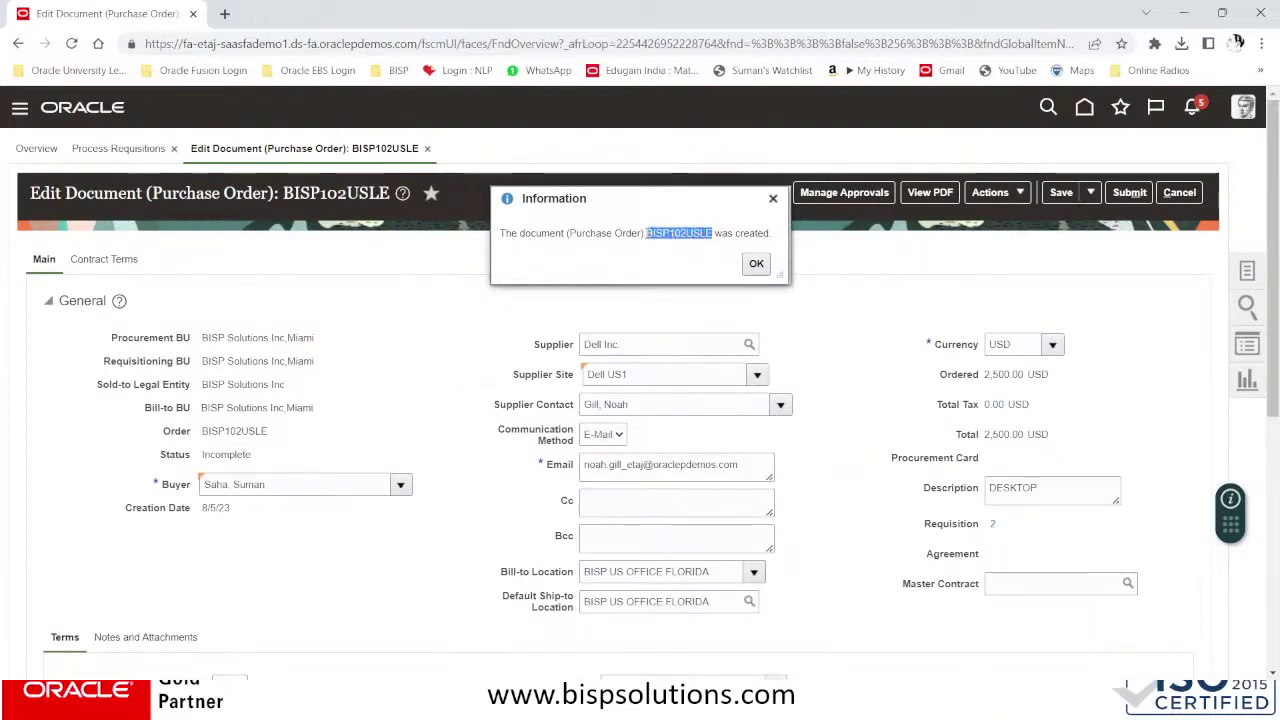
{"action": "left_click", "coordinate": [756, 265]}
- Review the new purchase order's header, including its order number, supplier, ordered amount, description and terms
{"action": "scroll", "coordinate": [457, 323], "scroll_direction": "down", "scroll_amount": 1}
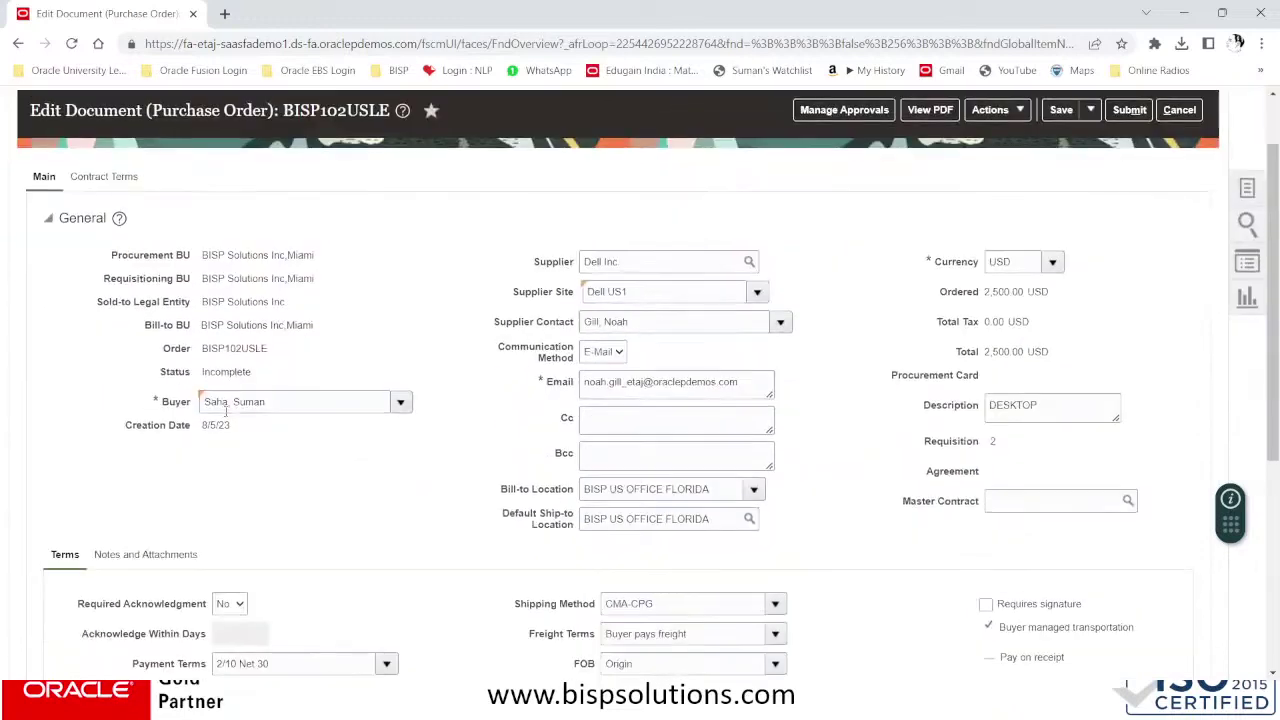
{"action": "left_click_drag", "start_coordinate": [201, 347], "coordinate": [268, 349]}
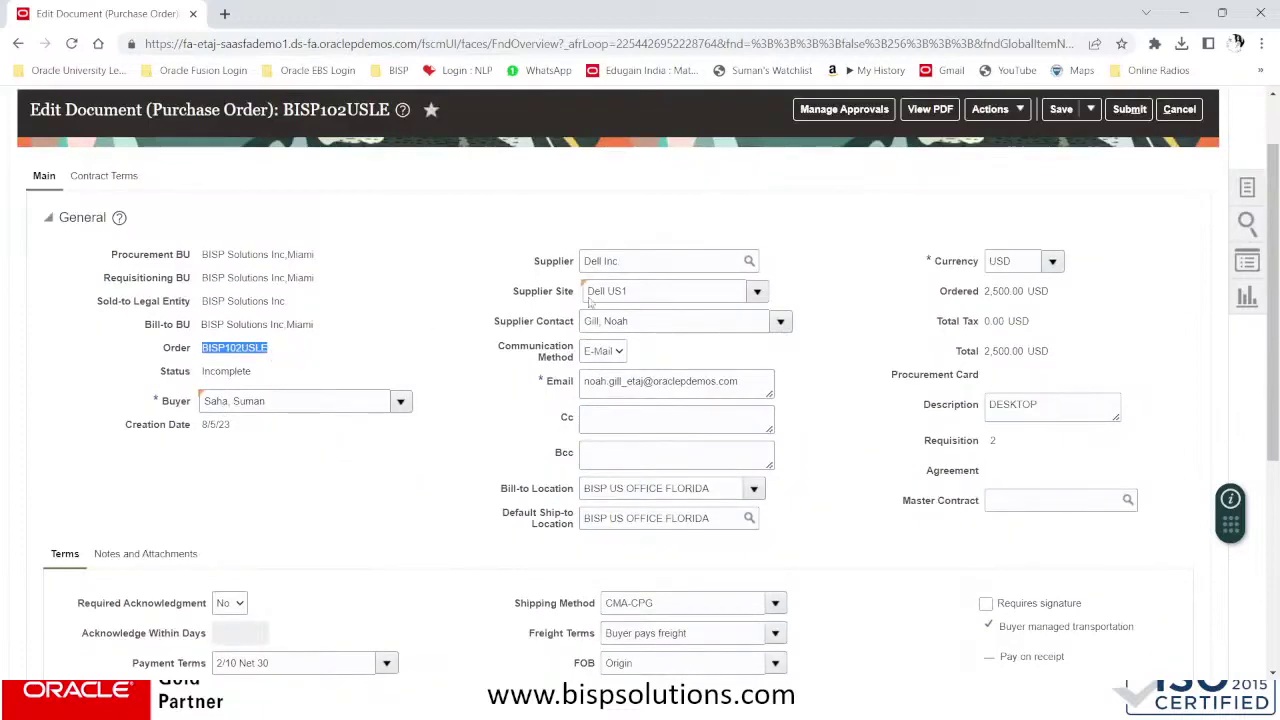
{"action": "triple_click", "coordinate": [642, 260]}
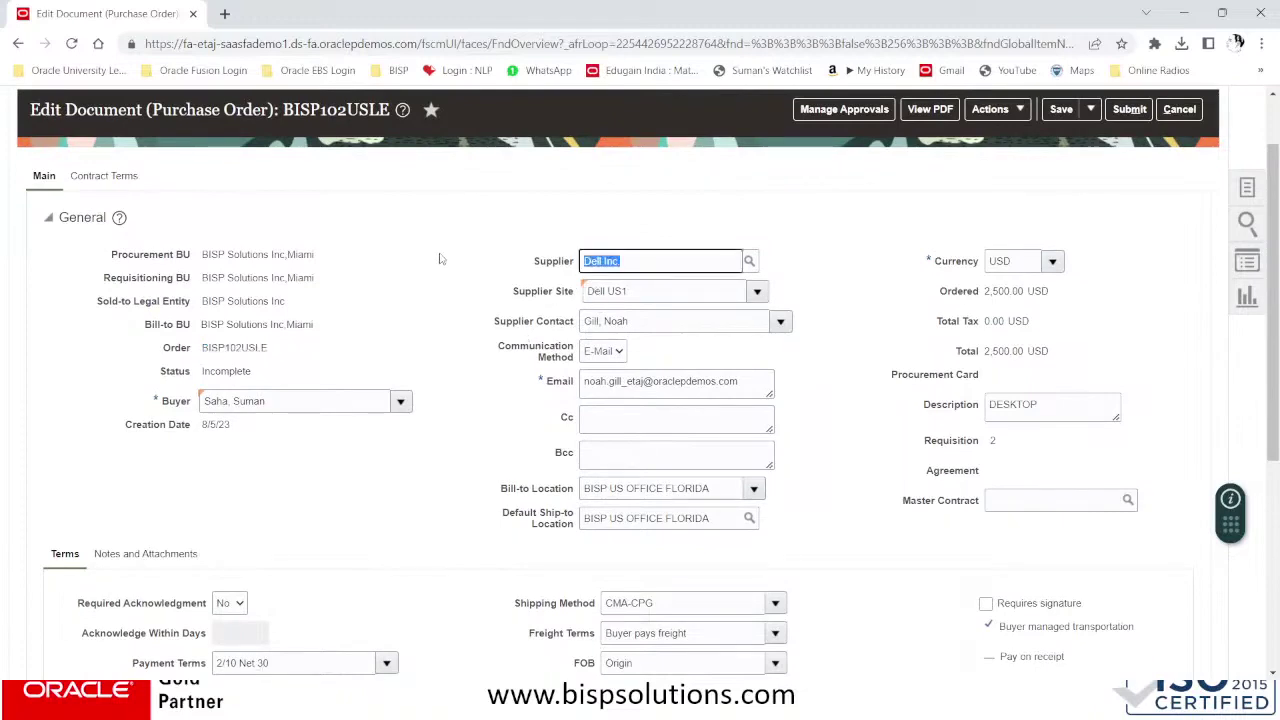
{"action": "scroll", "coordinate": [1125, 108], "scroll_direction": "down", "scroll_amount": 2}
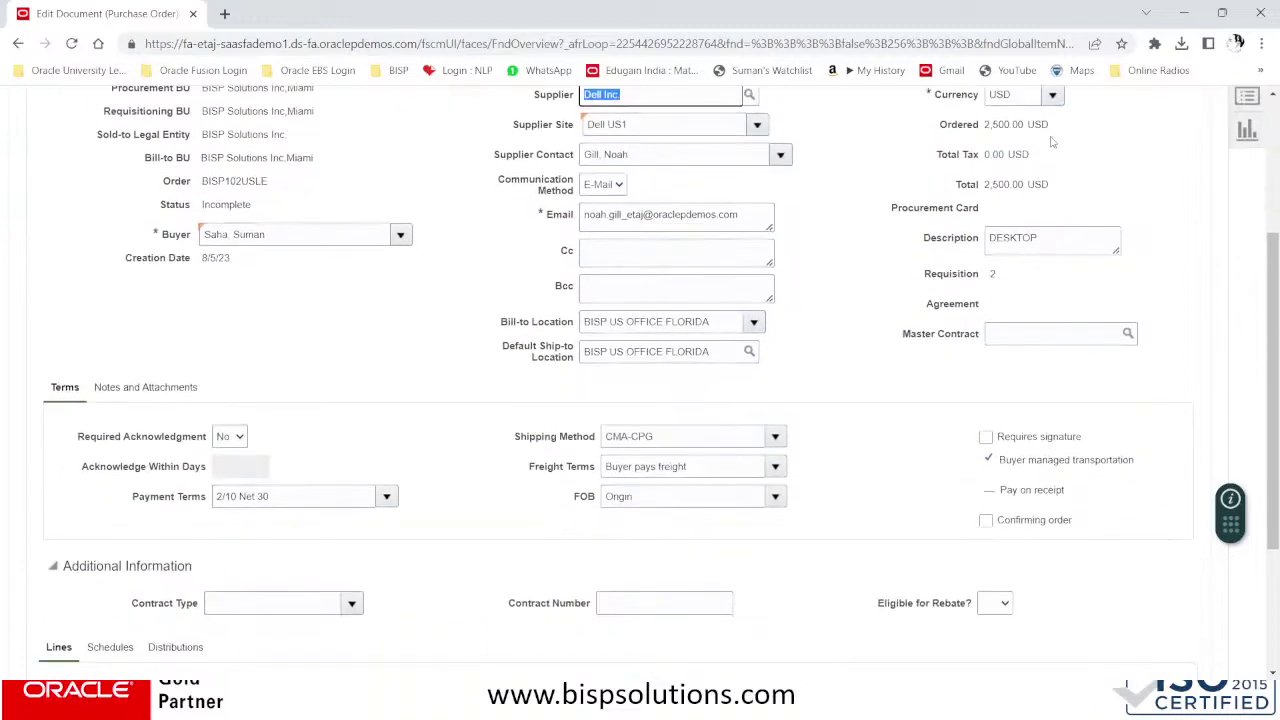
{"action": "scroll", "coordinate": [1055, 143], "scroll_direction": "up", "scroll_amount": 1}
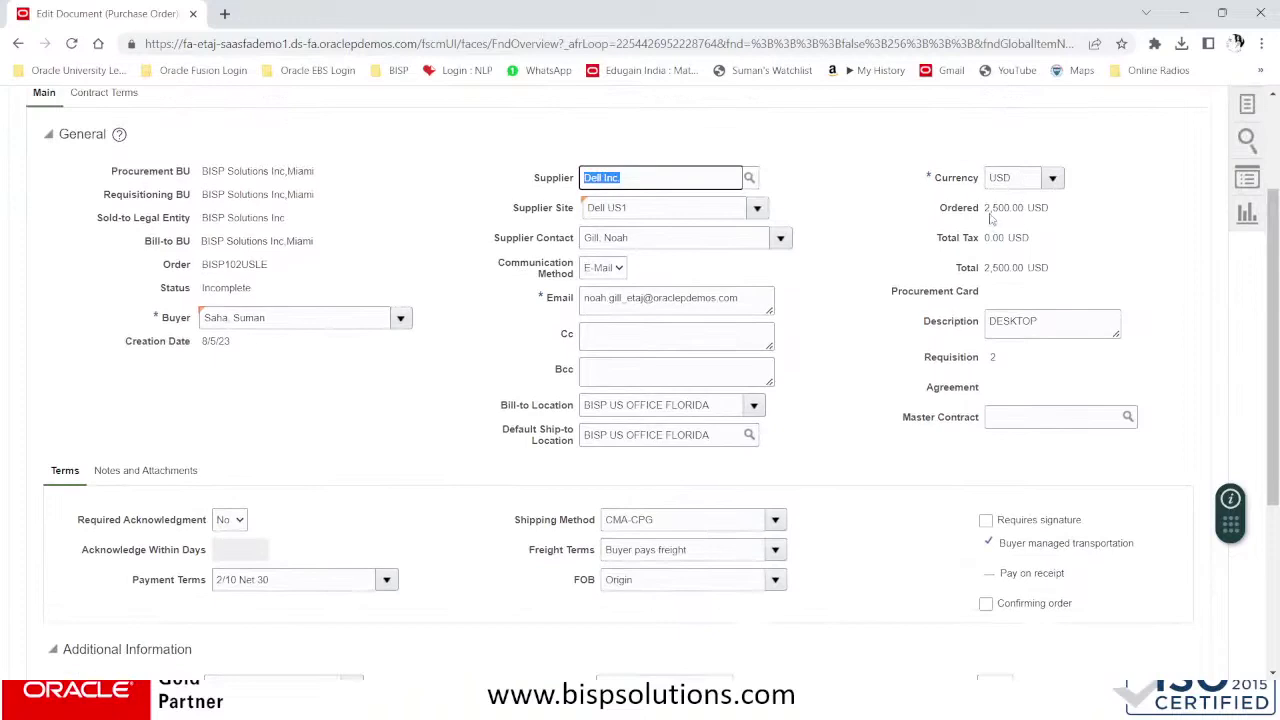
{"action": "left_click_drag", "start_coordinate": [986, 207], "coordinate": [1025, 207]}
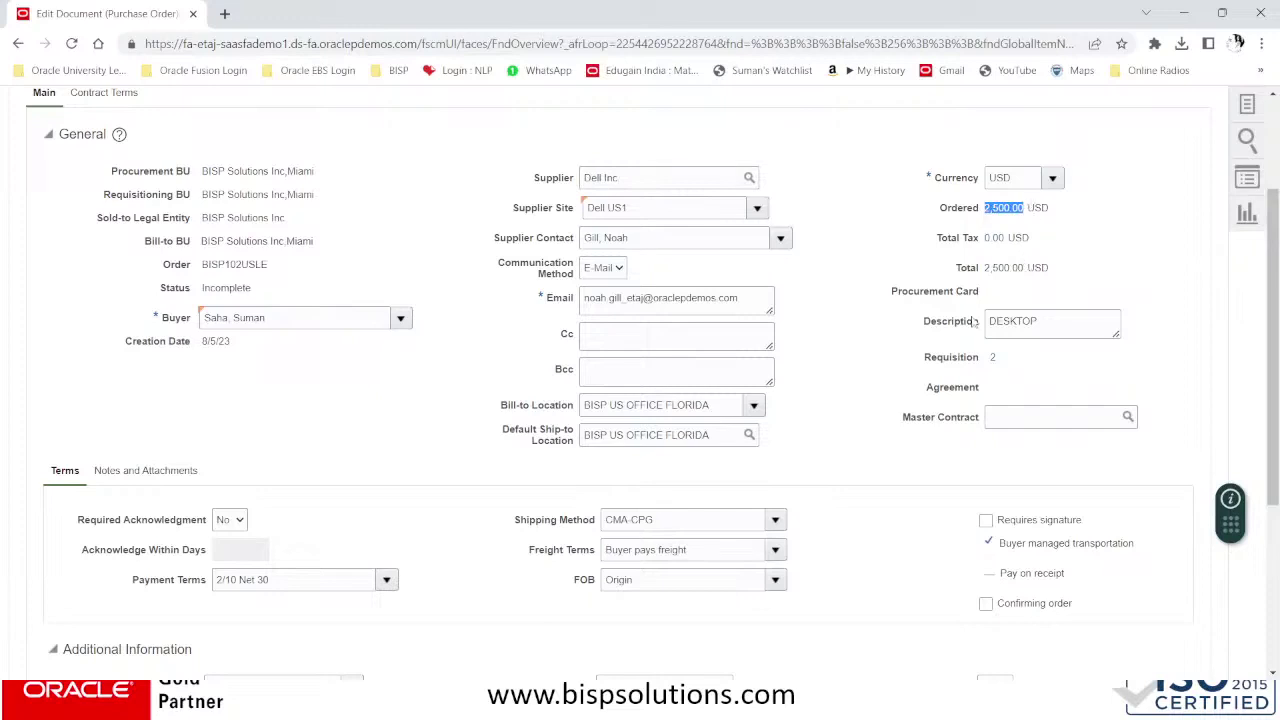
{"action": "scroll", "coordinate": [972, 321], "scroll_direction": "down", "scroll_amount": 1}
{"action": "double_click", "coordinate": [1077, 241]}
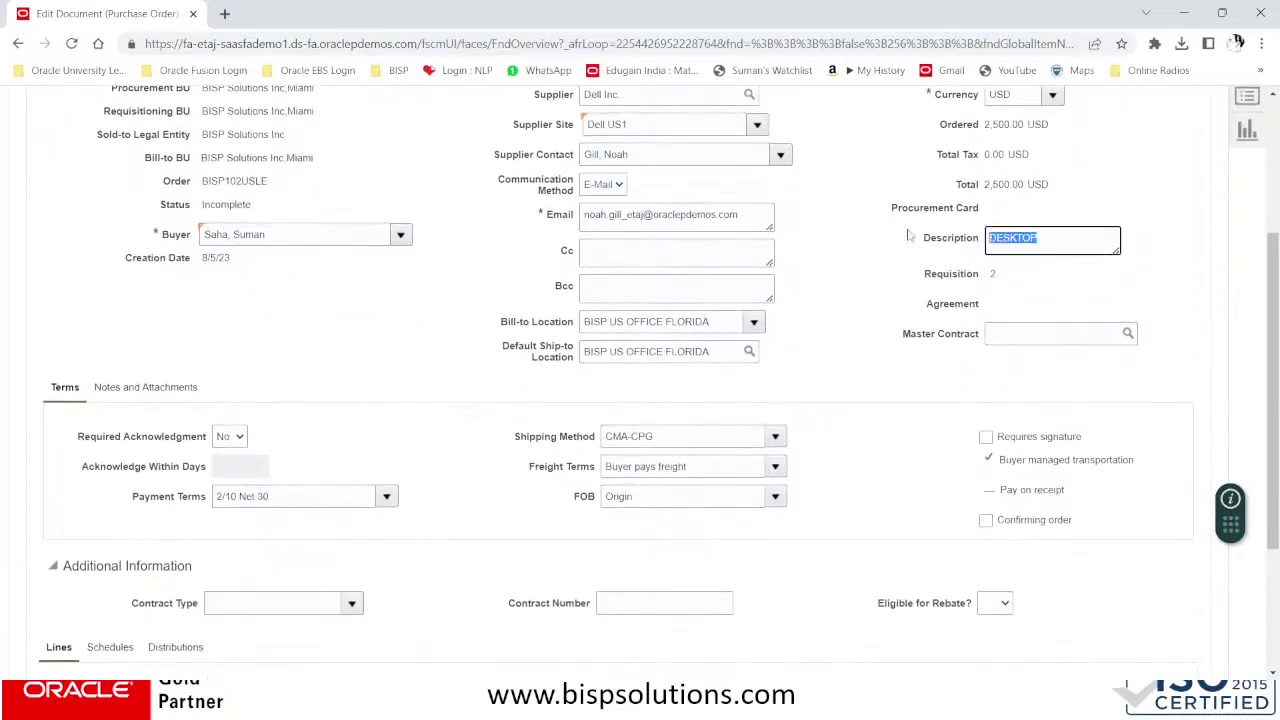
{"action": "scroll", "coordinate": [966, 266], "scroll_direction": "down", "scroll_amount": 1}
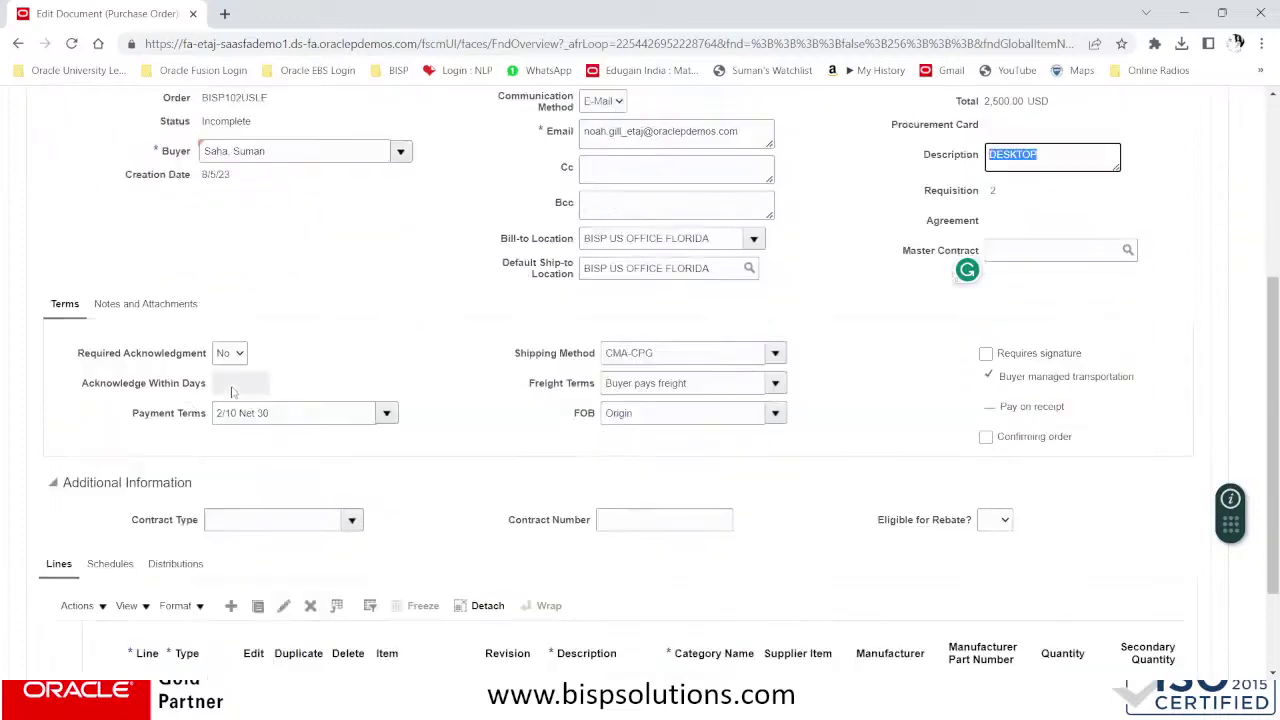
- Set the supplier item of the order's DESKTOP line to Desktop
{"action": "scroll", "coordinate": [613, 398], "scroll_direction": "down", "scroll_amount": 2}
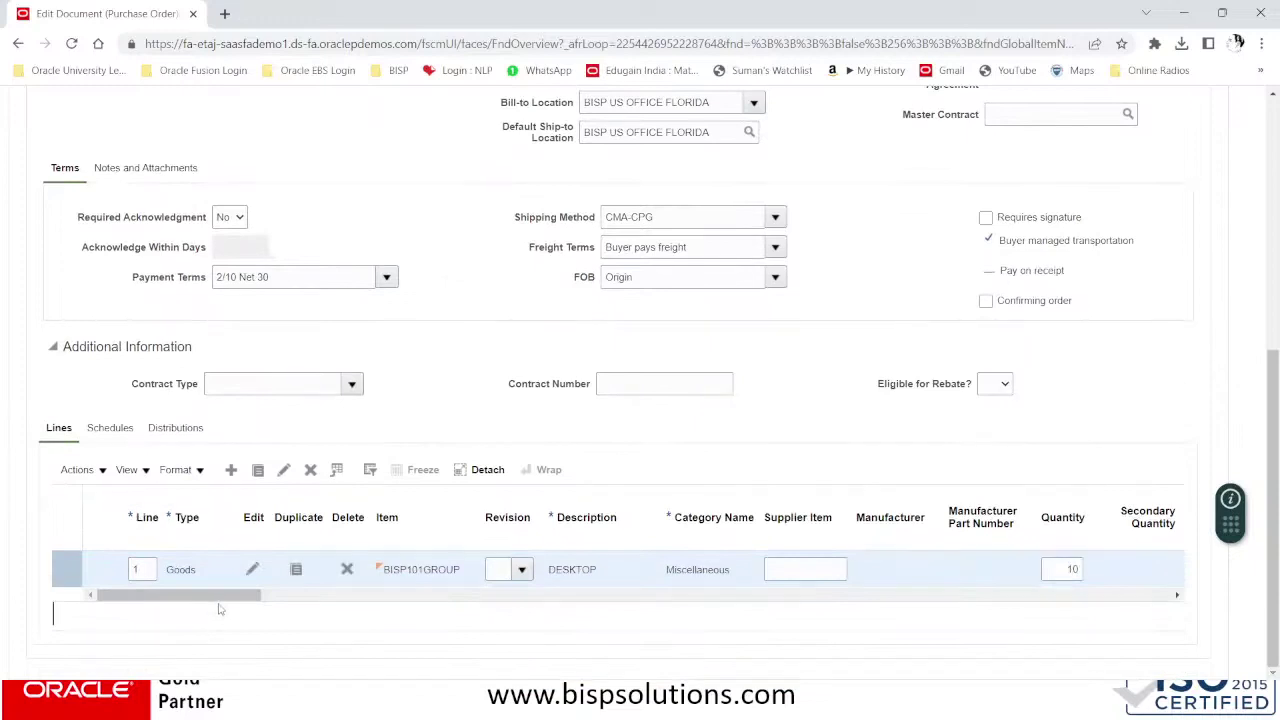
{"action": "left_click_drag", "start_coordinate": [226, 600], "coordinate": [290, 602]}
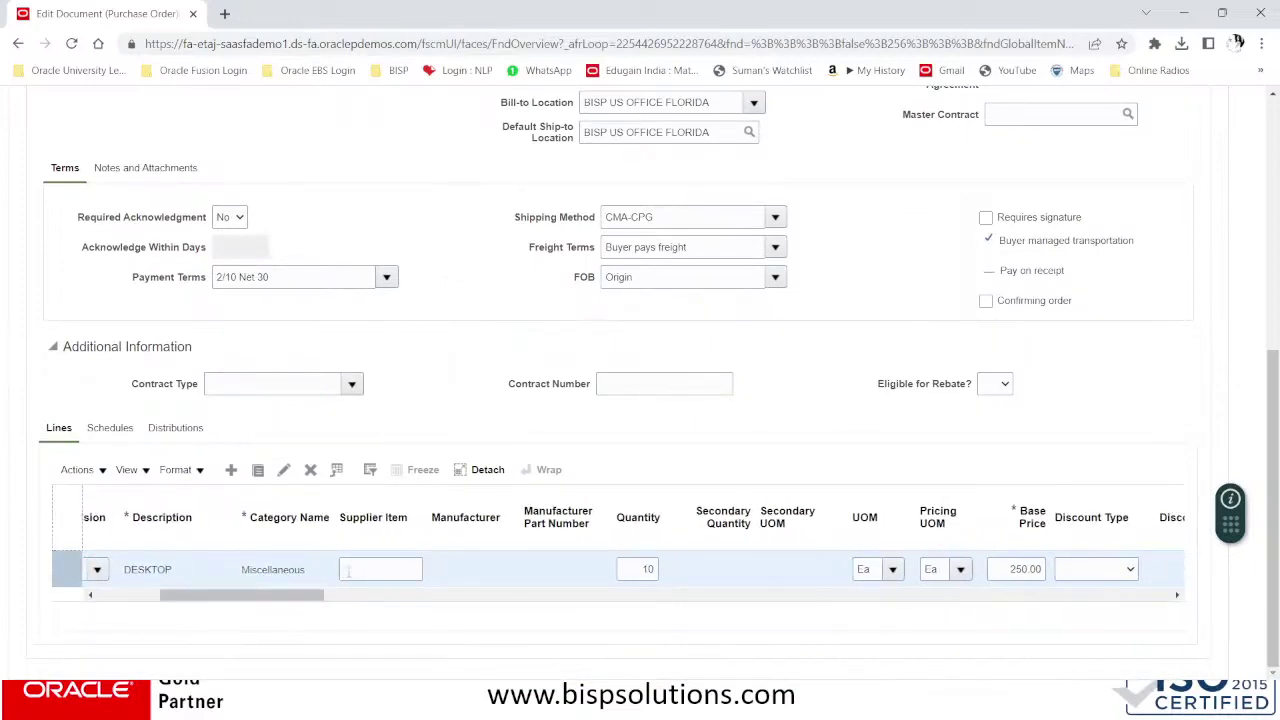
{"action": "left_click", "coordinate": [380, 569]}
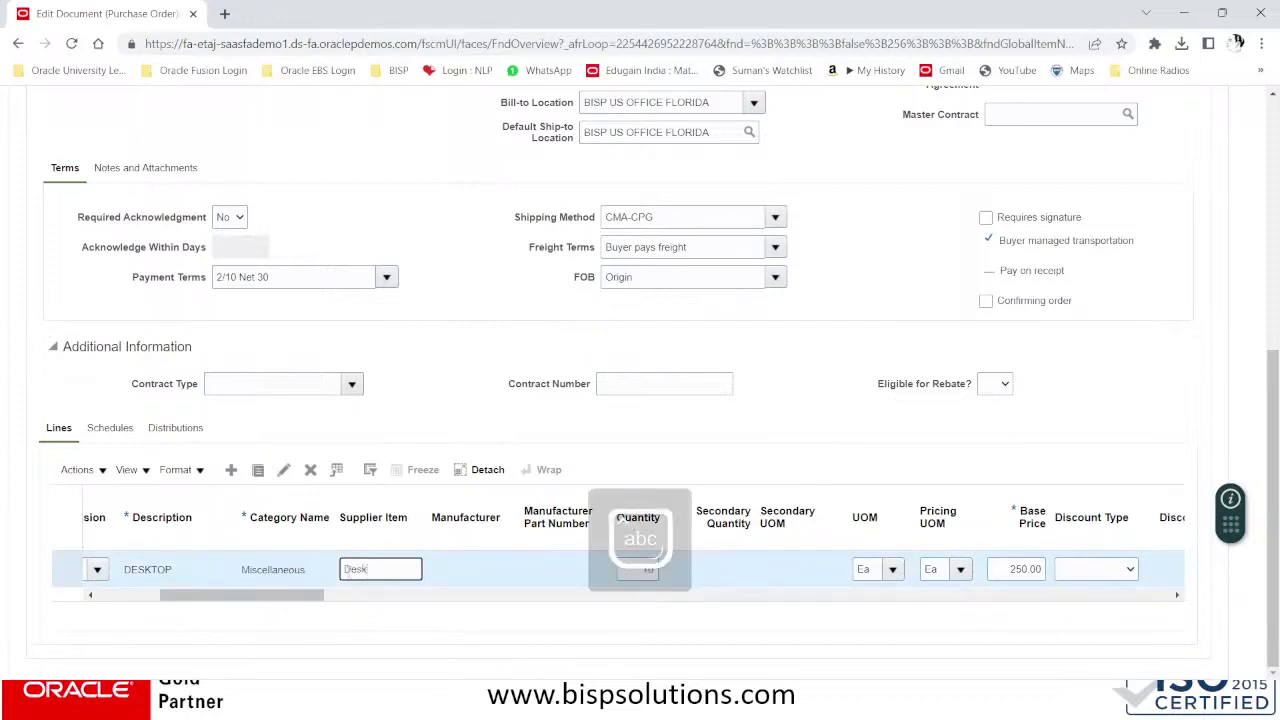
{"action": "key", "text": "Tab"}
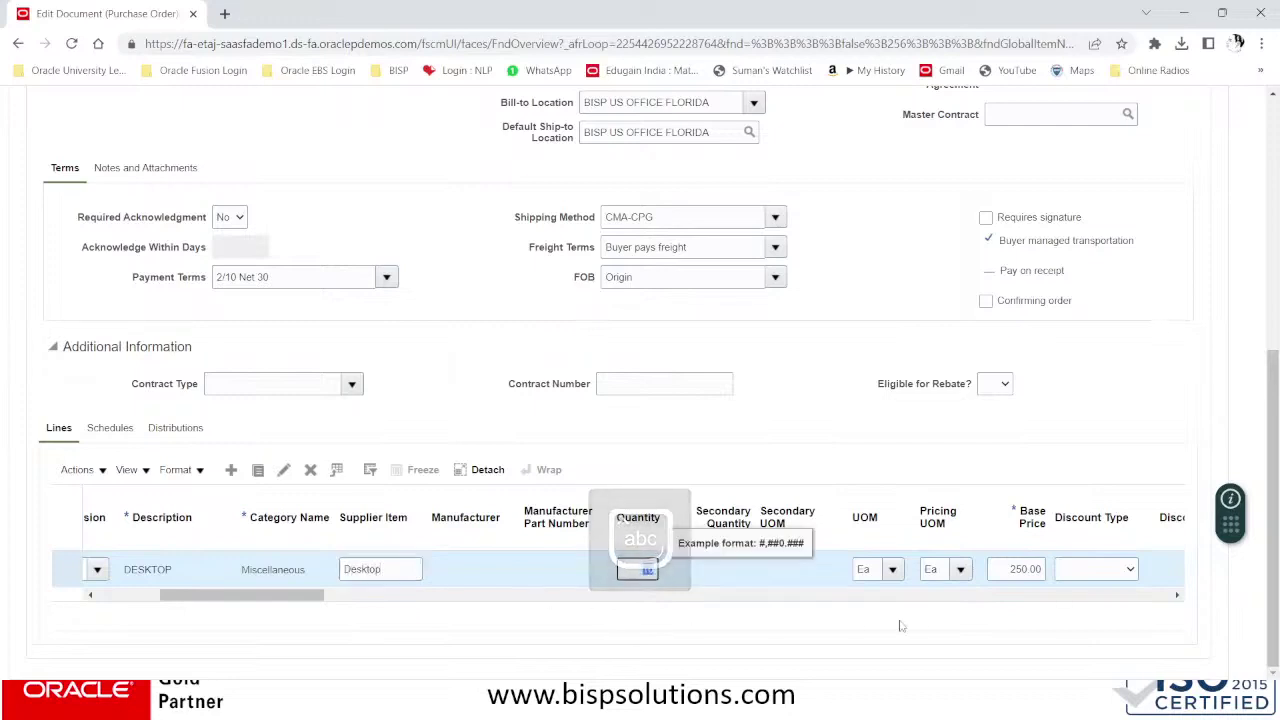
{"action": "key", "text": "Tab"}
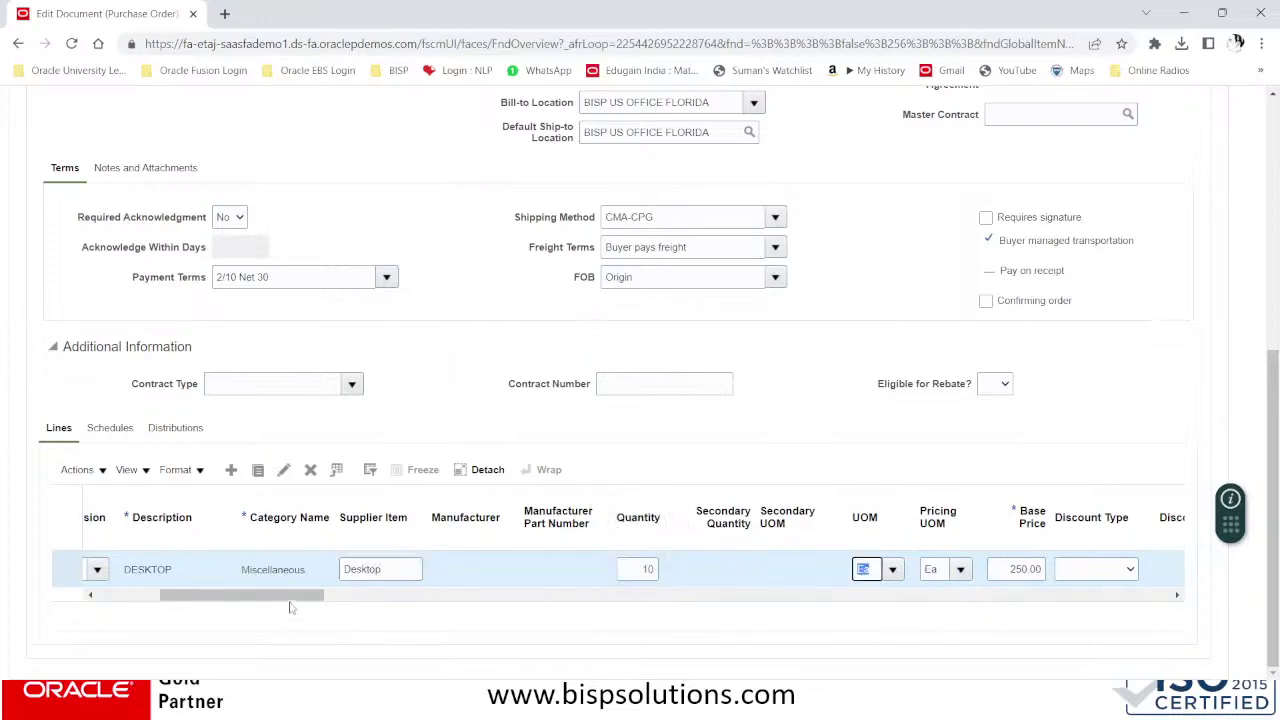
{"action": "left_click_drag", "start_coordinate": [293, 597], "coordinate": [407, 609]}
{"action": "left_click", "coordinate": [340, 569]}
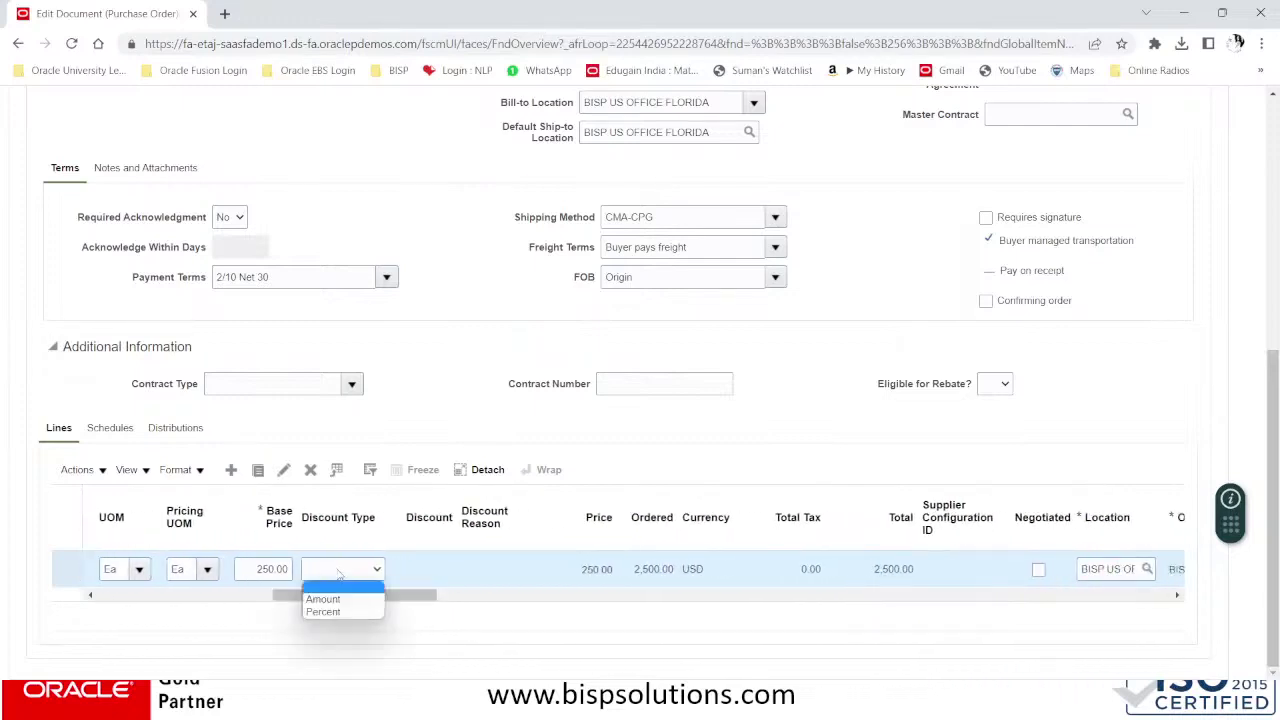
{"action": "left_click", "coordinate": [340, 571]}
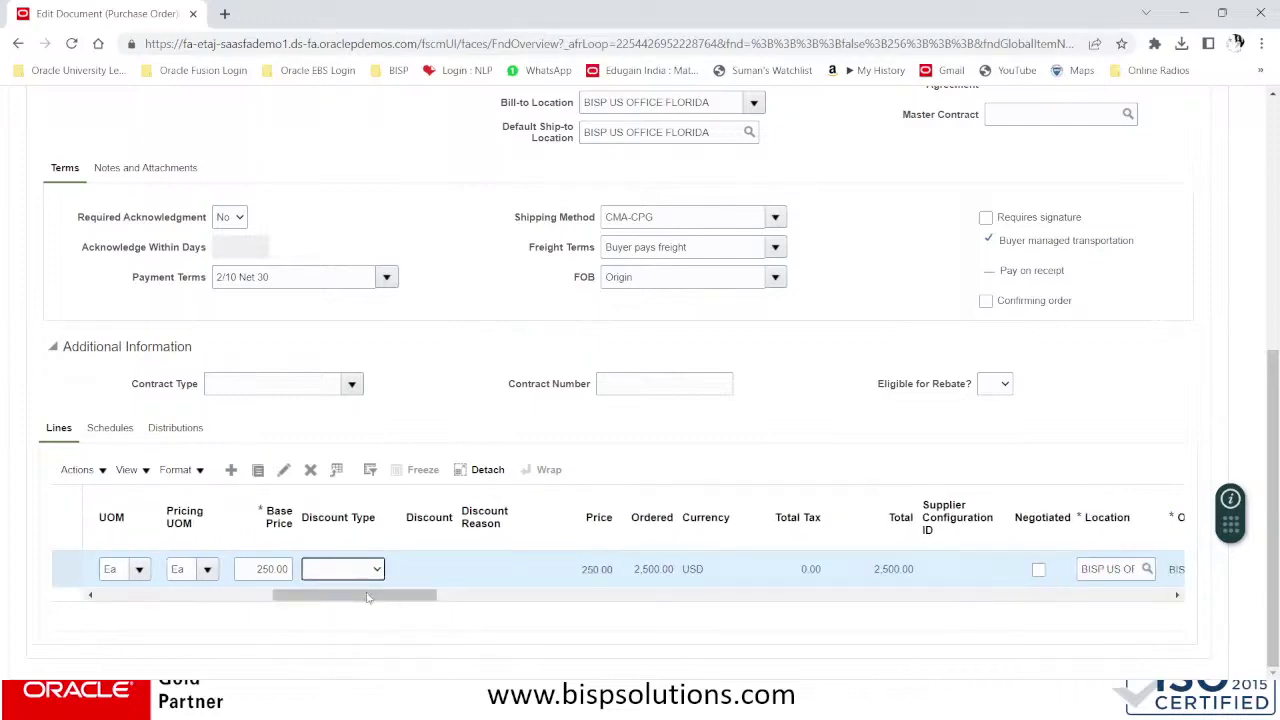
- Set the requested ship date of the DESKTOP order line to 8/5/23
{"action": "left_click_drag", "start_coordinate": [367, 597], "coordinate": [526, 598]}
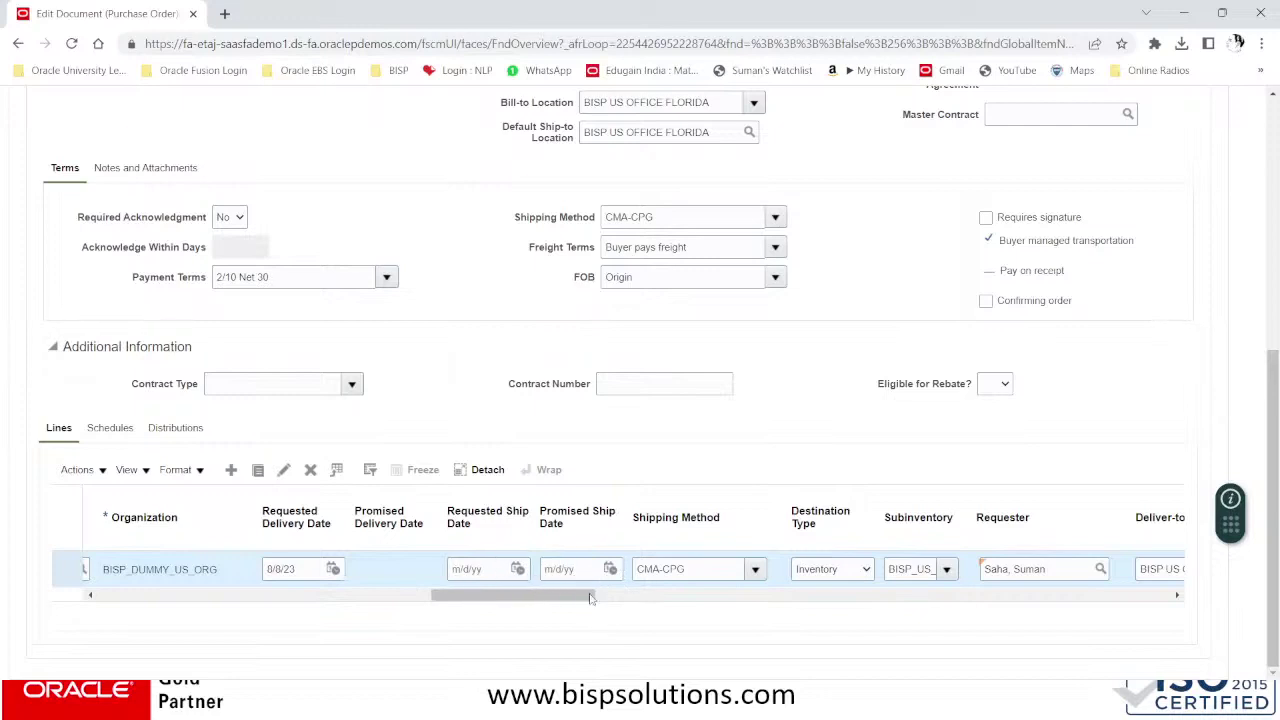
{"action": "left_click", "coordinate": [519, 569]}
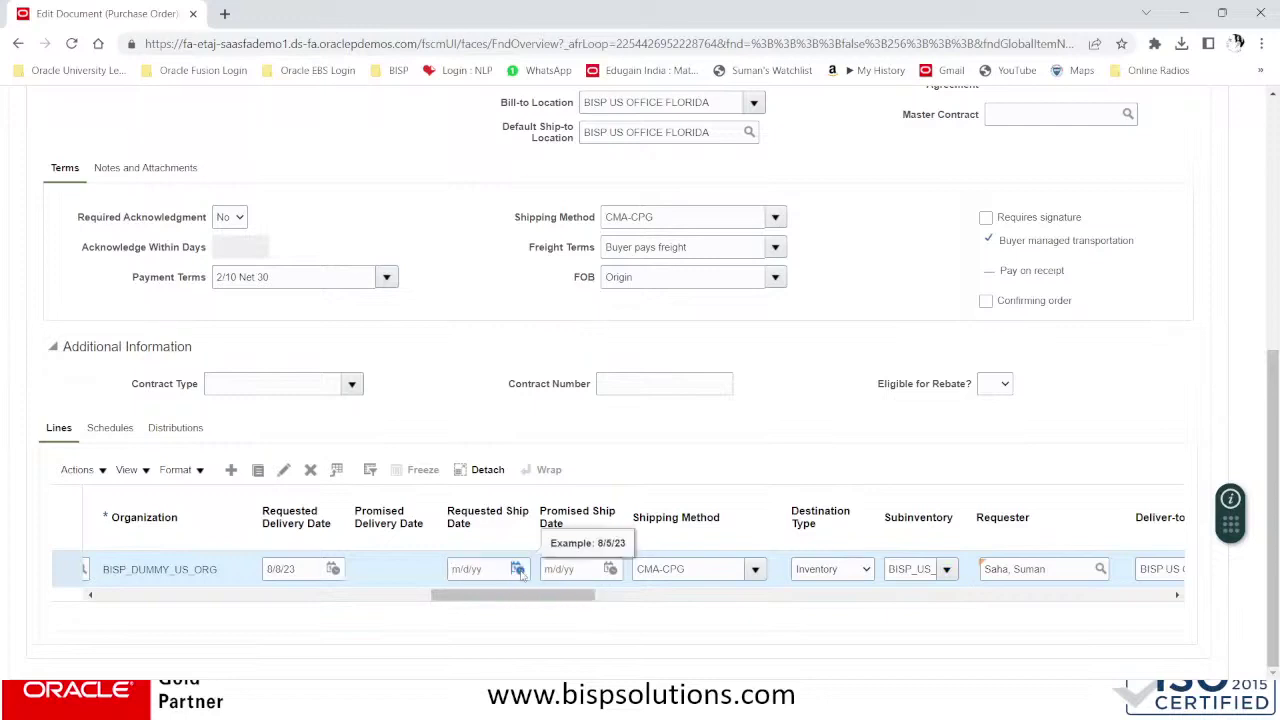
{"action": "left_click", "coordinate": [706, 434]}
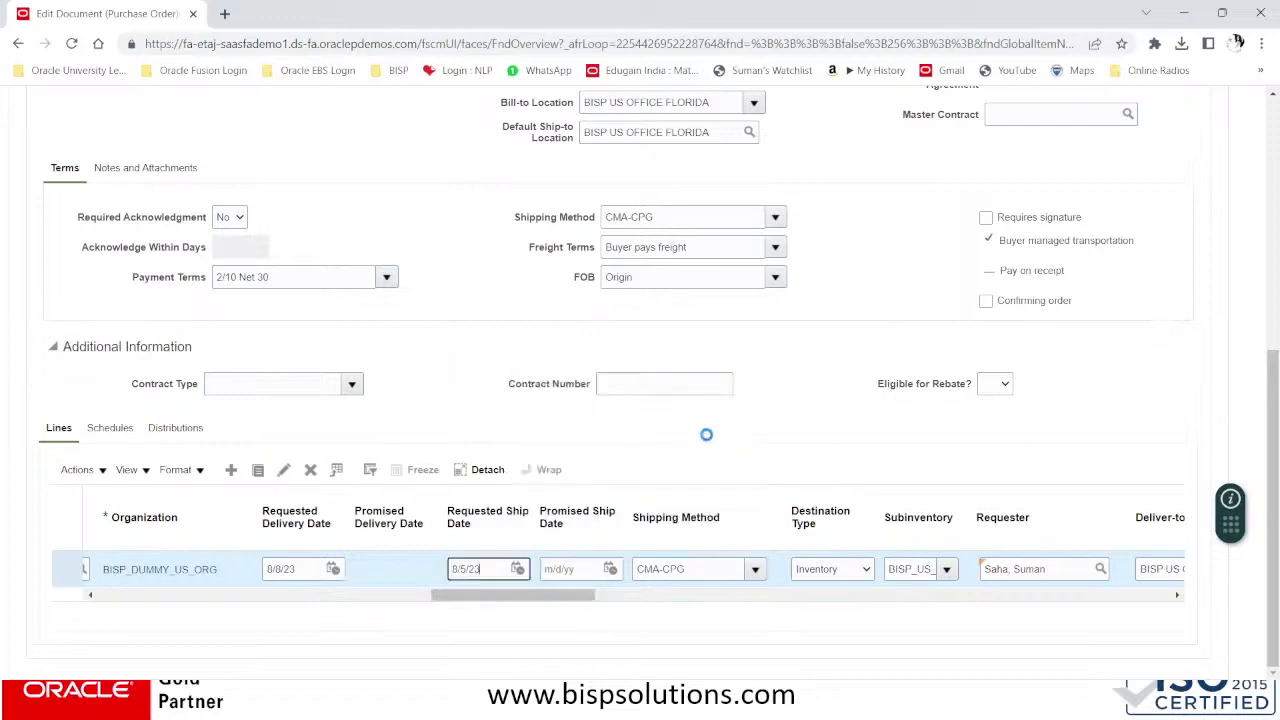
- Set the DESKTOP order line's shipping method to DHL and its destination type to Inventory
{"action": "left_click", "coordinate": [541, 596]}
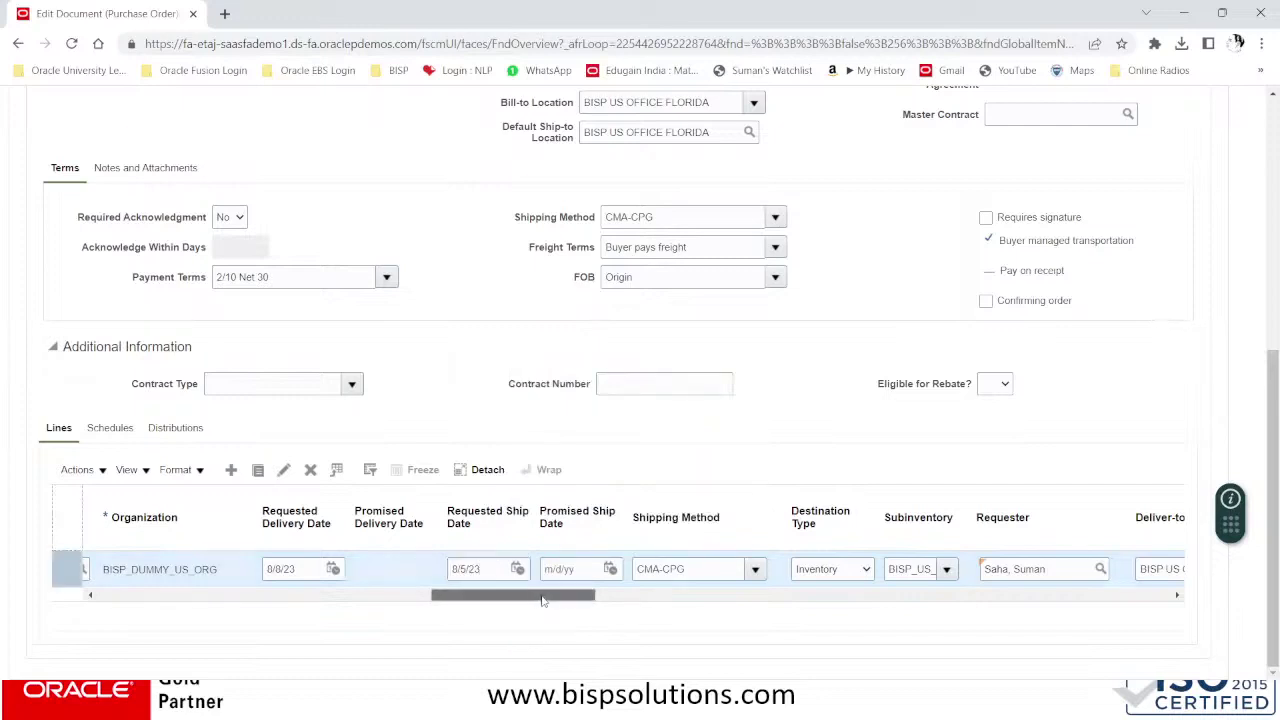
{"action": "left_click_drag", "start_coordinate": [541, 597], "coordinate": [571, 597]}
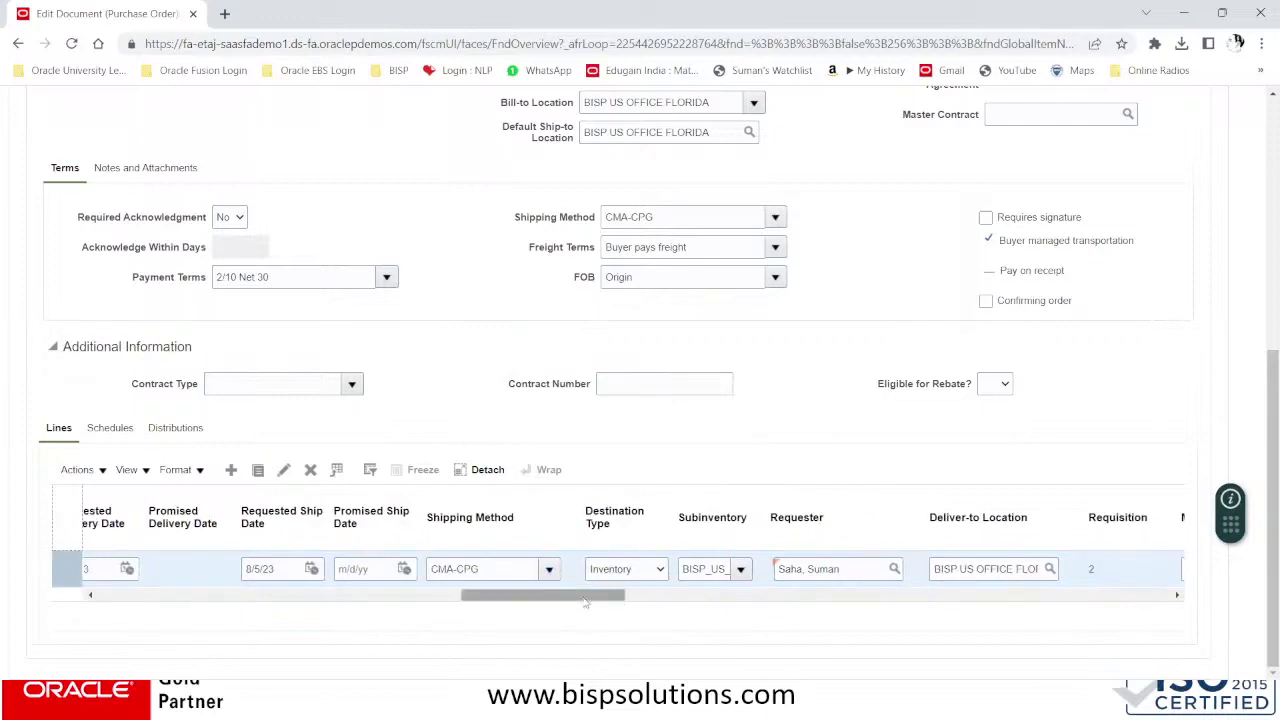
{"action": "left_click_drag", "start_coordinate": [564, 601], "coordinate": [566, 601]}
{"action": "left_click", "coordinate": [460, 569]}
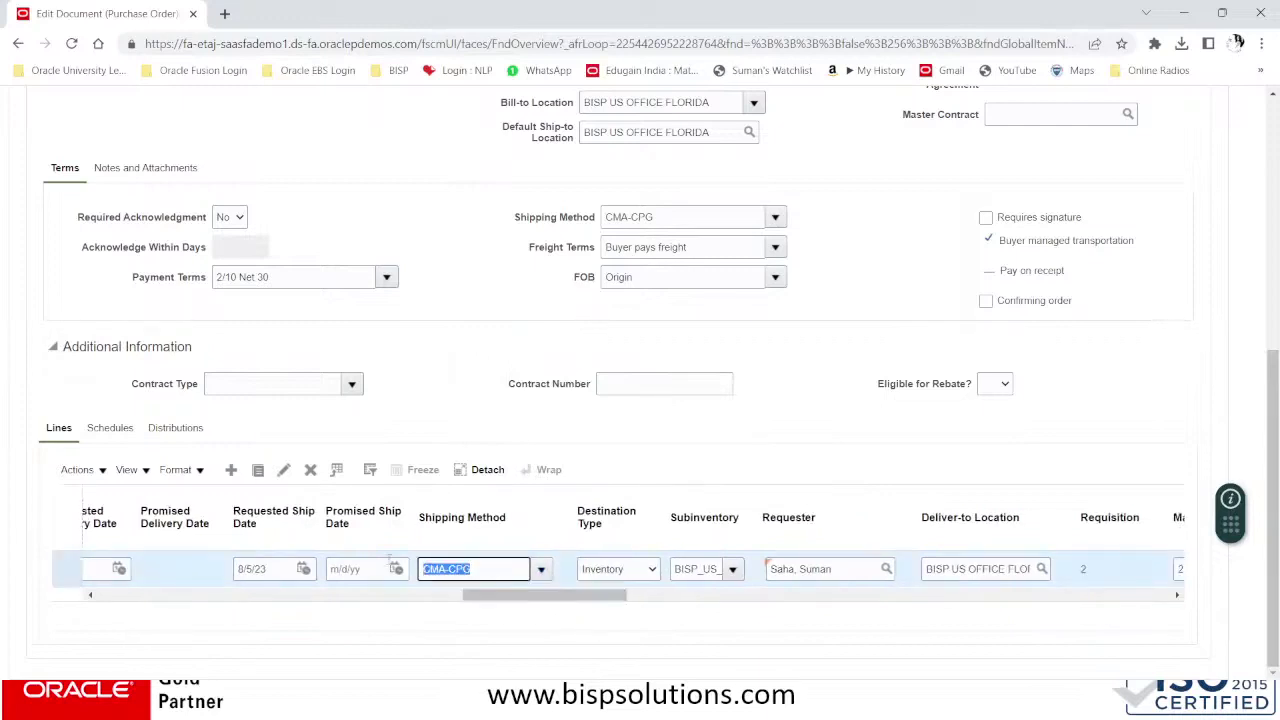
{"action": "type", "text": "chl"}
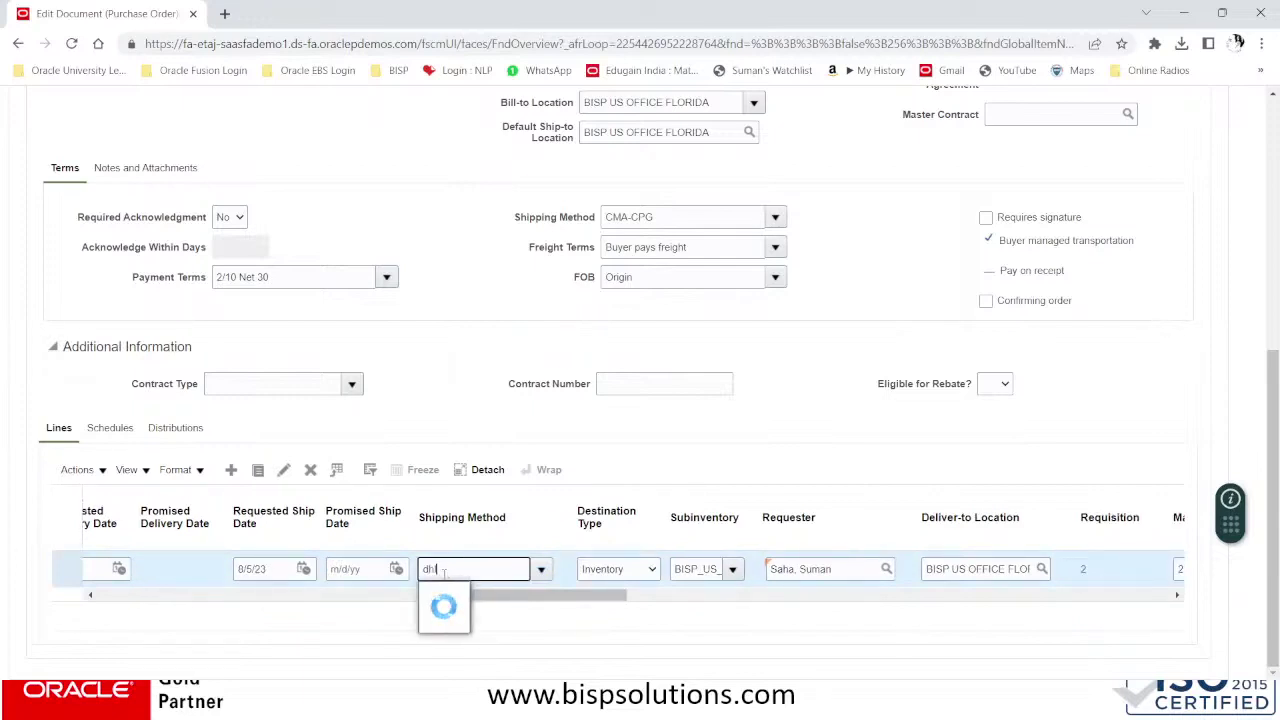
{"action": "left_click", "coordinate": [453, 462]}
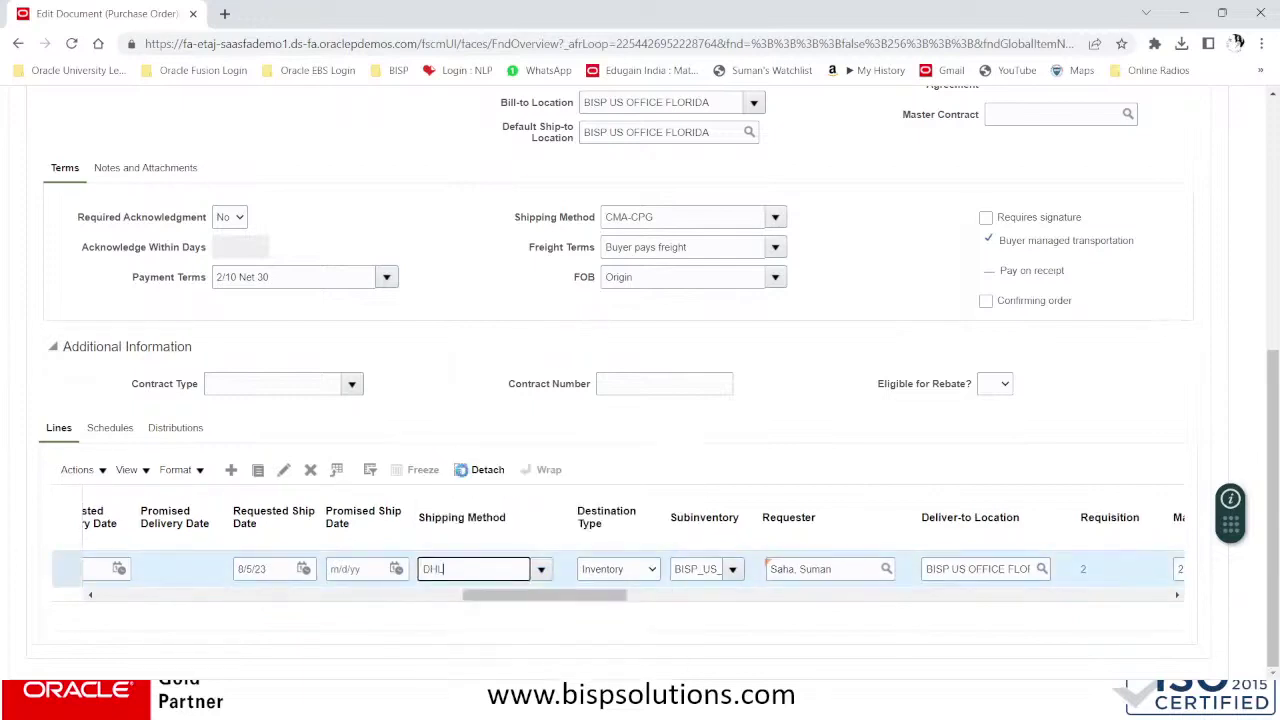
{"action": "left_click", "coordinate": [618, 569]}
{"action": "left_click", "coordinate": [621, 578]}
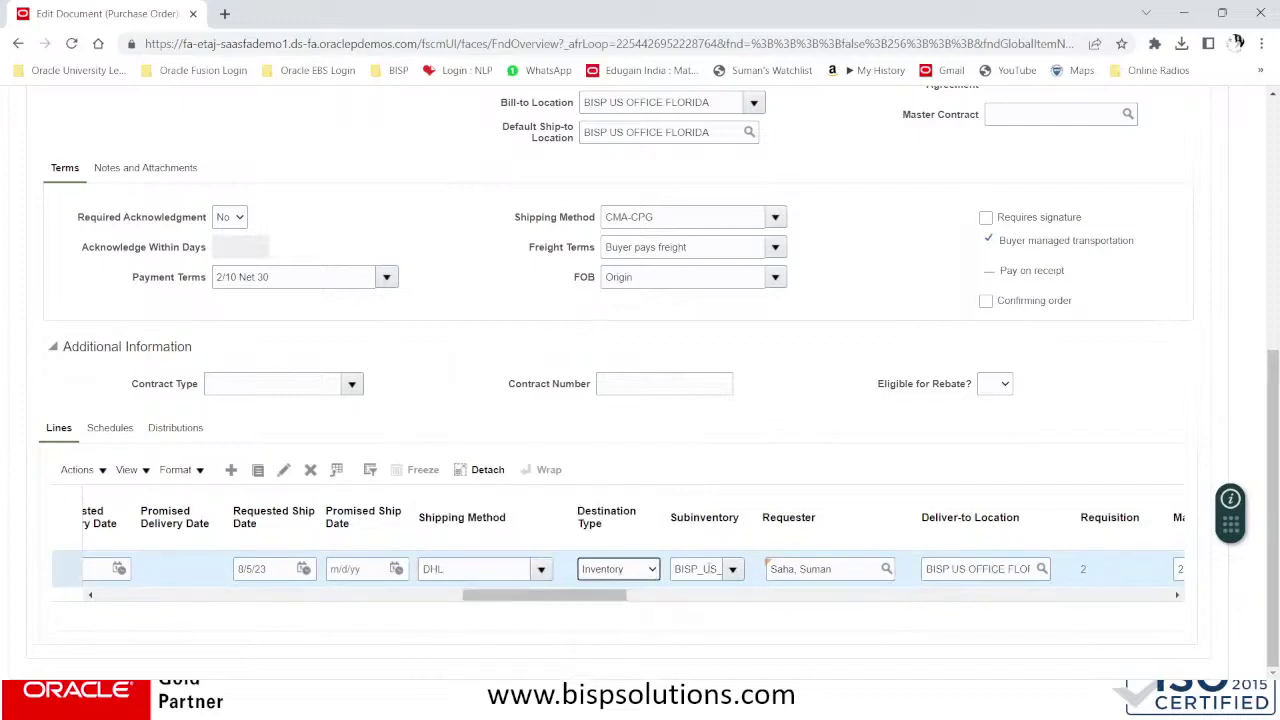
- Set the match approval level of the DESKTOP order line to 4 Way and look through the line's remaining columns
{"action": "left_click", "coordinate": [605, 597]}
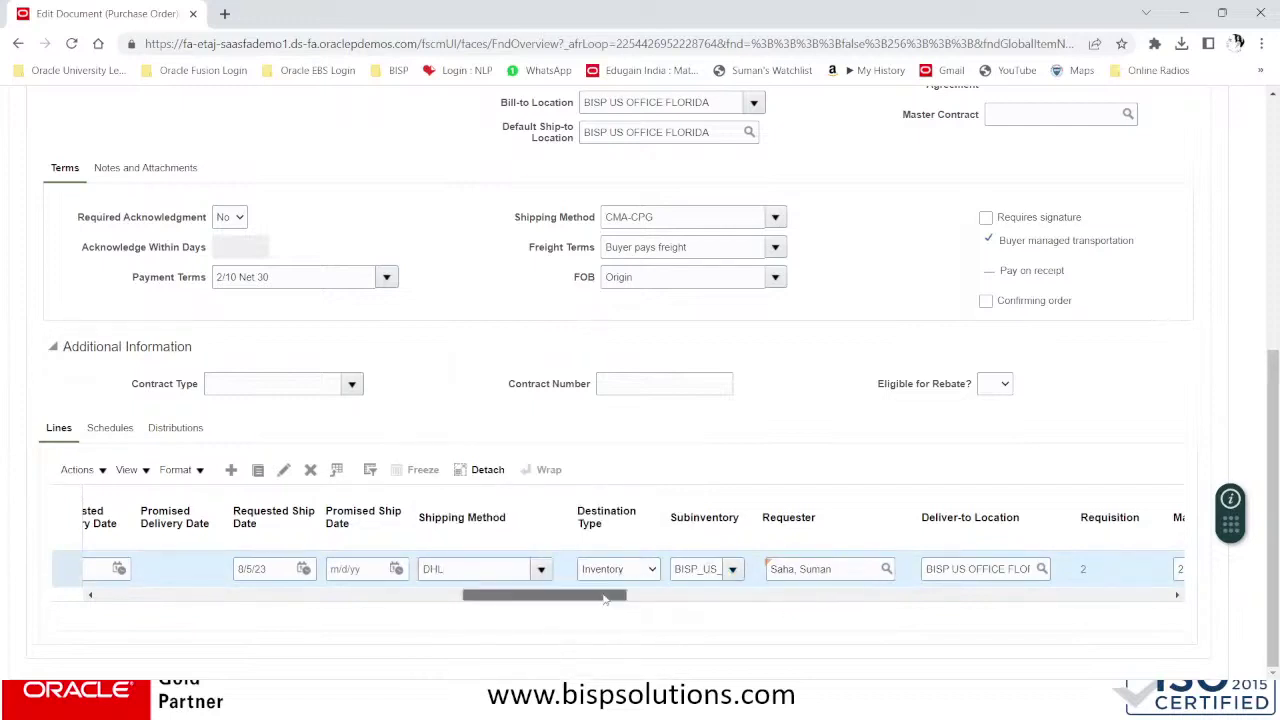
{"action": "left_click_drag", "start_coordinate": [605, 597], "coordinate": [672, 594]}
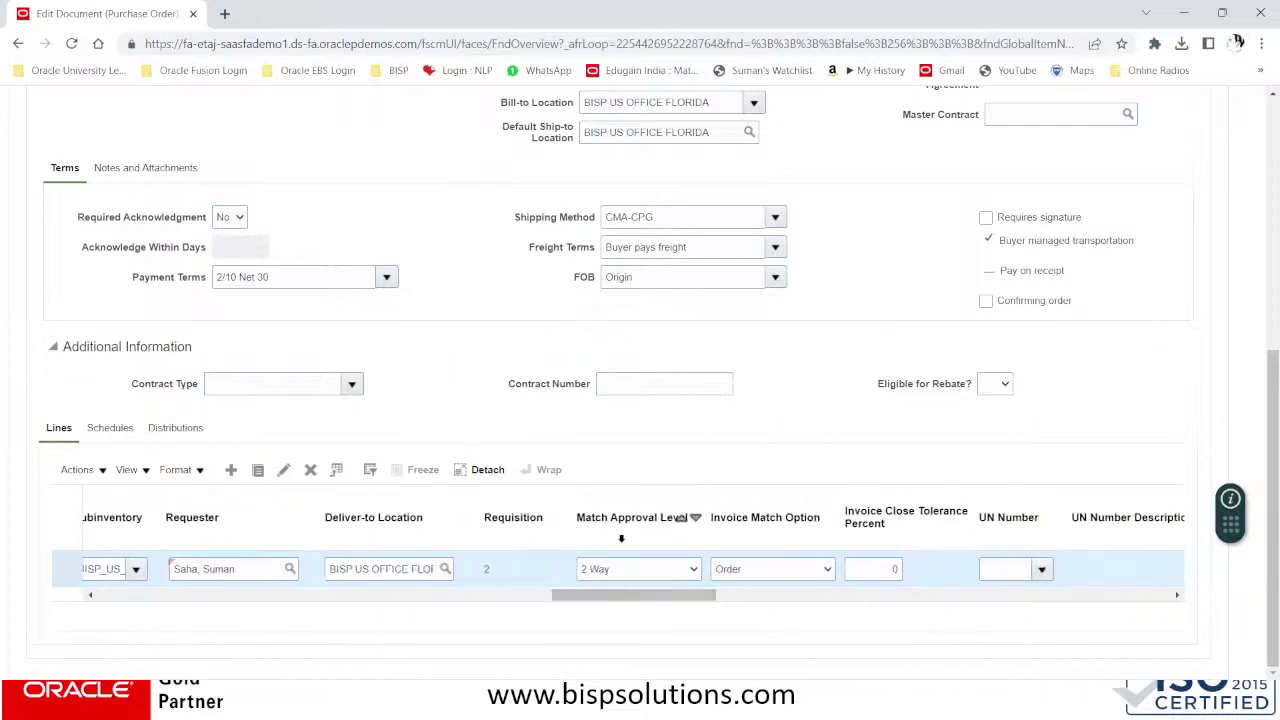
{"action": "left_click", "coordinate": [632, 570]}
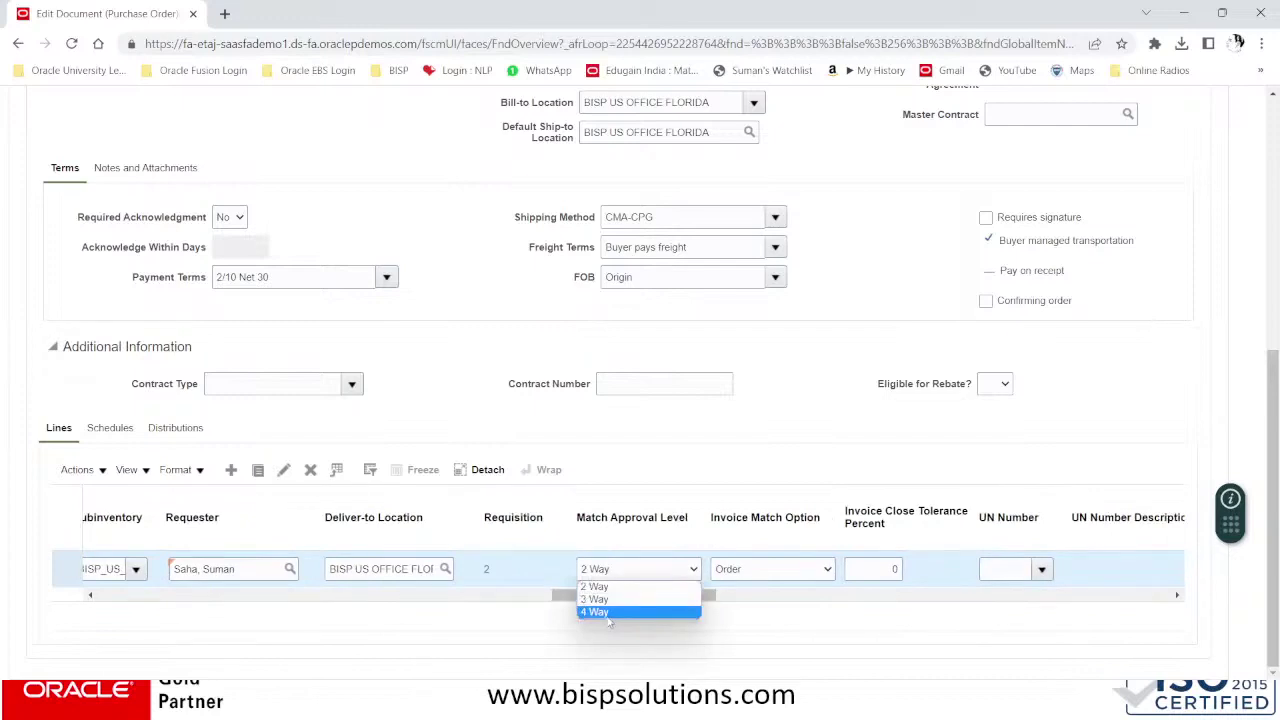
{"action": "left_click", "coordinate": [610, 612]}
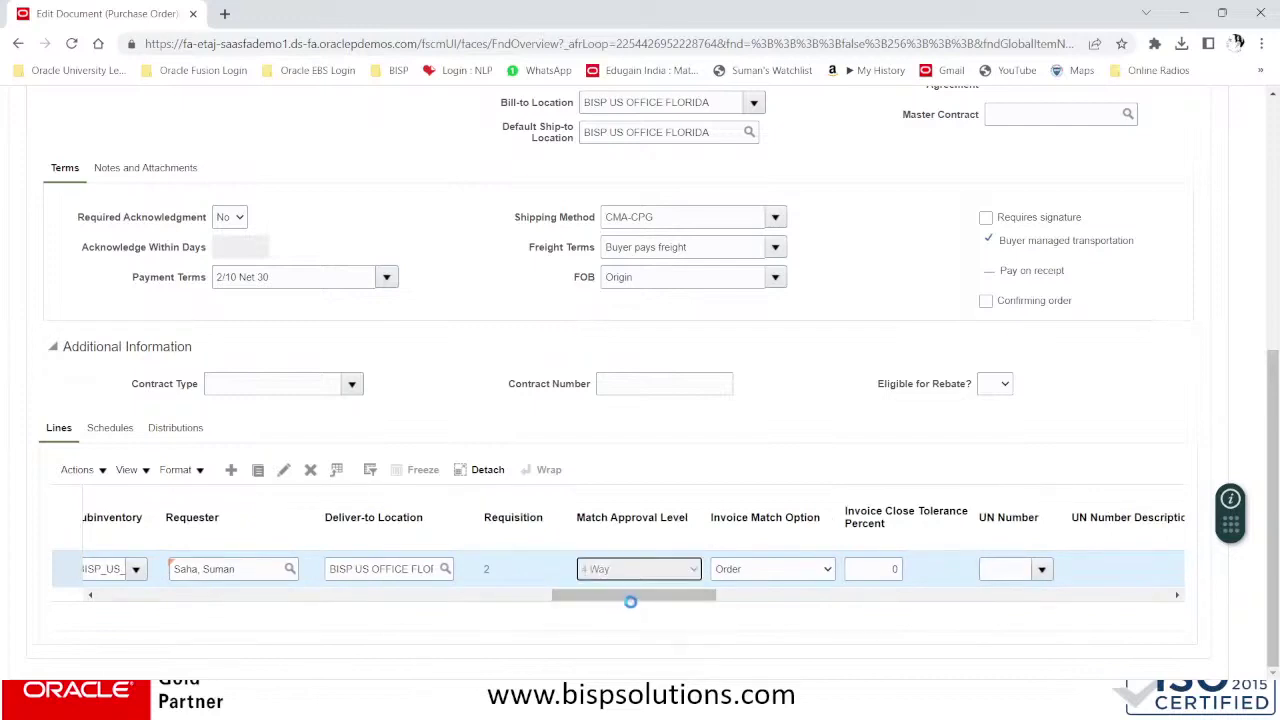
{"action": "left_click_drag", "start_coordinate": [641, 603], "coordinate": [1078, 602]}
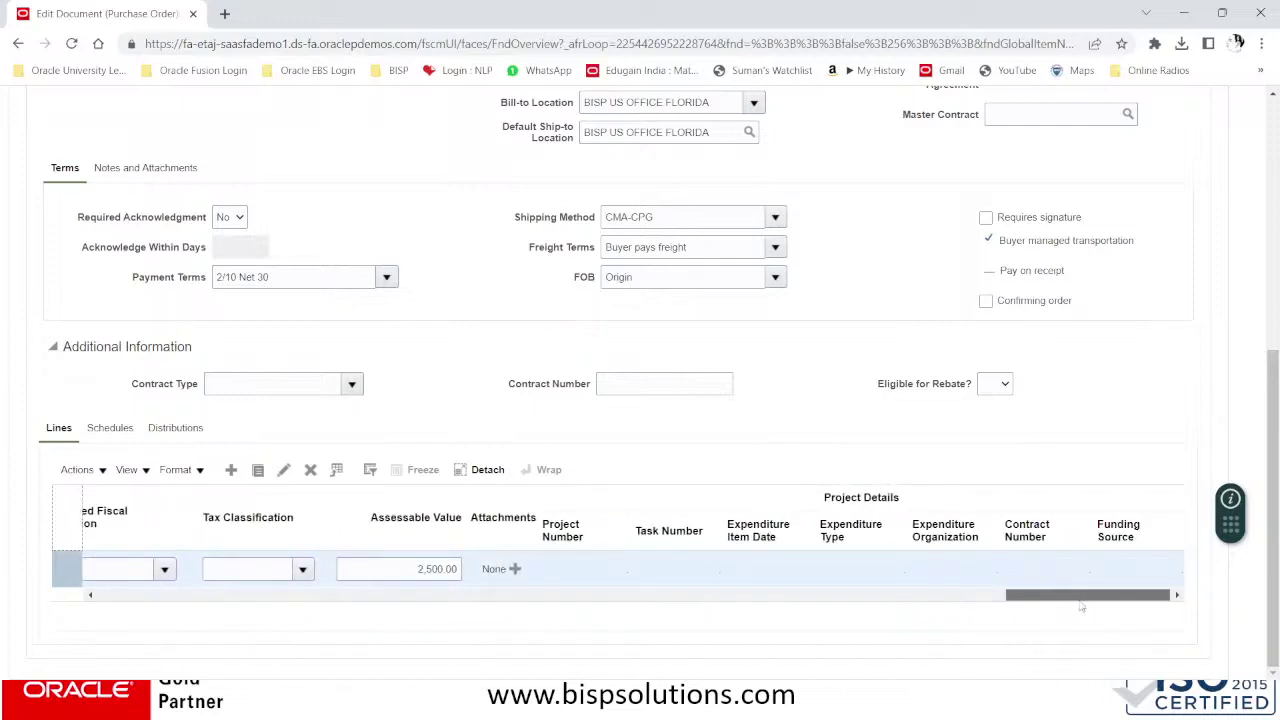
- In the order's schedule for the DESKTOP item, set the receipt routing to Inspection required
{"action": "left_click", "coordinate": [120, 428]}
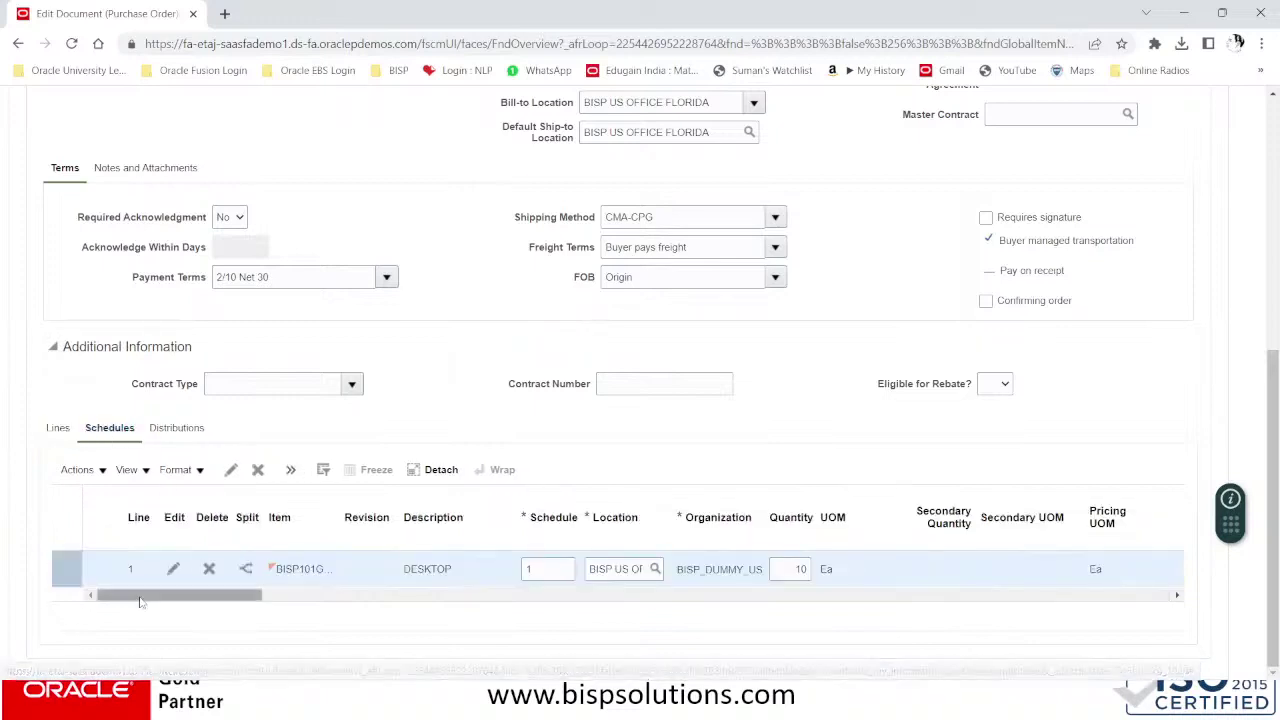
{"action": "left_click_drag", "start_coordinate": [172, 595], "coordinate": [364, 602]}
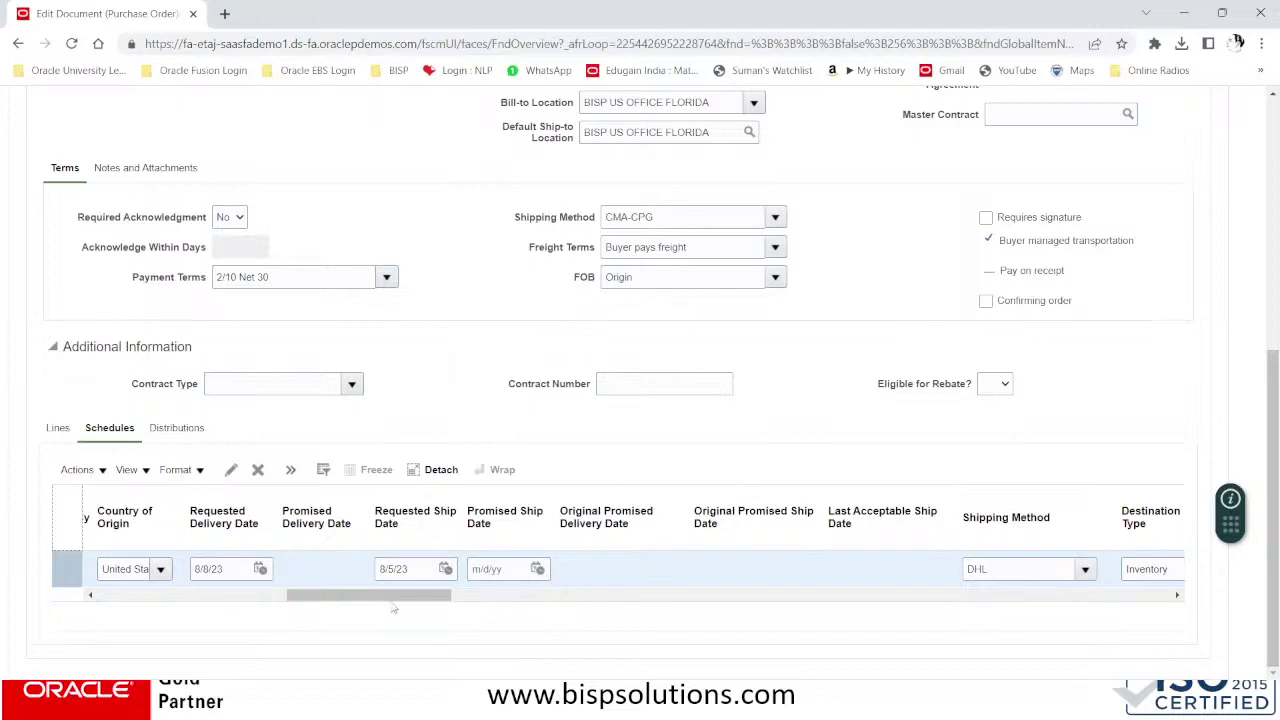
{"action": "left_click_drag", "start_coordinate": [401, 600], "coordinate": [660, 594]}
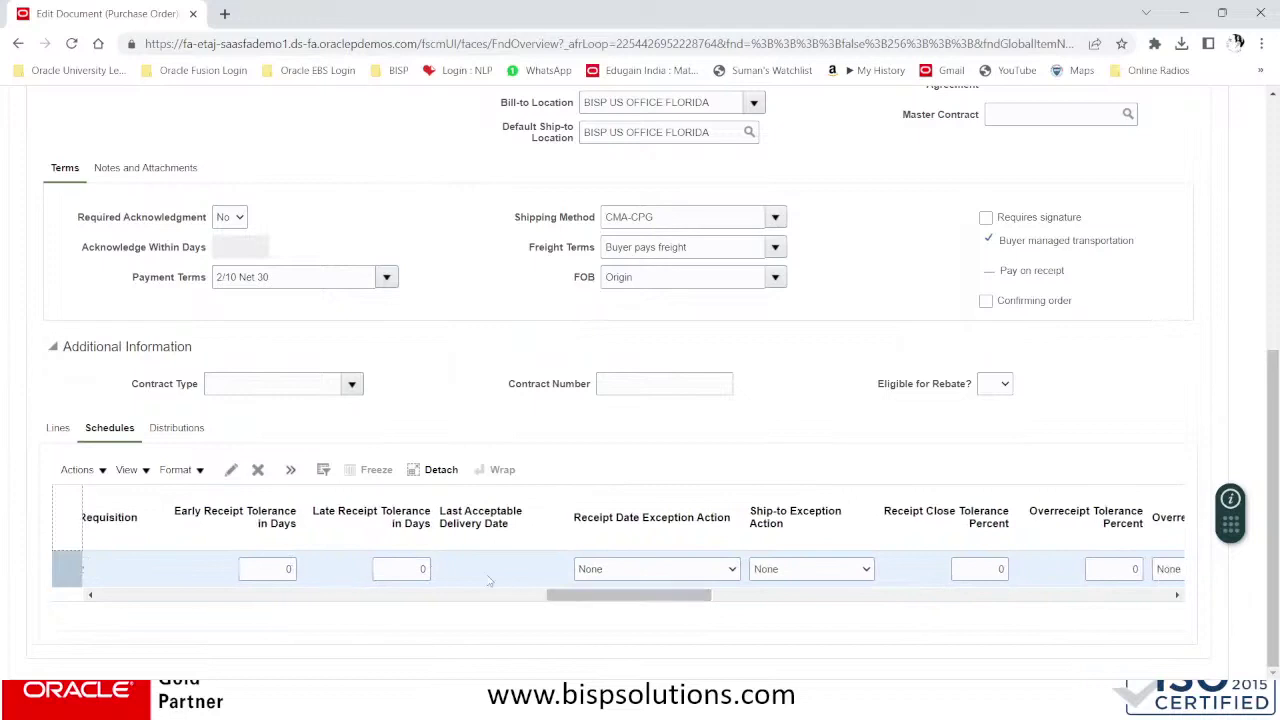
{"action": "left_click_drag", "start_coordinate": [590, 598], "coordinate": [676, 596]}
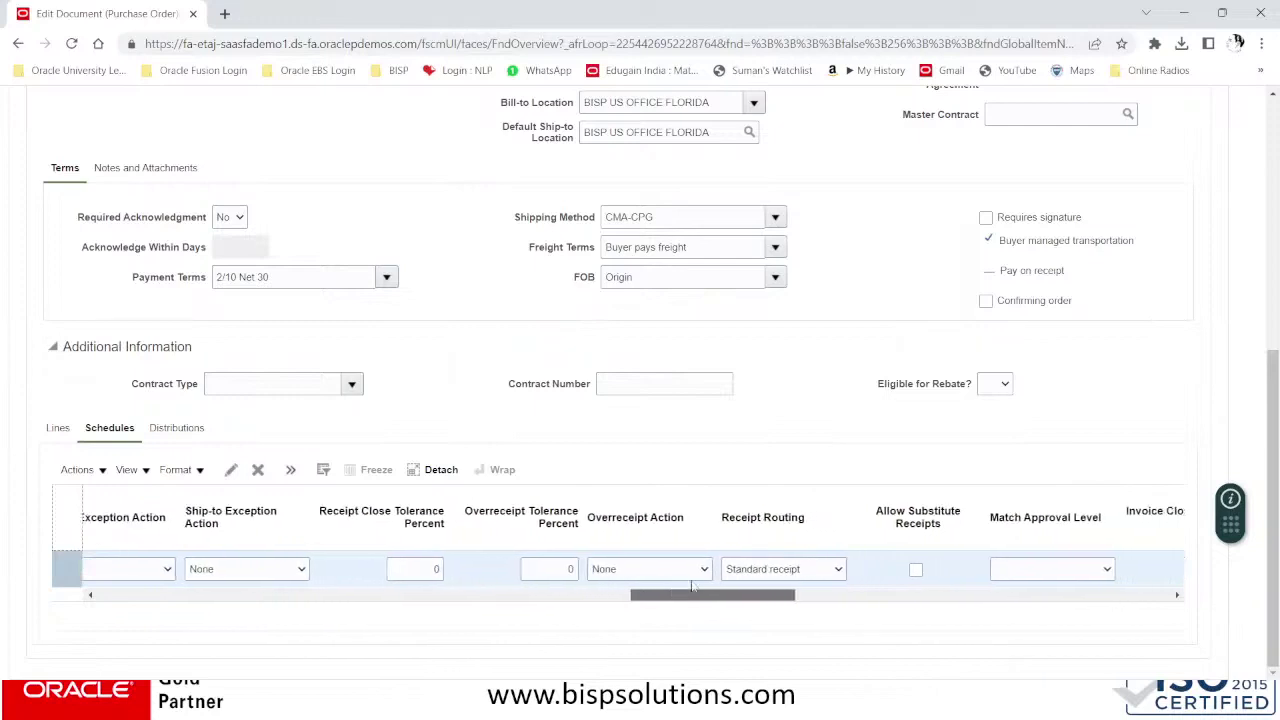
{"action": "left_click", "coordinate": [764, 570]}
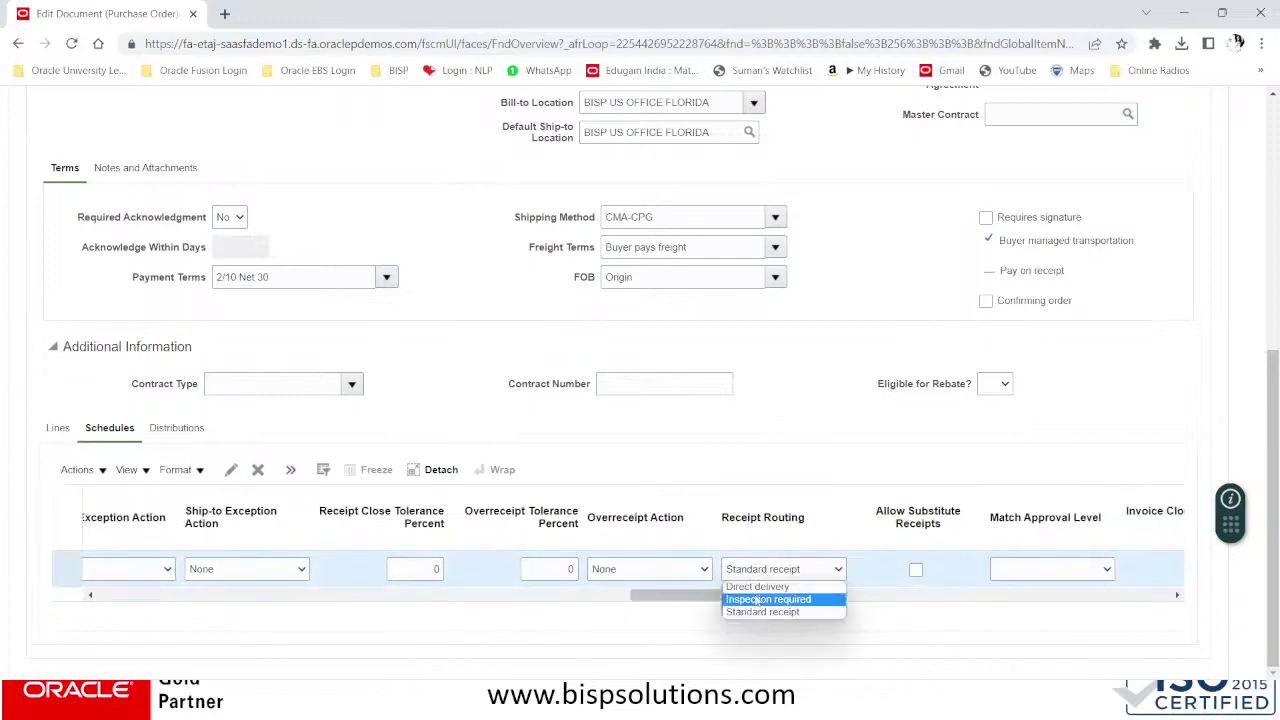
{"action": "left_click", "coordinate": [758, 599]}
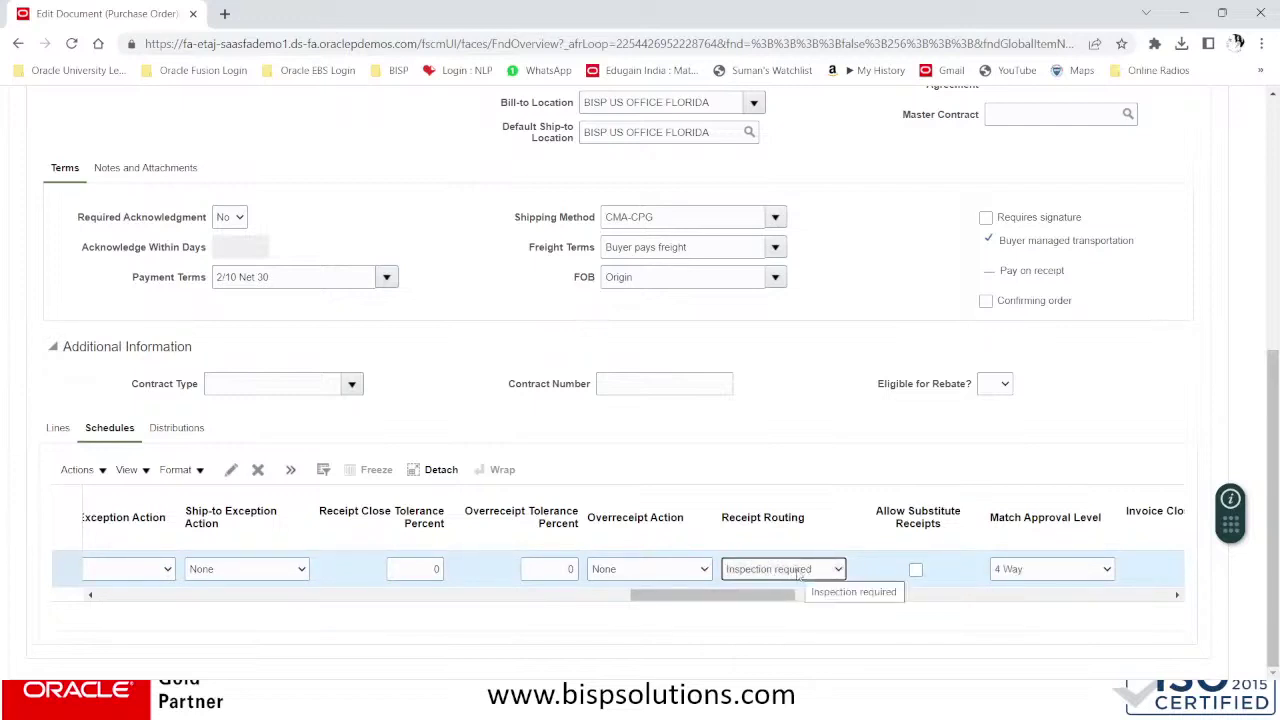
- Try Standard receipt as the schedule's receipt routing and check which match approval levels it offers
{"action": "left_click", "coordinate": [1059, 570]}
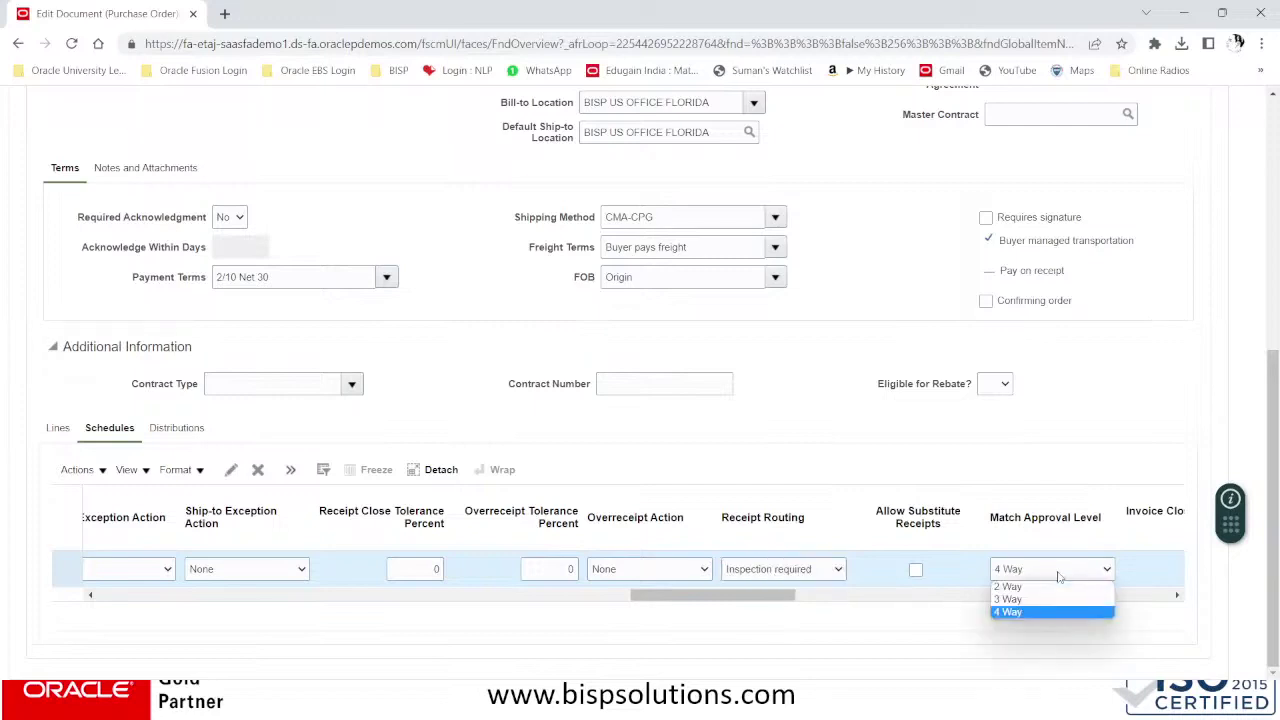
{"action": "left_click", "coordinate": [1059, 577]}
{"action": "left_click", "coordinate": [788, 570]}
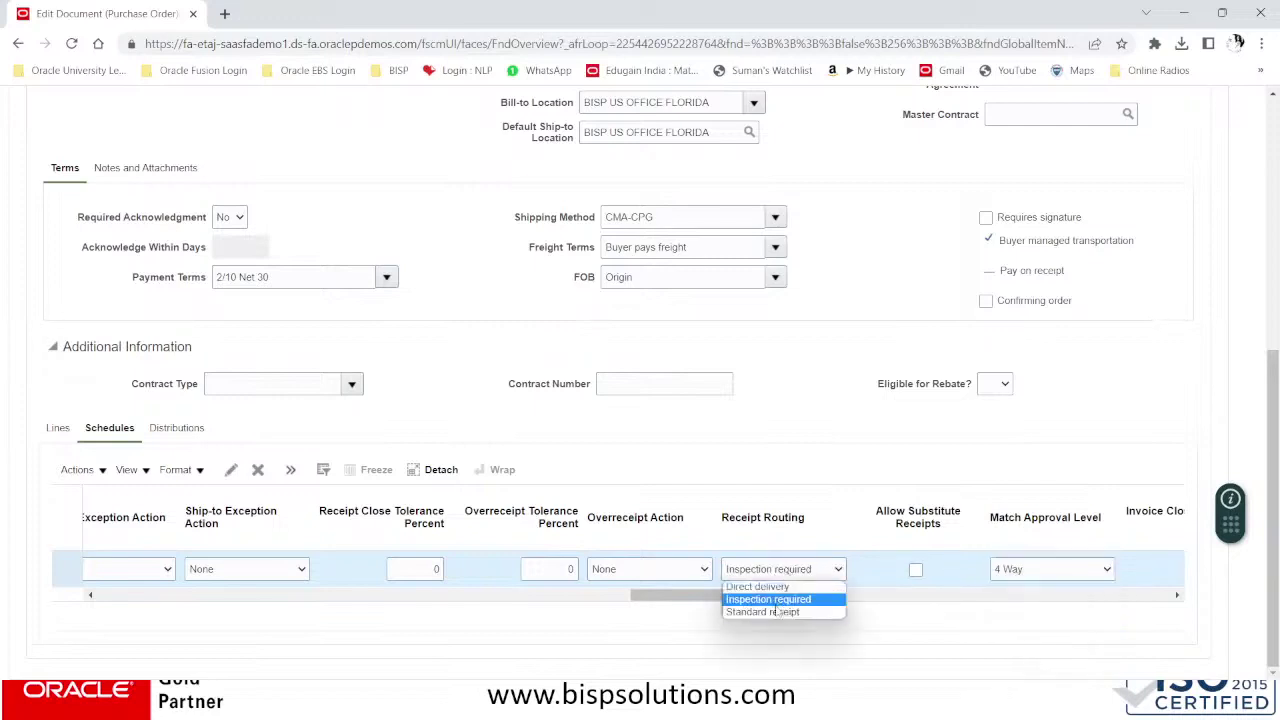
{"action": "left_click", "coordinate": [775, 613]}
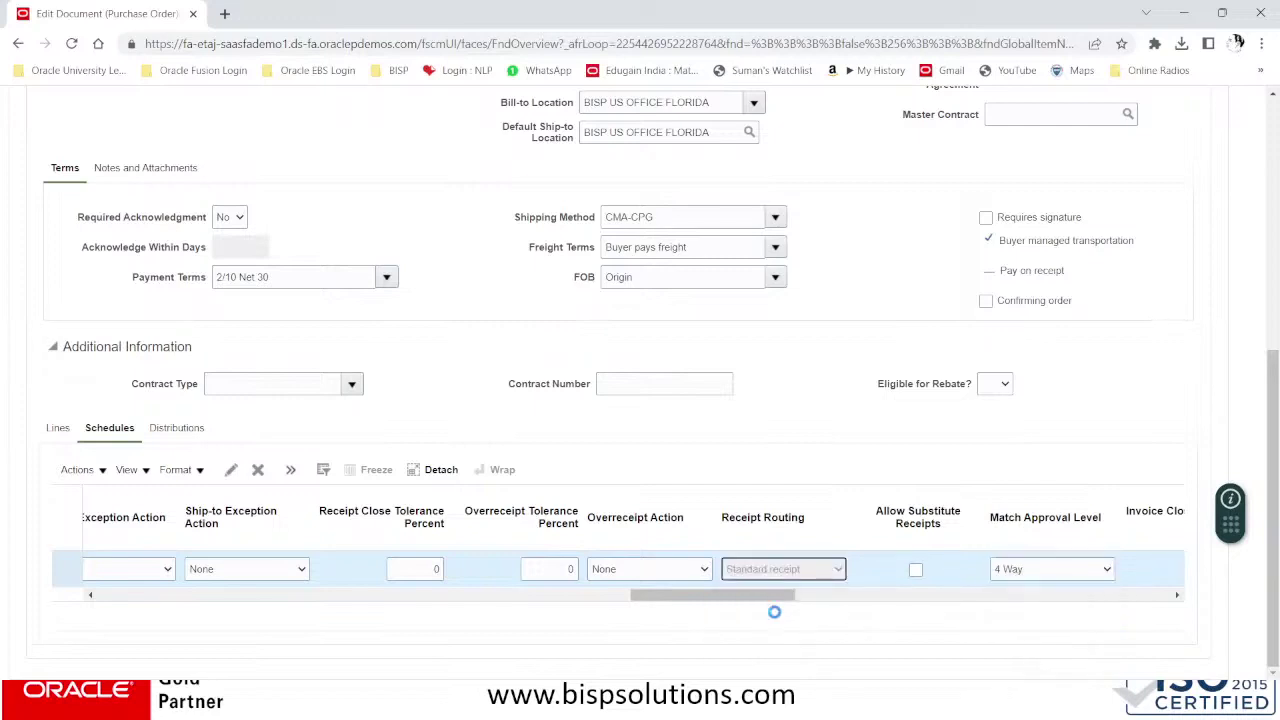
{"action": "left_click", "coordinate": [1045, 570]}
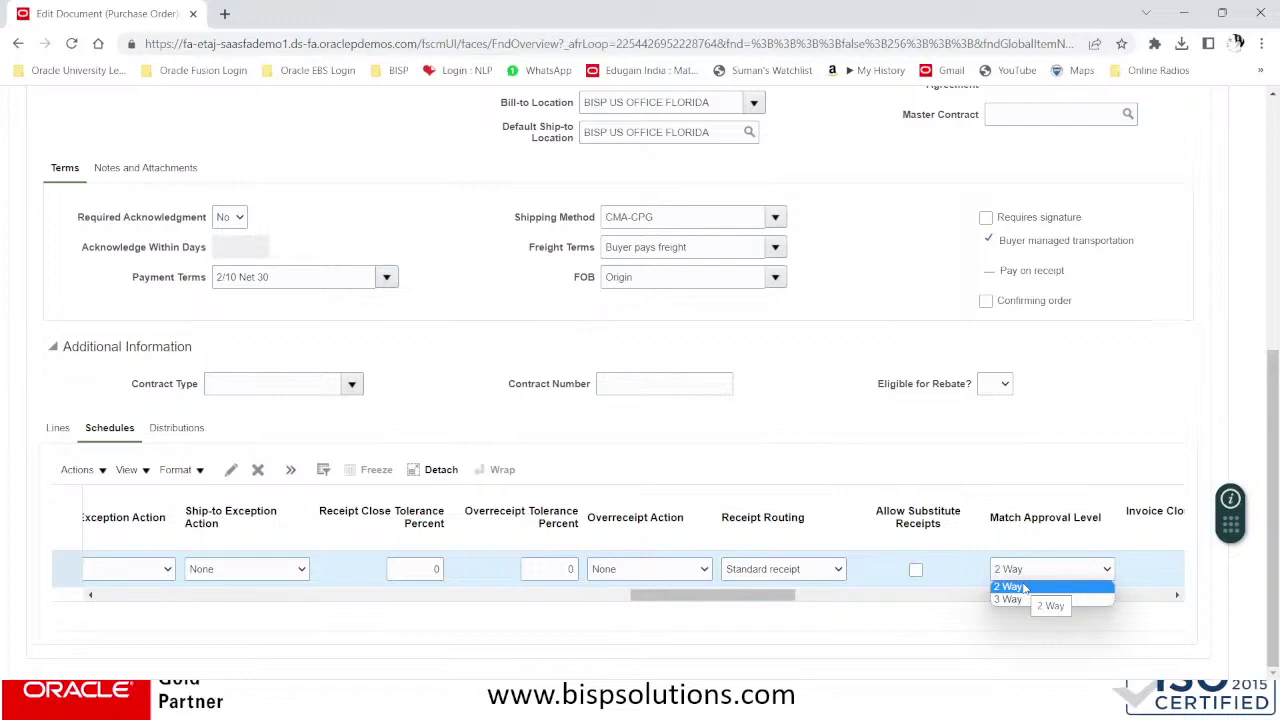
- Set the DESKTOP schedule's receipt routing to Inspection required and its match approval level to 4 Way
{"action": "left_click", "coordinate": [800, 569]}
{"action": "left_click", "coordinate": [789, 599]}
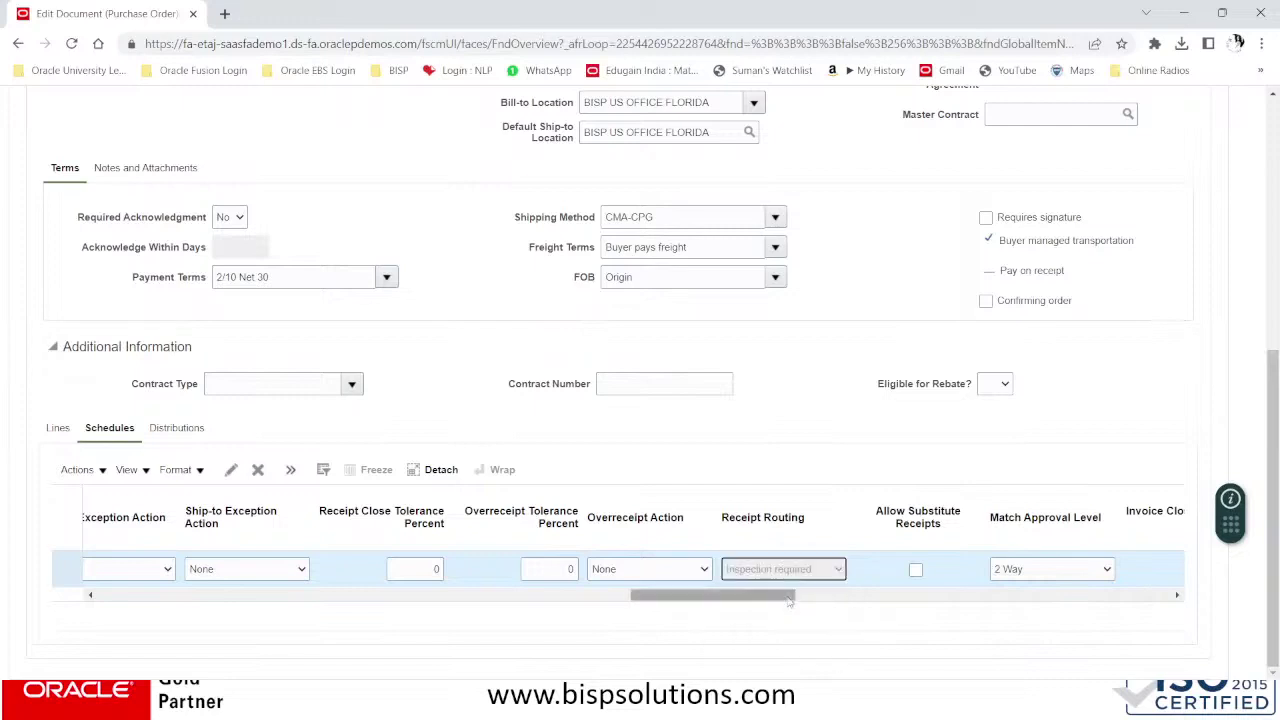
{"action": "left_click", "coordinate": [1020, 569]}
{"action": "left_click", "coordinate": [1026, 611]}
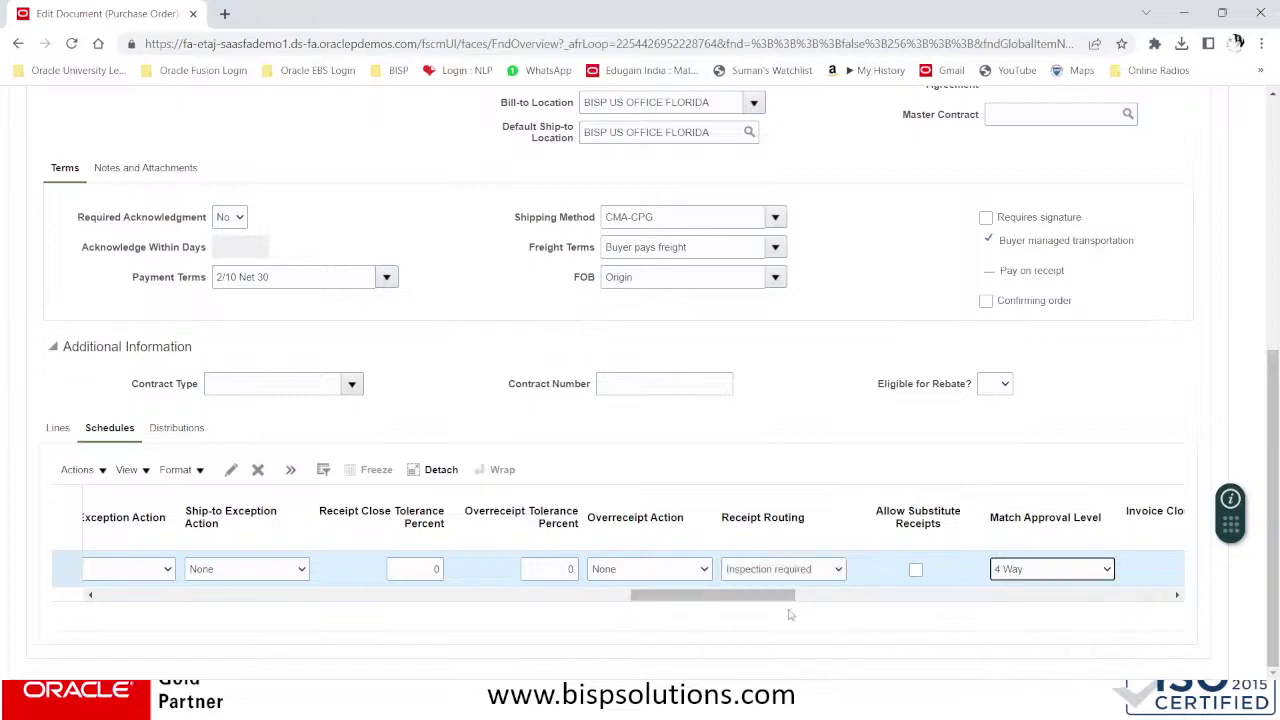
- Review the order's distribution line, including its destination, quantity and the PO charge, accrual and variance accounts
{"action": "left_click_drag", "start_coordinate": [748, 600], "coordinate": [150, 594]}
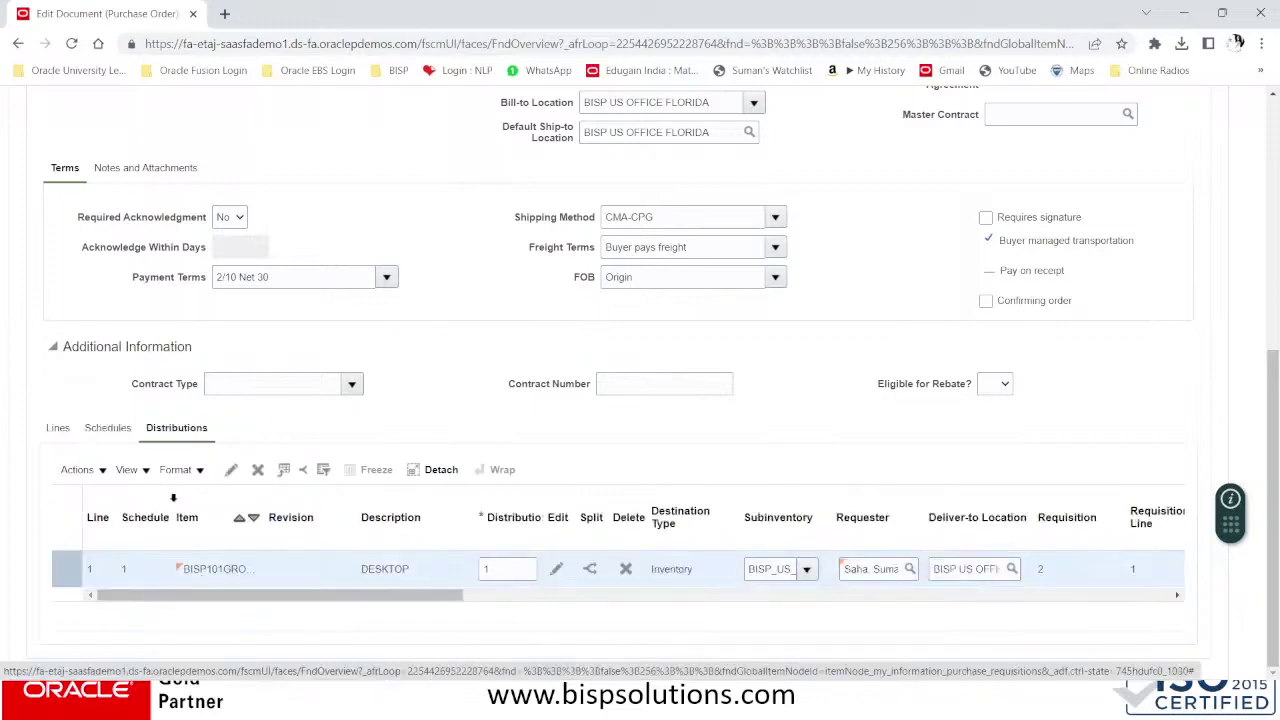
{"action": "left_click_drag", "start_coordinate": [265, 597], "coordinate": [551, 605]}
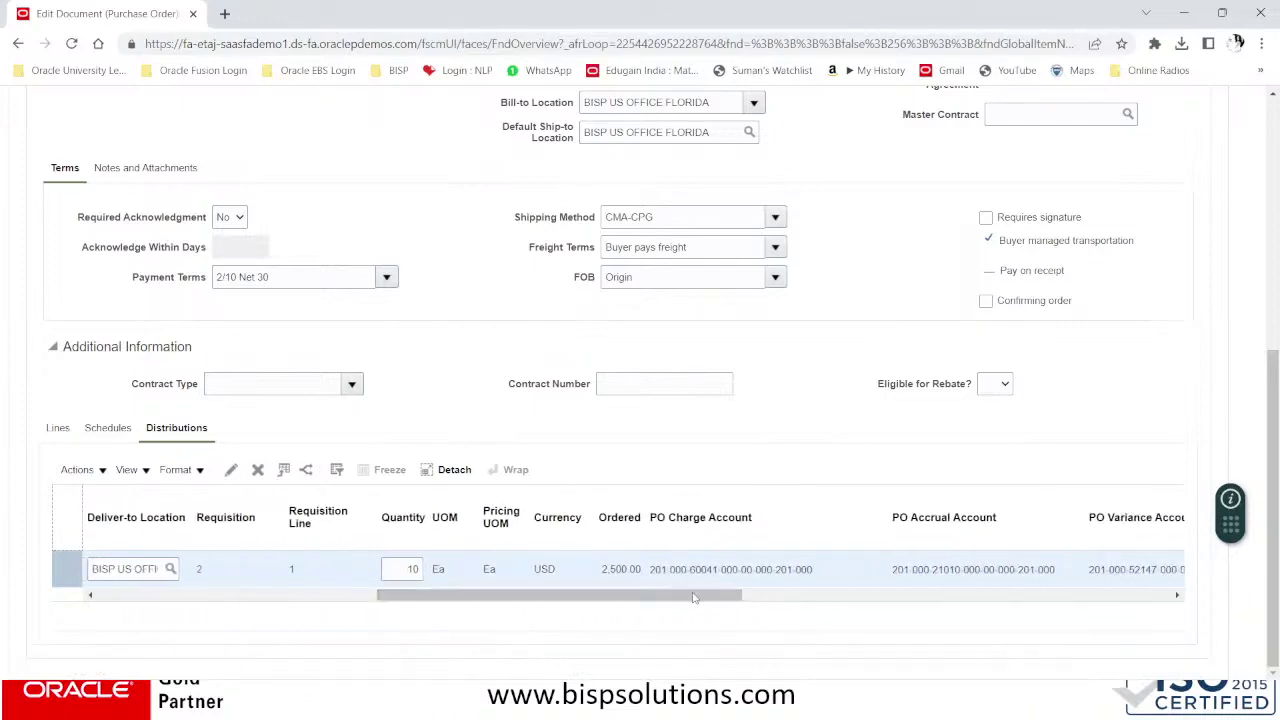
{"action": "scroll", "coordinate": [741, 540], "scroll_direction": "right", "scroll_amount": 3}
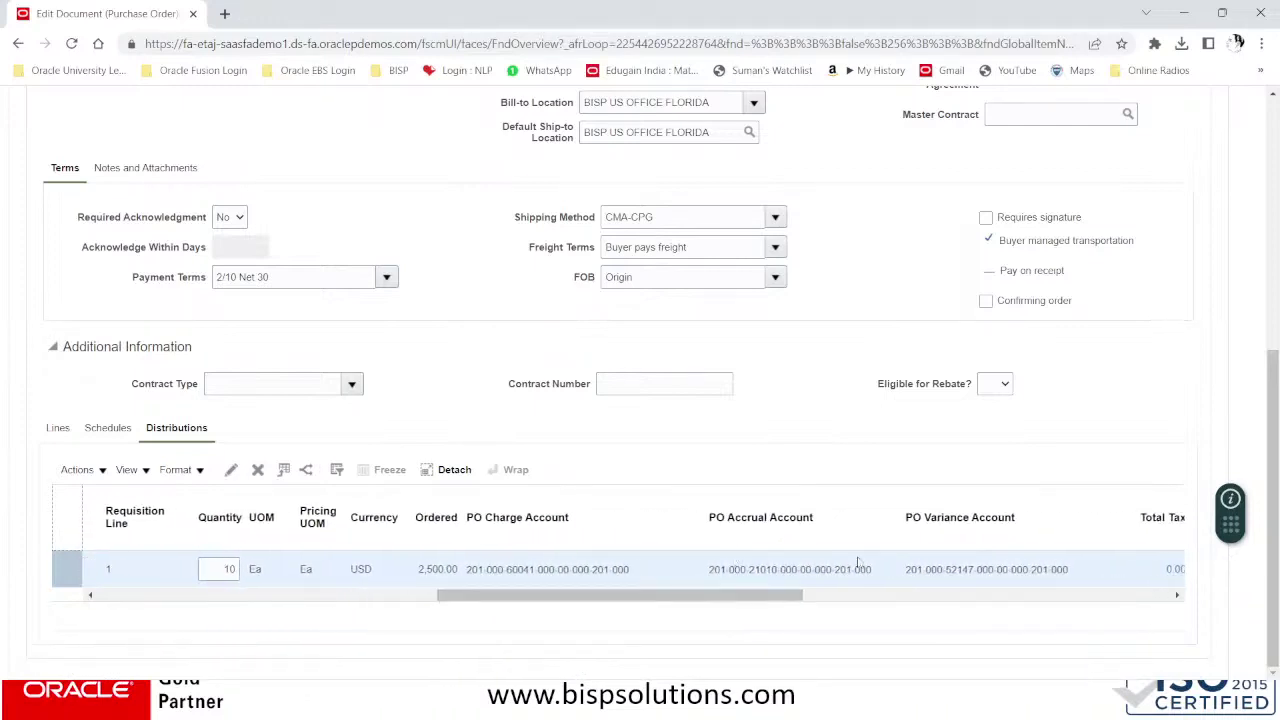
{"action": "left_click_drag", "start_coordinate": [781, 600], "coordinate": [313, 606]}
- Review the purchase order's approval stages and participants, and return to the order without submitting from there
{"action": "scroll", "coordinate": [625, 333], "scroll_direction": "up", "scroll_amount": 5}
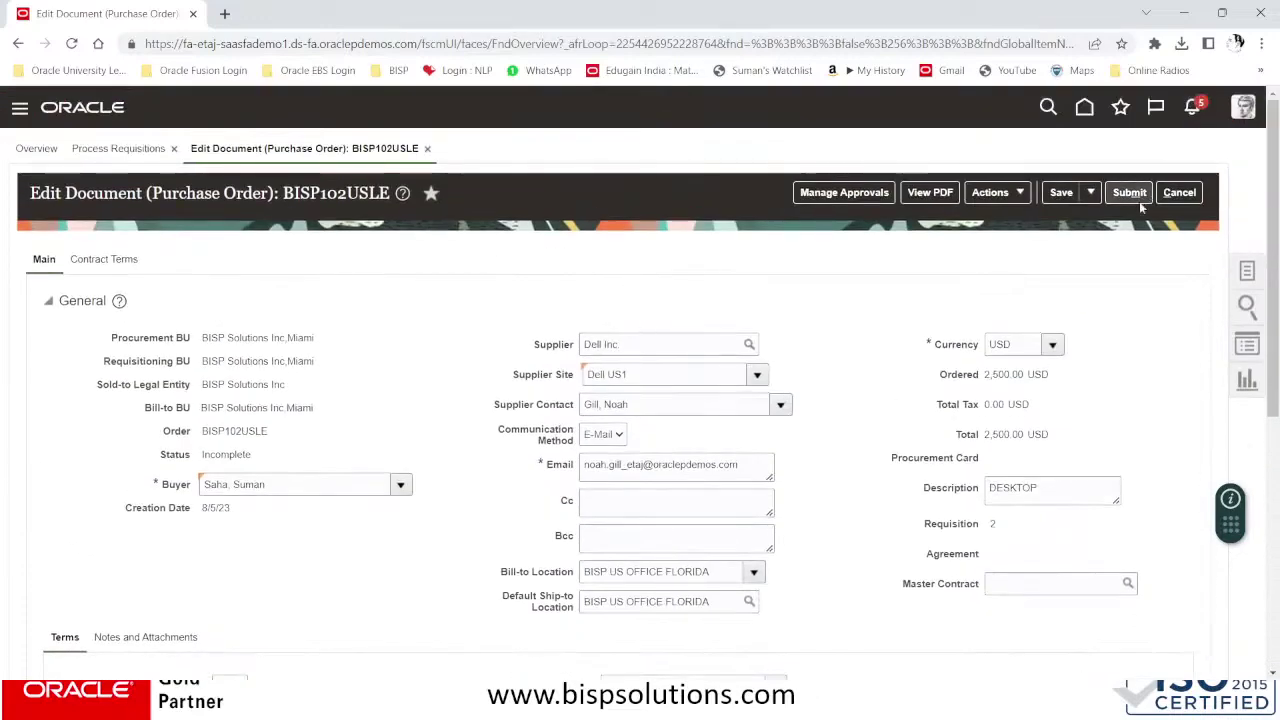
{"action": "left_click", "coordinate": [866, 194]}
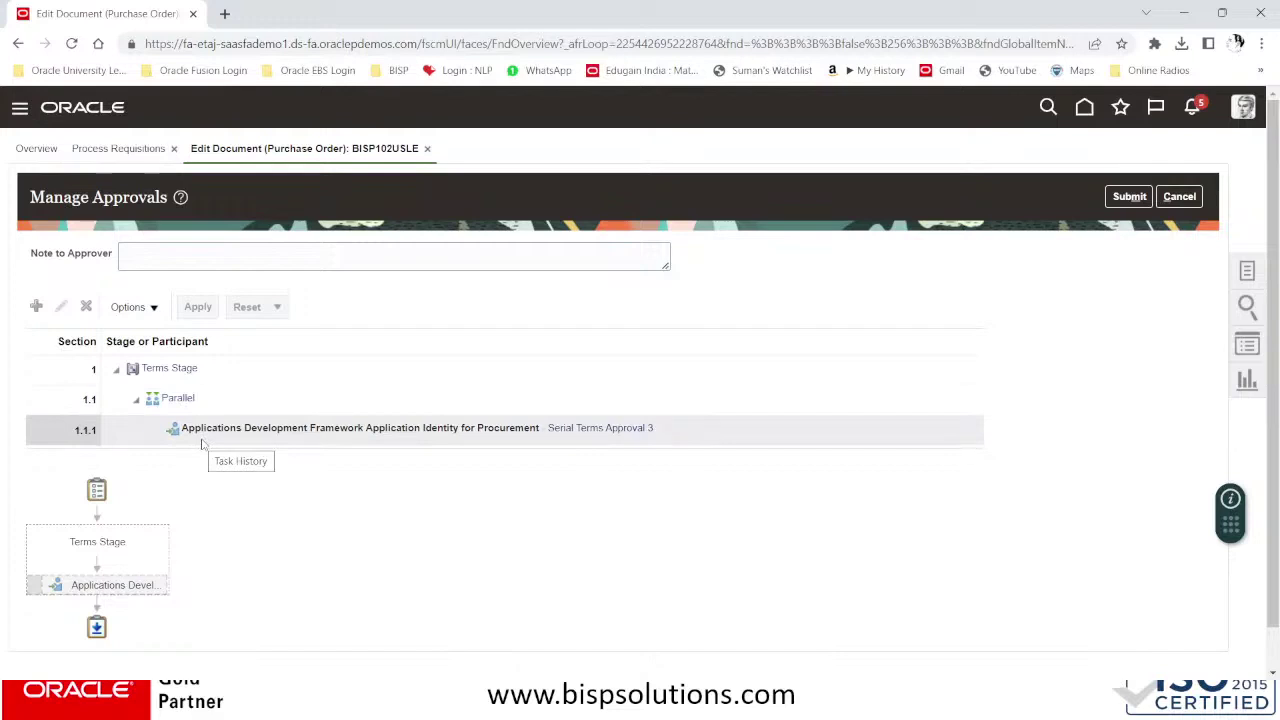
{"action": "left_click", "coordinate": [1174, 200]}
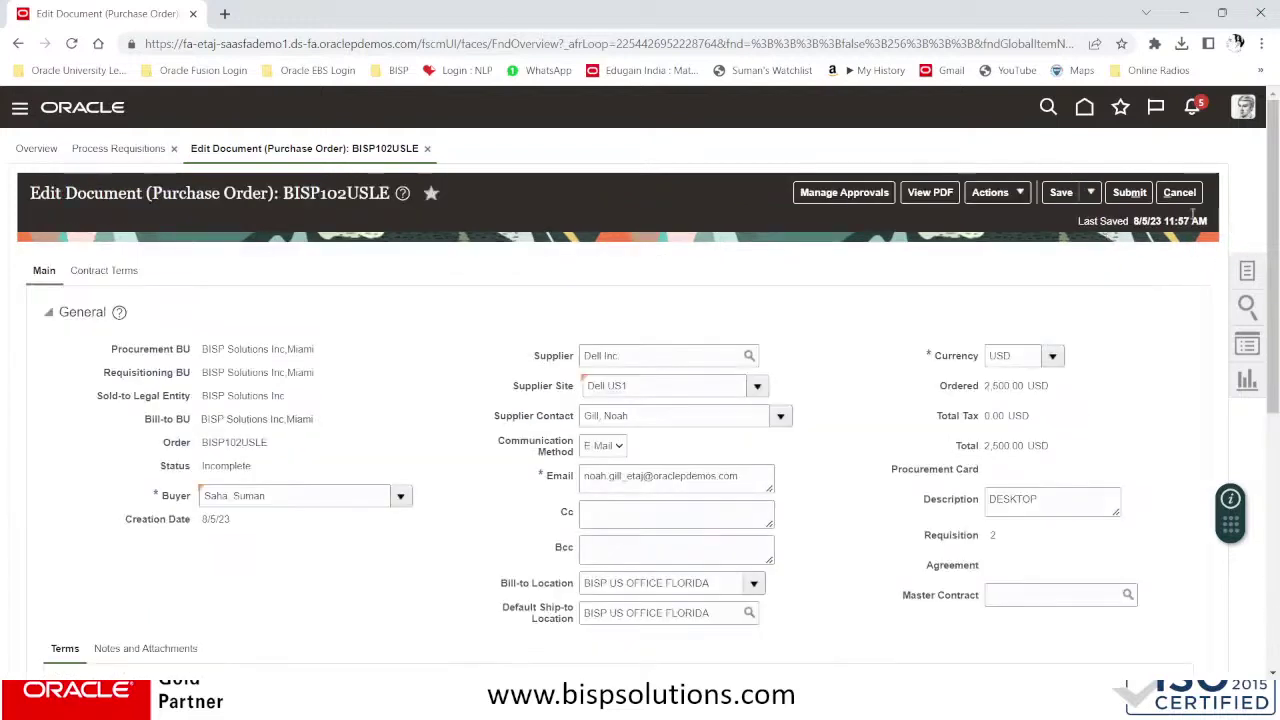
- Submit the purchase order for approval, copy its order number from the confirmation and close the message
{"action": "left_click", "coordinate": [1140, 197]}
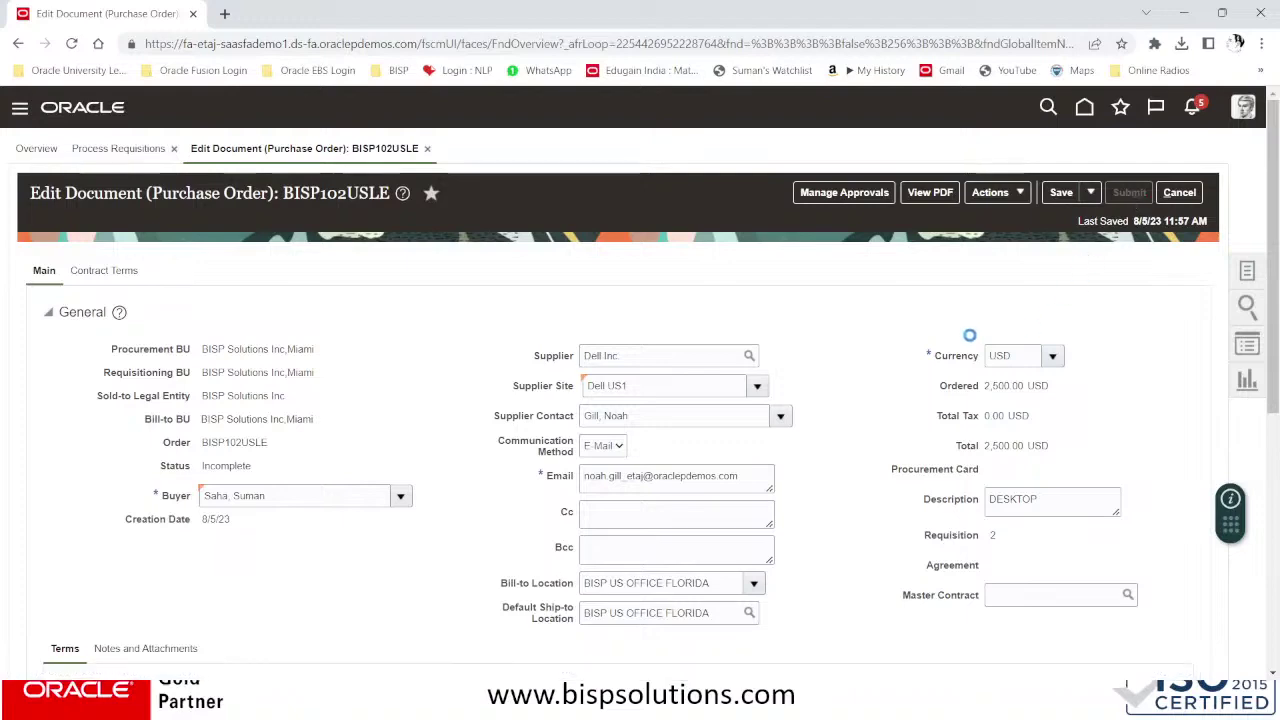
{"action": "scroll", "coordinate": [969, 335], "scroll_direction": "down", "scroll_amount": 3}
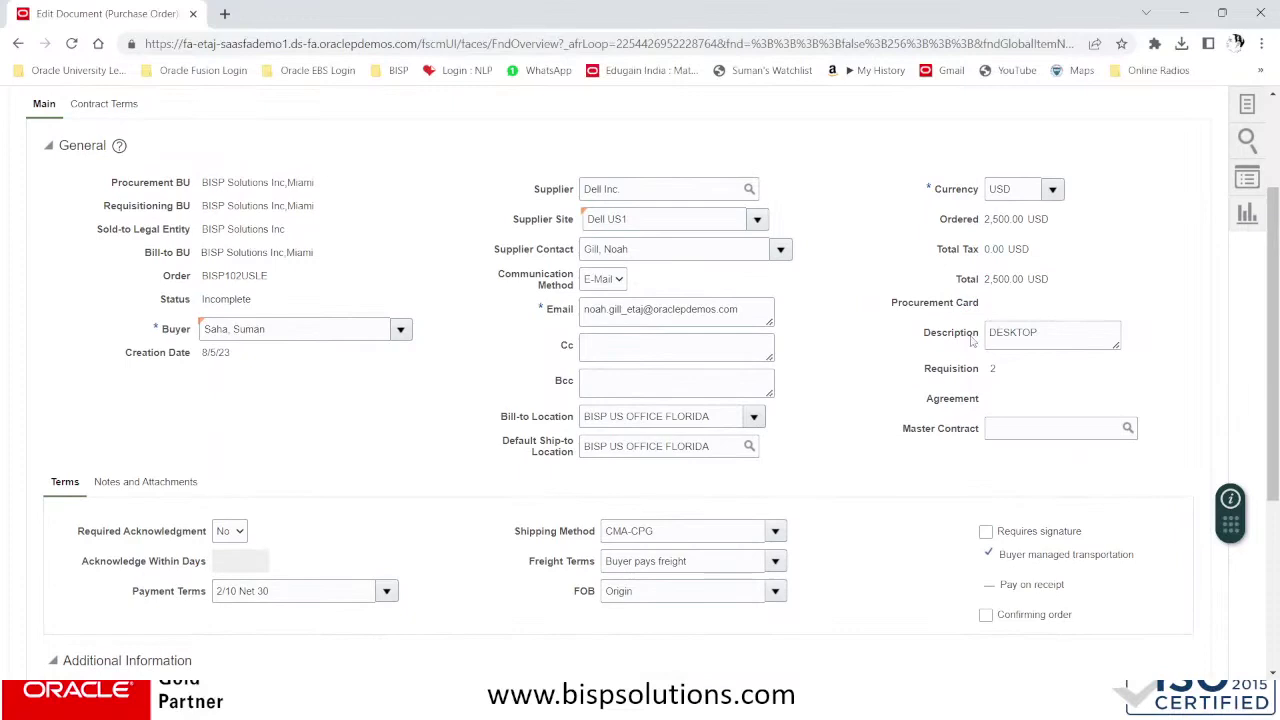
{"action": "scroll", "coordinate": [969, 340], "scroll_direction": "up", "scroll_amount": 3}
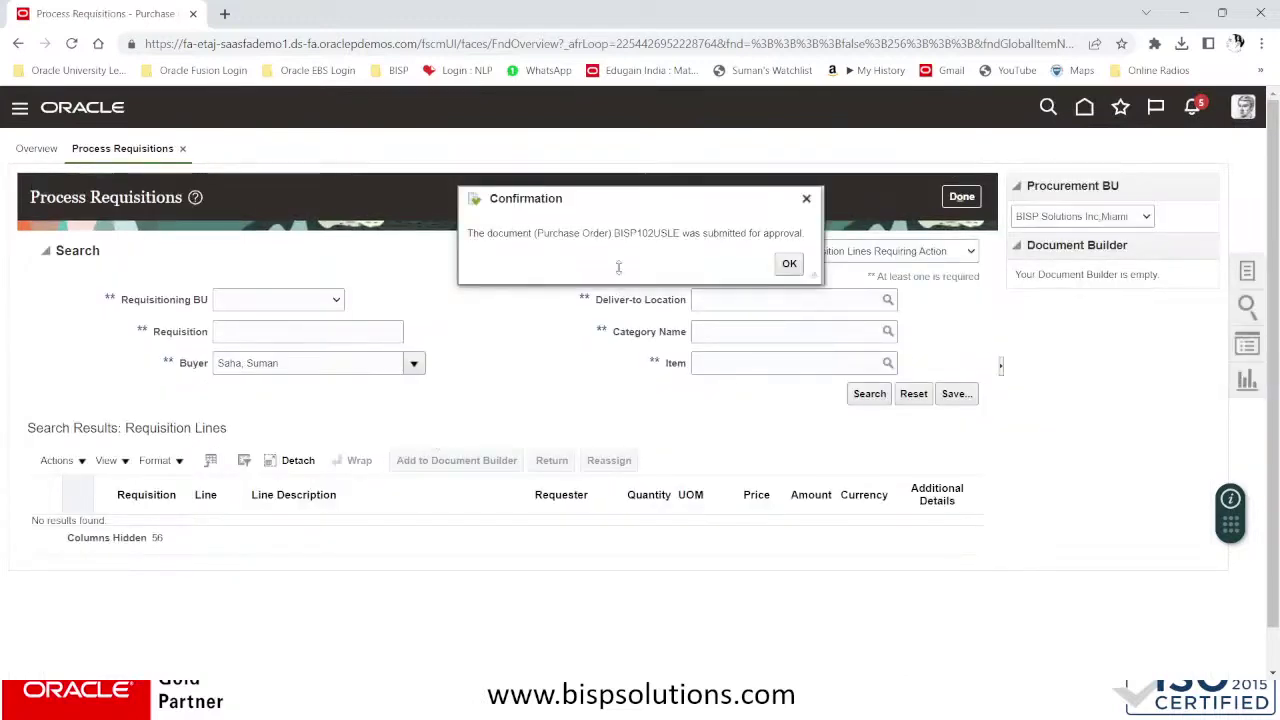
{"action": "left_click_drag", "start_coordinate": [615, 232], "coordinate": [681, 233]}
{"action": "key", "text": "ctrl+c"}
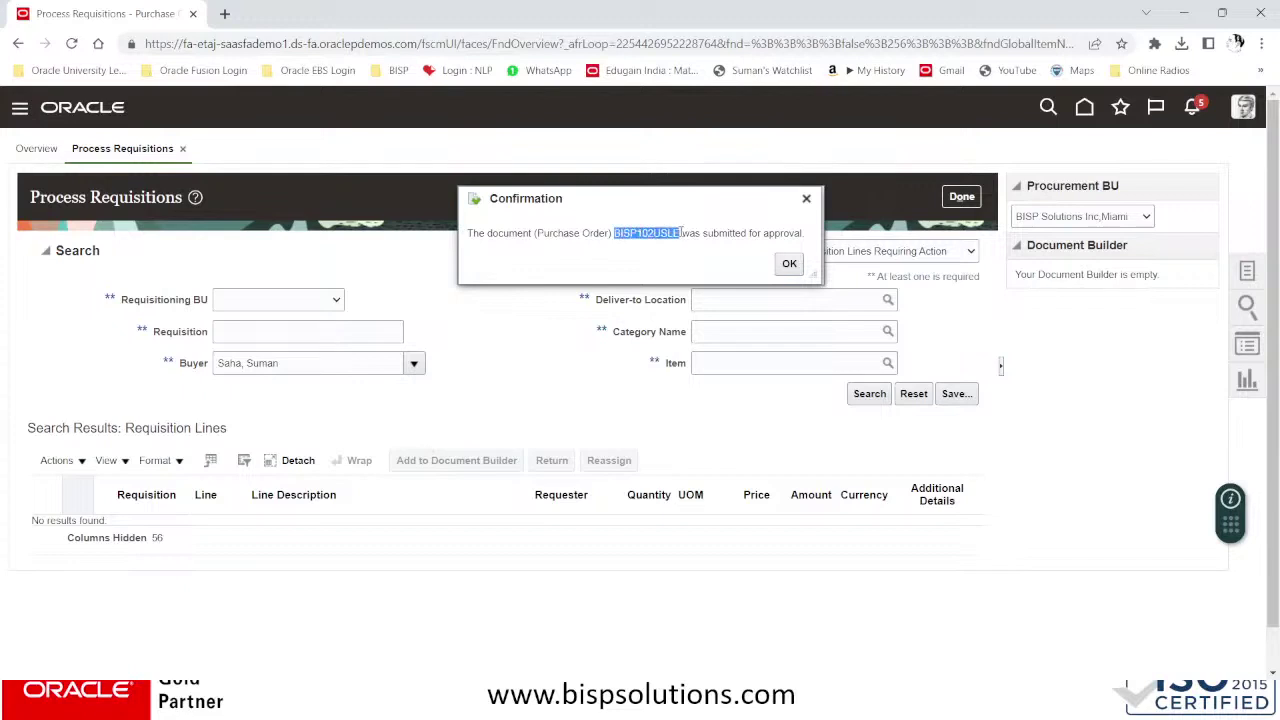
{"action": "left_click", "coordinate": [782, 264]}
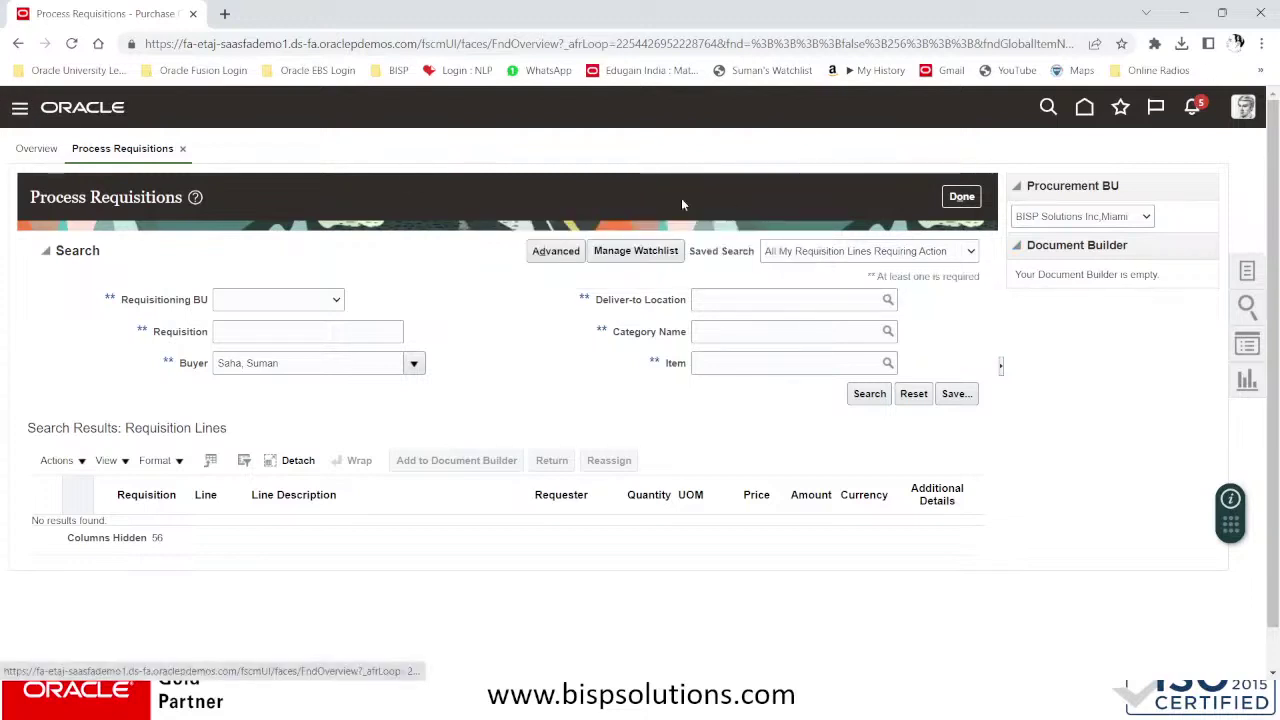
- Search Manage Orders for the submitted purchase order using the copied order number
{"action": "left_click", "coordinate": [1246, 272]}
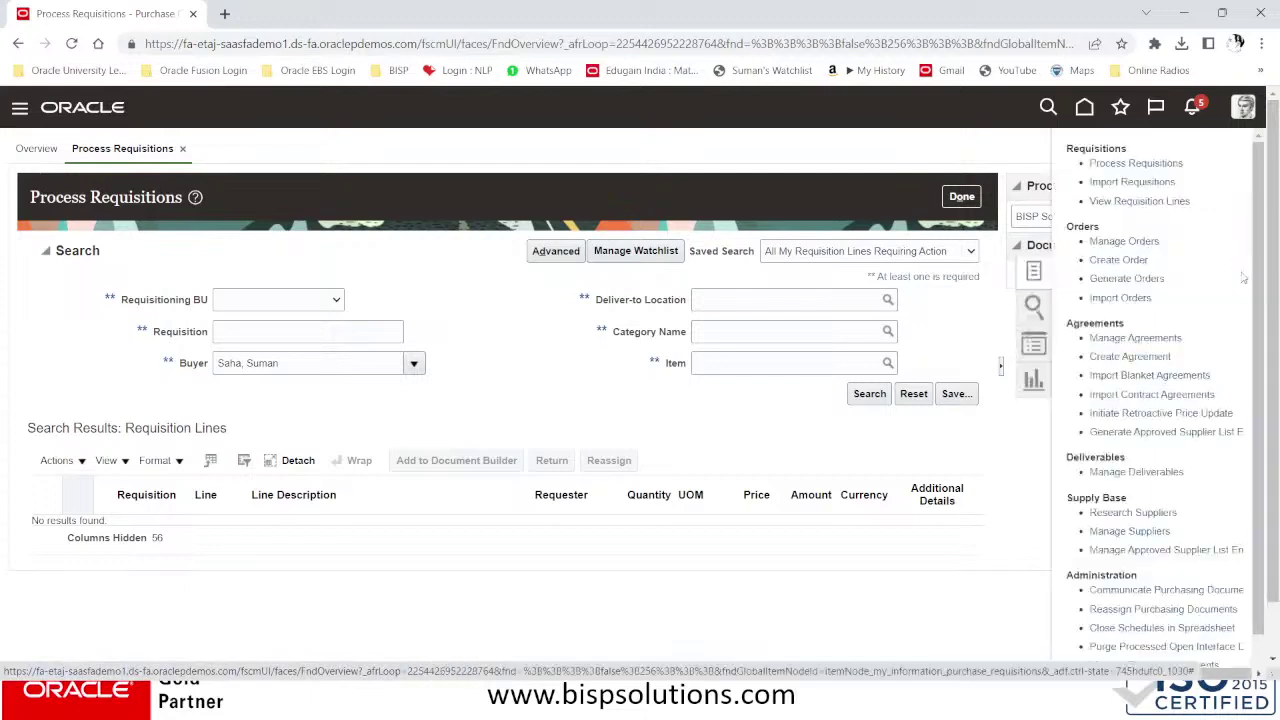
{"action": "left_click", "coordinate": [1127, 241]}
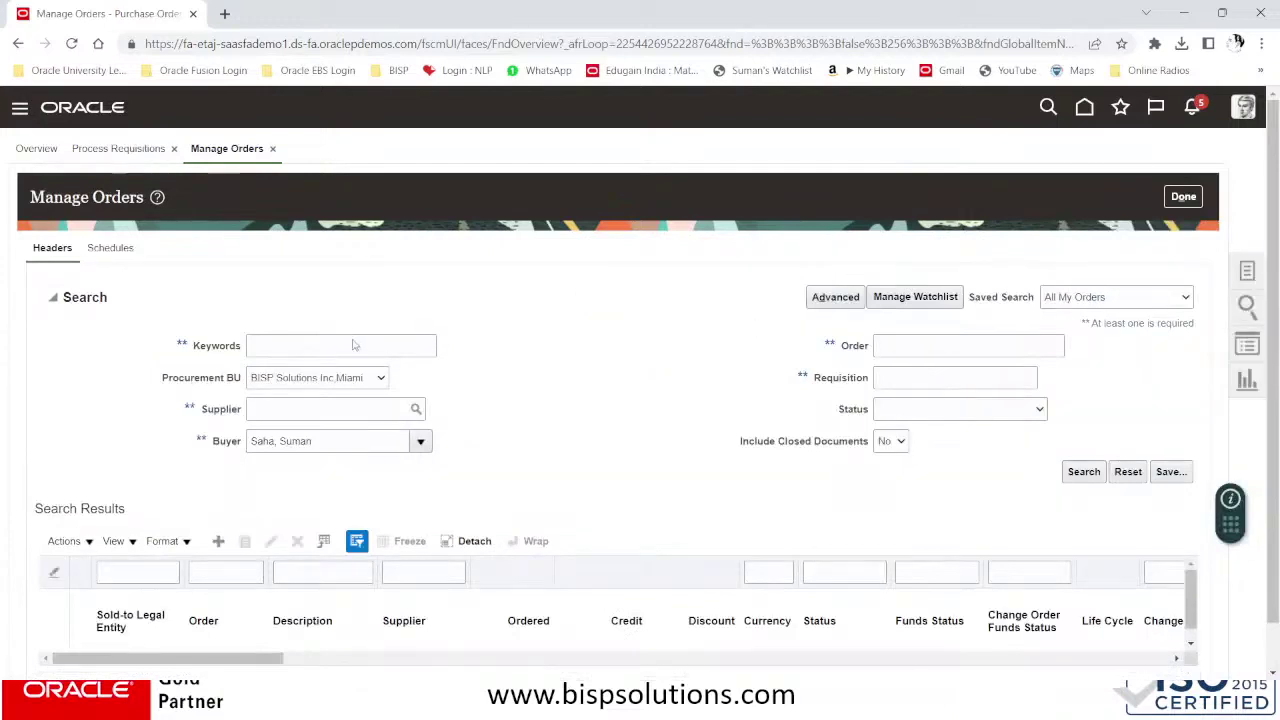
{"action": "left_click", "coordinate": [908, 346]}
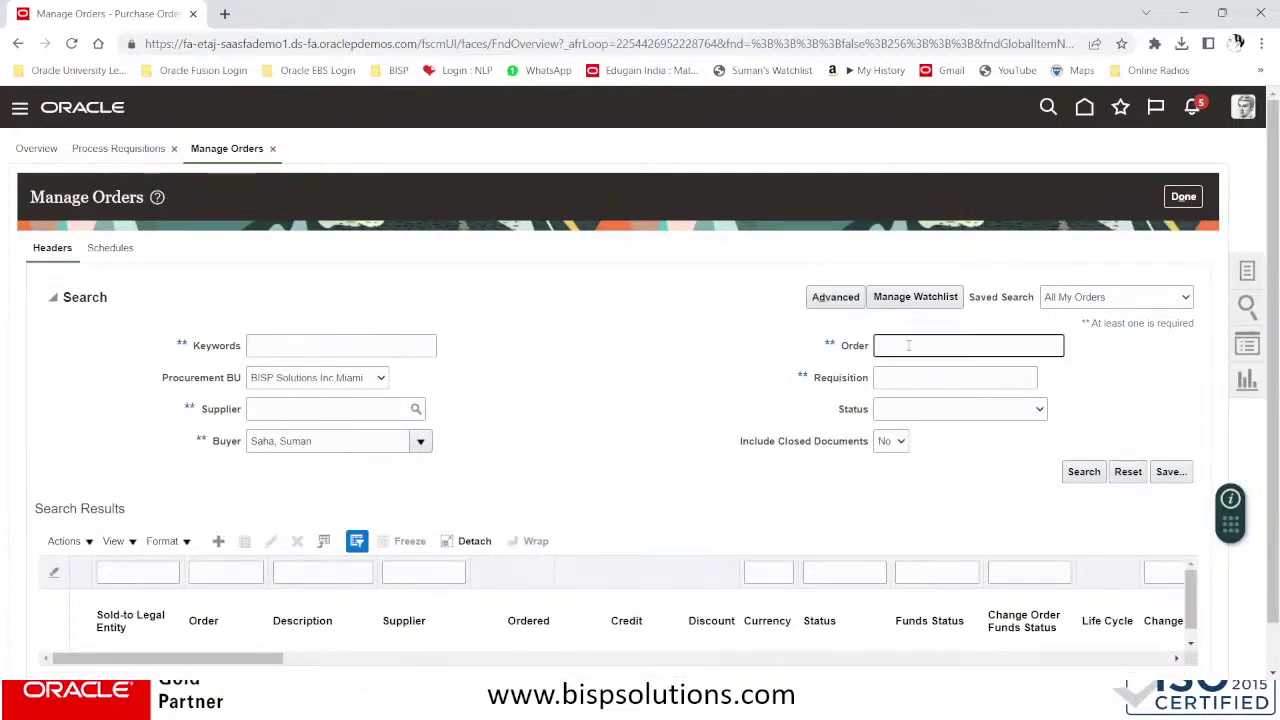
{"action": "key", "text": "ctrl+v"}
{"action": "left_click", "coordinate": [1084, 471]}
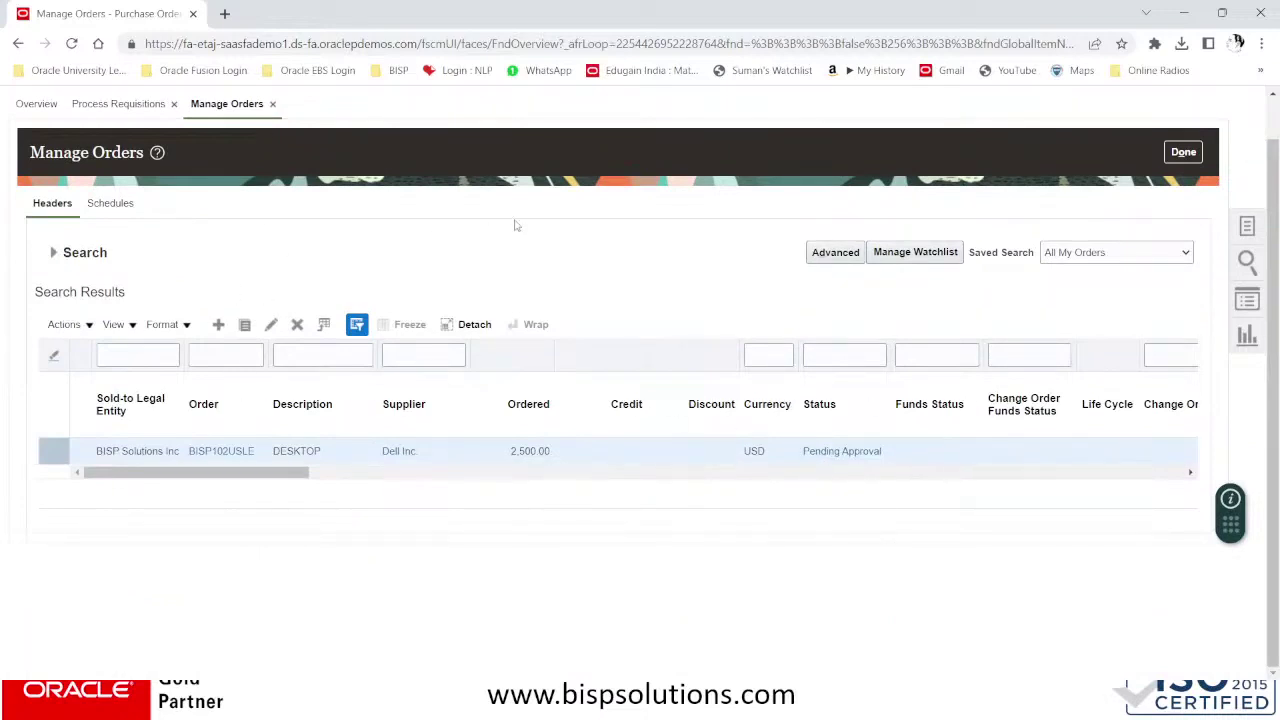
- Close Manage Orders and Process Requisitions to return to the Purchase Orders overview
{"action": "left_click", "coordinate": [1183, 152]}
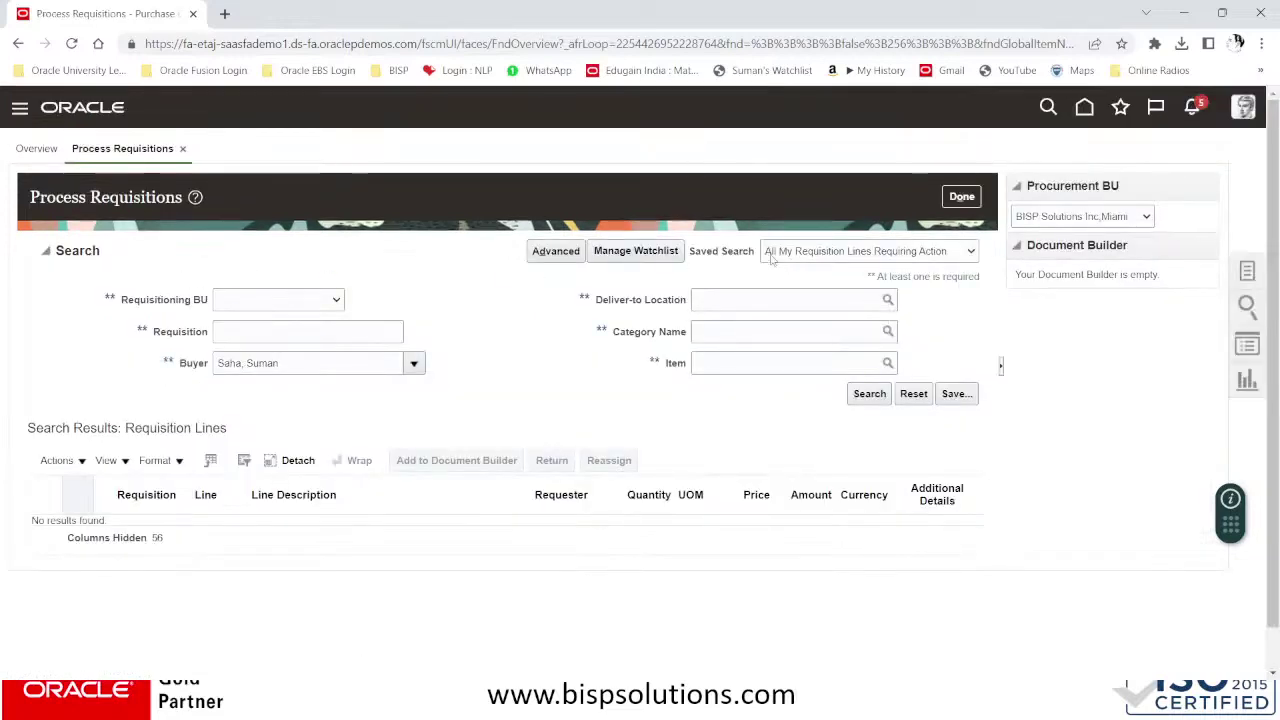
{"action": "left_click", "coordinate": [961, 196]}
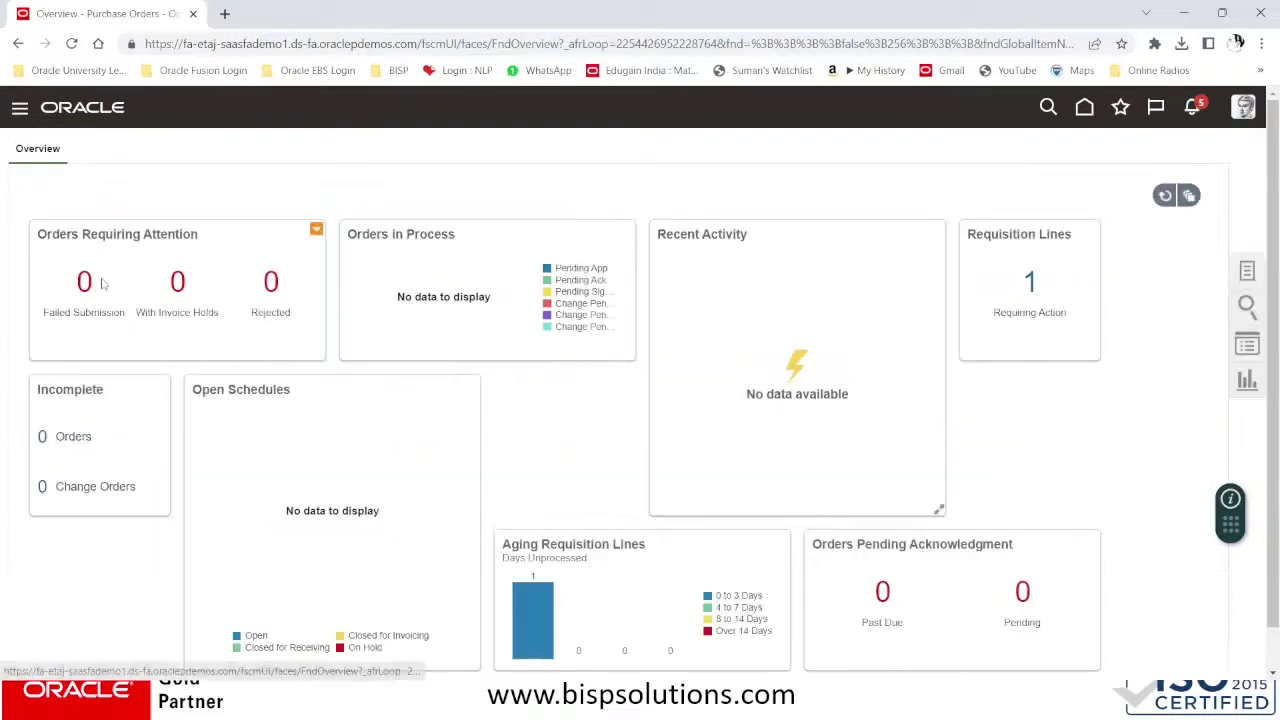
{"action": "scroll", "coordinate": [800, 345], "scroll_direction": "down", "scroll_amount": 1}
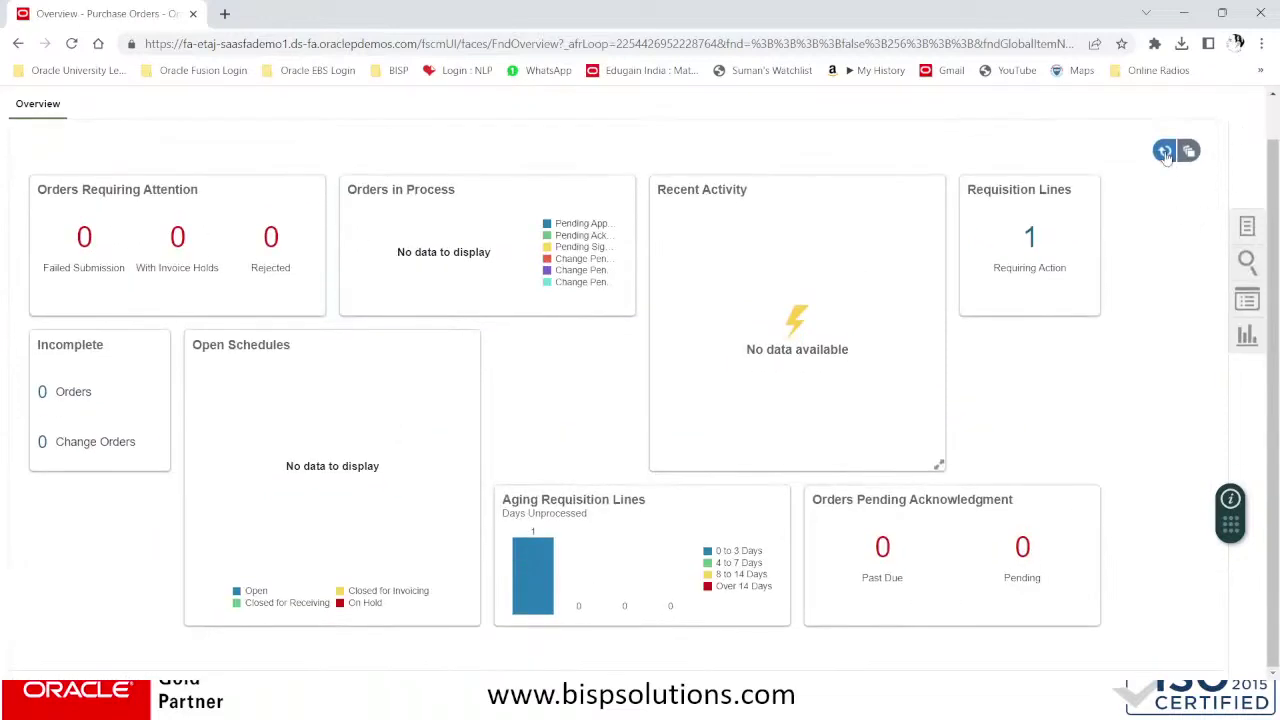
- Refresh the Purchase Orders overview and open the submitted desktop order from the Open Schedules chart
{"action": "left_click", "coordinate": [1163, 151]}
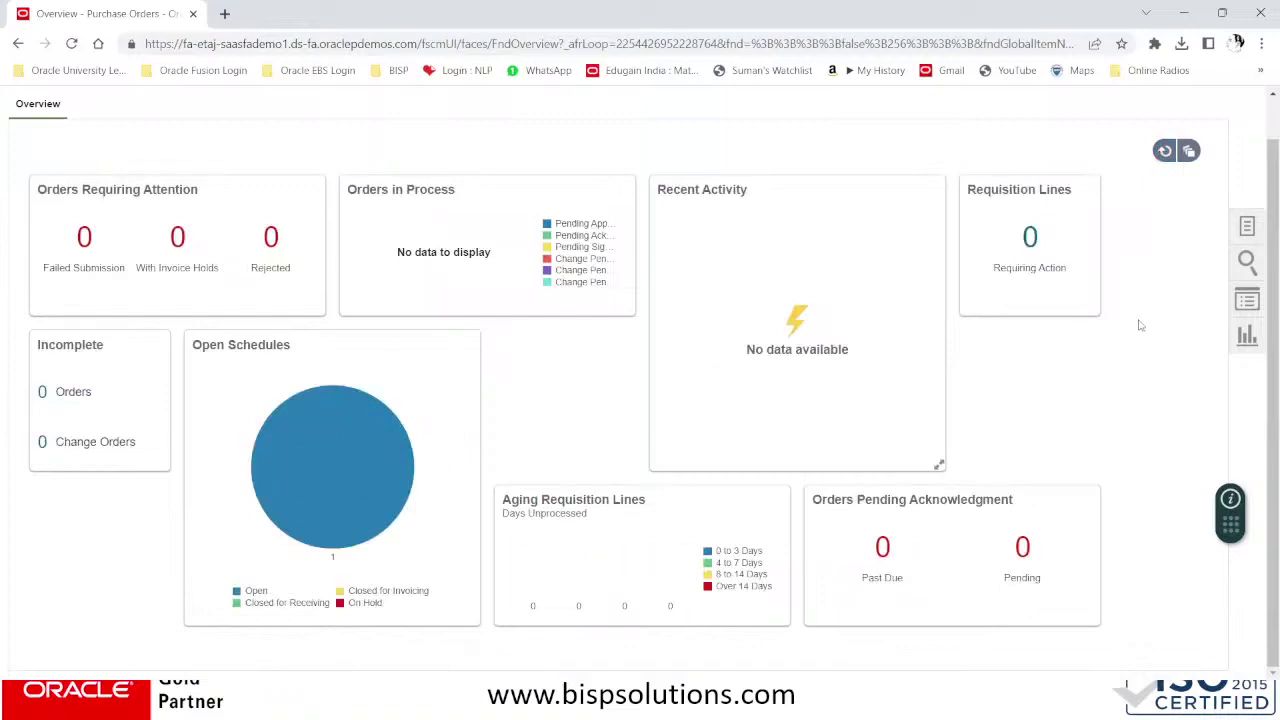
{"action": "scroll", "coordinate": [1126, 340], "scroll_direction": "up", "scroll_amount": 1}
{"action": "mouse_move", "coordinate": [358, 563]}
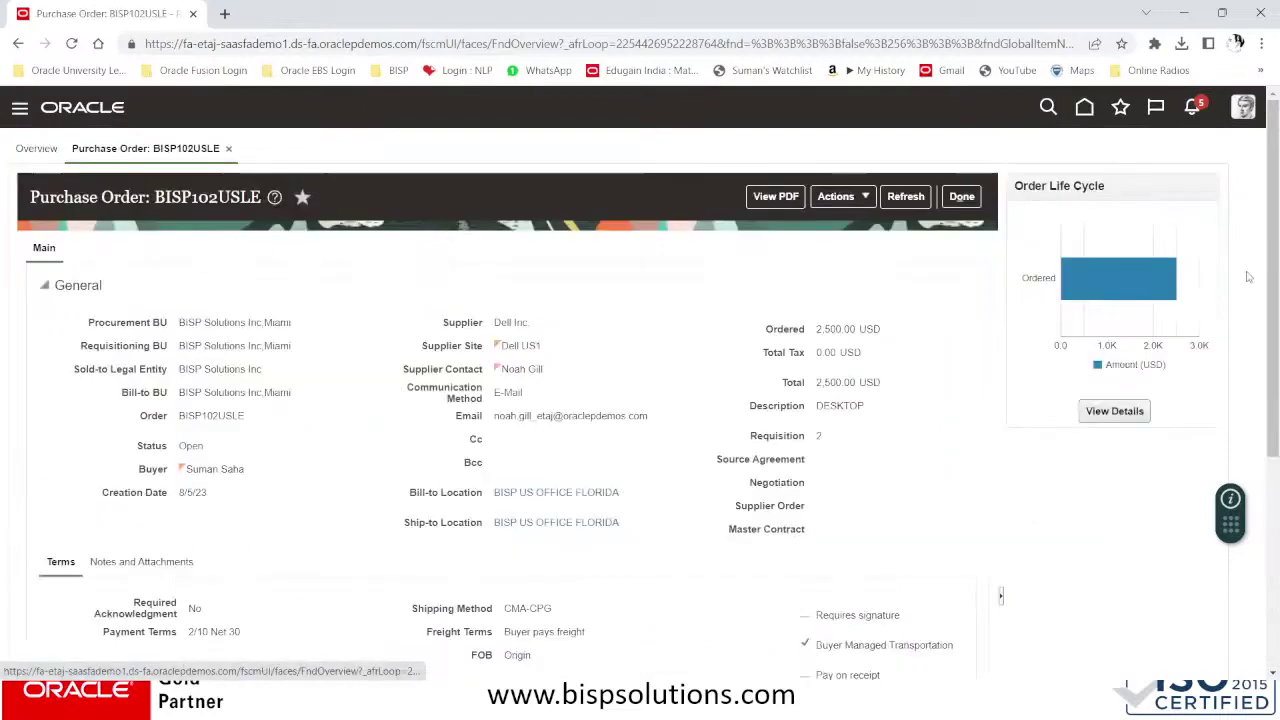
- Examine the order details and the life cycle of the DESKTOP schedule, and return to the purchase order
{"action": "scroll", "coordinate": [737, 371], "scroll_direction": "down", "scroll_amount": 1}
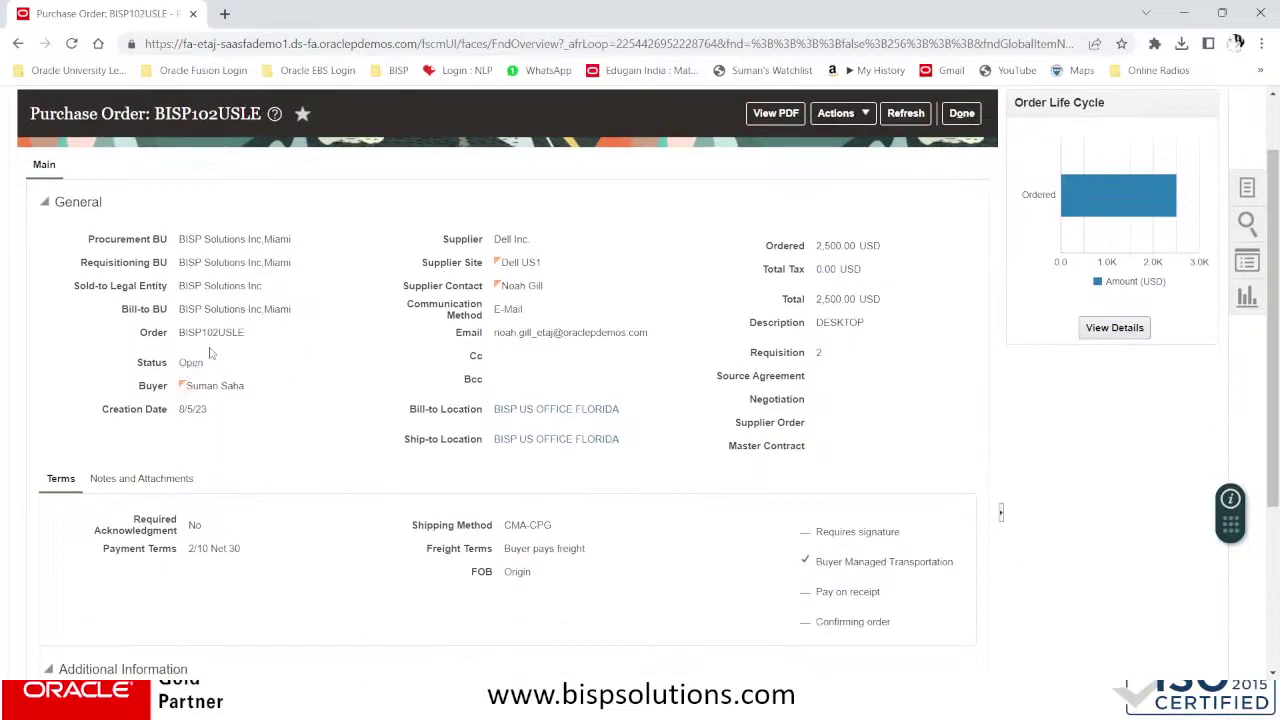
{"action": "scroll", "coordinate": [321, 474], "scroll_direction": "down", "scroll_amount": 3}
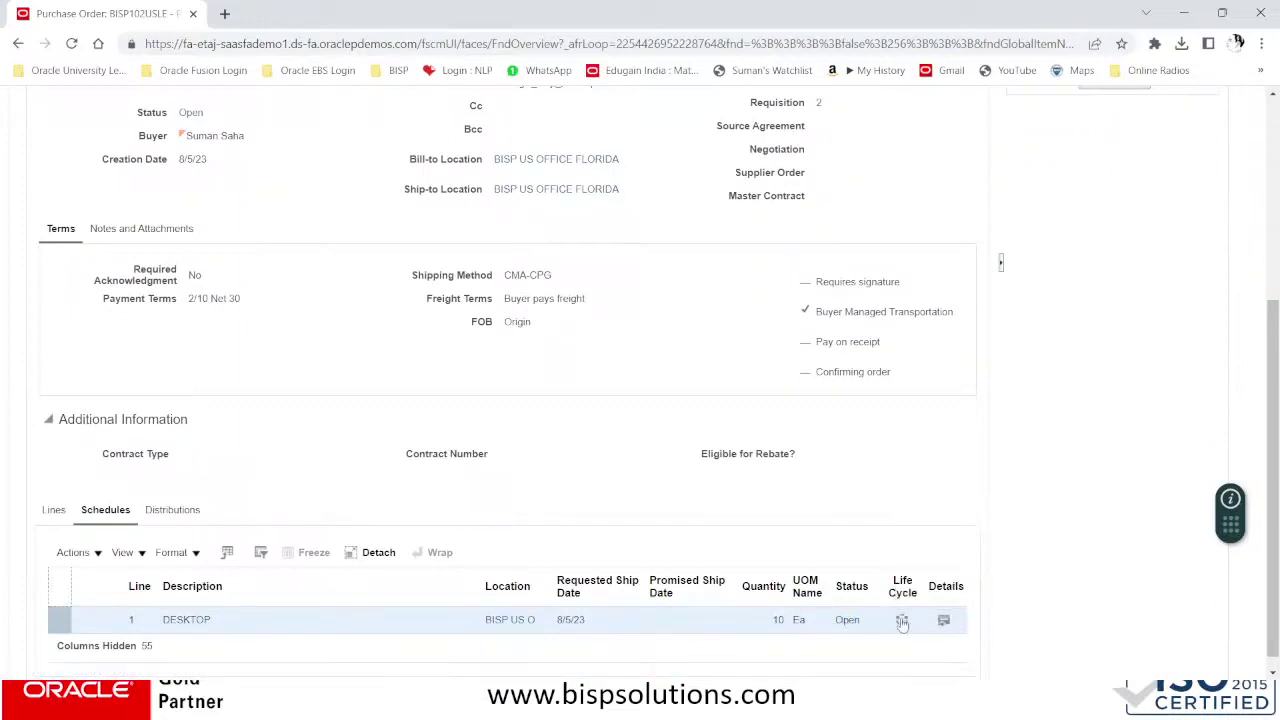
{"action": "mouse_move", "coordinate": [900, 619]}
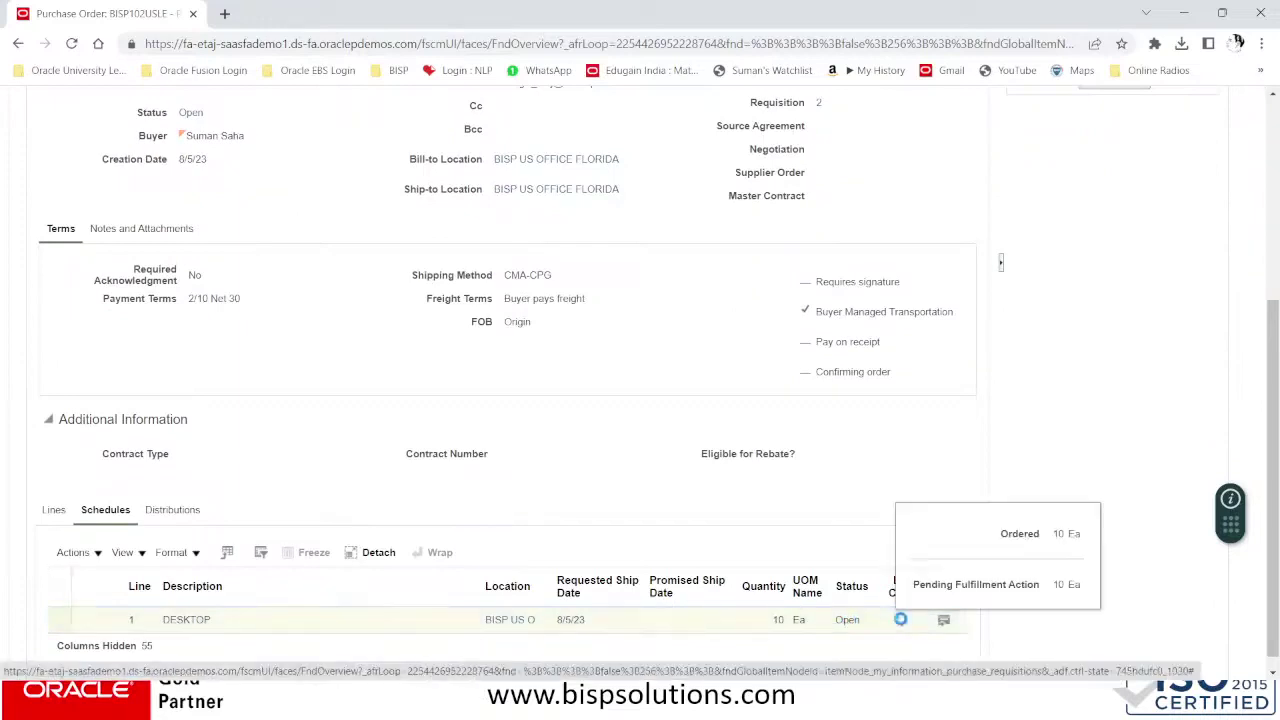
{"action": "left_click", "coordinate": [900, 619]}
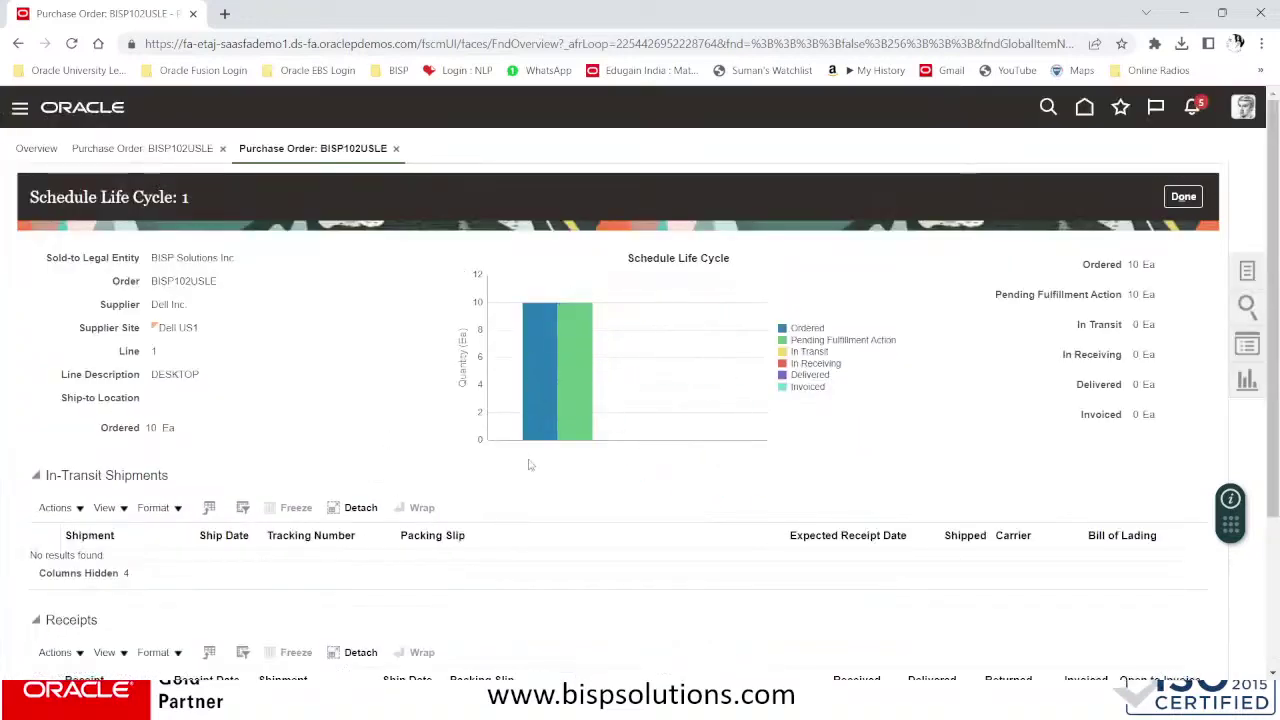
{"action": "mouse_move", "coordinate": [537, 390]}
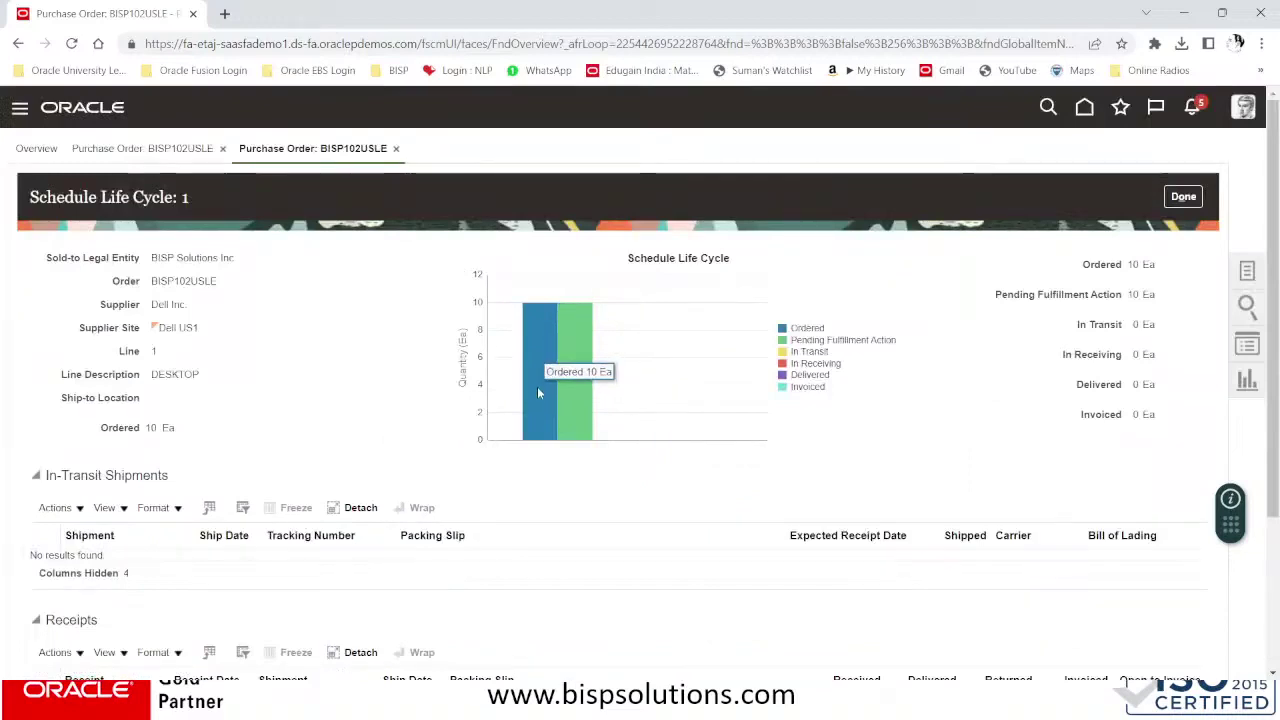
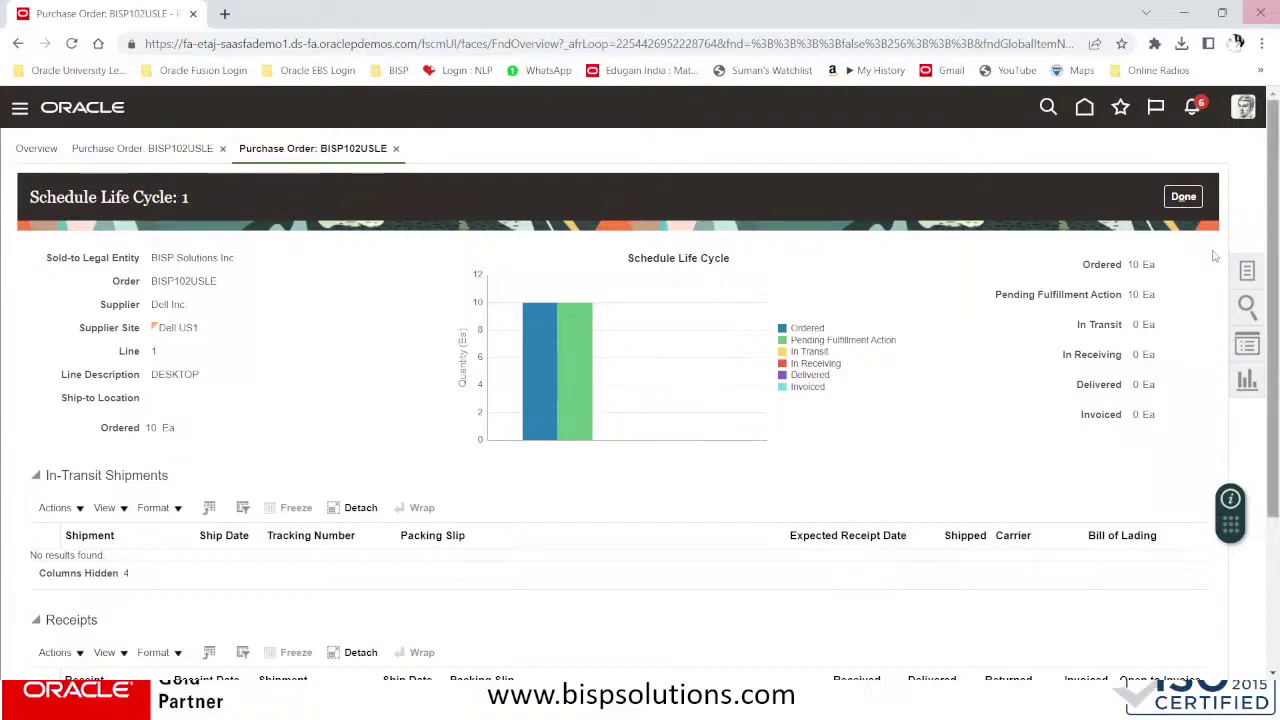
{"action": "left_click", "coordinate": [1177, 195]}
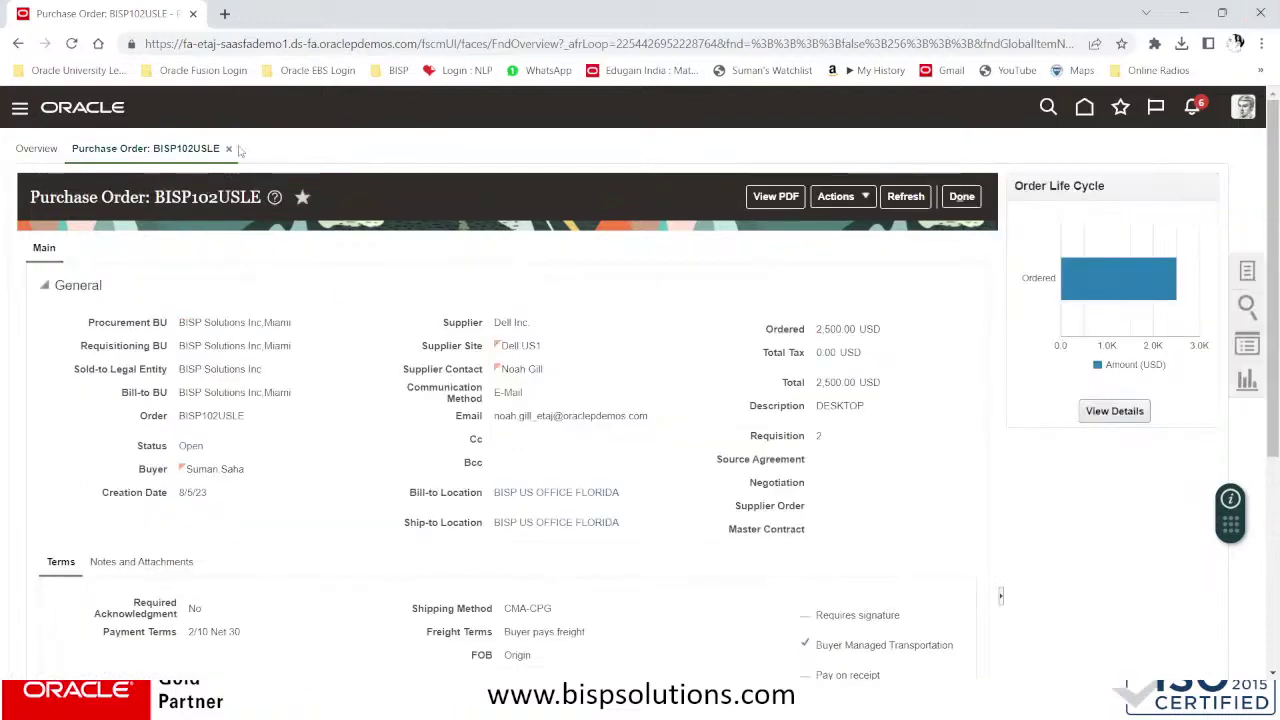
- Go to the Inventory Management work area under Supply Chain Execution
{"action": "left_click", "coordinate": [20, 107]}
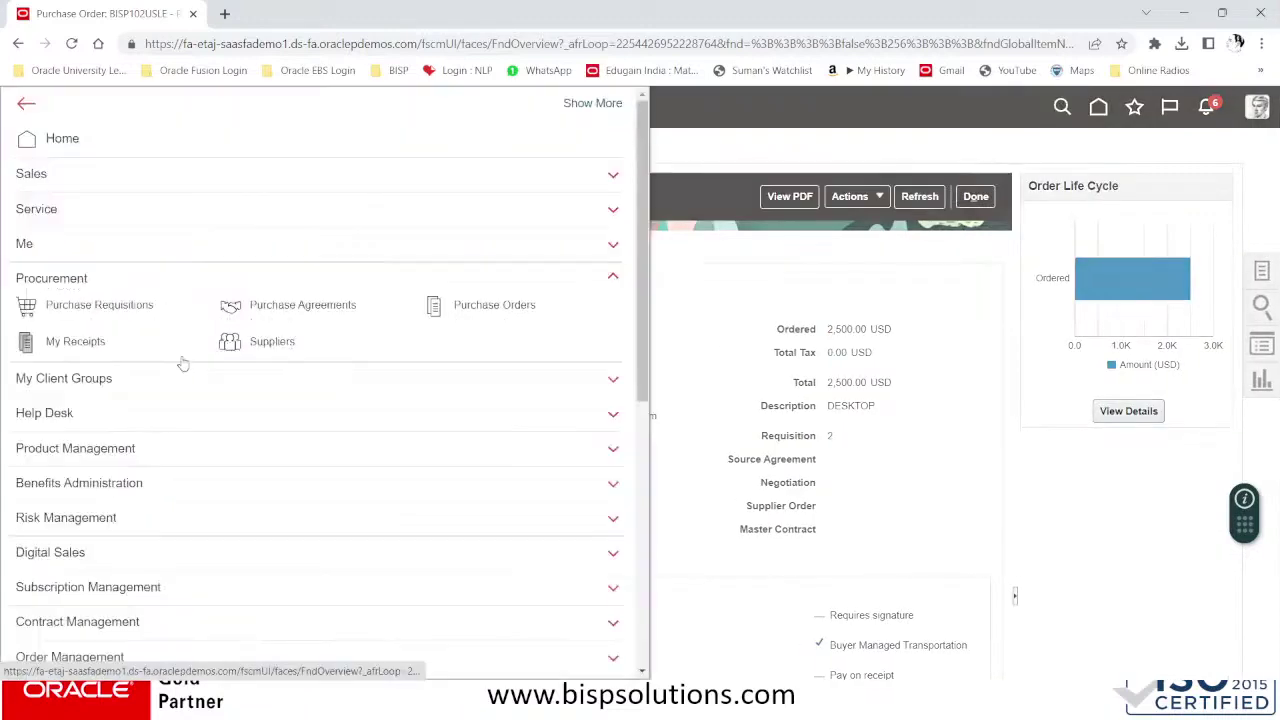
{"action": "scroll", "coordinate": [211, 400], "scroll_direction": "down", "scroll_amount": 5}
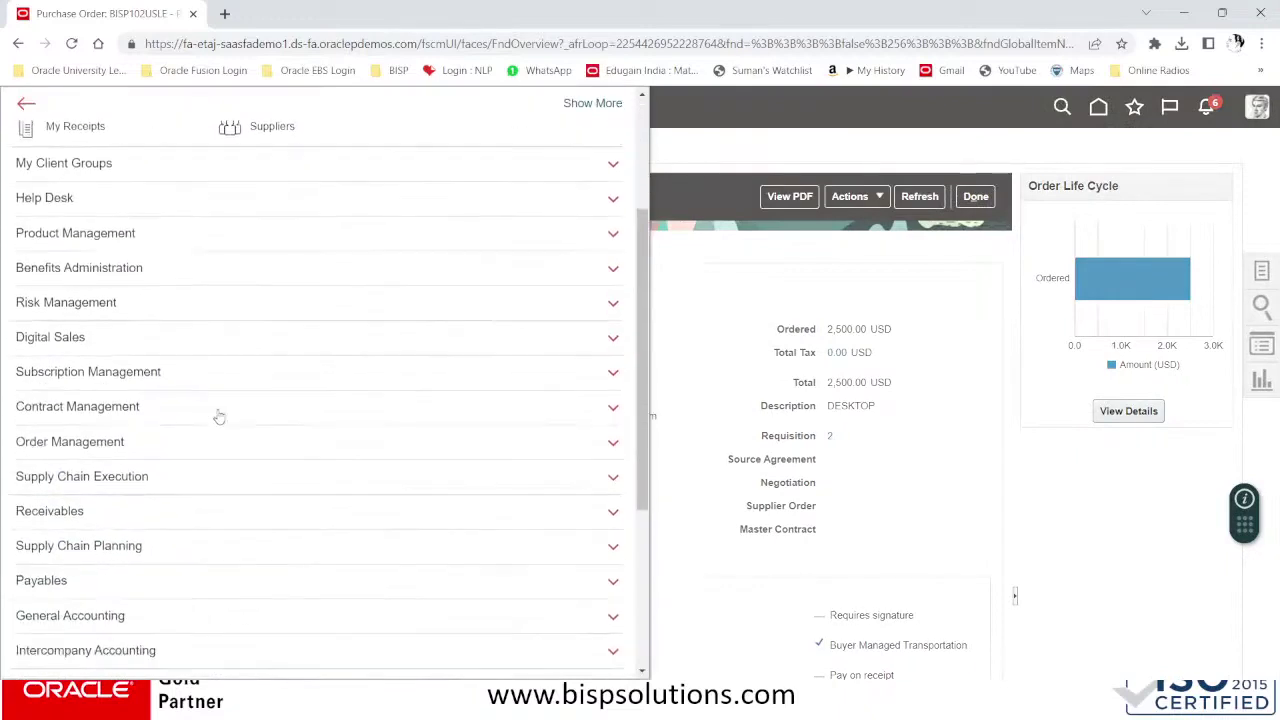
{"action": "scroll", "coordinate": [214, 420], "scroll_direction": "down", "scroll_amount": 2}
{"action": "scroll", "coordinate": [180, 362], "scroll_direction": "up", "scroll_amount": 2}
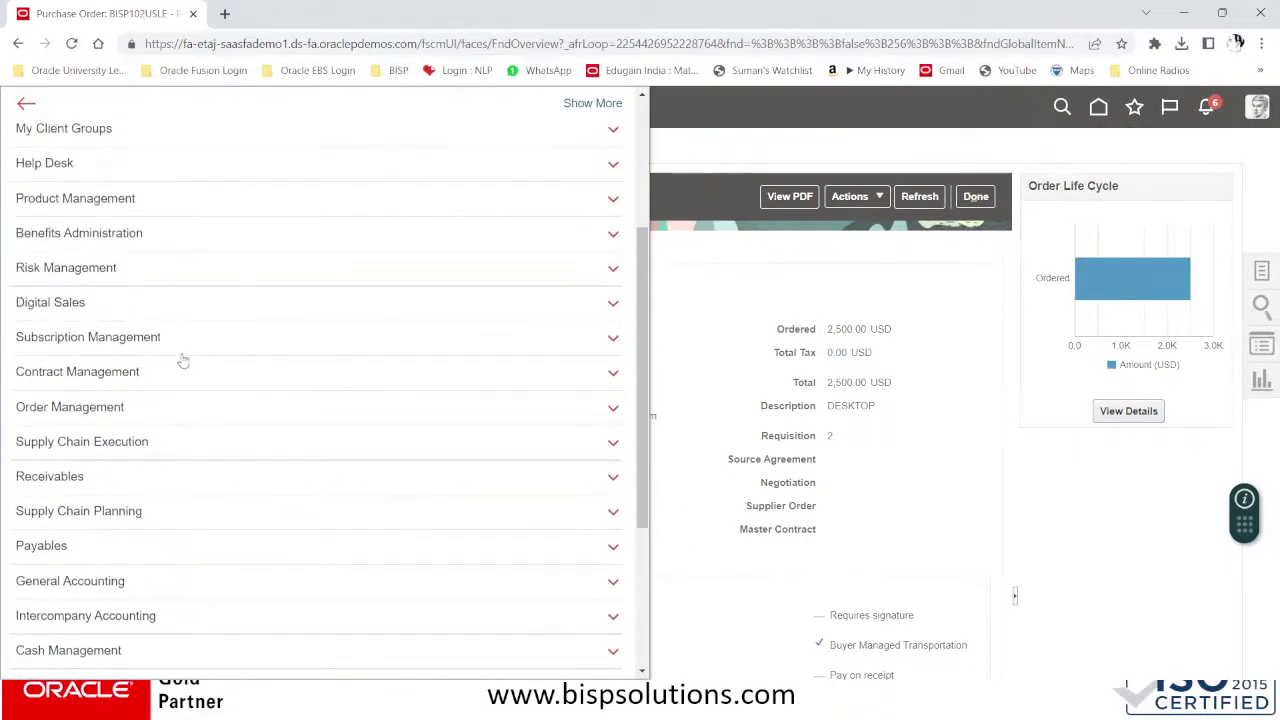
{"action": "scroll", "coordinate": [181, 393], "scroll_direction": "down", "scroll_amount": 3}
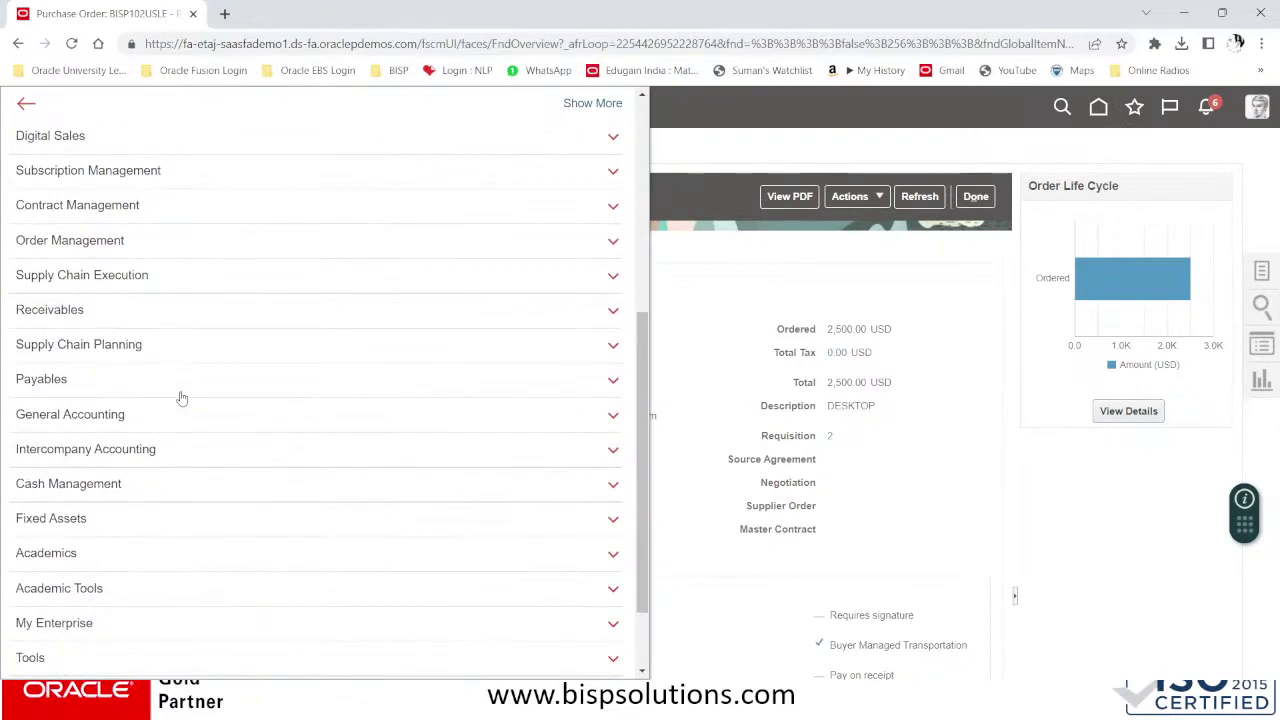
{"action": "scroll", "coordinate": [186, 428], "scroll_direction": "down", "scroll_amount": 2}
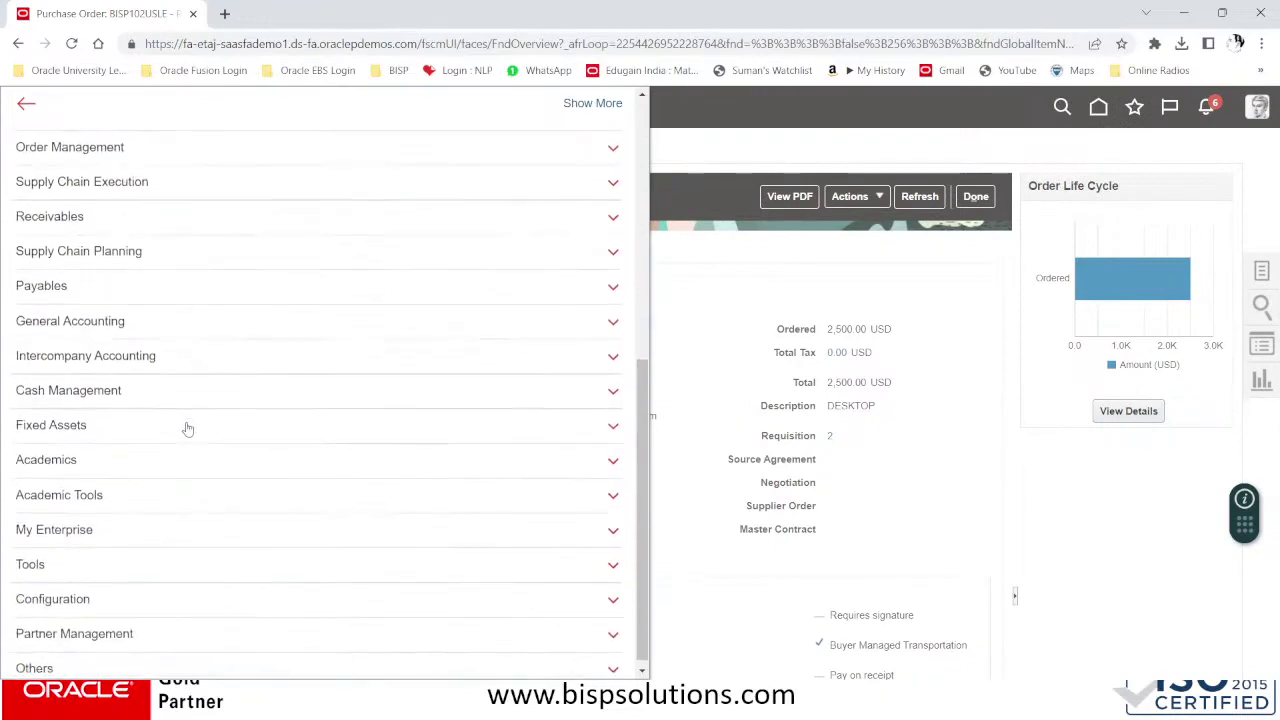
{"action": "scroll", "coordinate": [190, 430], "scroll_direction": "up", "scroll_amount": 3}
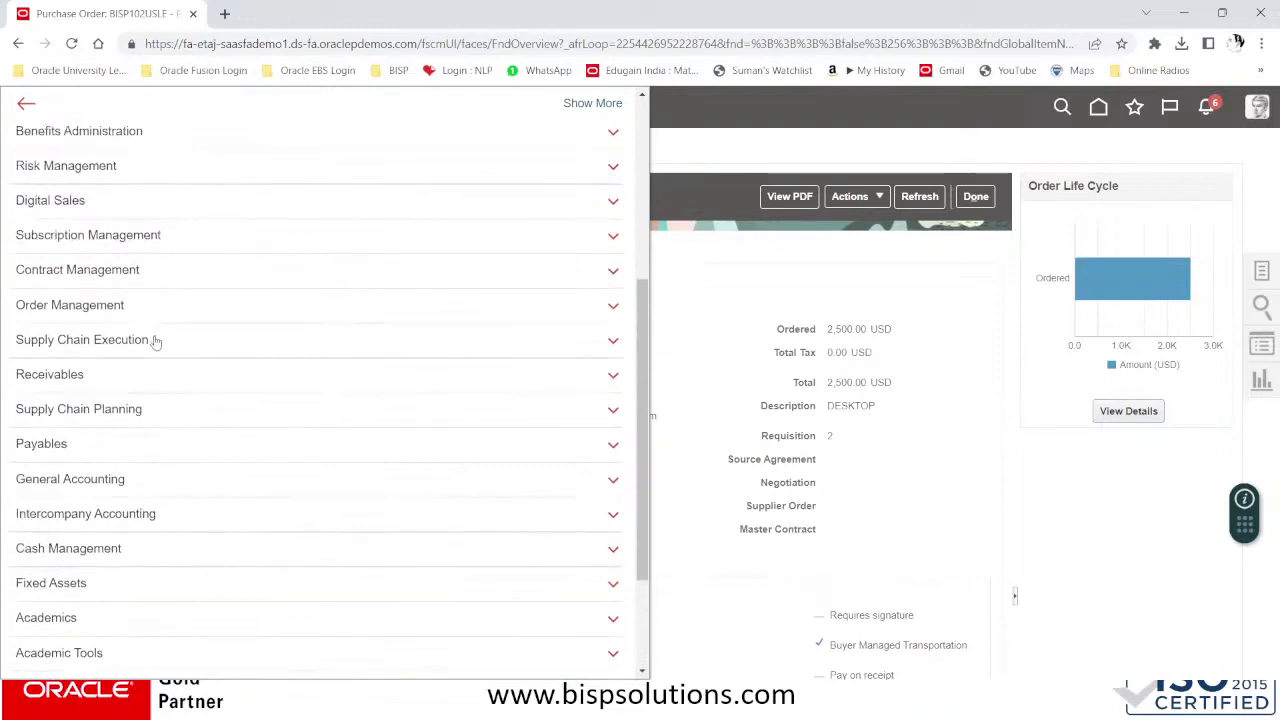
{"action": "left_click", "coordinate": [157, 340]}
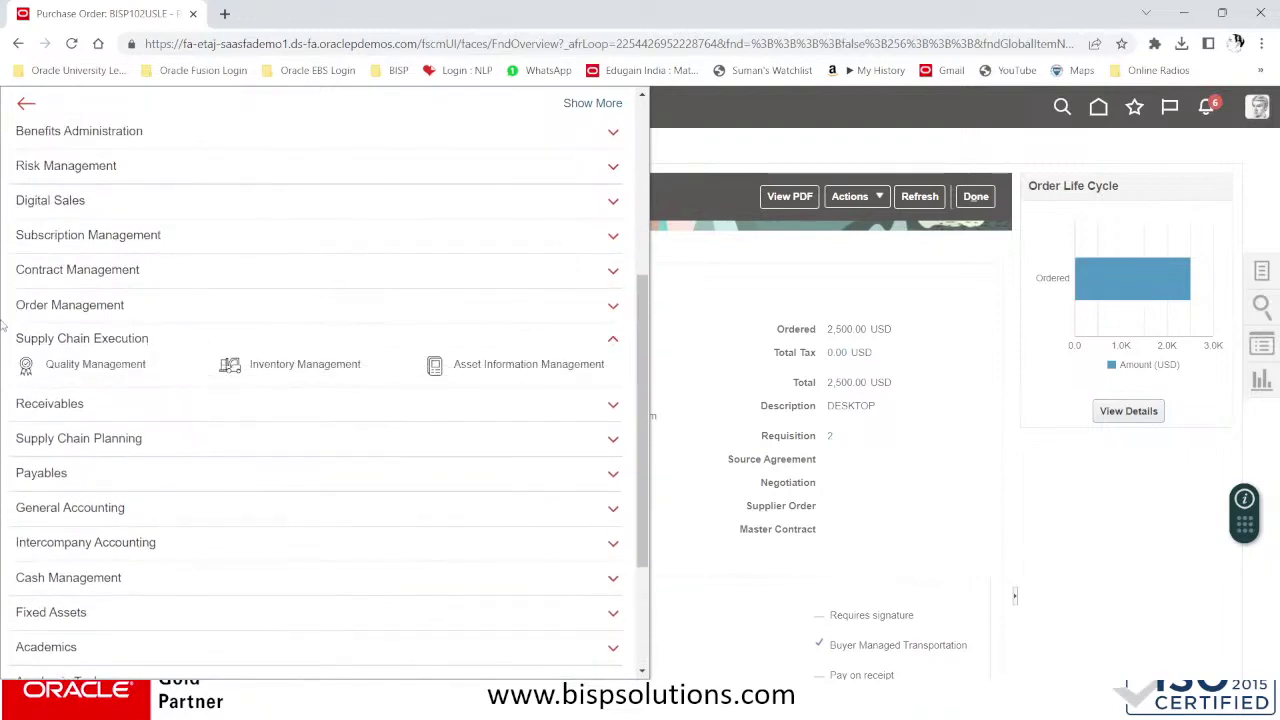
{"action": "left_click_drag", "start_coordinate": [10, 341], "coordinate": [180, 346]}
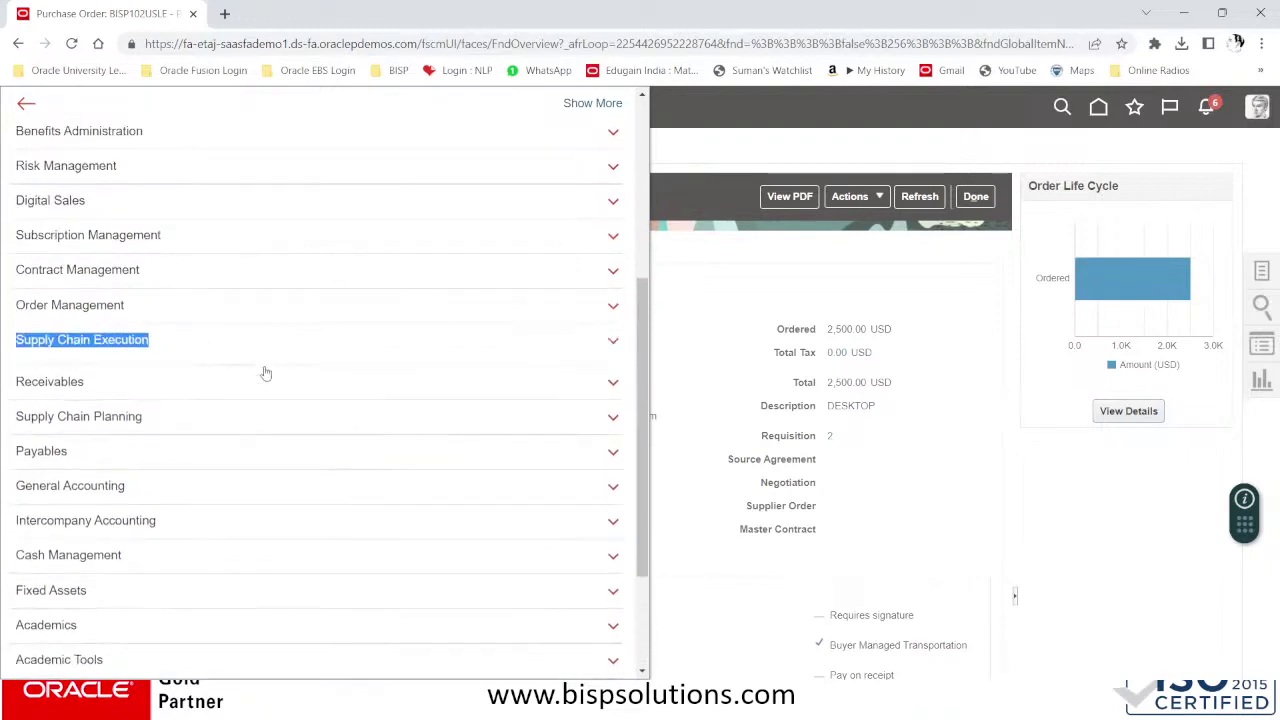
{"action": "left_click", "coordinate": [145, 343]}
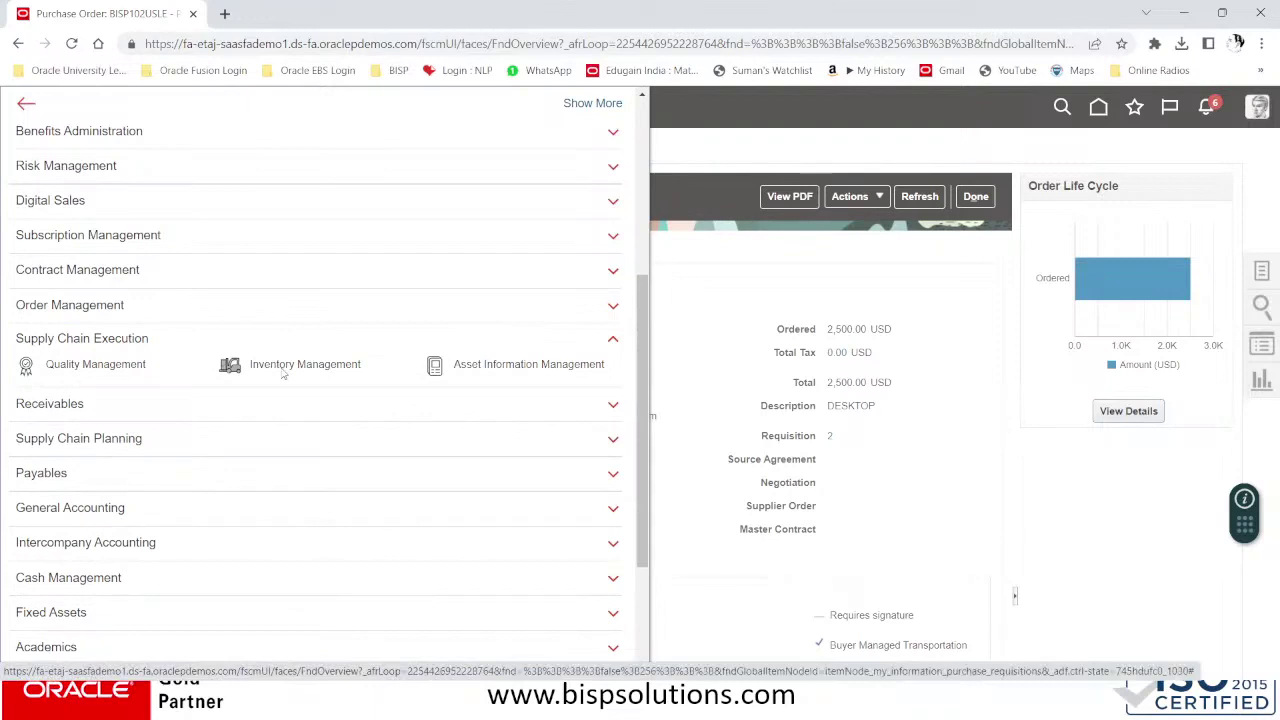
{"action": "left_click", "coordinate": [229, 366]}
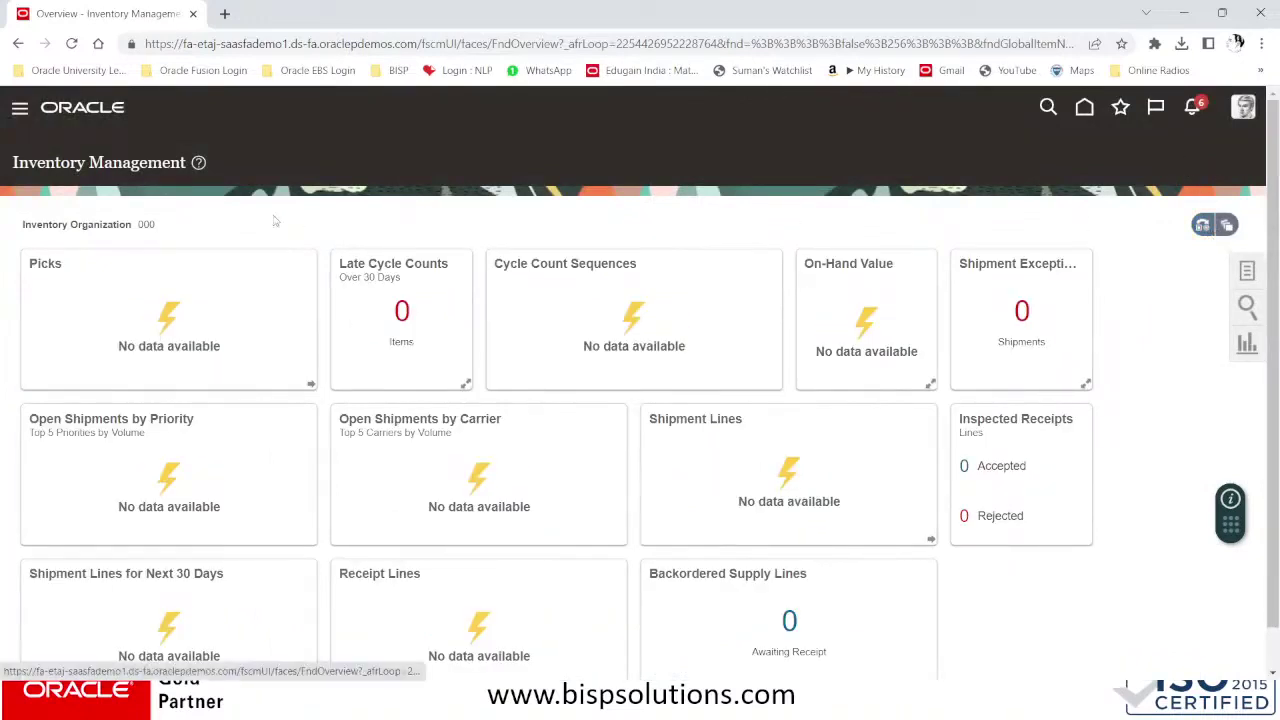
- Switch the inventory organization of the Inventory Management overview to BISP_DUMMY_US_ORG
{"action": "left_click", "coordinate": [1227, 224]}
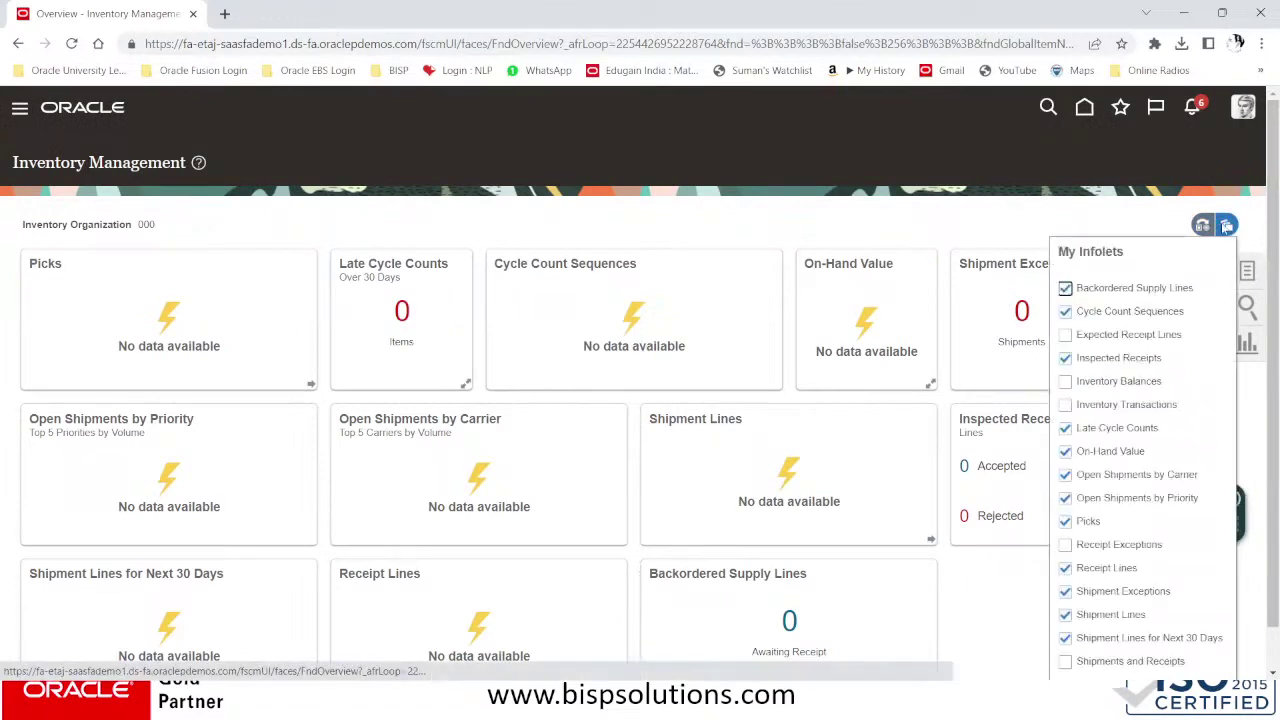
{"action": "left_click", "coordinate": [1204, 229]}
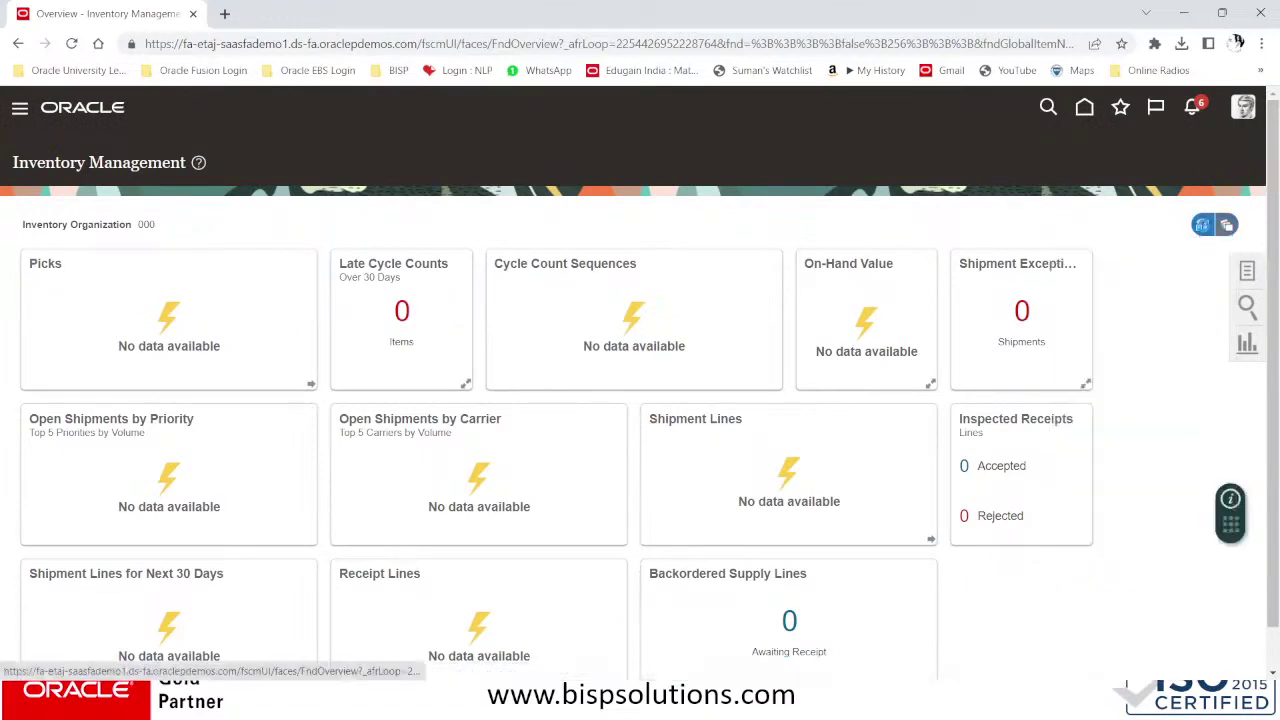
{"action": "left_click", "coordinate": [1202, 224]}
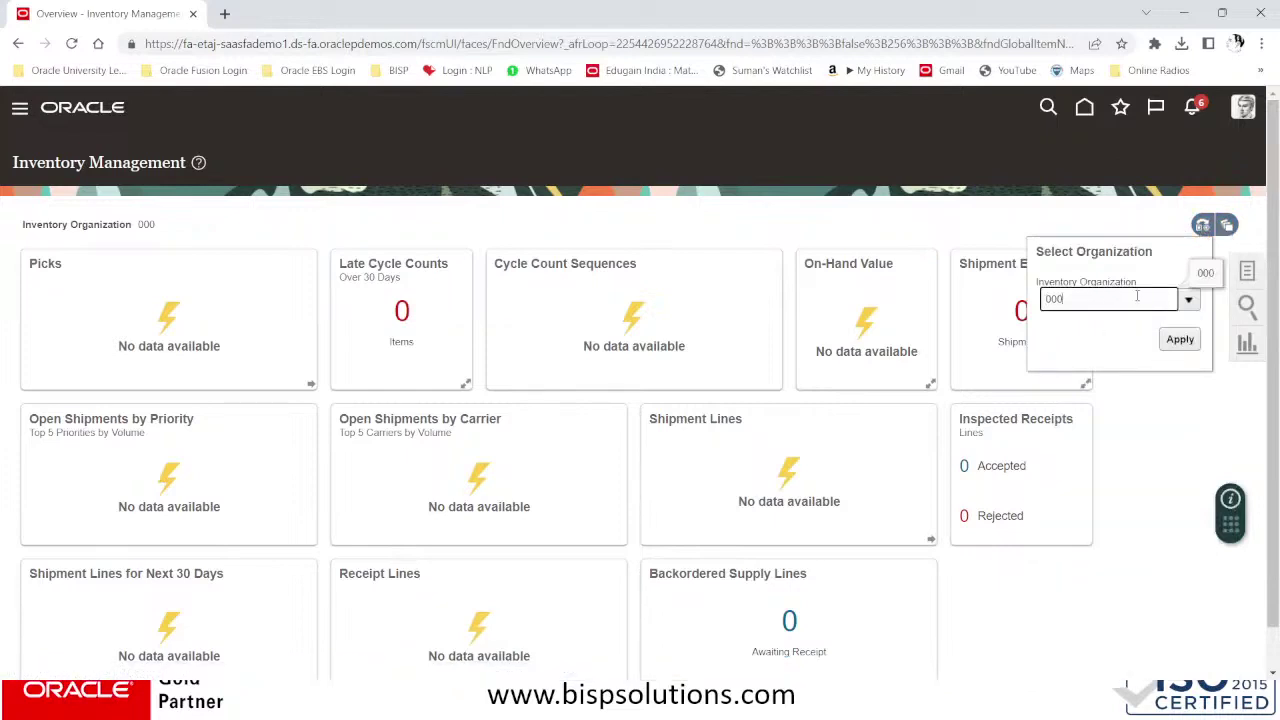
{"action": "left_click", "coordinate": [1188, 300]}
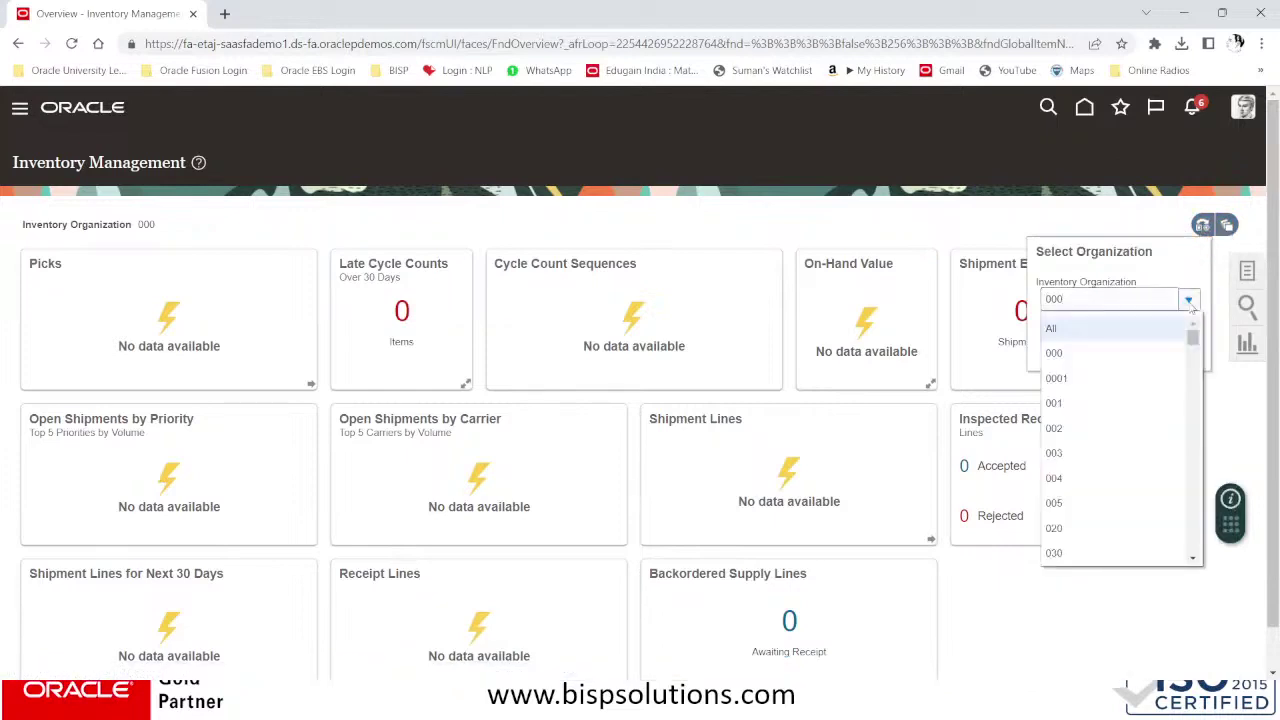
{"action": "left_click_drag", "start_coordinate": [1193, 340], "coordinate": [1193, 434]}
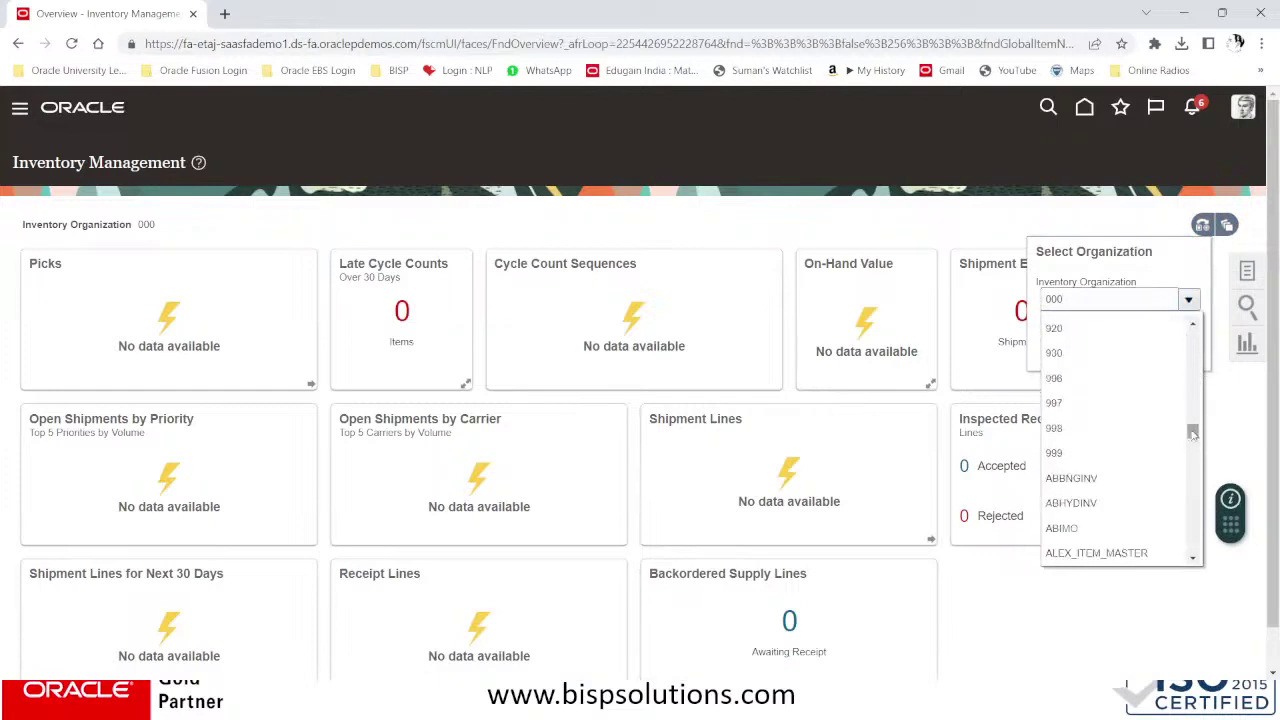
{"action": "scroll", "coordinate": [1193, 434], "scroll_direction": "down", "scroll_amount": 5}
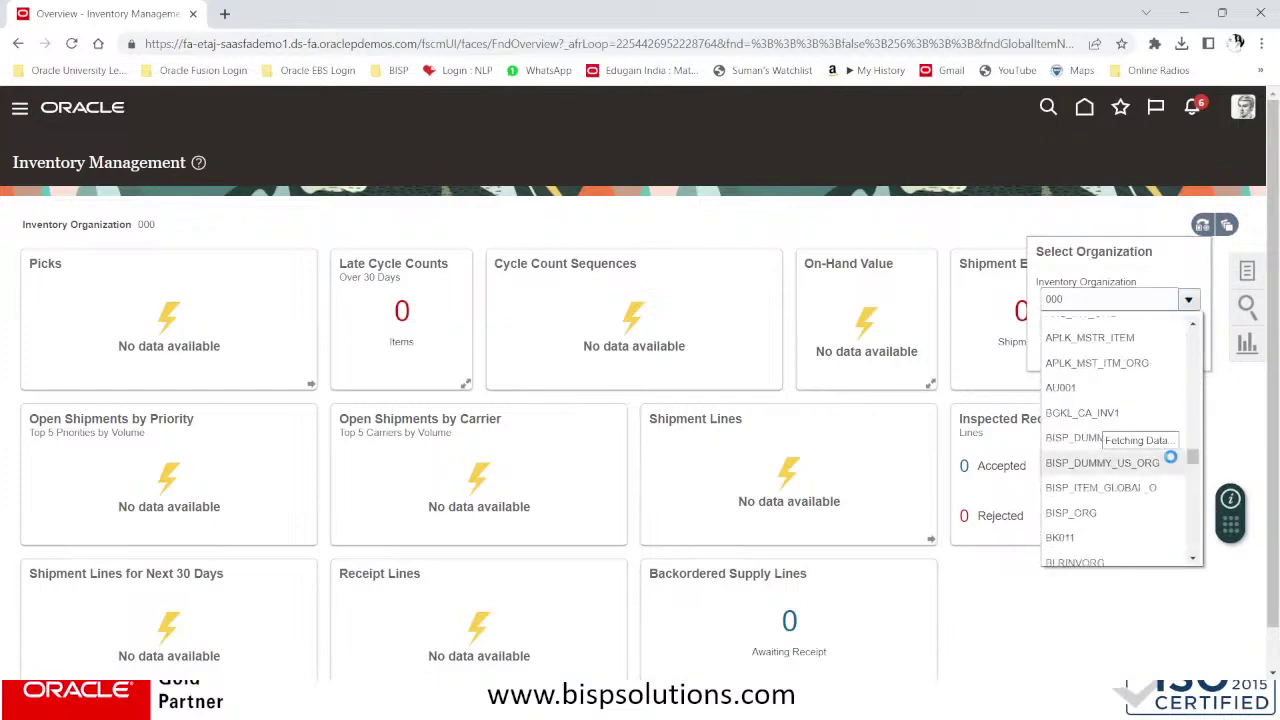
{"action": "scroll", "coordinate": [1133, 485], "scroll_direction": "down", "scroll_amount": 2}
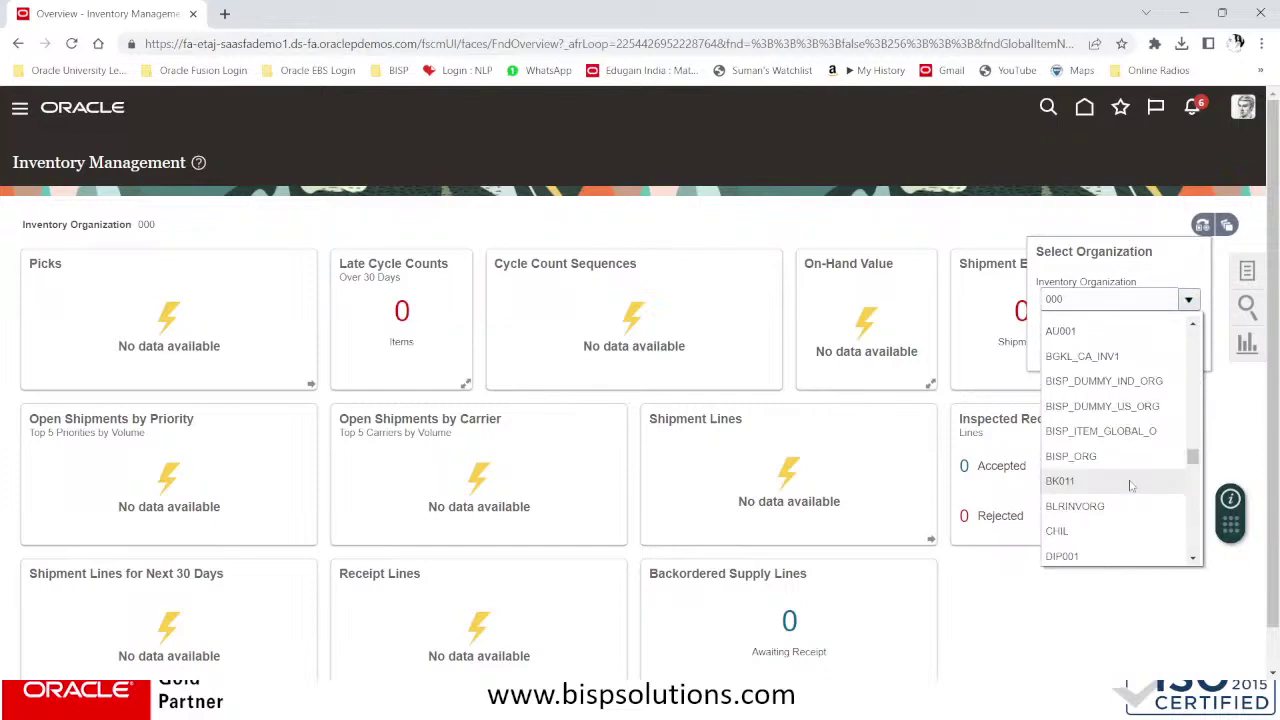
{"action": "left_click", "coordinate": [1143, 406]}
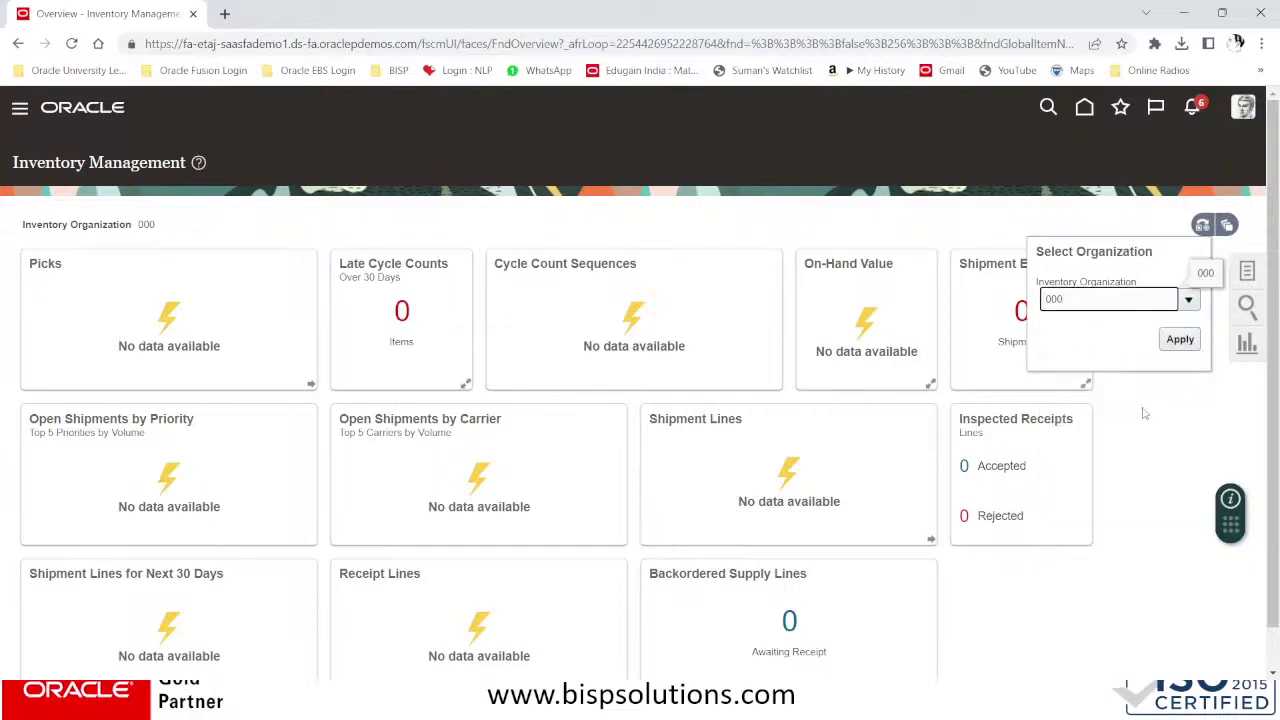
{"action": "left_click", "coordinate": [1182, 341]}
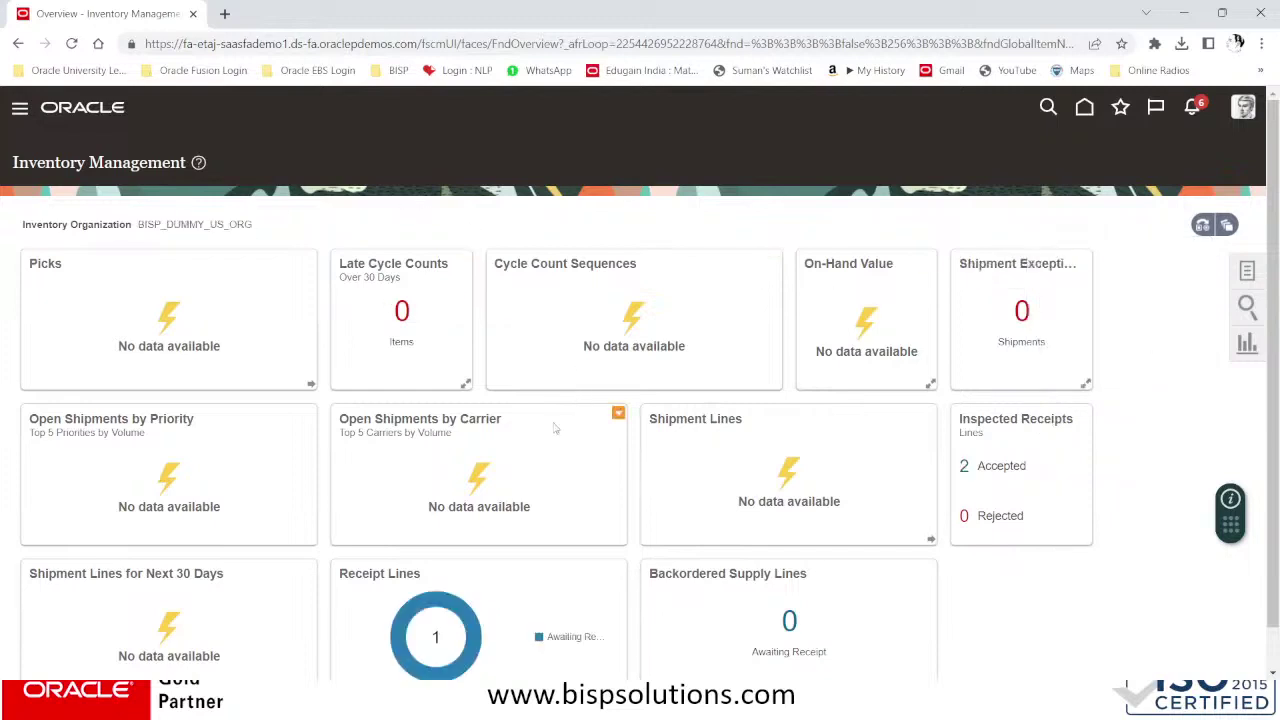
- Show the Receipts tasks for the inventory organization and open Receive Expected Shipments
{"action": "scroll", "coordinate": [555, 428], "scroll_direction": "down", "scroll_amount": 1}
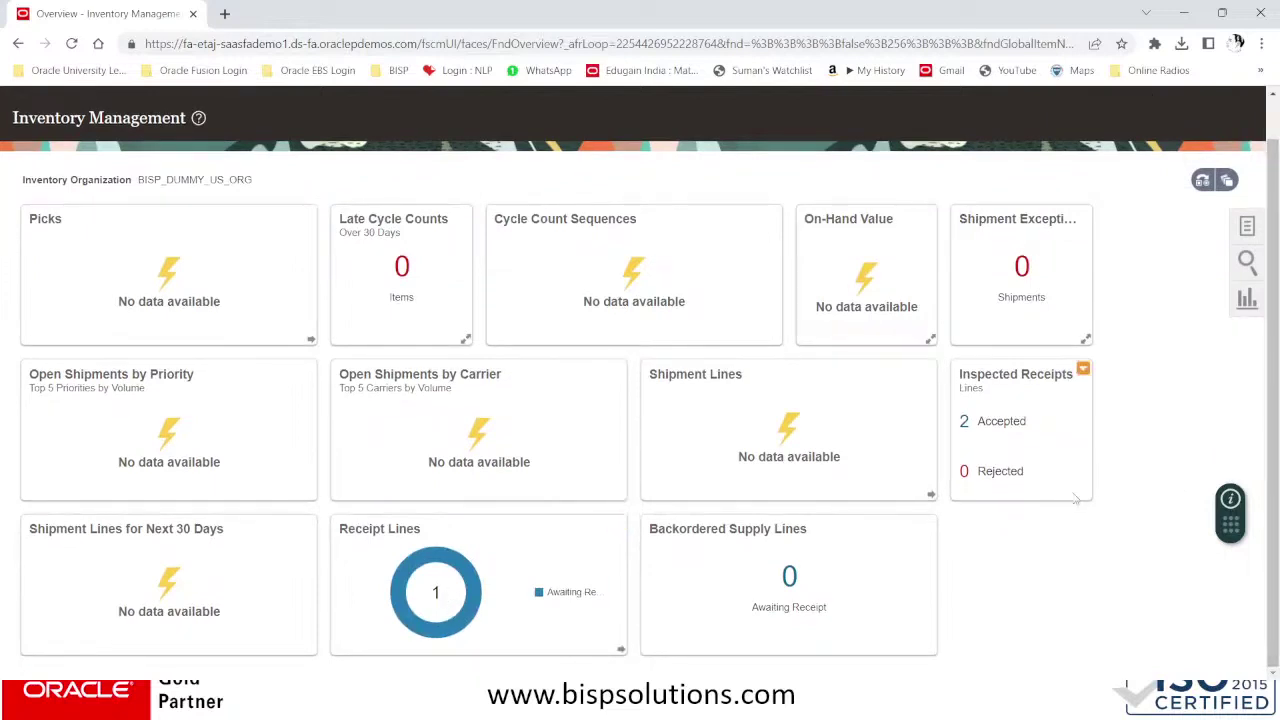
{"action": "scroll", "coordinate": [1072, 430], "scroll_direction": "up", "scroll_amount": 1}
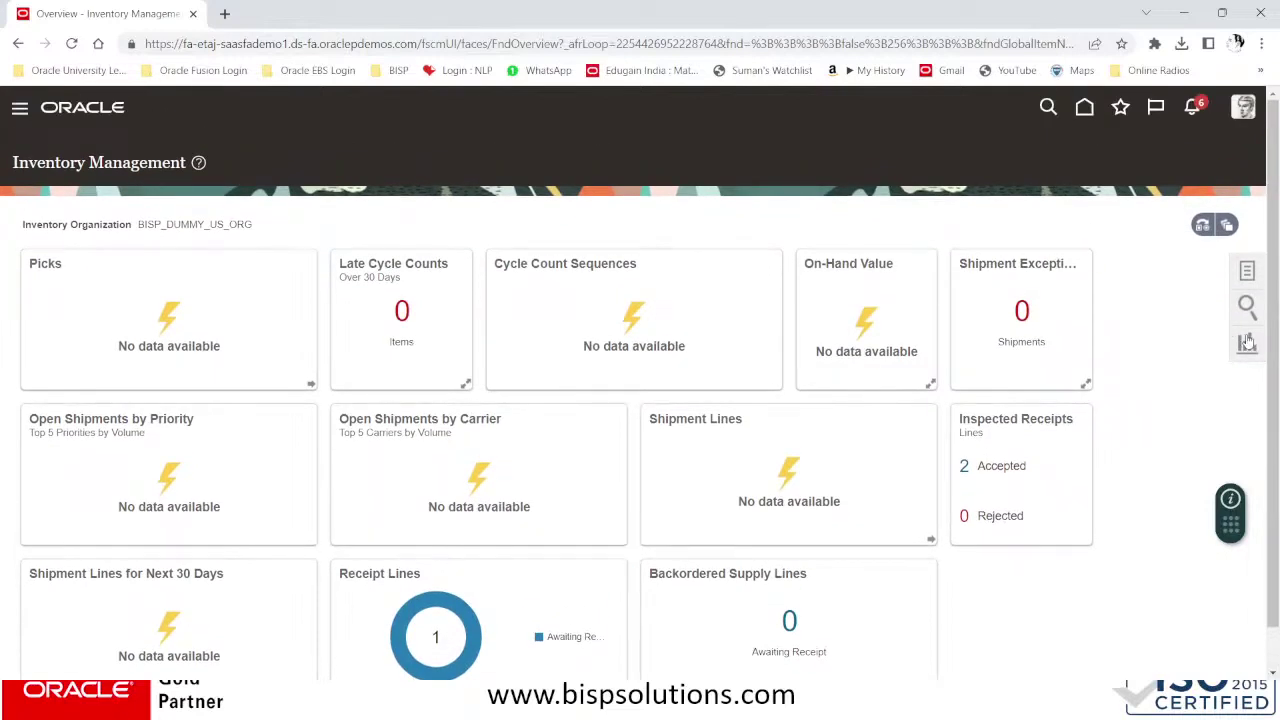
{"action": "left_click", "coordinate": [1247, 274]}
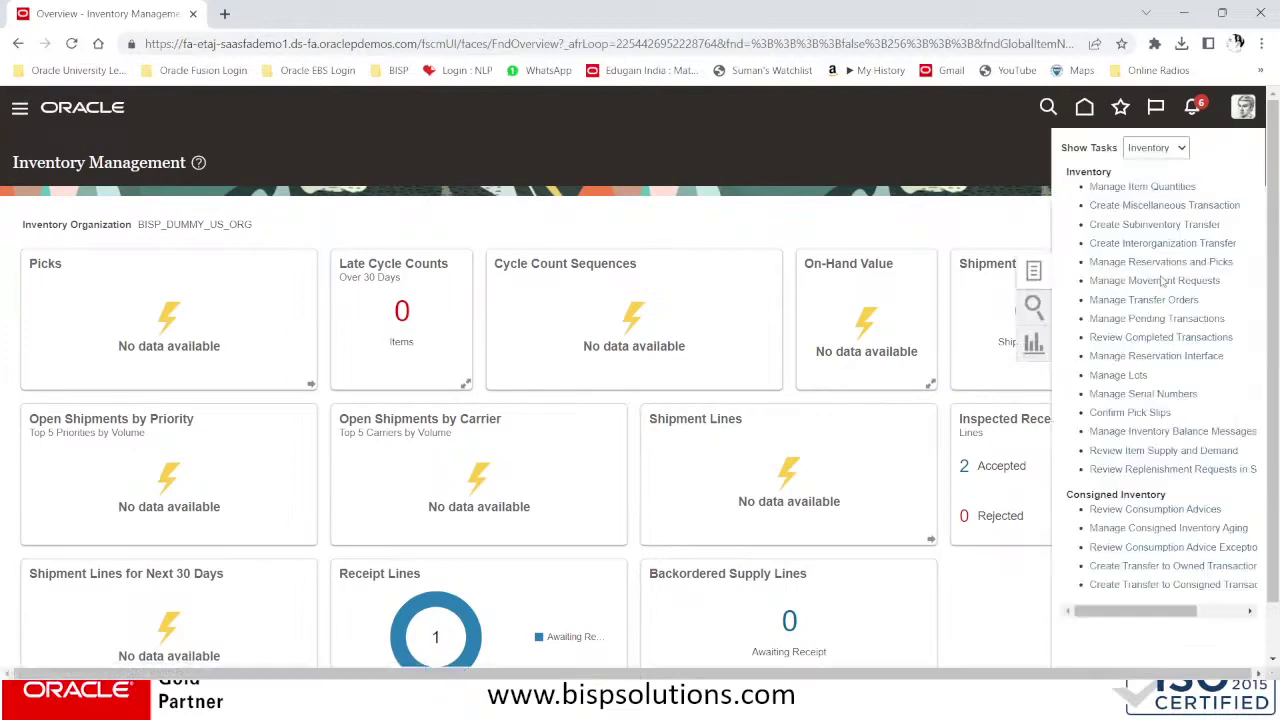
{"action": "left_click", "coordinate": [1155, 147]}
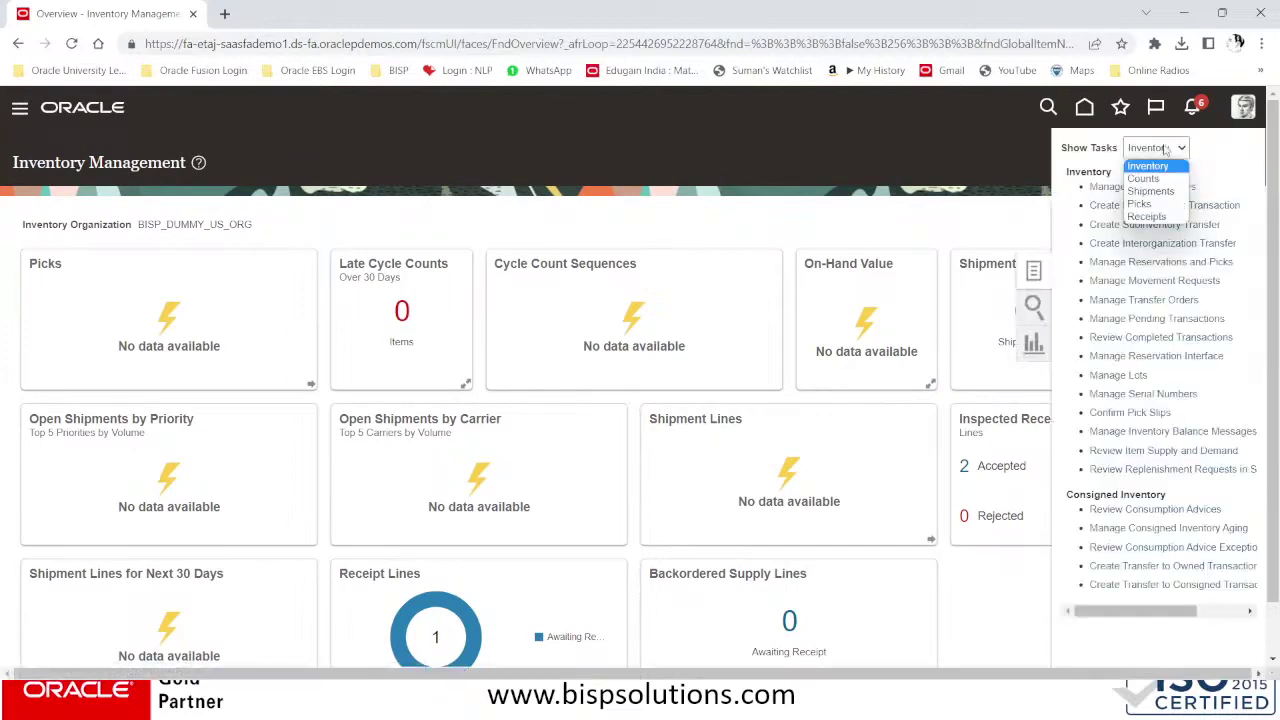
{"action": "left_click", "coordinate": [1147, 217]}
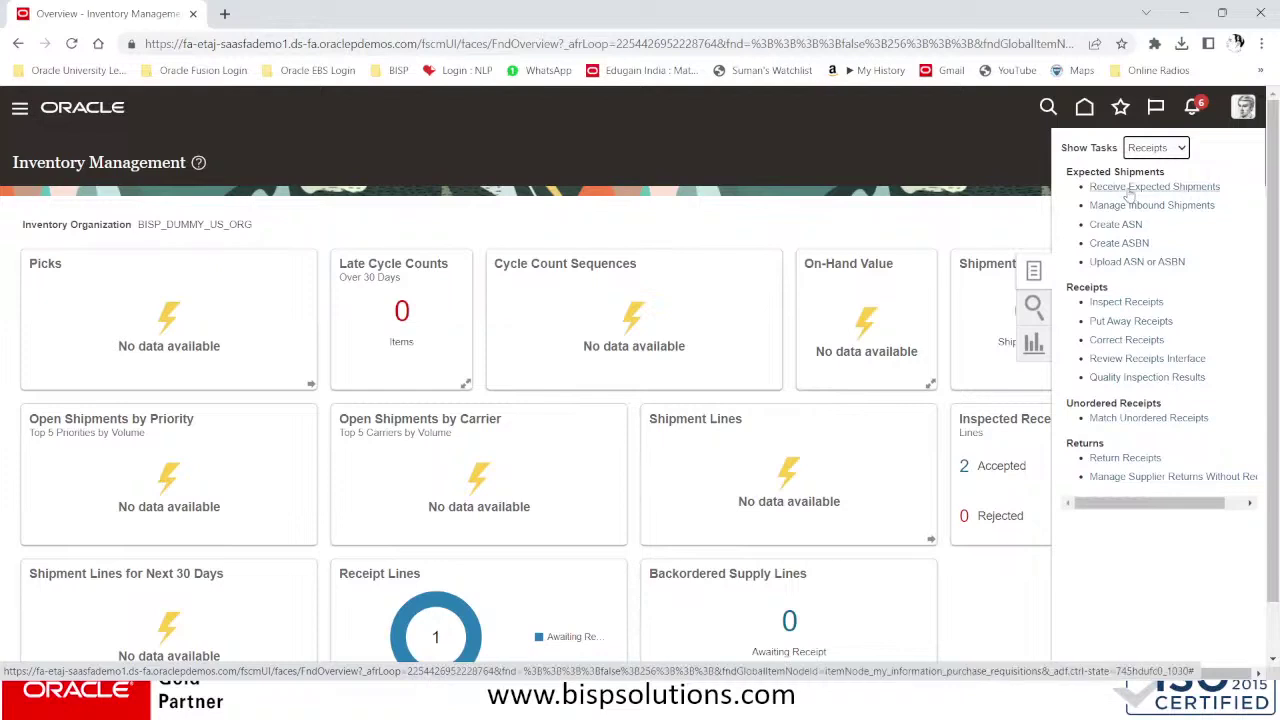
{"action": "left_click", "coordinate": [1127, 187]}
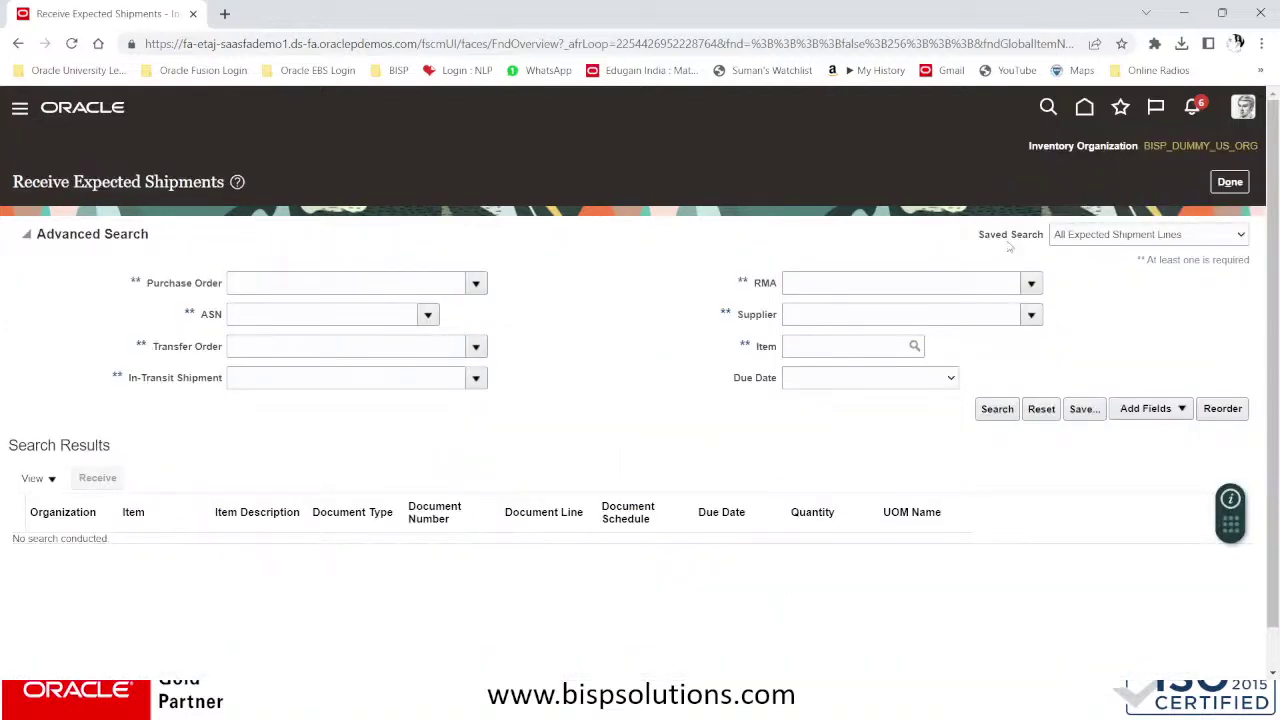
- Search the expected shipments by the copied purchase order number and open its DESKTOP line for receiving
{"action": "left_click", "coordinate": [341, 286]}
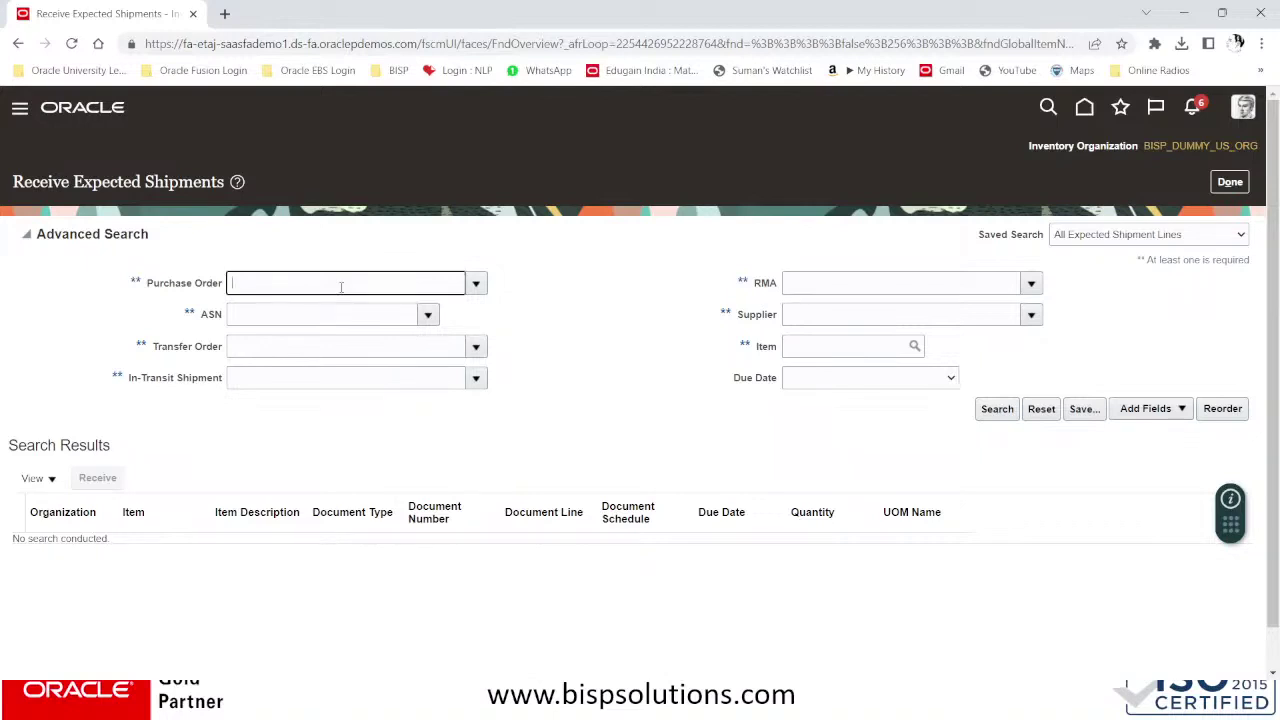
{"action": "key", "text": "super+v"}
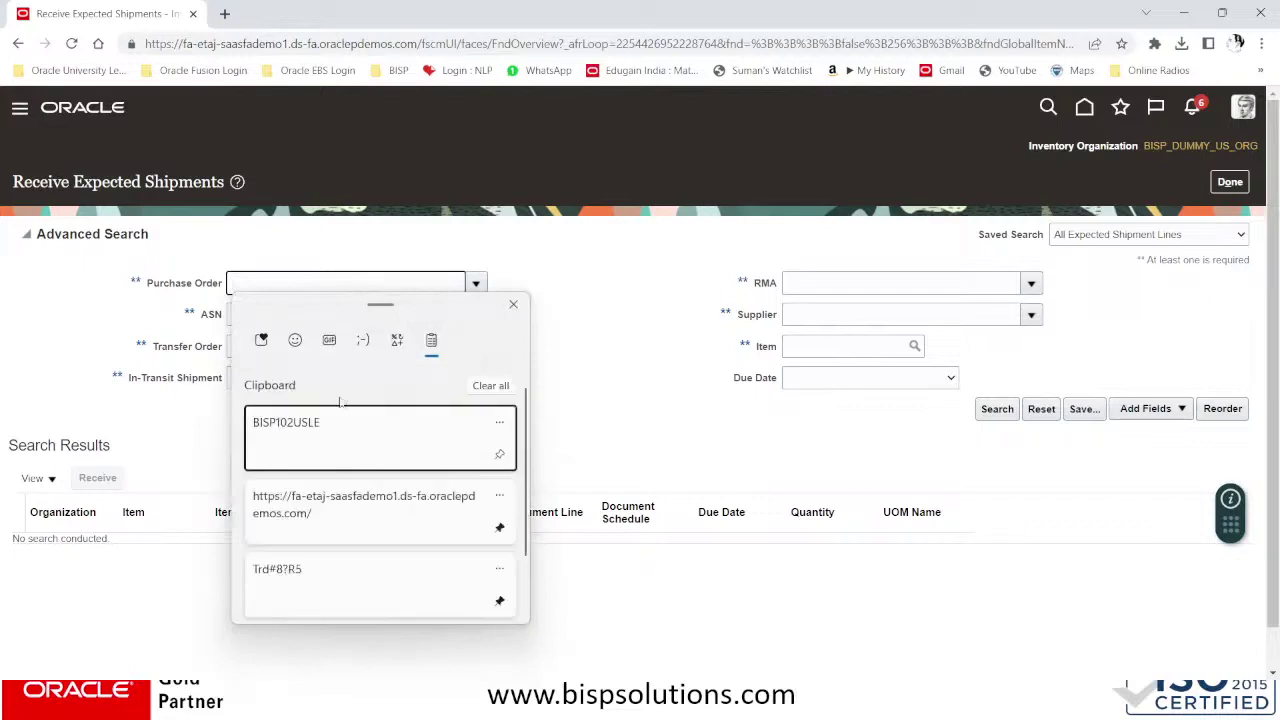
{"action": "left_click", "coordinate": [338, 412]}
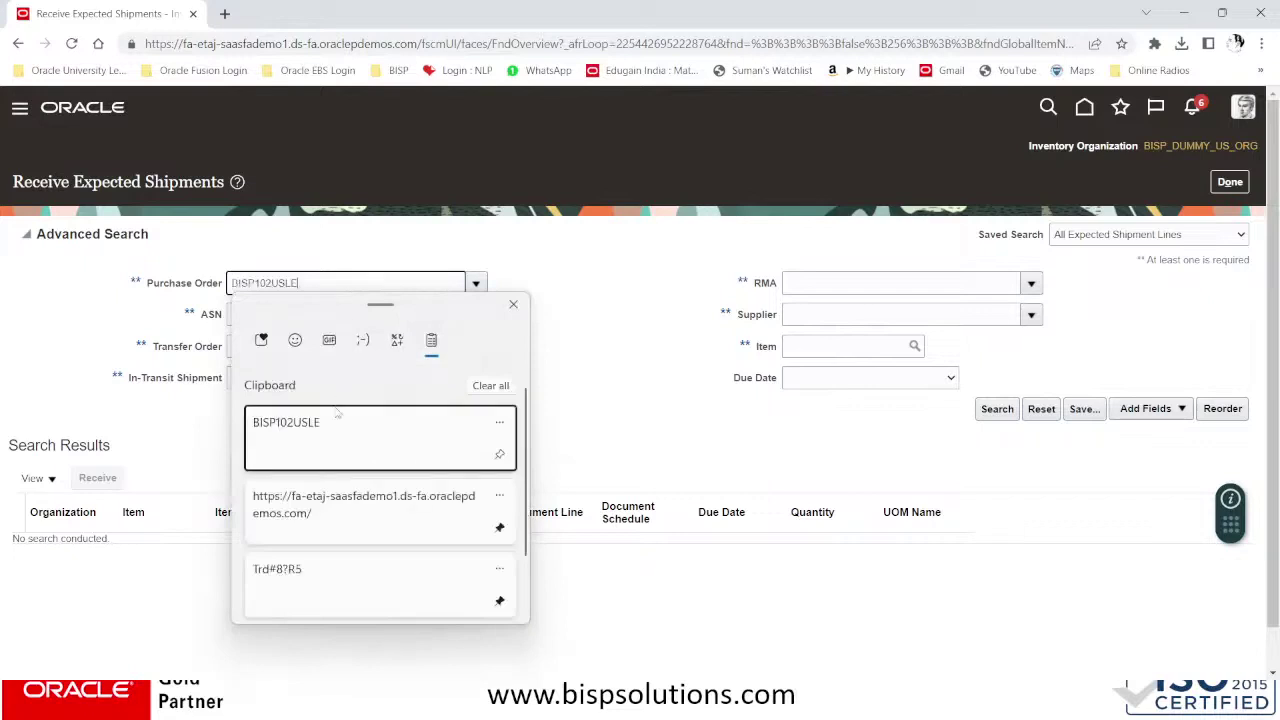
{"action": "left_click", "coordinate": [997, 409]}
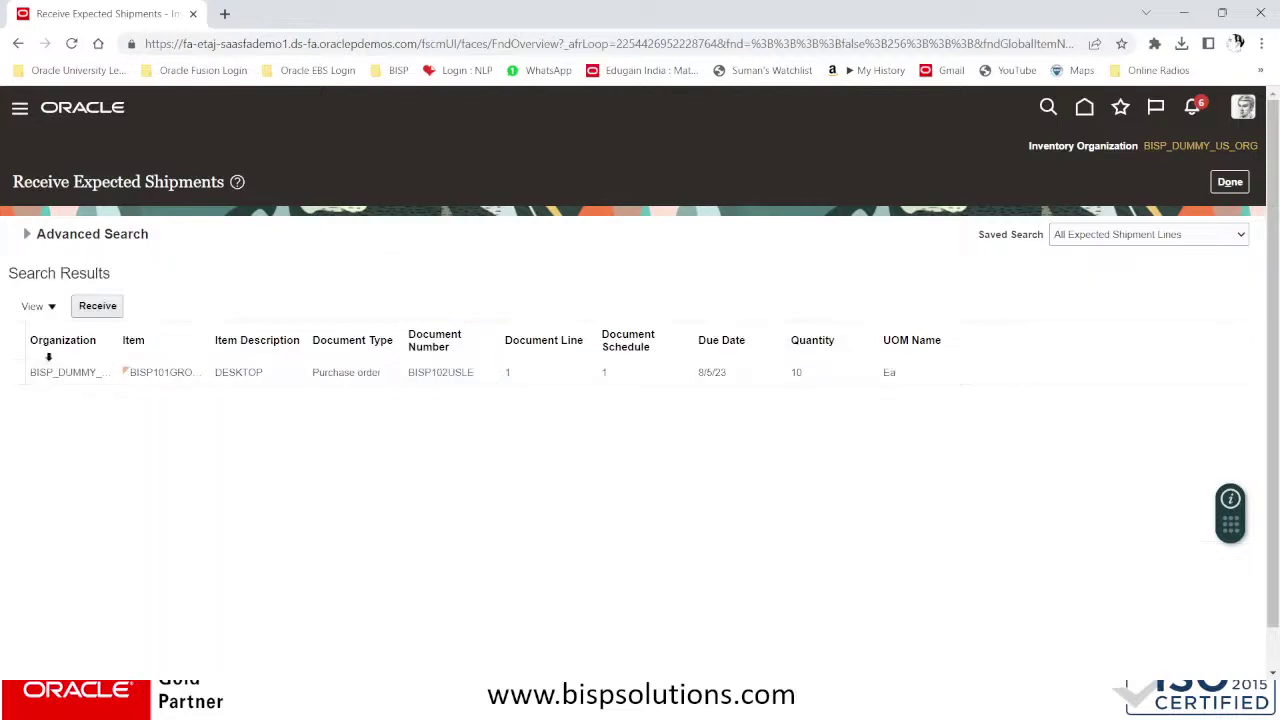
{"action": "left_click", "coordinate": [20, 372]}
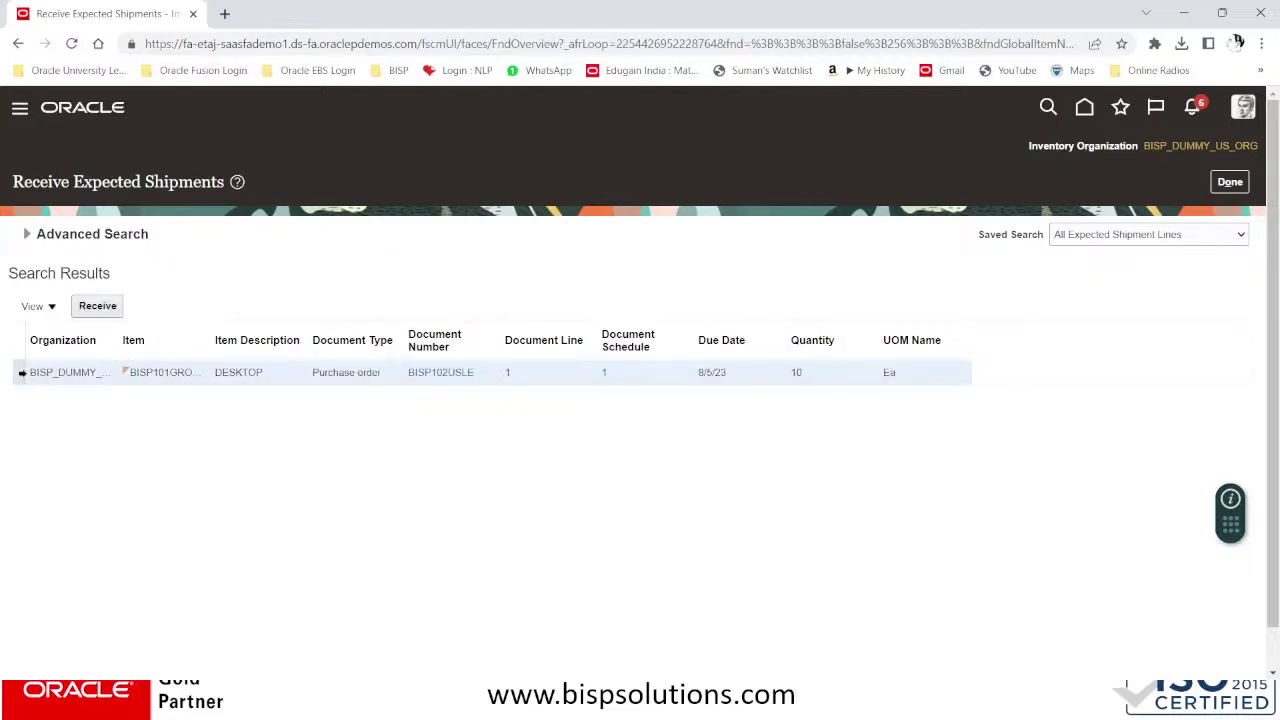
{"action": "left_click", "coordinate": [106, 311]}
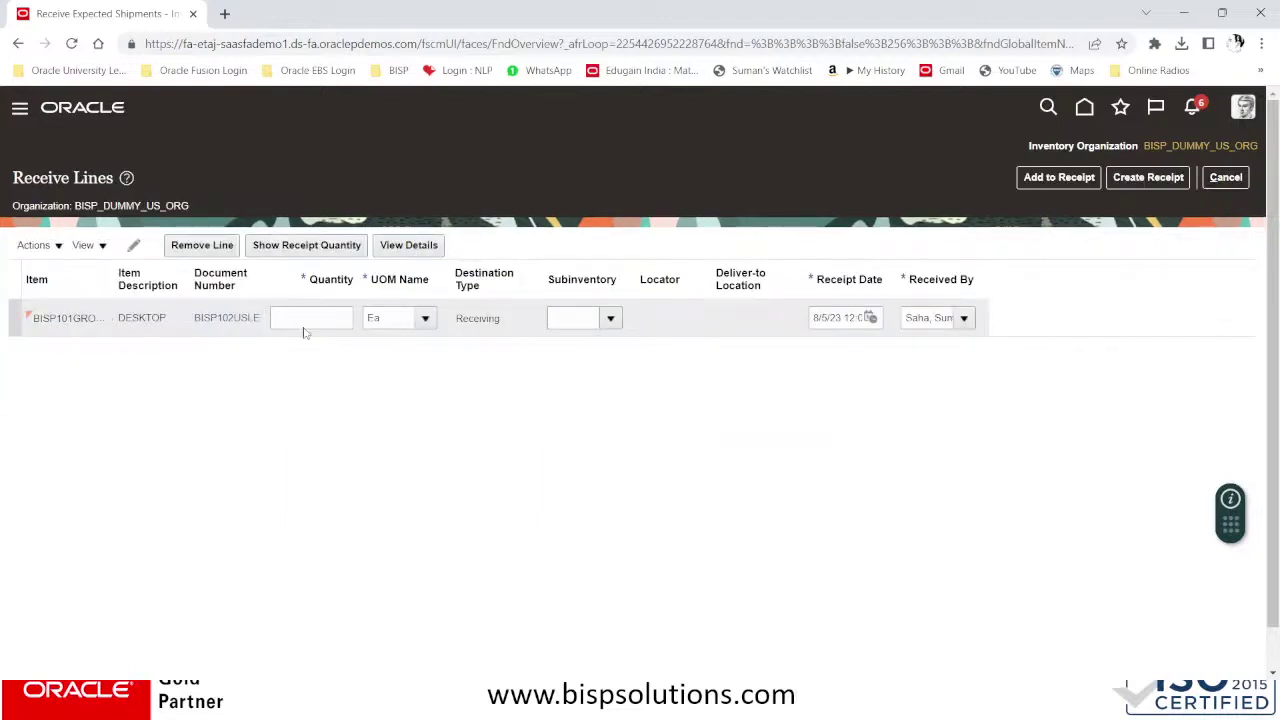
- Set the received quantity of the DESKTOP line to 10, leave the subinventory blank and create a receipt
{"action": "left_click", "coordinate": [304, 319]}
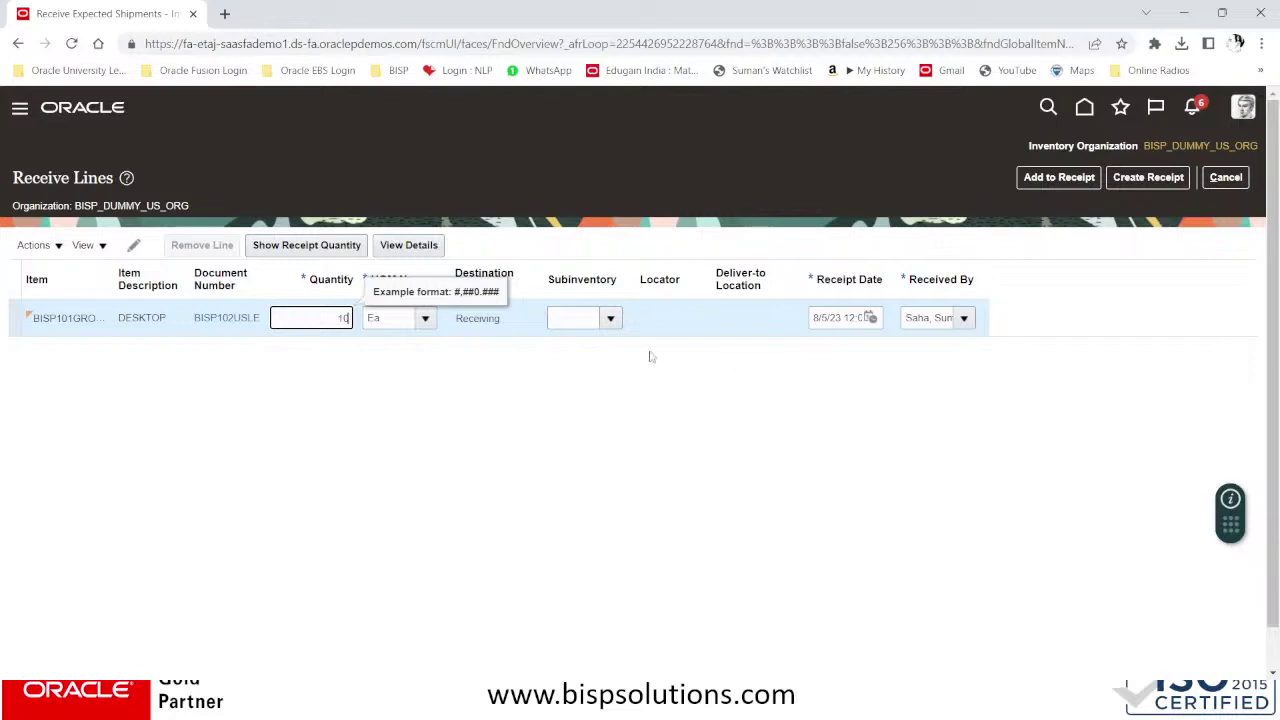
{"action": "left_click", "coordinate": [597, 319]}
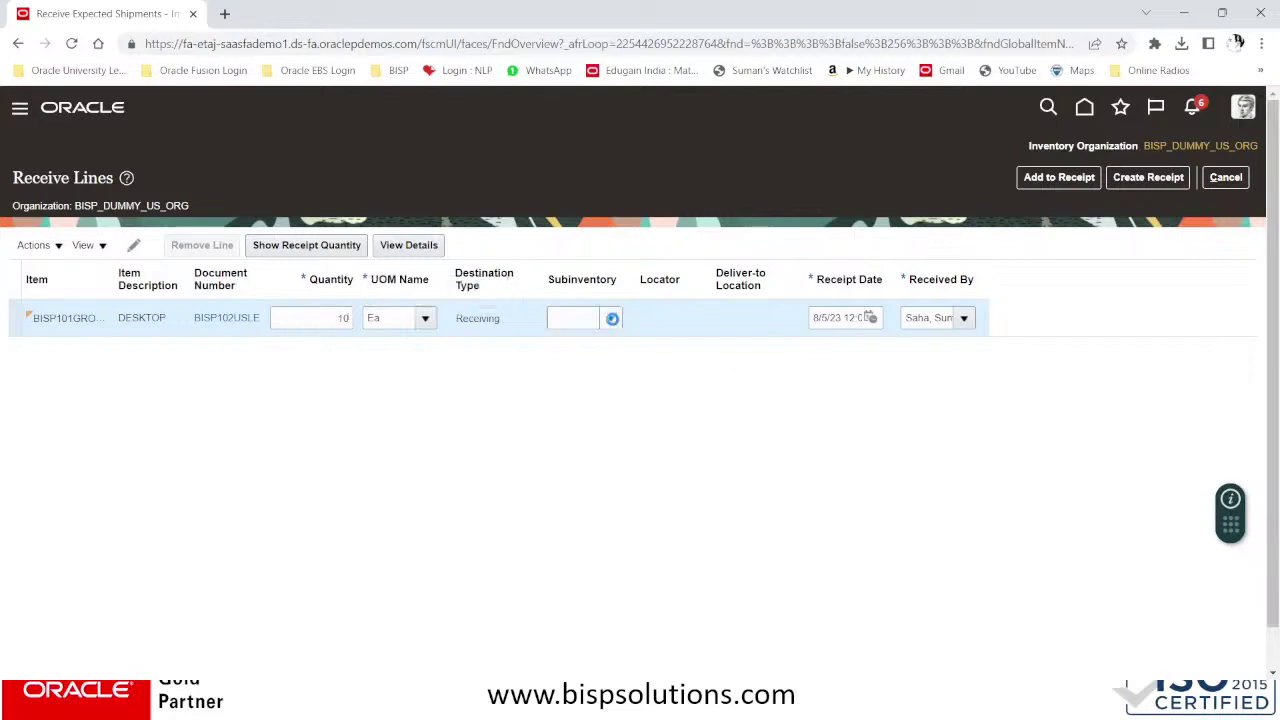
{"action": "left_click", "coordinate": [611, 319]}
{"action": "left_click", "coordinate": [556, 434]}
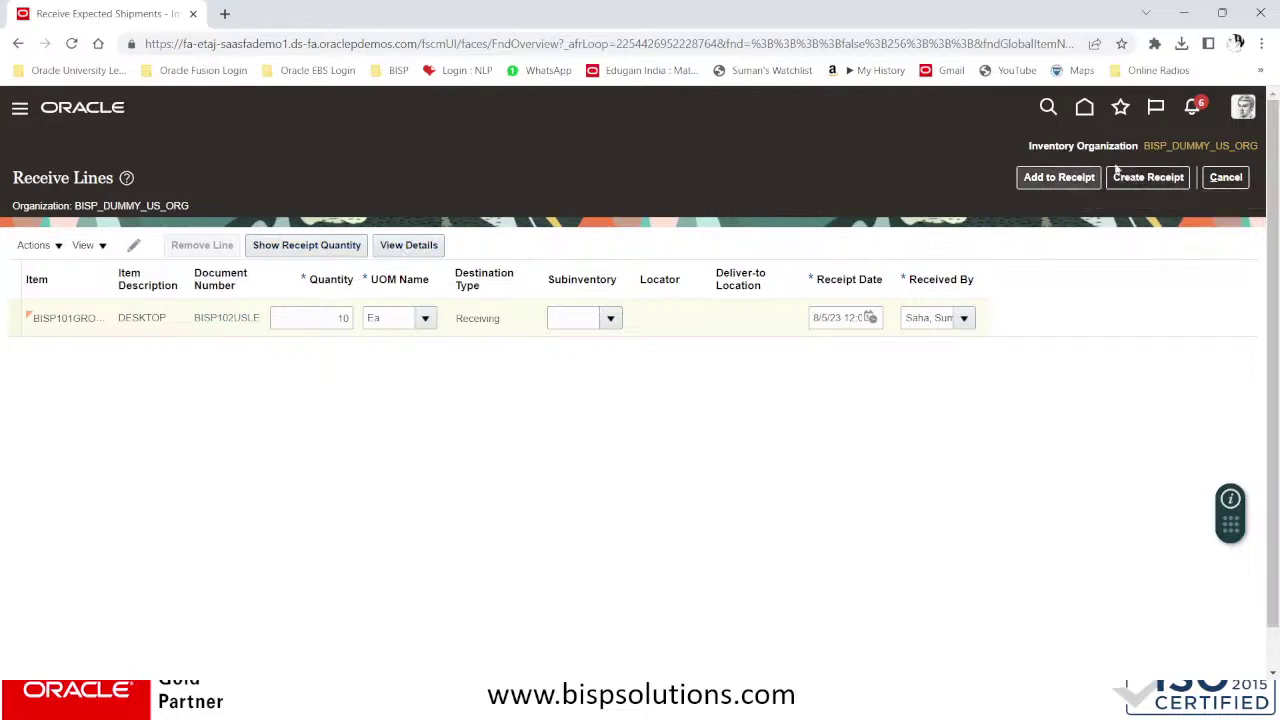
{"action": "left_click", "coordinate": [1146, 186]}
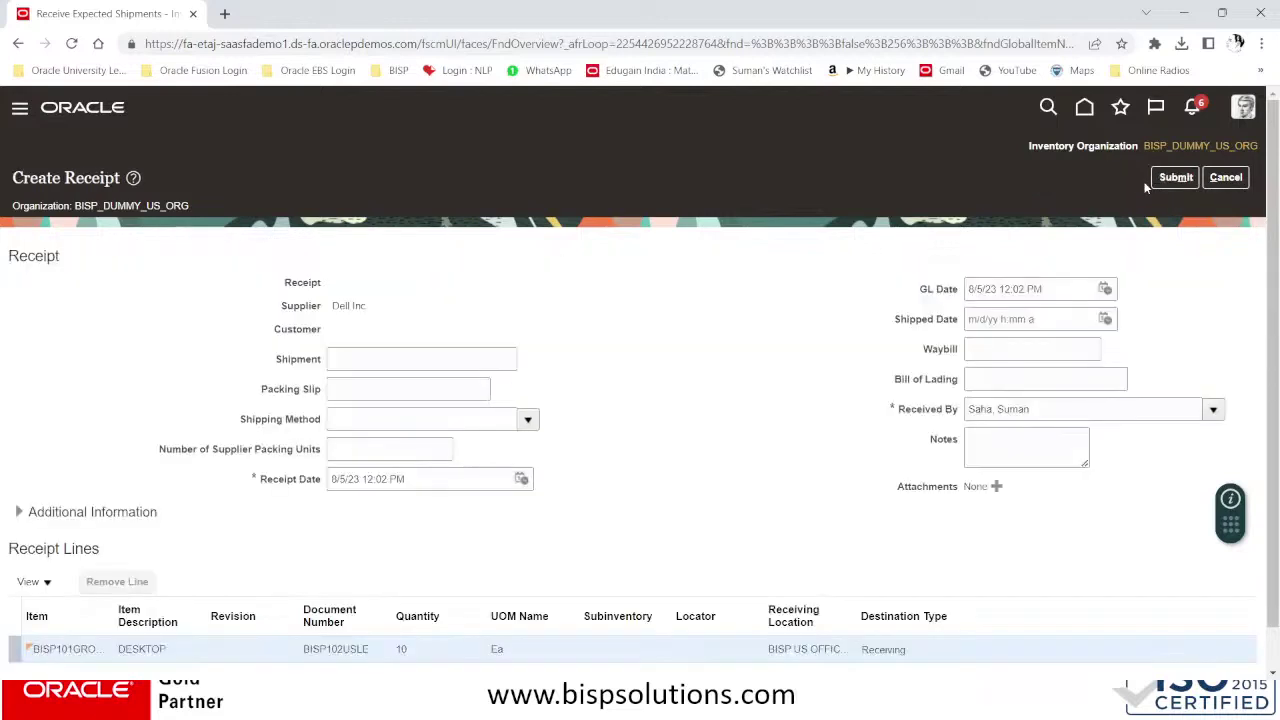
- Review the receipt header and DESKTOP line, submit the receipt and acknowledge the confirmation
{"action": "scroll", "coordinate": [1081, 560], "scroll_direction": "down", "scroll_amount": 1}
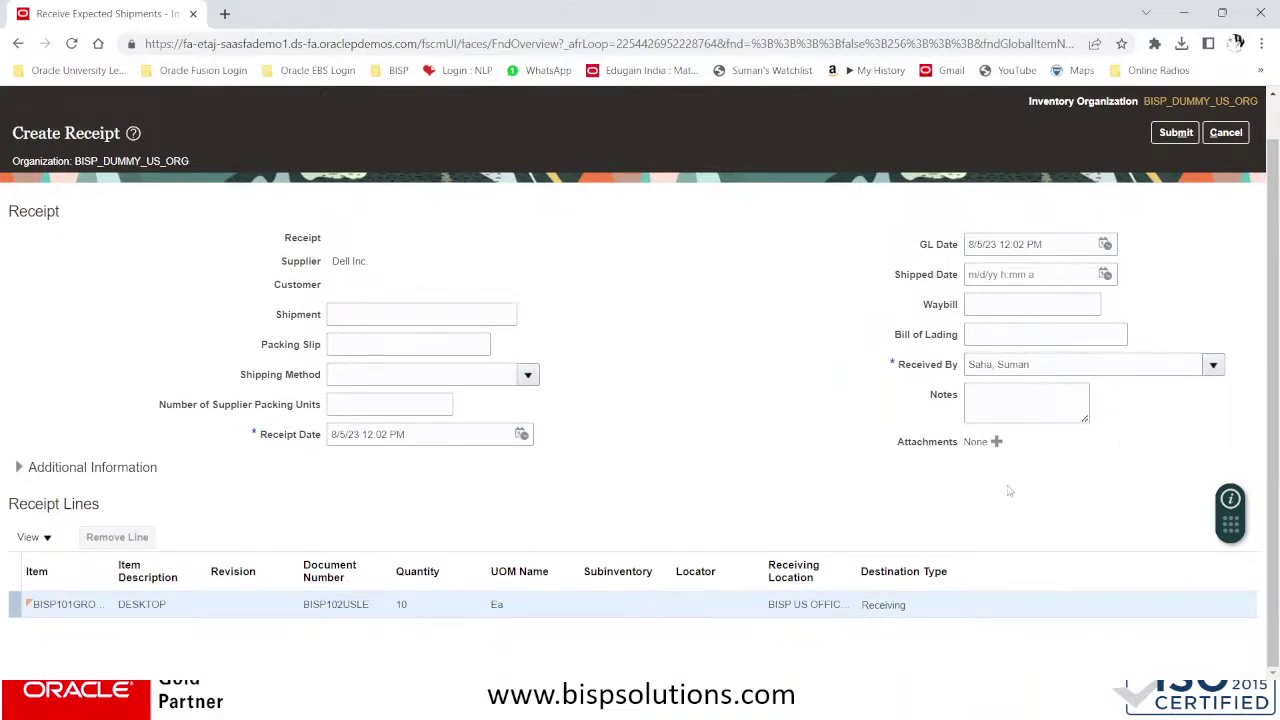
{"action": "scroll", "coordinate": [1007, 491], "scroll_direction": "up", "scroll_amount": 1}
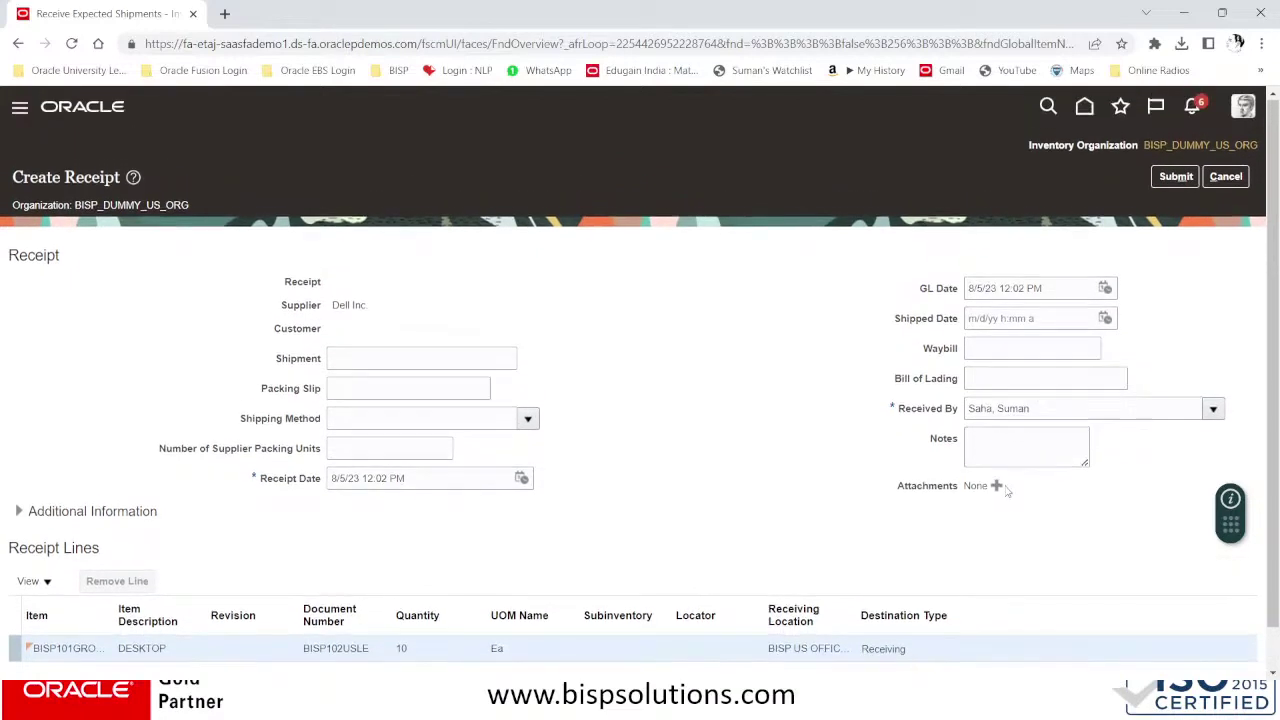
{"action": "left_click", "coordinate": [1177, 178]}
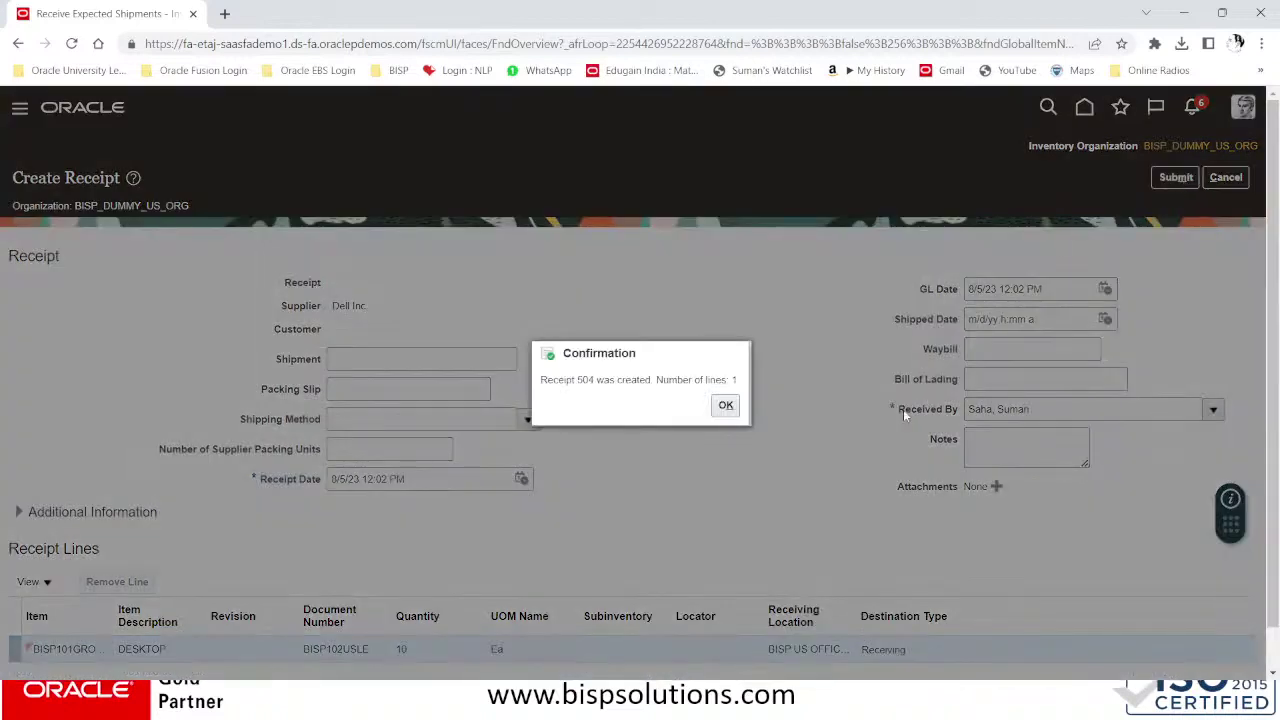
{"action": "left_click_drag", "start_coordinate": [578, 379], "coordinate": [606, 380]}
{"action": "left_click", "coordinate": [726, 407]}
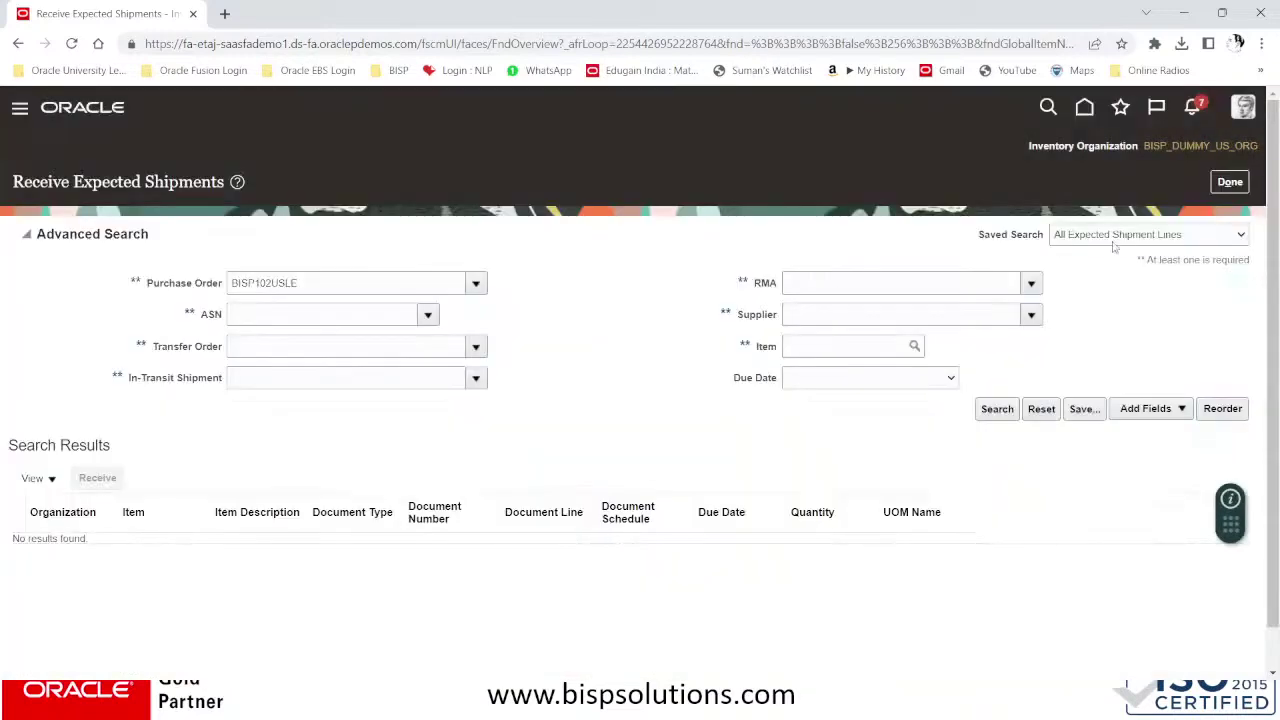
- Finish receiving expected shipments and open Inspect Receipts for the same inventory organization
{"action": "left_click", "coordinate": [1215, 193]}
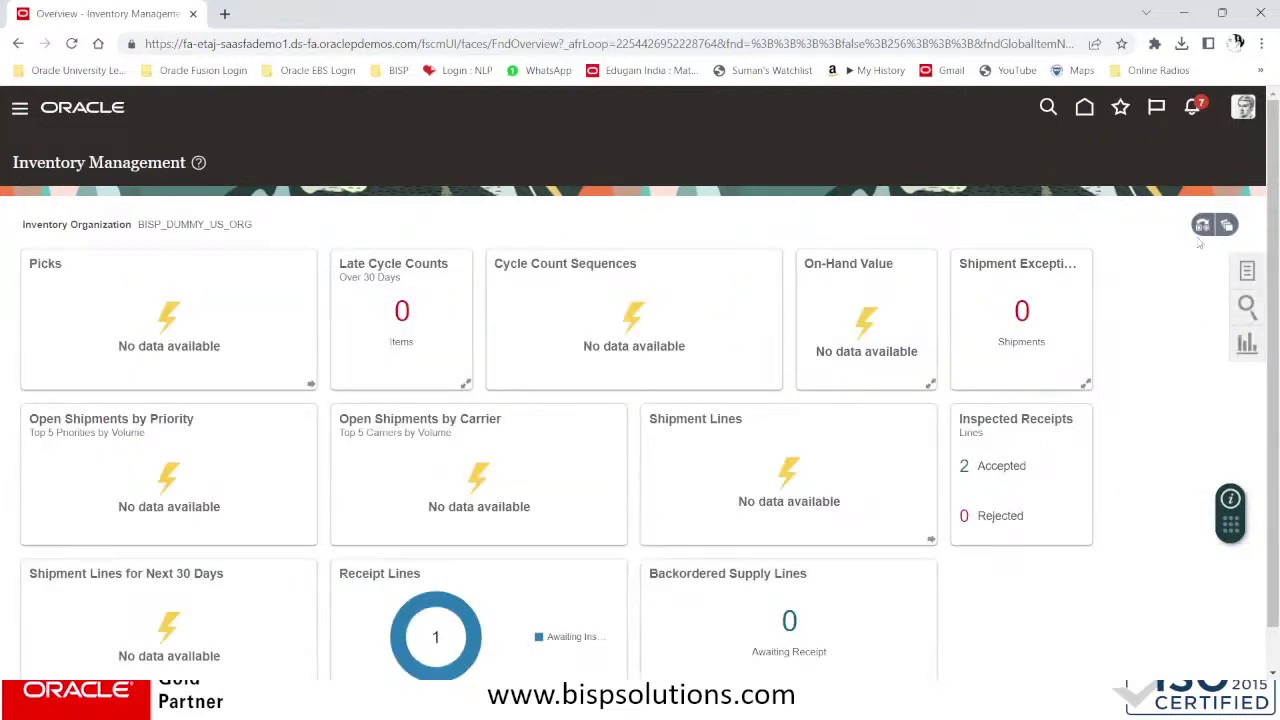
{"action": "left_click", "coordinate": [1244, 274]}
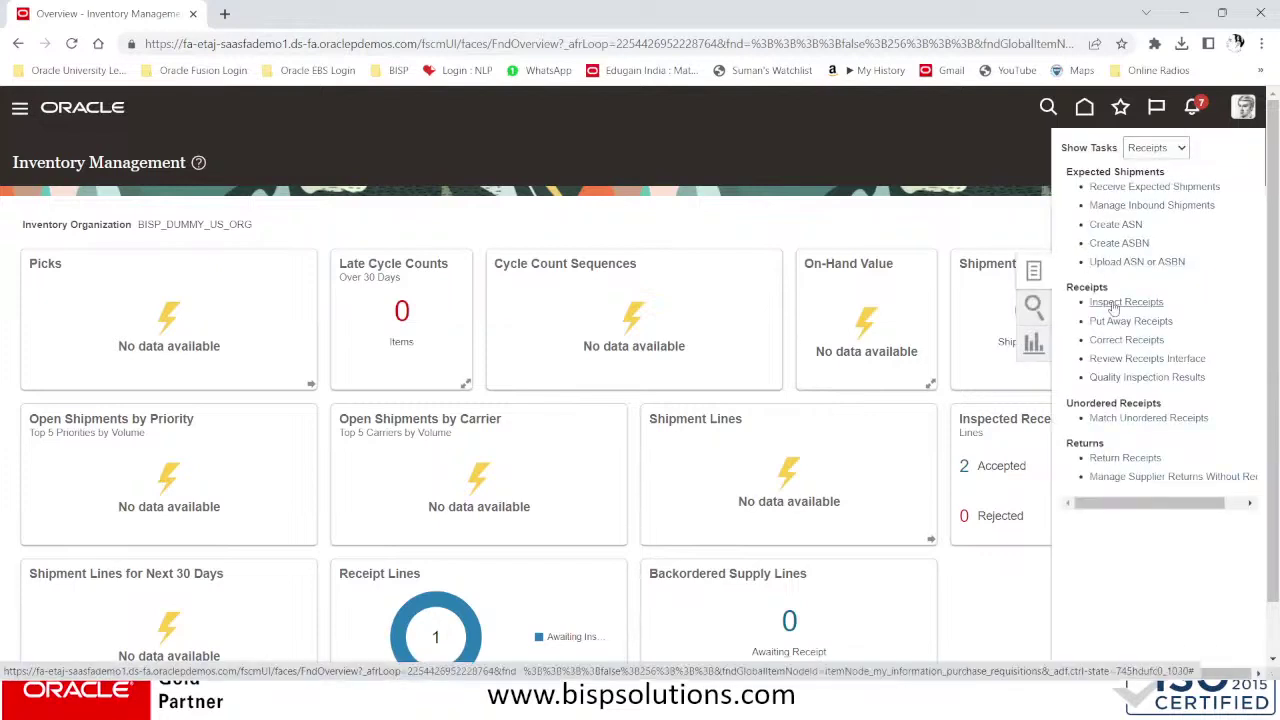
{"action": "left_click", "coordinate": [1112, 302]}
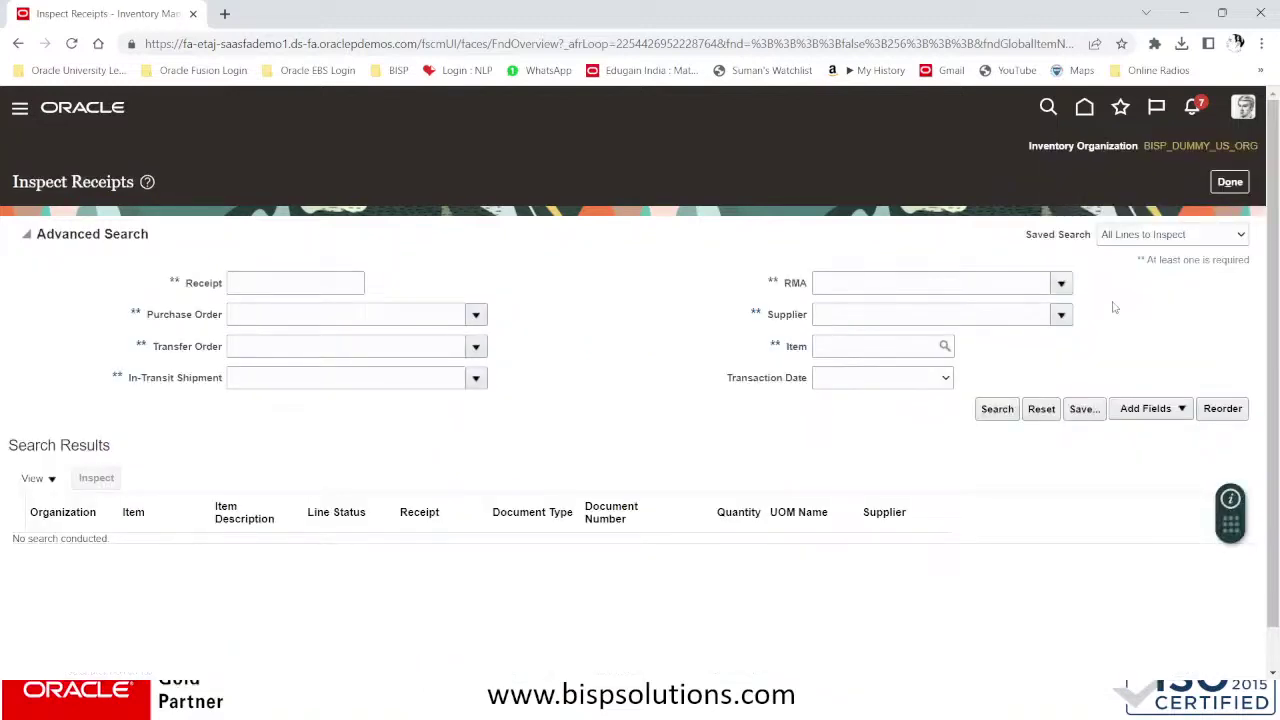
- Search the receipts for receipt 504 and open its DESKTOP line for inspection
{"action": "left_click", "coordinate": [297, 274]}
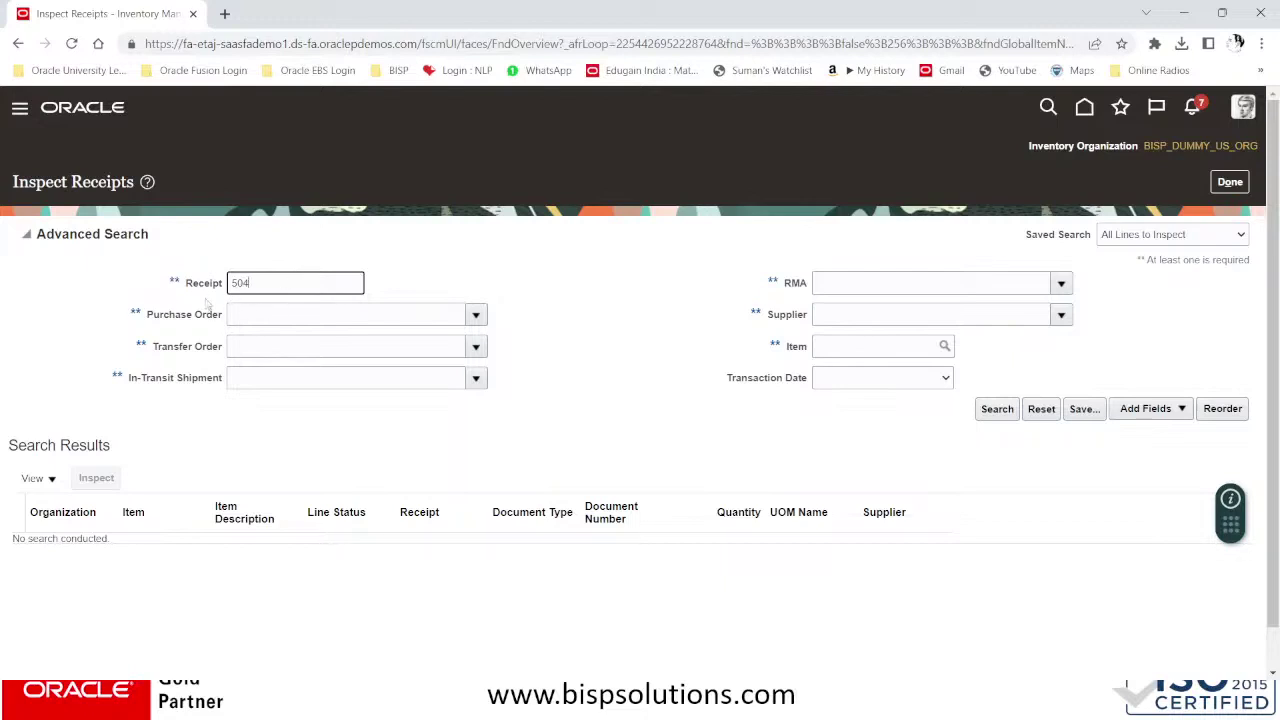
{"action": "left_click", "coordinate": [998, 412]}
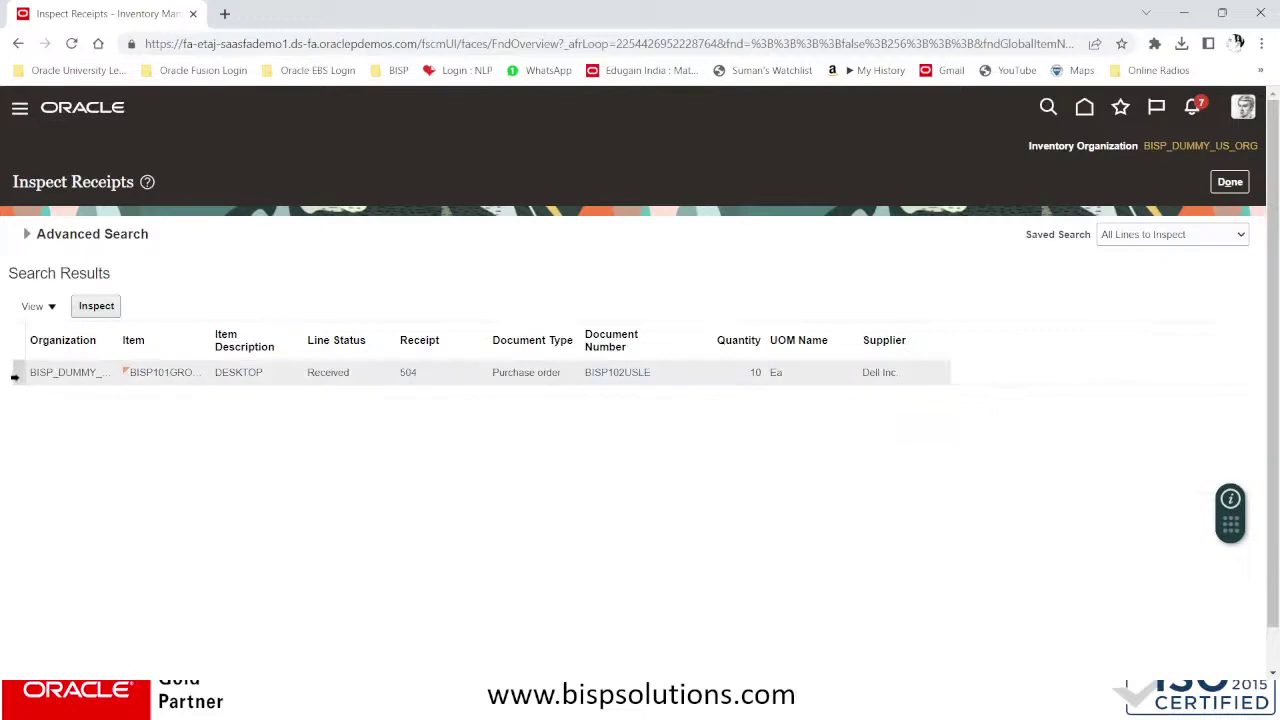
{"action": "left_click", "coordinate": [14, 376]}
{"action": "left_click", "coordinate": [100, 308]}
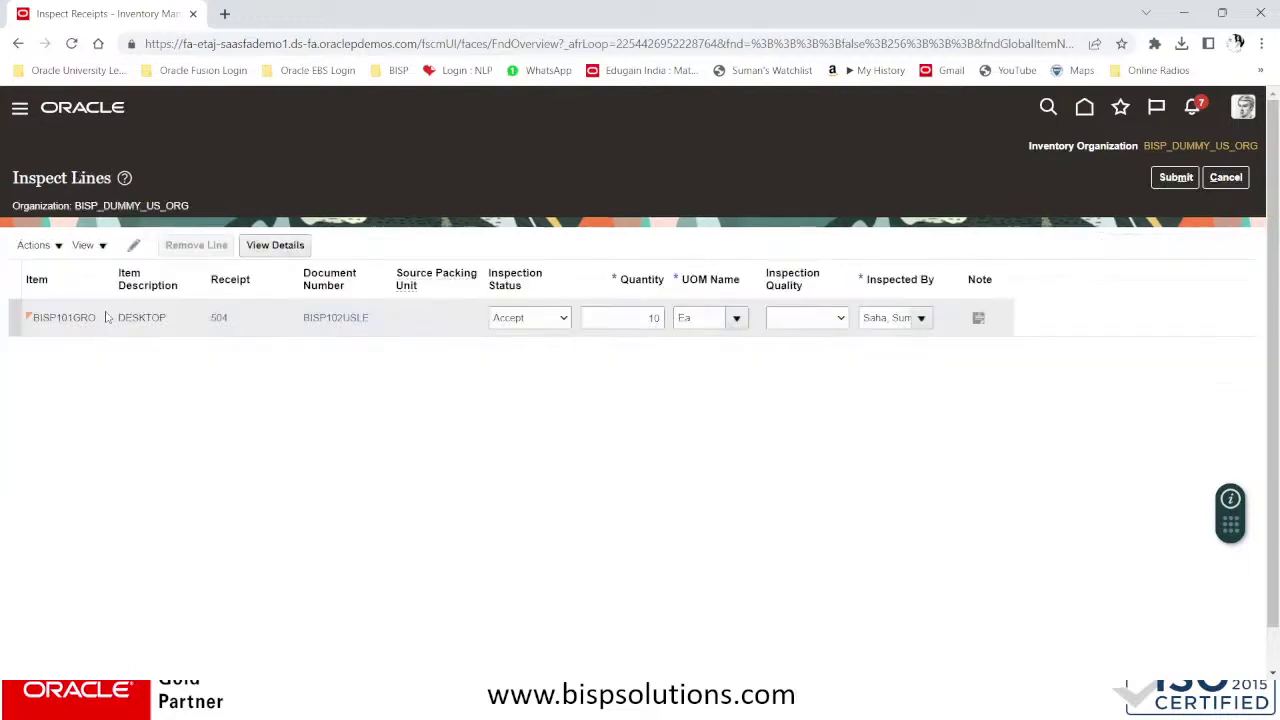
- Set the DESKTOP line's inspection status to Accept and view the available inspection quality ratings
{"action": "left_click", "coordinate": [532, 319]}
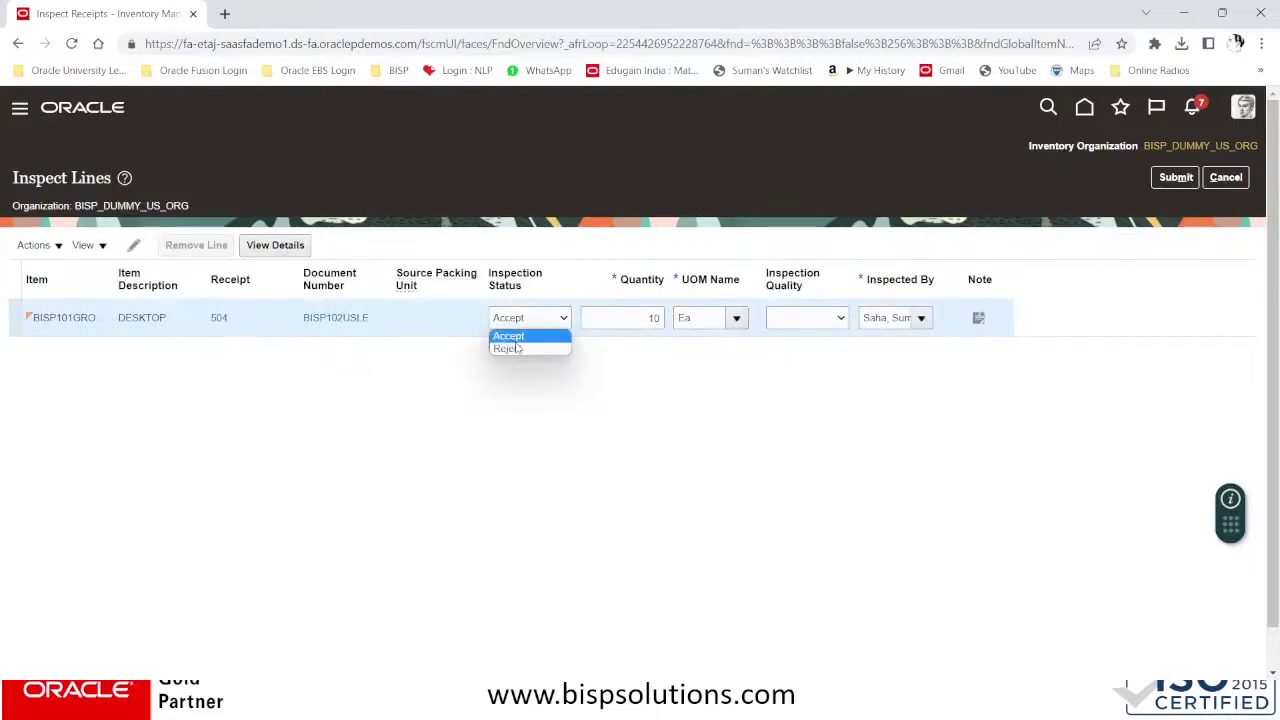
{"action": "left_click", "coordinate": [520, 337]}
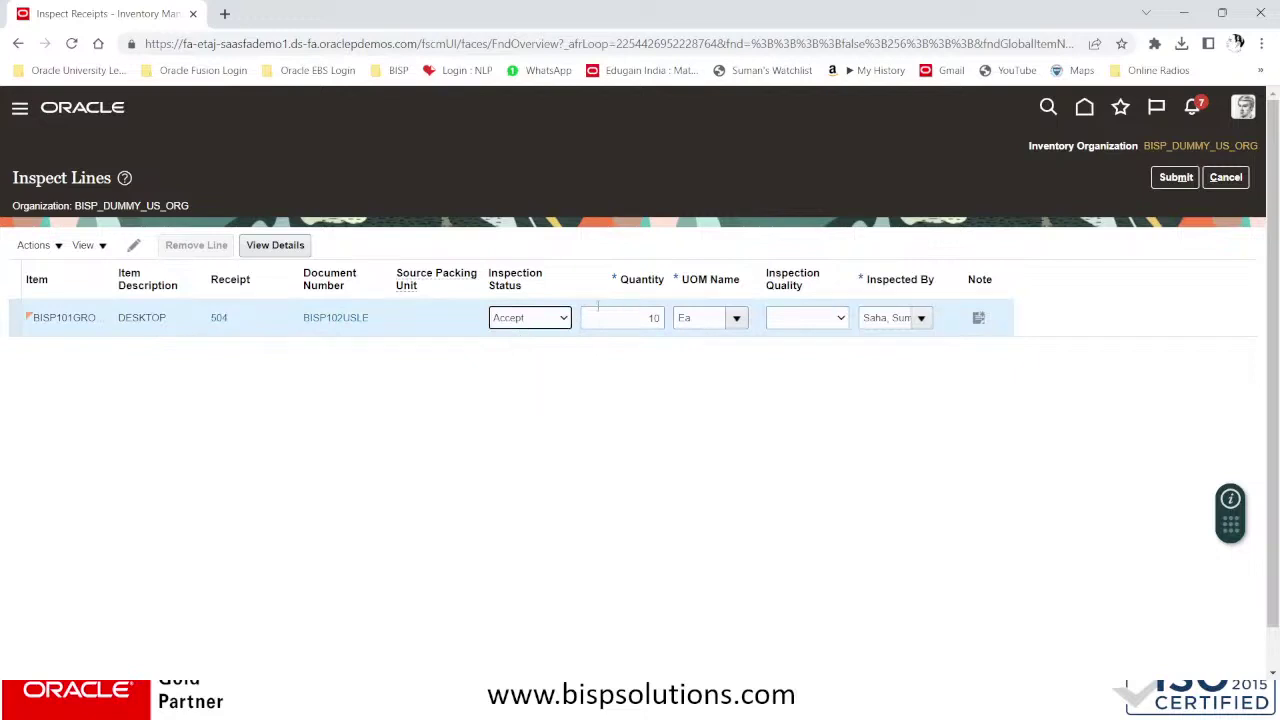
{"action": "left_click", "coordinate": [809, 321]}
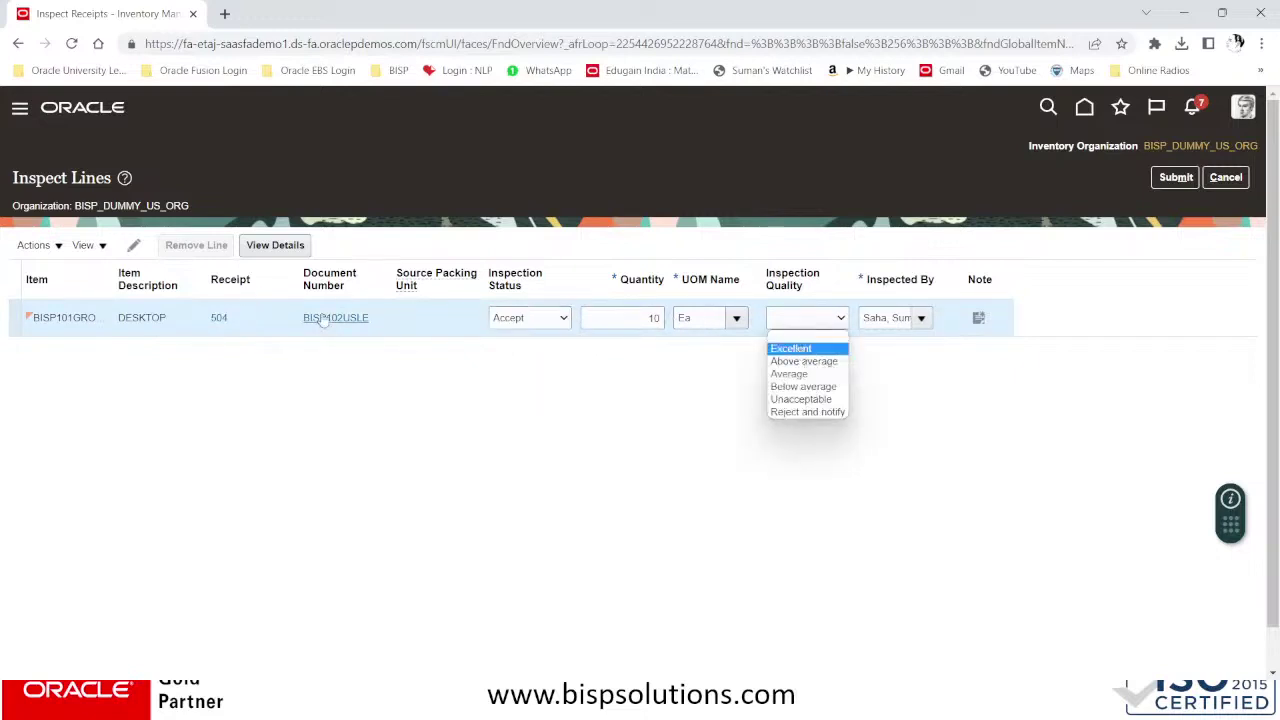
{"action": "left_click", "coordinate": [428, 278]}
- Split a quantity of 1 from the DESKTOP line into a new line and set its inspection status to Reject
{"action": "left_click", "coordinate": [12, 317]}
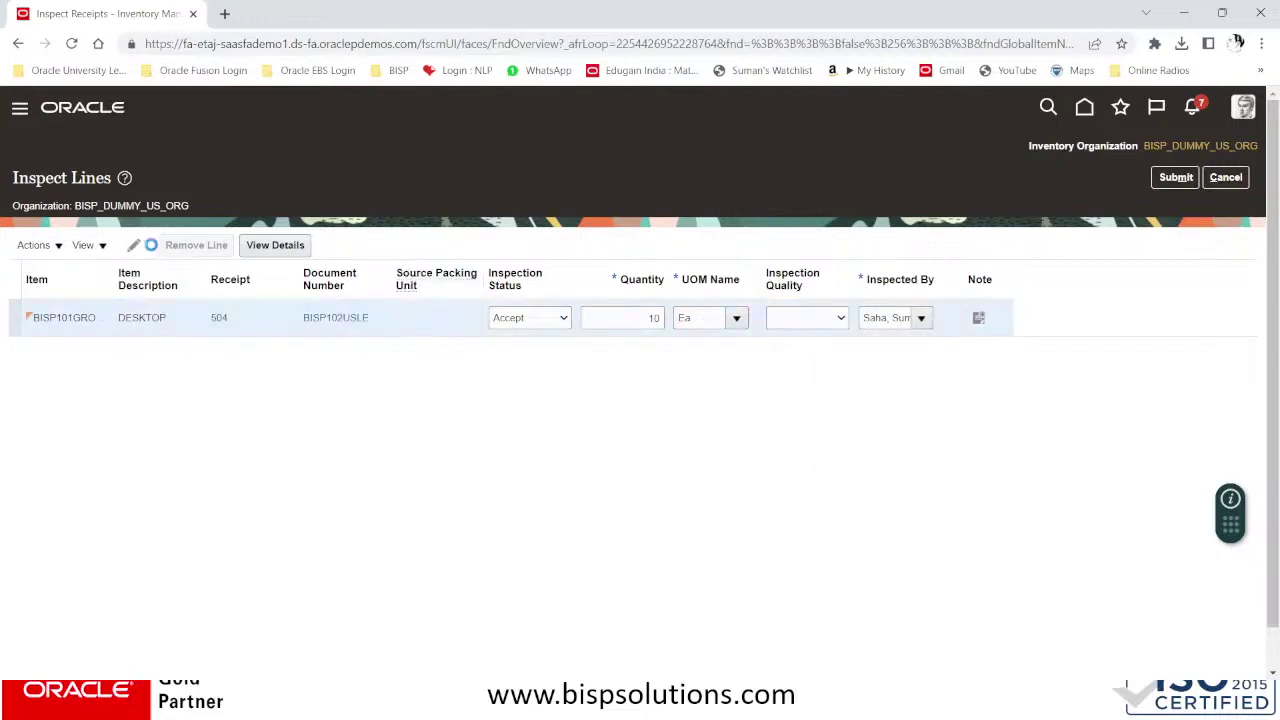
{"action": "left_click", "coordinate": [45, 246]}
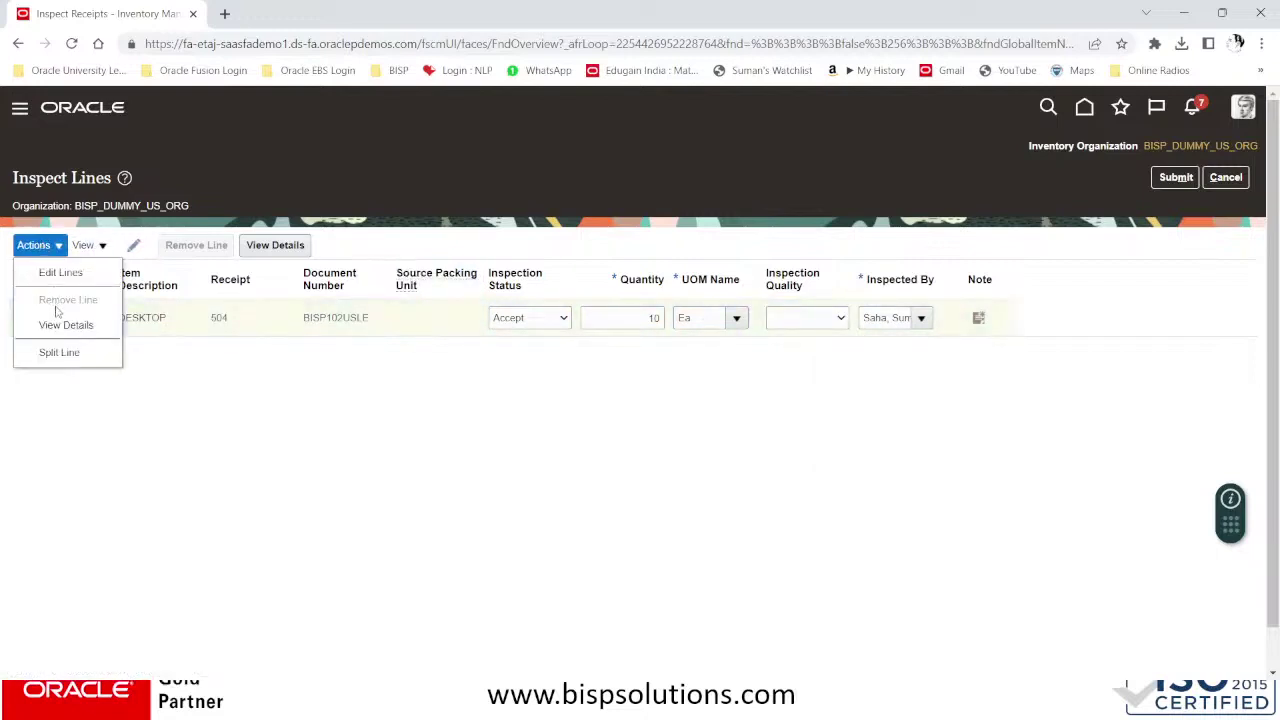
{"action": "left_click", "coordinate": [59, 353]}
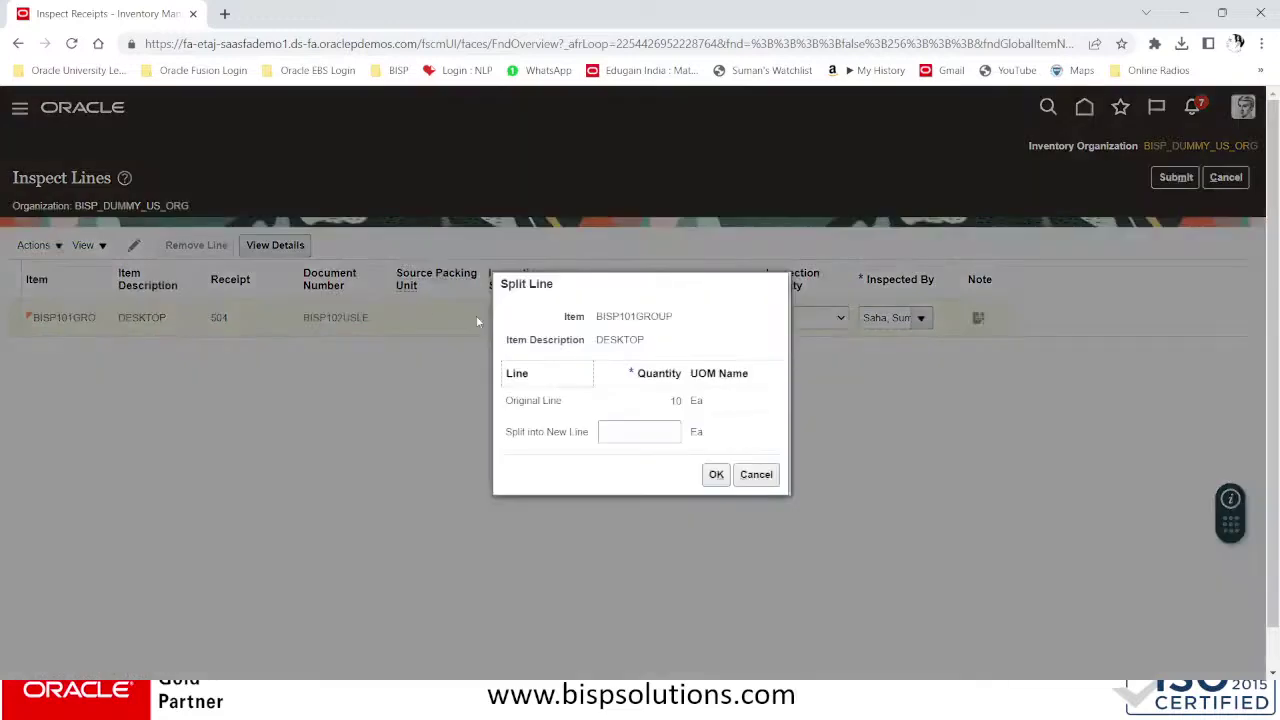
{"action": "left_click", "coordinate": [627, 431]}
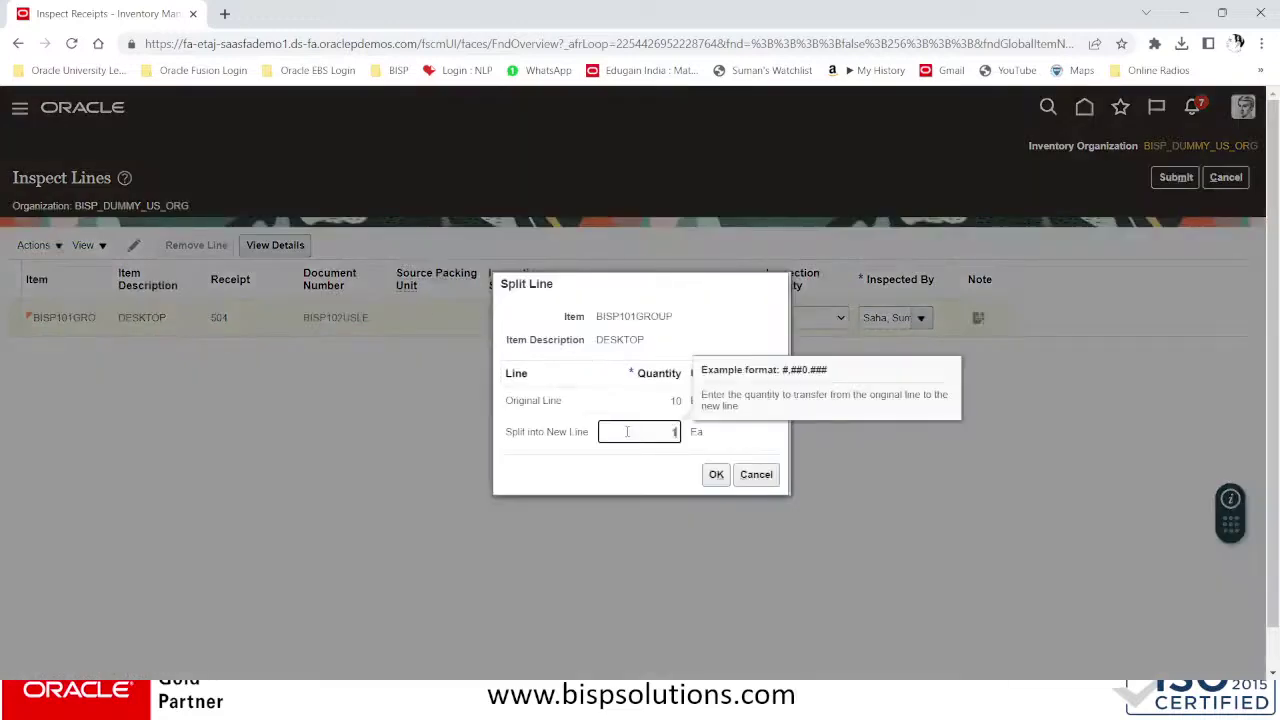
{"action": "left_click", "coordinate": [716, 474]}
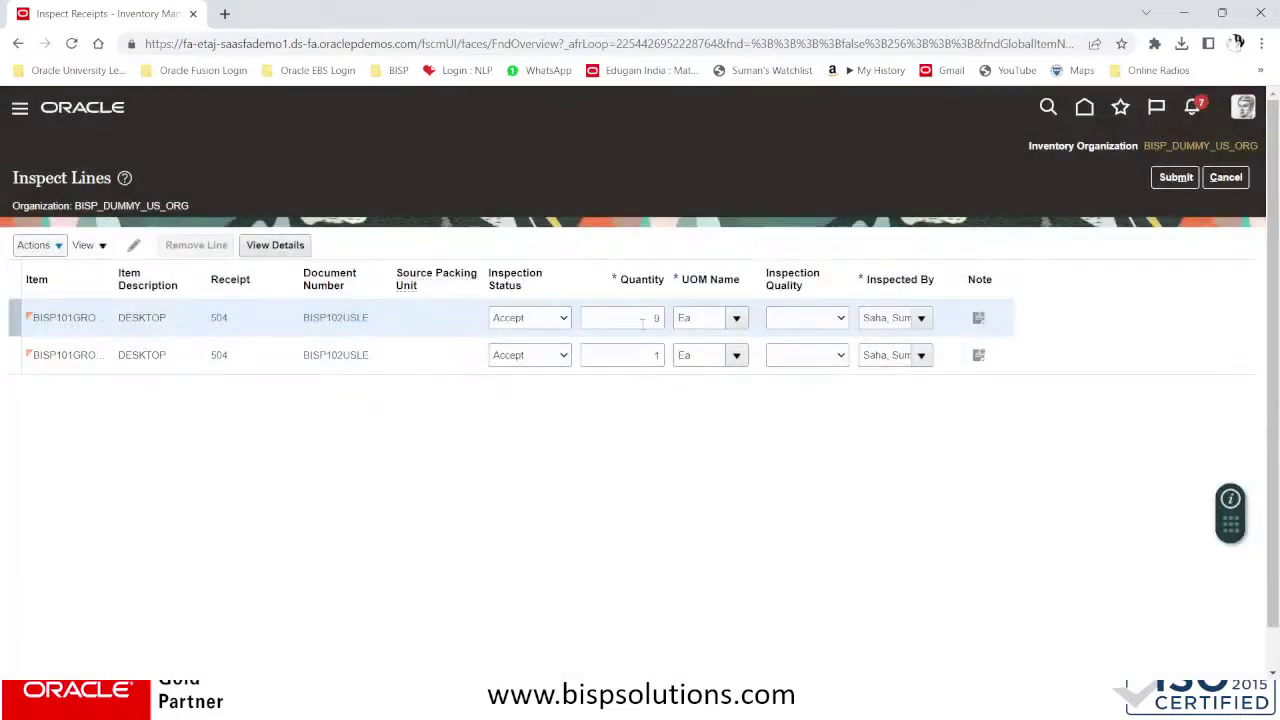
{"action": "left_click", "coordinate": [531, 358]}
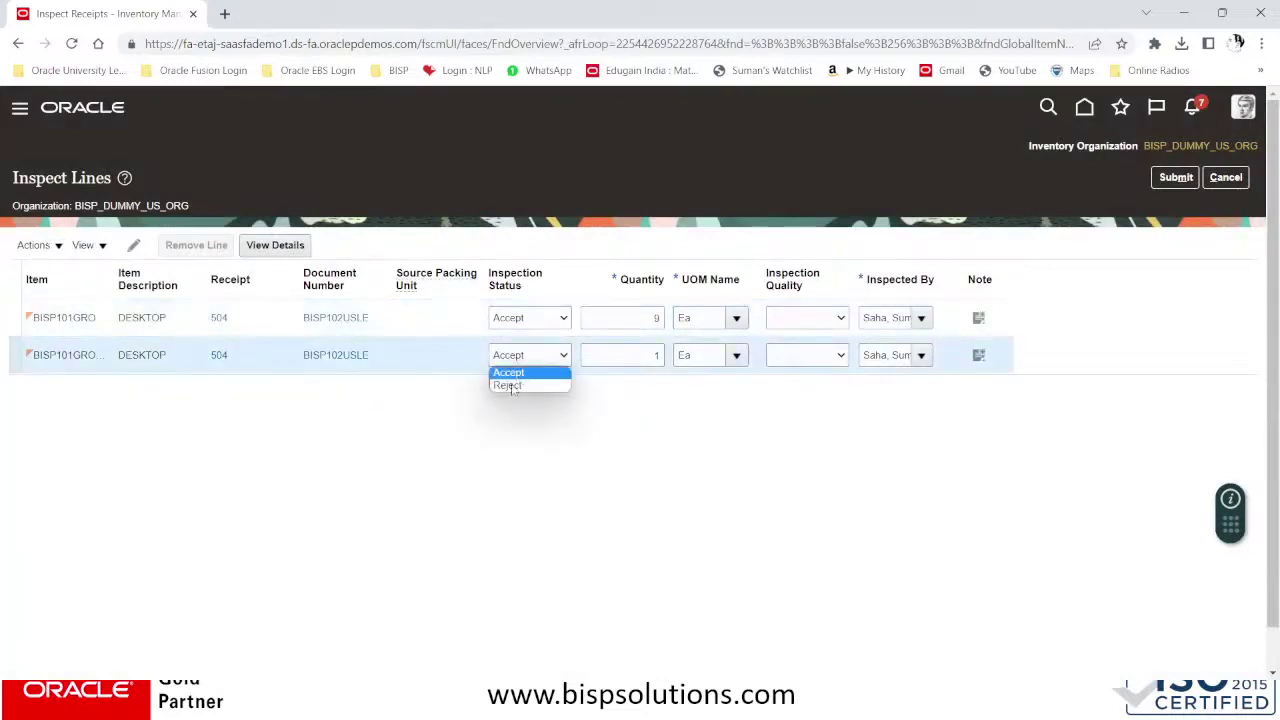
{"action": "left_click", "coordinate": [508, 386]}
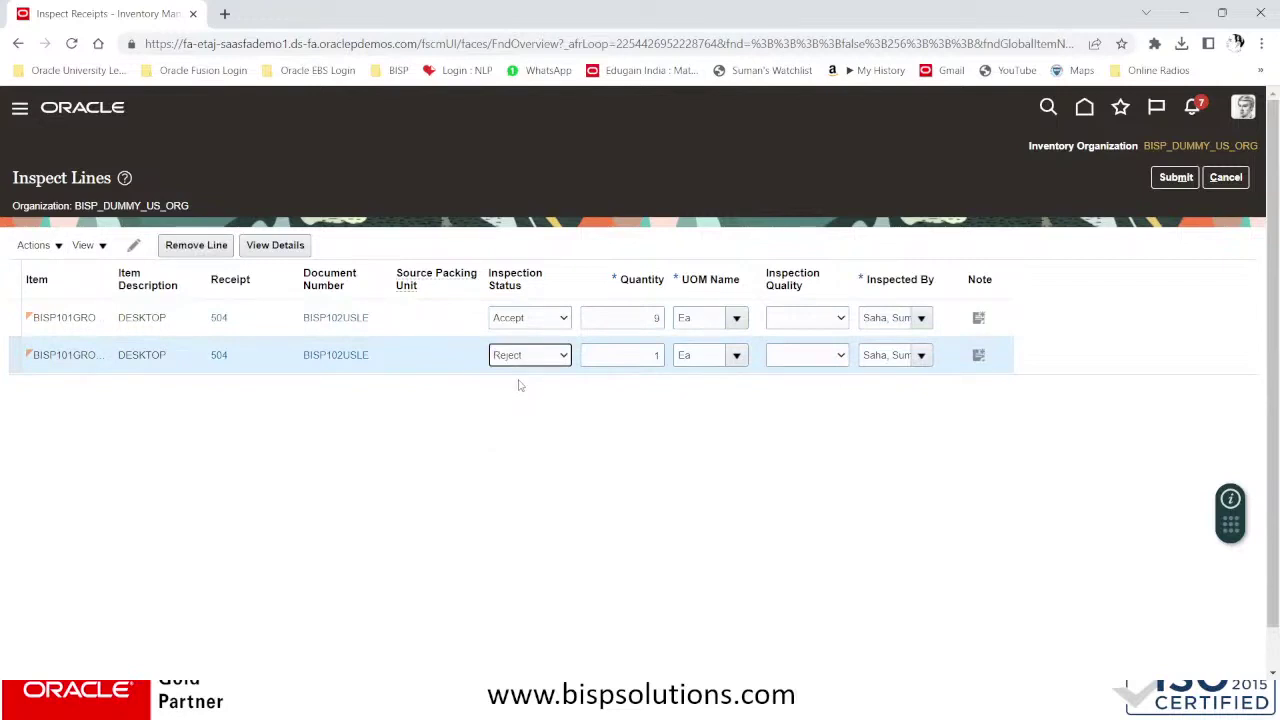
- Remove the rejected split line and set the original DESKTOP line's inspection quantity to 10
{"action": "left_click", "coordinate": [12, 343]}
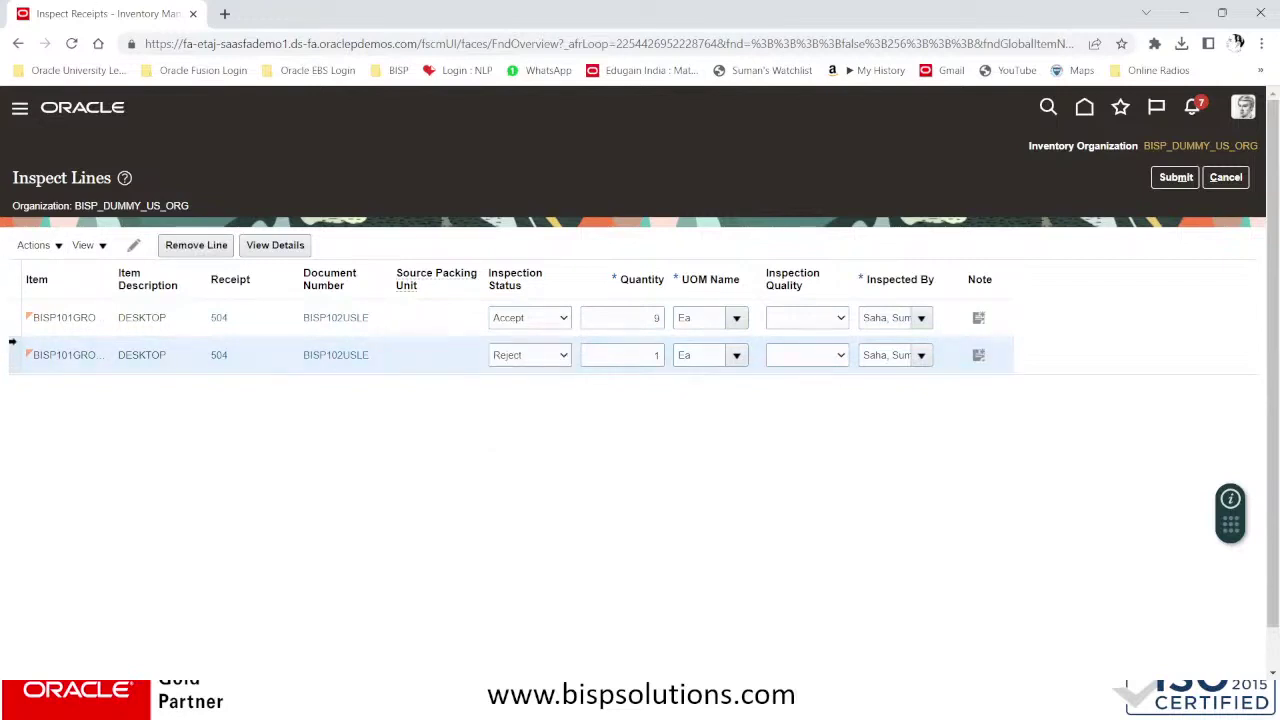
{"action": "left_click", "coordinate": [216, 248]}
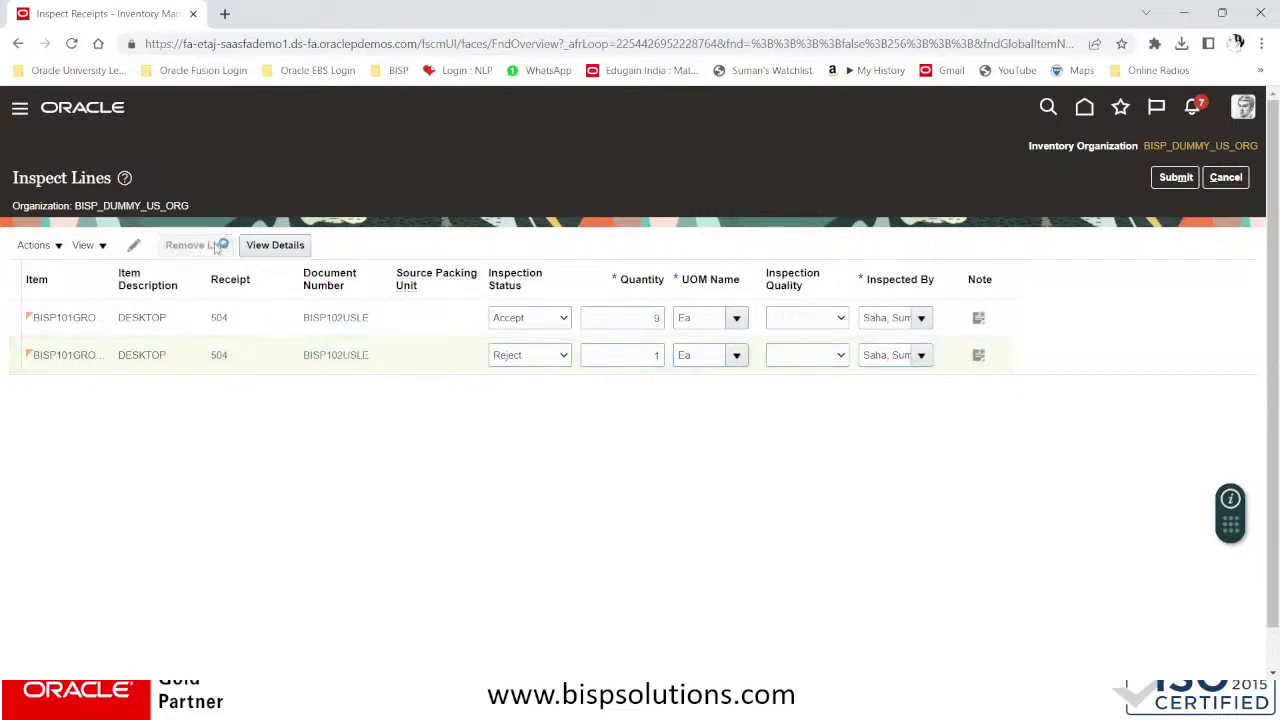
{"action": "left_click", "coordinate": [622, 317]}
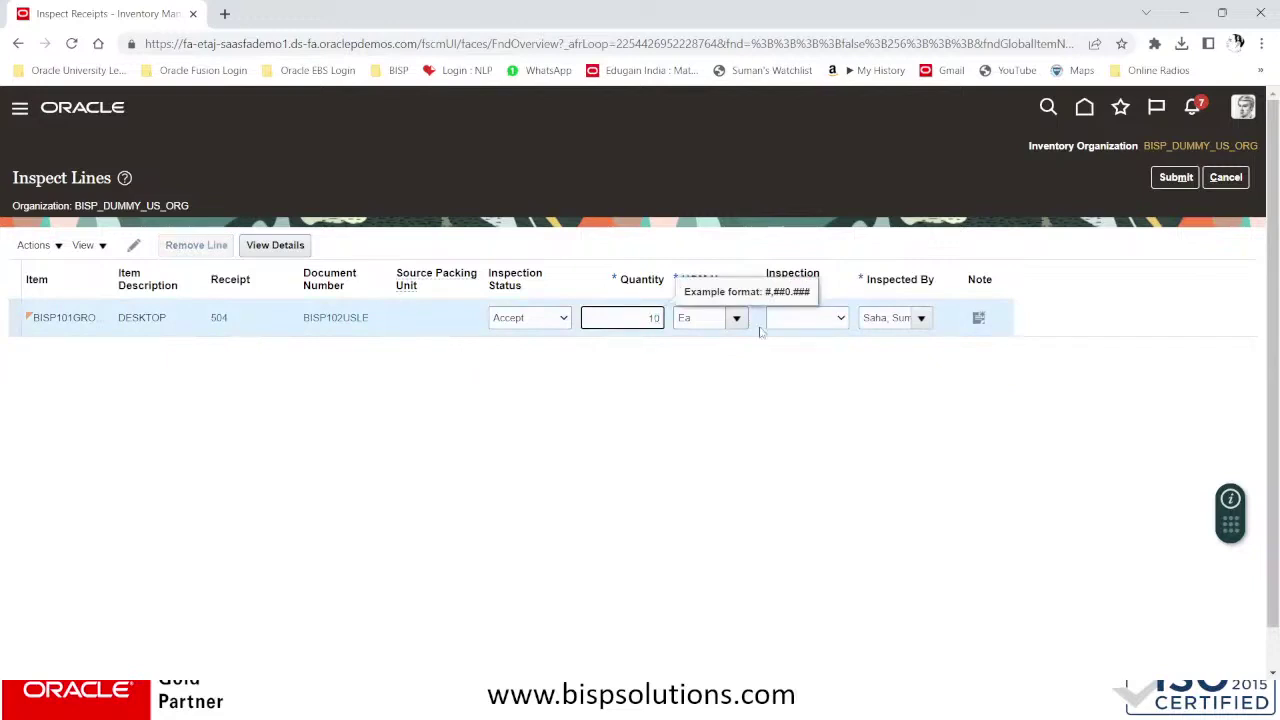
- Rate the accepted DESKTOP line's inspection quality as Excellent and submit the inspection
{"action": "left_click", "coordinate": [815, 318]}
{"action": "left_click", "coordinate": [805, 349]}
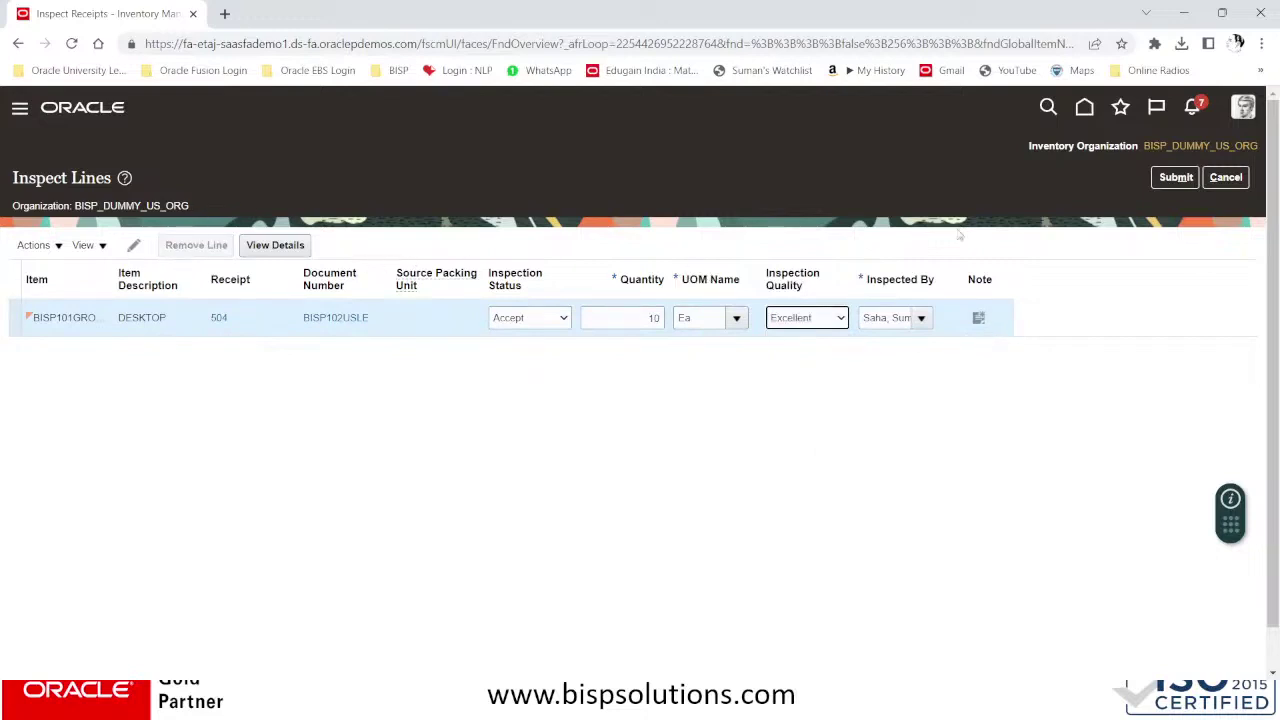
{"action": "left_click", "coordinate": [1176, 178]}
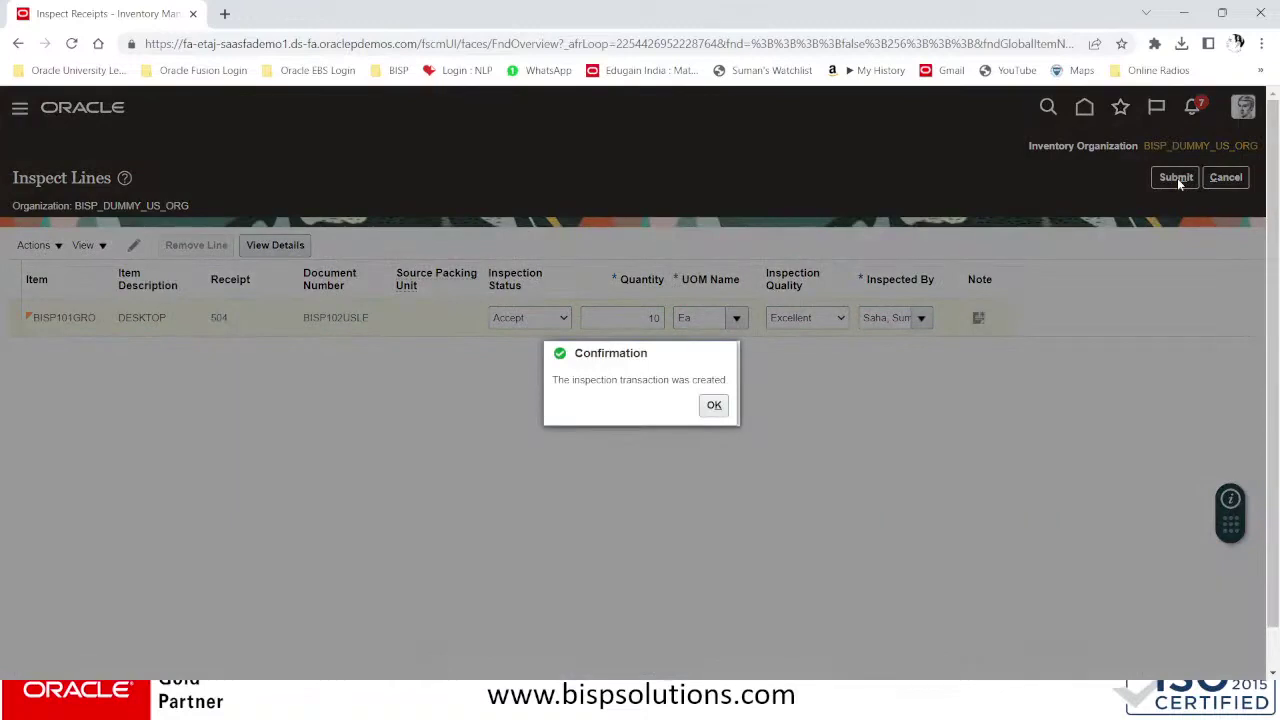
- Acknowledge the created inspection transaction and leave Inspect Receipts for the Inventory Management overview
{"action": "left_click", "coordinate": [714, 406]}
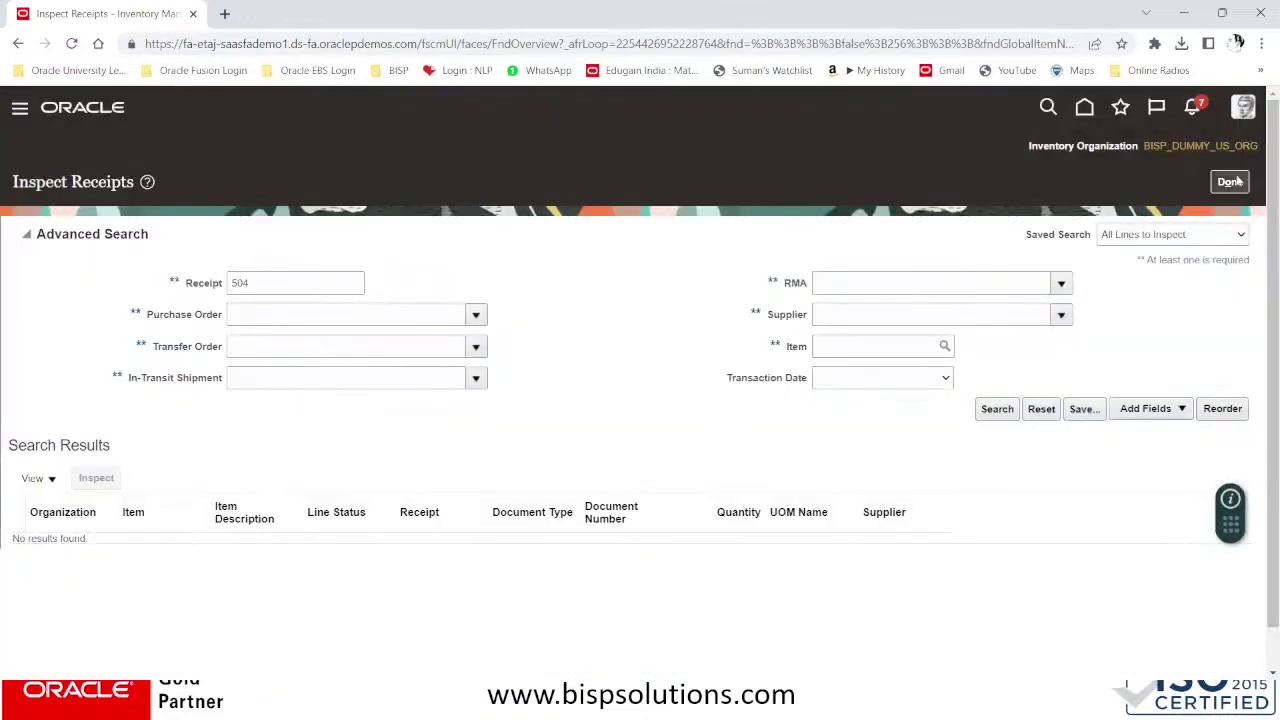
{"action": "left_click", "coordinate": [1229, 182]}
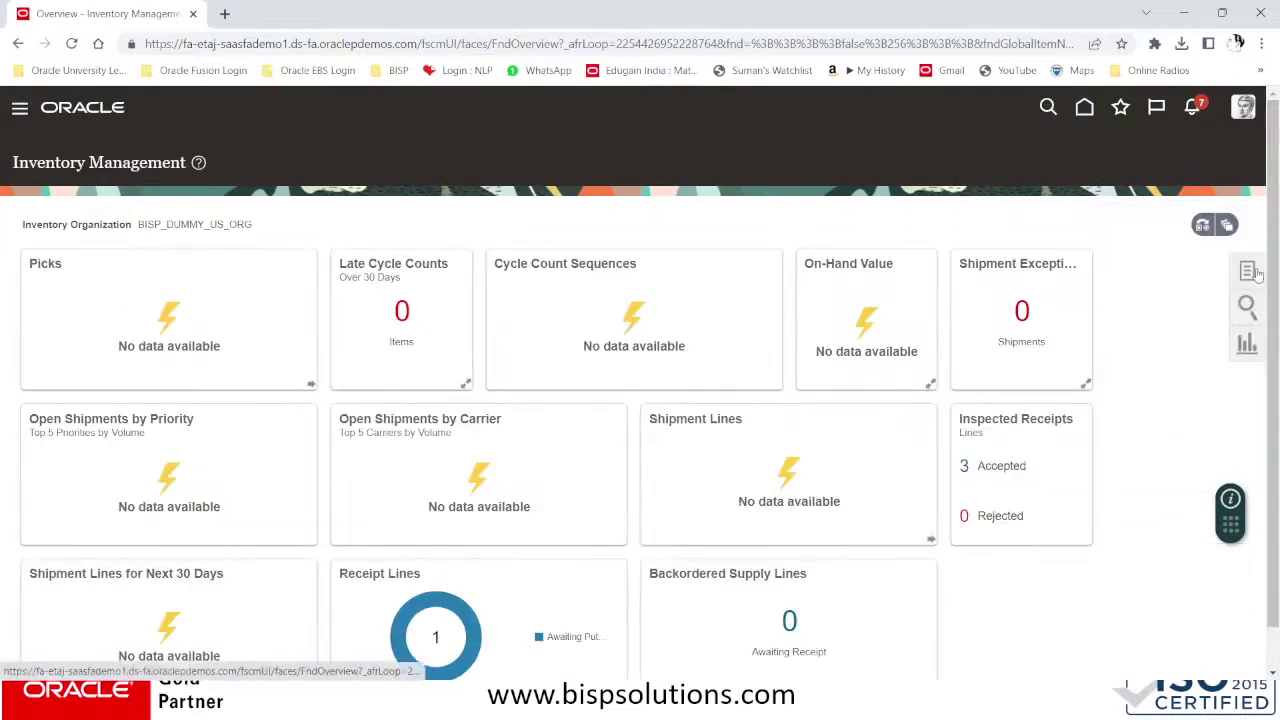
- Search the lines to inspect for receipt 504, repeat the search, and return to the Inventory Management overview
{"action": "left_click", "coordinate": [1249, 272]}
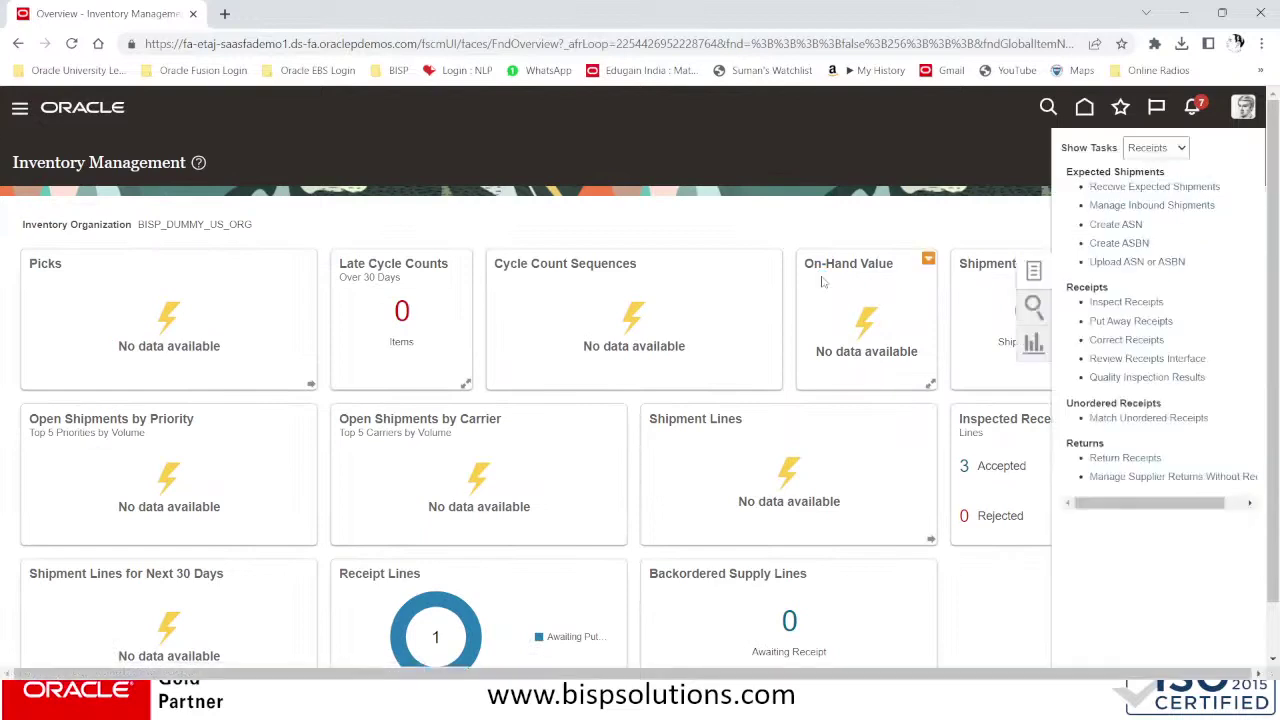
{"action": "left_click", "coordinate": [1115, 303]}
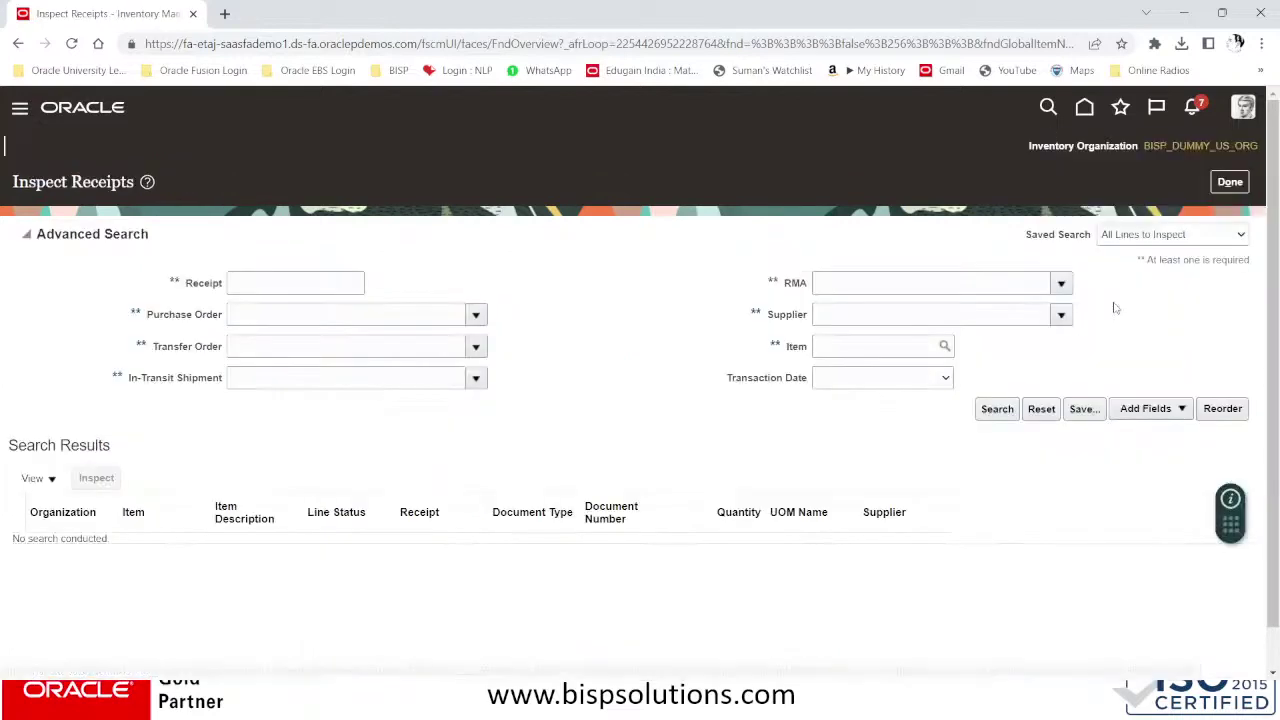
{"action": "left_click", "coordinate": [298, 282]}
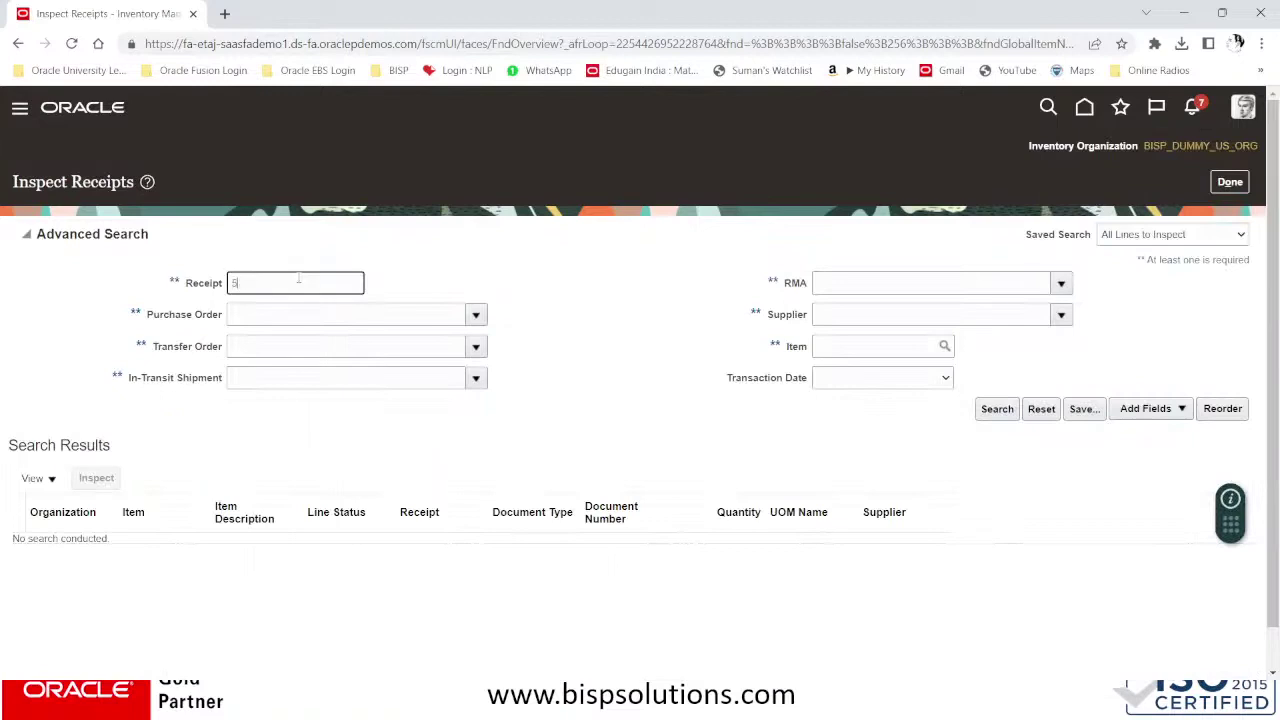
{"action": "left_click", "coordinate": [1000, 409]}
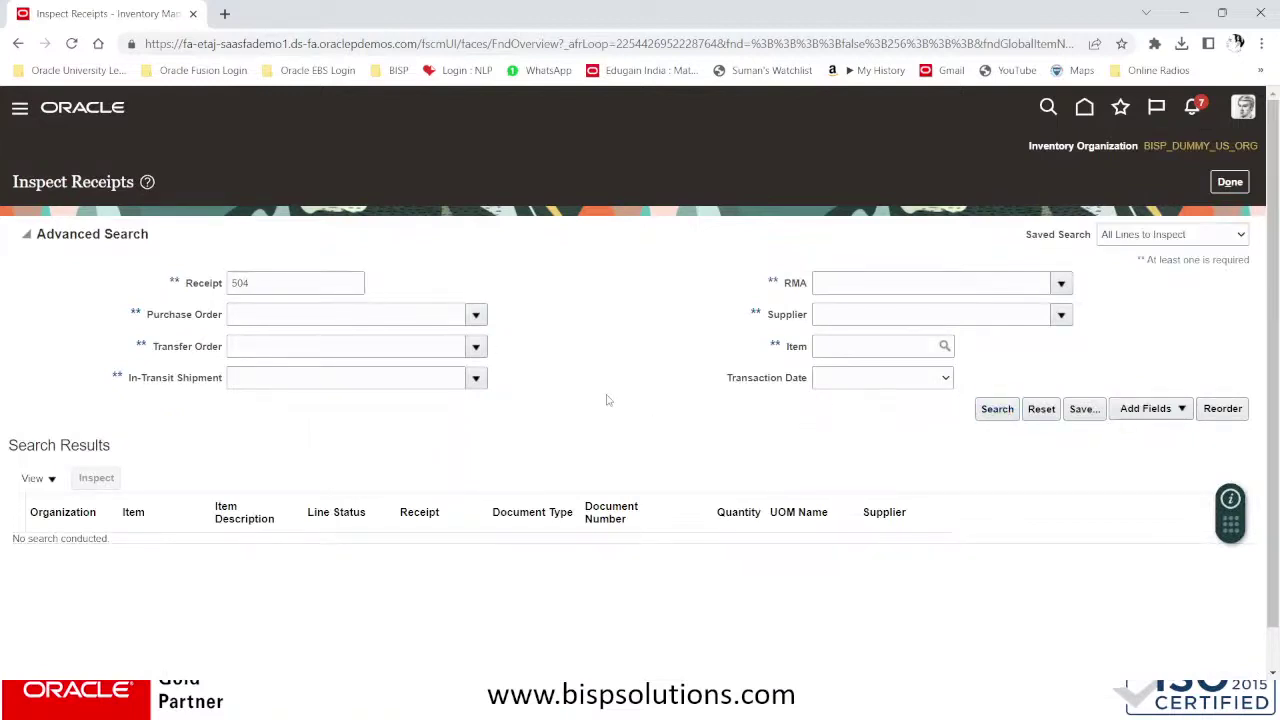
{"action": "left_click", "coordinate": [265, 285]}
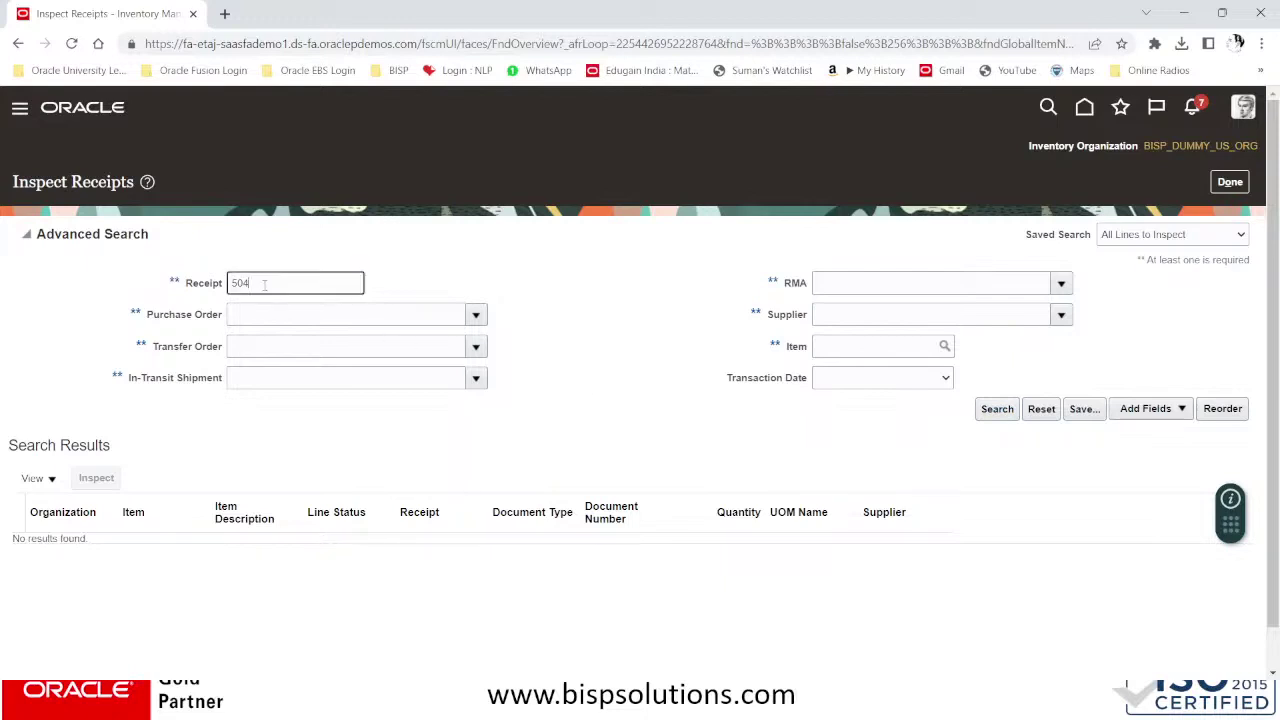
{"action": "left_click", "coordinate": [997, 408]}
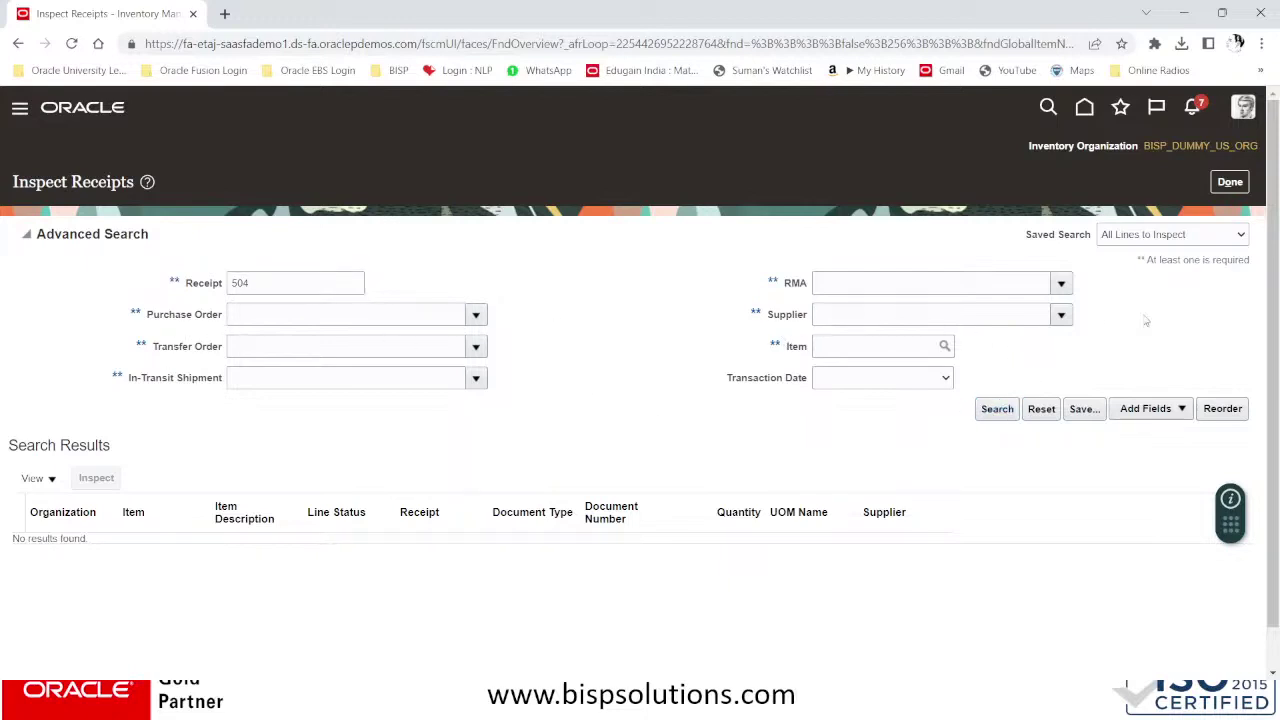
{"action": "left_click", "coordinate": [1228, 183]}
{"action": "left_click", "coordinate": [1230, 183]}
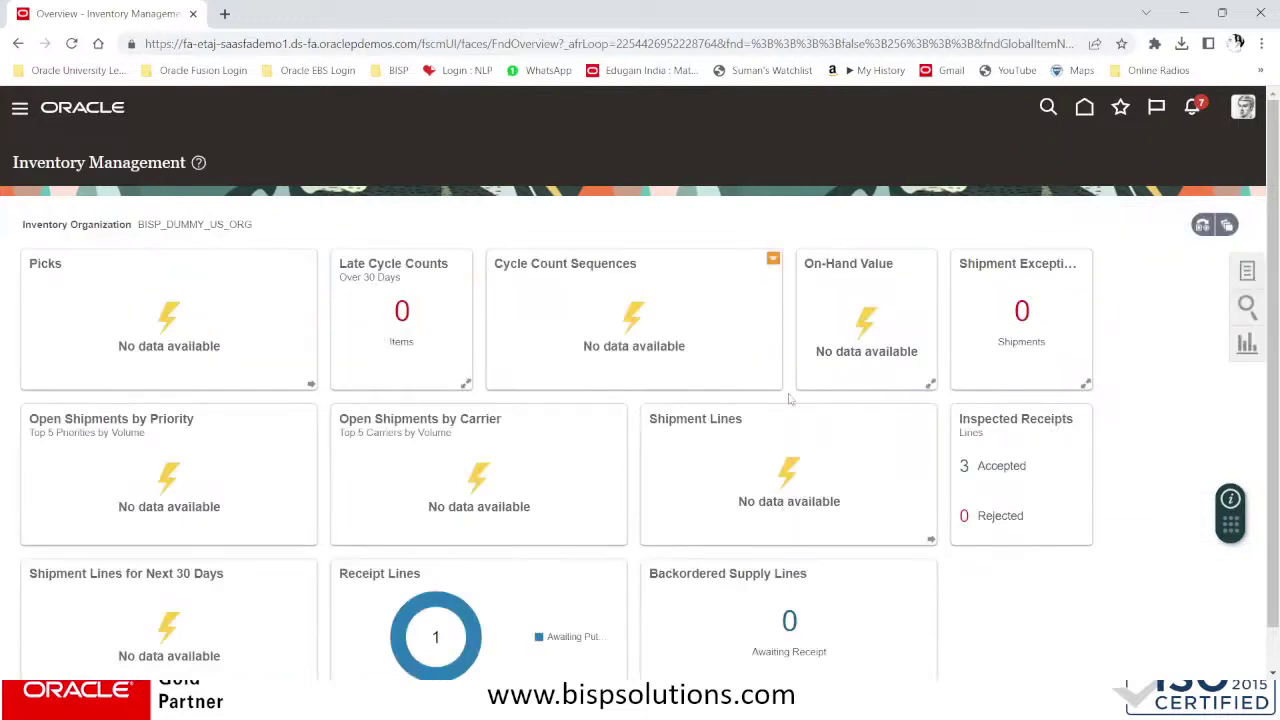
- Open the Correct Receipts task and search the received lines for receipt 504
{"action": "scroll", "coordinate": [485, 622], "scroll_direction": "down", "scroll_amount": 1}
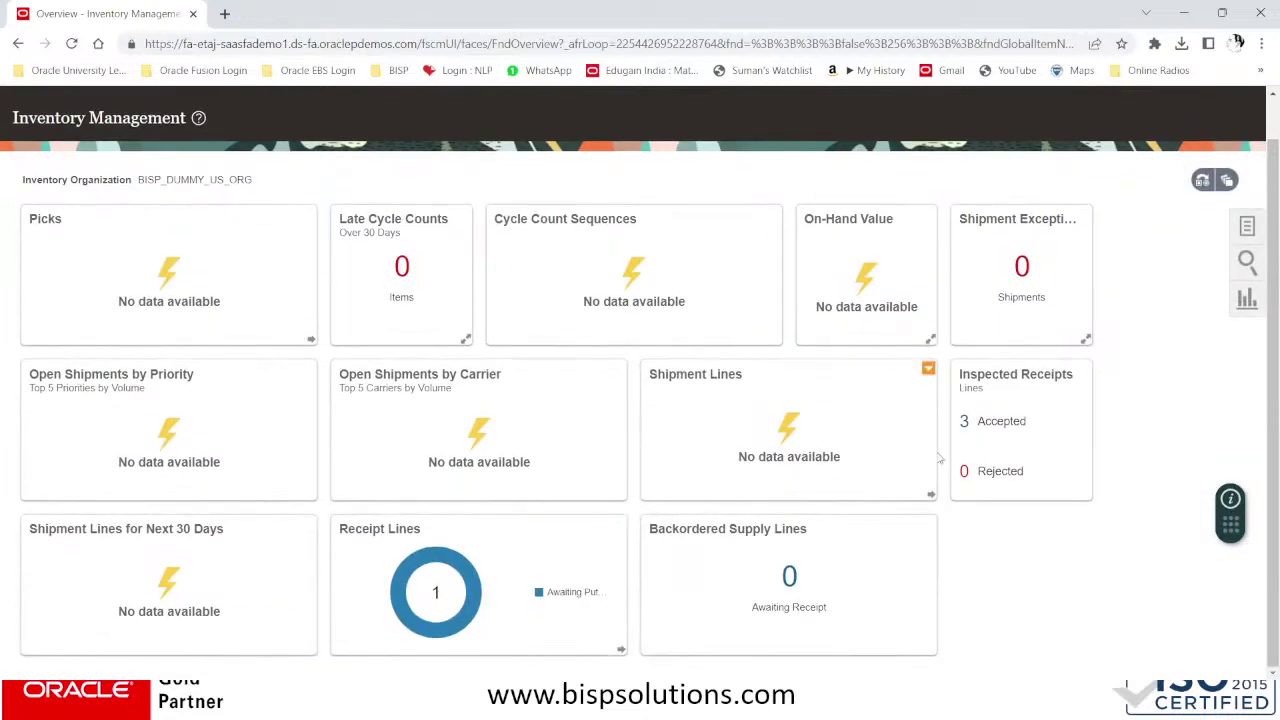
{"action": "left_click", "coordinate": [1245, 228]}
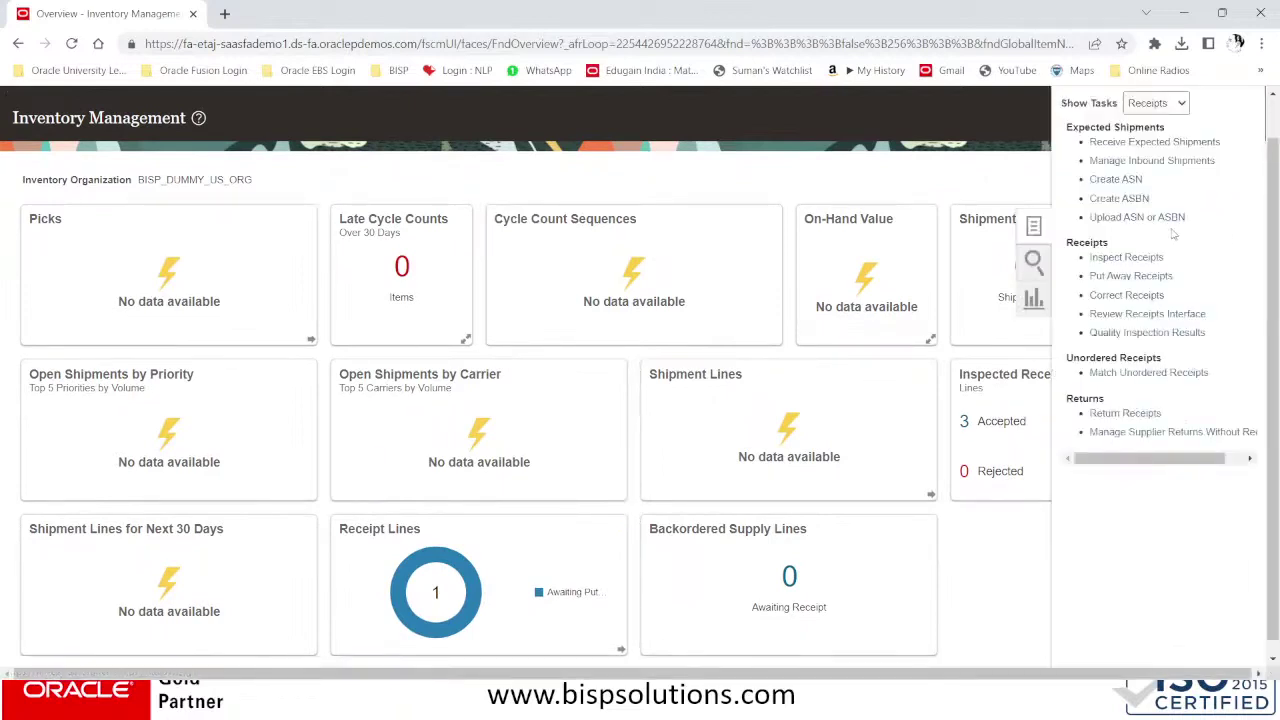
{"action": "left_click", "coordinate": [1113, 295]}
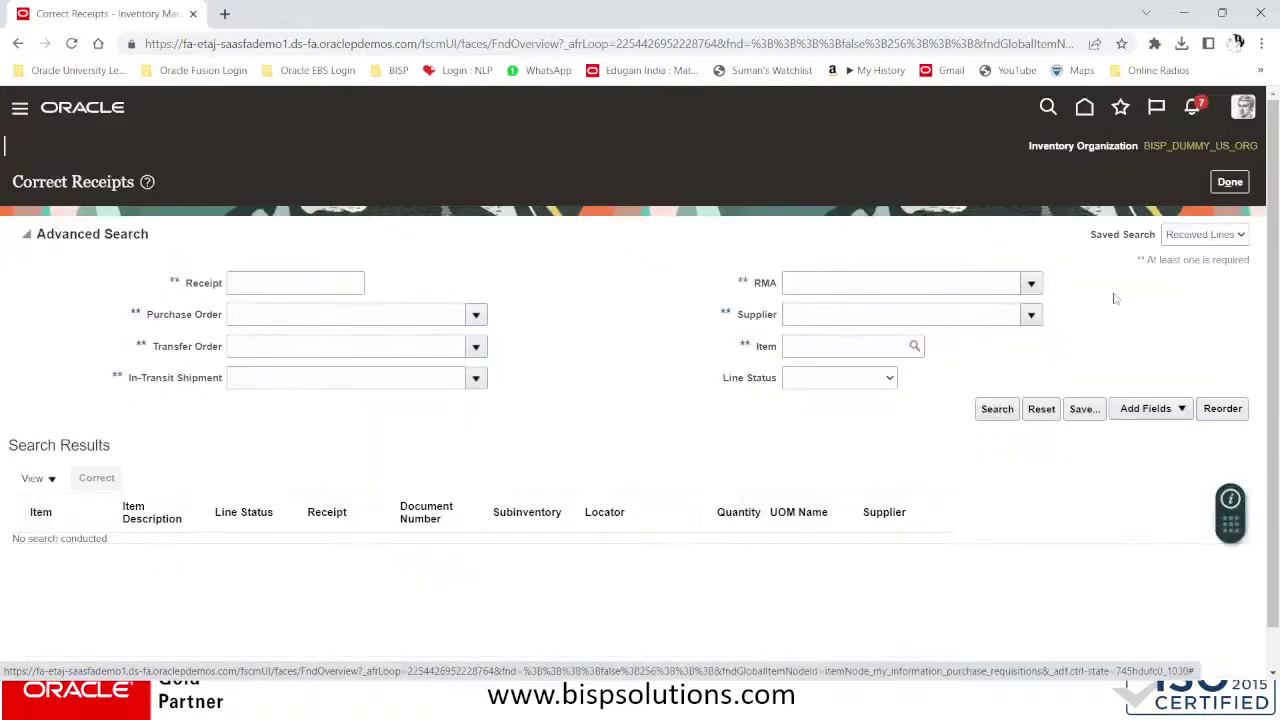
{"action": "left_click", "coordinate": [321, 287]}
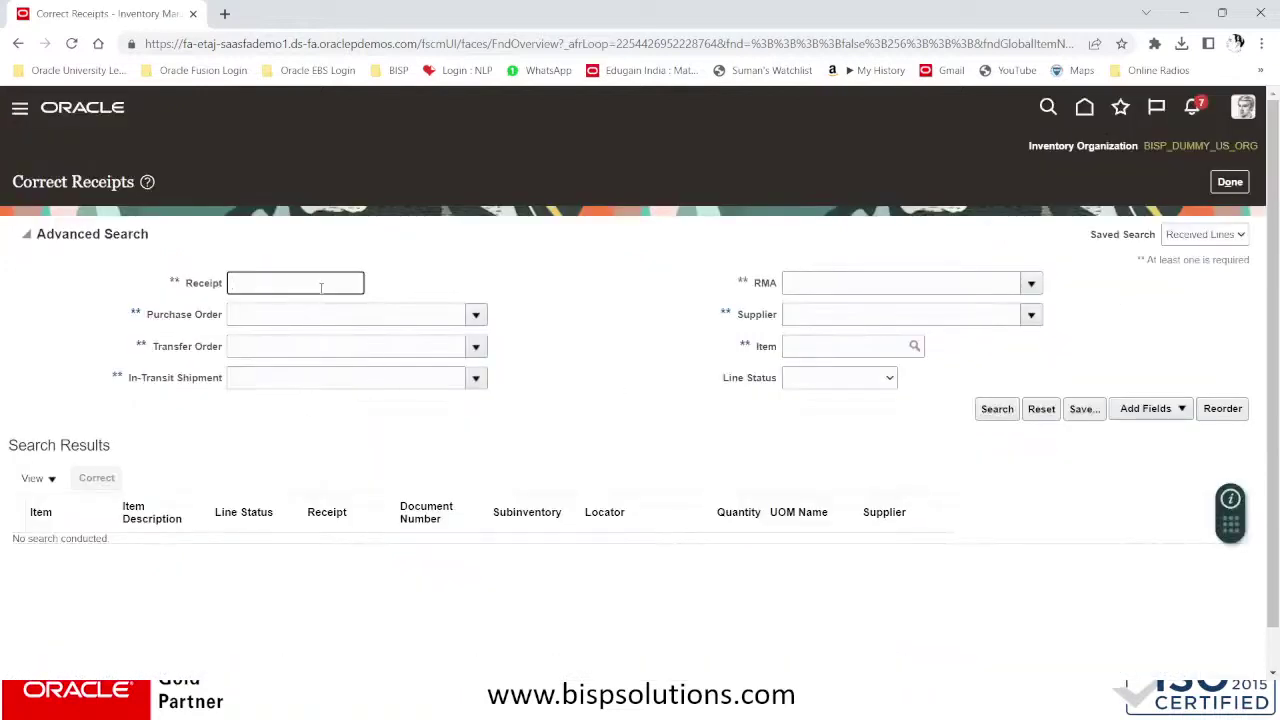
{"action": "type", "text": "504"}
{"action": "left_click", "coordinate": [993, 410]}
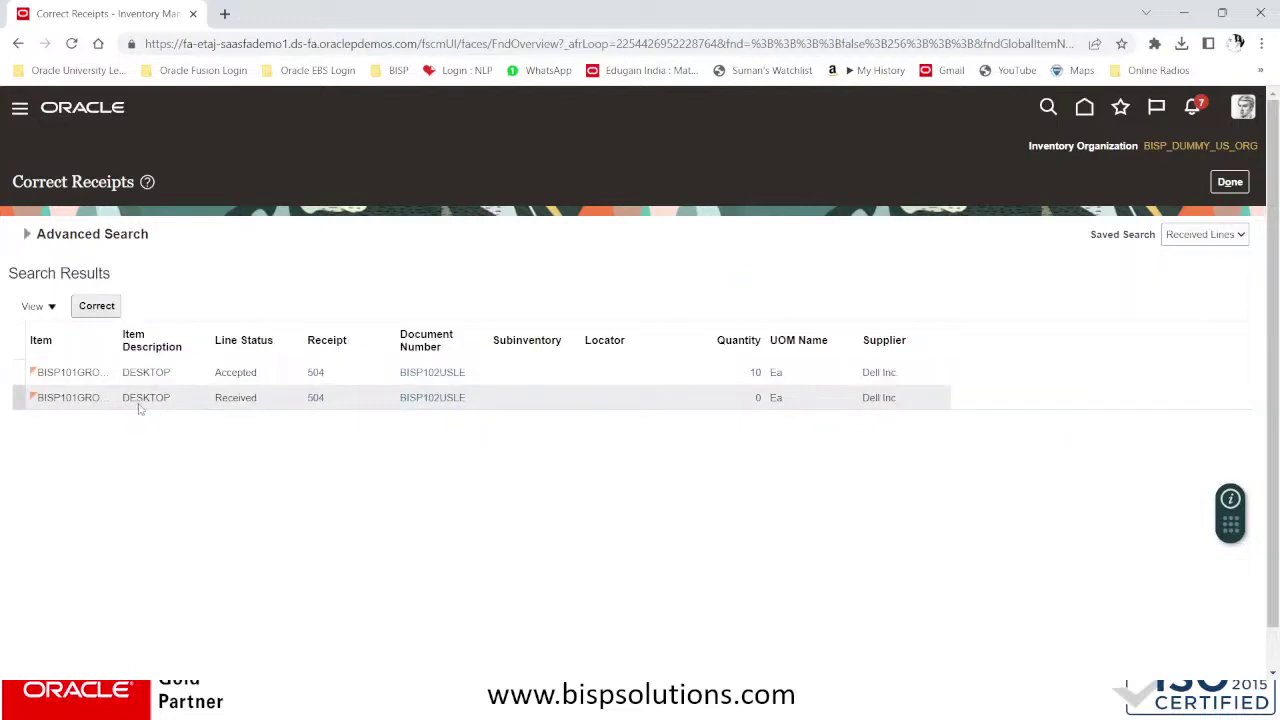
- View the details of receipt 504 from its accepted line and return to the Inventory Management overview
{"action": "left_click", "coordinate": [315, 373]}
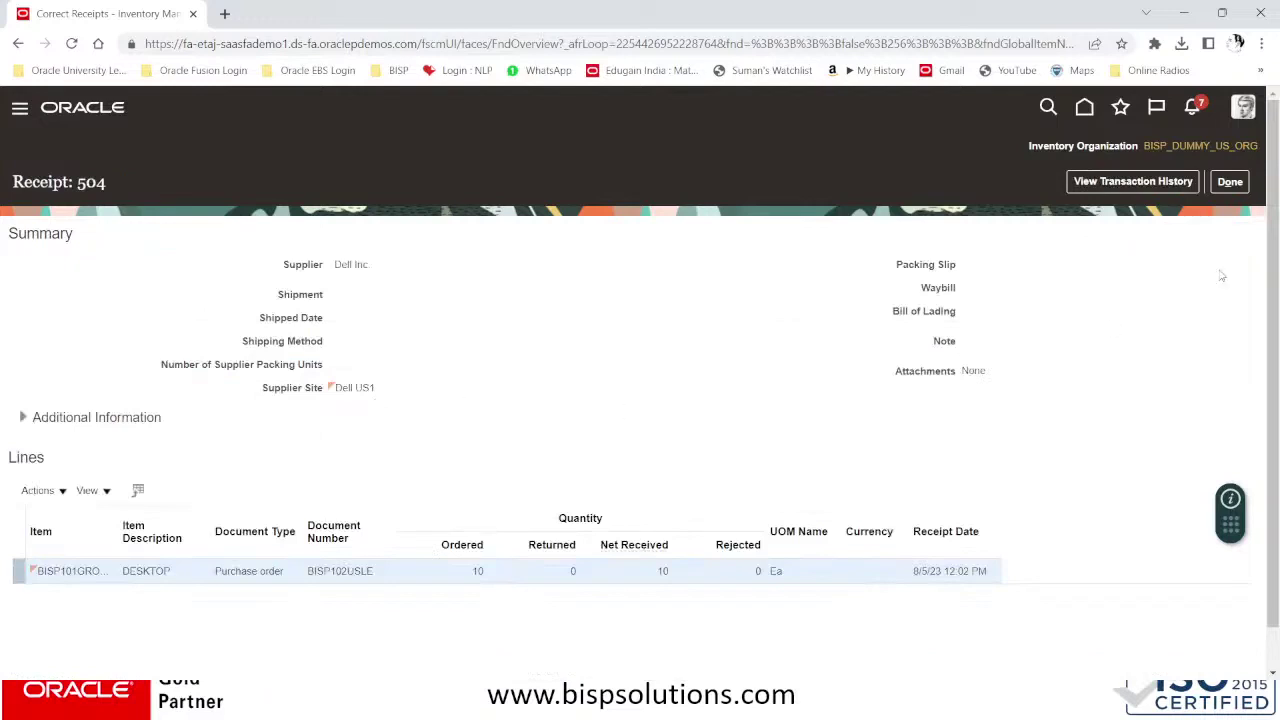
{"action": "left_click", "coordinate": [1230, 182]}
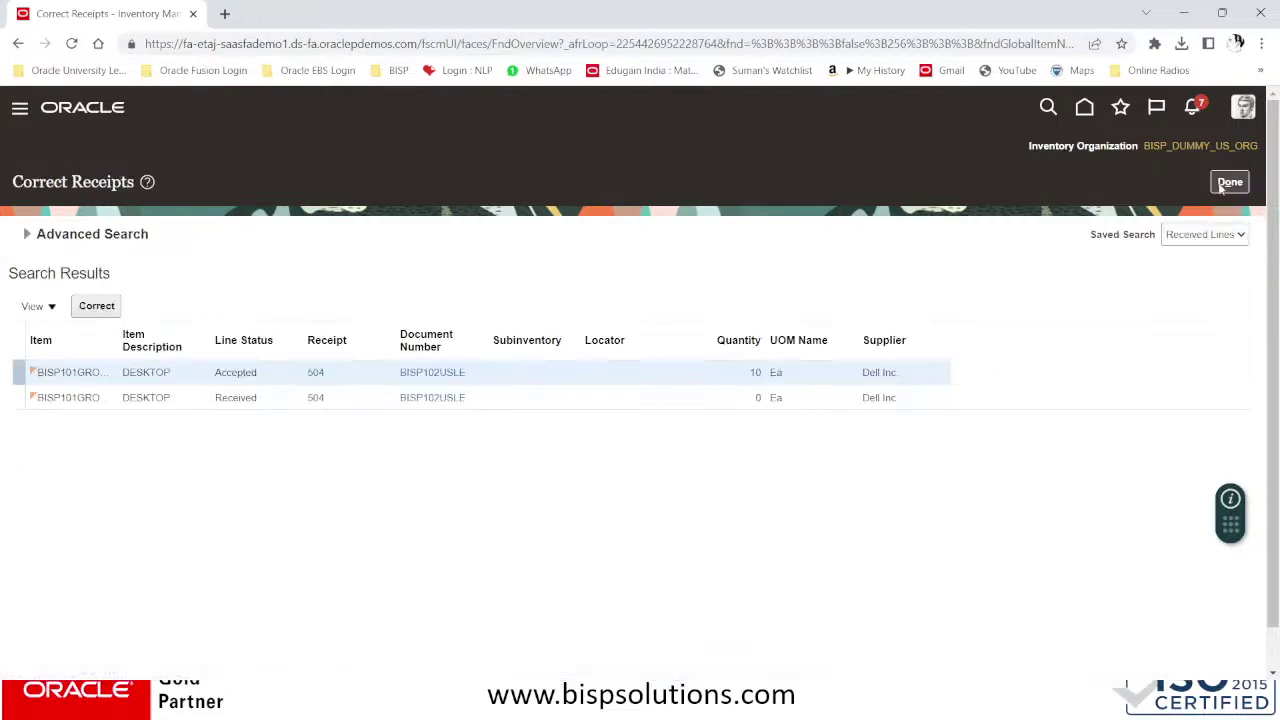
{"action": "left_click", "coordinate": [1230, 182]}
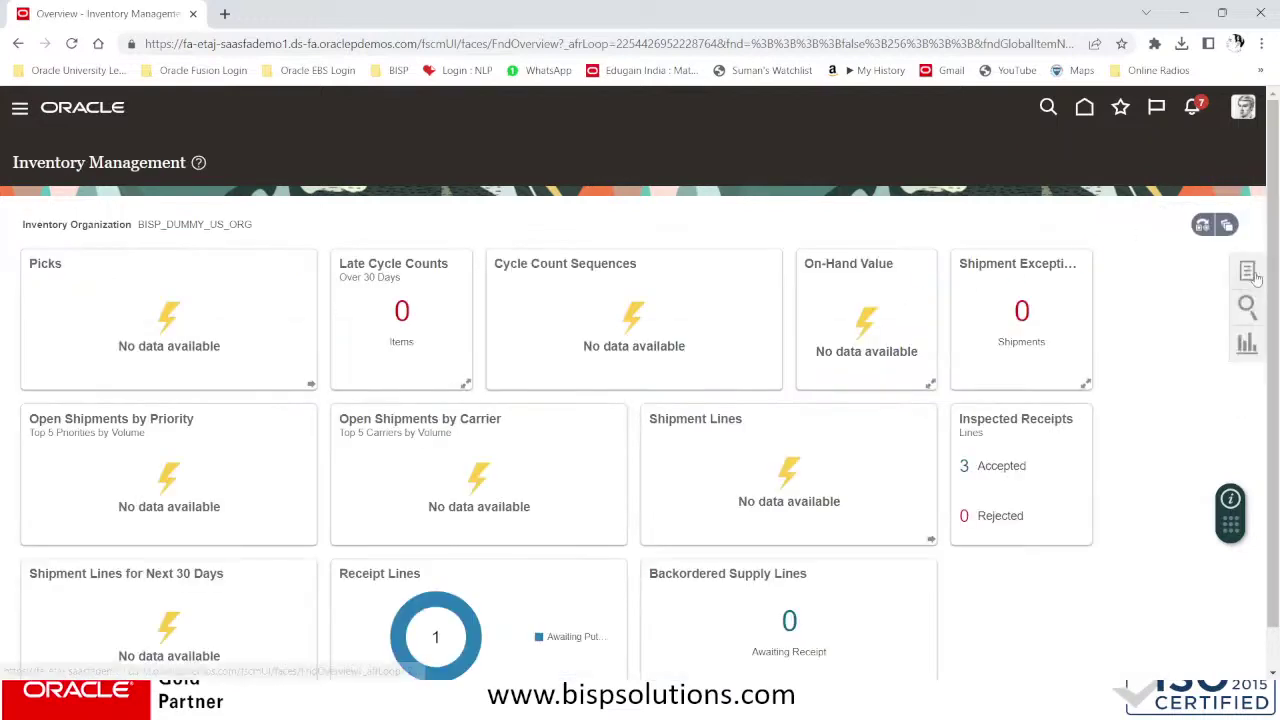
- Open the Put Away Receipts task, search for receipt 504, and select its DESKTOP line
{"action": "left_click", "coordinate": [1248, 272]}
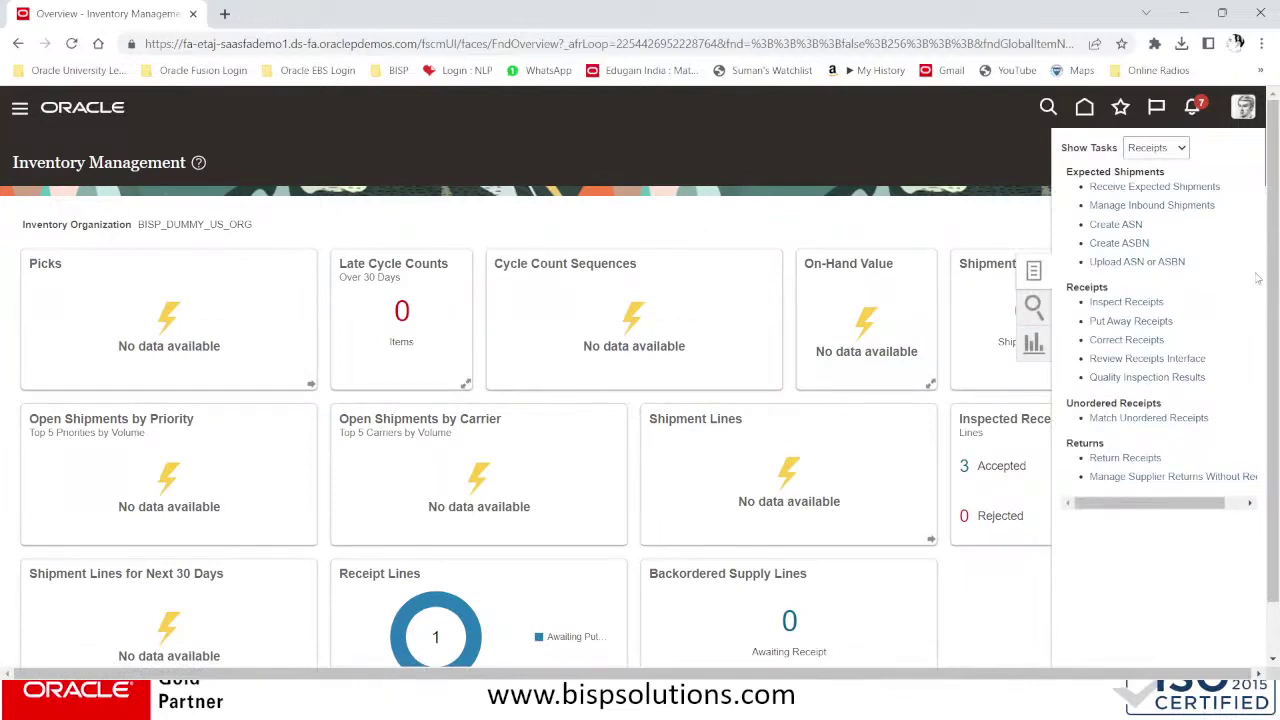
{"action": "left_click", "coordinate": [1112, 320]}
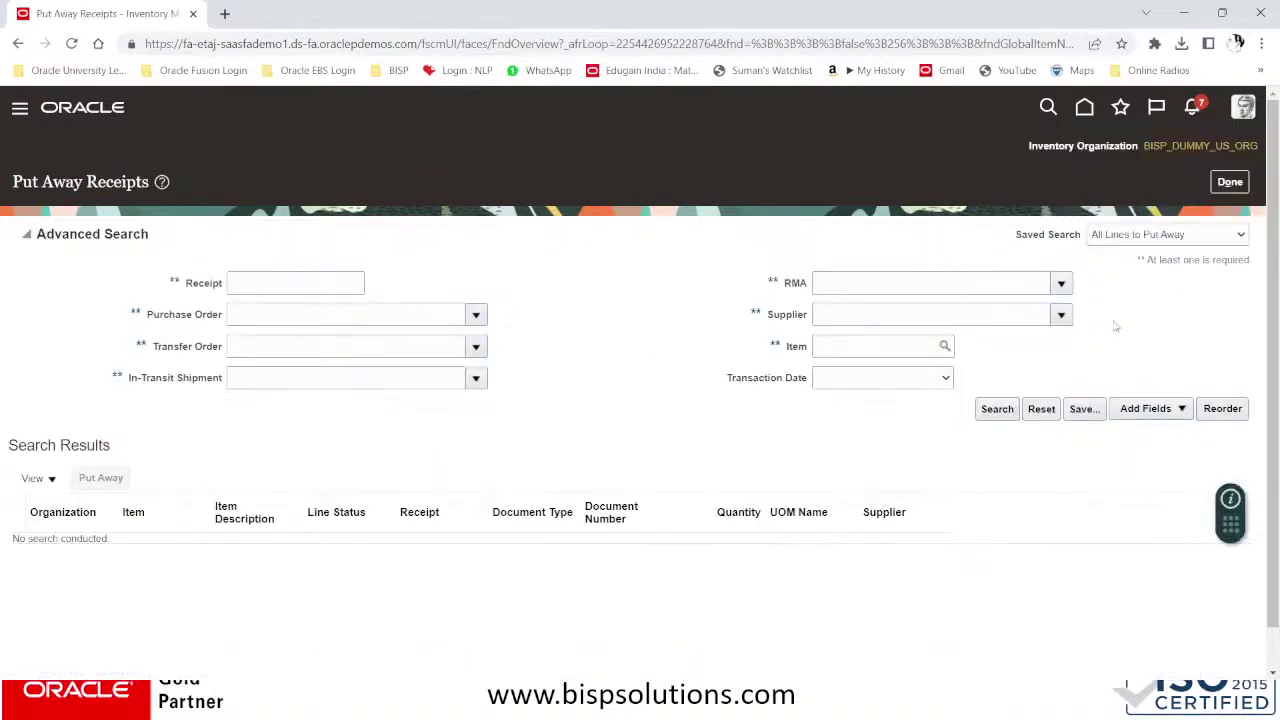
{"action": "left_click", "coordinate": [306, 280]}
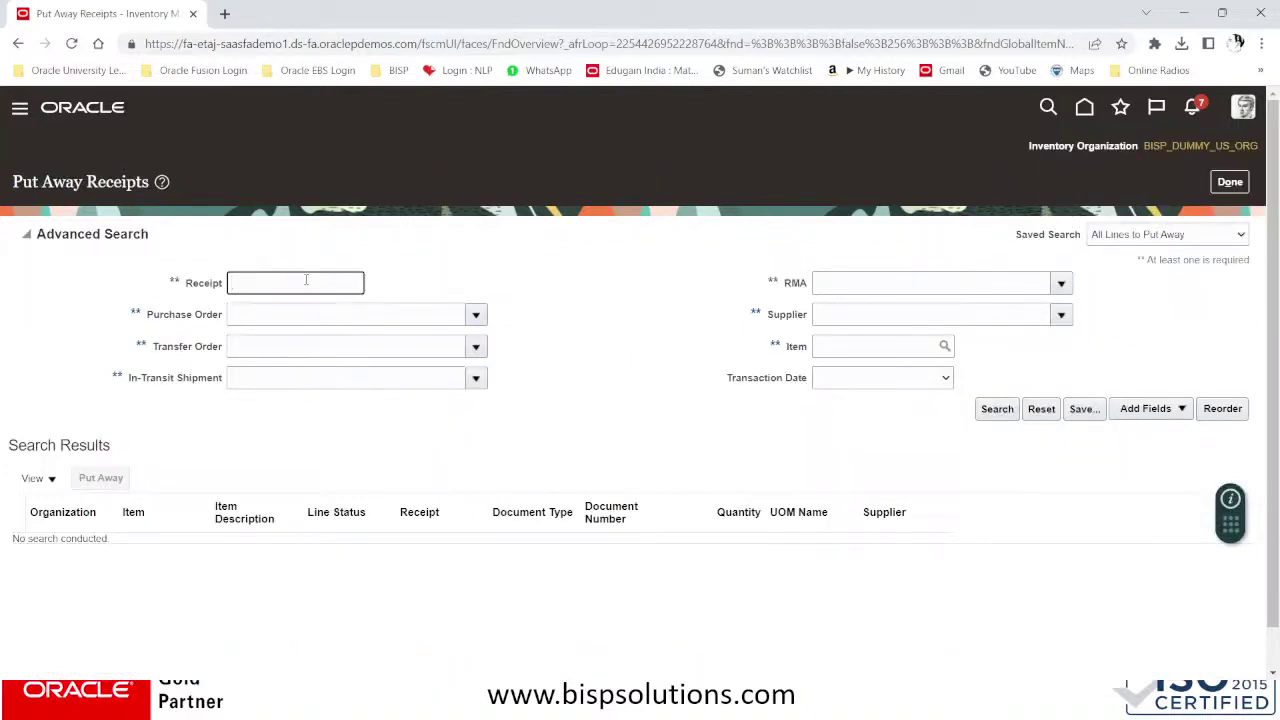
{"action": "type", "text": "504"}
{"action": "left_click", "coordinate": [1000, 410]}
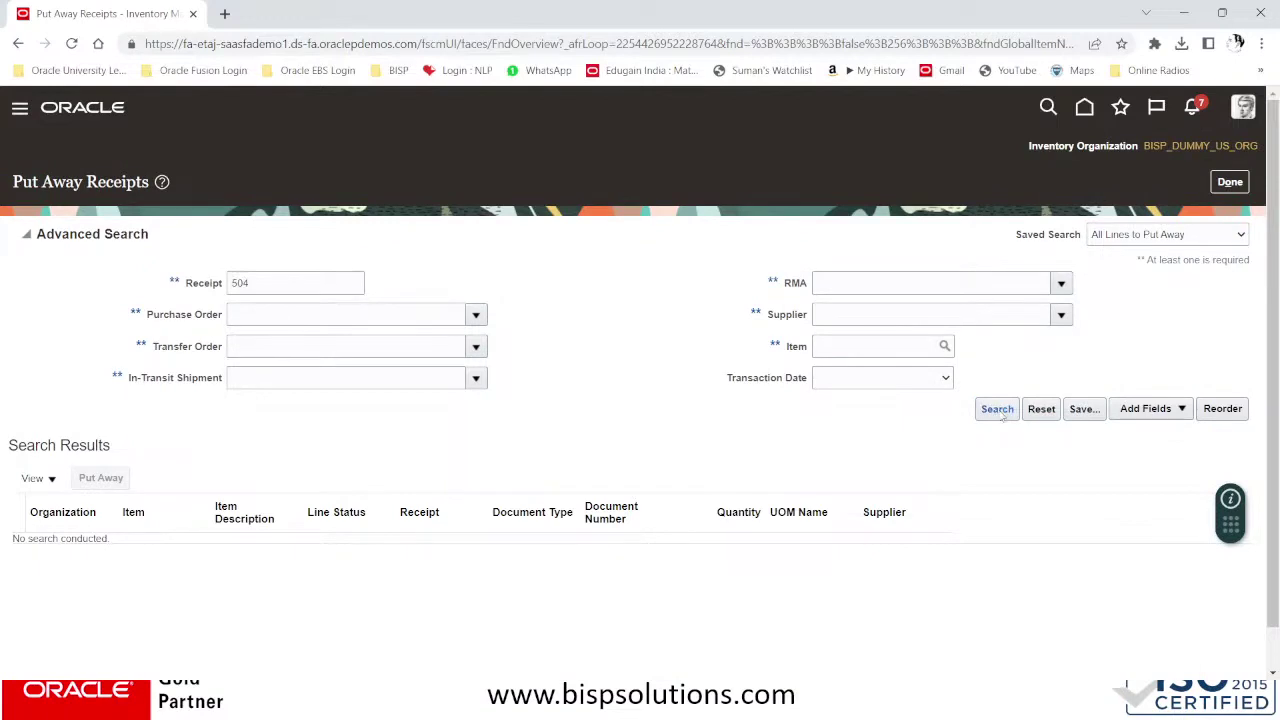
{"action": "left_click", "coordinate": [12, 376]}
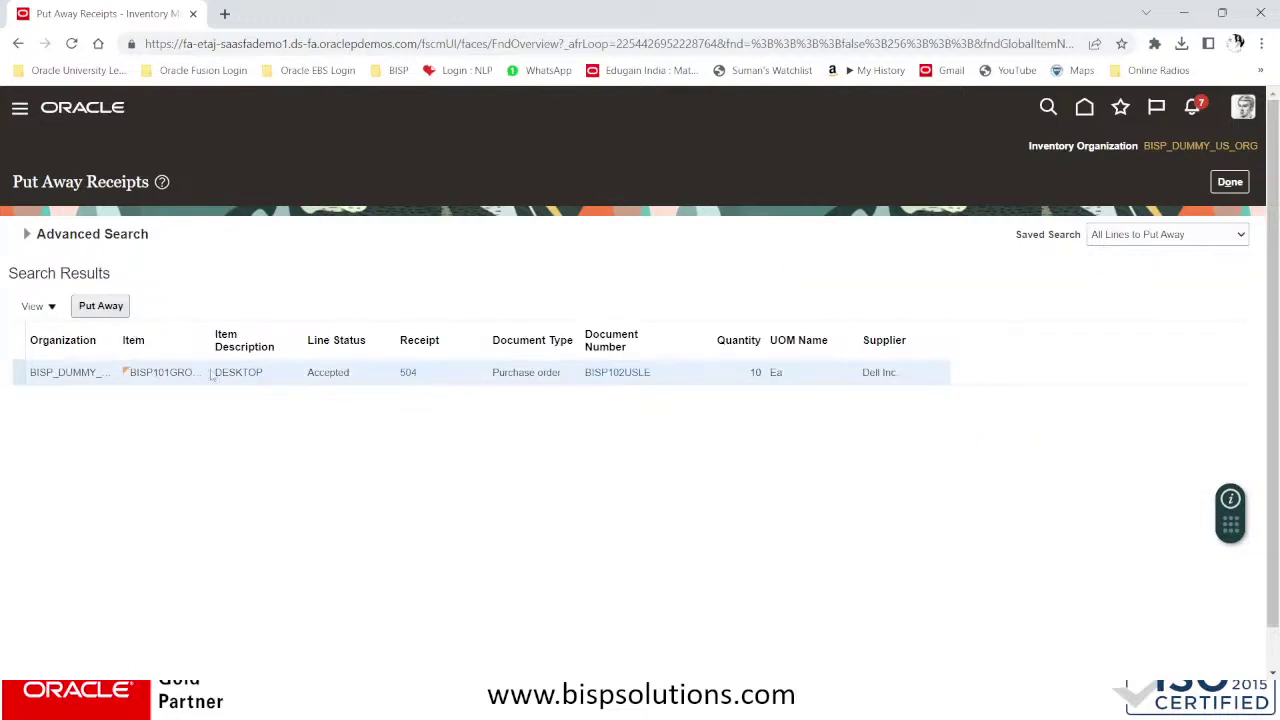
- Show all columns in the put-away search results and examine the line's routing, transaction and inspection details
{"action": "left_click", "coordinate": [37, 306]}
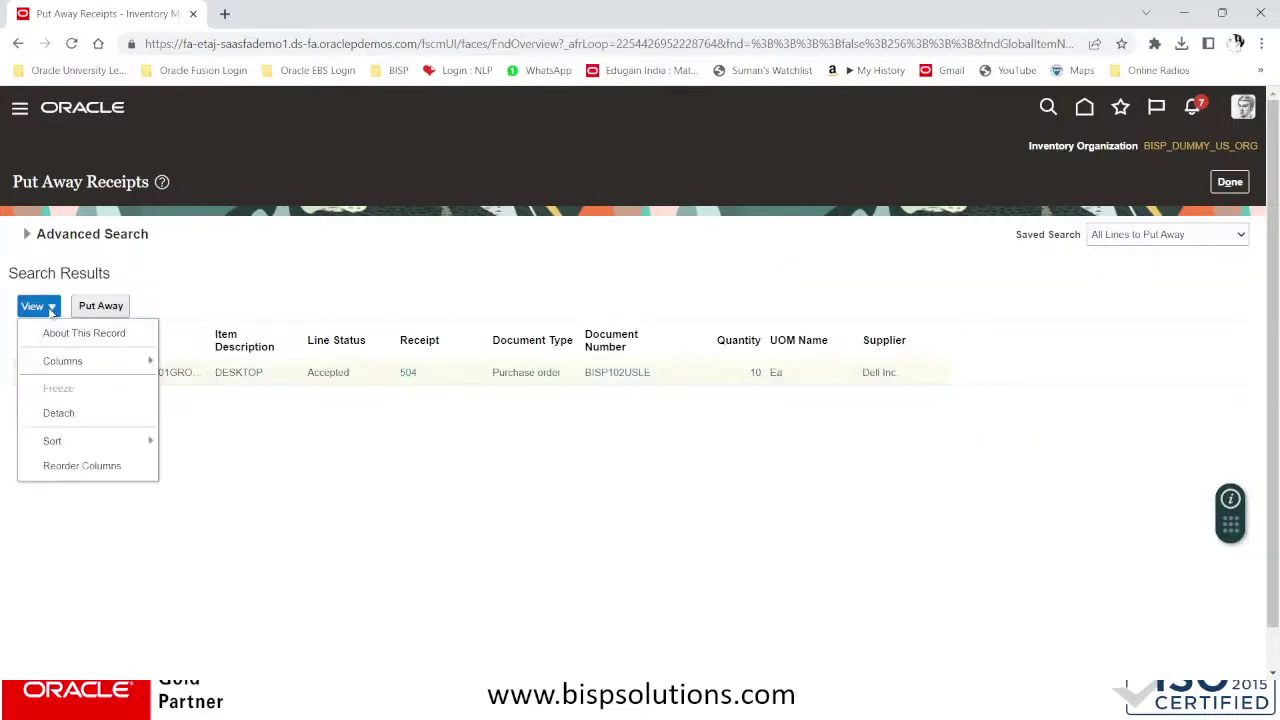
{"action": "mouse_move", "coordinate": [62, 361]}
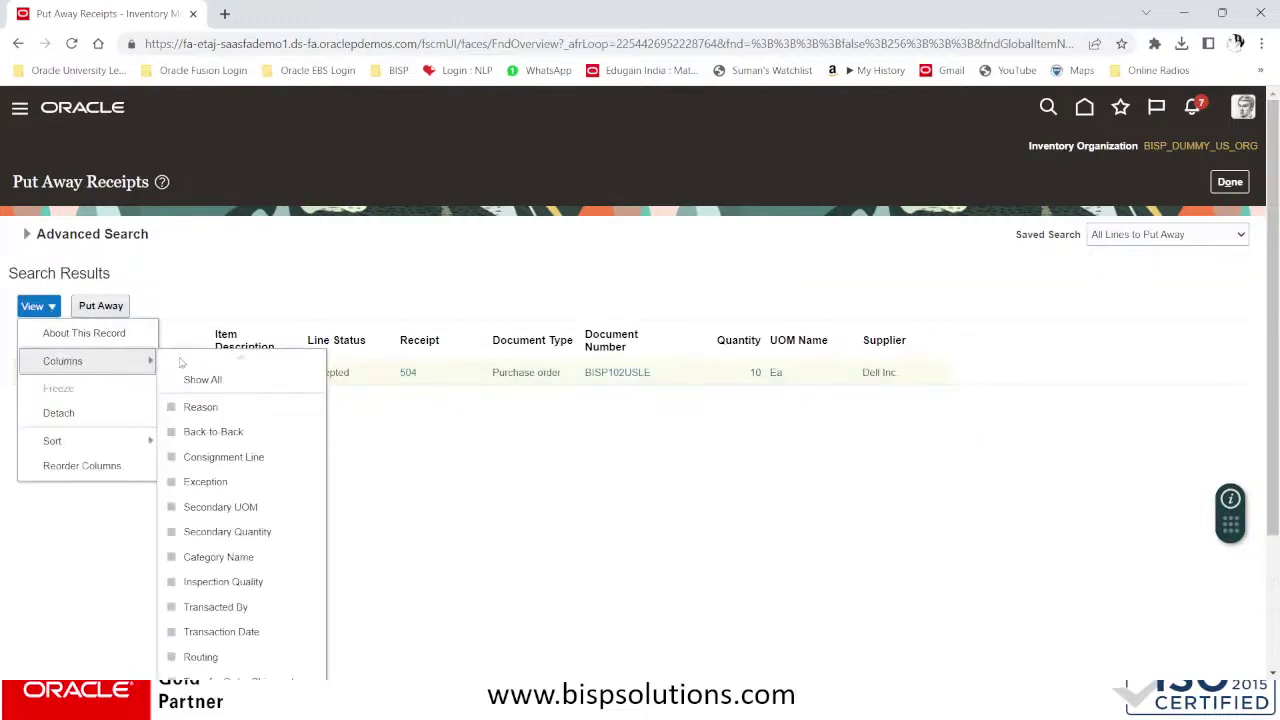
{"action": "left_click", "coordinate": [190, 379]}
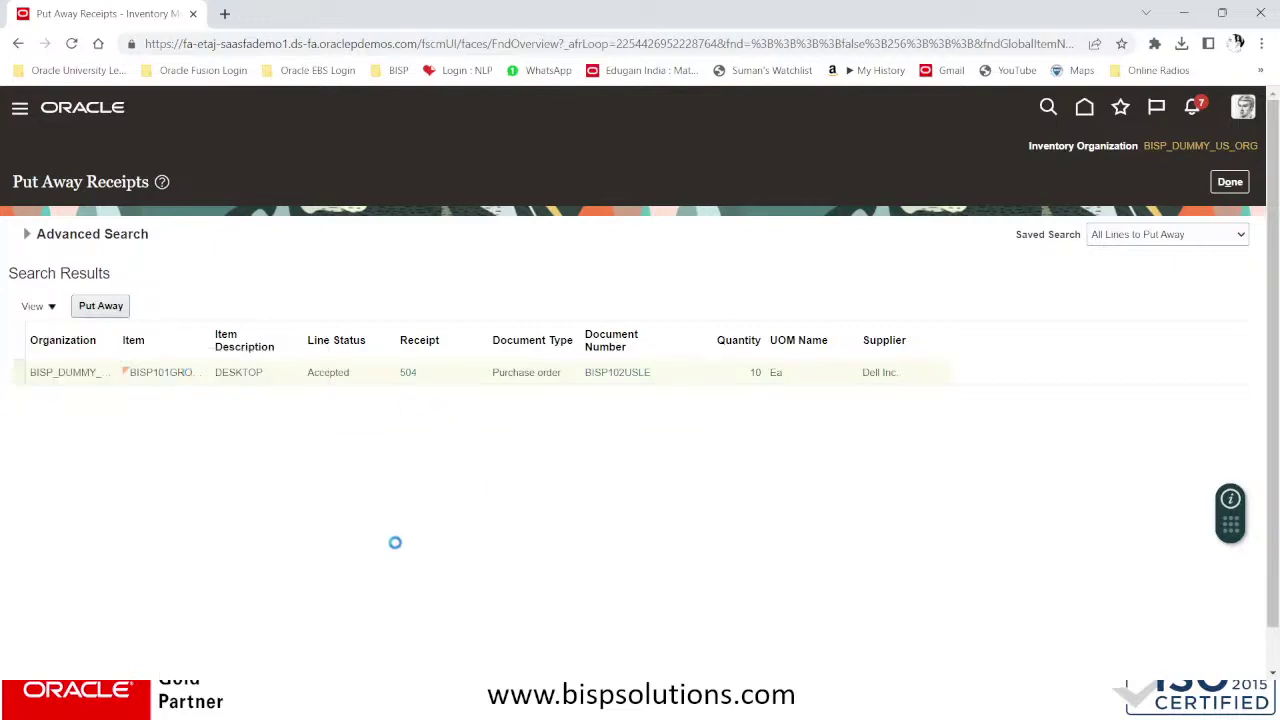
{"action": "left_click_drag", "start_coordinate": [426, 401], "coordinate": [974, 411]}
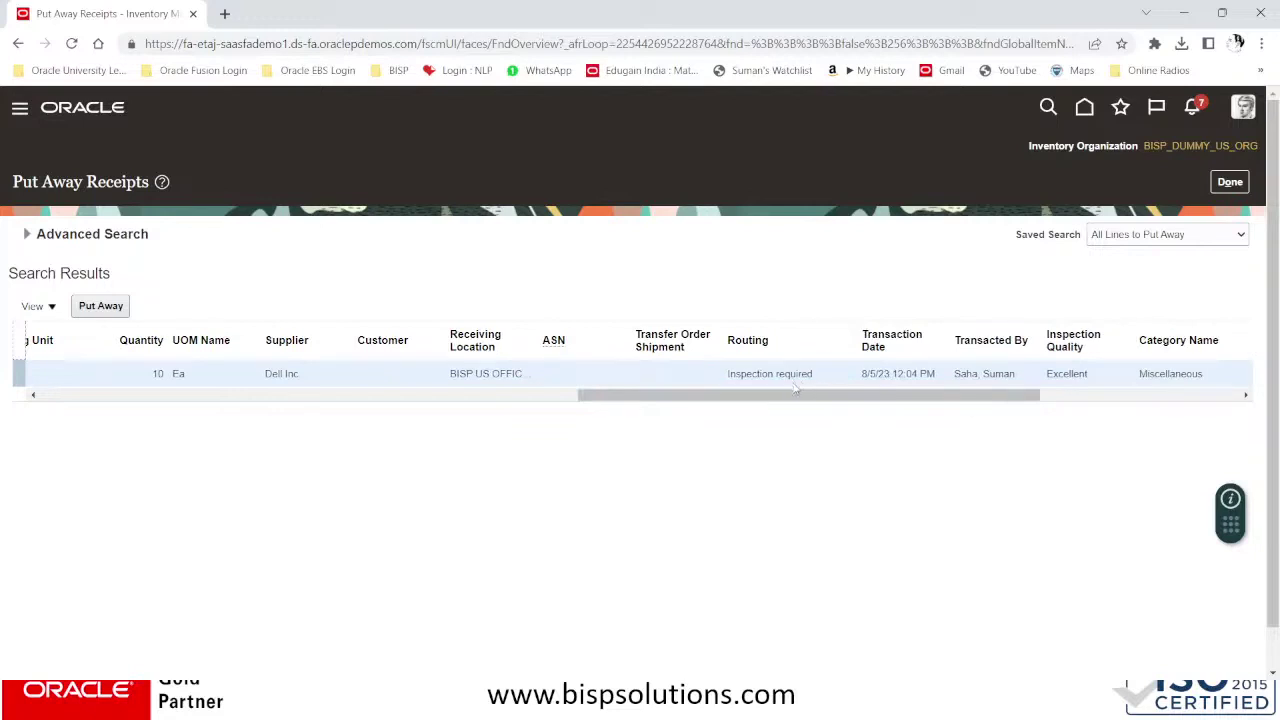
{"action": "left_click_drag", "start_coordinate": [798, 378], "coordinate": [87, 388]}
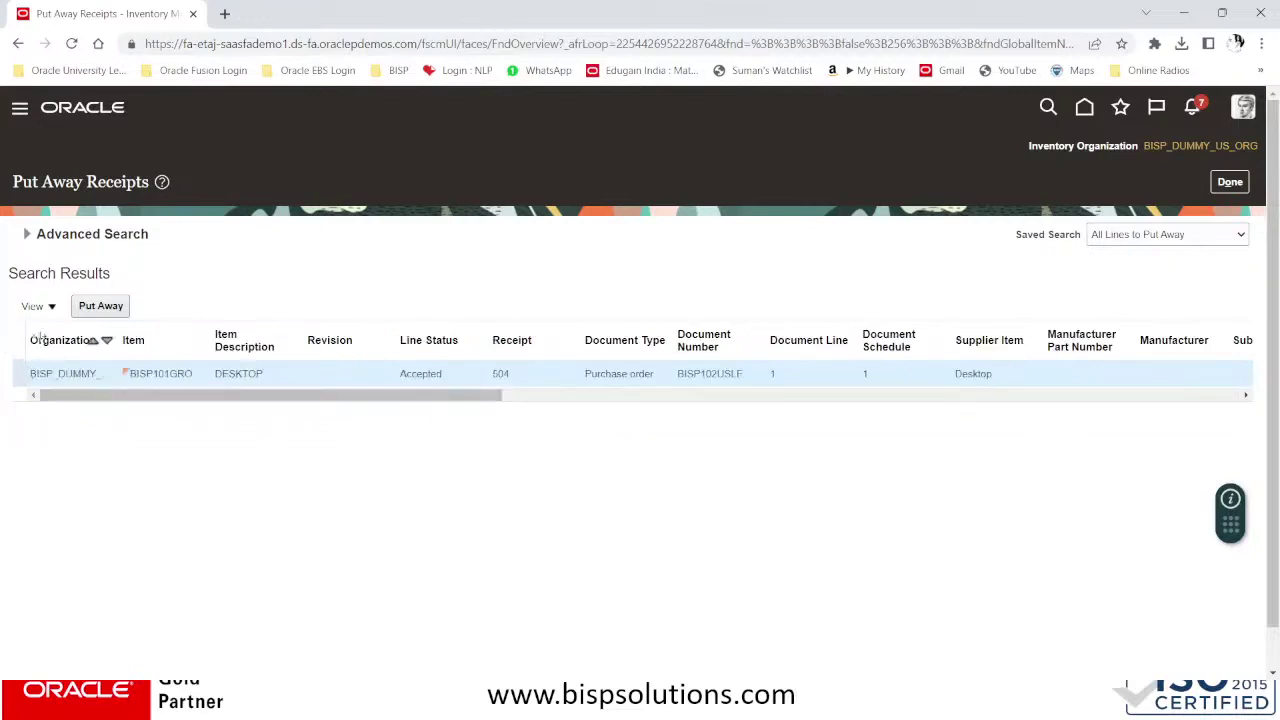
- Put away the DESKTOP line with its prefilled quantity, subinventory and deliver-to location, submit the transaction, and return to the overview
{"action": "left_click", "coordinate": [96, 305]}
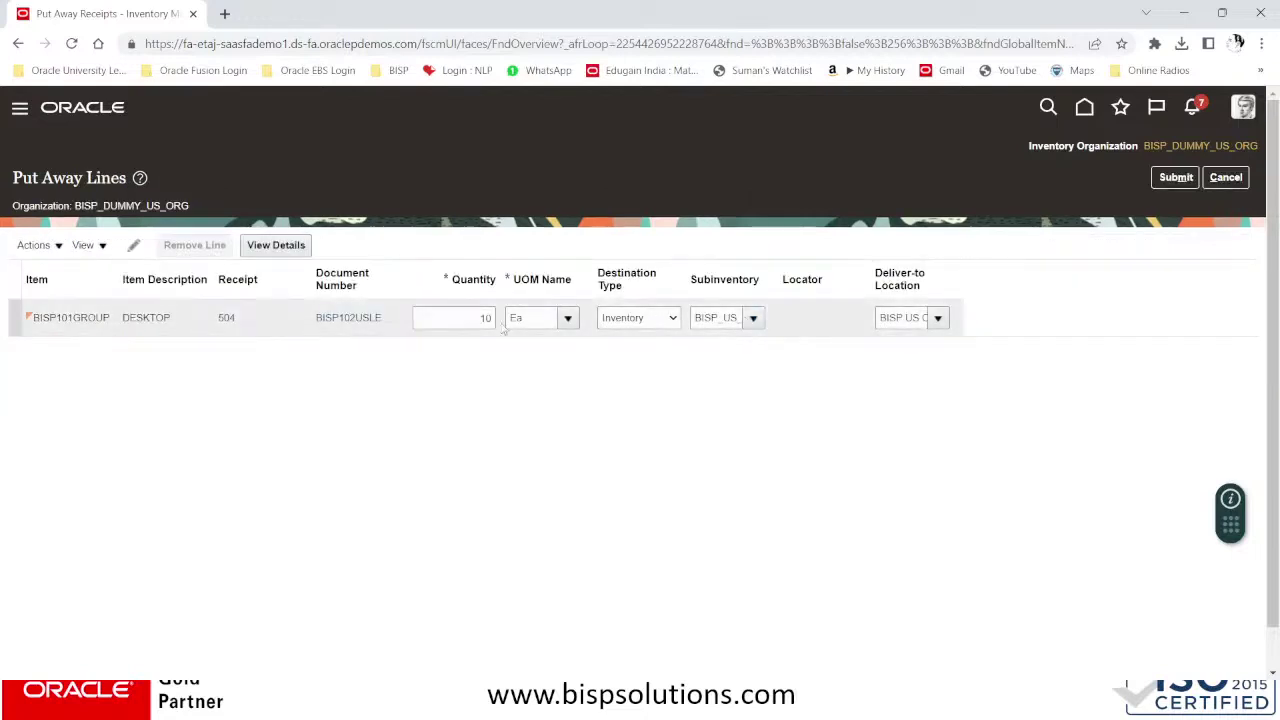
{"action": "left_click", "coordinate": [720, 319]}
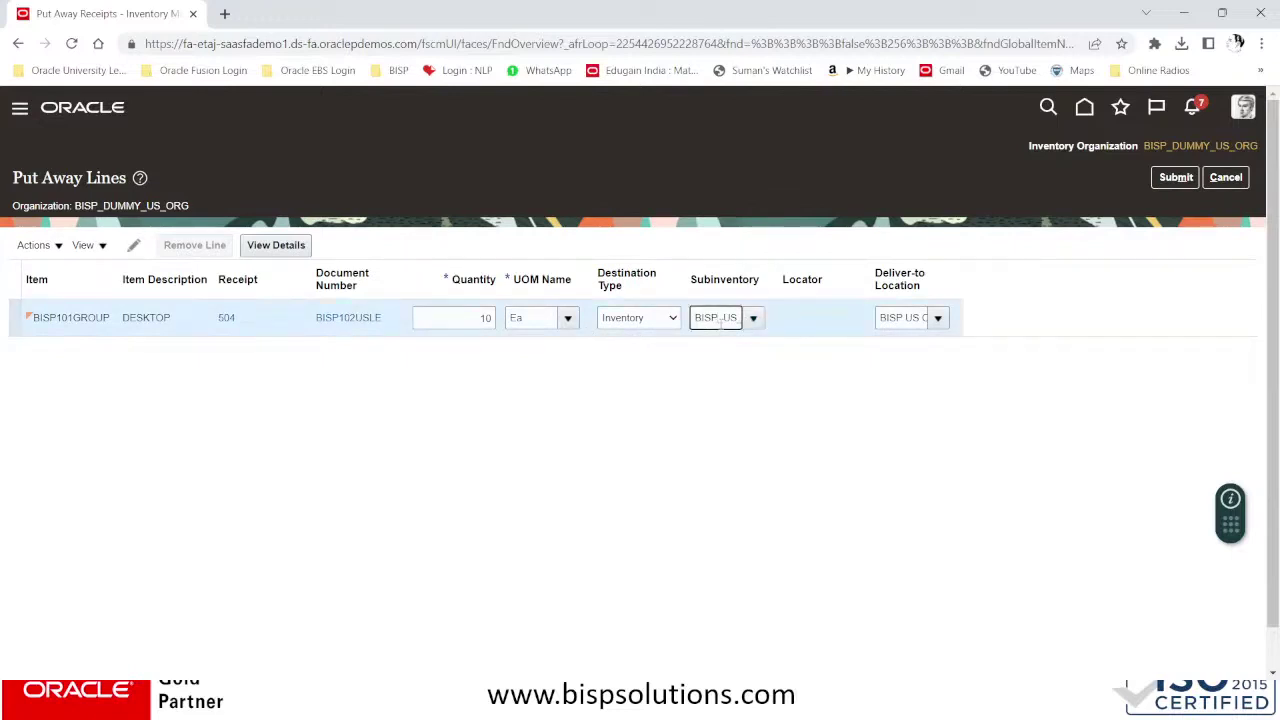
{"action": "type", "text": "BISP_US_01"}
{"action": "left_click", "coordinate": [882, 317]}
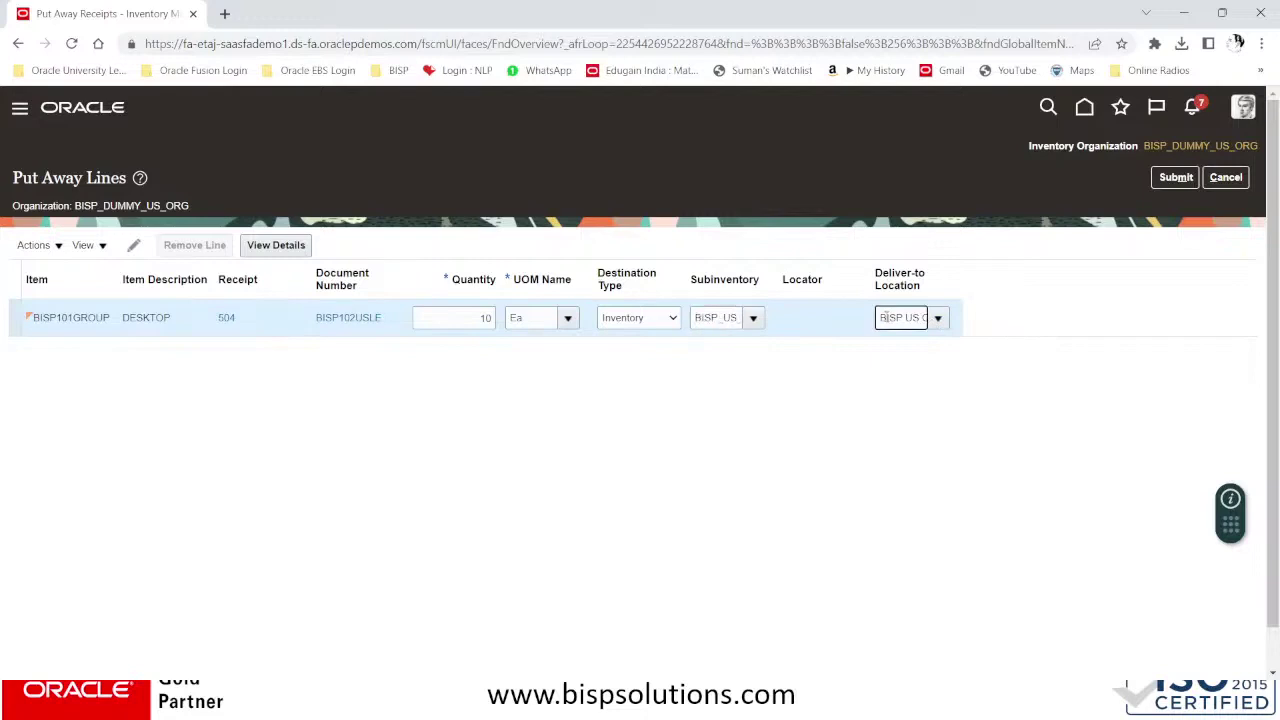
{"action": "type", "text": "ENTRAL FLORIDA"}
{"action": "left_click", "coordinate": [1176, 179]}
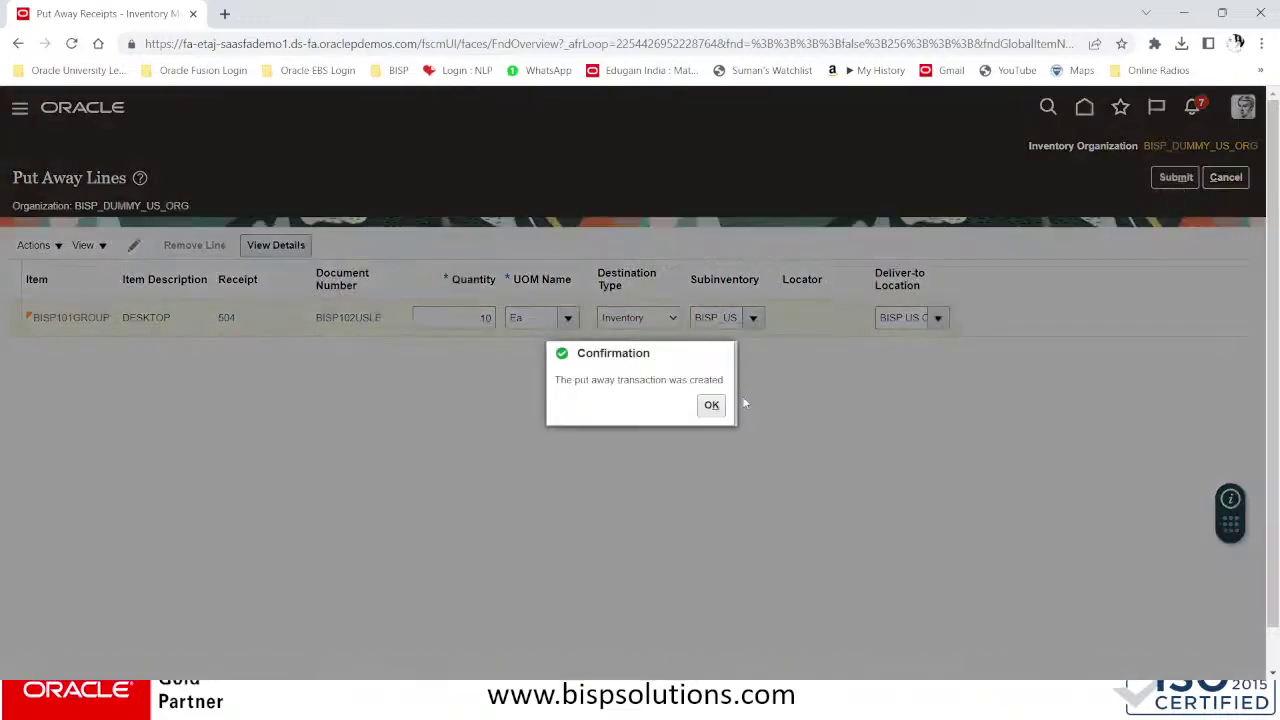
{"action": "left_click", "coordinate": [711, 405]}
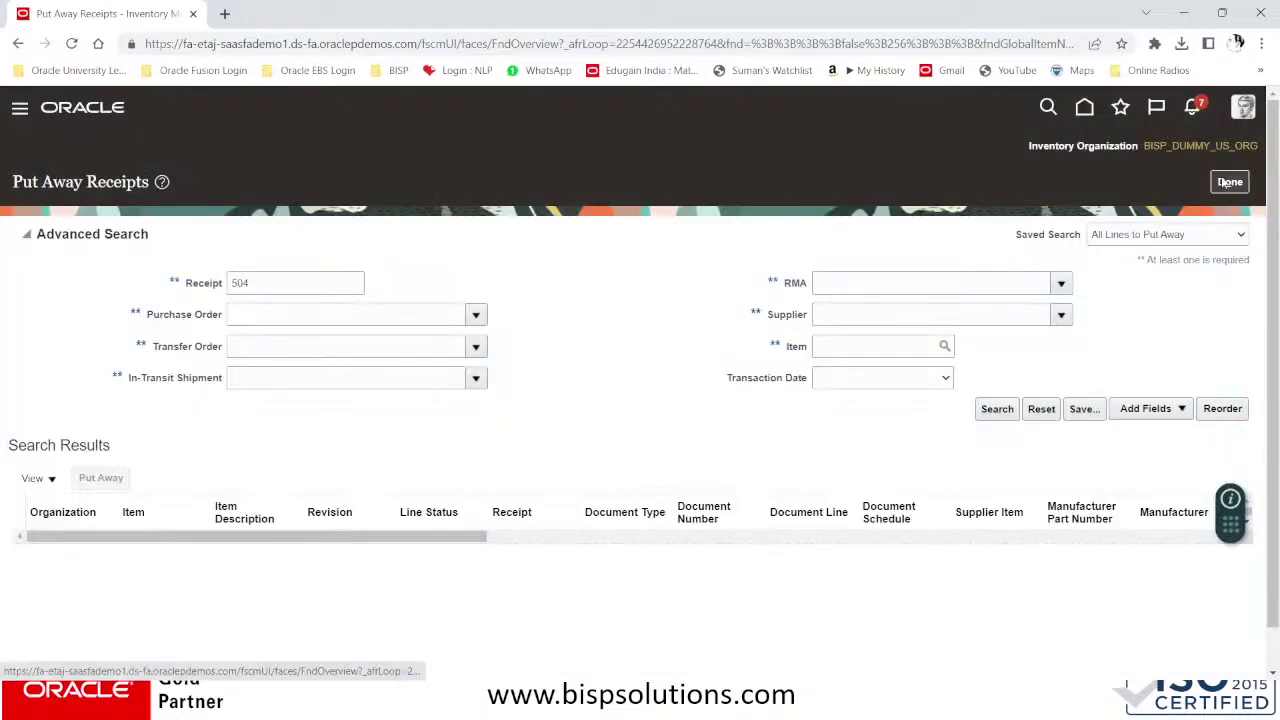
{"action": "left_click", "coordinate": [1229, 182]}
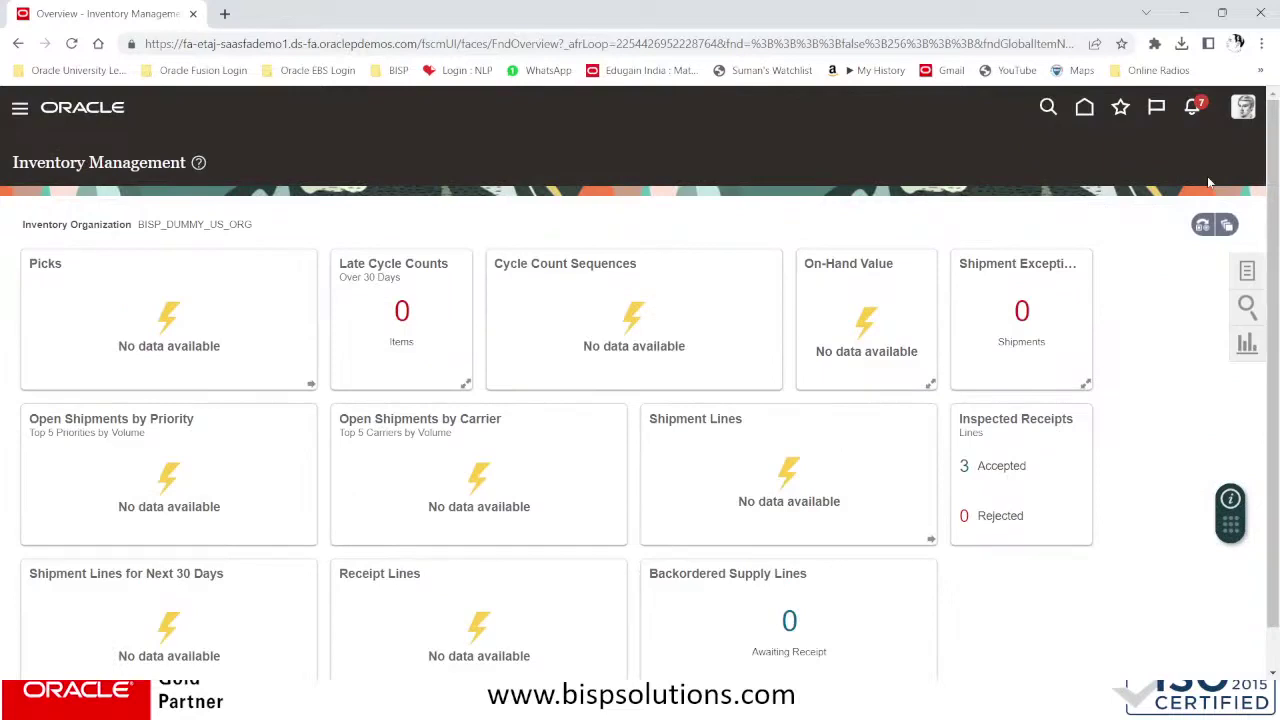
- Open the Payables Invoices work area and start creating a new invoice
{"action": "left_click", "coordinate": [21, 108]}
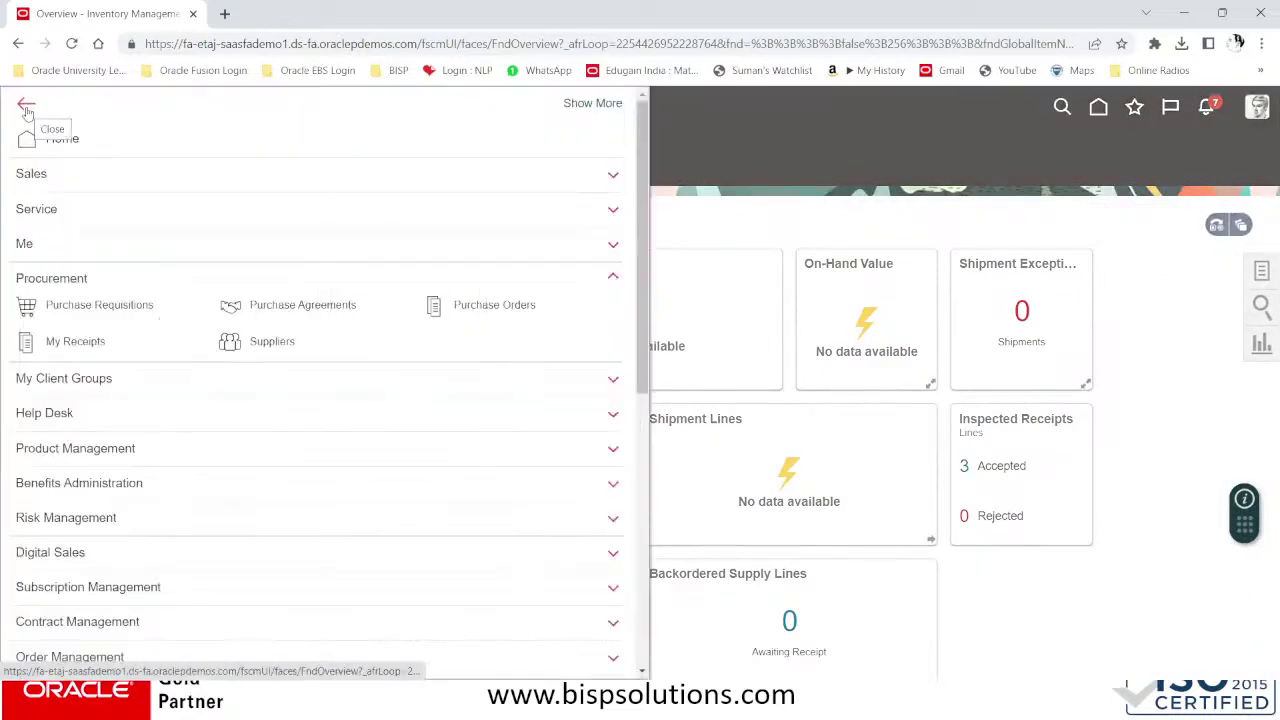
{"action": "scroll", "coordinate": [123, 257], "scroll_direction": "down", "scroll_amount": 2}
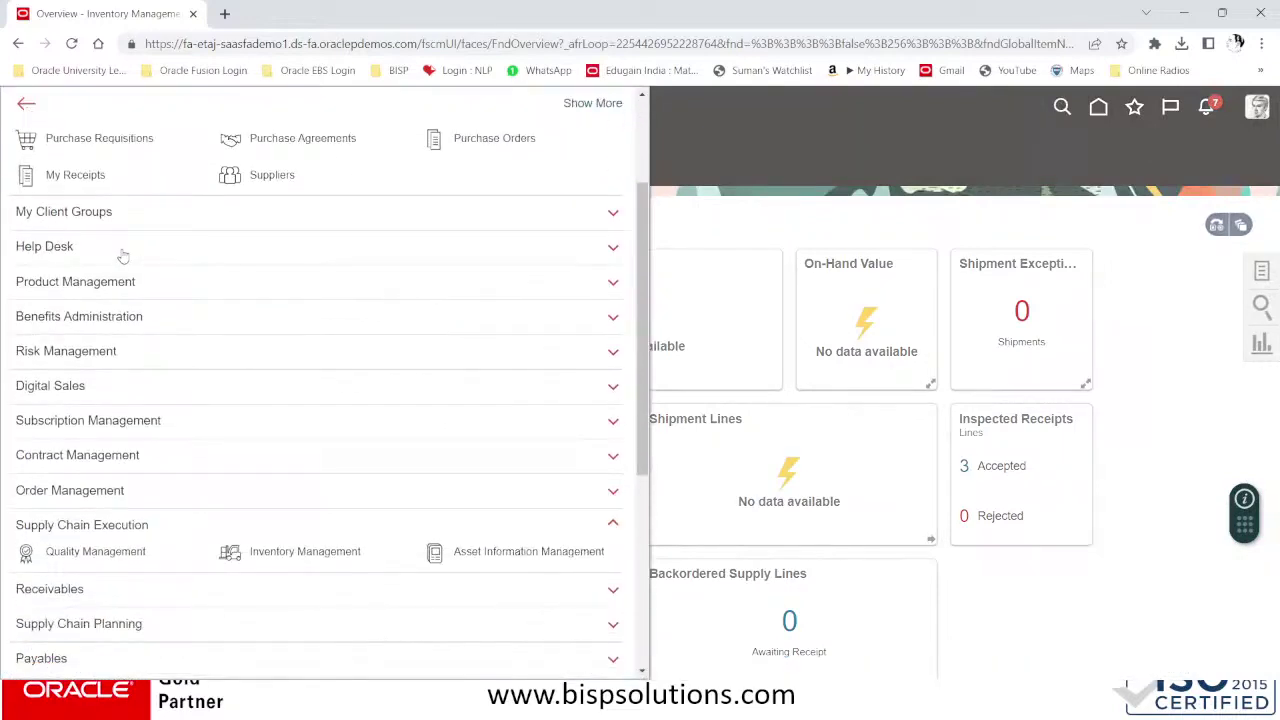
{"action": "scroll", "coordinate": [203, 308], "scroll_direction": "up", "scroll_amount": 2}
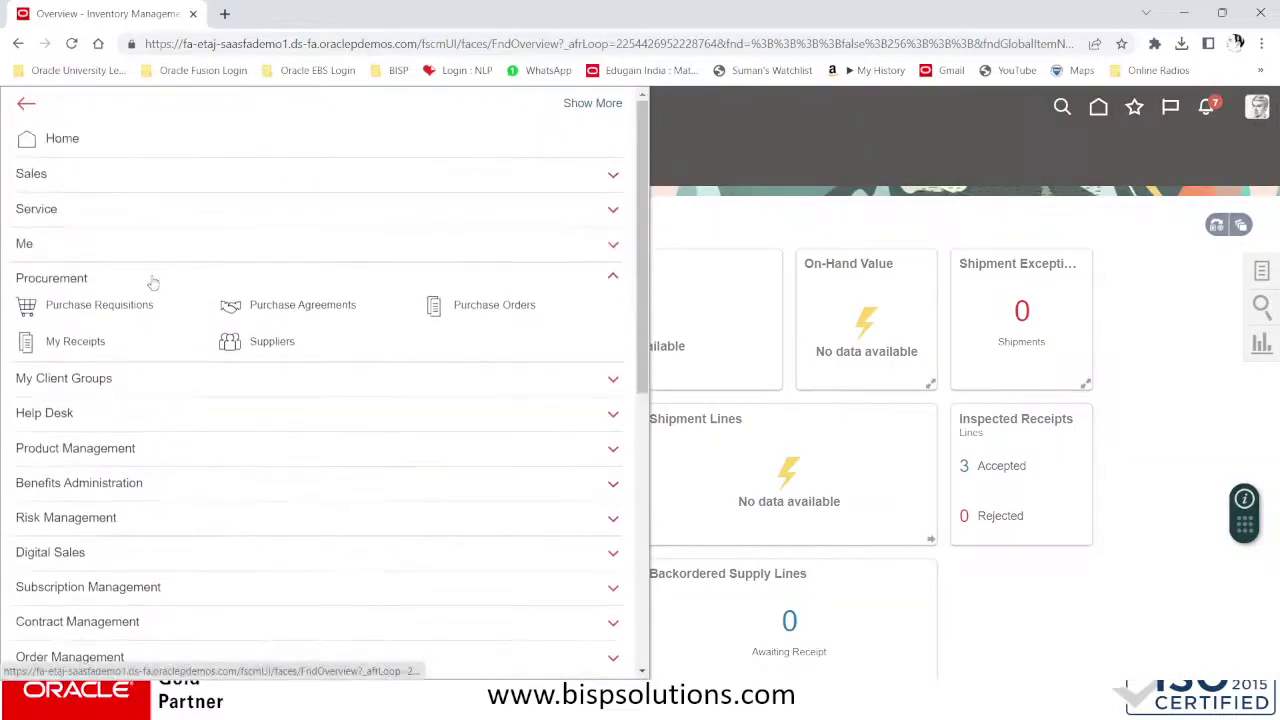
{"action": "scroll", "coordinate": [155, 278], "scroll_direction": "down", "scroll_amount": 6}
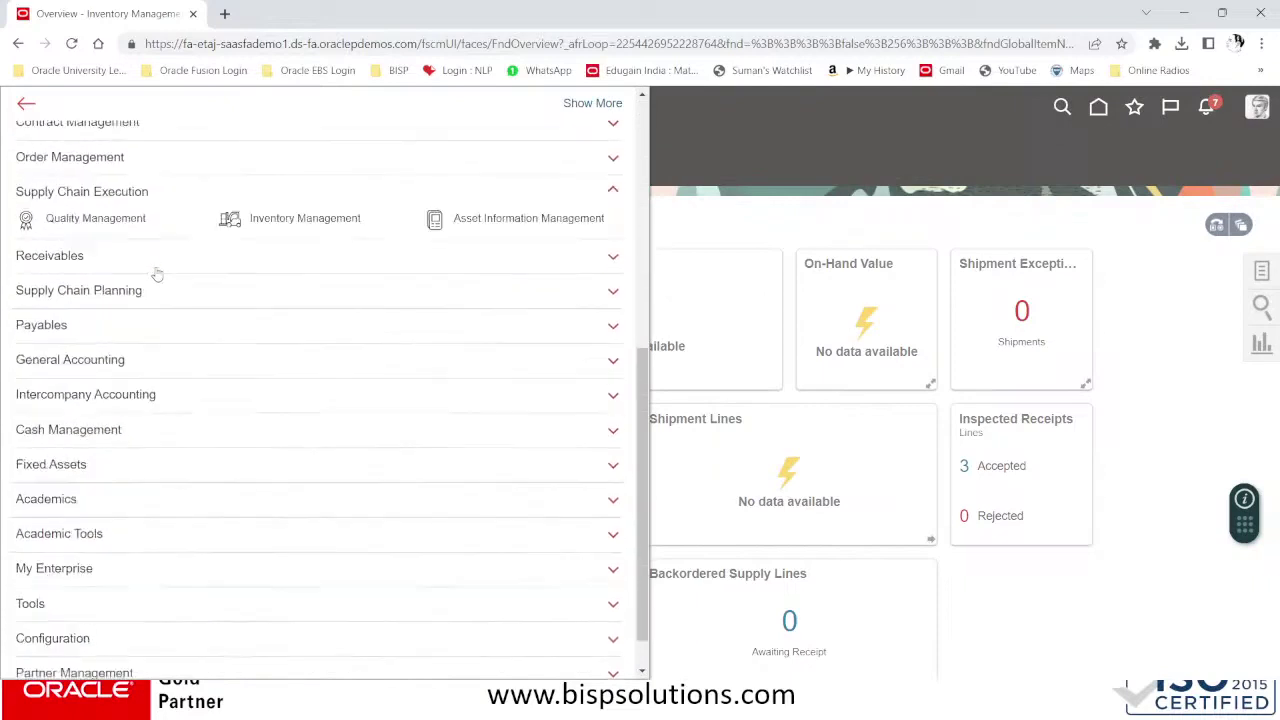
{"action": "left_click", "coordinate": [151, 324]}
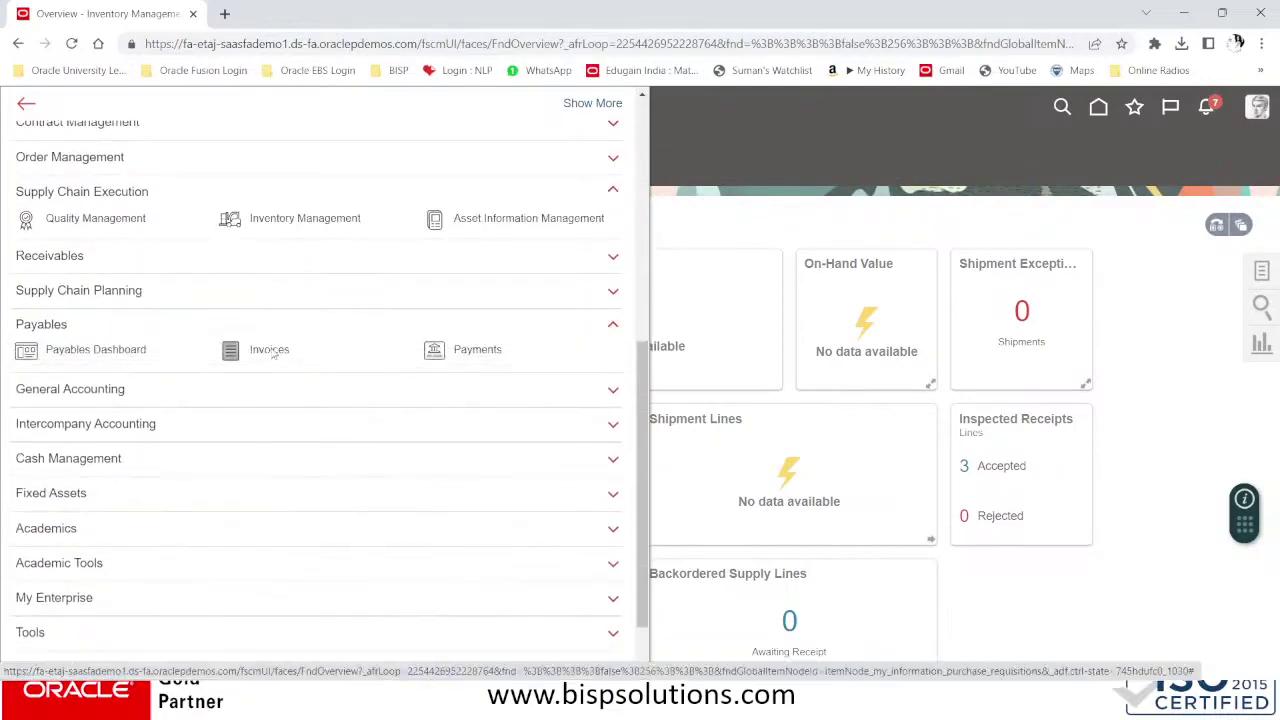
{"action": "left_click", "coordinate": [272, 351]}
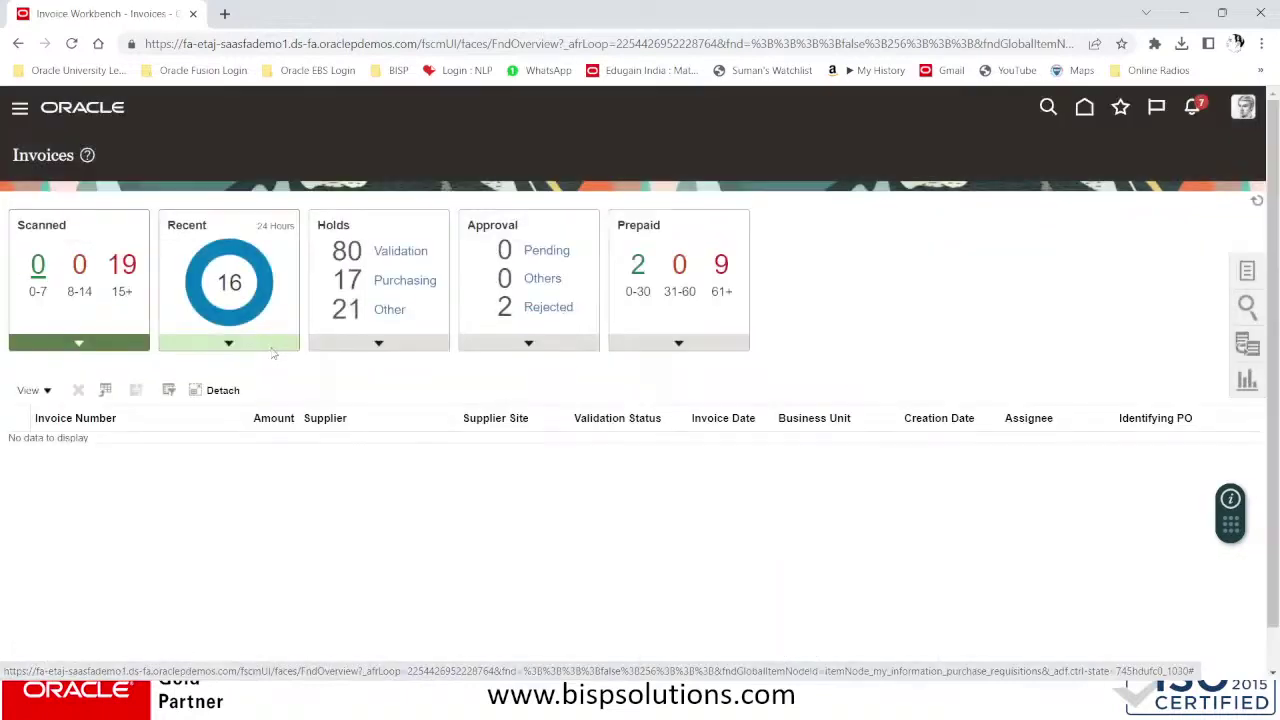
{"action": "left_click", "coordinate": [1246, 270]}
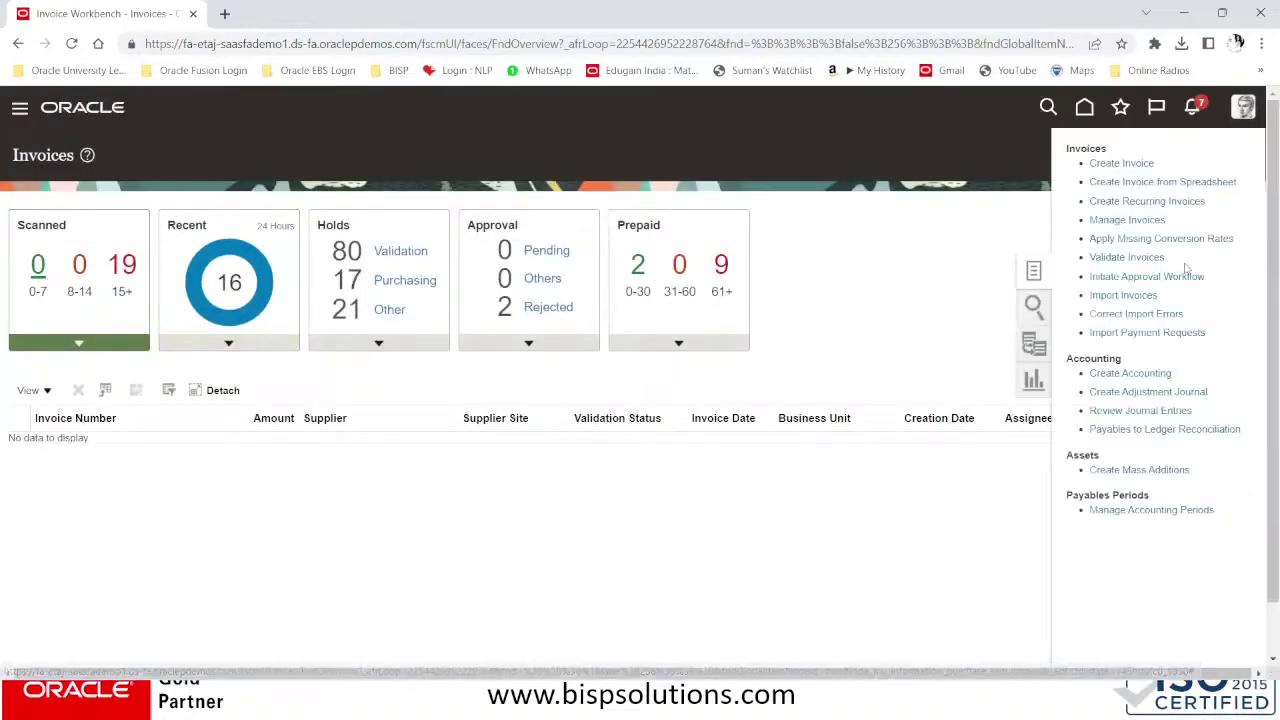
{"action": "left_click", "coordinate": [1128, 163]}
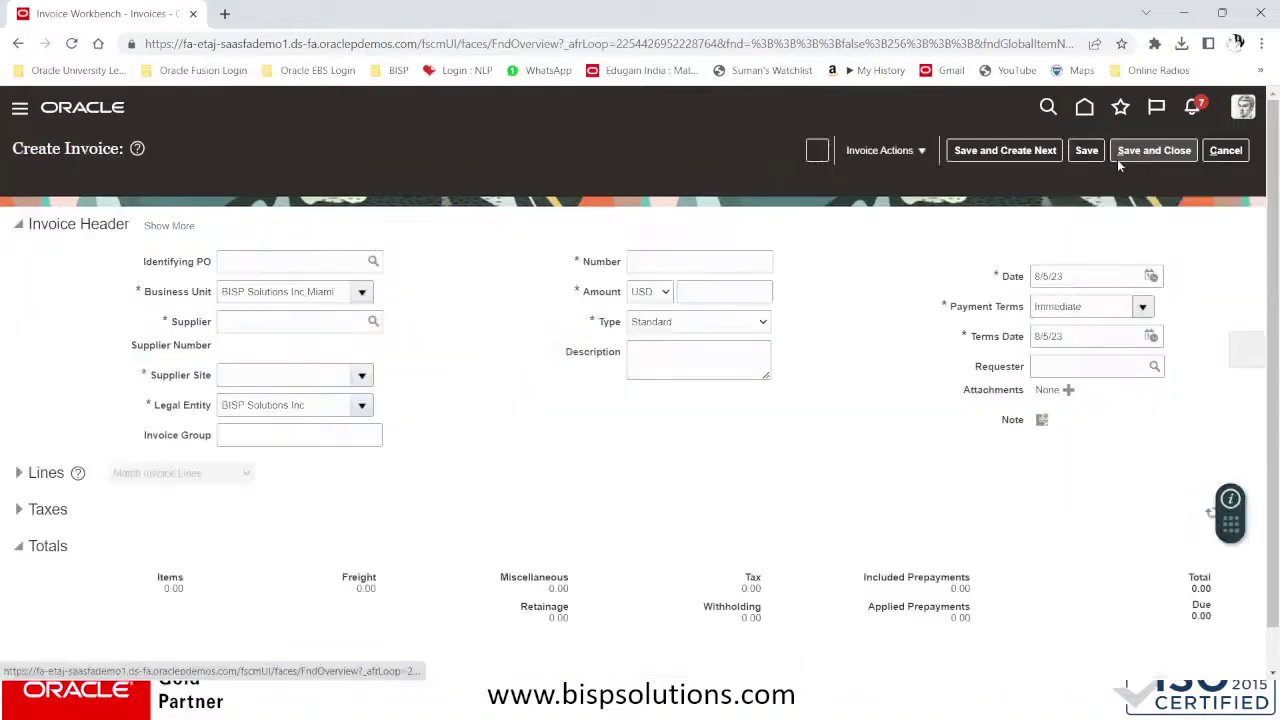
- Set the identifying PO to the second Dell Inc. purchase order matching "bisp" and show the additional invoice header fields
{"action": "left_click", "coordinate": [279, 257]}
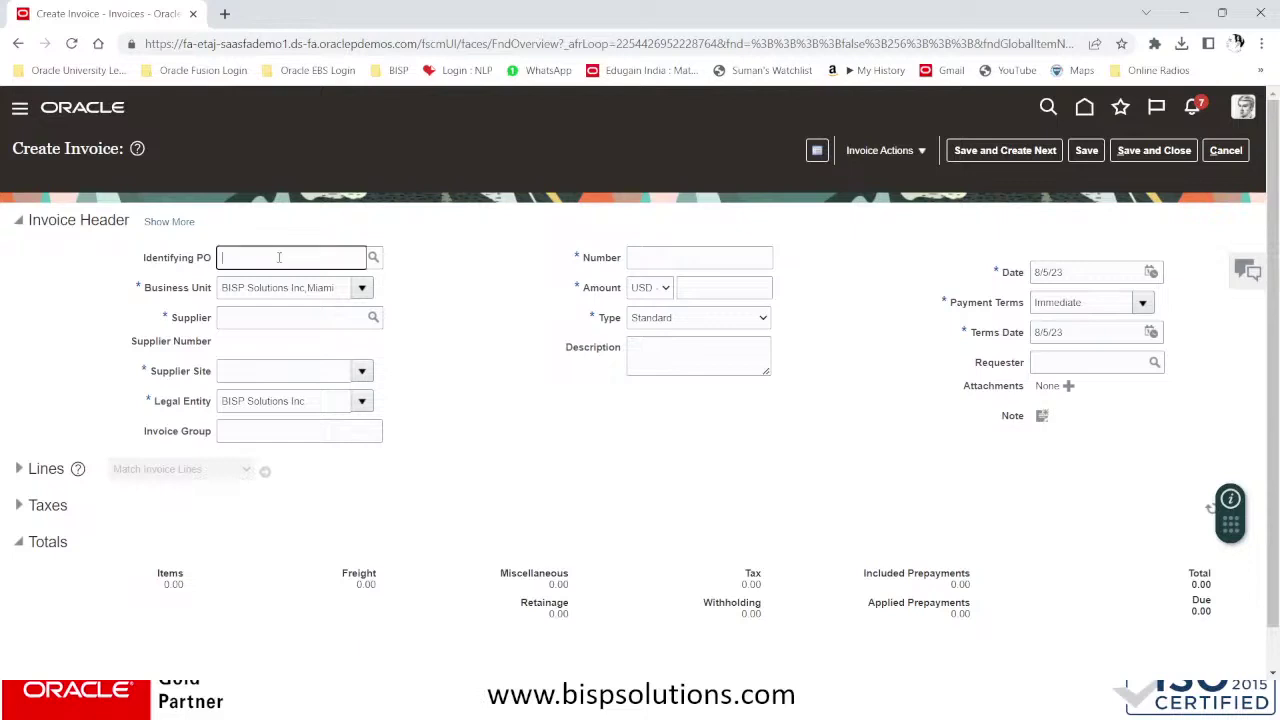
{"action": "type", "text": "bisp"}
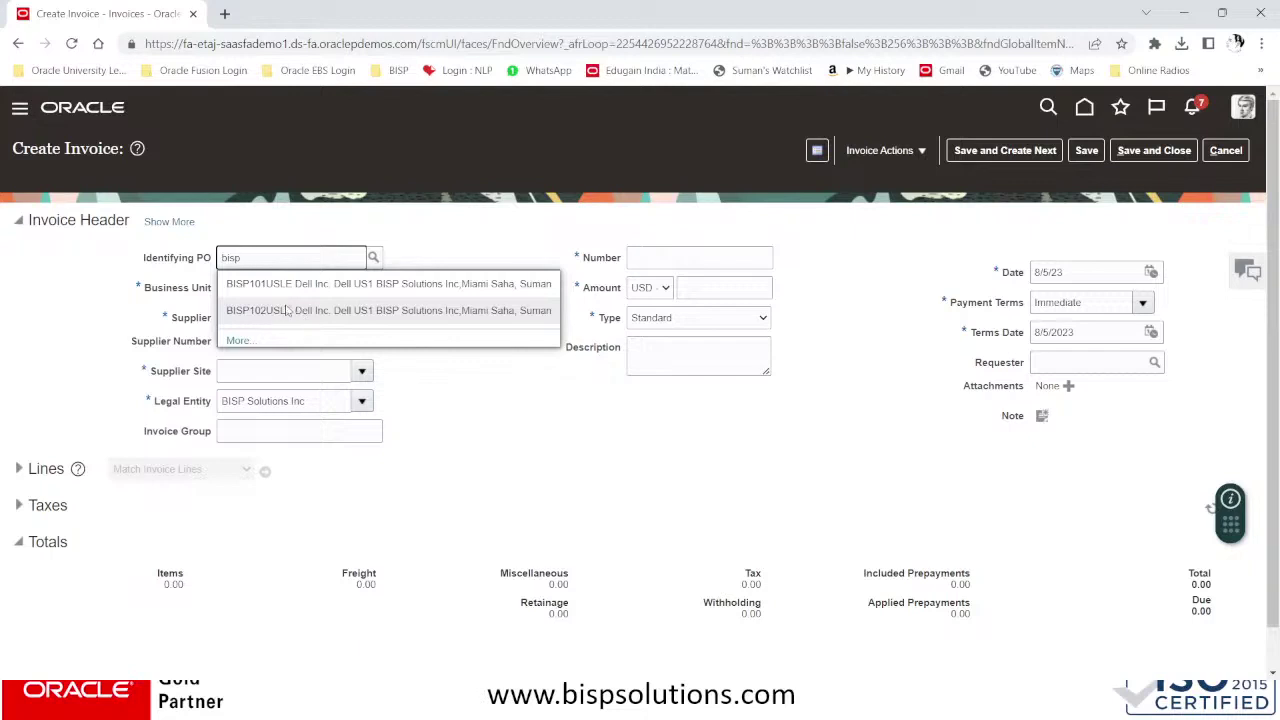
{"action": "left_click", "coordinate": [286, 311]}
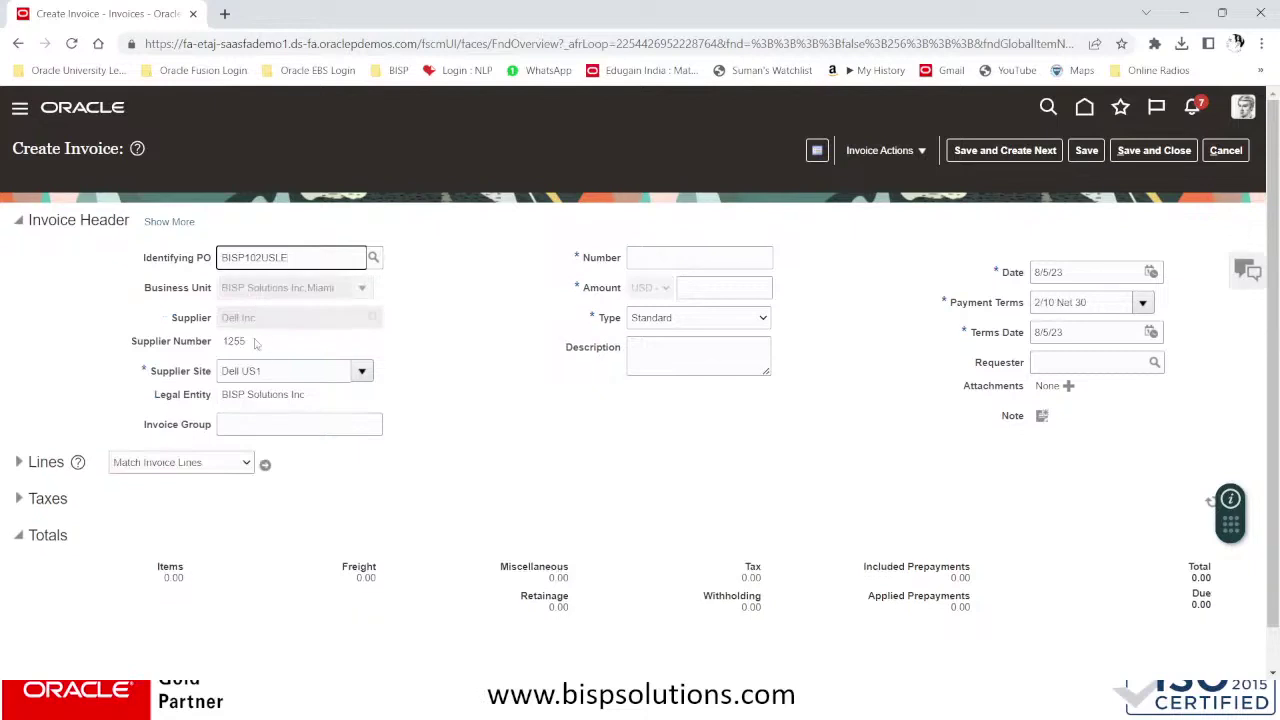
{"action": "left_click", "coordinate": [166, 221]}
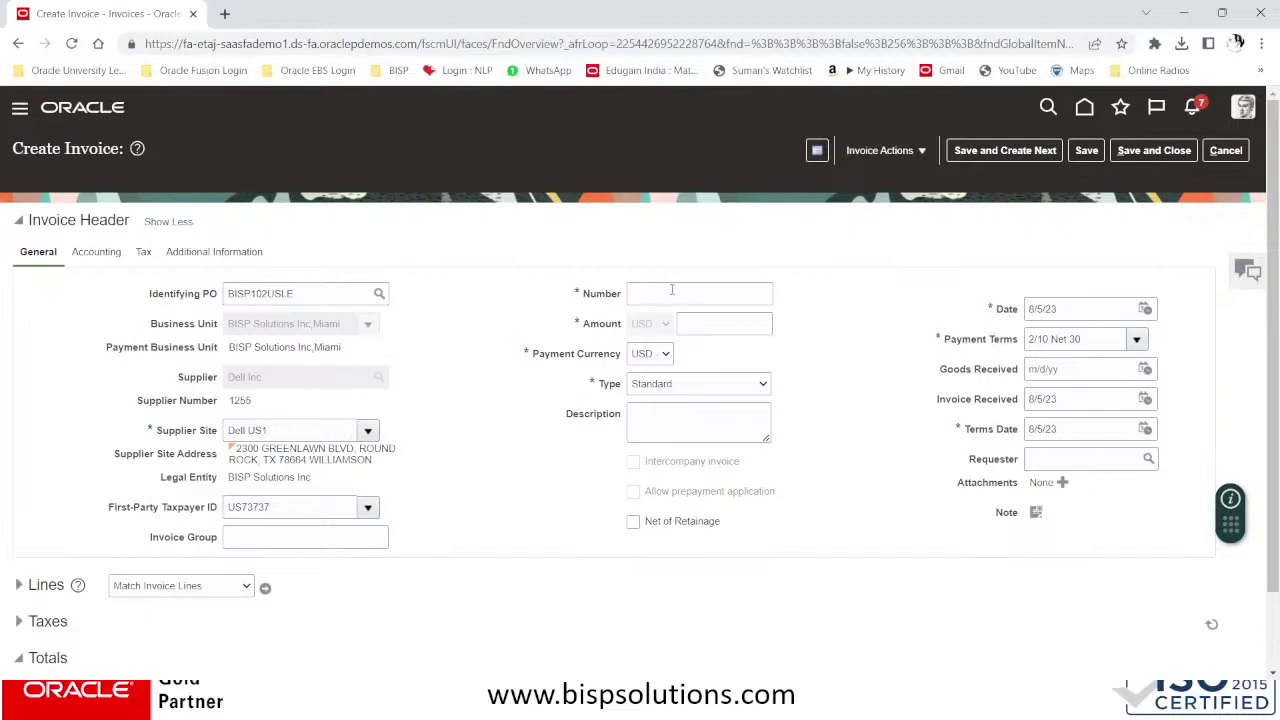
- Enter DELL/7050 as the invoice number and 2,500.00 USD as the invoice amount
{"action": "left_click", "coordinate": [641, 291]}
{"action": "type", "text": "d"}
{"action": "key", "text": "BackSpace"}
{"action": "key", "text": "Caps_Lock"}
{"action": "type", "text": "DELL"}
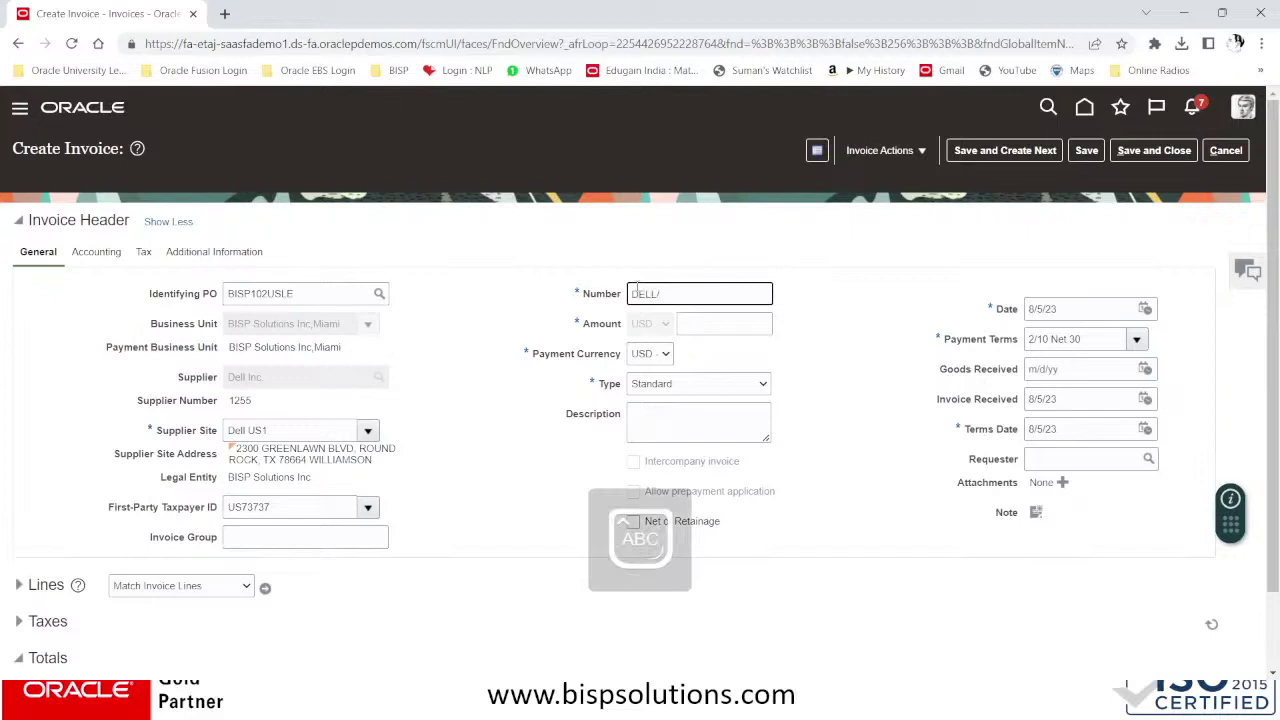
{"action": "type", "text": "/70"}
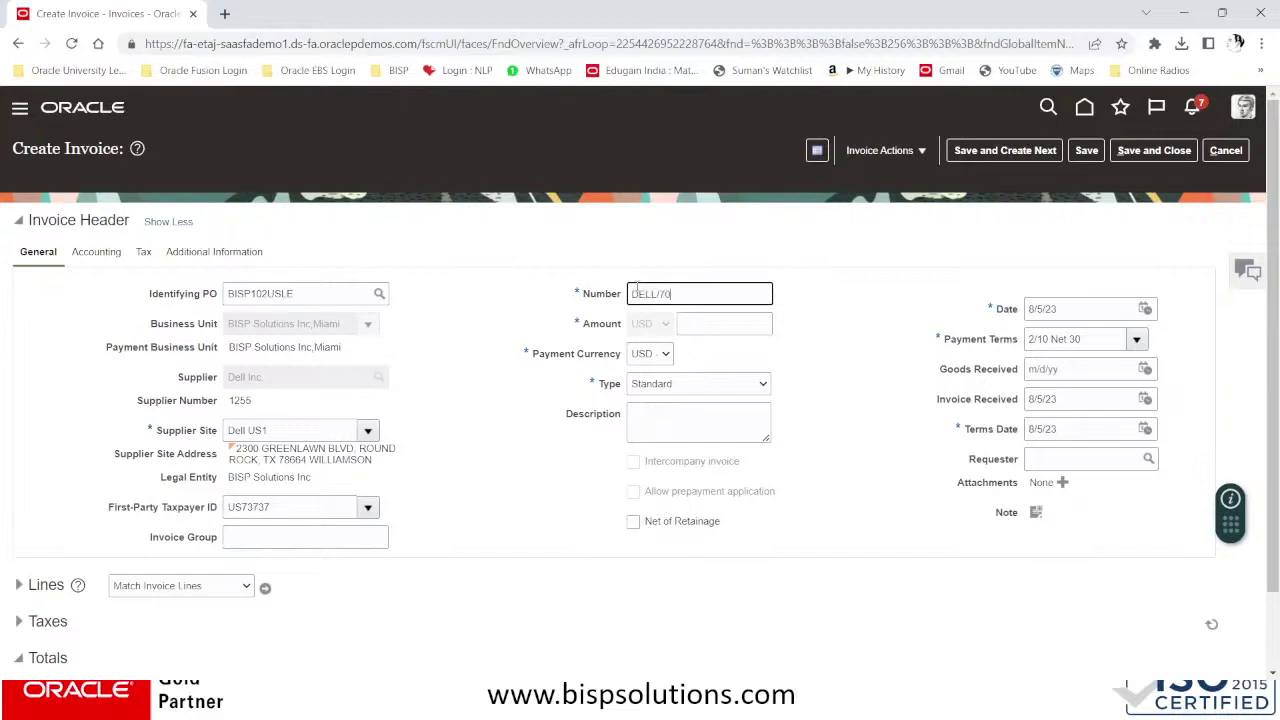
{"action": "type", "text": "50"}
{"action": "left_click", "coordinate": [699, 316]}
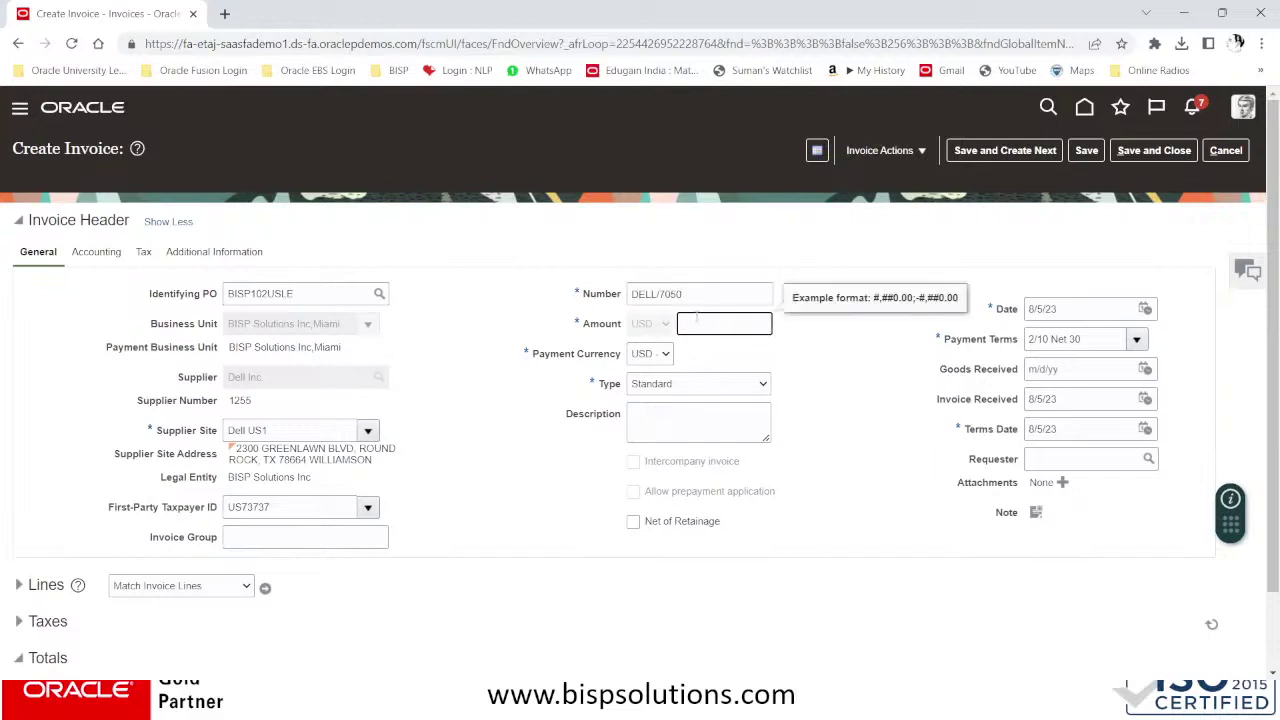
{"action": "type", "text": "25000"}
- Describe the invoice as DESKTOP COMPUTER and set its payment terms to Immediate
{"action": "left_click", "coordinate": [657, 424]}
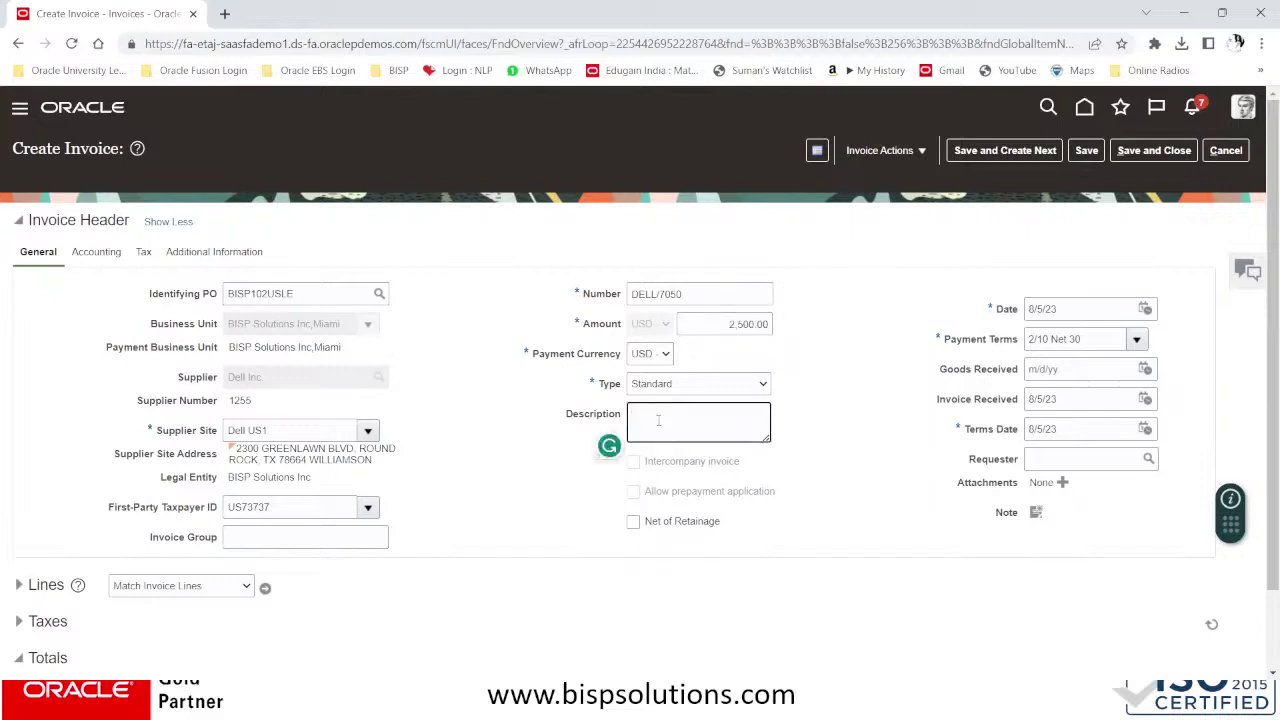
{"action": "type", "text": "DESKTOP COMPUTER"}
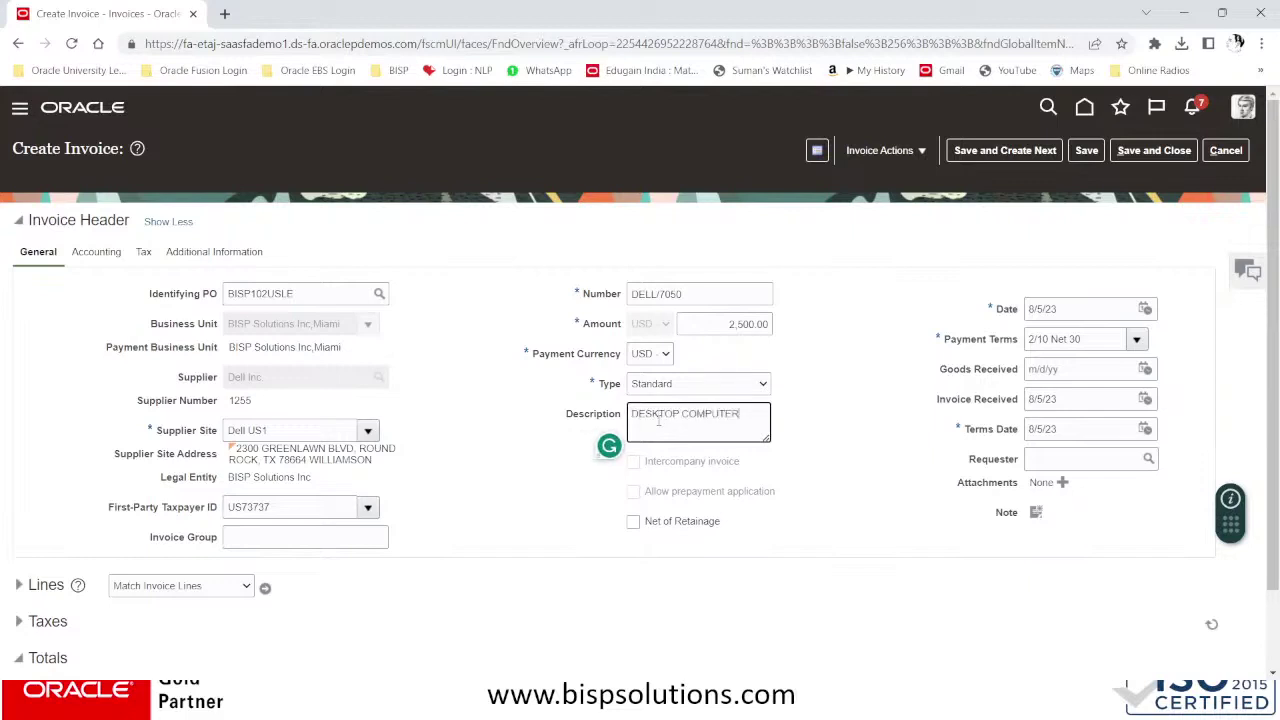
{"action": "left_click", "coordinate": [1133, 340]}
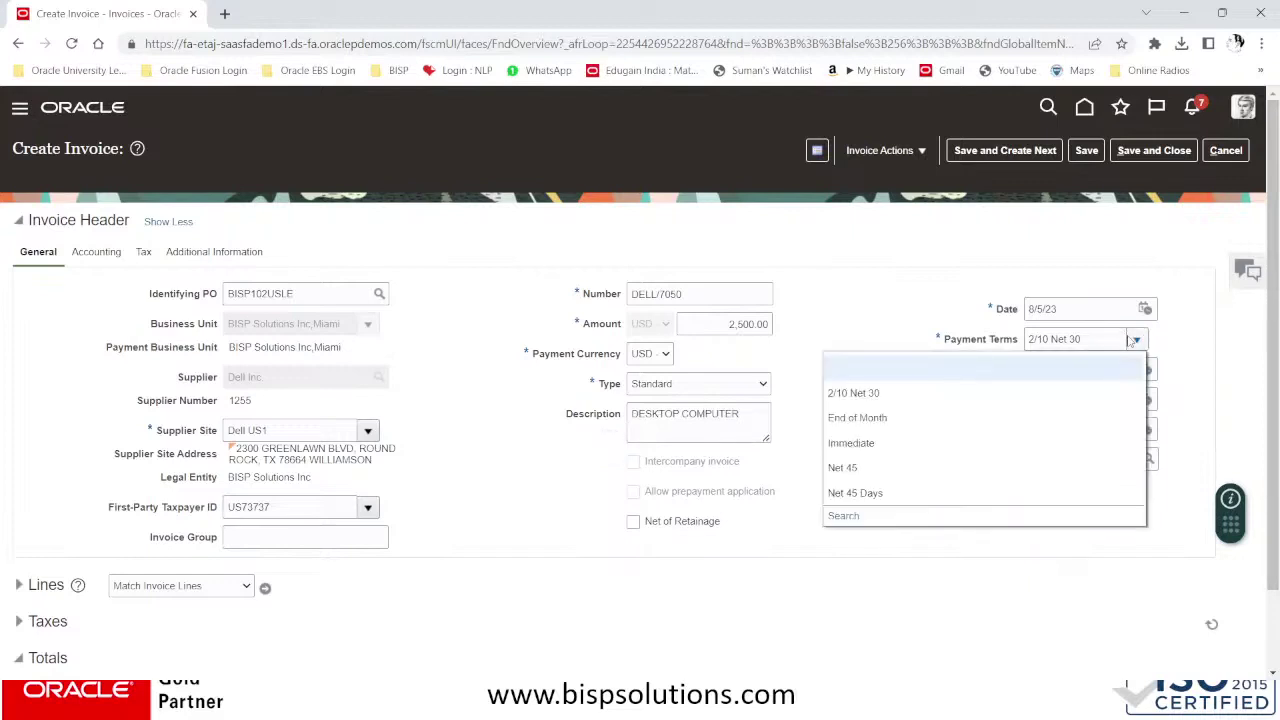
{"action": "left_click", "coordinate": [895, 450]}
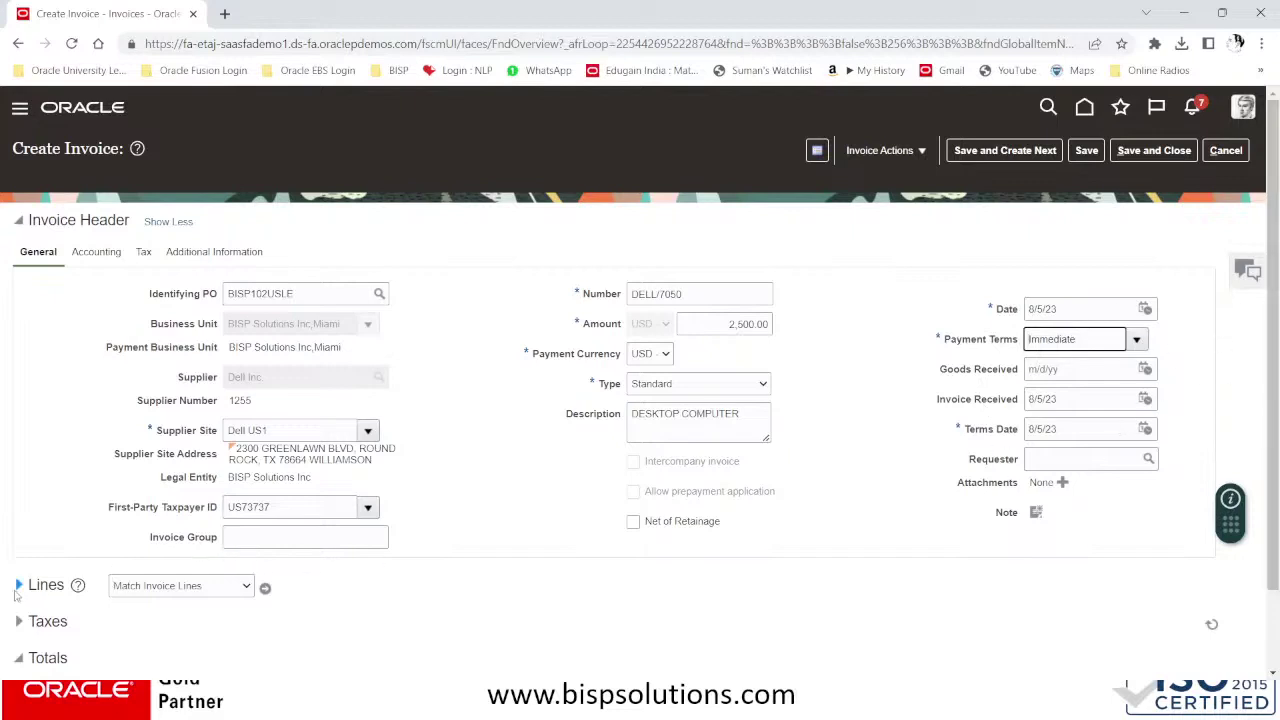
- Match the invoice to the purchase order's DESKTOP line with the prefilled quantity, unit price and amount, keeping the invoice's own payment terms
{"action": "left_click", "coordinate": [266, 590]}
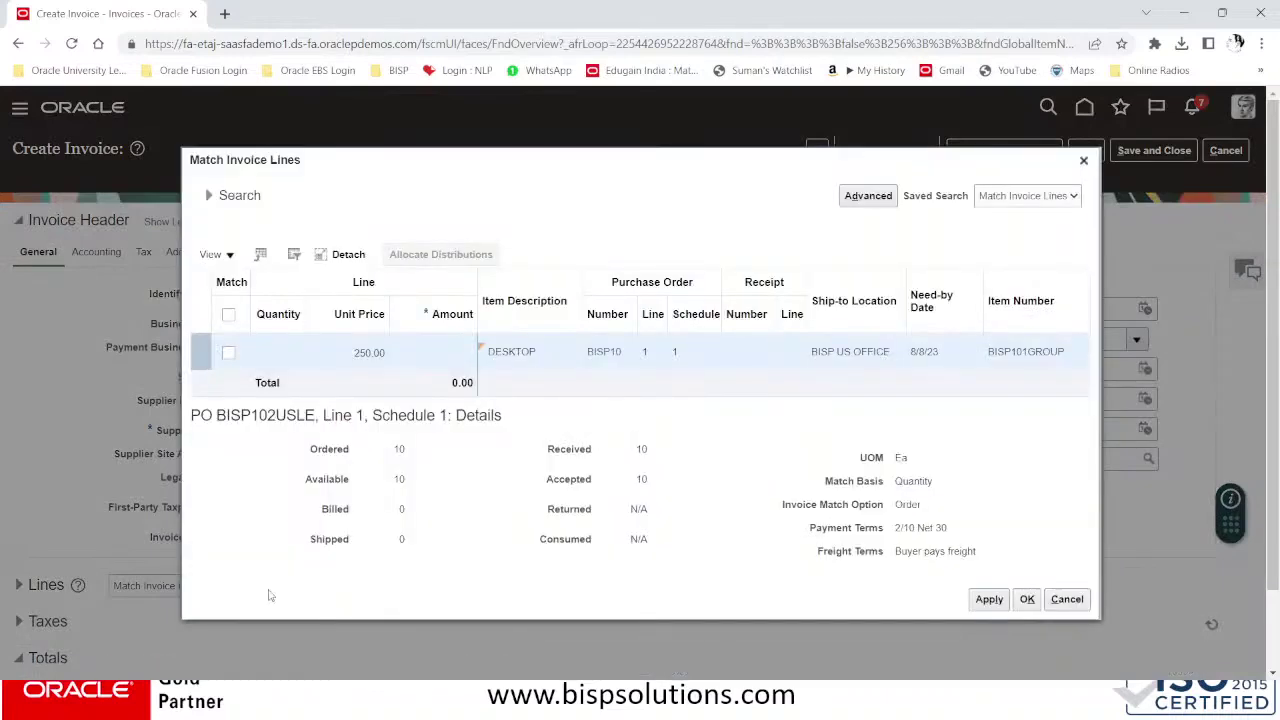
{"action": "left_click", "coordinate": [228, 353]}
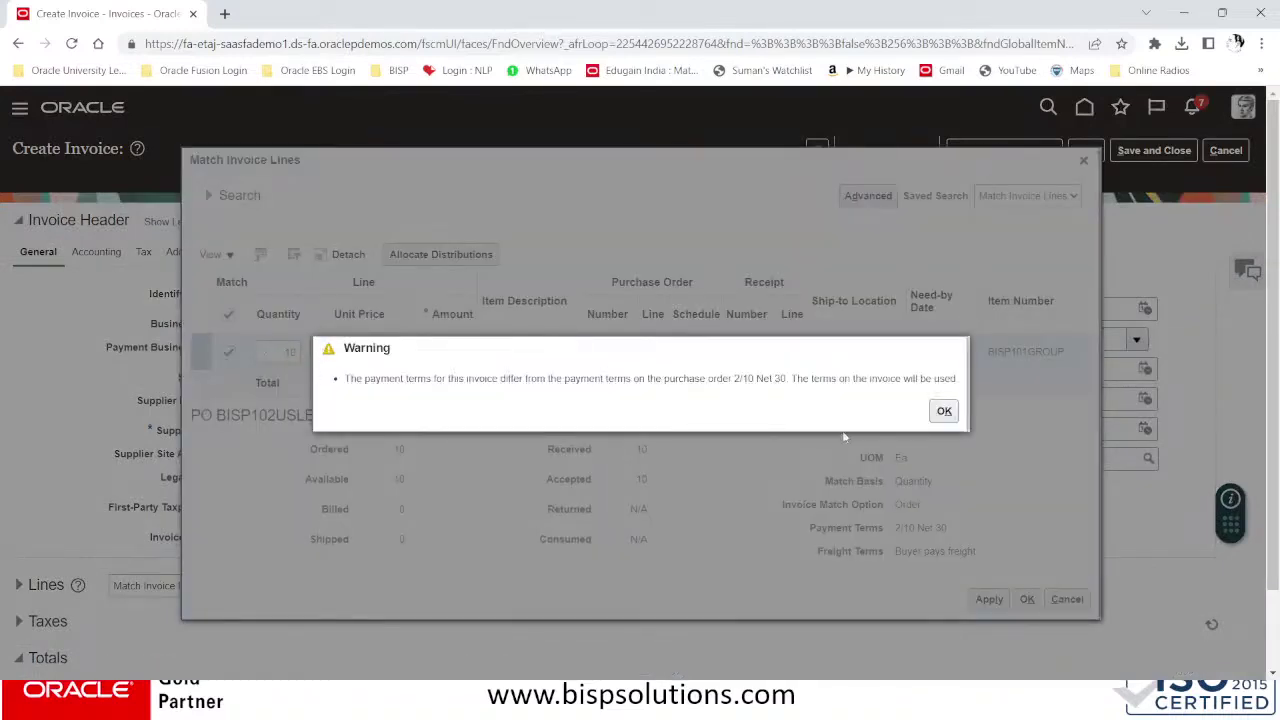
{"action": "left_click", "coordinate": [944, 411]}
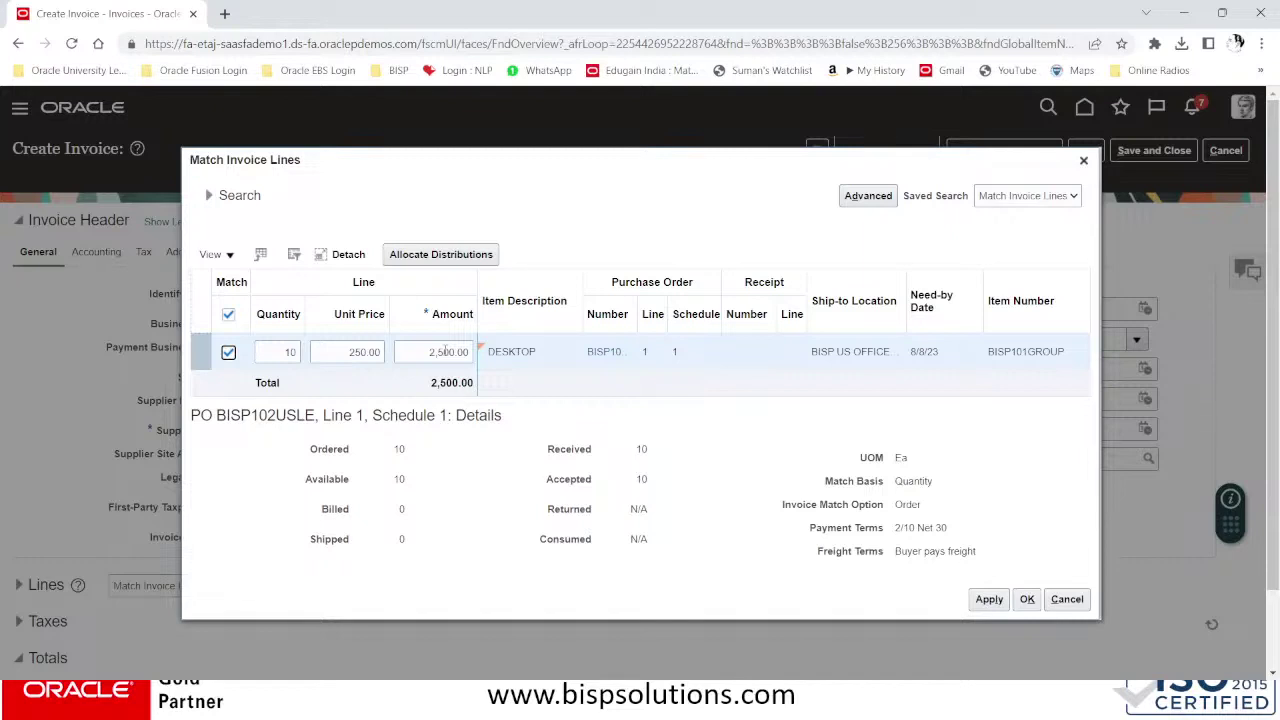
{"action": "double_click", "coordinate": [642, 479]}
{"action": "left_click_drag", "start_coordinate": [642, 479], "coordinate": [419, 481]}
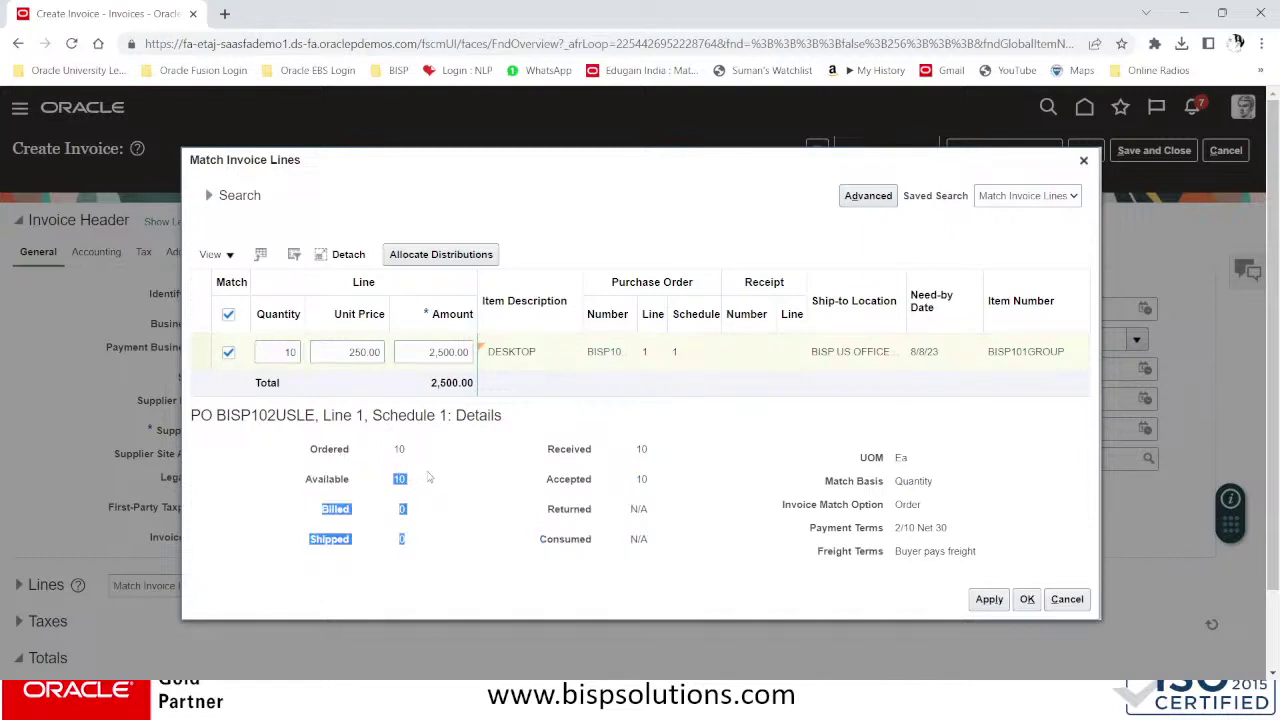
{"action": "left_click", "coordinate": [428, 478]}
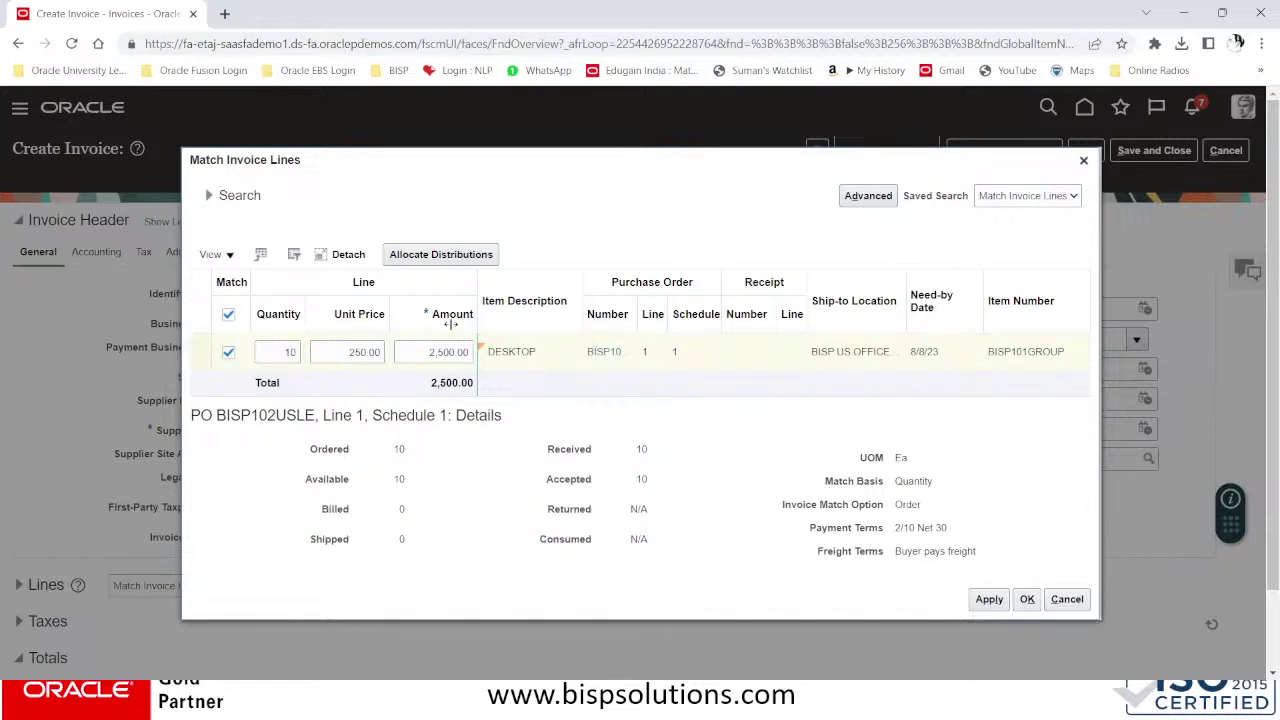
{"action": "left_click", "coordinate": [972, 603]}
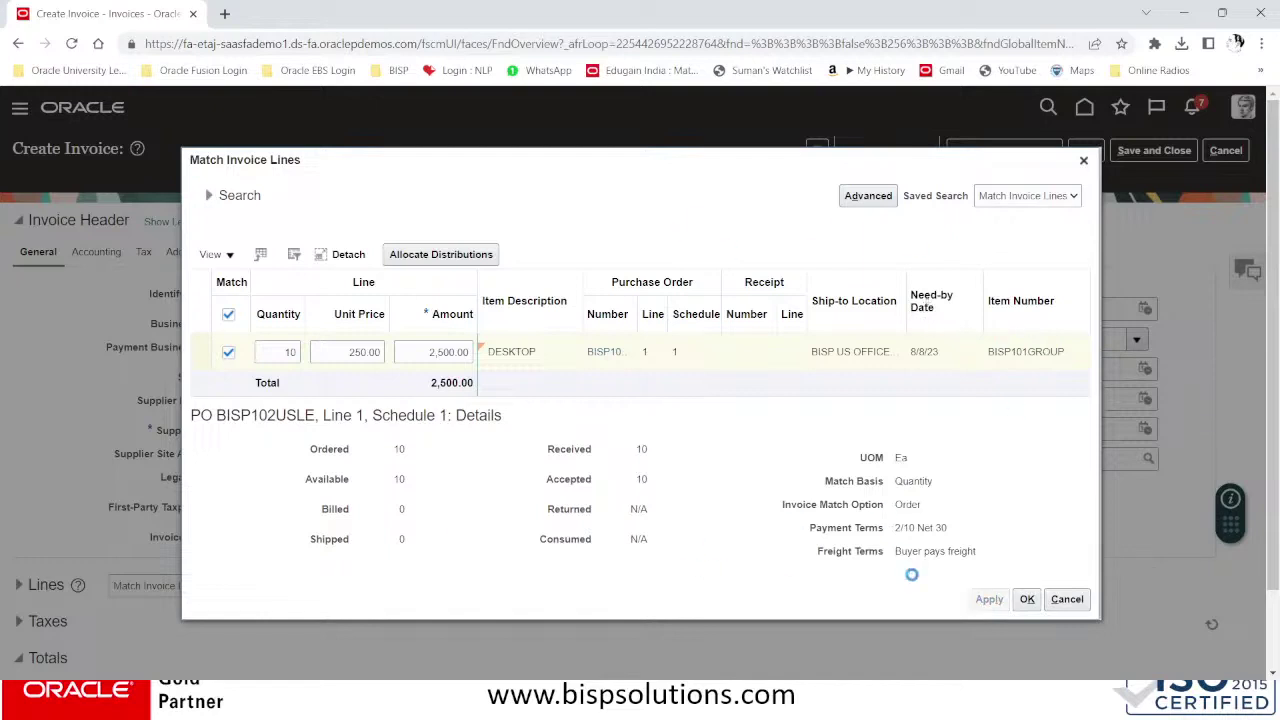
{"action": "left_click", "coordinate": [1027, 599]}
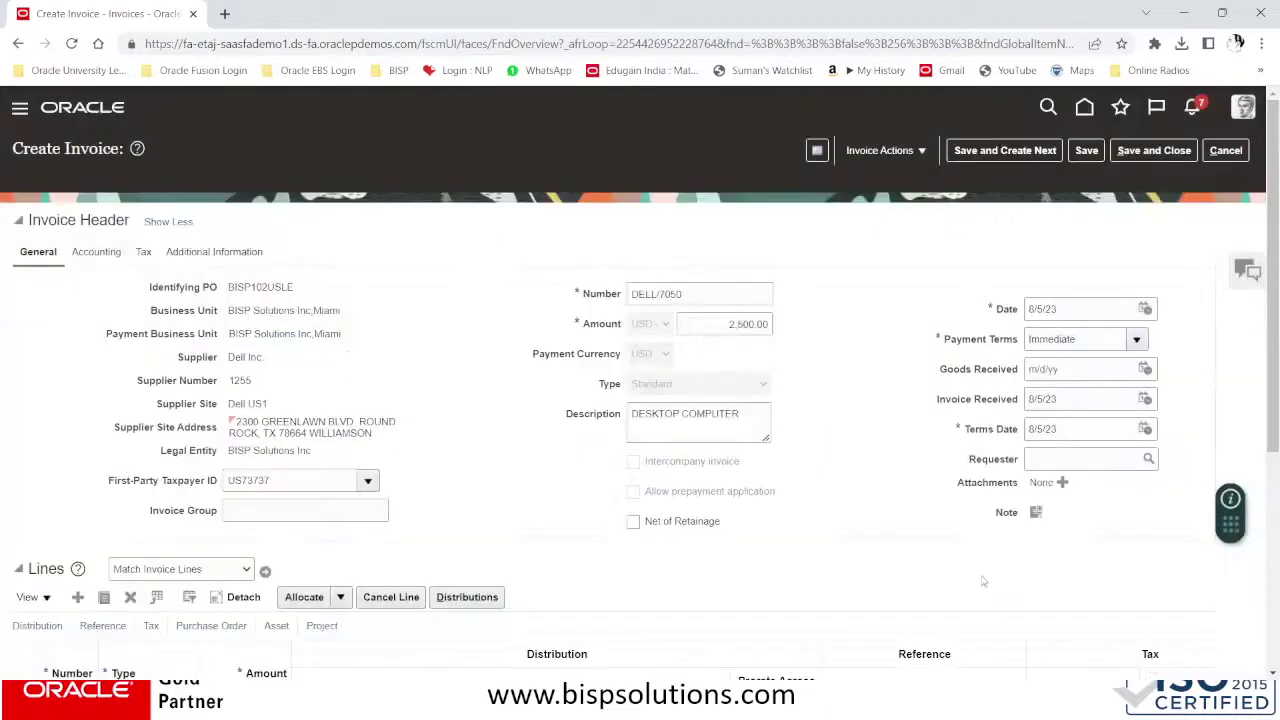
- Review the distributions of the matched DESKTOP invoice line, then save and close them
{"action": "scroll", "coordinate": [933, 495], "scroll_direction": "down", "scroll_amount": 3}
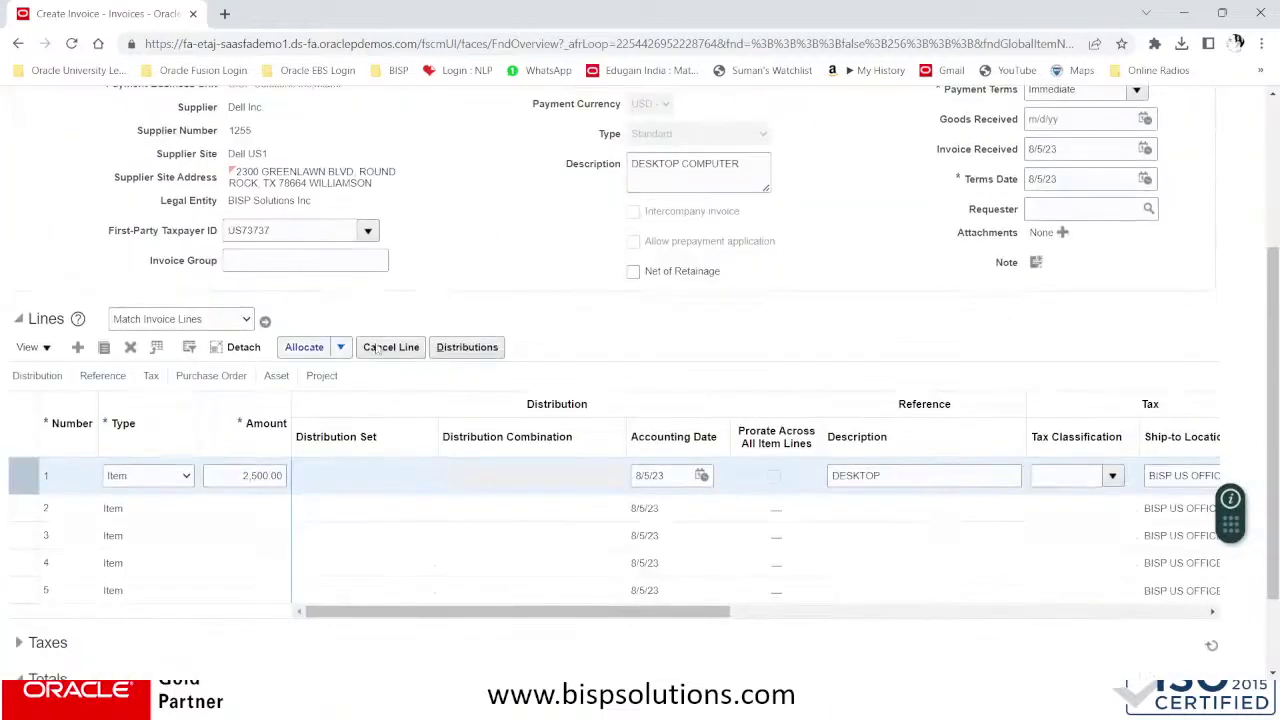
{"action": "left_click", "coordinate": [467, 347]}
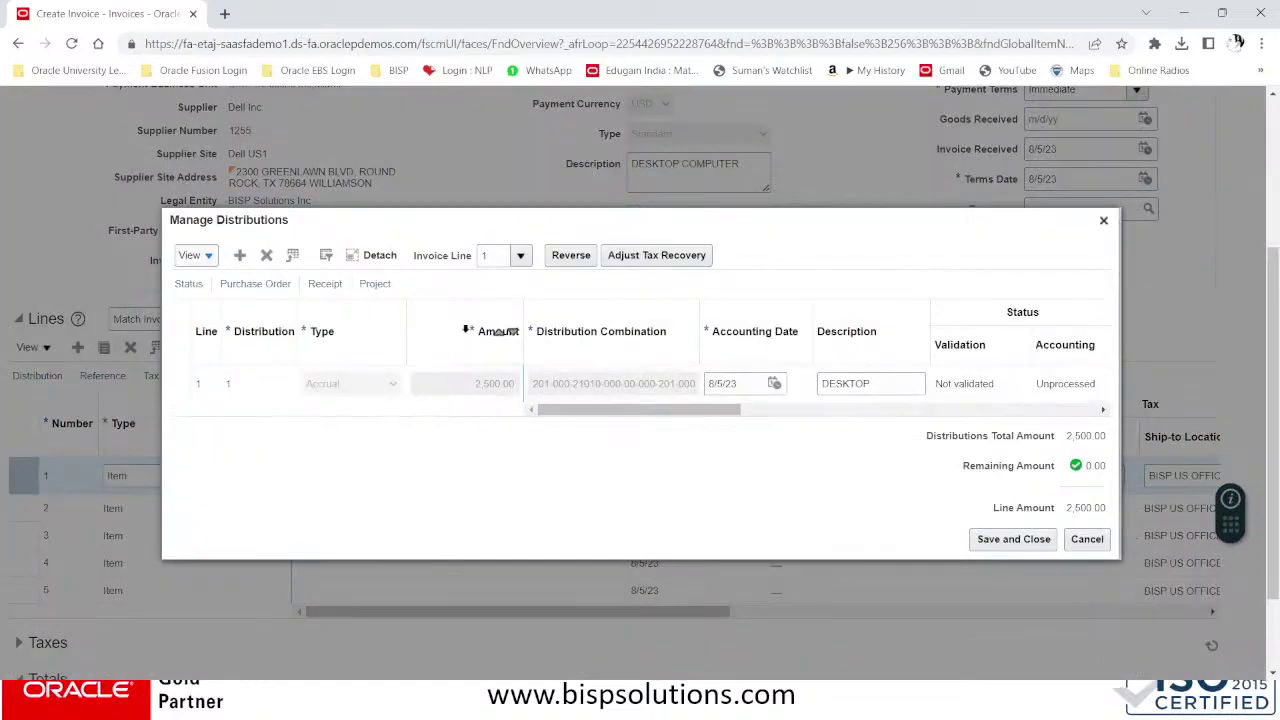
{"action": "left_click", "coordinate": [517, 255]}
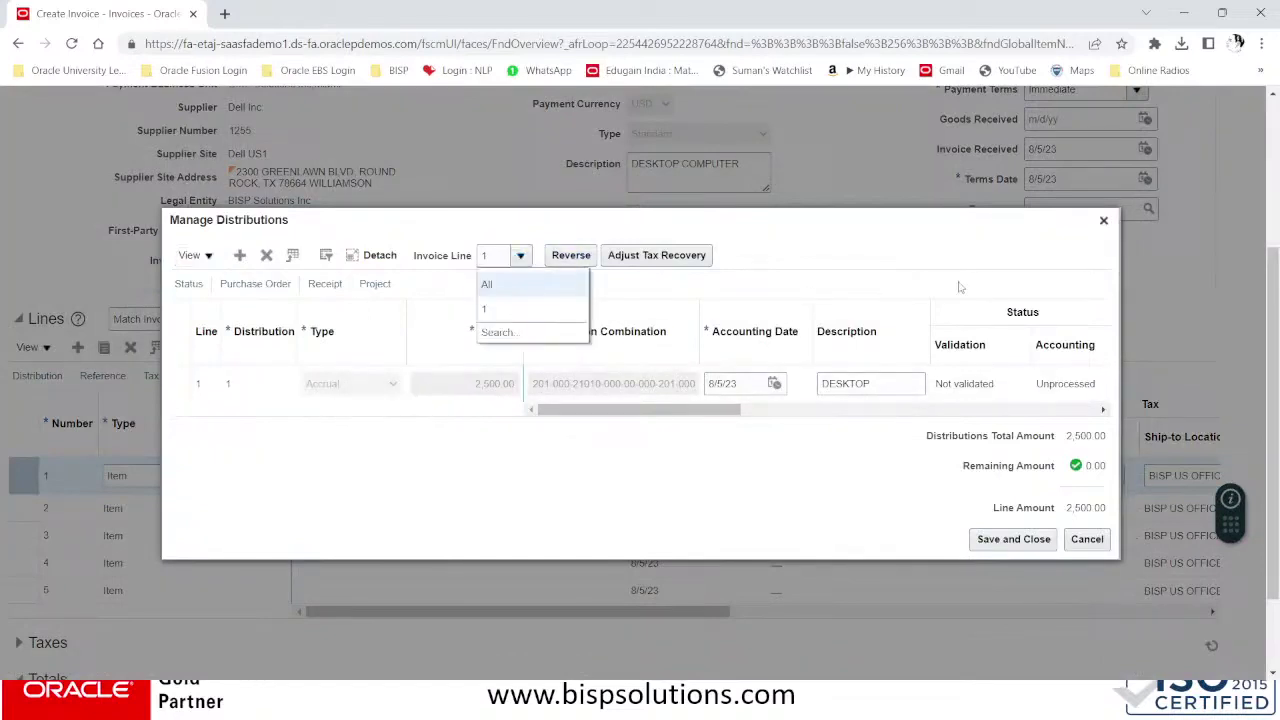
{"action": "left_click", "coordinate": [990, 285]}
{"action": "left_click", "coordinate": [1014, 539]}
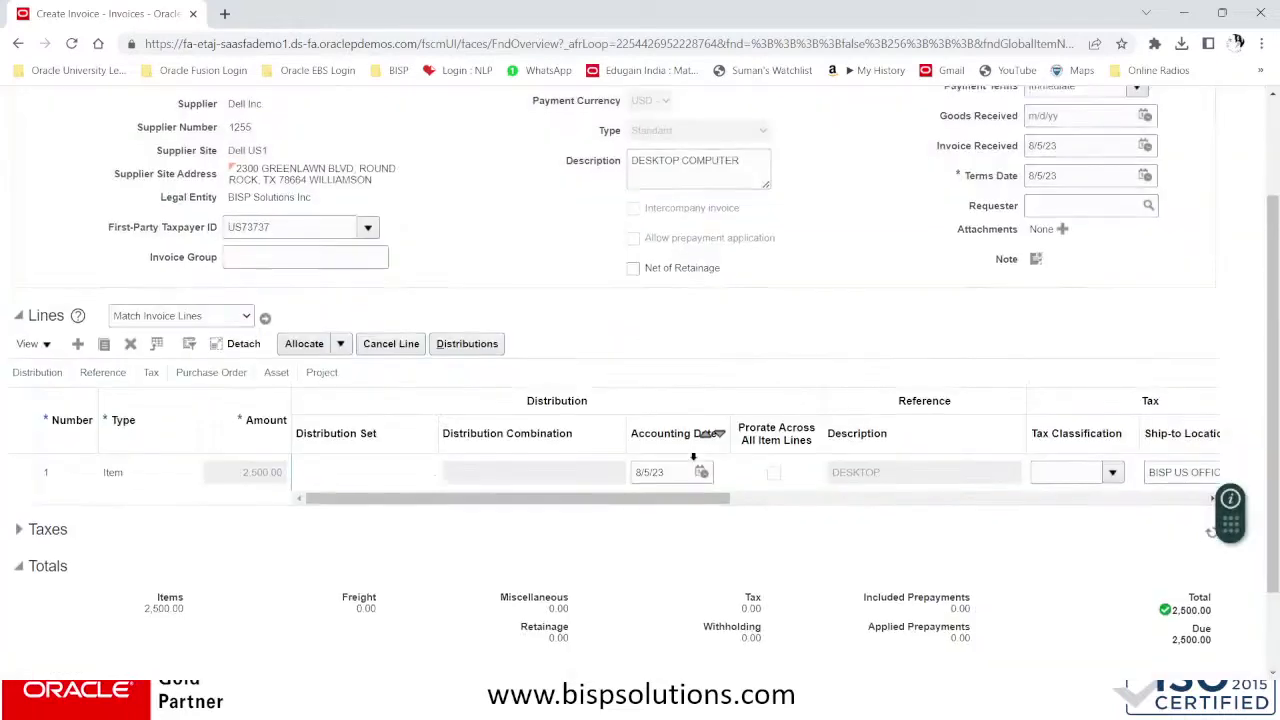
- Save the invoice and check its validation, approval and accounting statuses and holds in the invoice summary
{"action": "scroll", "coordinate": [697, 468], "scroll_direction": "up", "scroll_amount": 3}
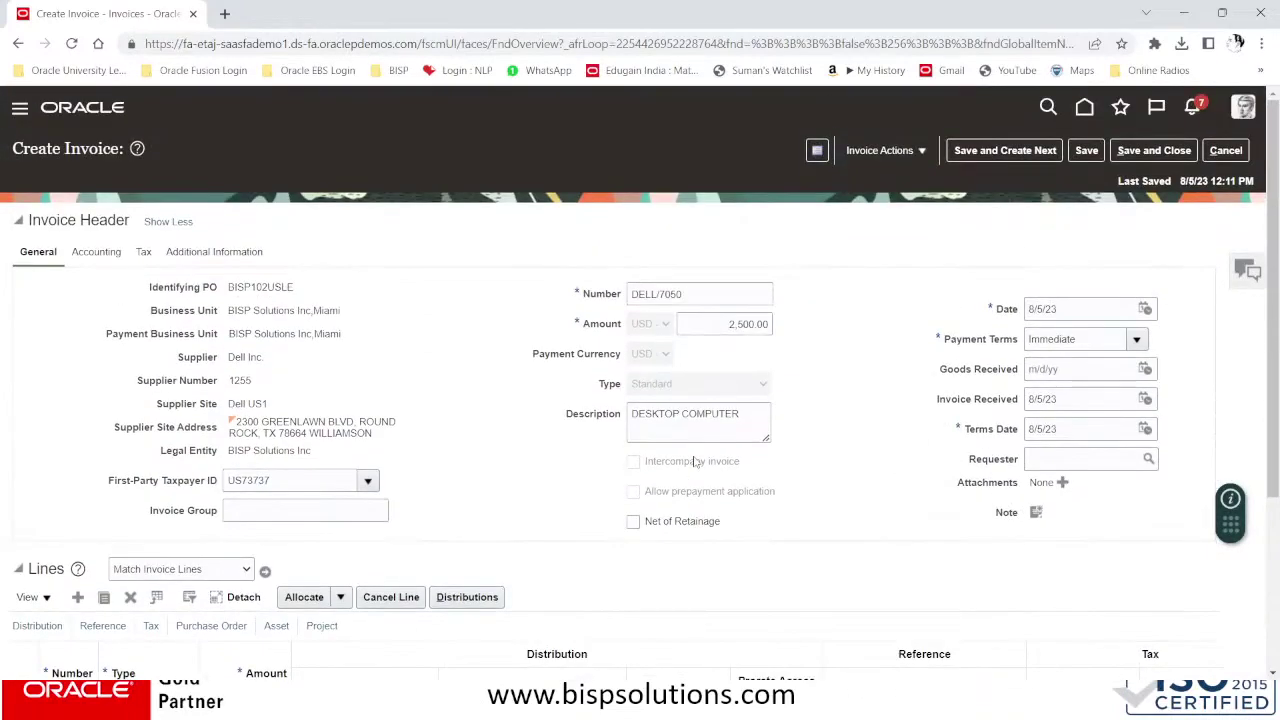
{"action": "left_click", "coordinate": [1088, 150]}
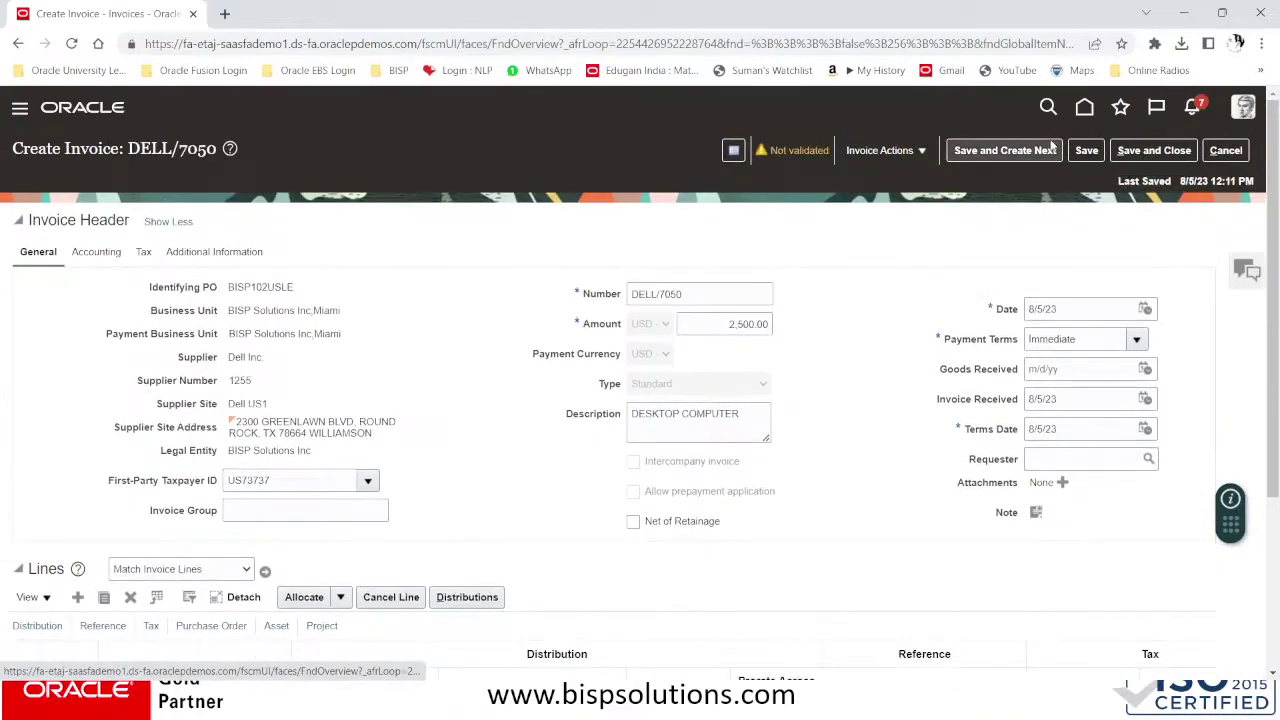
{"action": "left_click", "coordinate": [796, 150]}
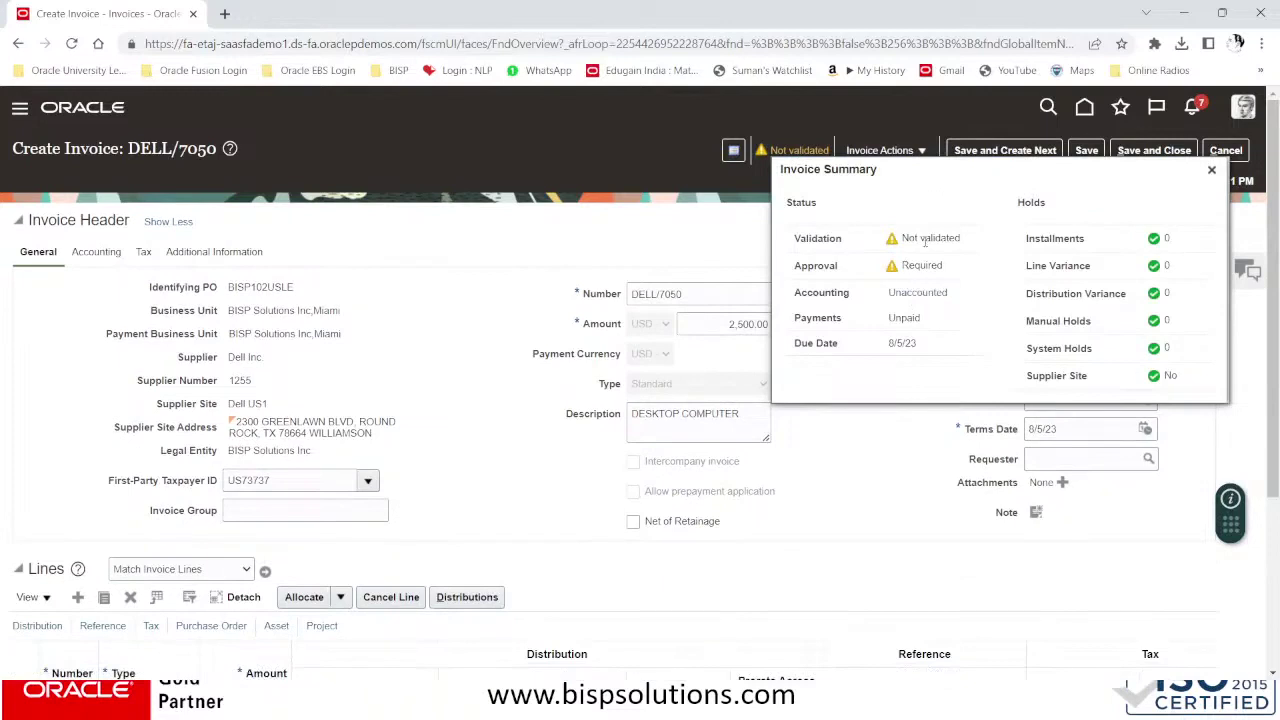
{"action": "left_click", "coordinate": [1211, 170]}
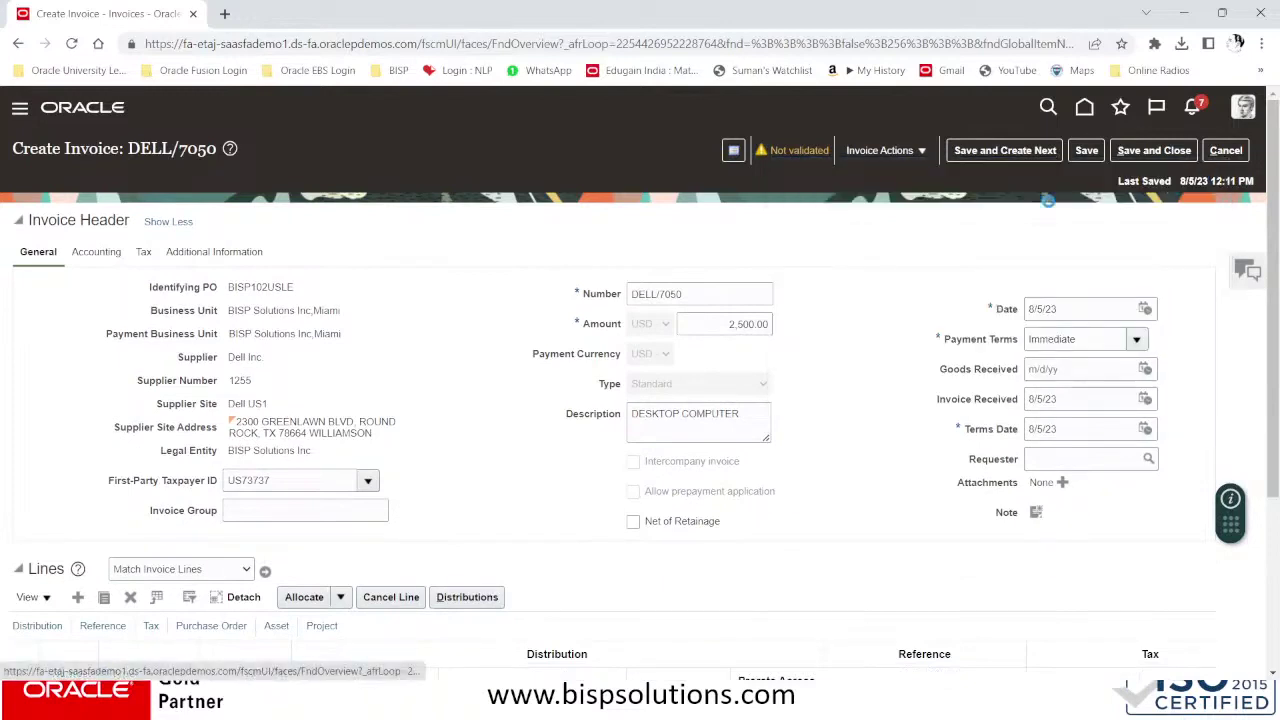
- Validate the DELL/7050 invoice and force approve it
{"action": "left_click", "coordinate": [929, 155]}
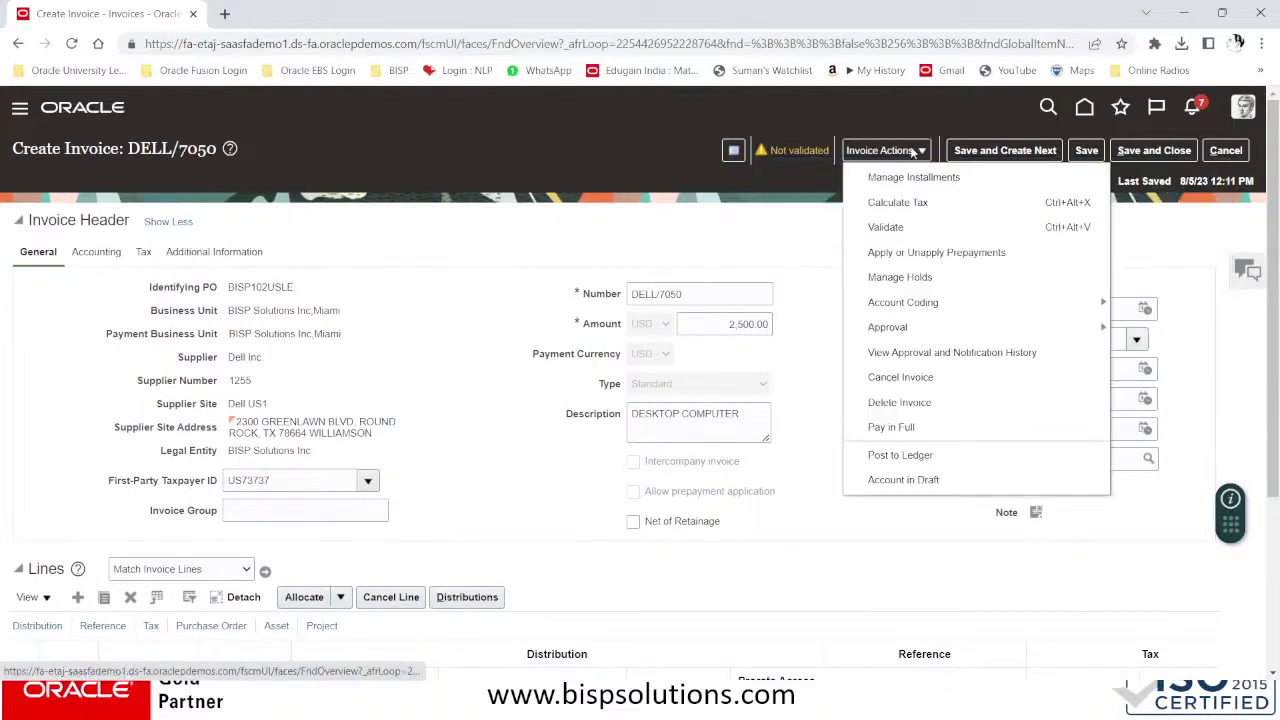
{"action": "left_click", "coordinate": [917, 226]}
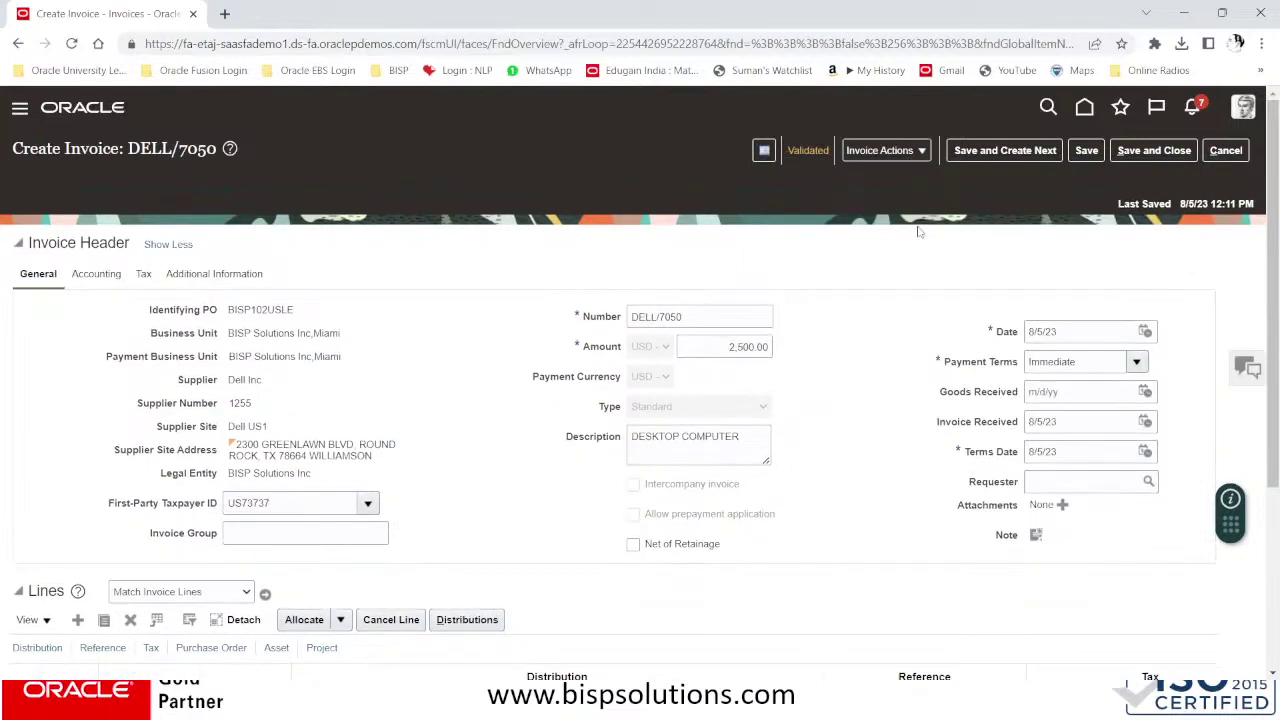
{"action": "left_click", "coordinate": [886, 155]}
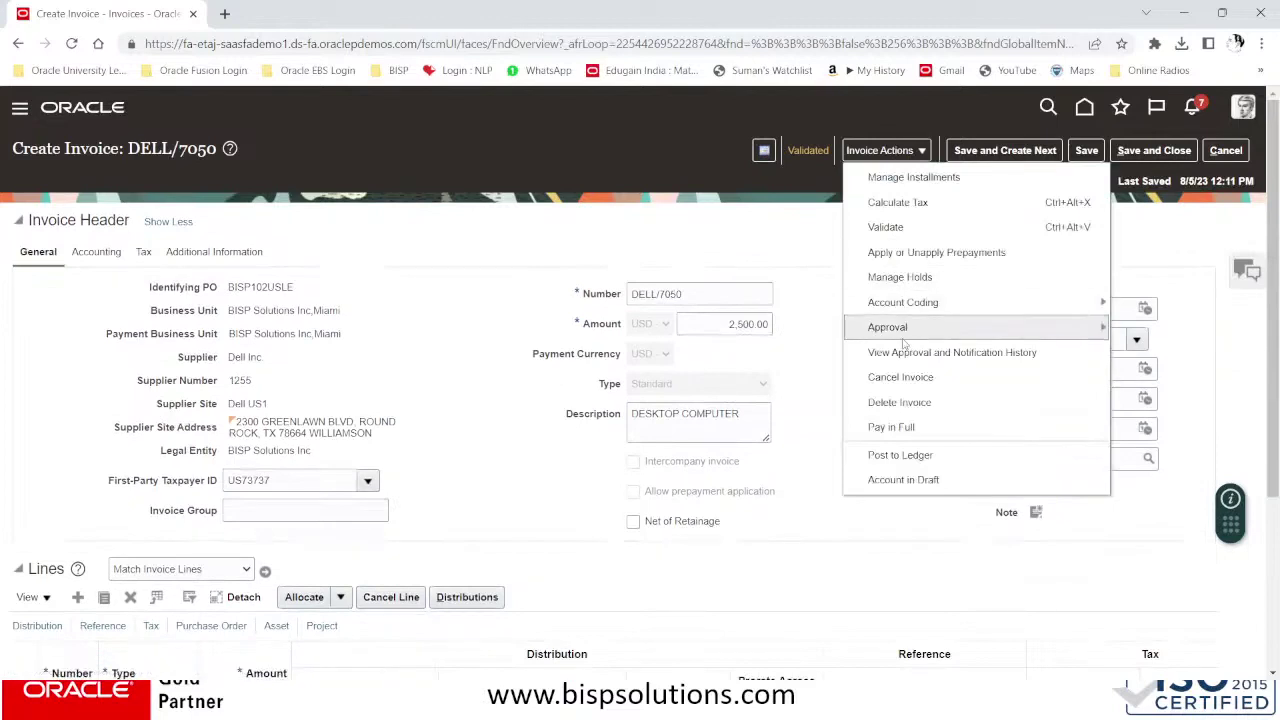
{"action": "mouse_move", "coordinate": [1108, 340]}
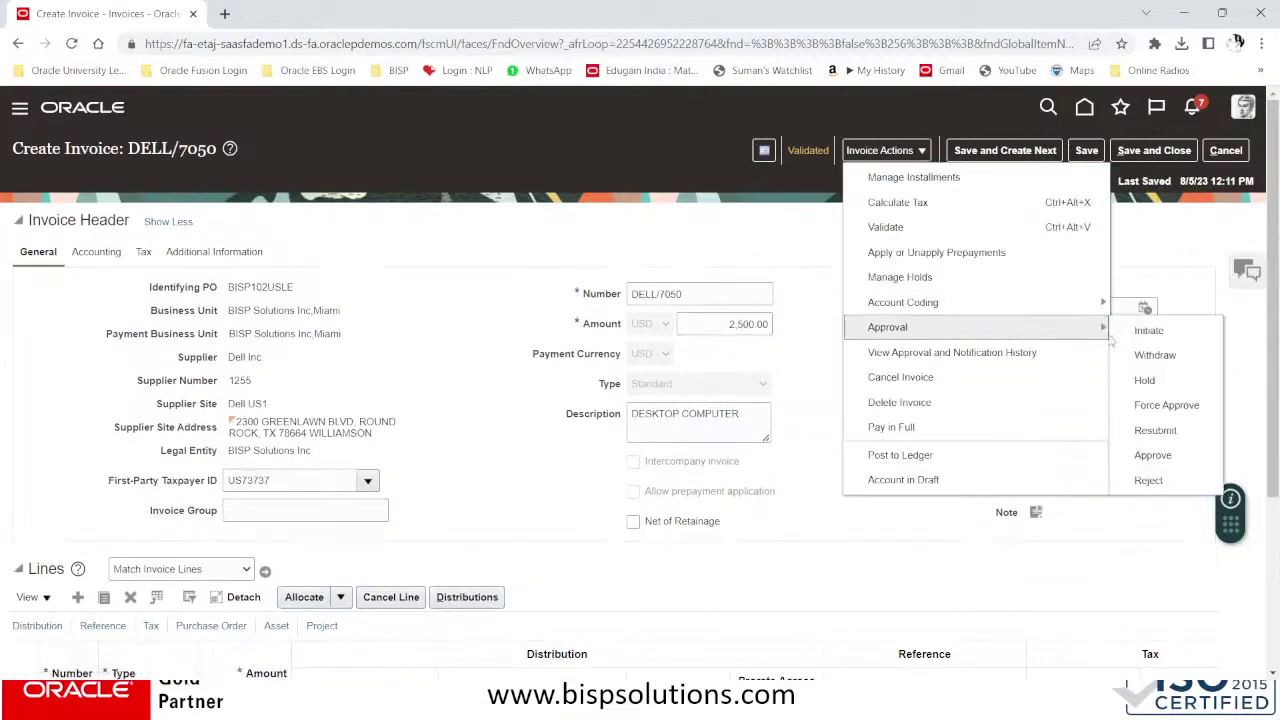
{"action": "left_click", "coordinate": [1143, 404]}
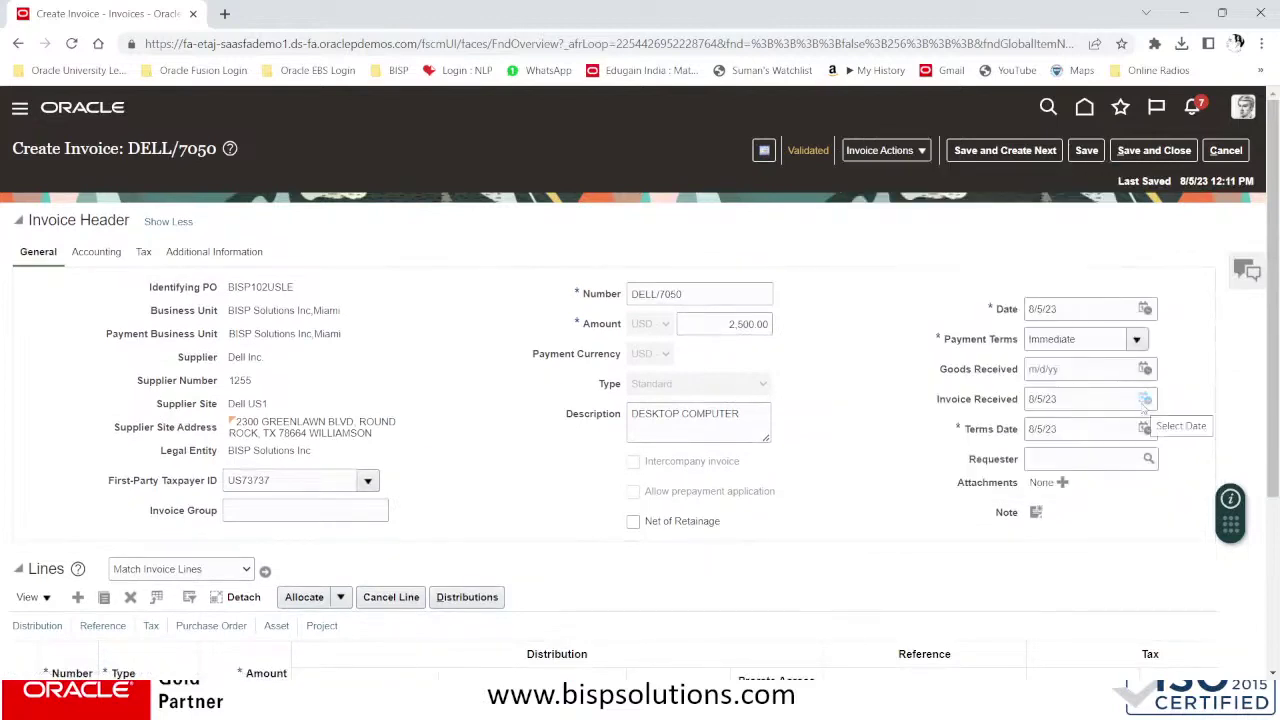
- Check the invoice summary for the validation, approval, accounting and payment statuses and any holds, then close it
{"action": "left_click", "coordinate": [881, 152]}
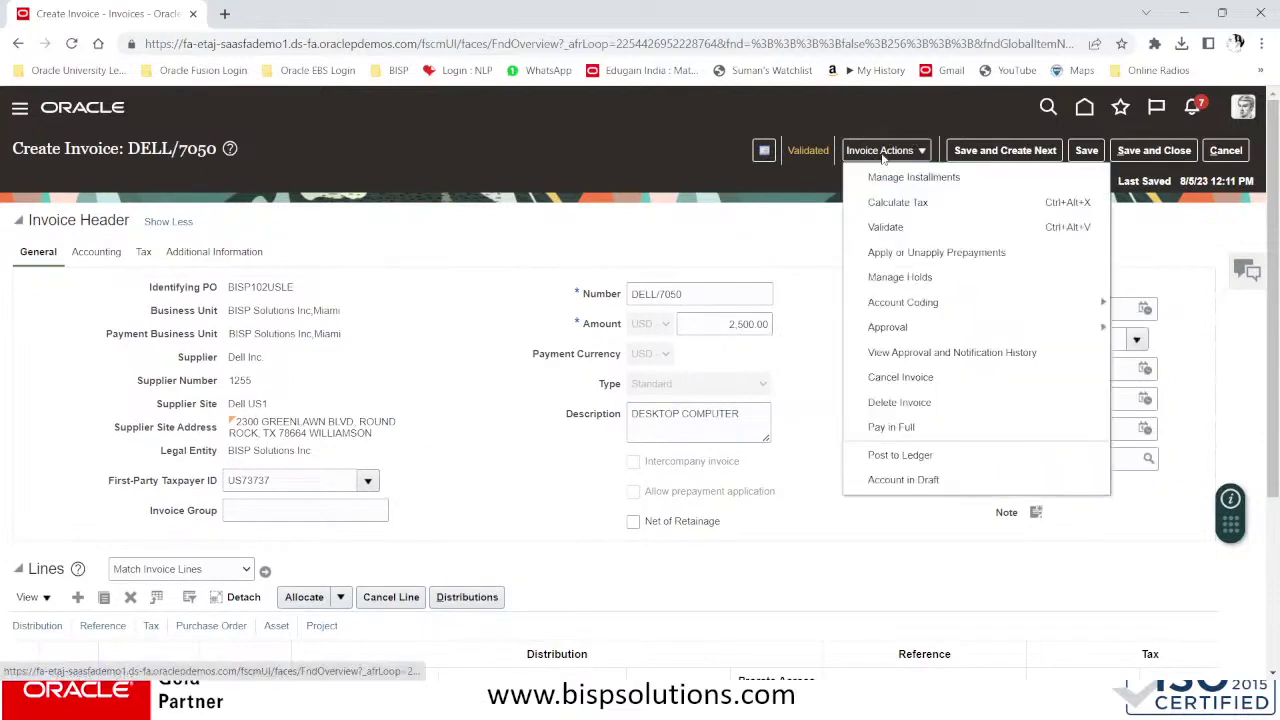
{"action": "left_click", "coordinate": [821, 158]}
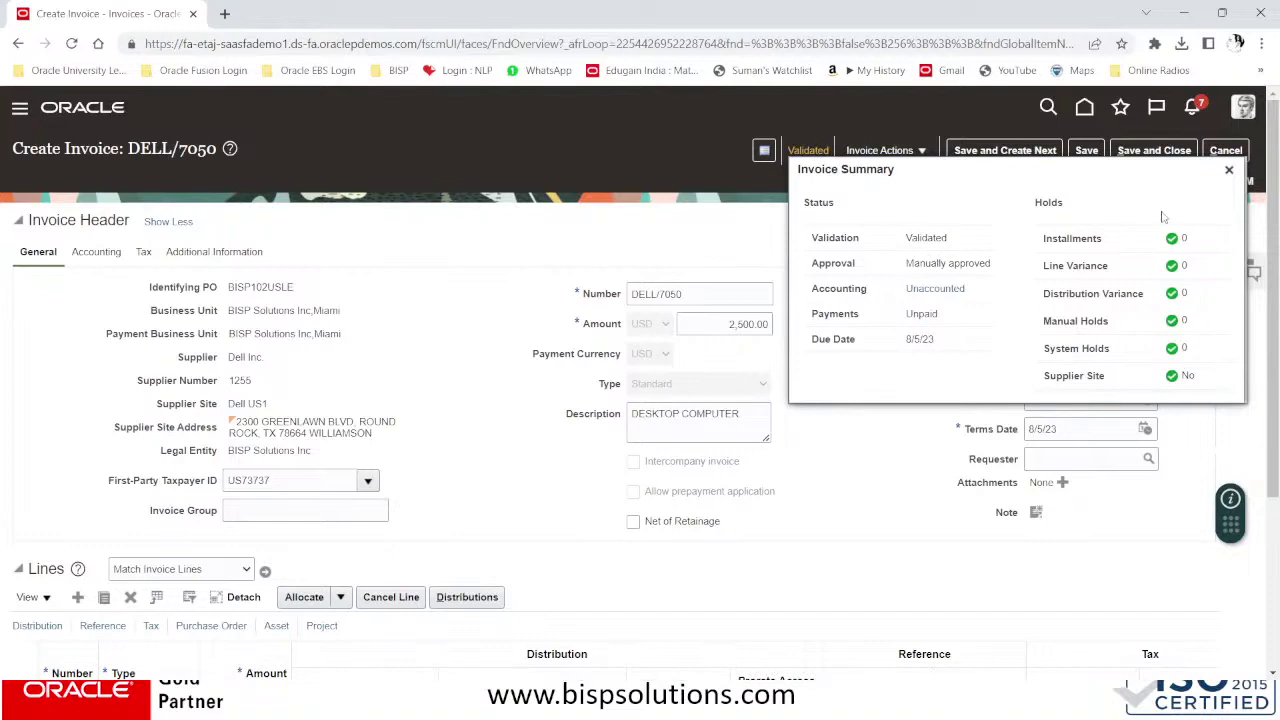
{"action": "left_click", "coordinate": [1229, 170]}
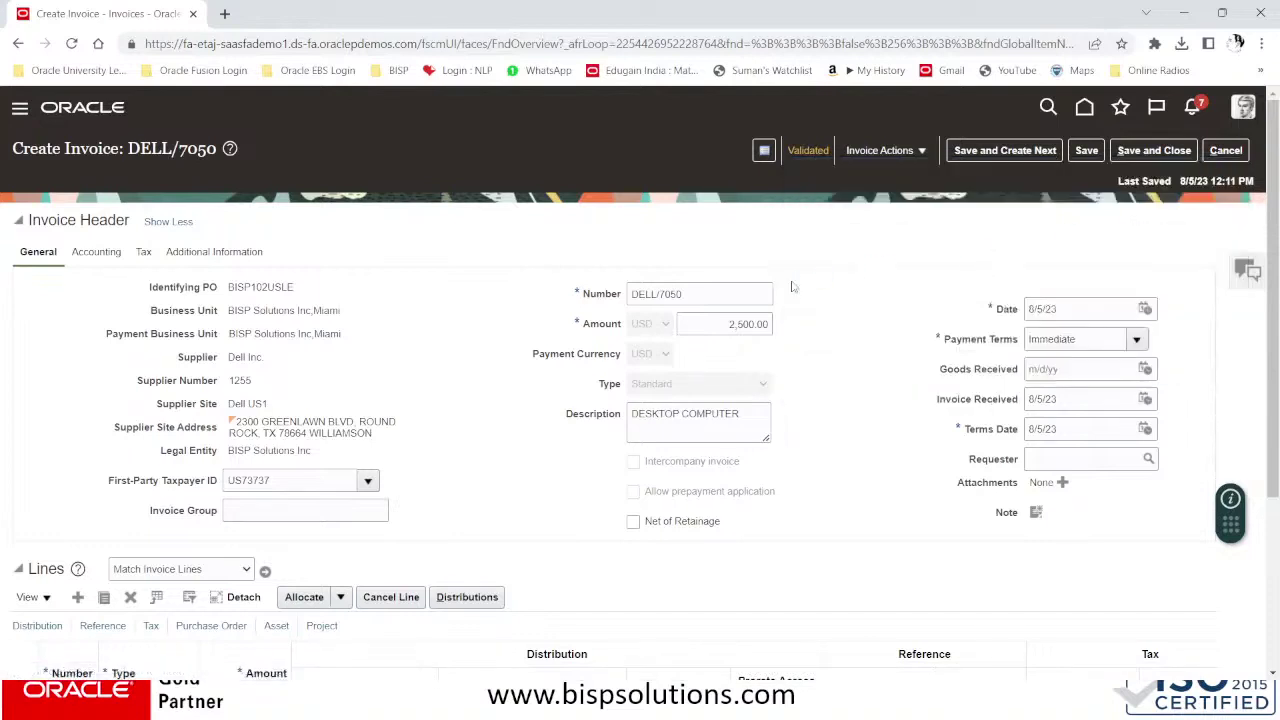
- Review the invoice's lines and totals, then its accounting and tax header details
{"action": "scroll", "coordinate": [790, 420], "scroll_direction": "down", "scroll_amount": 3}
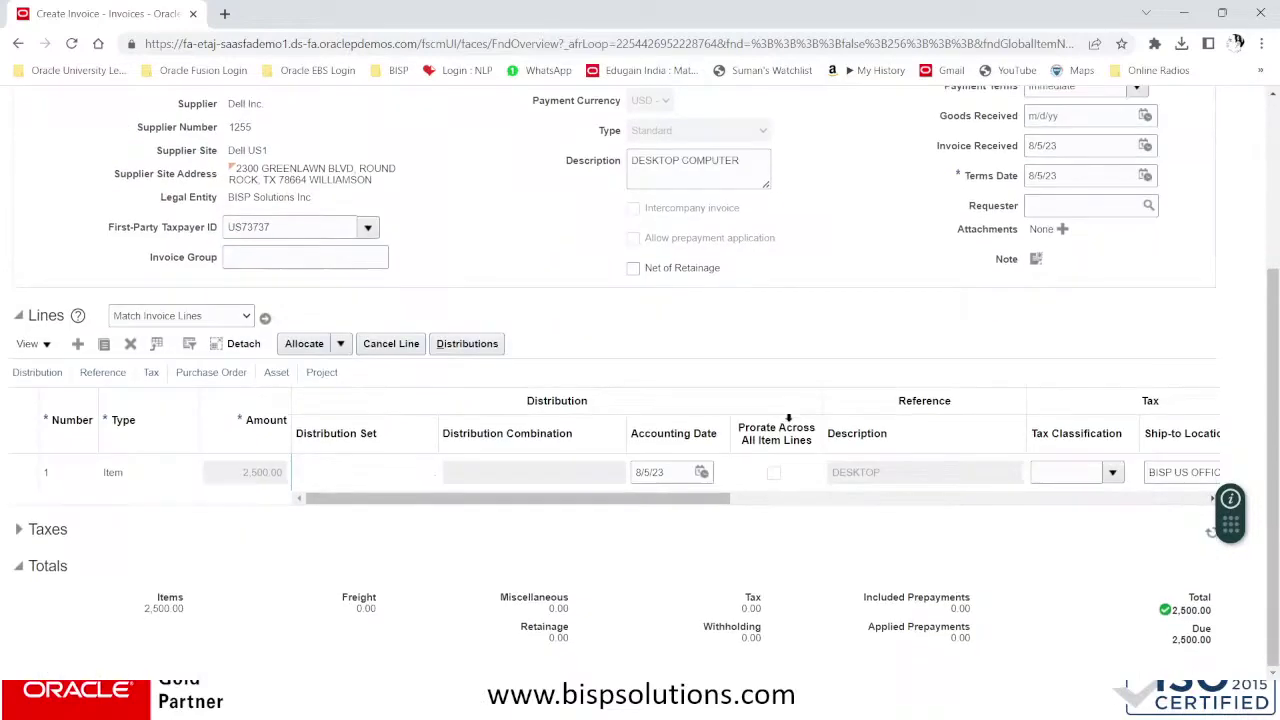
{"action": "scroll", "coordinate": [787, 418], "scroll_direction": "up", "scroll_amount": 3}
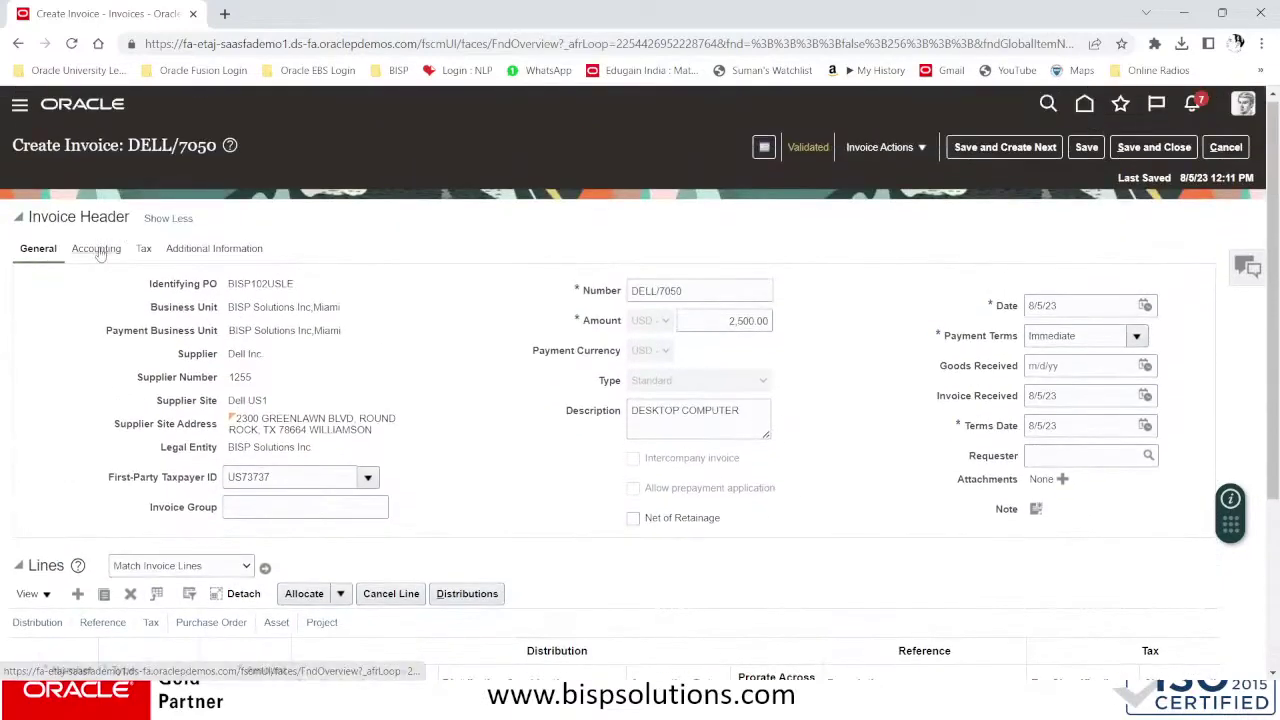
{"action": "left_click", "coordinate": [104, 248]}
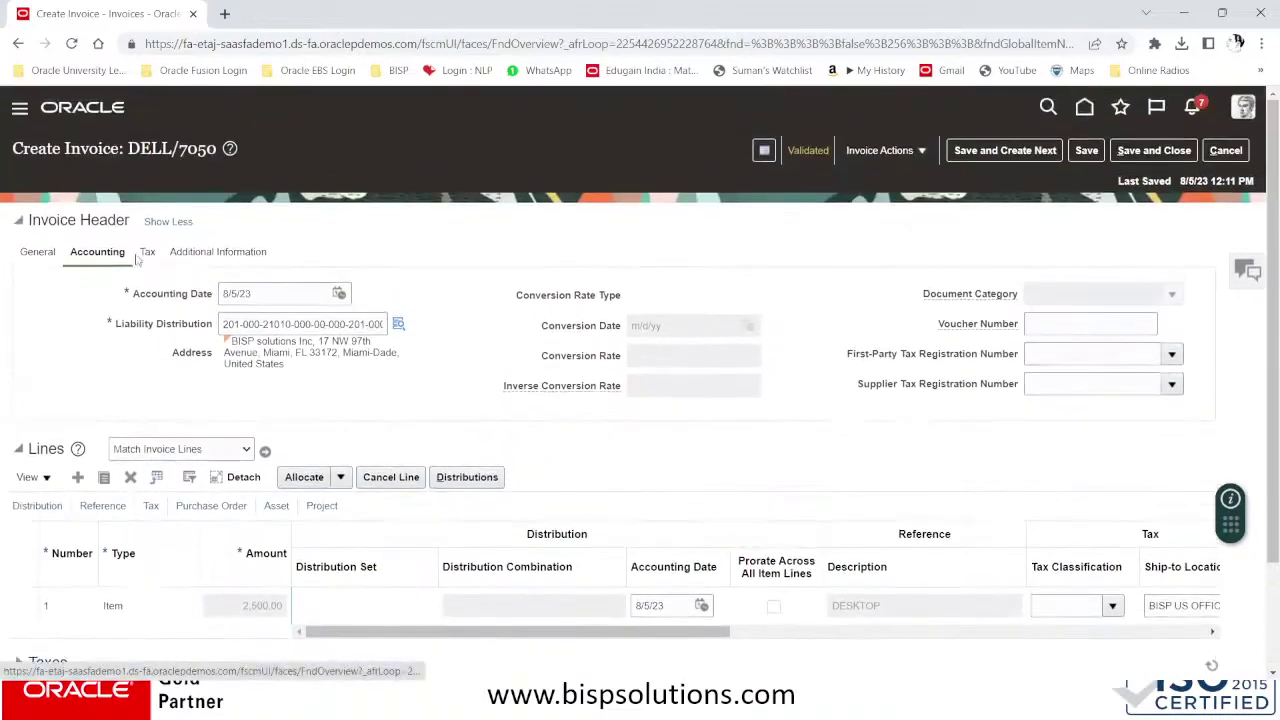
{"action": "left_click", "coordinate": [145, 253]}
- Go to the Purchase Orders work area under Procurement and open Manage Orders
{"action": "left_click", "coordinate": [20, 108]}
{"action": "scroll", "coordinate": [354, 437], "scroll_direction": "down", "scroll_amount": 3}
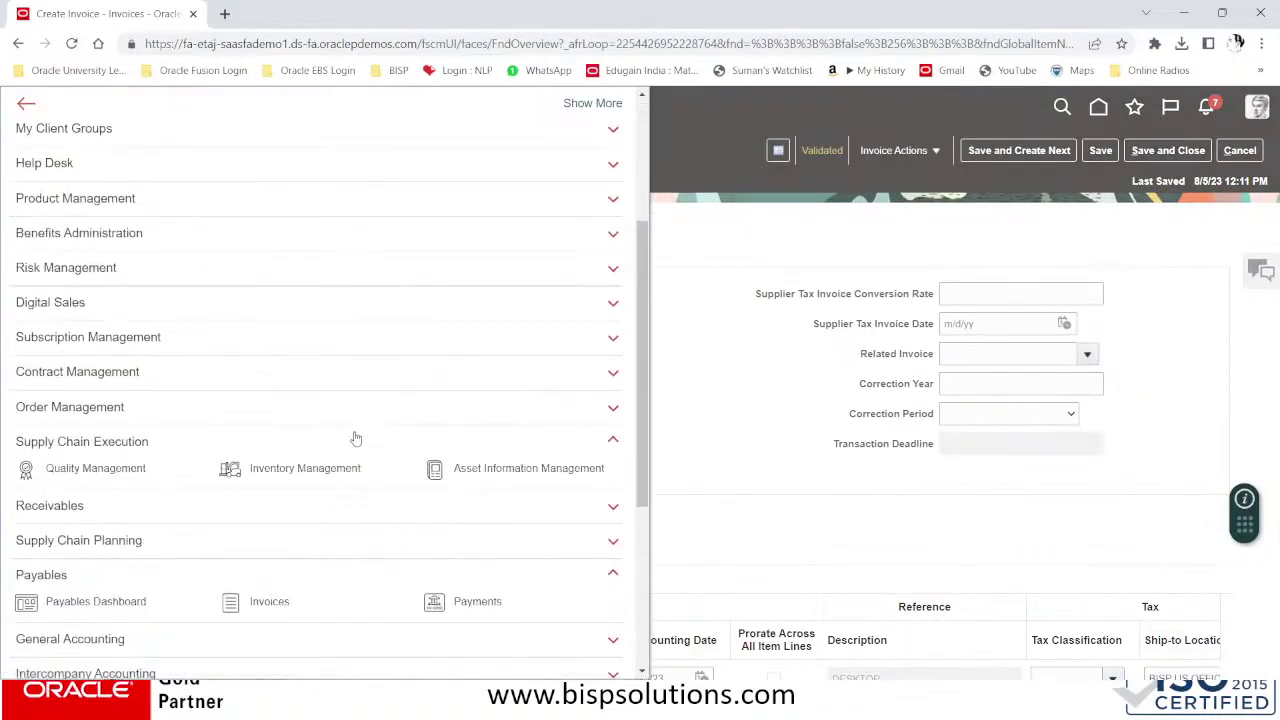
{"action": "scroll", "coordinate": [354, 437], "scroll_direction": "up", "scroll_amount": 3}
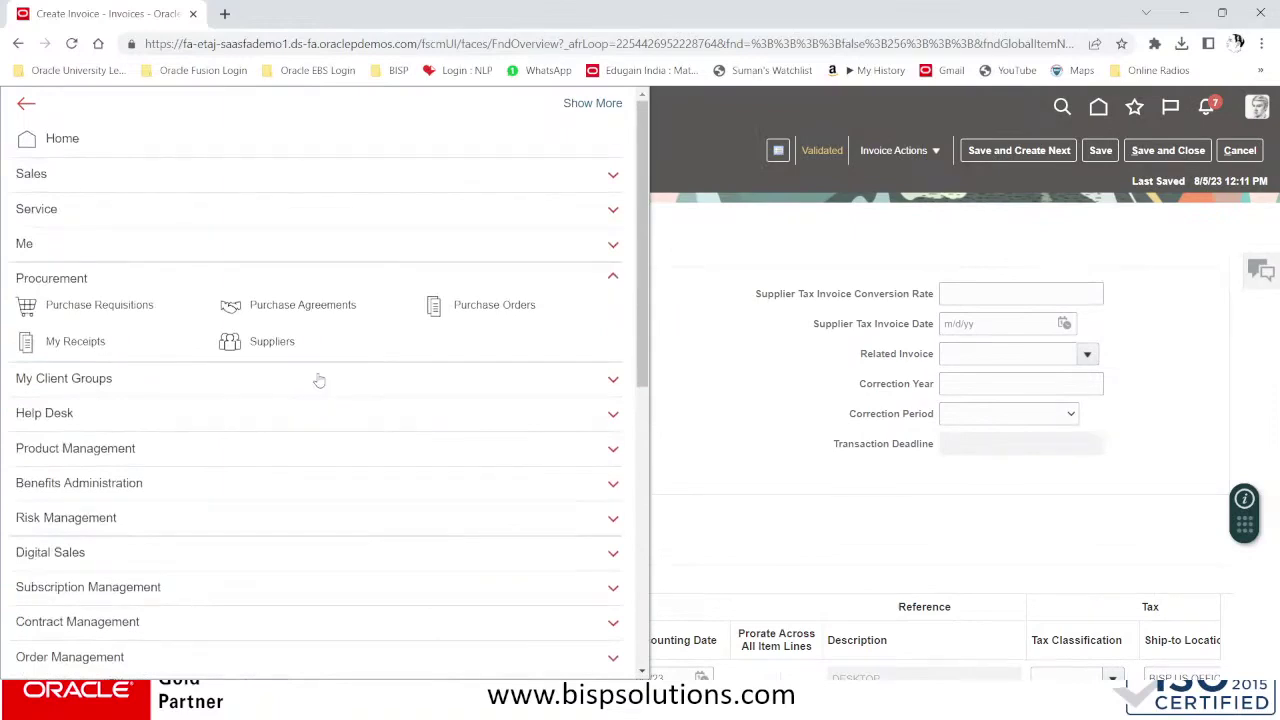
{"action": "left_click", "coordinate": [476, 309]}
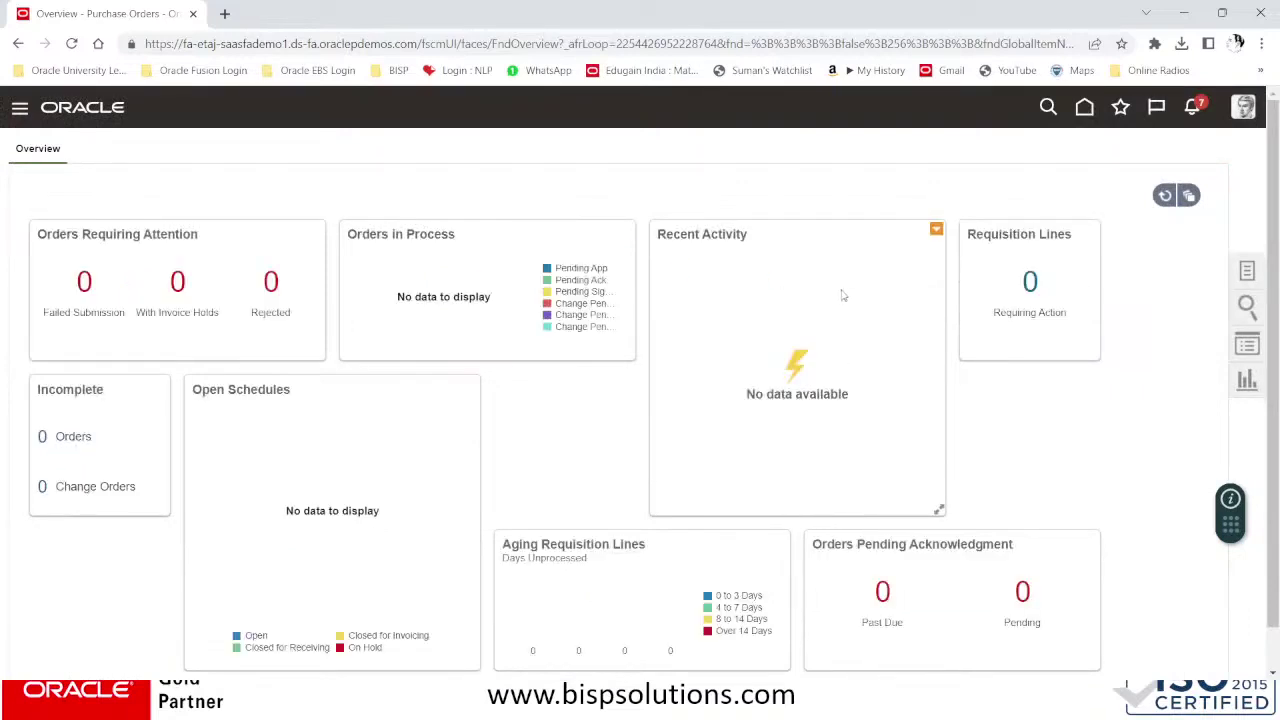
{"action": "scroll", "coordinate": [680, 463], "scroll_direction": "down", "scroll_amount": 1}
{"action": "scroll", "coordinate": [1278, 222], "scroll_direction": "up", "scroll_amount": 1}
{"action": "left_click", "coordinate": [1247, 271]}
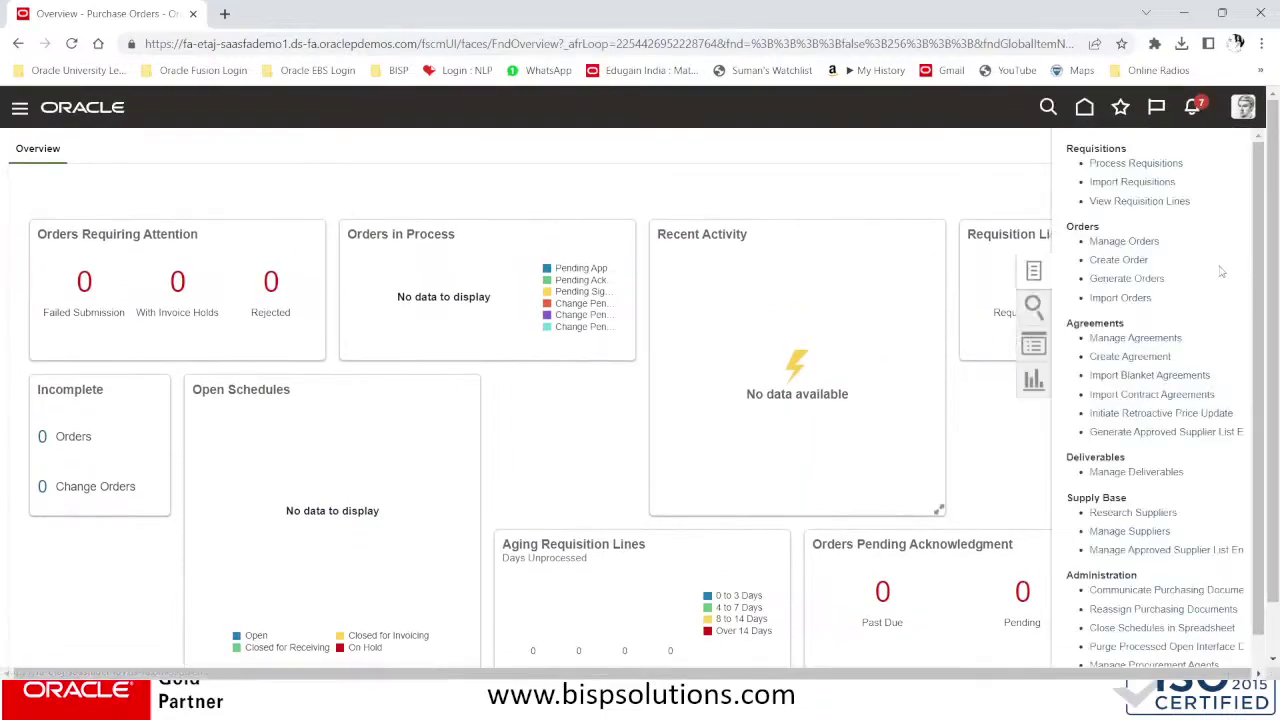
{"action": "left_click", "coordinate": [1124, 242]}
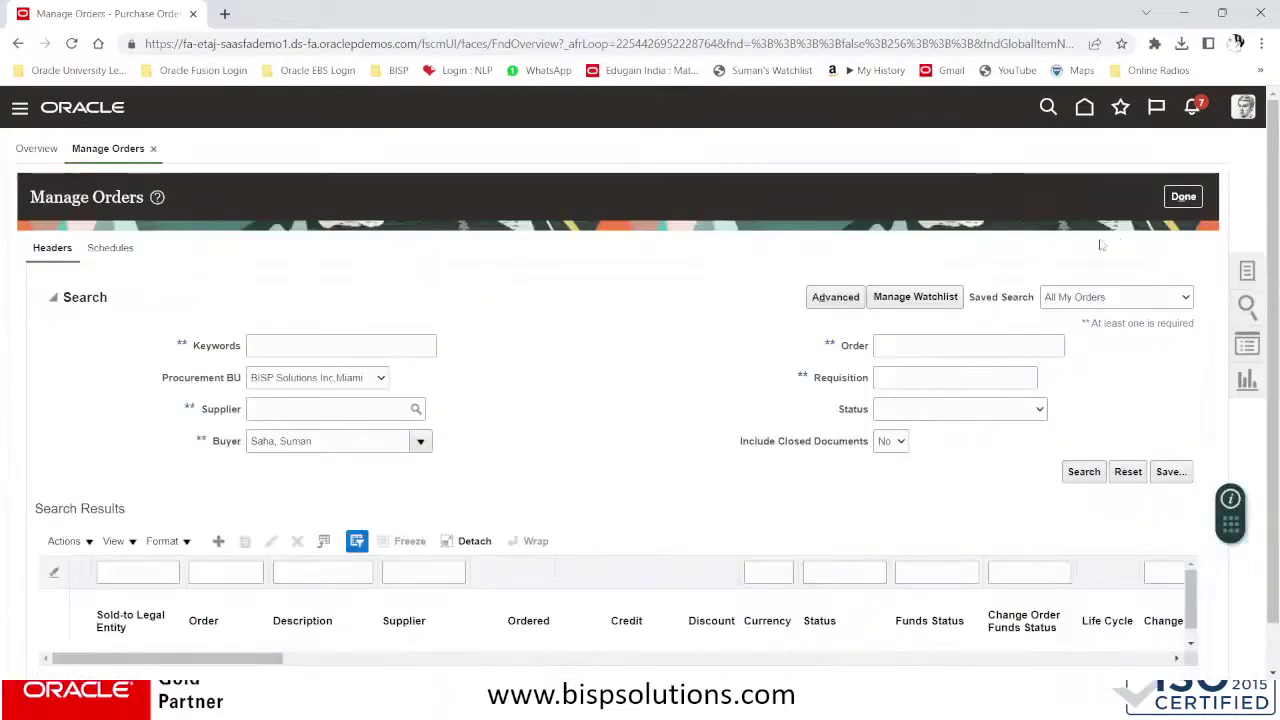
- Search the order headers for requisition 2, then leave Manage Orders
{"action": "left_click", "coordinate": [298, 407]}
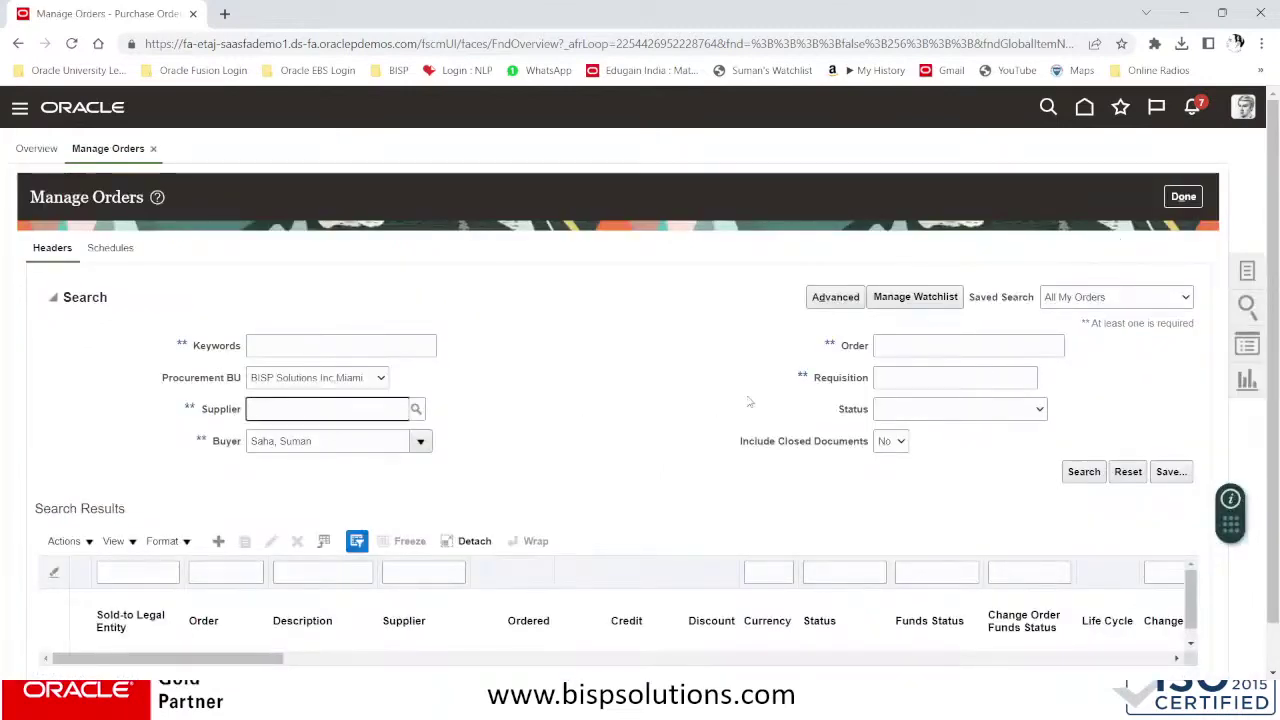
{"action": "left_click", "coordinate": [938, 345]}
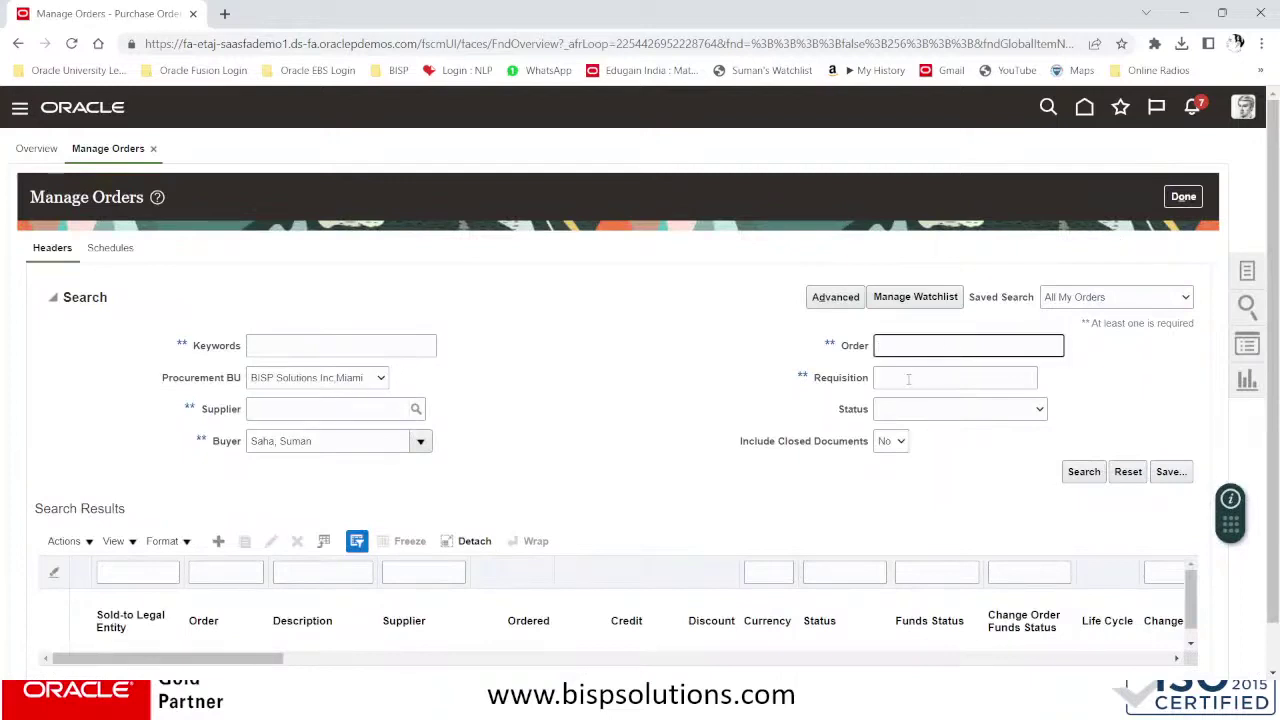
{"action": "left_click", "coordinate": [908, 378]}
{"action": "left_click", "coordinate": [906, 349]}
{"action": "left_click", "coordinate": [887, 379]}
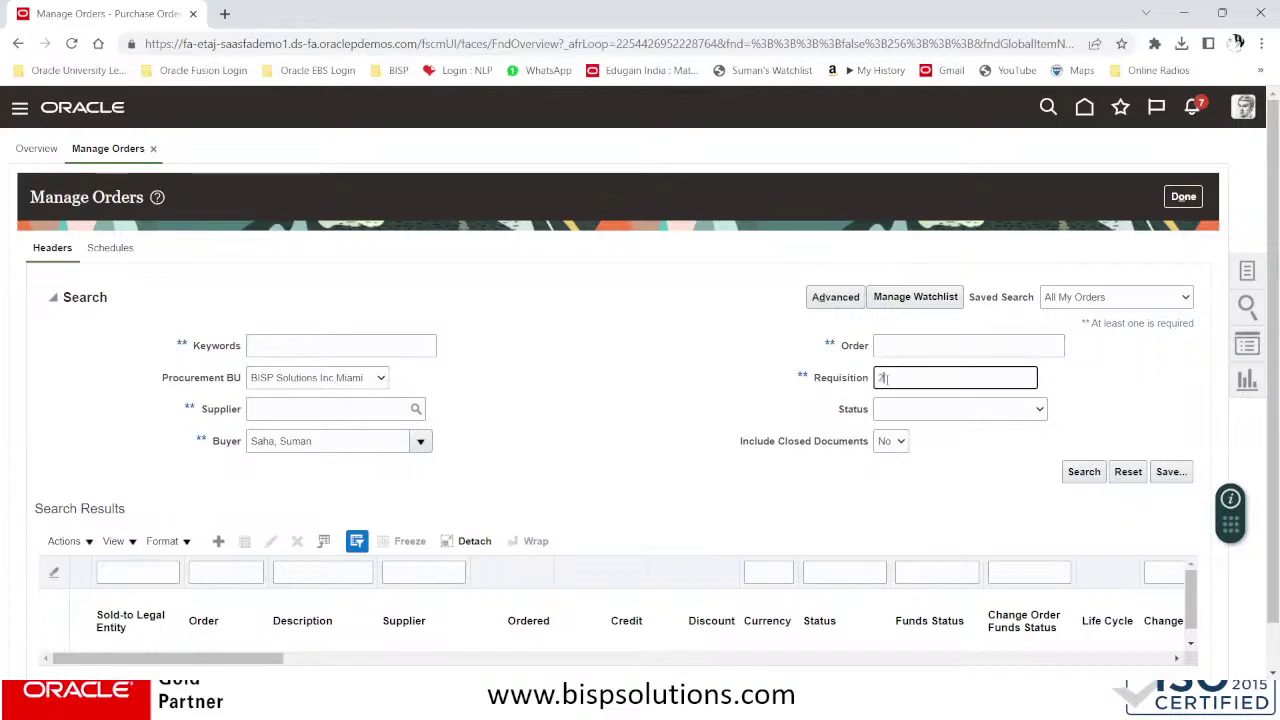
{"action": "left_click", "coordinate": [1083, 471]}
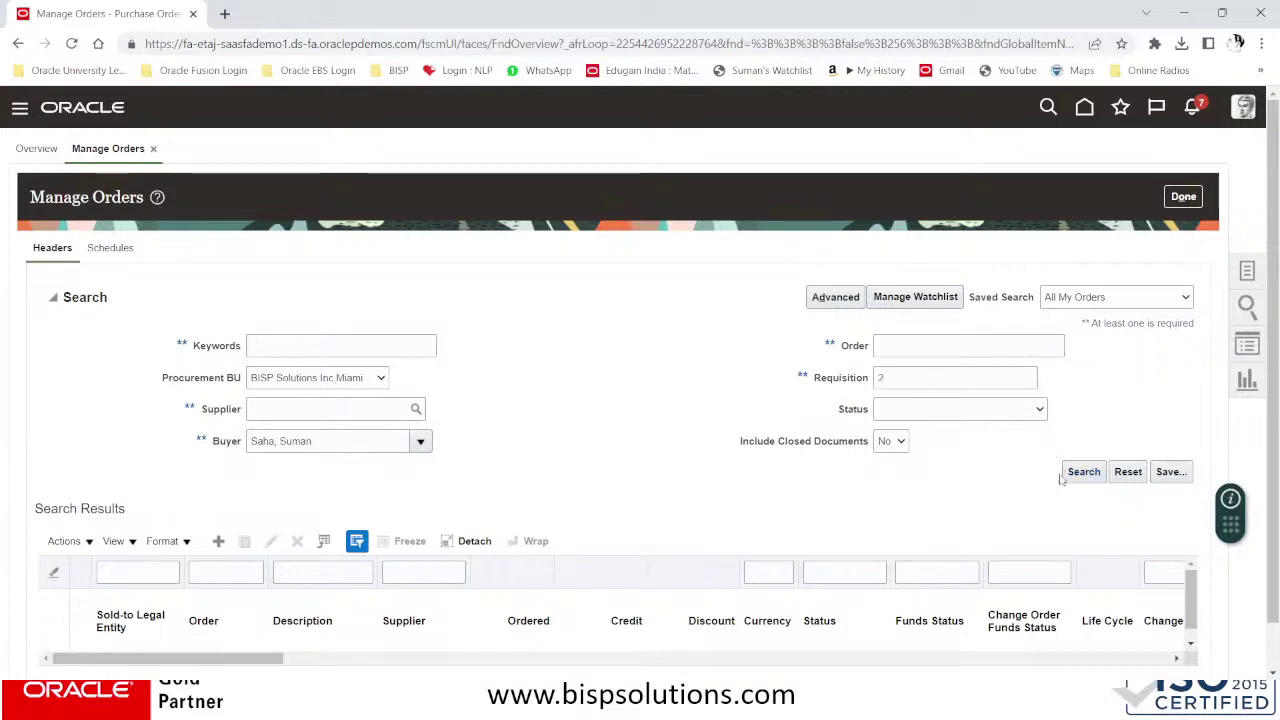
{"action": "scroll", "coordinate": [598, 380], "scroll_direction": "down", "scroll_amount": 1}
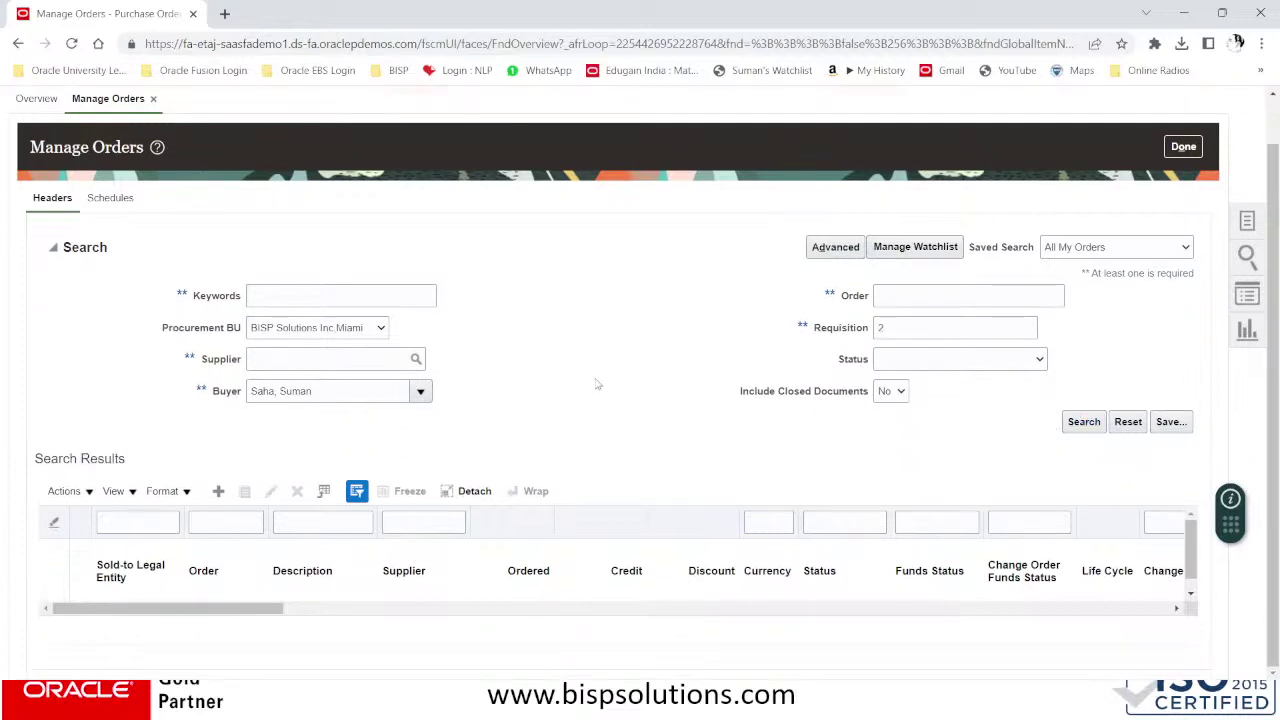
{"action": "left_click", "coordinate": [1083, 421]}
{"action": "left_click", "coordinate": [905, 297]}
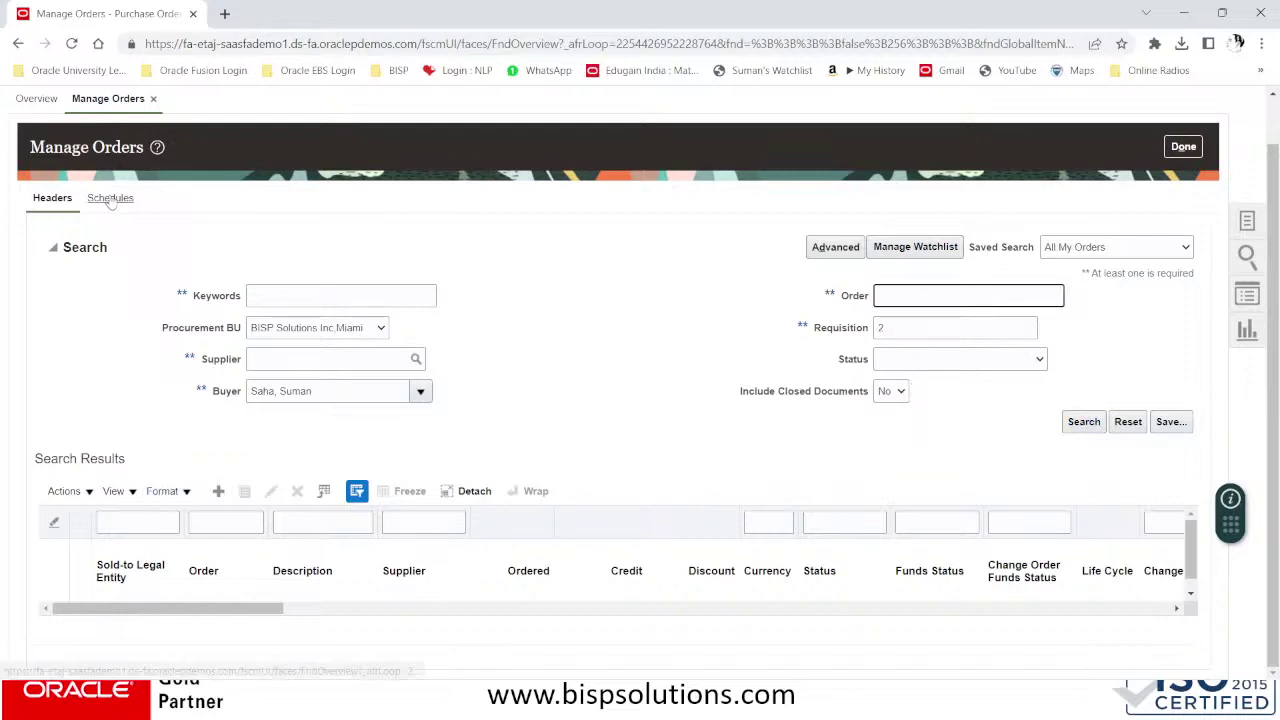
{"action": "left_click", "coordinate": [1177, 153]}
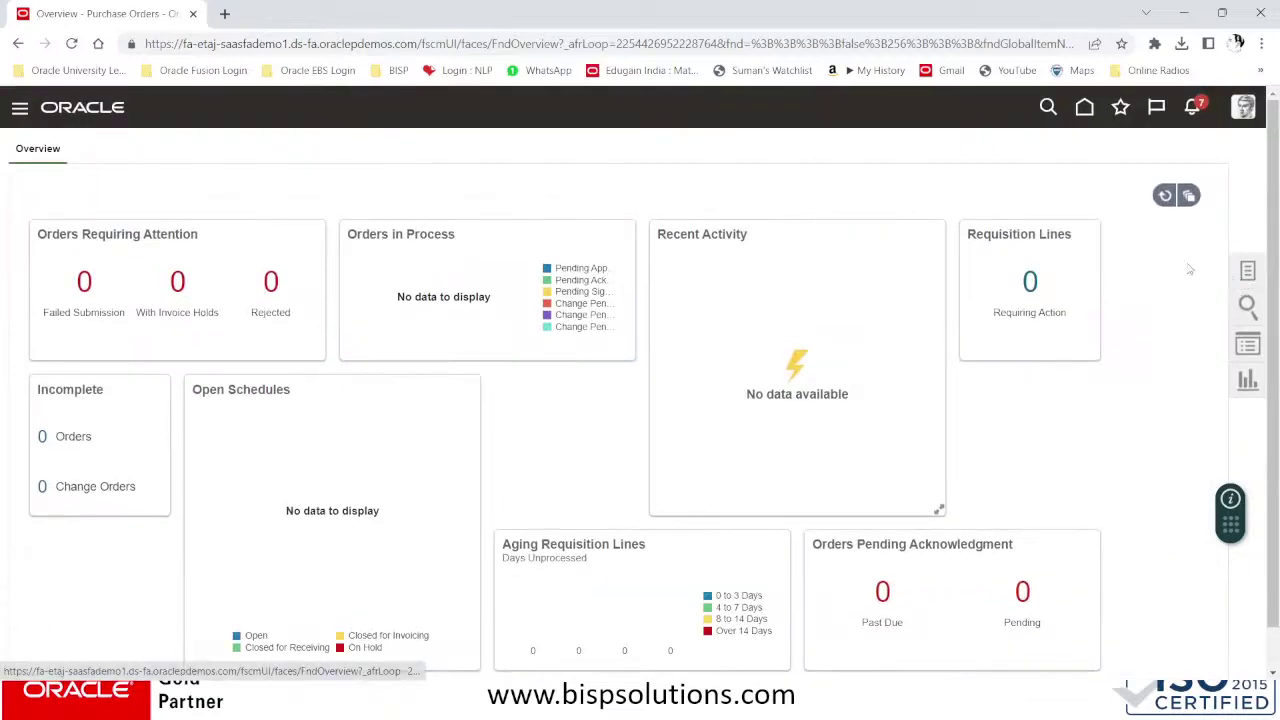
- Refresh the purchase orders overview and view its list of available infolets
{"action": "left_click", "coordinate": [1245, 281]}
{"action": "left_click", "coordinate": [1100, 200]}
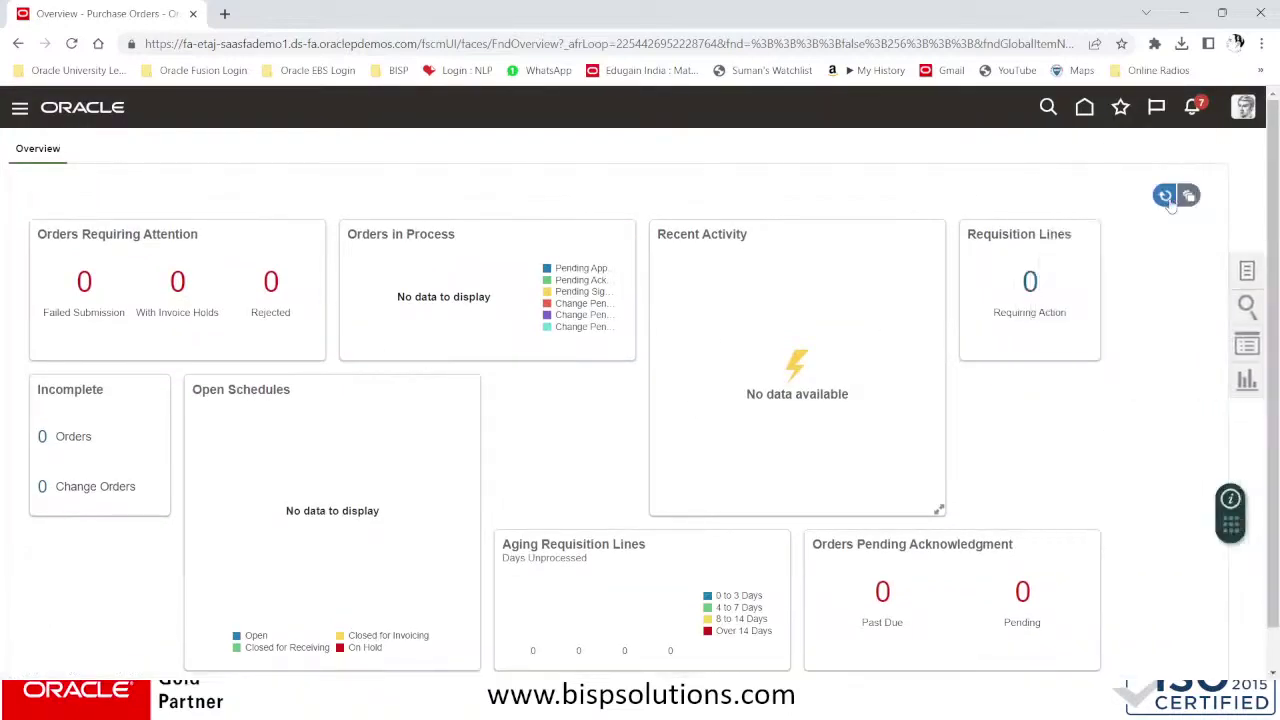
{"action": "left_click", "coordinate": [1164, 196]}
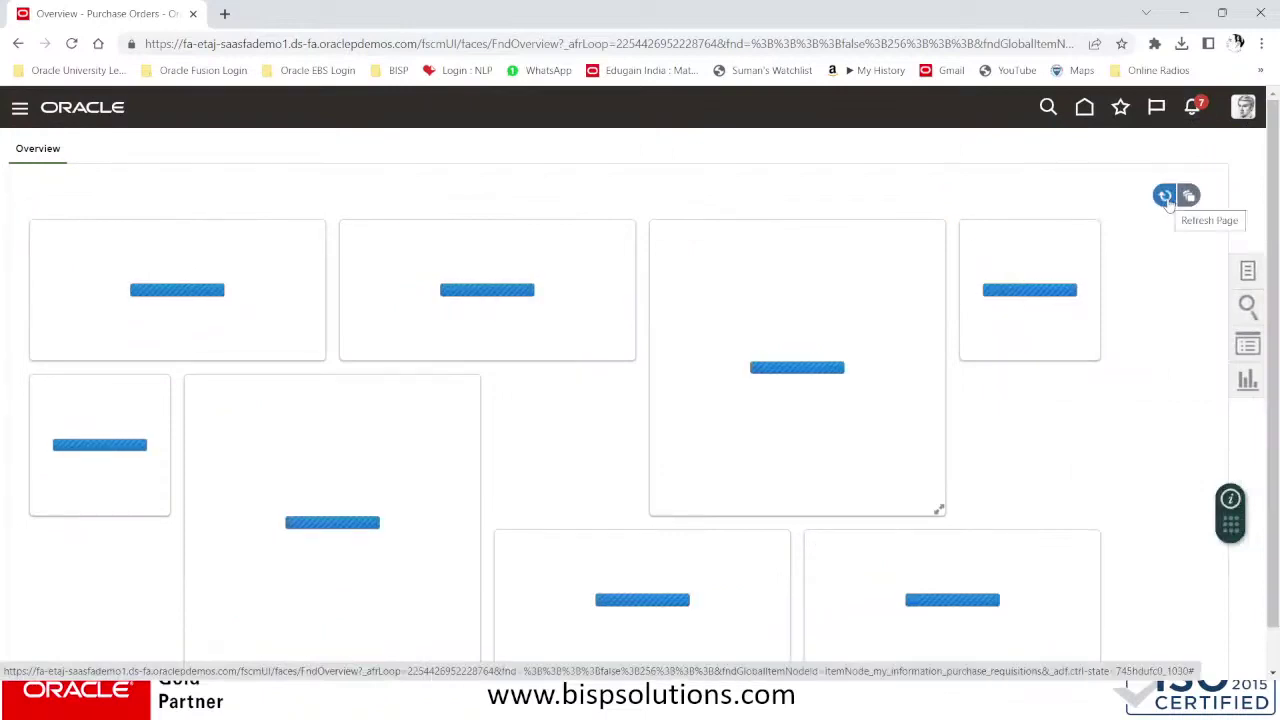
{"action": "left_click", "coordinate": [1191, 196]}
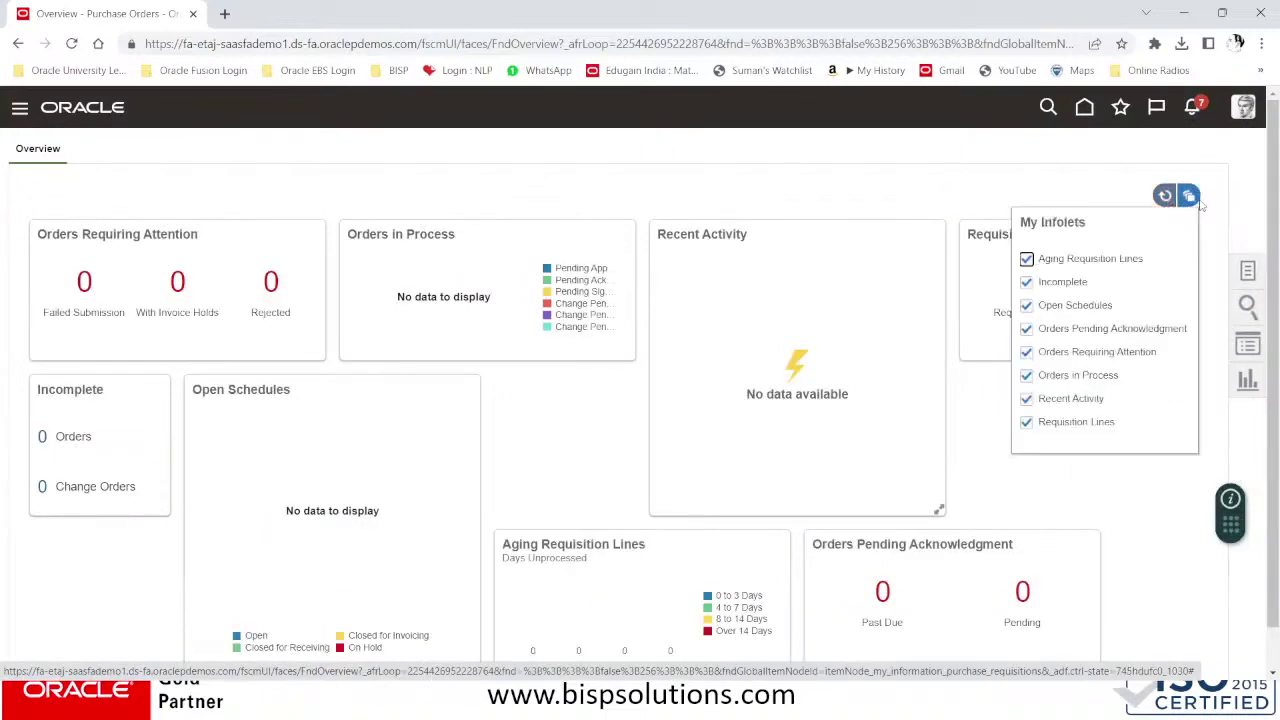
- Reopen Manage Orders and search the order headers for the supplier Dell Inc
{"action": "left_click", "coordinate": [1248, 272]}
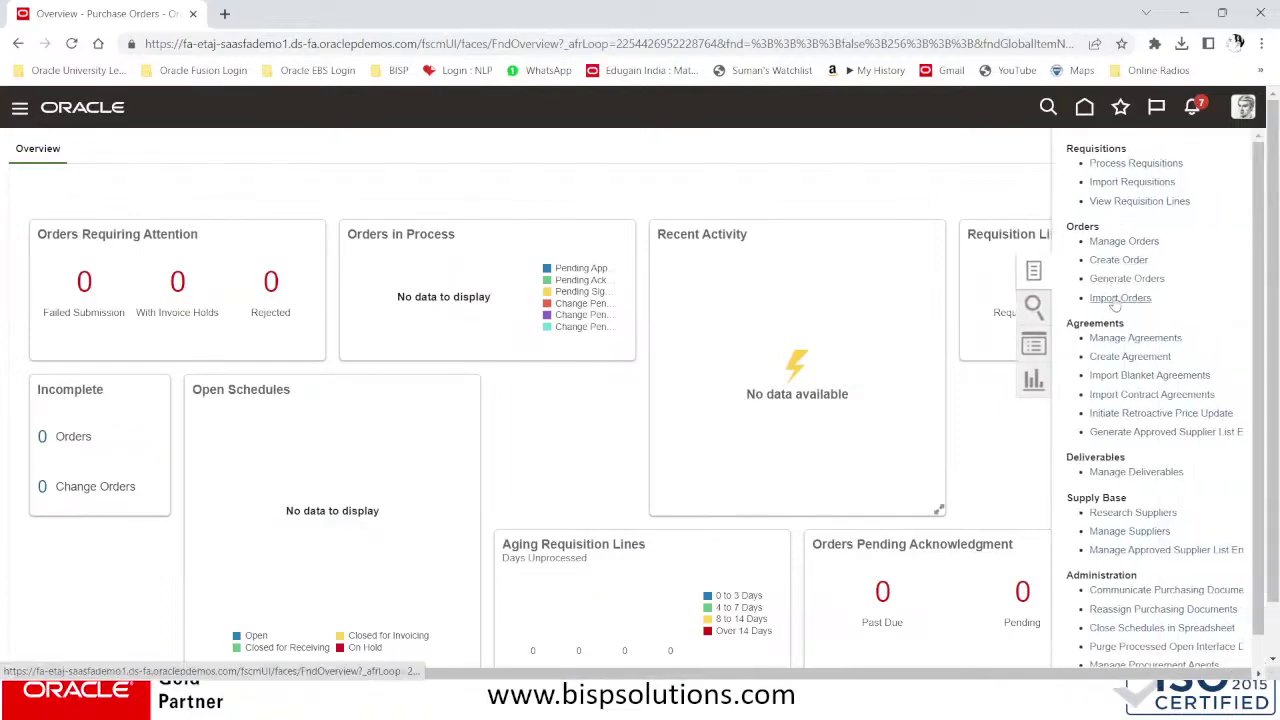
{"action": "left_click", "coordinate": [1128, 241]}
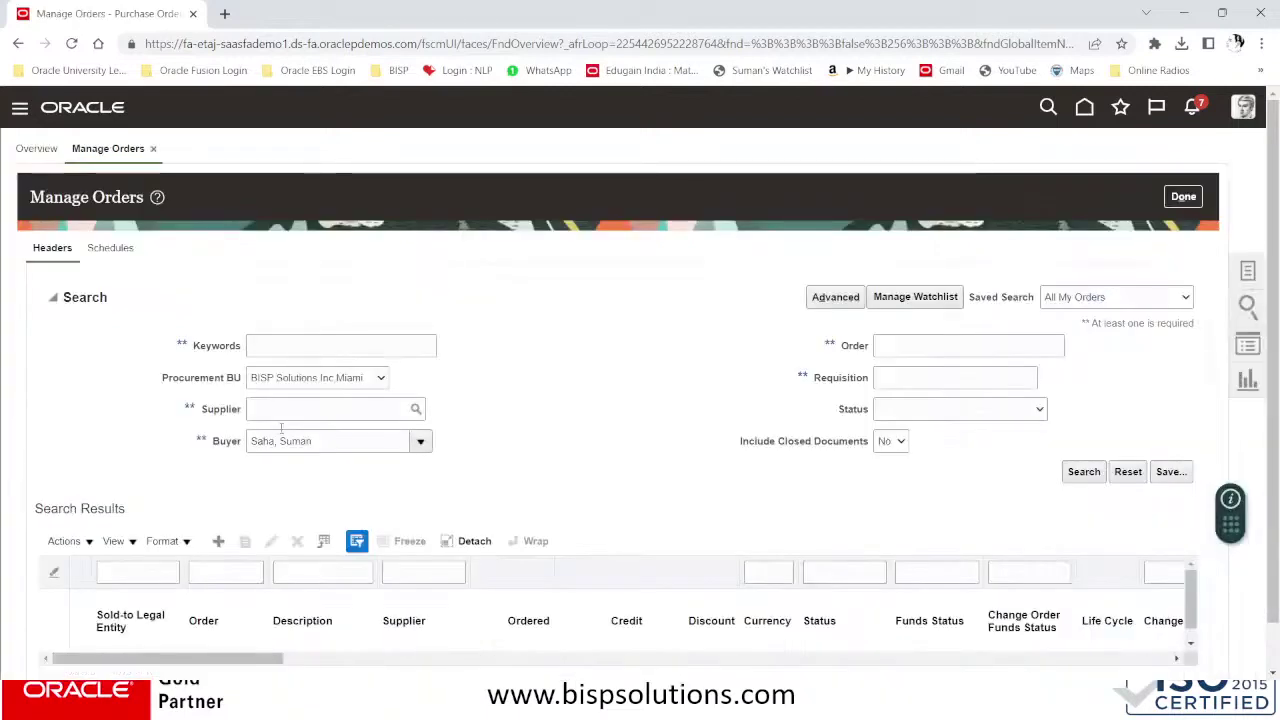
{"action": "left_click", "coordinate": [301, 415]}
{"action": "type", "text": "DELL"}
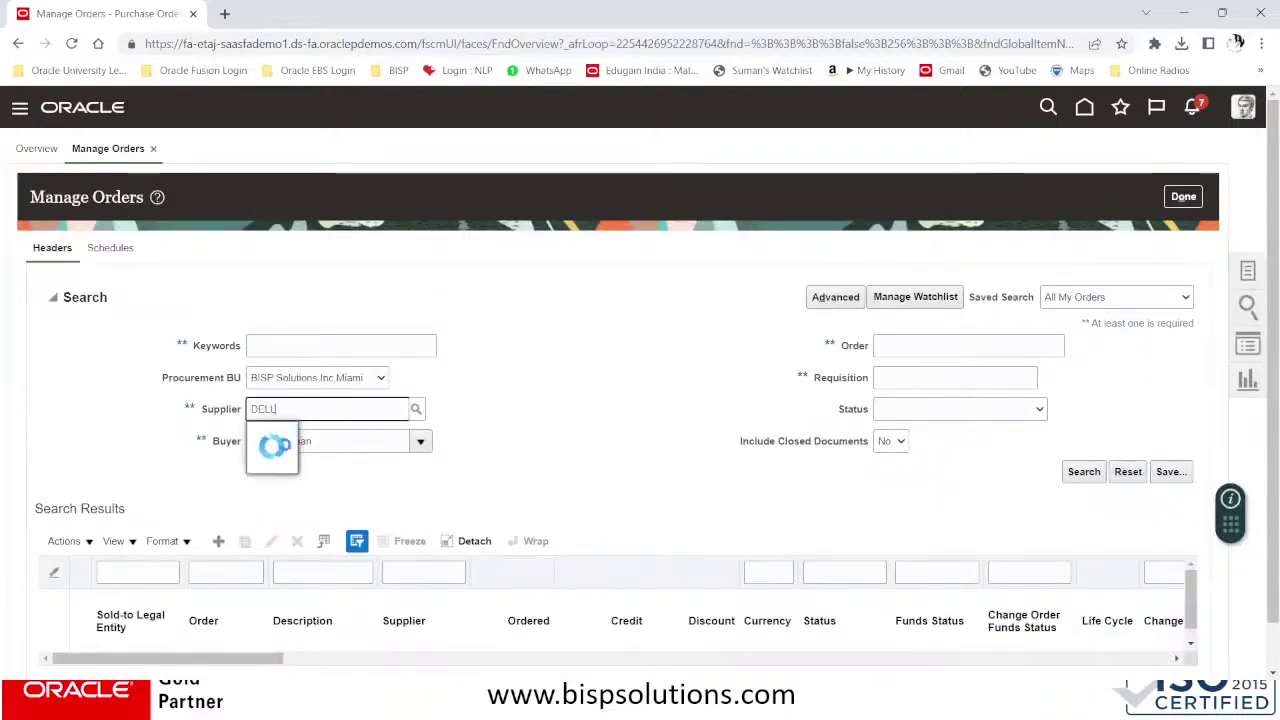
{"action": "left_click", "coordinate": [285, 444]}
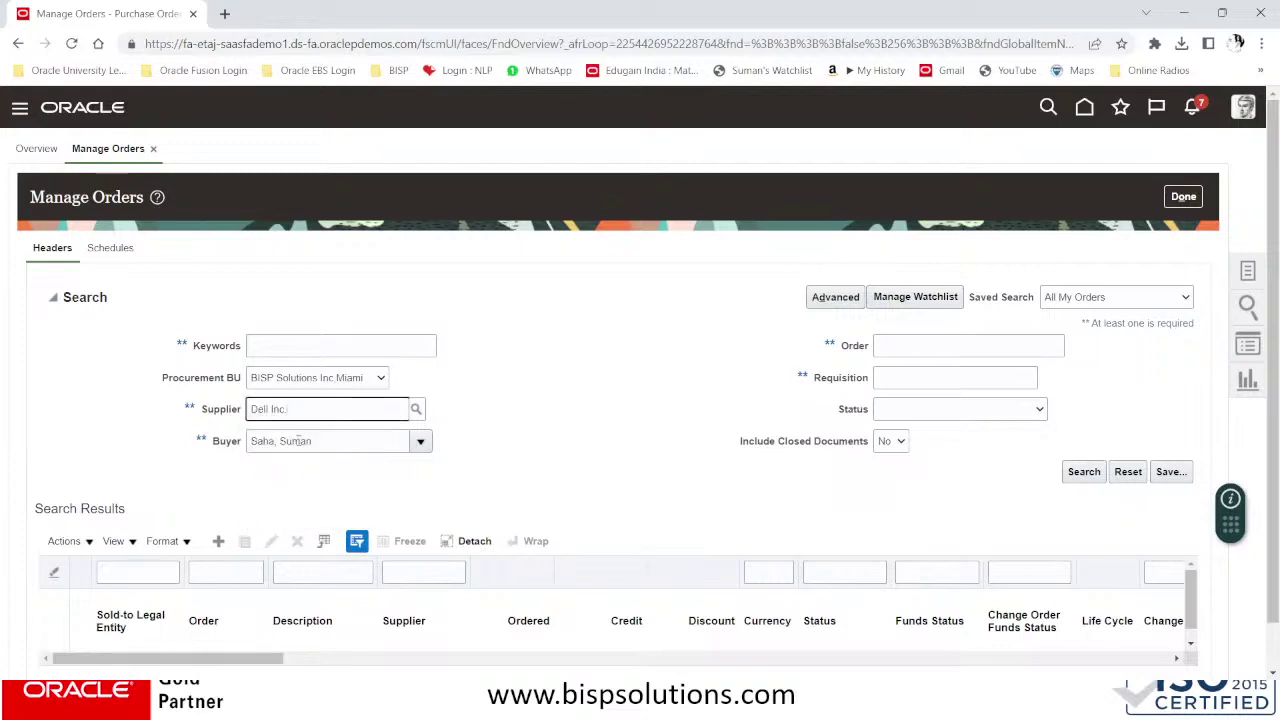
{"action": "left_click", "coordinate": [1084, 474]}
{"action": "scroll", "coordinate": [591, 347], "scroll_direction": "down", "scroll_amount": 1}
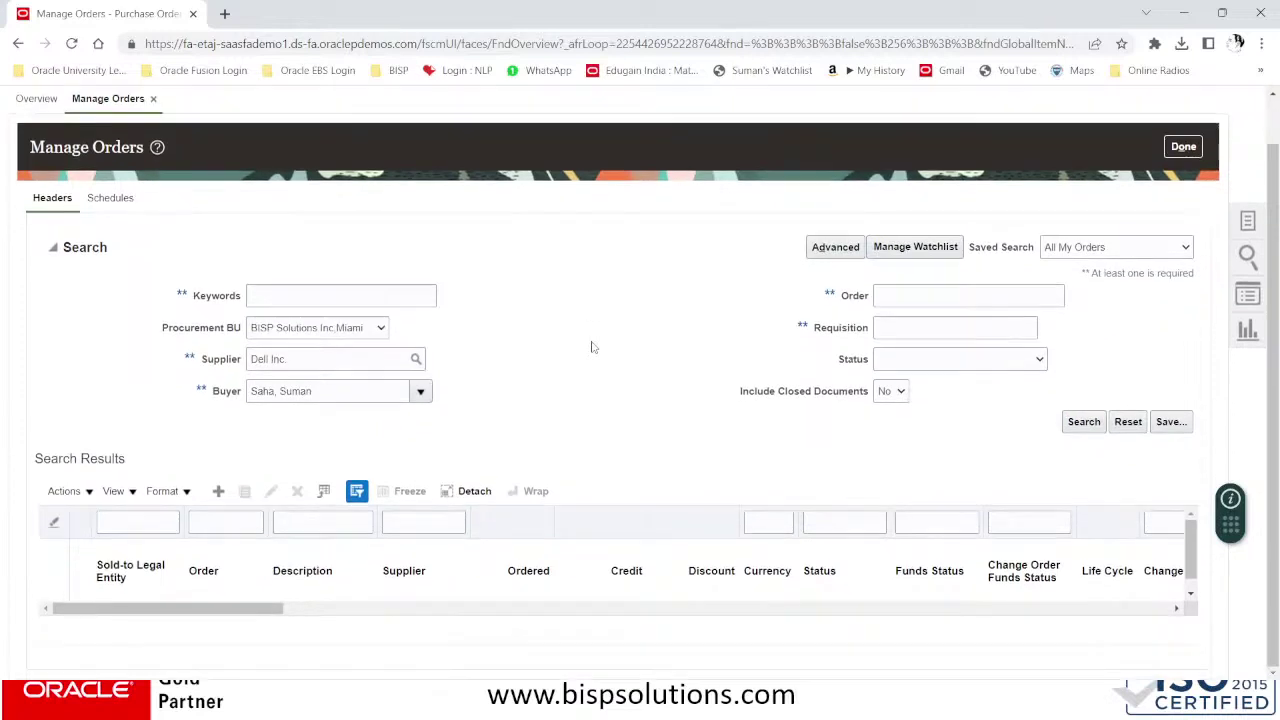
{"action": "left_click", "coordinate": [1086, 424]}
- Look at the schedule-level order search, then return to the order headers and rerun the Dell Inc. search
{"action": "left_click", "coordinate": [110, 198]}
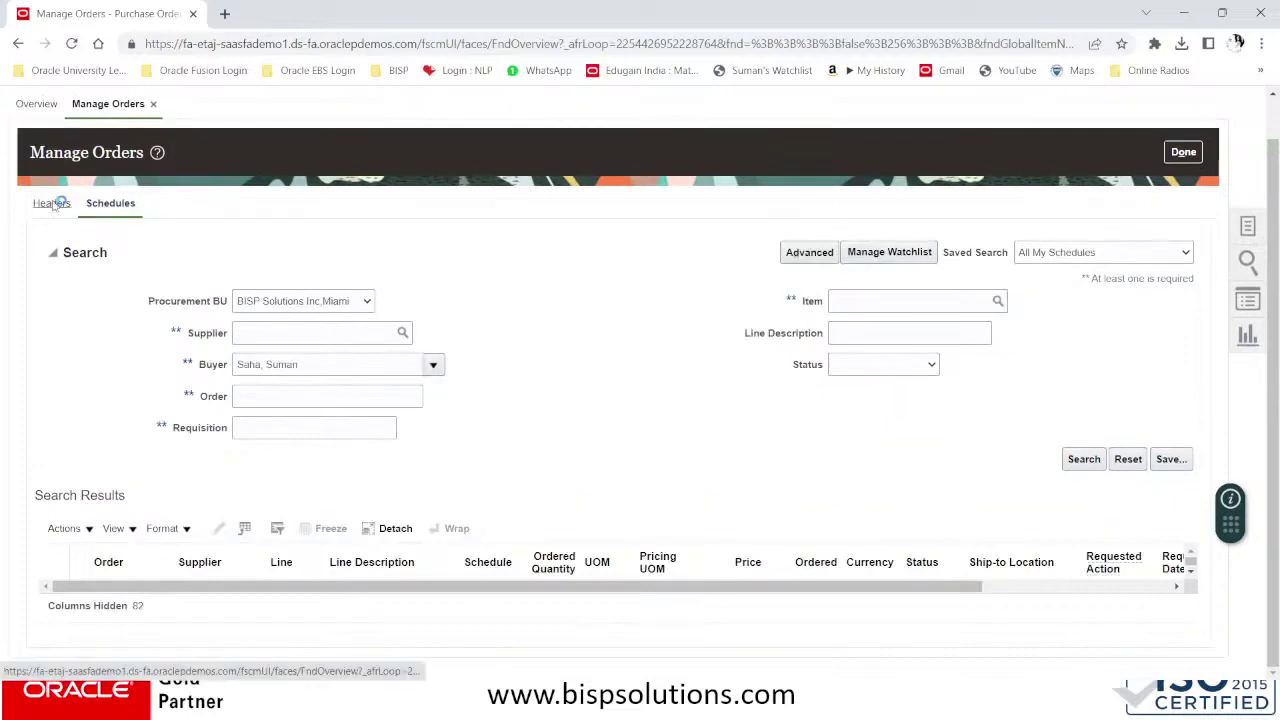
{"action": "left_click", "coordinate": [56, 207]}
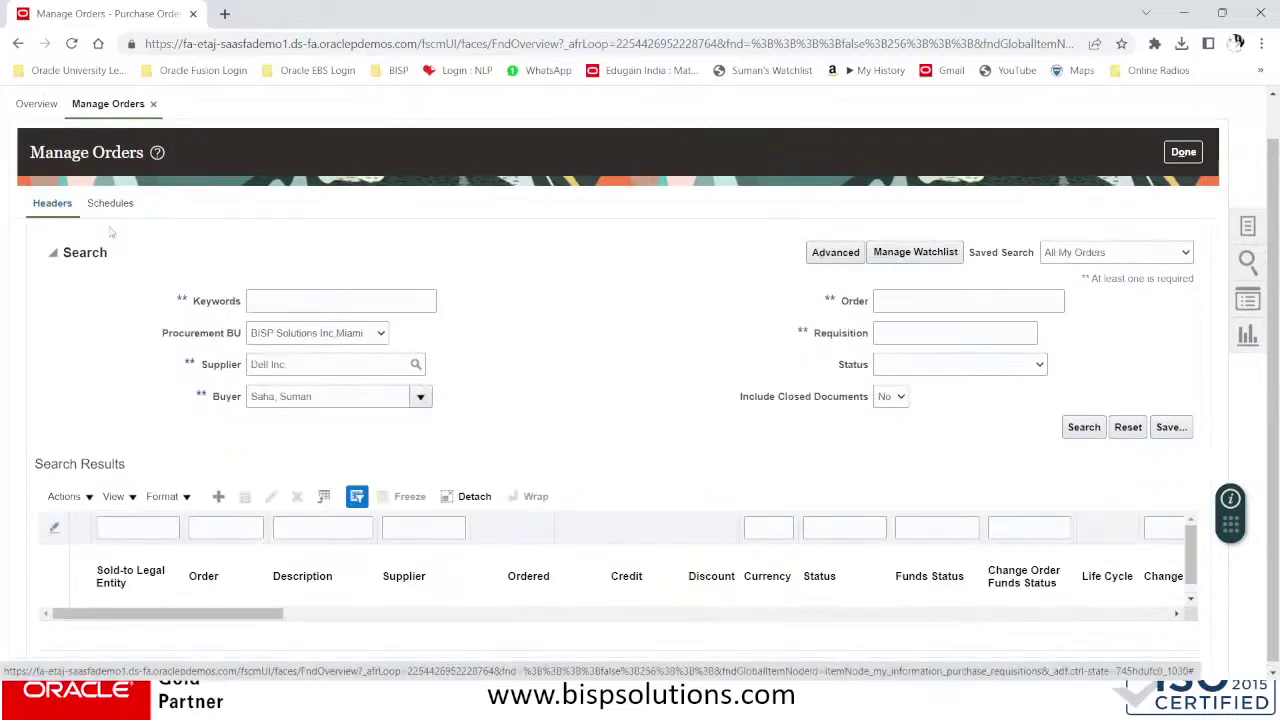
{"action": "left_click", "coordinate": [1088, 427]}
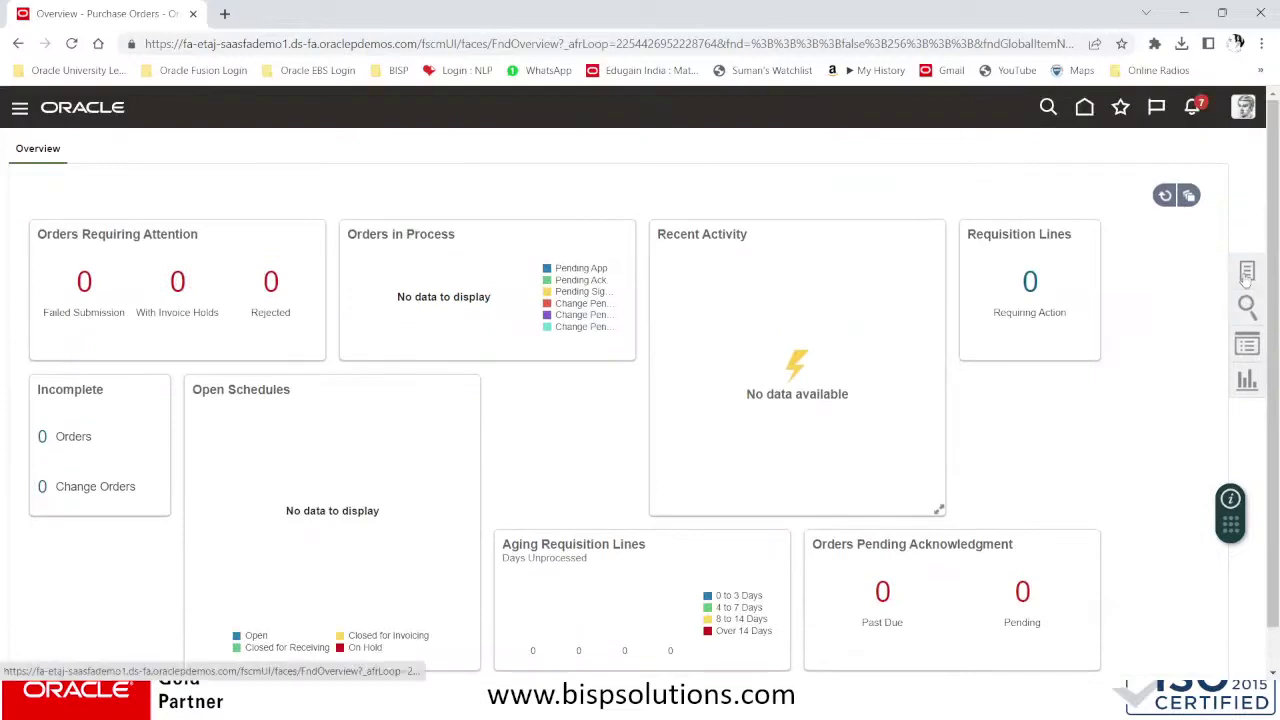
- Search the requisition lines for requisition 2 from the purchase orders overview
{"action": "left_click", "coordinate": [1245, 276]}
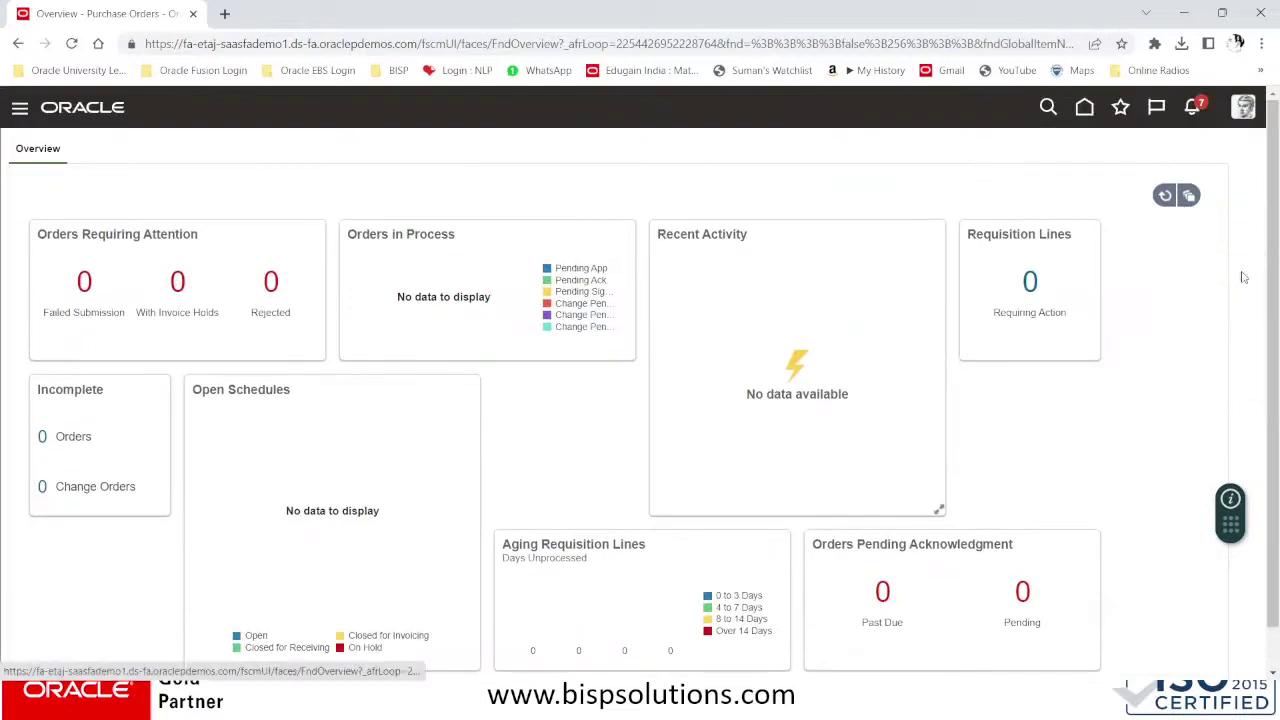
{"action": "left_click", "coordinate": [960, 247]}
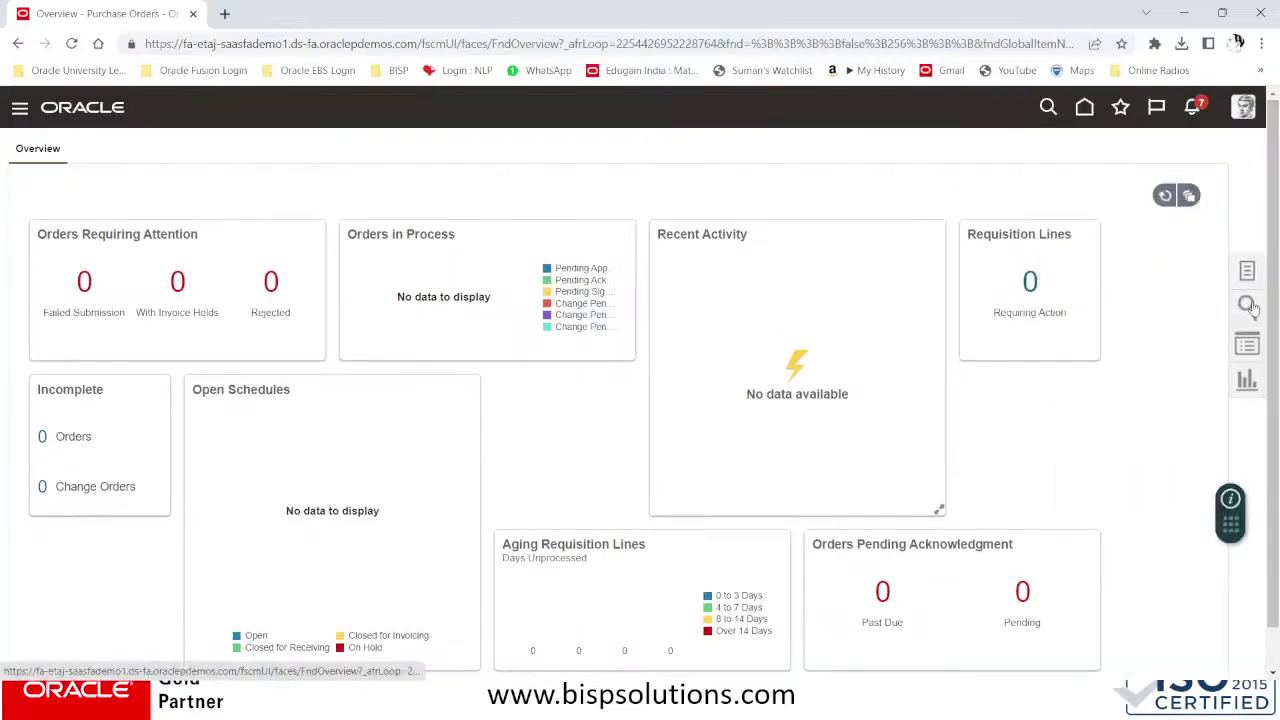
{"action": "left_click", "coordinate": [1247, 305]}
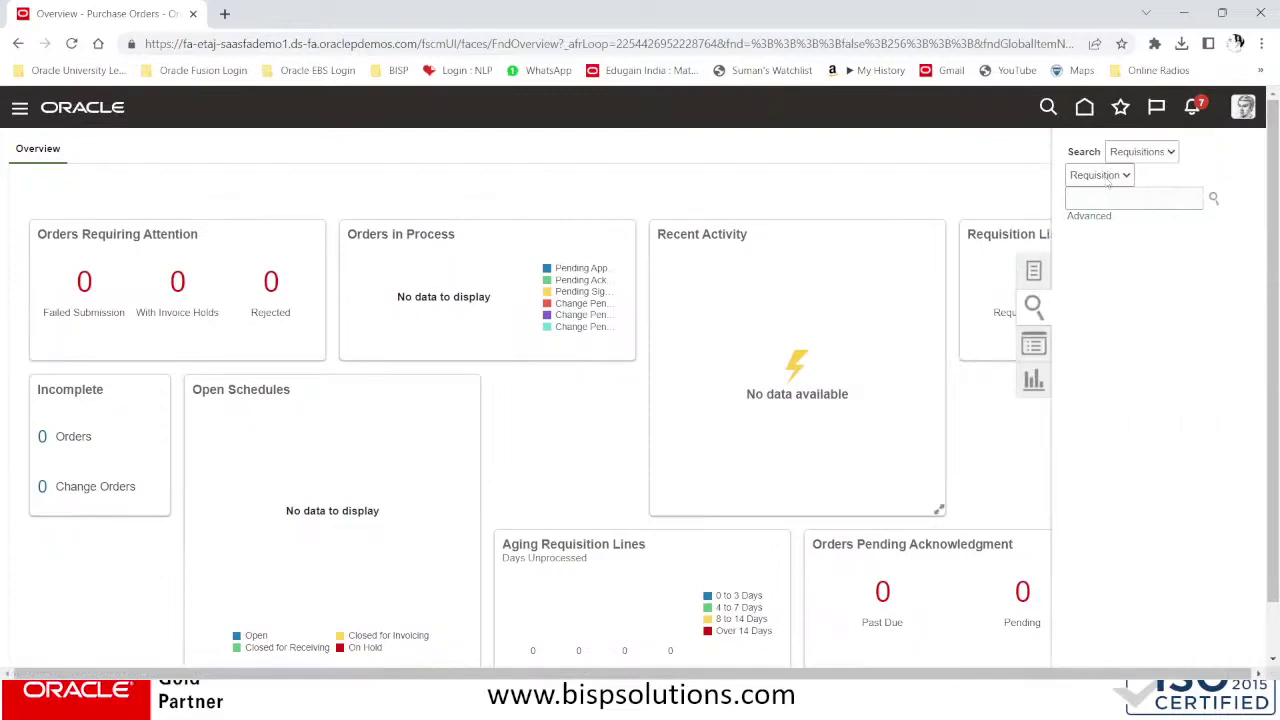
{"action": "left_click", "coordinate": [1100, 175]}
{"action": "left_click", "coordinate": [1108, 182]}
{"action": "left_click", "coordinate": [1113, 198]}
{"action": "left_click", "coordinate": [1213, 198]}
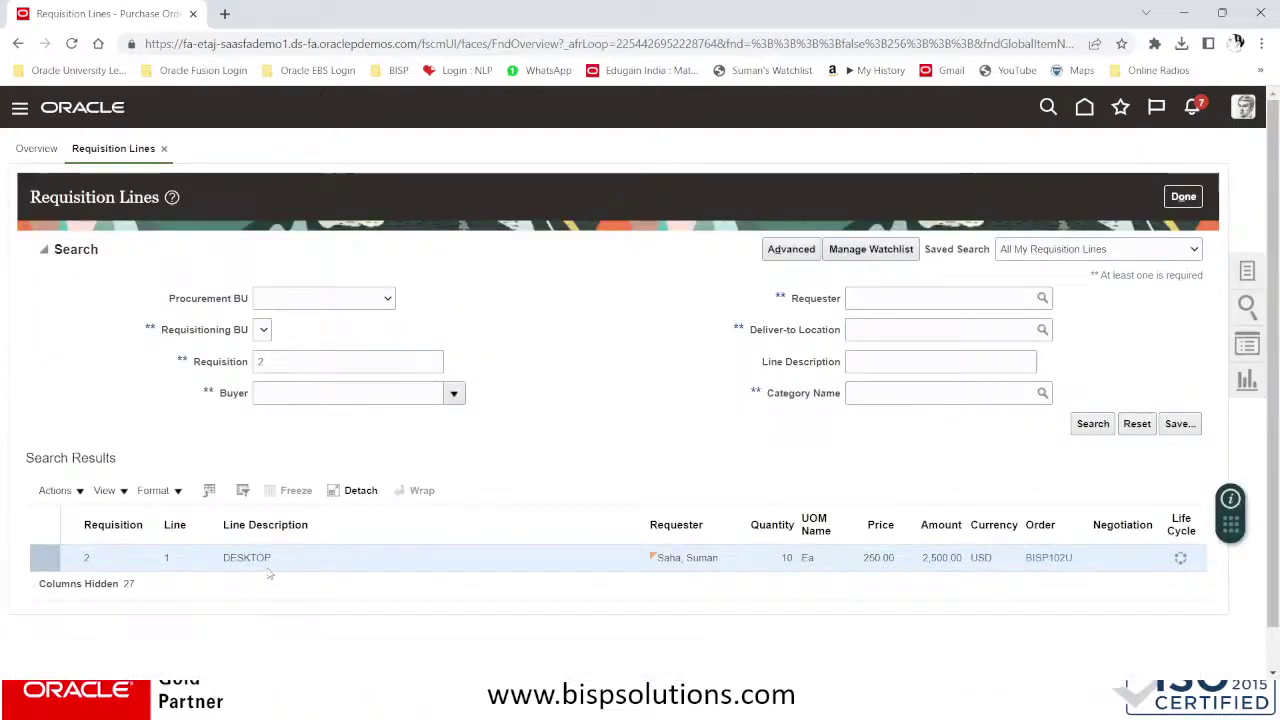
- Open the purchase order linked to the DESKTOP requisition line and review its general details, lines and life cycle amounts
{"action": "left_click", "coordinate": [1057, 558]}
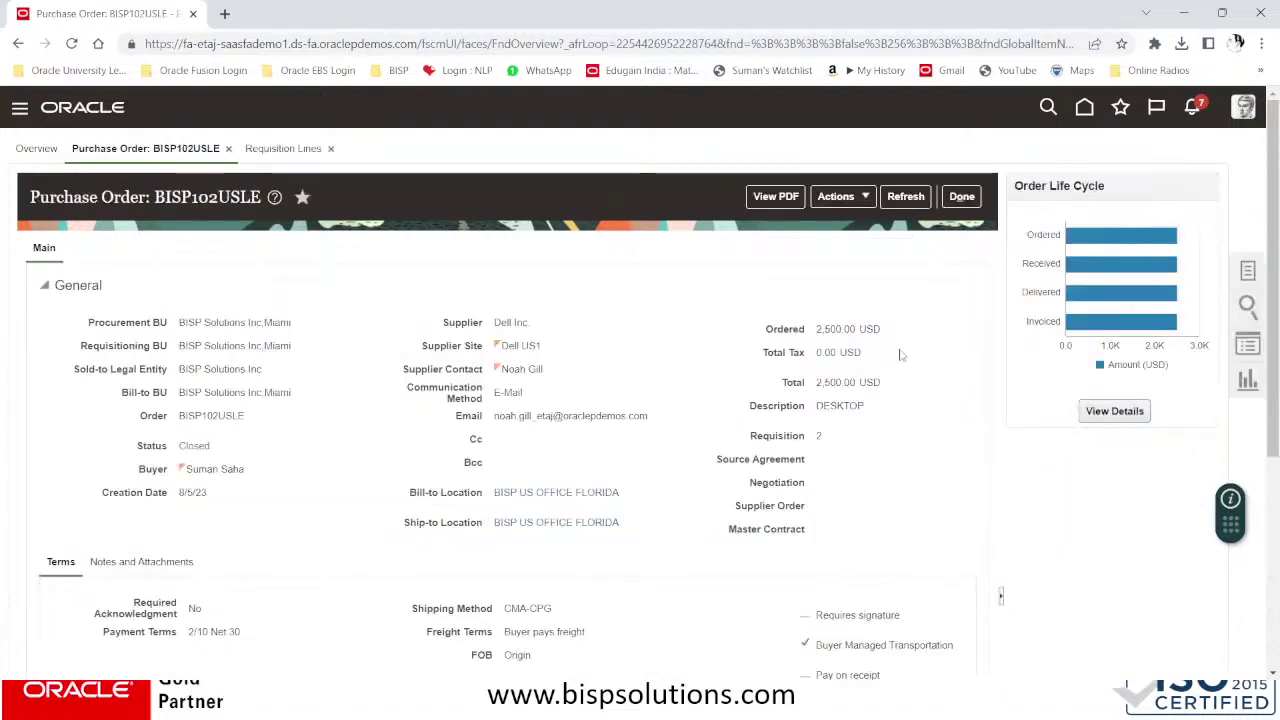
{"action": "scroll", "coordinate": [899, 355], "scroll_direction": "down", "scroll_amount": 2}
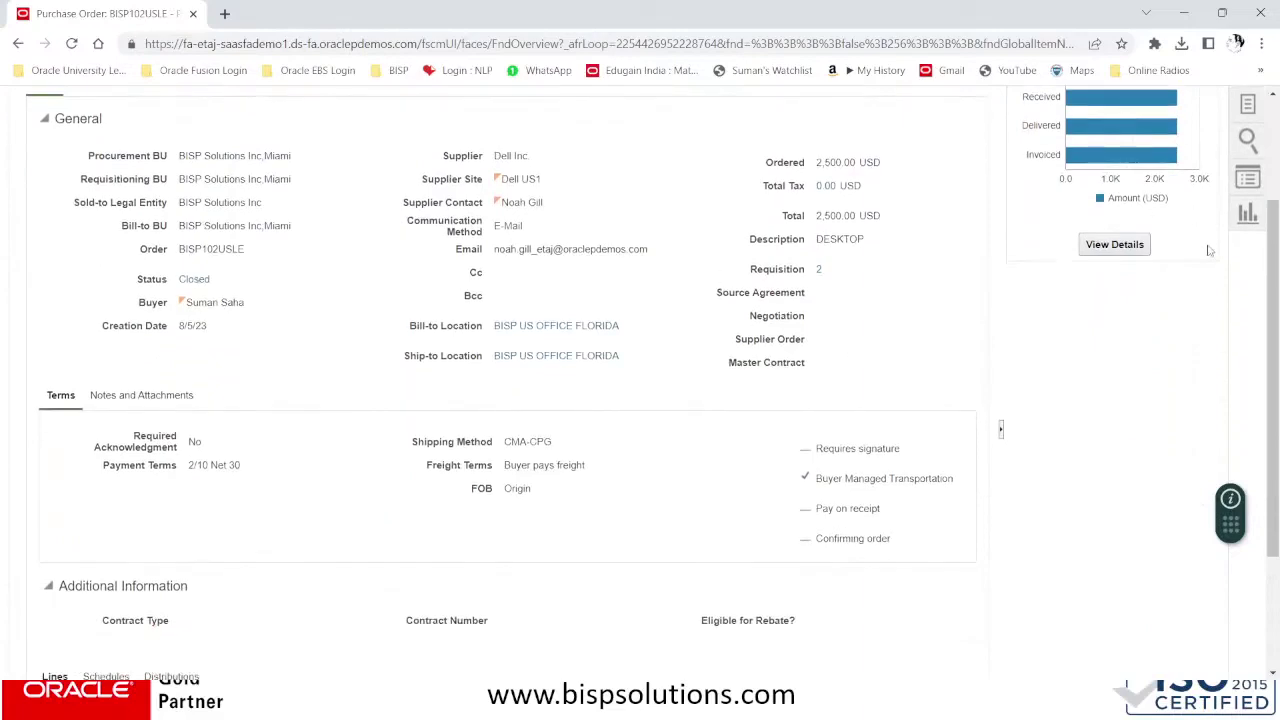
{"action": "scroll", "coordinate": [626, 360], "scroll_direction": "down", "scroll_amount": 2}
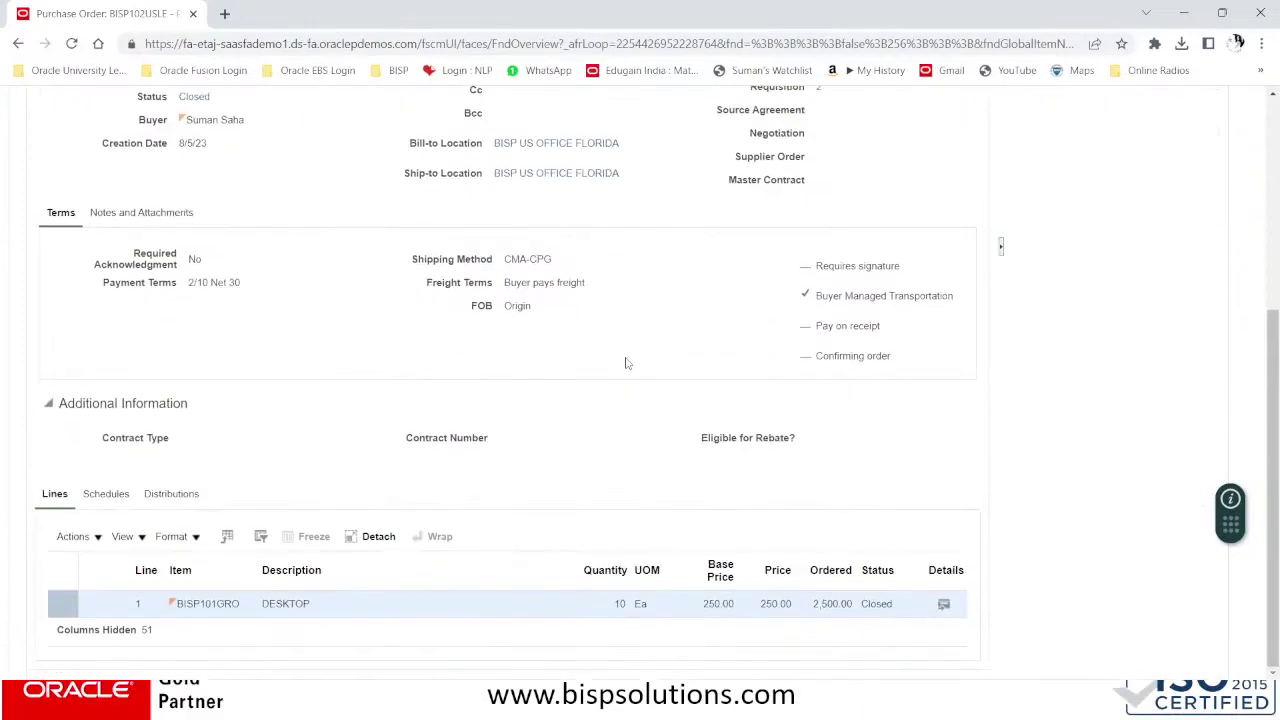
{"action": "scroll", "coordinate": [628, 363], "scroll_direction": "up", "scroll_amount": 4}
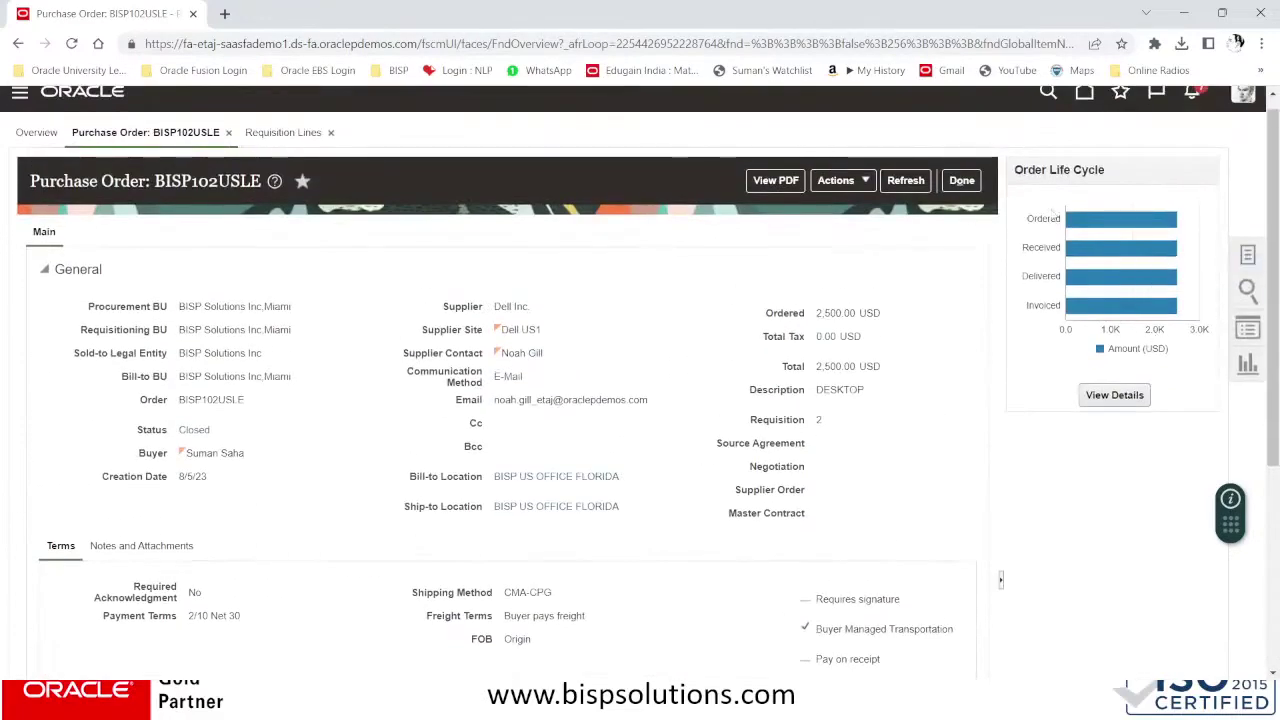
{"action": "mouse_move", "coordinate": [1113, 238]}
{"action": "mouse_move", "coordinate": [1085, 278]}
{"action": "mouse_move", "coordinate": [1092, 314]}
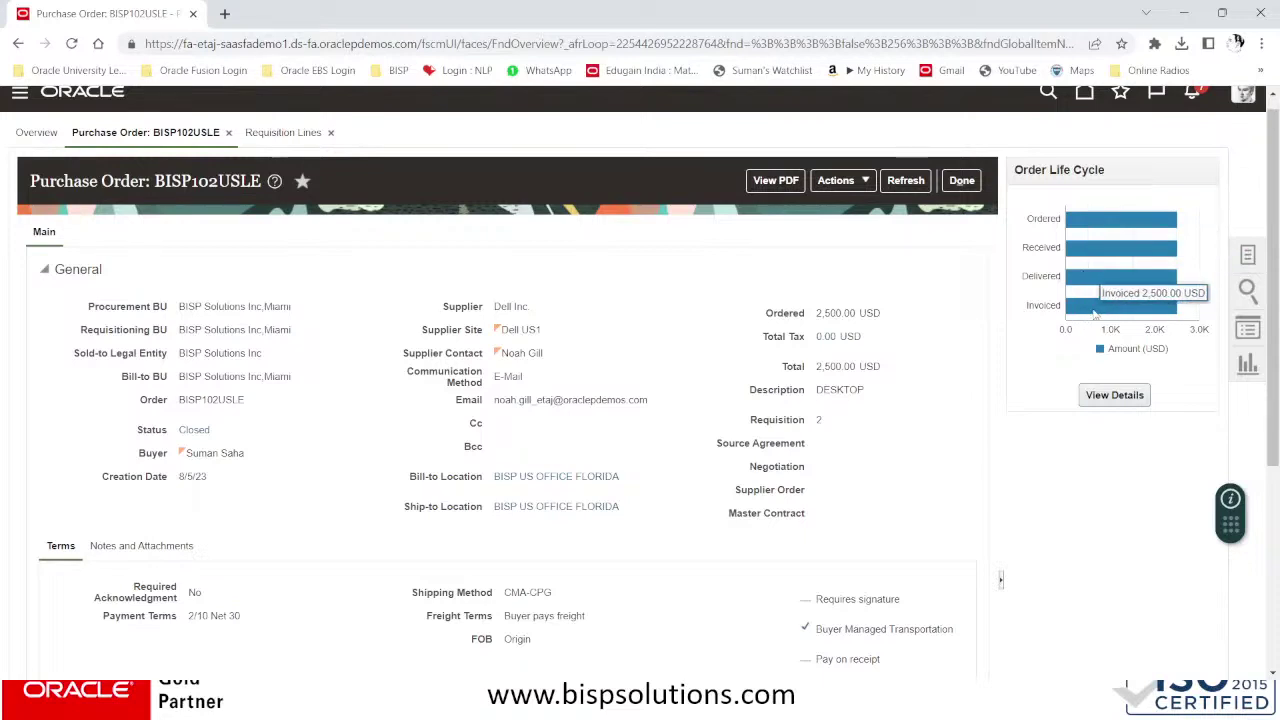
- View the order's full life cycle details, check its receipts and the invoice's matched amount, and return to the purchase order
{"action": "left_click", "coordinate": [1115, 396]}
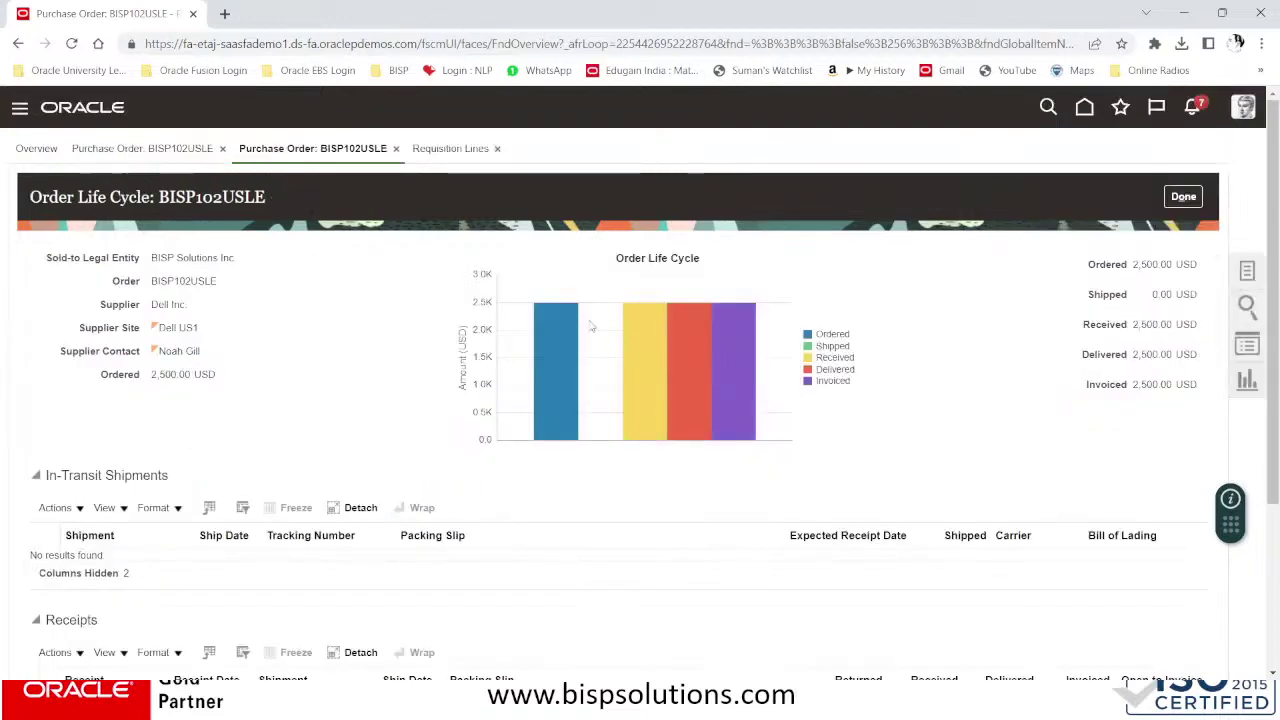
{"action": "scroll", "coordinate": [808, 380], "scroll_direction": "down", "scroll_amount": 3}
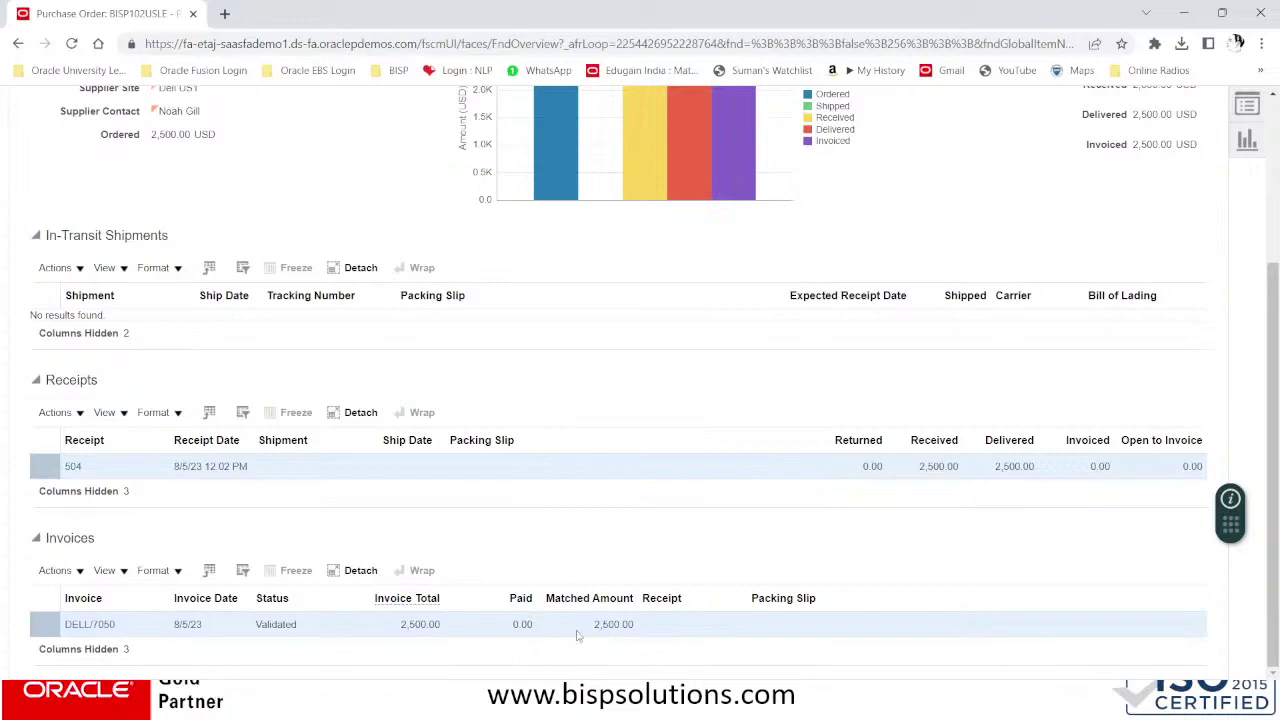
{"action": "left_click_drag", "start_coordinate": [590, 626], "coordinate": [660, 630]}
{"action": "left_click", "coordinate": [617, 622]}
{"action": "scroll", "coordinate": [485, 560], "scroll_direction": "up", "scroll_amount": 4}
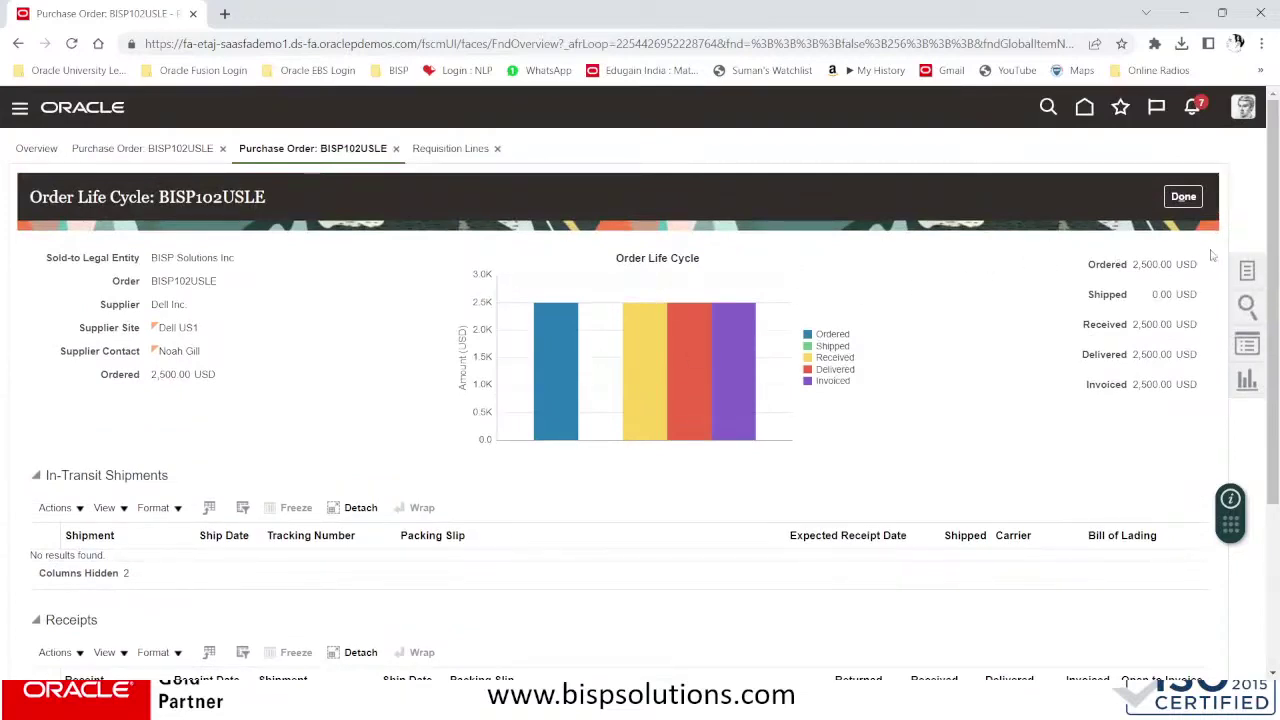
{"action": "left_click", "coordinate": [1172, 198]}
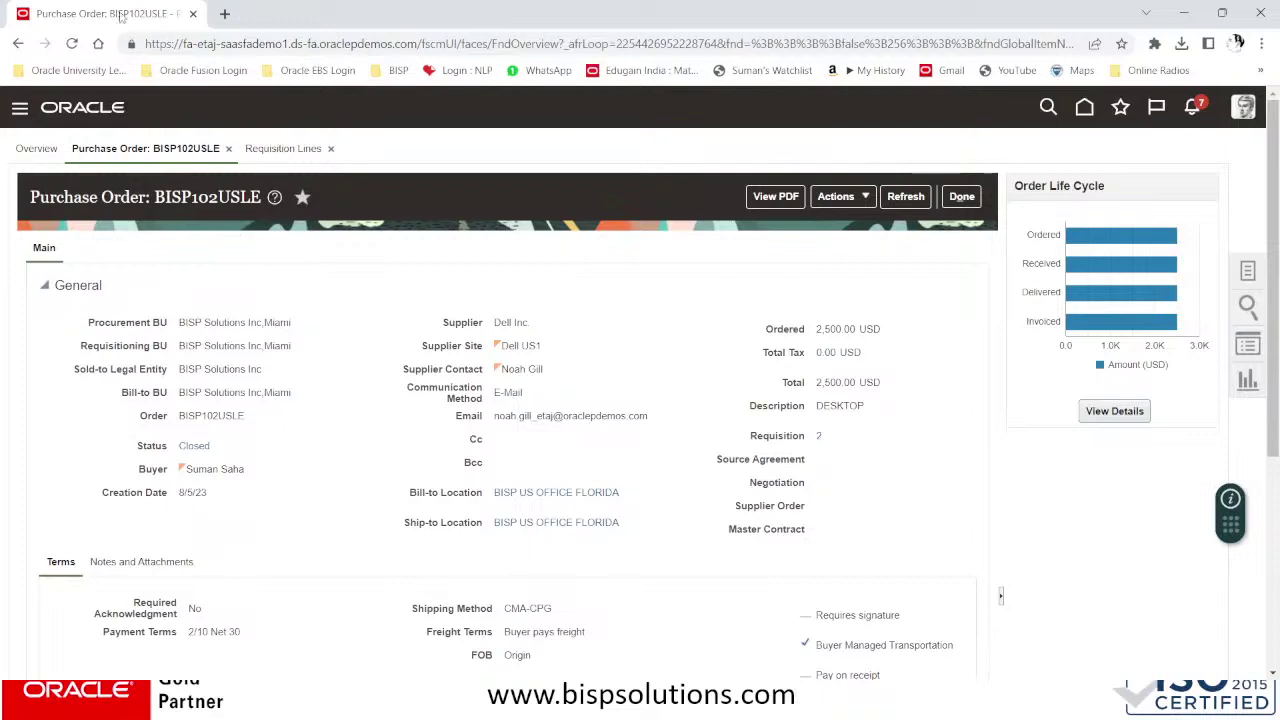
- Go to the Payables Payments work area and open Manage Payment Process Request Templates
{"action": "left_click", "coordinate": [20, 108]}
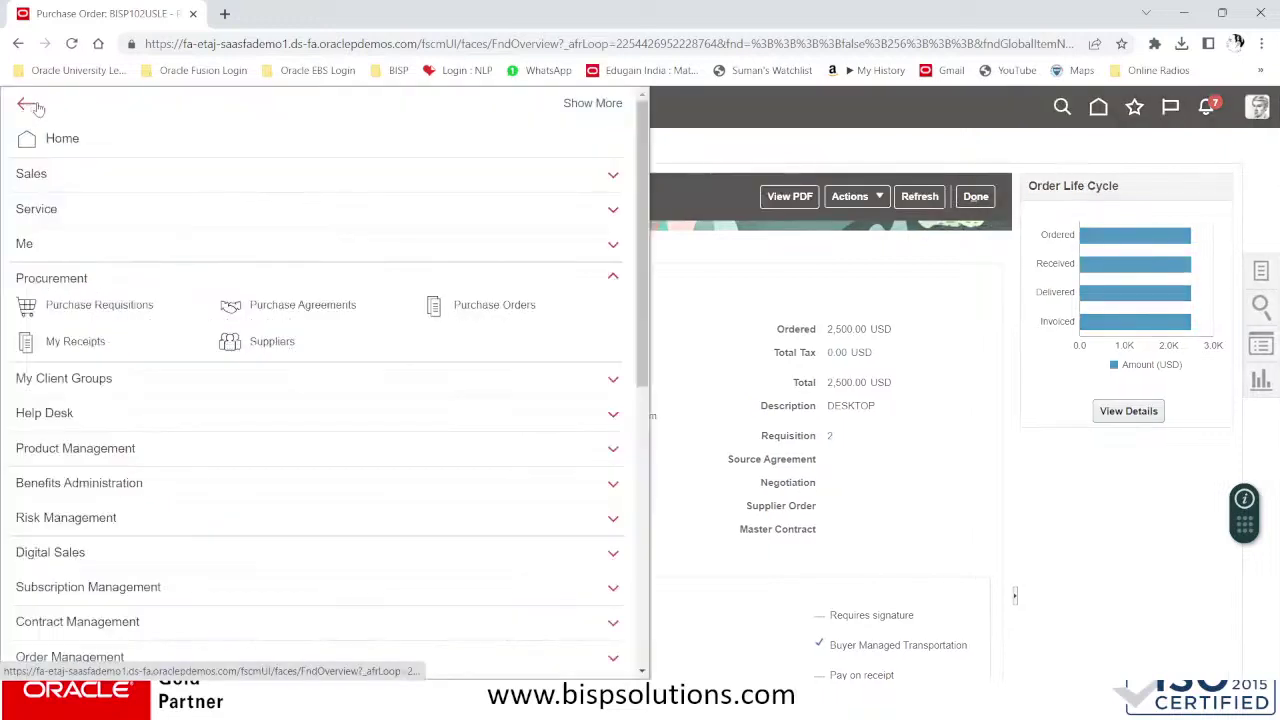
{"action": "scroll", "coordinate": [329, 423], "scroll_direction": "down", "scroll_amount": 3}
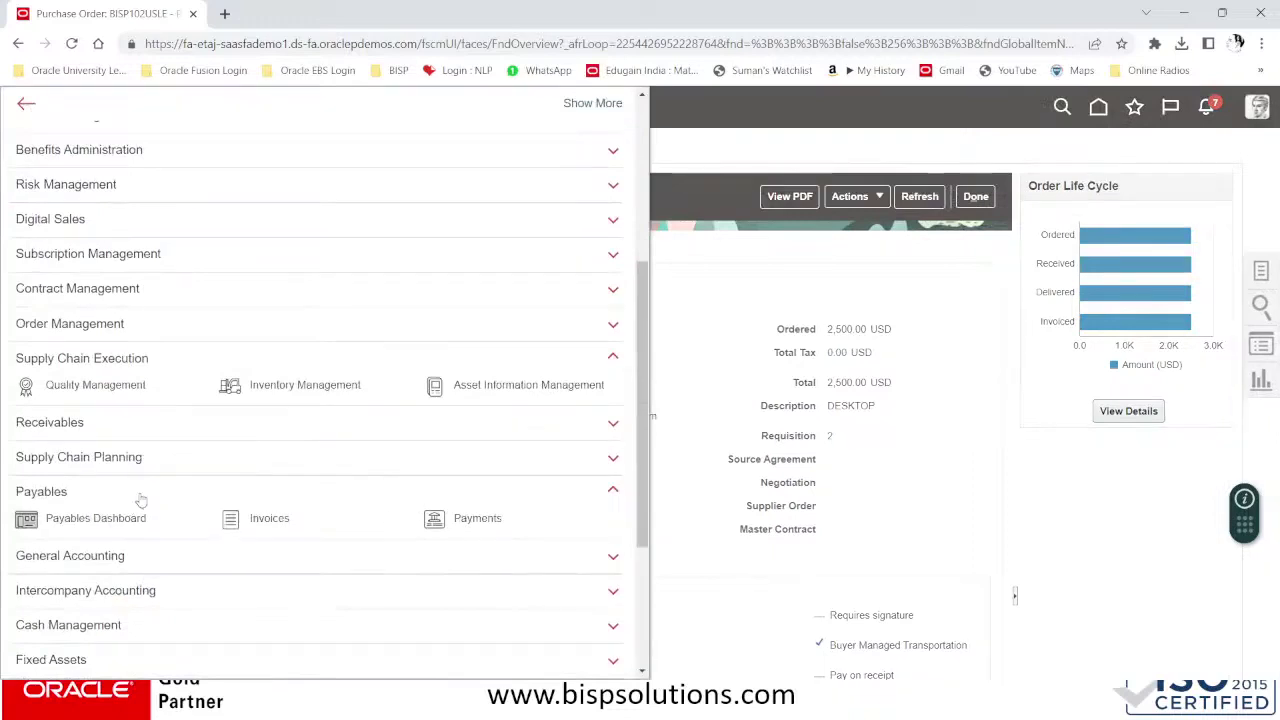
{"action": "left_click", "coordinate": [499, 526]}
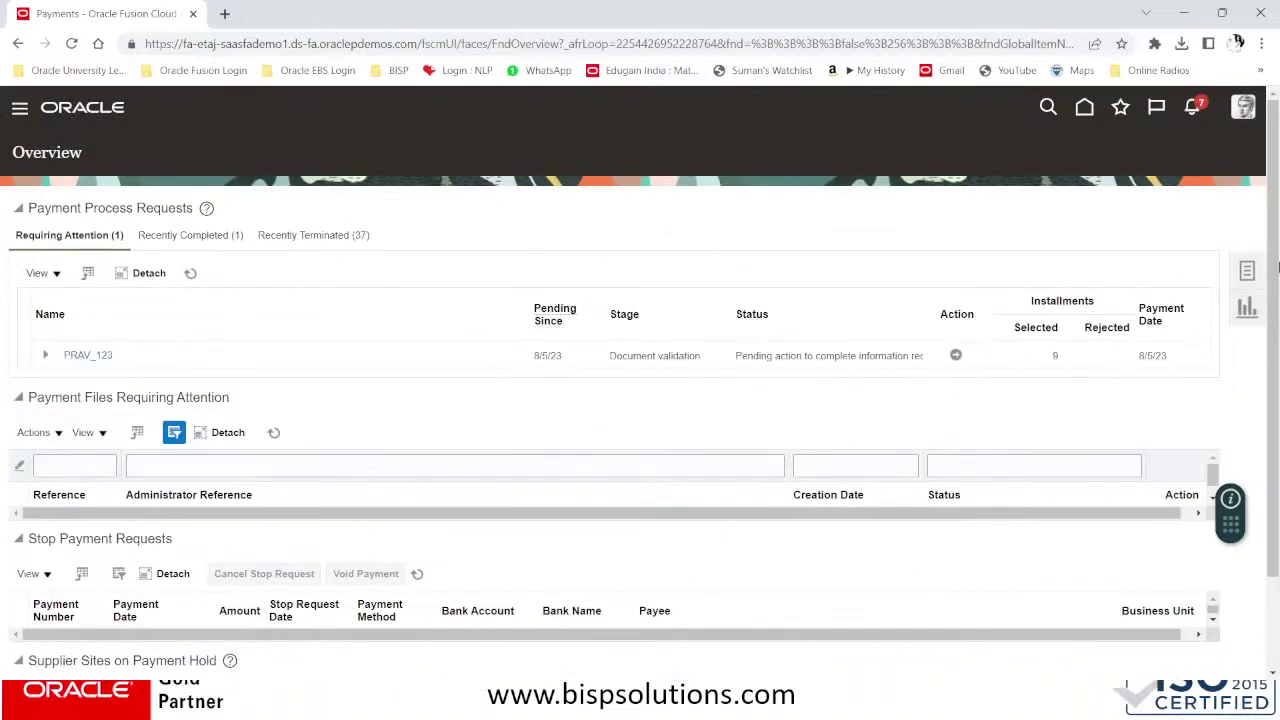
{"action": "left_click", "coordinate": [1247, 271]}
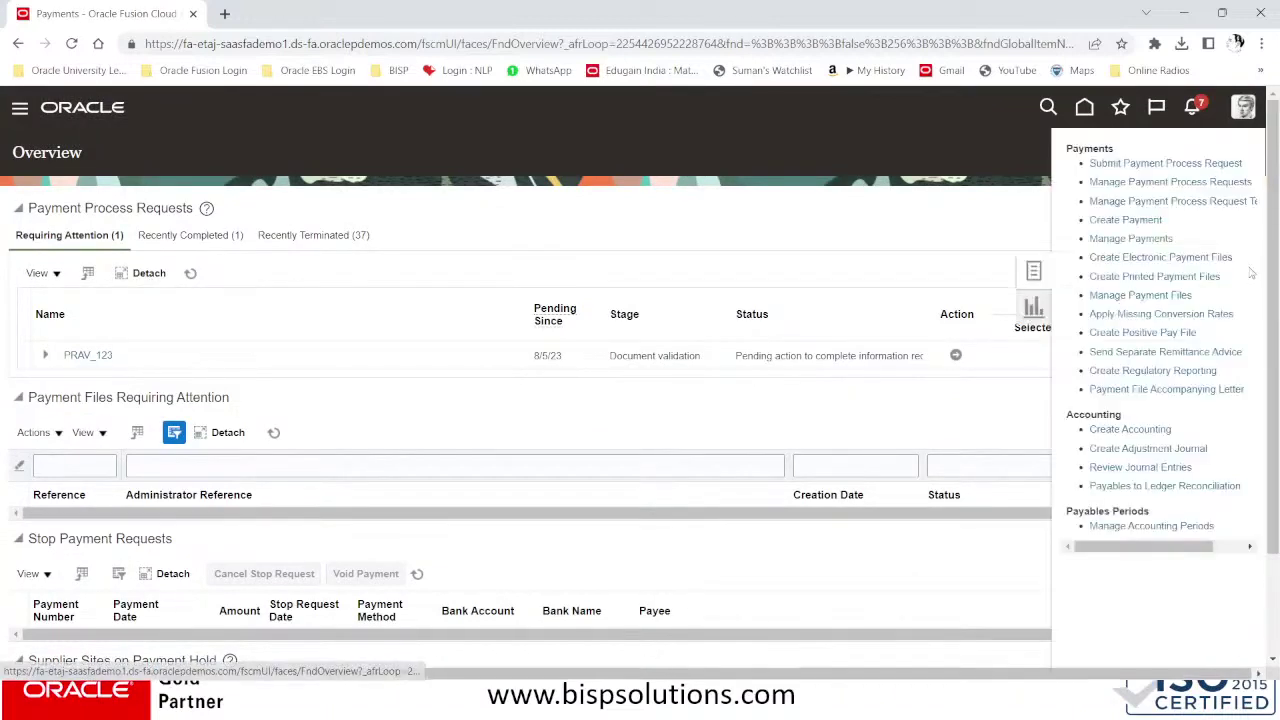
{"action": "left_click", "coordinate": [1151, 201]}
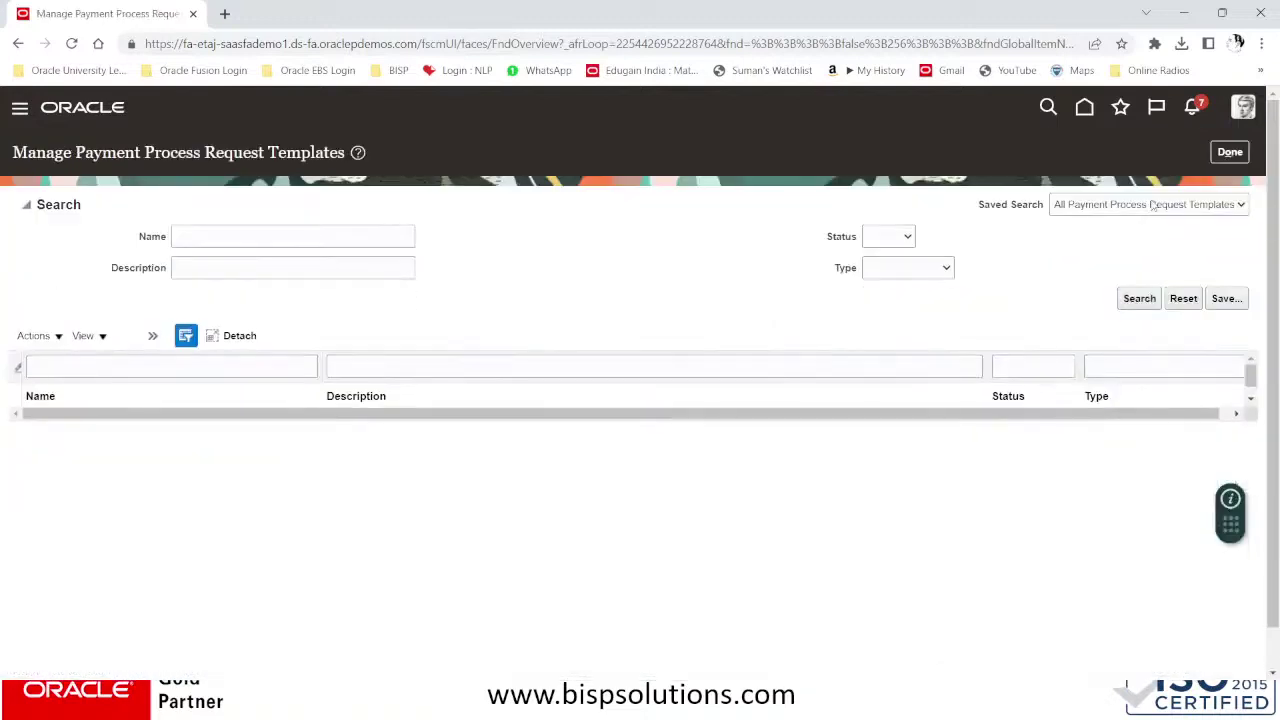
- Search the templates by the name BOA and open BOA Electronic Processing (US BISP Pay Group)
{"action": "left_click", "coordinate": [239, 236]}
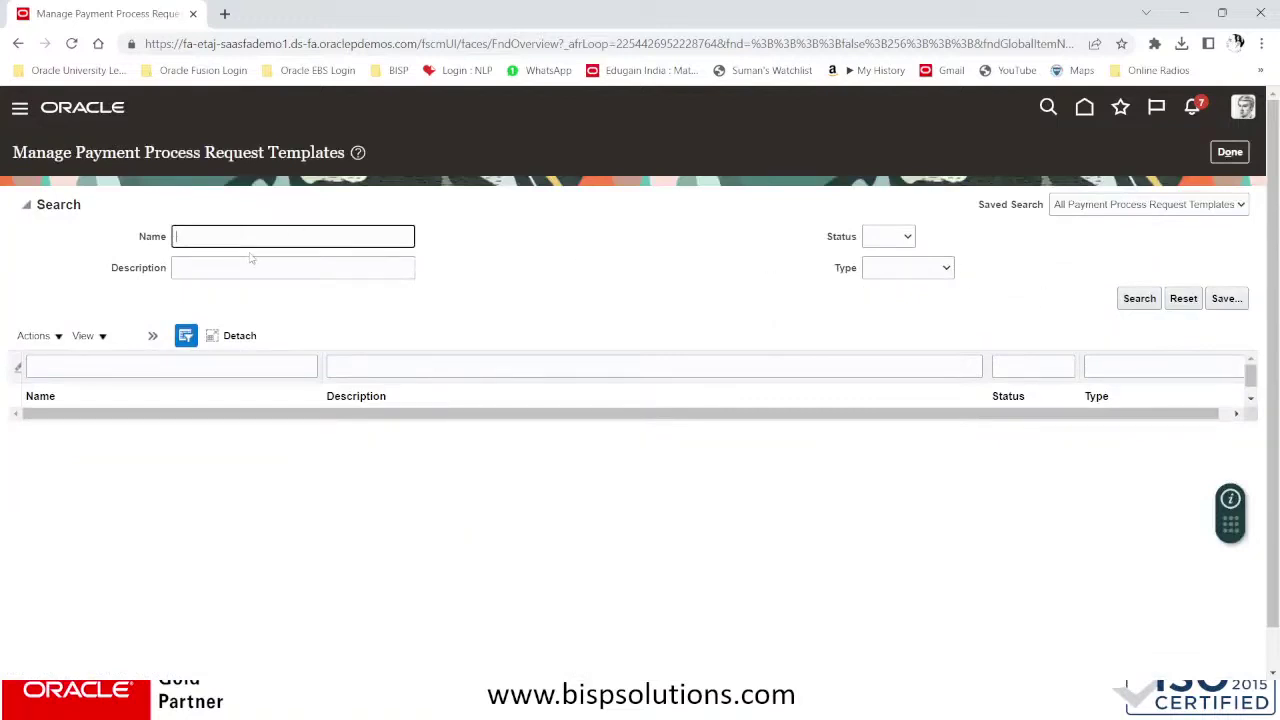
{"action": "type", "text": "BOA"}
{"action": "left_click", "coordinate": [1157, 305]}
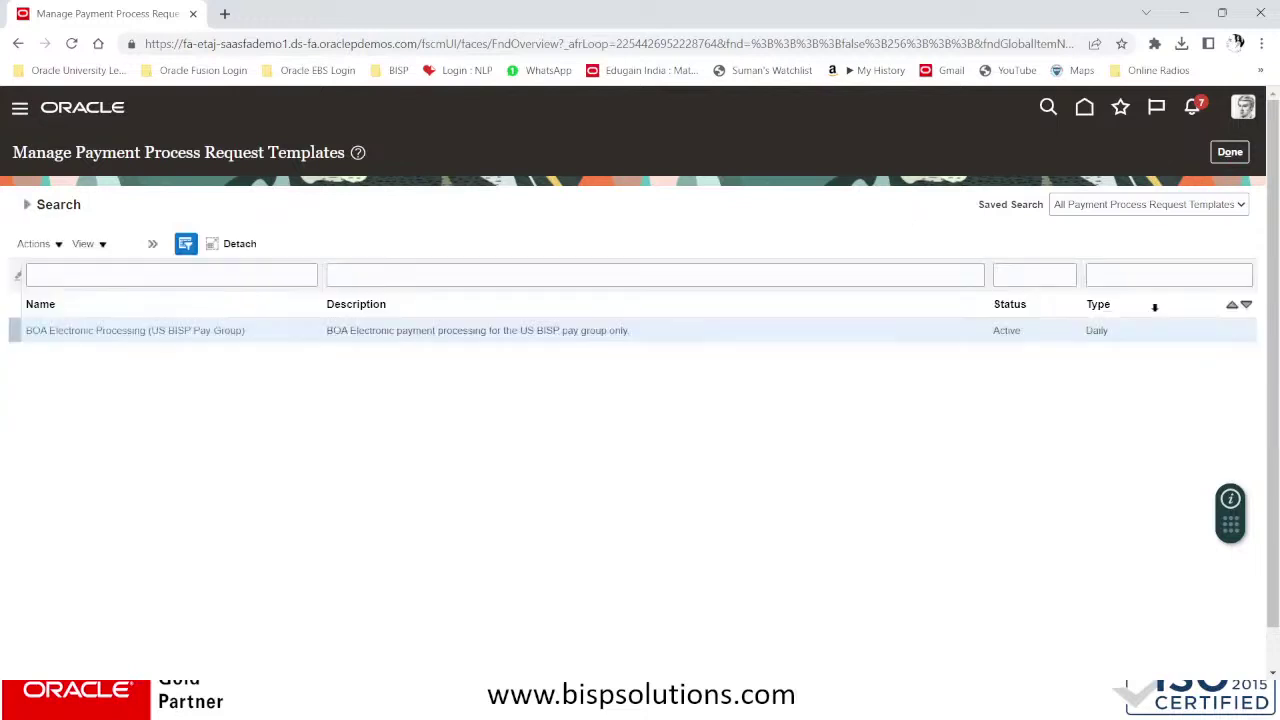
{"action": "left_click", "coordinate": [93, 331]}
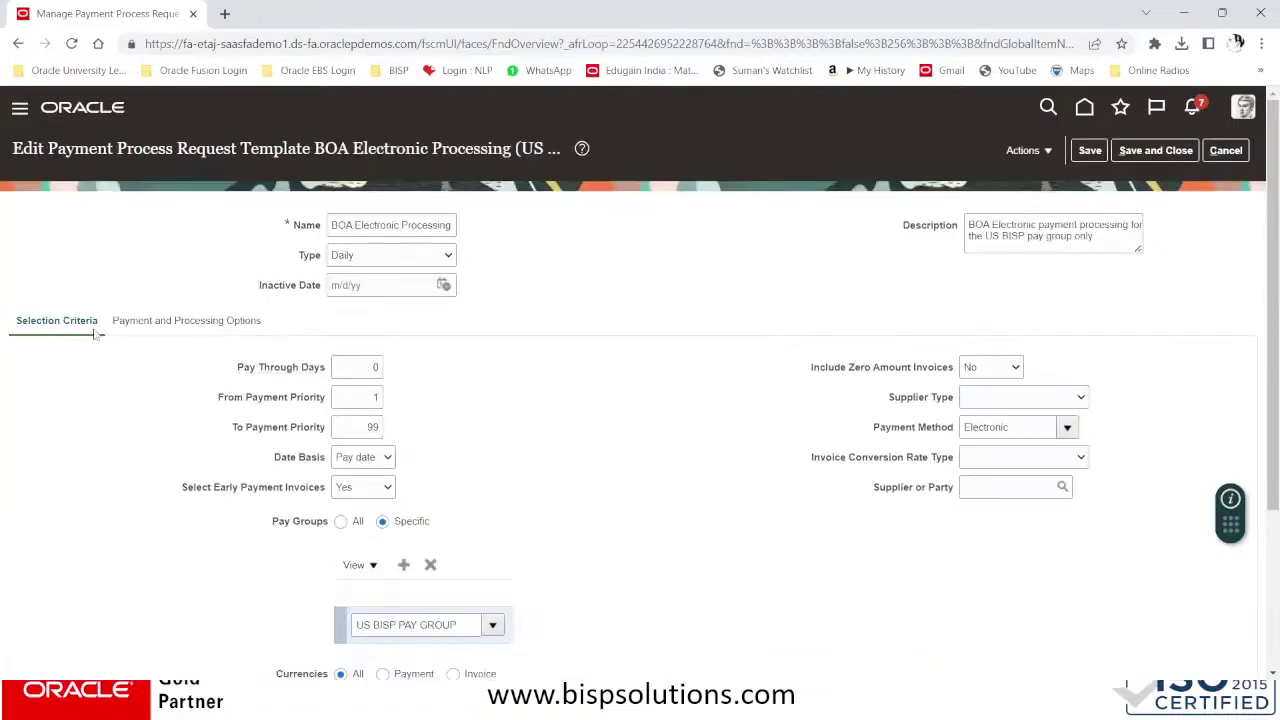
- Examine the template's selection criteria, including the early payment options, payment method, pay group and legal entity
{"action": "scroll", "coordinate": [411, 501], "scroll_direction": "down", "scroll_amount": 2}
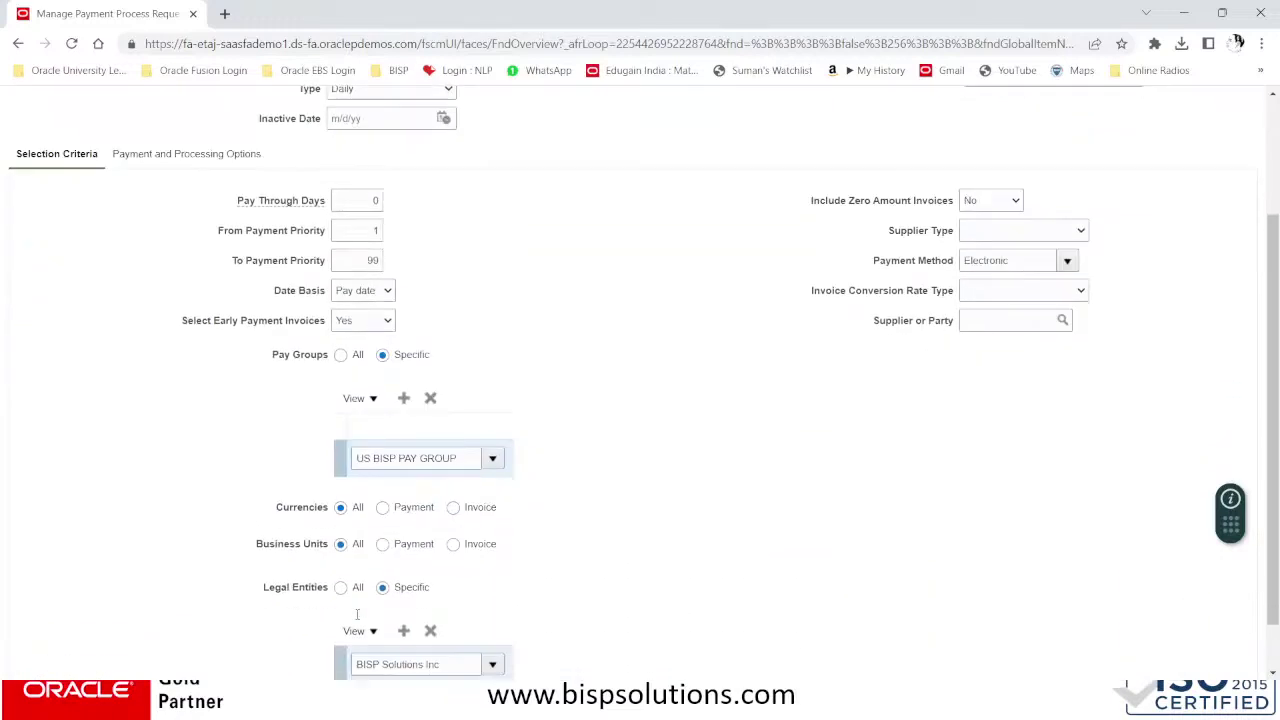
{"action": "scroll", "coordinate": [314, 424], "scroll_direction": "up", "scroll_amount": 2}
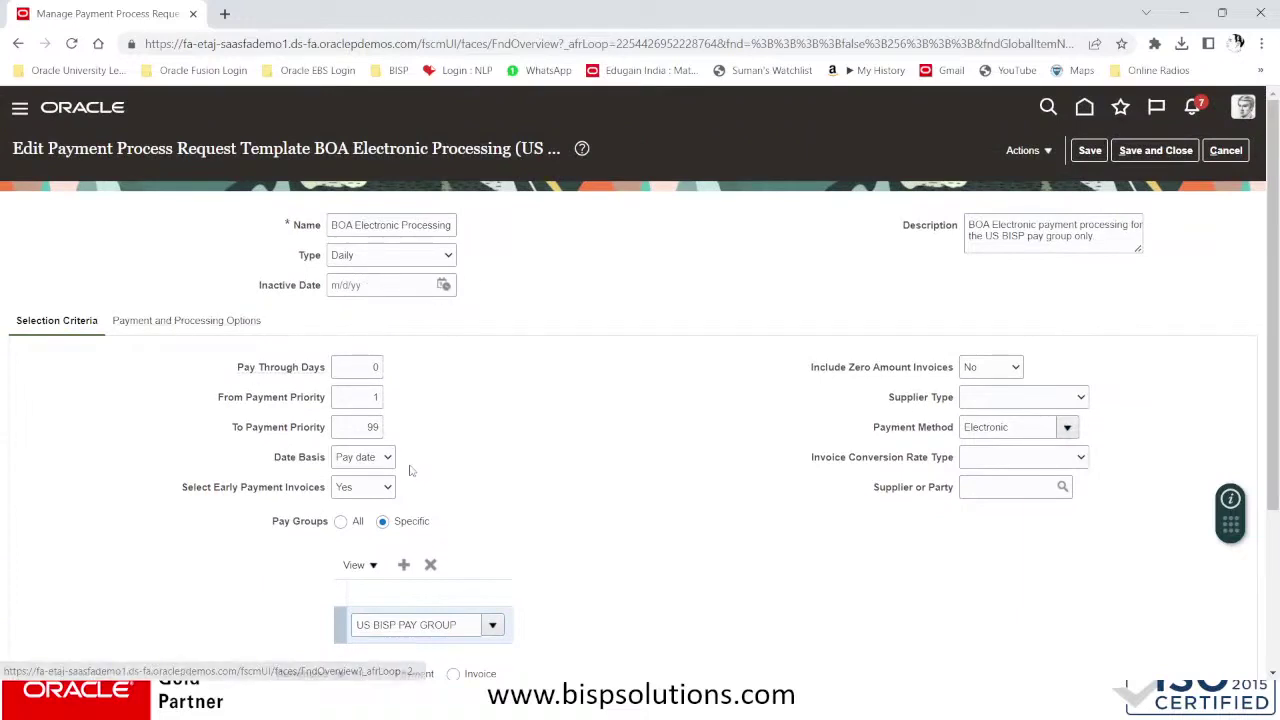
{"action": "scroll", "coordinate": [395, 458], "scroll_direction": "down", "scroll_amount": 2}
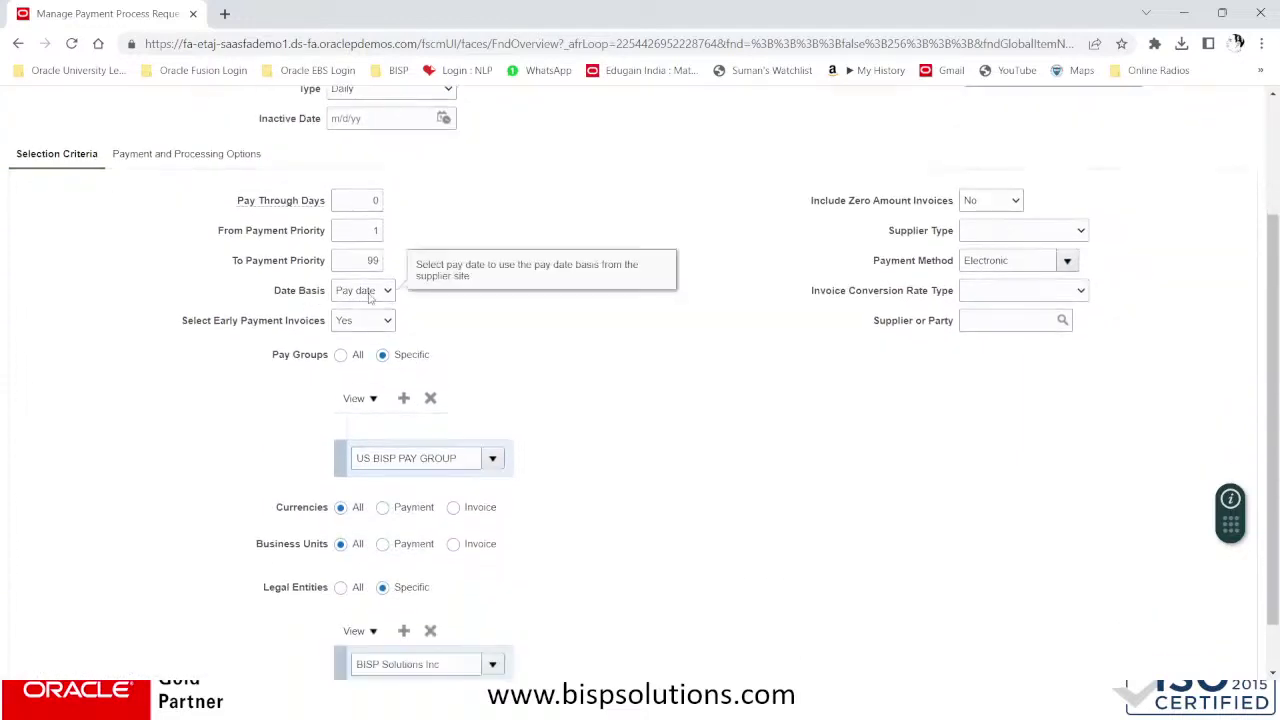
{"action": "left_click", "coordinate": [374, 325]}
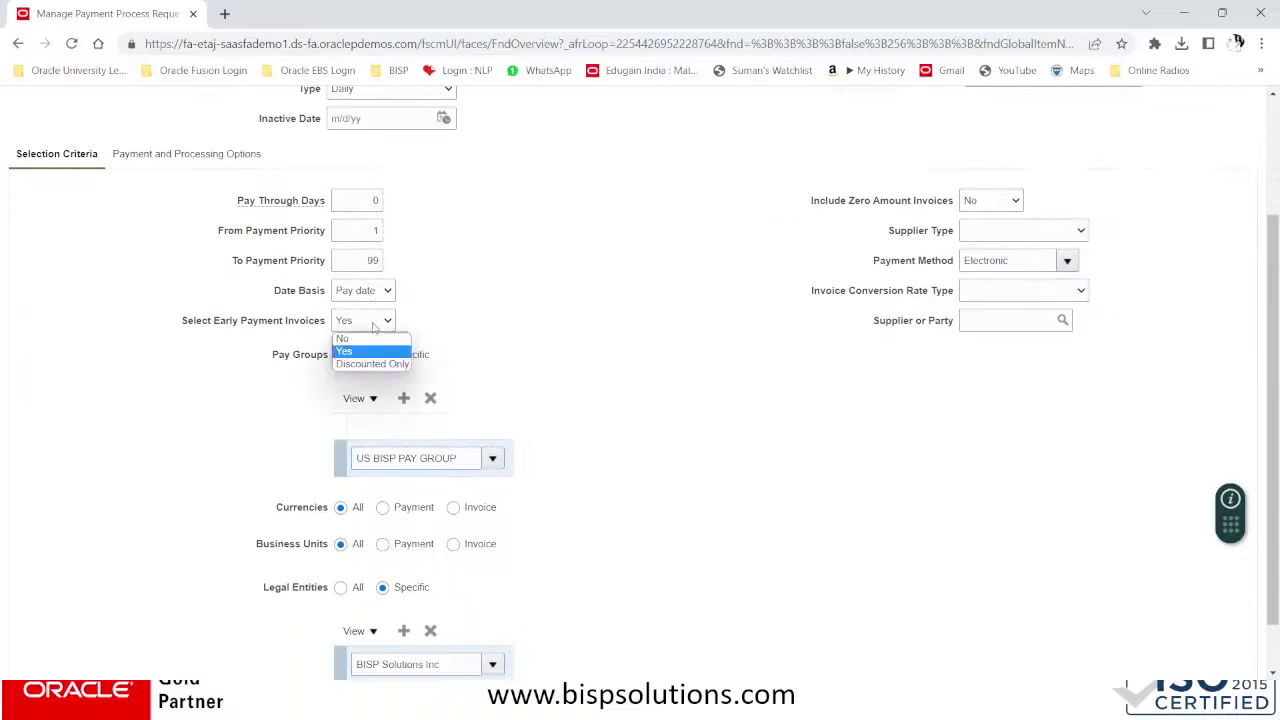
{"action": "left_click", "coordinate": [374, 326]}
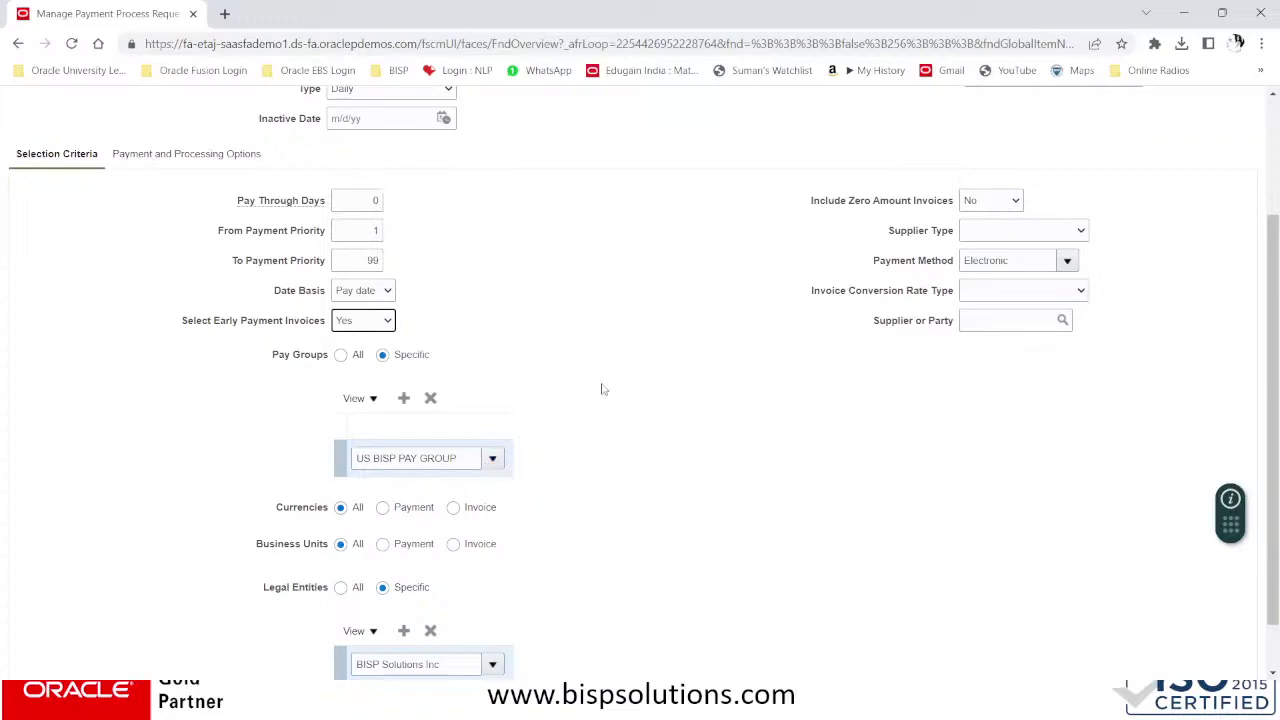
{"action": "left_click_drag", "start_coordinate": [1031, 260], "coordinate": [873, 260]}
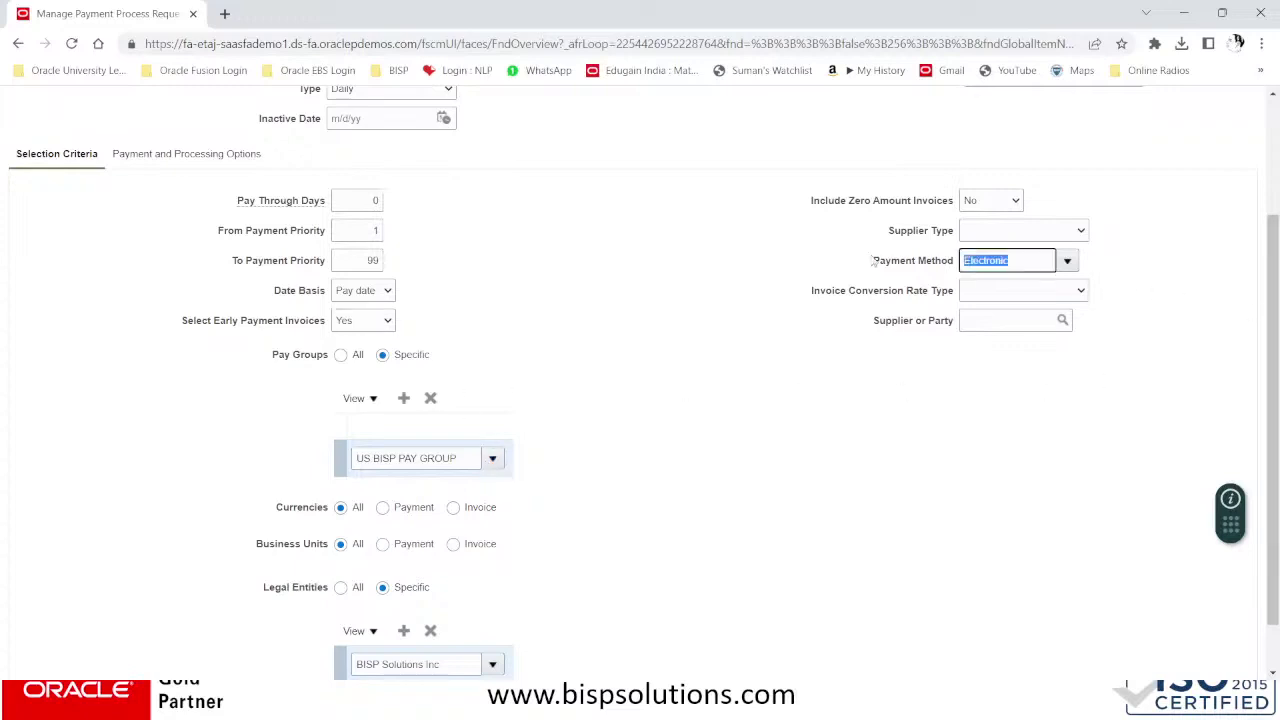
{"action": "left_click", "coordinate": [798, 313]}
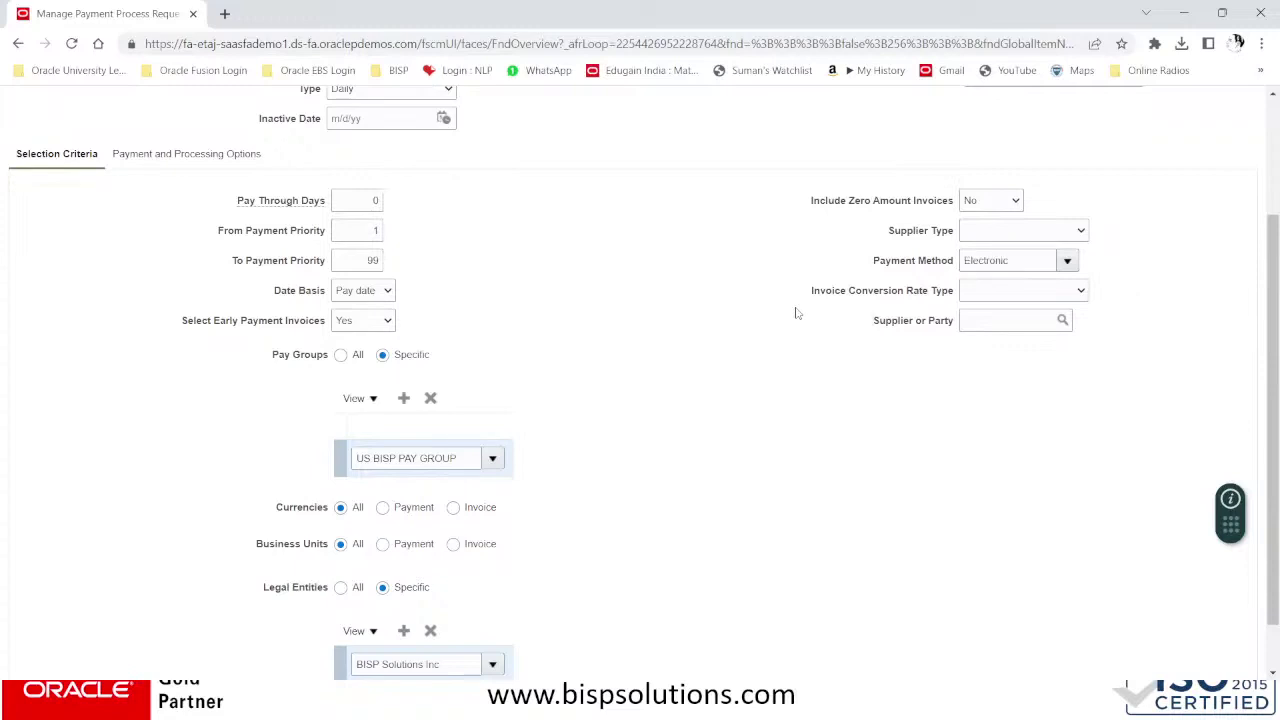
{"action": "scroll", "coordinate": [534, 523], "scroll_direction": "down", "scroll_amount": 1}
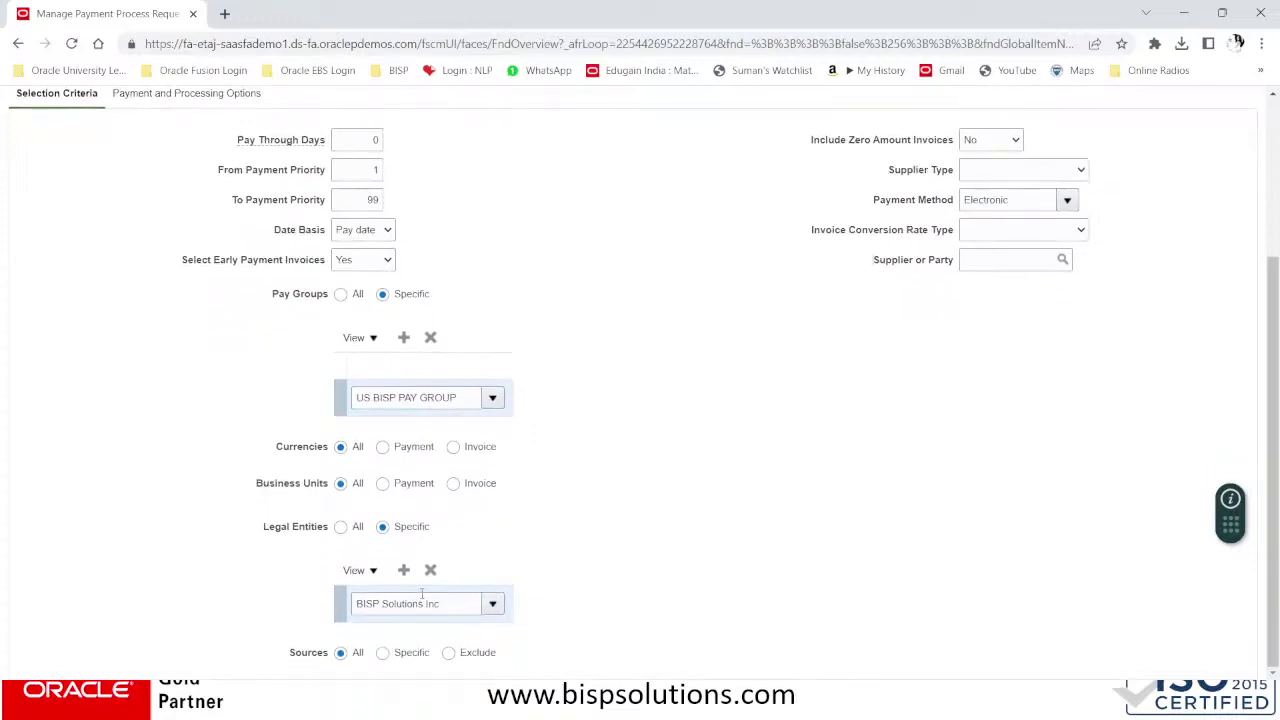
{"action": "left_click_drag", "start_coordinate": [450, 604], "coordinate": [345, 602]}
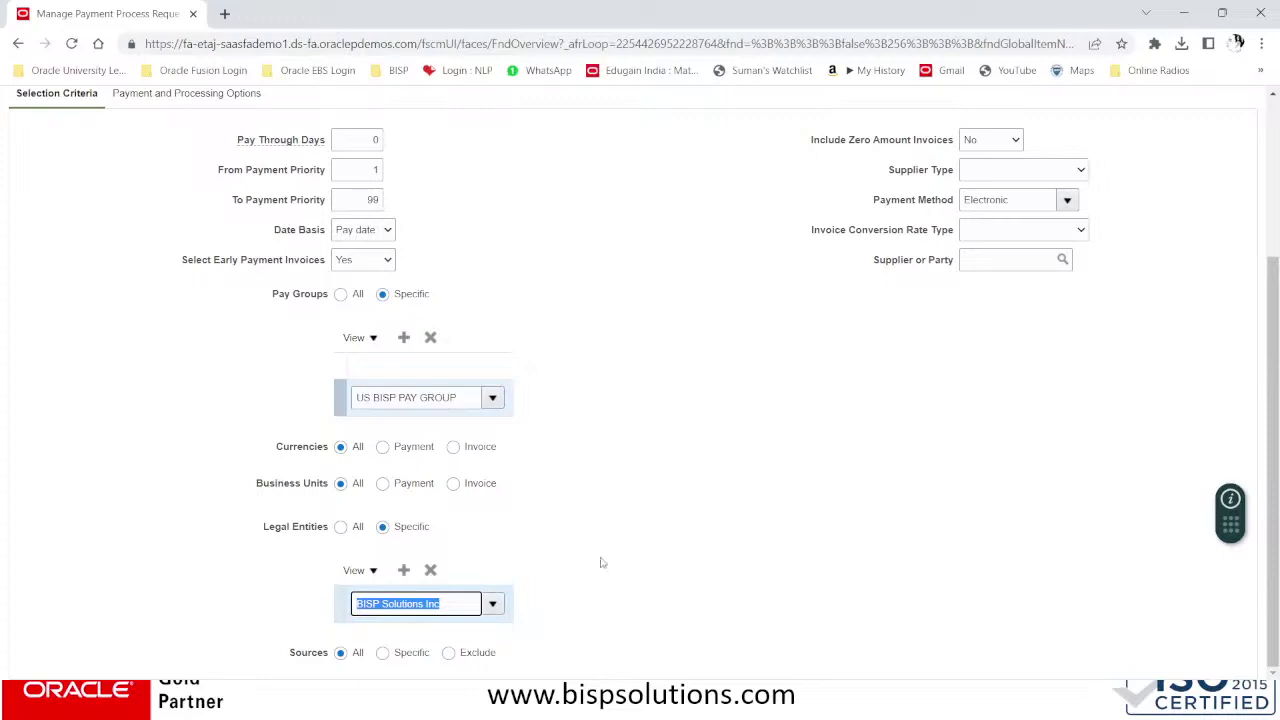
- Preview the specific source choices in a new source row, remove the row and set Sources back to All
{"action": "left_click", "coordinate": [384, 653]}
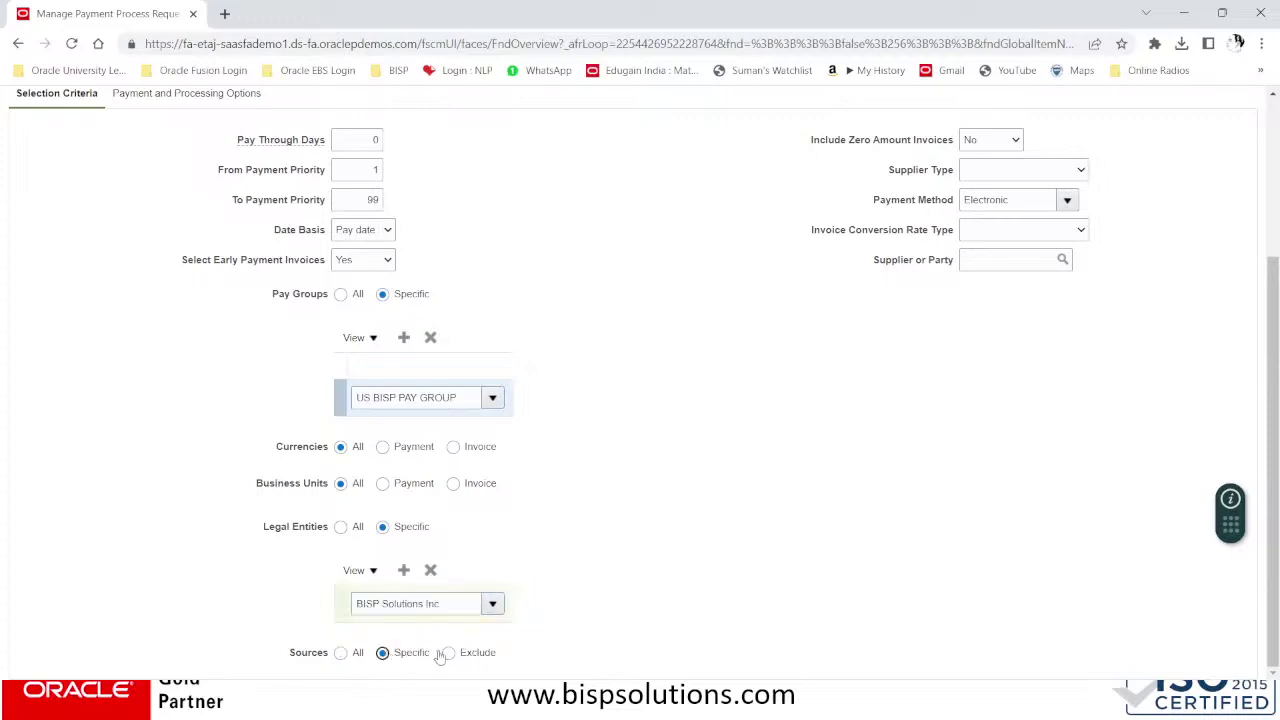
{"action": "scroll", "coordinate": [553, 641], "scroll_direction": "down", "scroll_amount": 1}
{"action": "scroll", "coordinate": [553, 641], "scroll_direction": "down", "scroll_amount": 1}
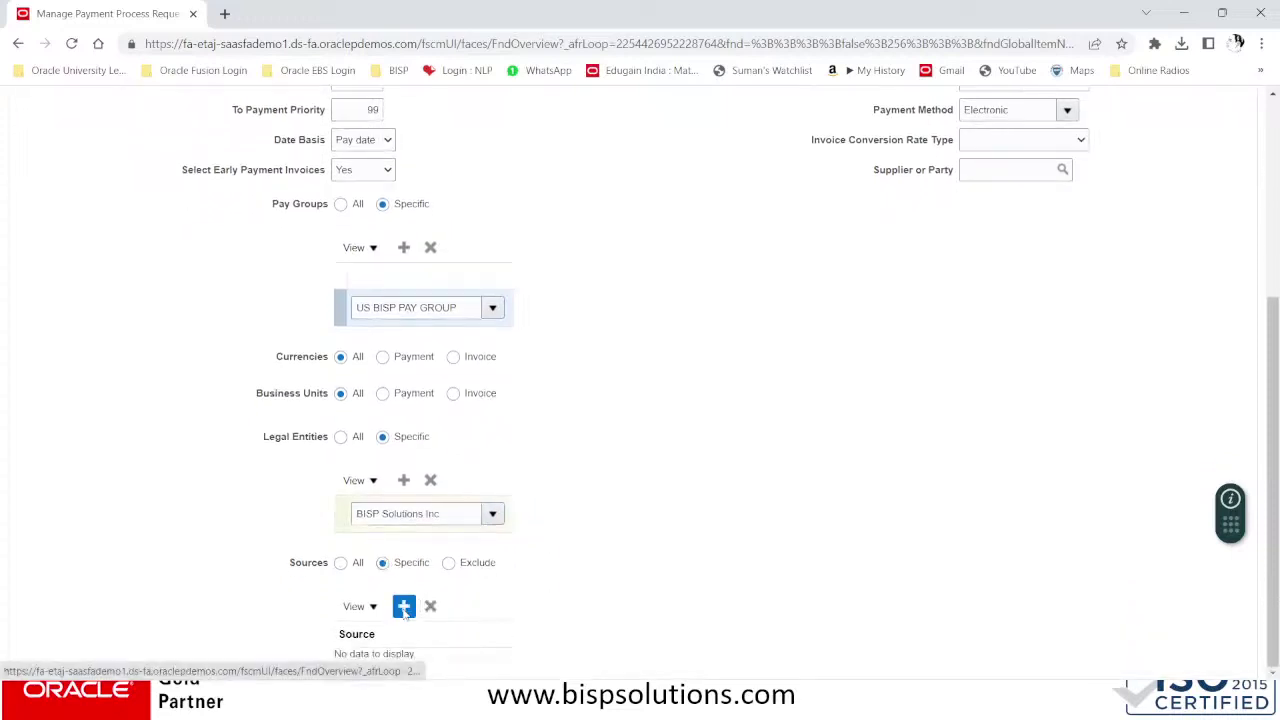
{"action": "left_click", "coordinate": [407, 607]}
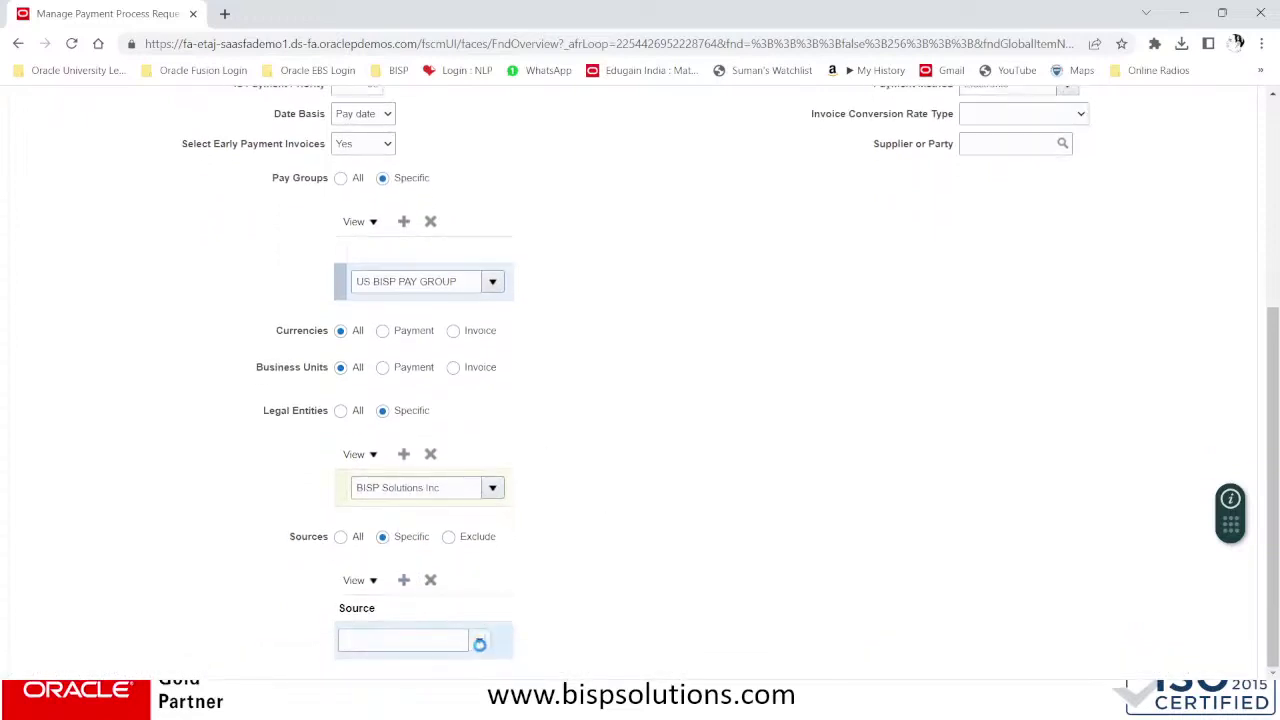
{"action": "left_click", "coordinate": [481, 649]}
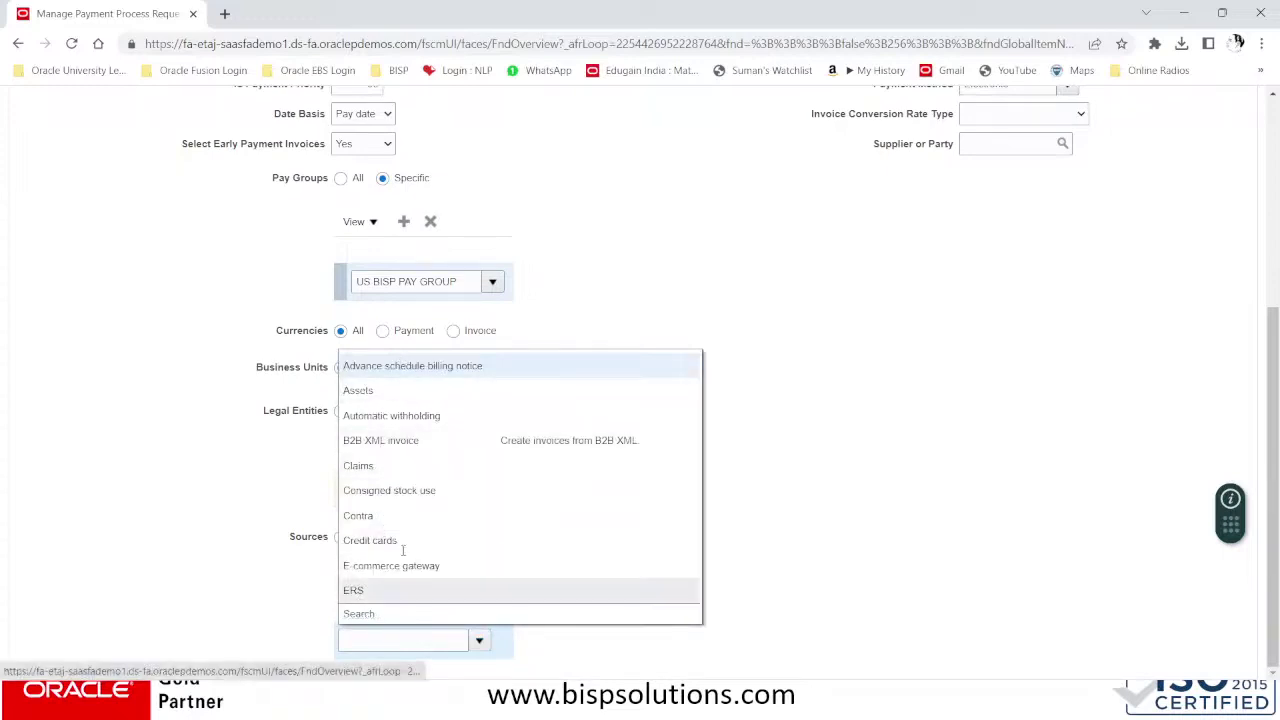
{"action": "left_click", "coordinate": [821, 443]}
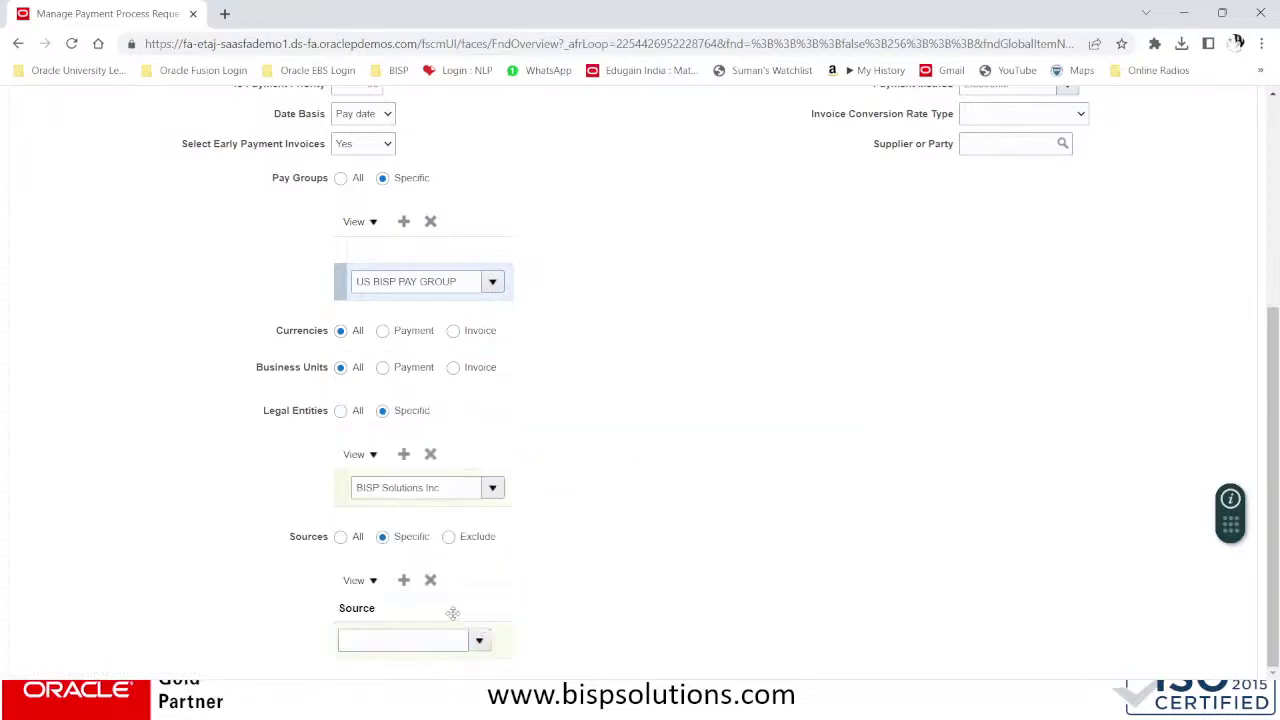
{"action": "left_click", "coordinate": [432, 581]}
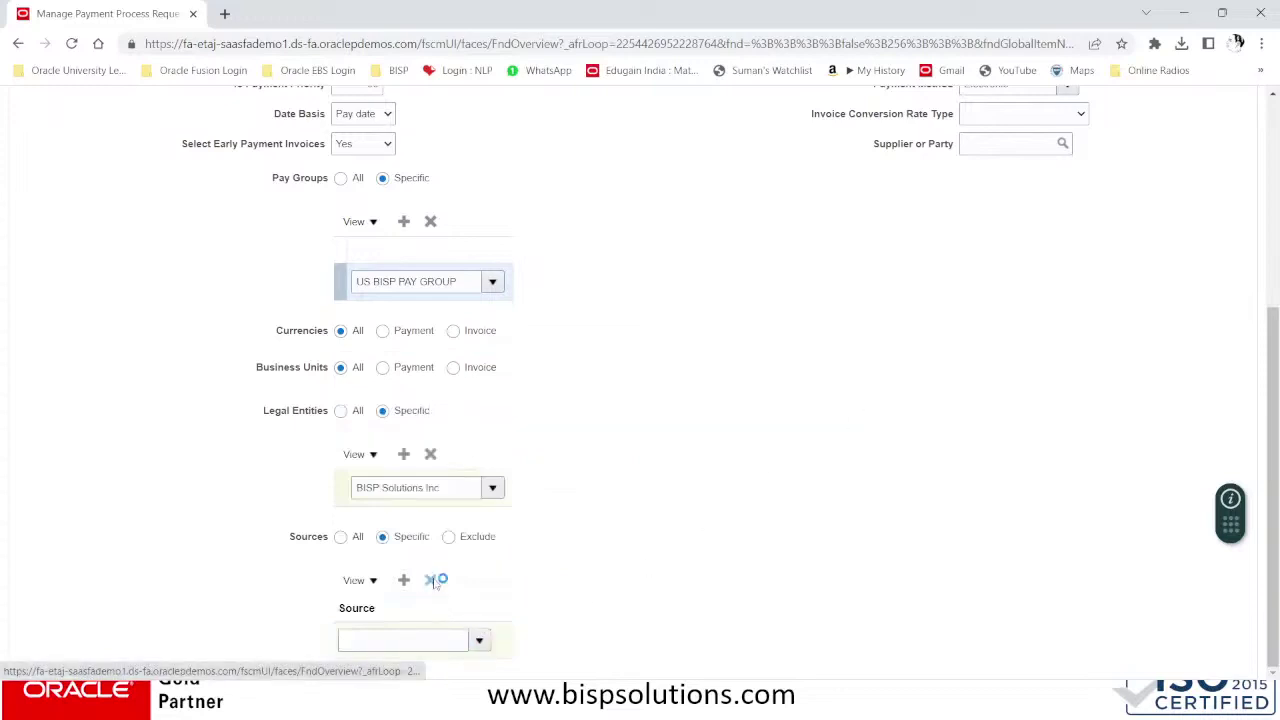
{"action": "left_click", "coordinate": [343, 565]}
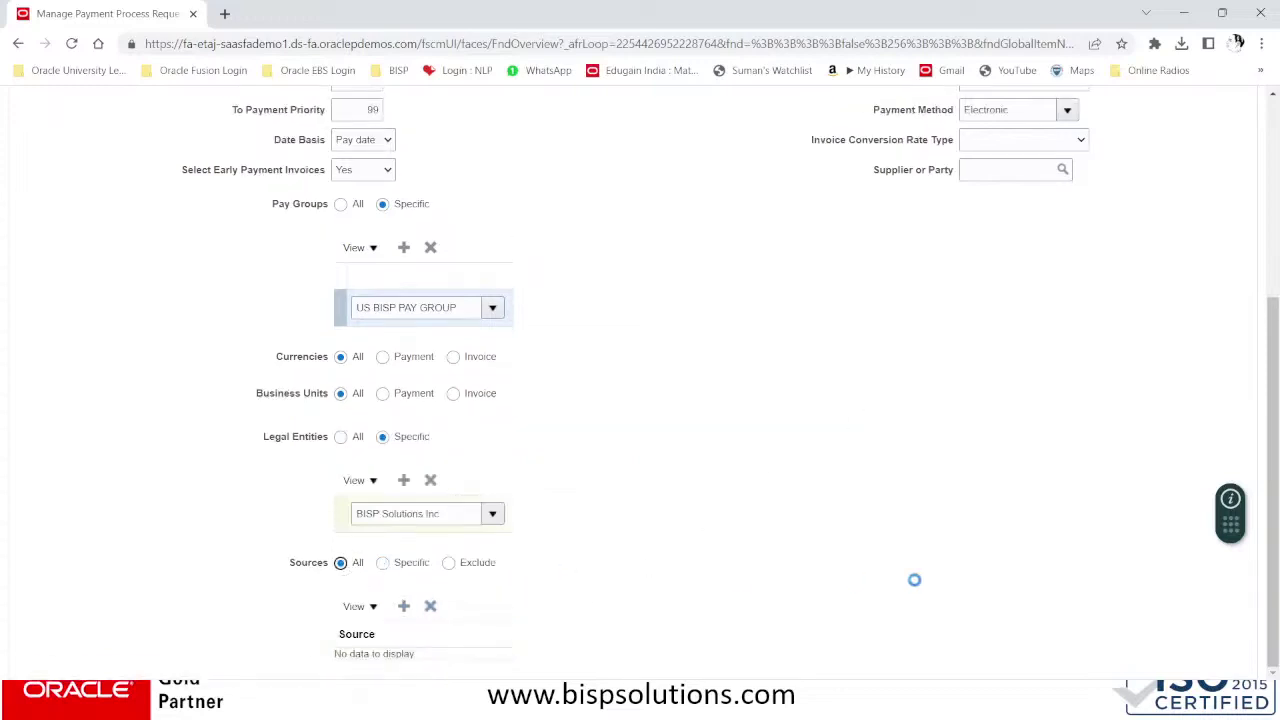
- Examine the template's payment and processing options, including the payment process profile, conversion rate type and review settings
{"action": "scroll", "coordinate": [739, 520], "scroll_direction": "up", "scroll_amount": 2}
{"action": "scroll", "coordinate": [741, 521], "scroll_direction": "up", "scroll_amount": 2}
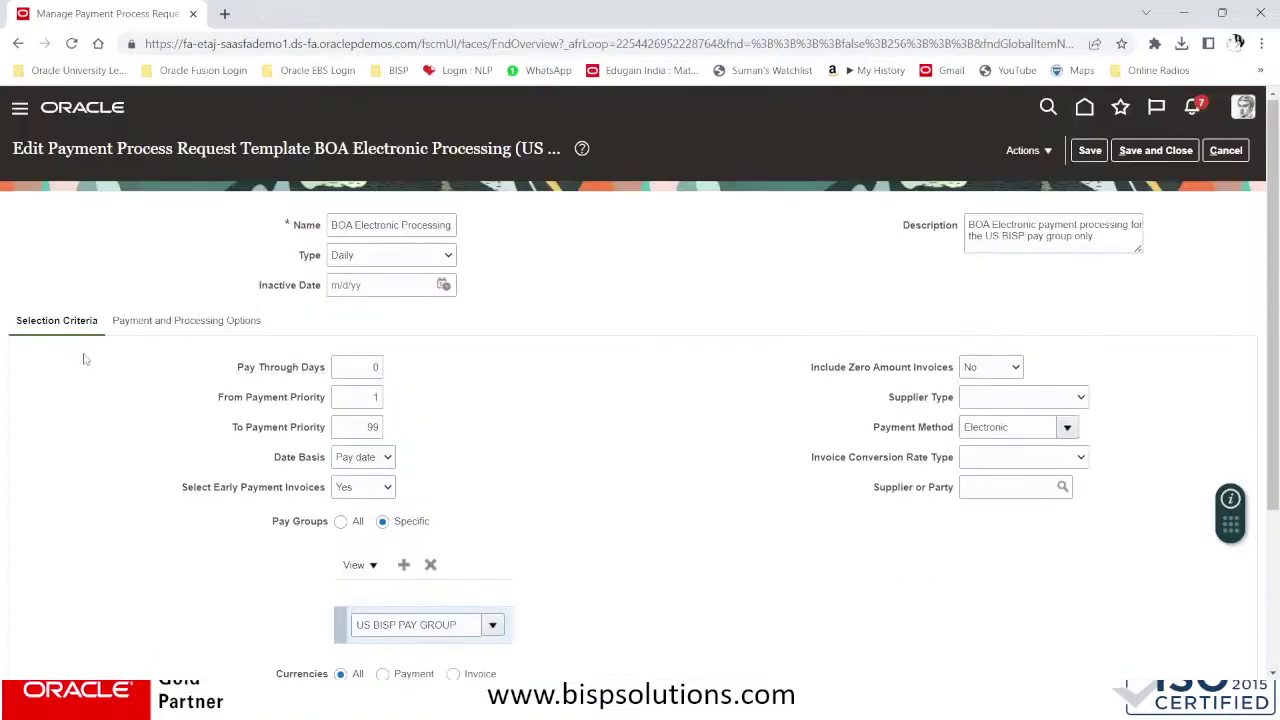
{"action": "left_click", "coordinate": [191, 324]}
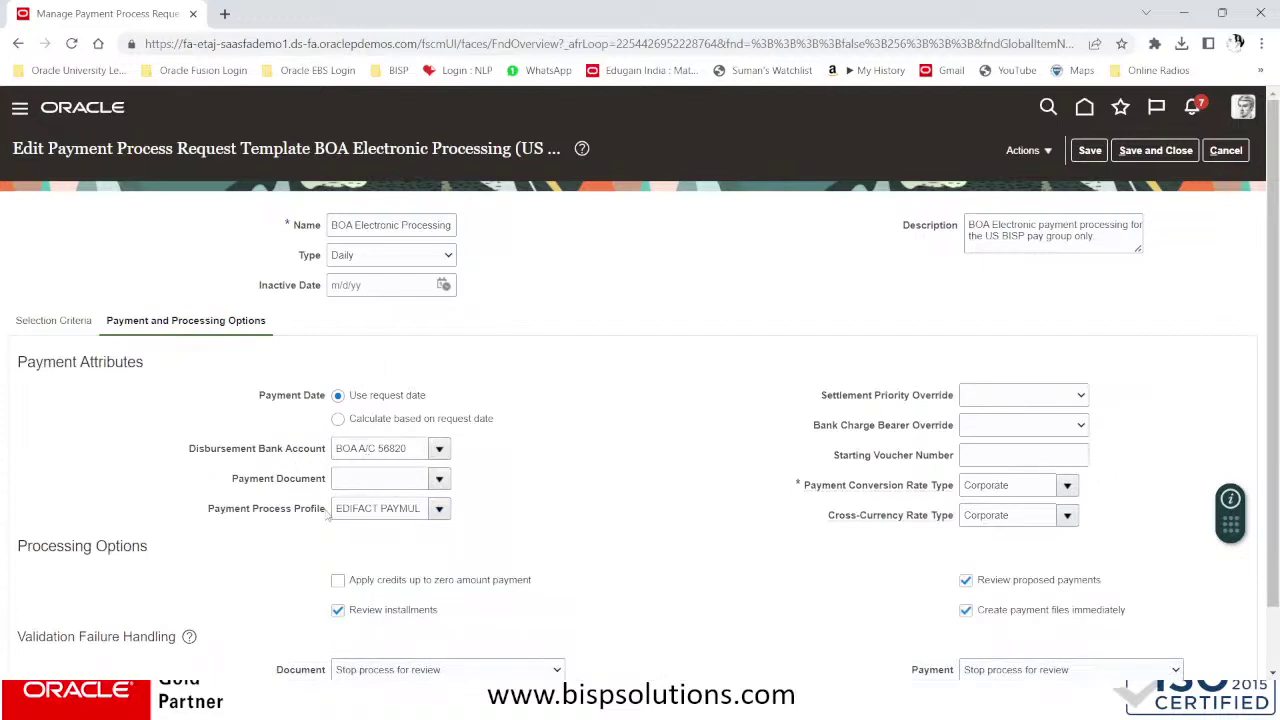
{"action": "left_click_drag", "start_coordinate": [338, 510], "coordinate": [437, 512]}
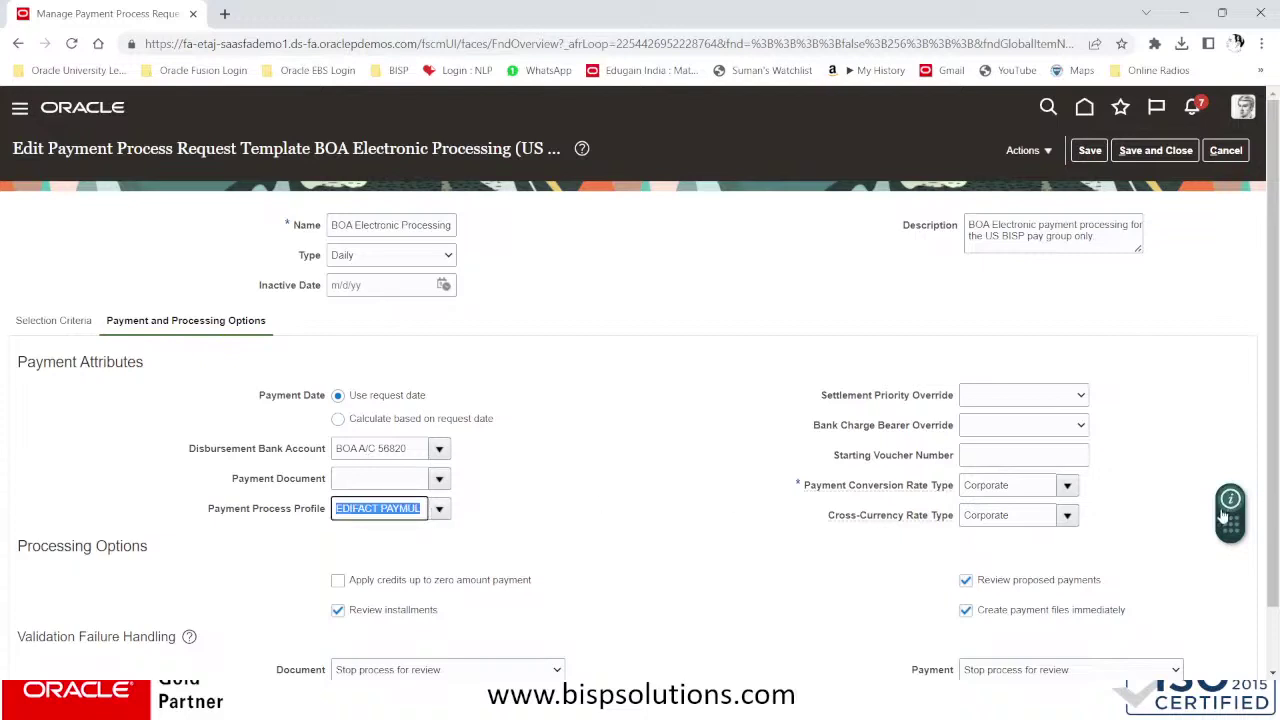
{"action": "double_click", "coordinate": [1043, 484]}
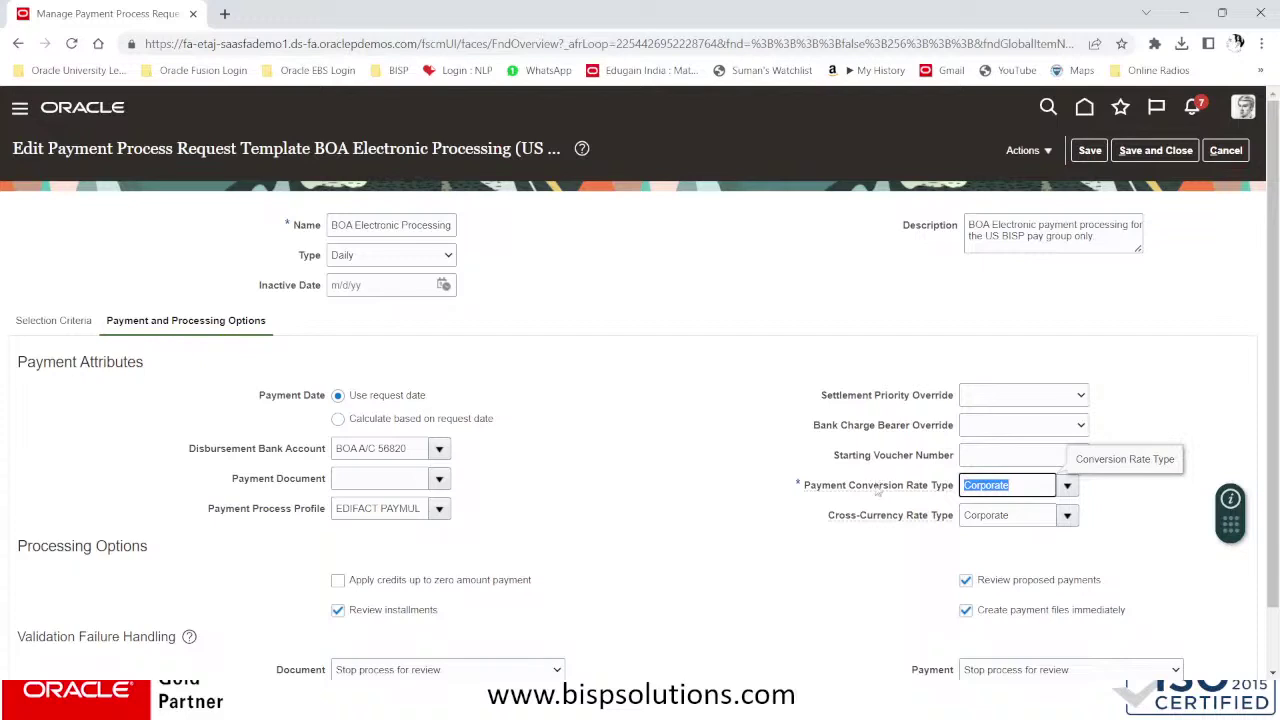
{"action": "scroll", "coordinate": [877, 480], "scroll_direction": "down", "scroll_amount": 1}
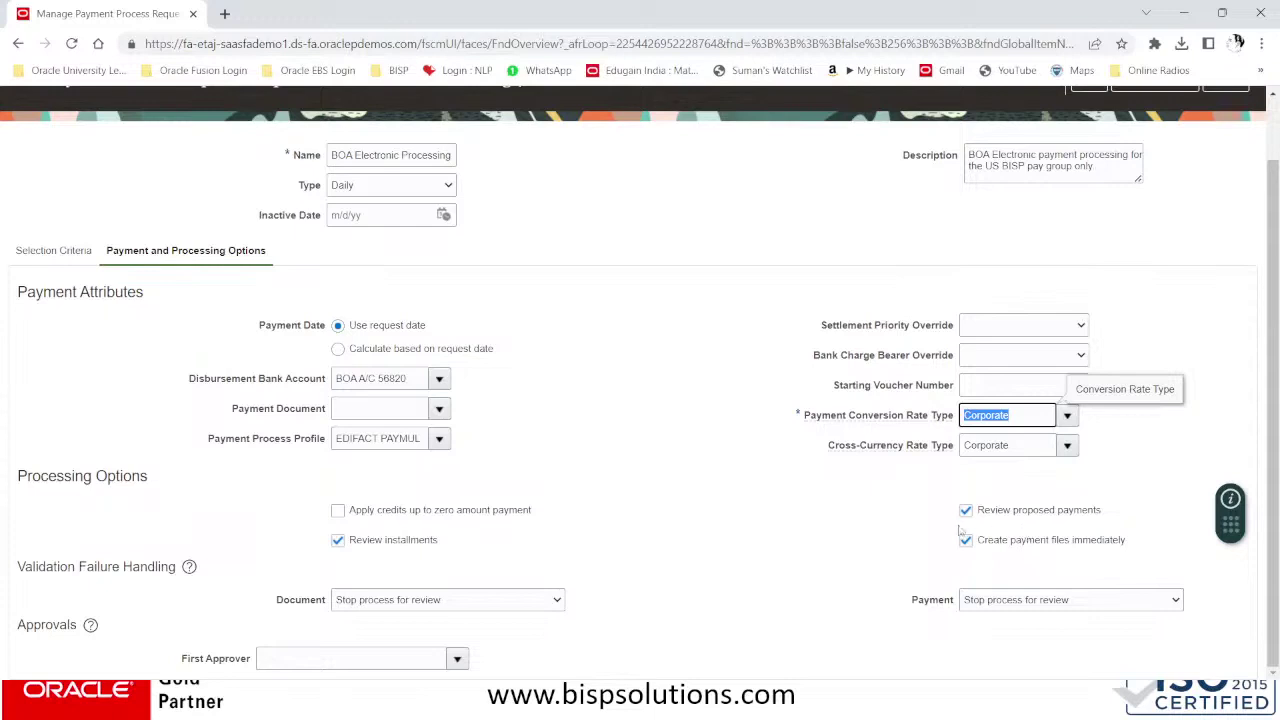
{"action": "scroll", "coordinate": [930, 547], "scroll_direction": "up", "scroll_amount": 2}
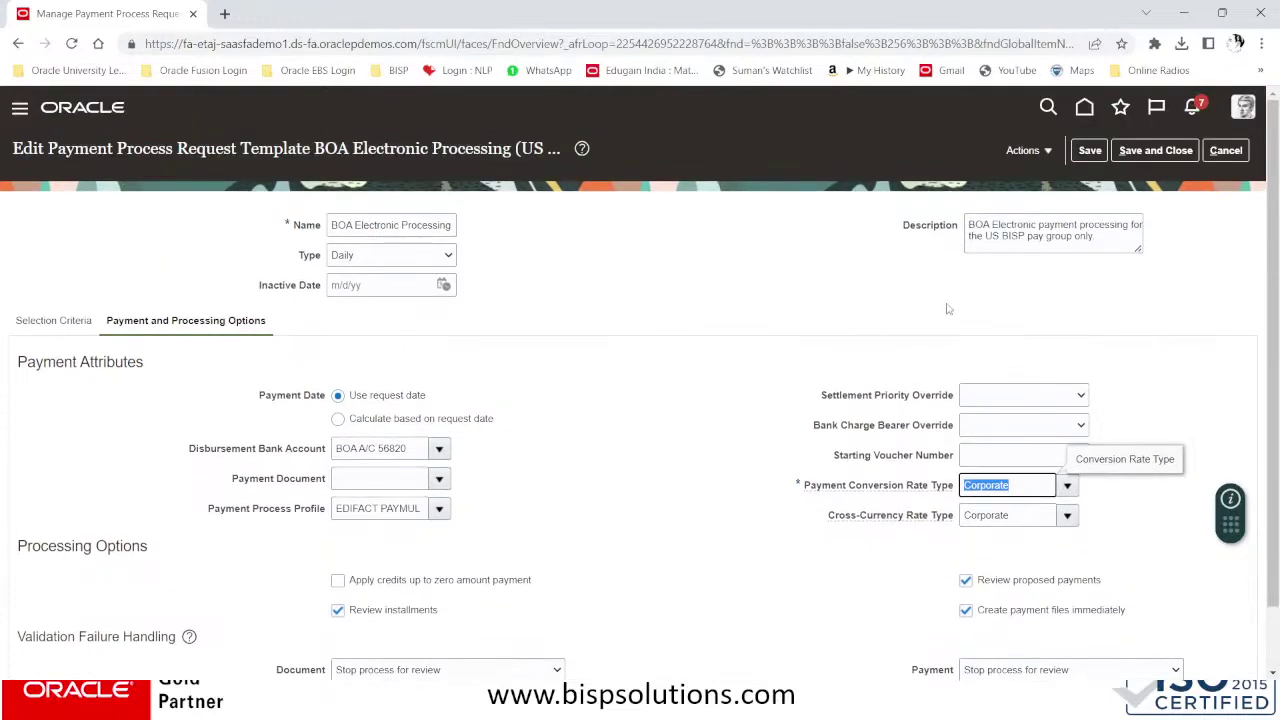
- Save and close the BOA template and return to the Payments overview
{"action": "left_click", "coordinate": [1145, 152]}
{"action": "left_click", "coordinate": [1145, 152]}
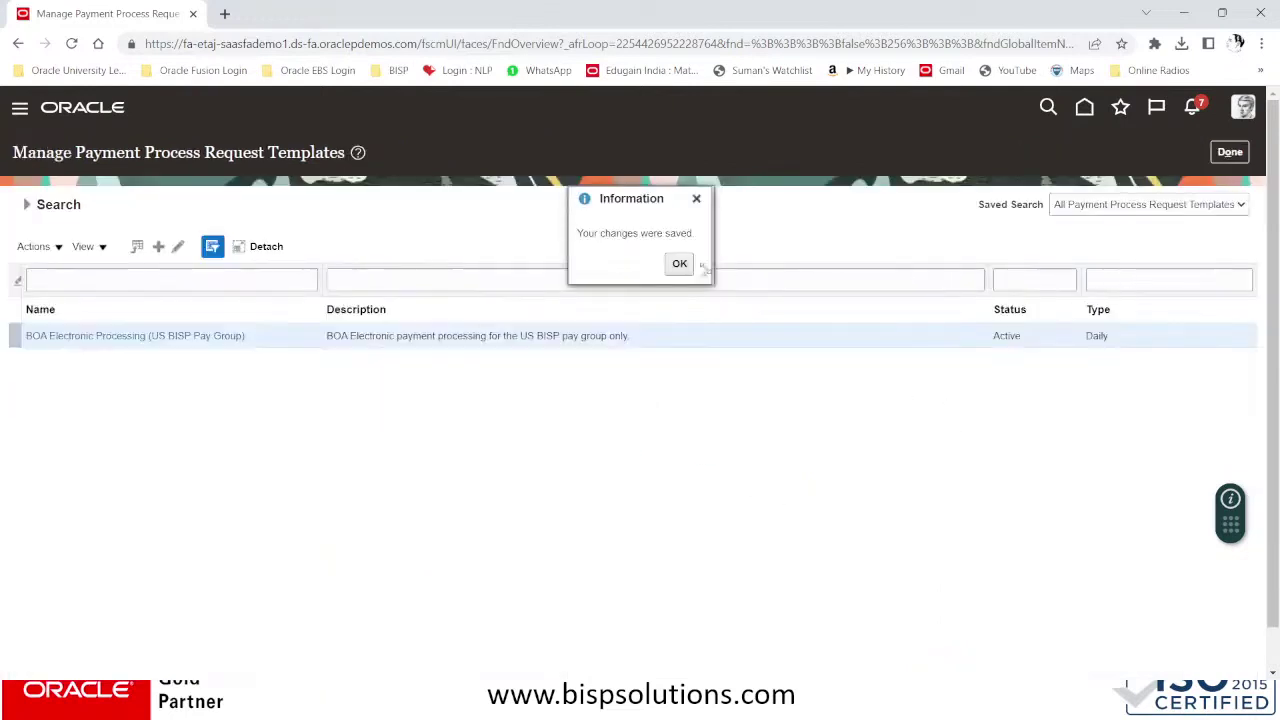
{"action": "left_click", "coordinate": [689, 269]}
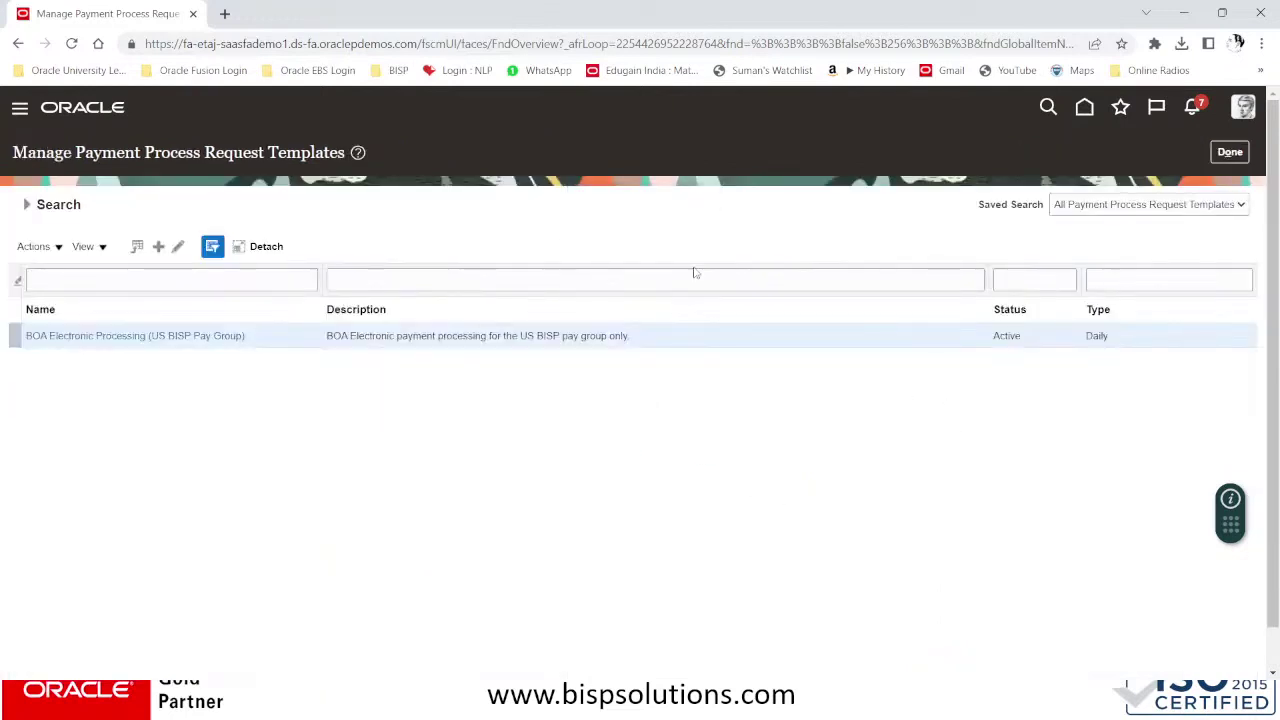
{"action": "left_click", "coordinate": [1229, 152]}
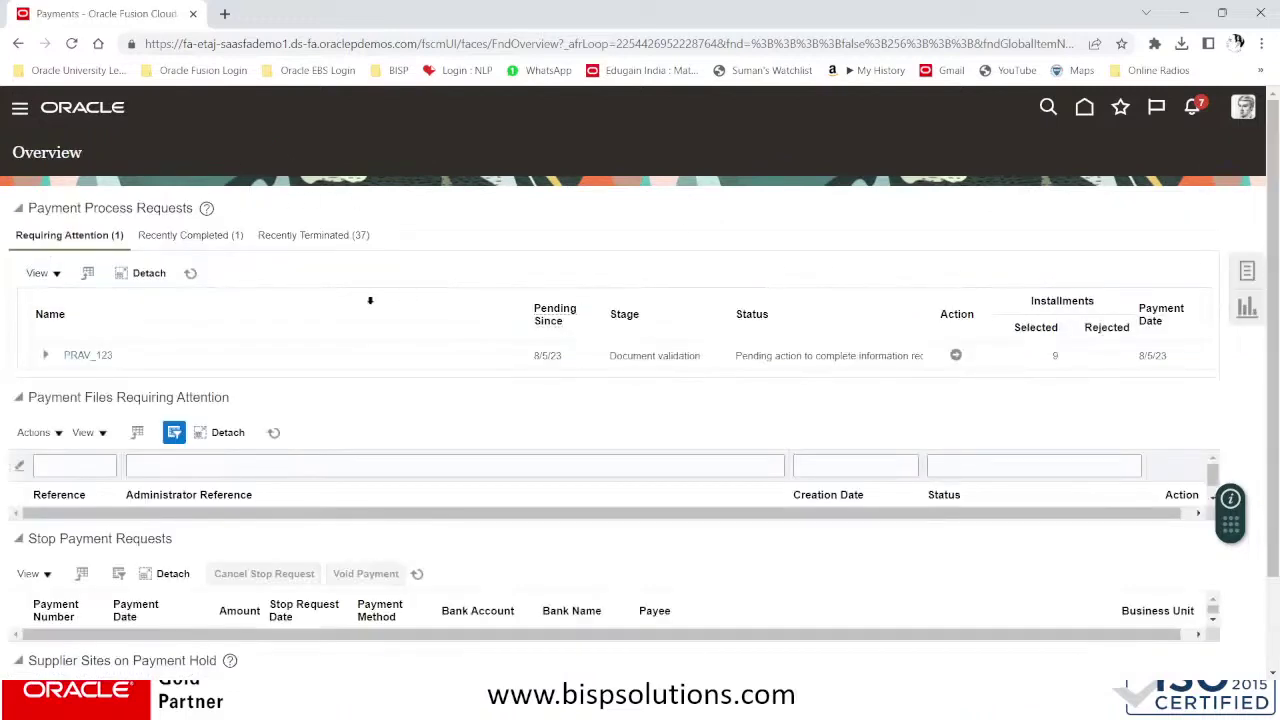
- Start a new payment process request and name it T23_D1
{"action": "left_click", "coordinate": [1248, 271]}
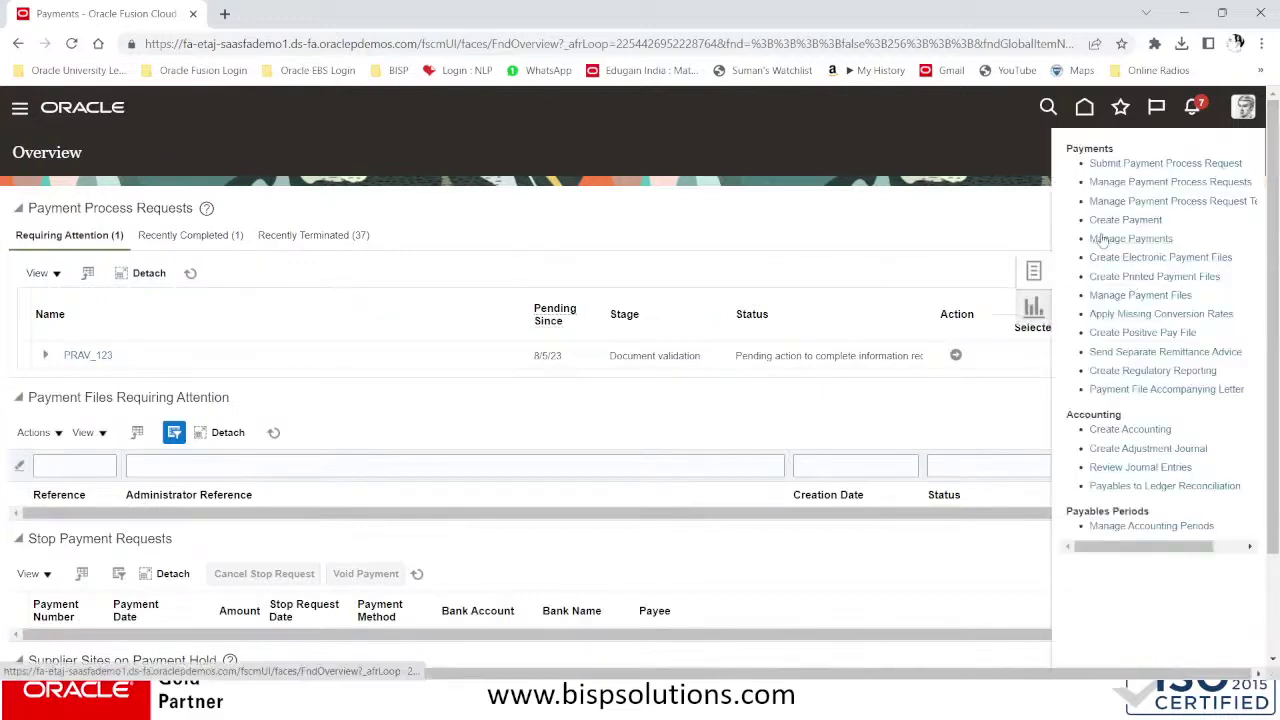
{"action": "left_click", "coordinate": [1120, 163]}
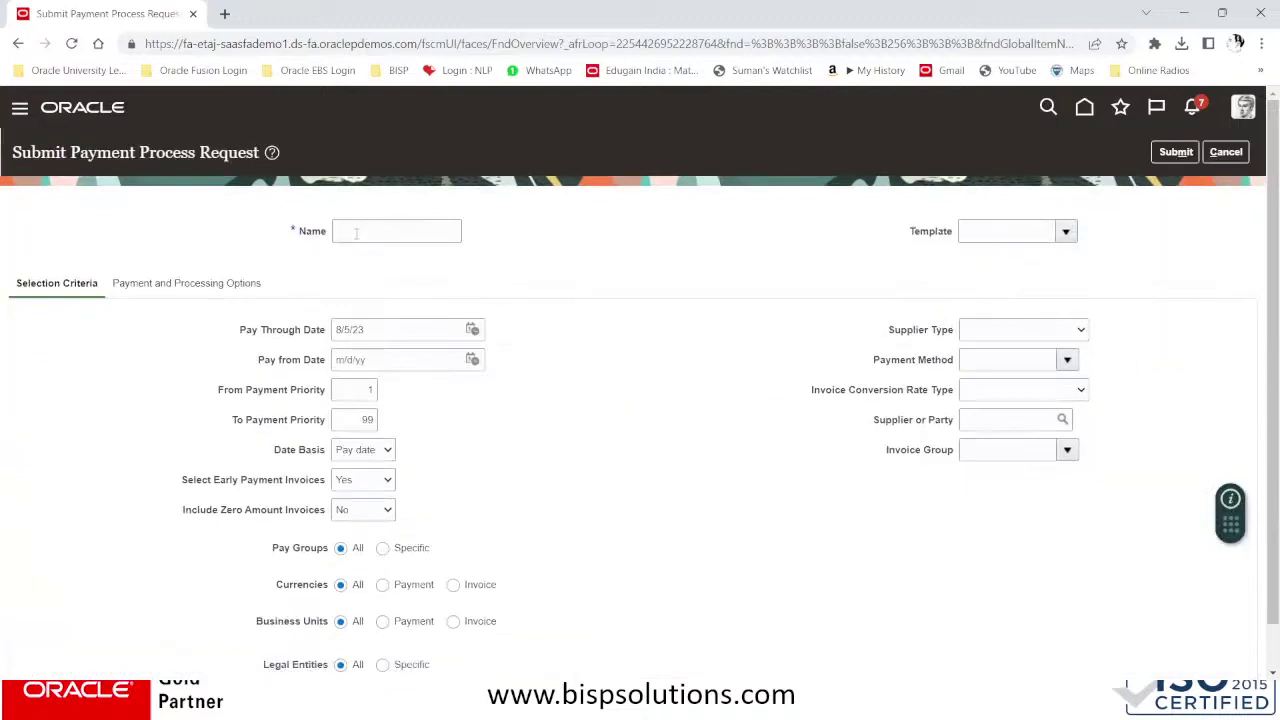
{"action": "left_click", "coordinate": [358, 232]}
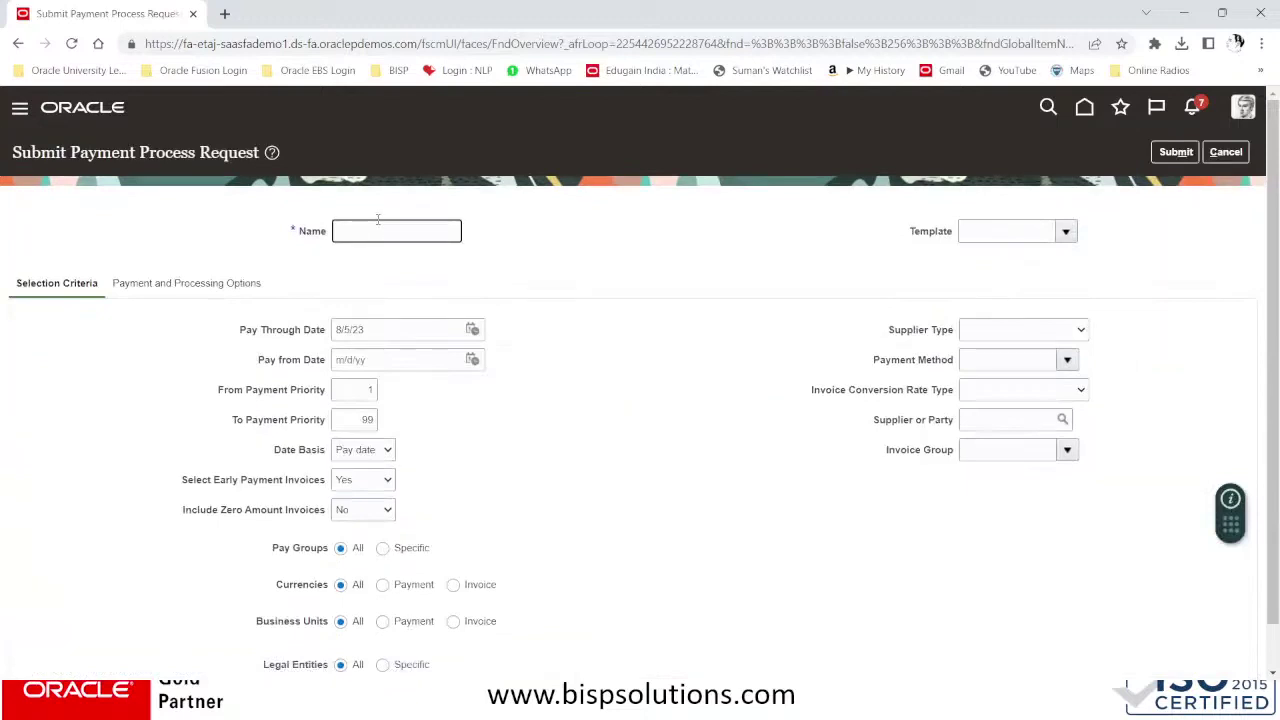
{"action": "type", "text": "T23_D1"}
{"action": "double_click", "coordinate": [406, 232]}
- Apply the BOA Electronic Processing (US BISP Pay Group) template to the payment process request
{"action": "left_click", "coordinate": [1002, 232]}
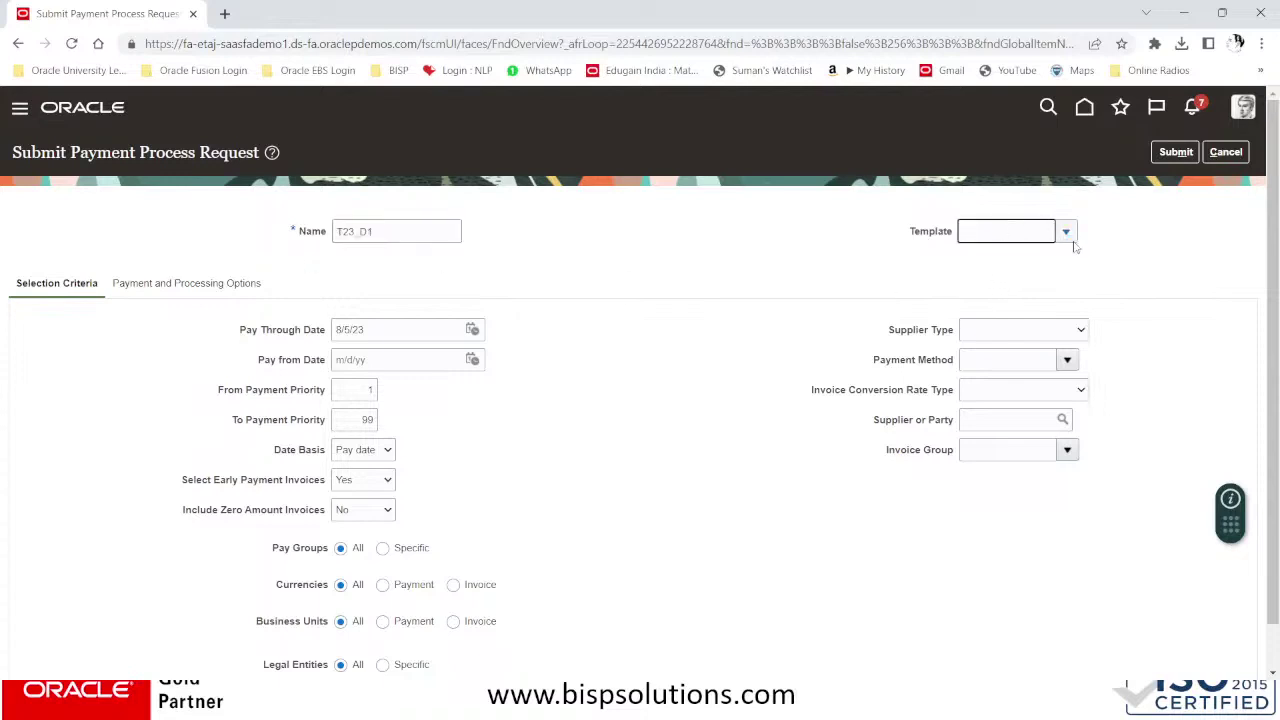
{"action": "left_click", "coordinate": [1050, 231]}
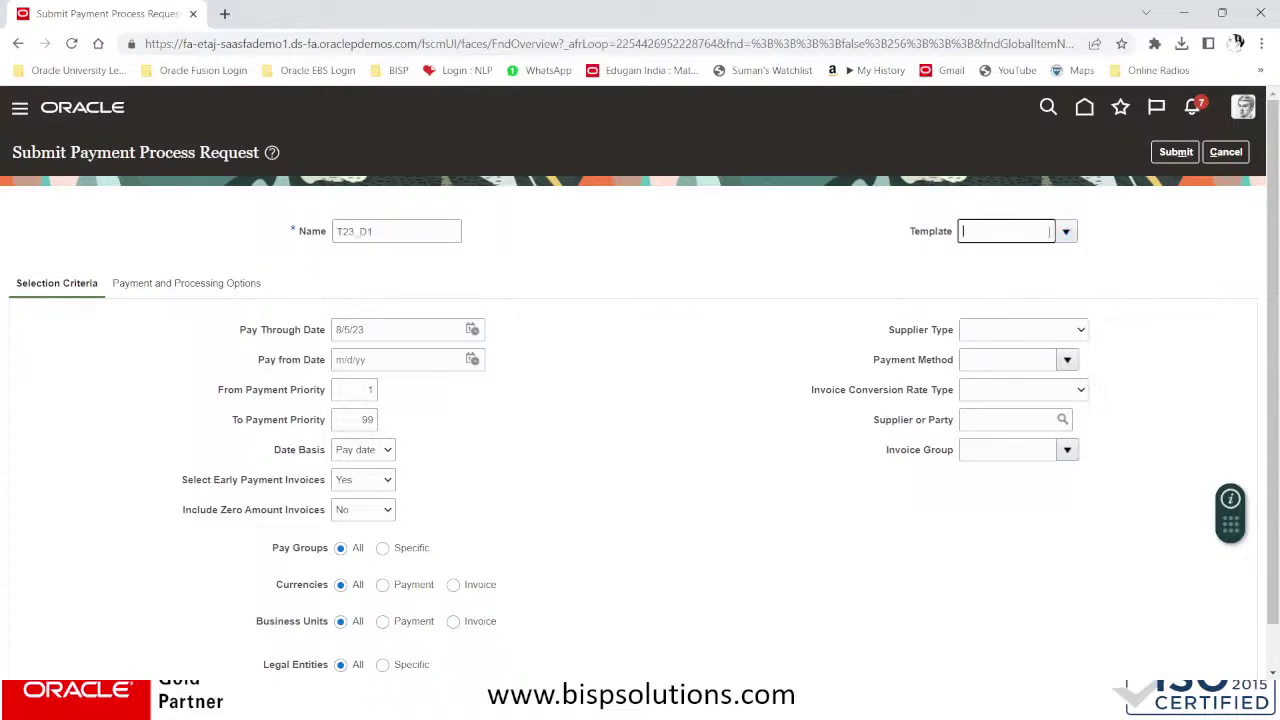
{"action": "left_click", "coordinate": [1066, 231]}
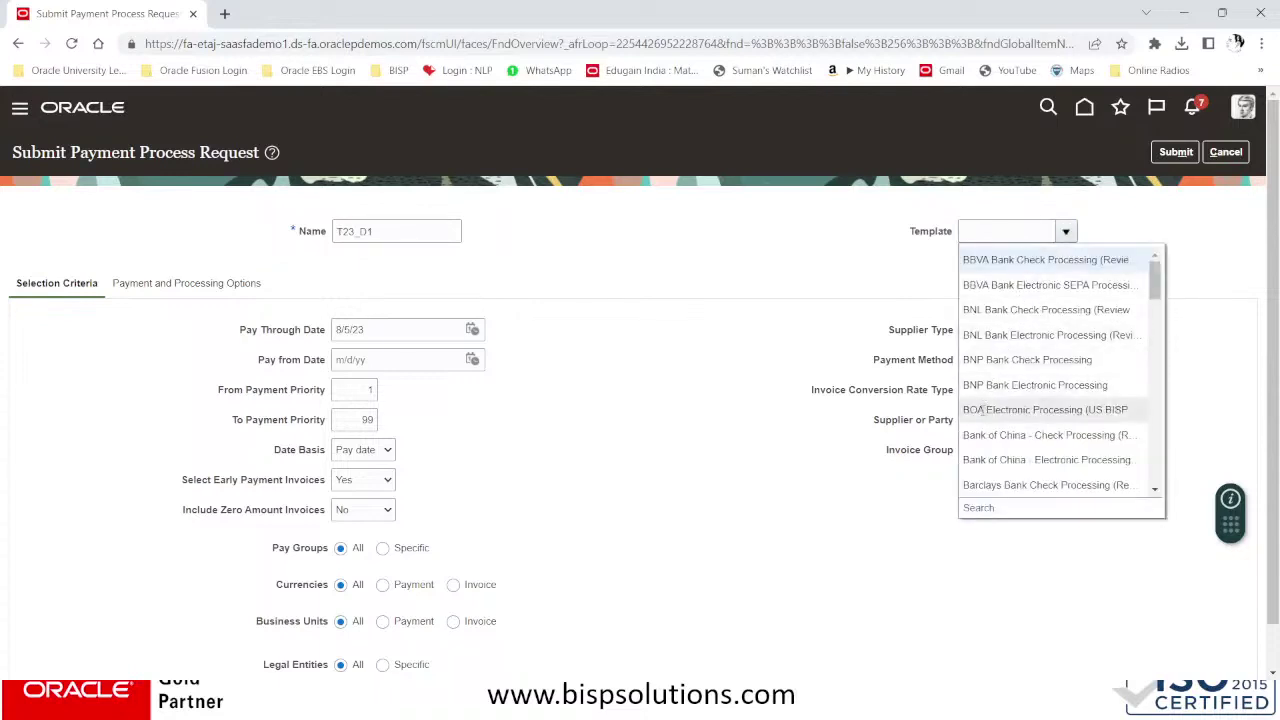
{"action": "left_click", "coordinate": [991, 409]}
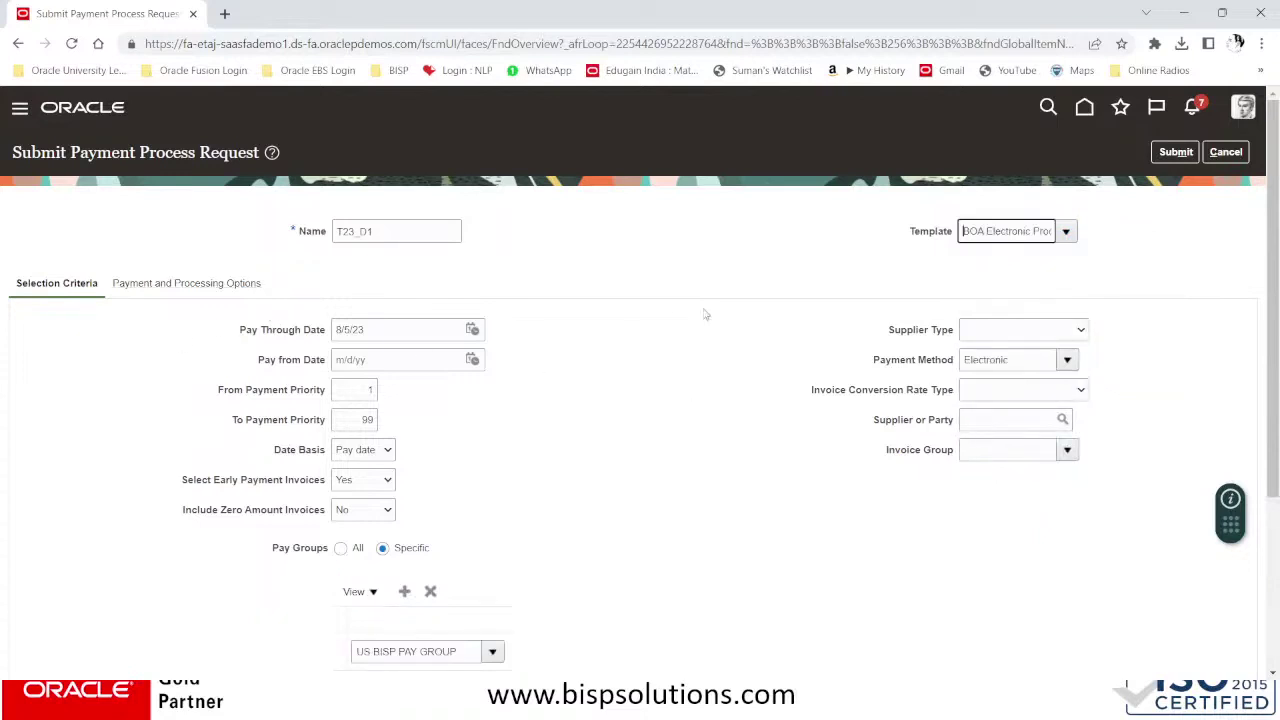
- Review the request's selection criteria and its payment and processing options filled in from the template
{"action": "scroll", "coordinate": [598, 532], "scroll_direction": "down", "scroll_amount": 1}
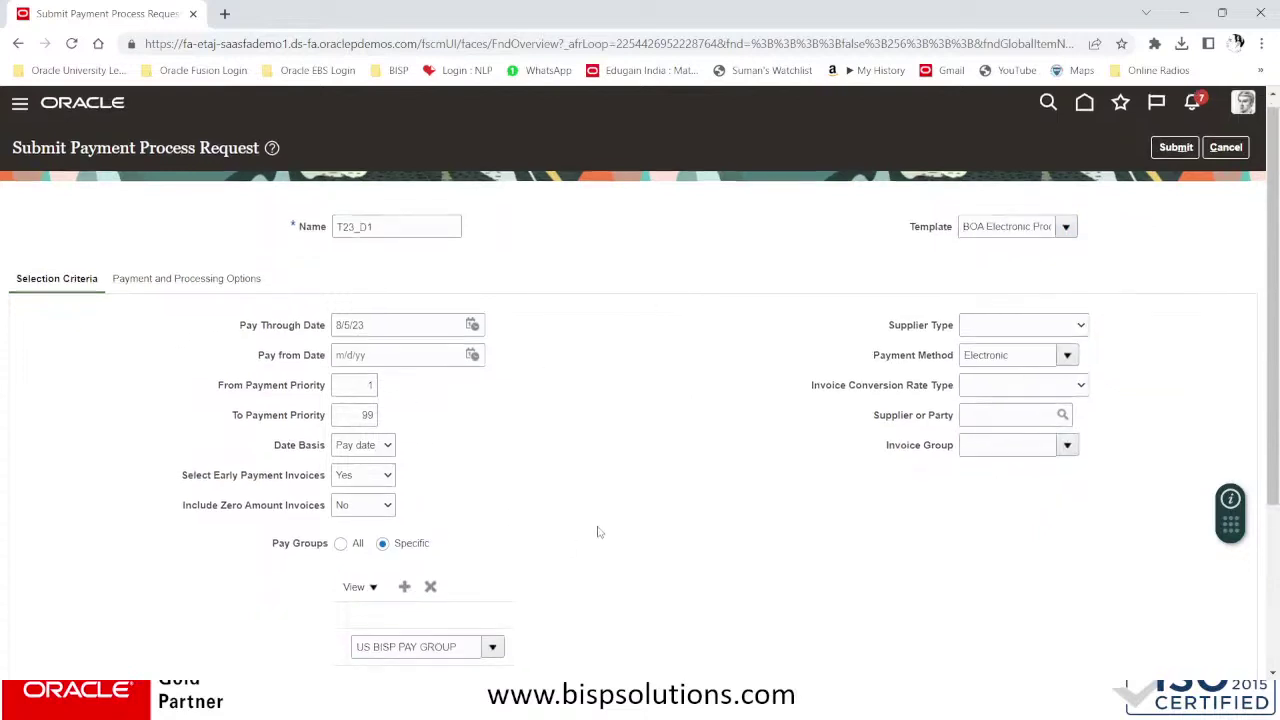
{"action": "scroll", "coordinate": [598, 532], "scroll_direction": "down", "scroll_amount": 5}
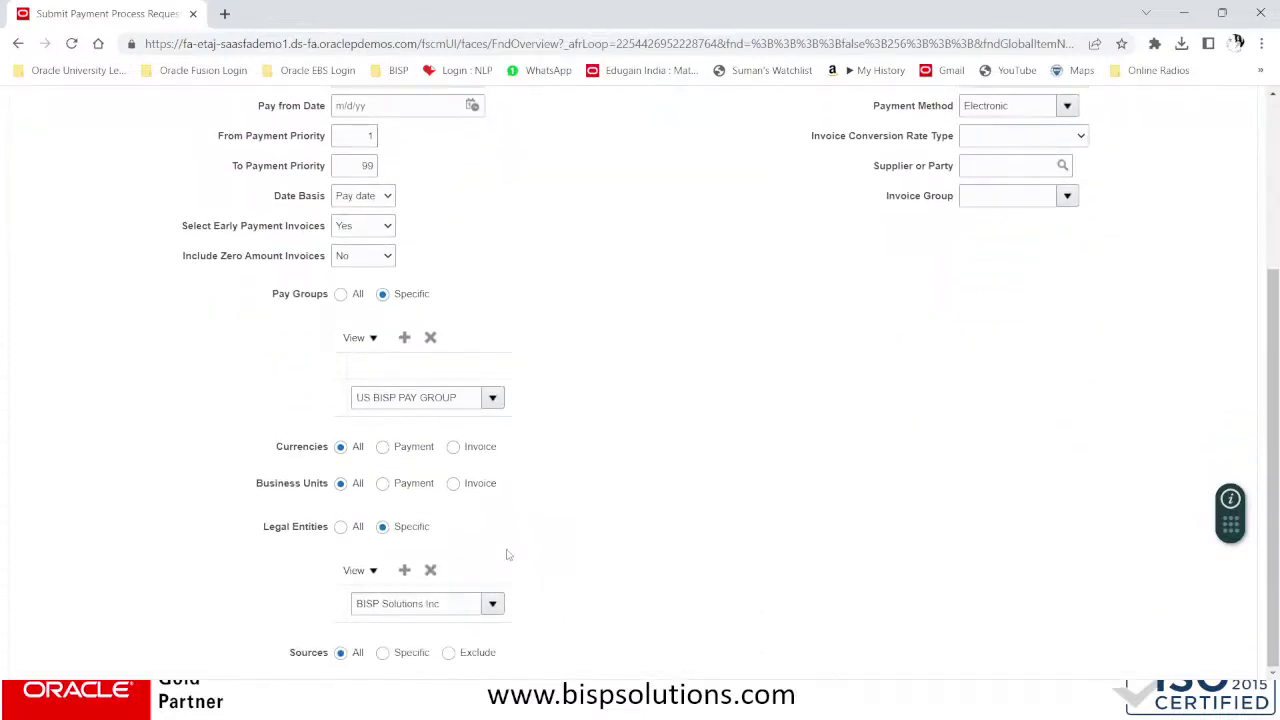
{"action": "scroll", "coordinate": [507, 554], "scroll_direction": "up", "scroll_amount": 5}
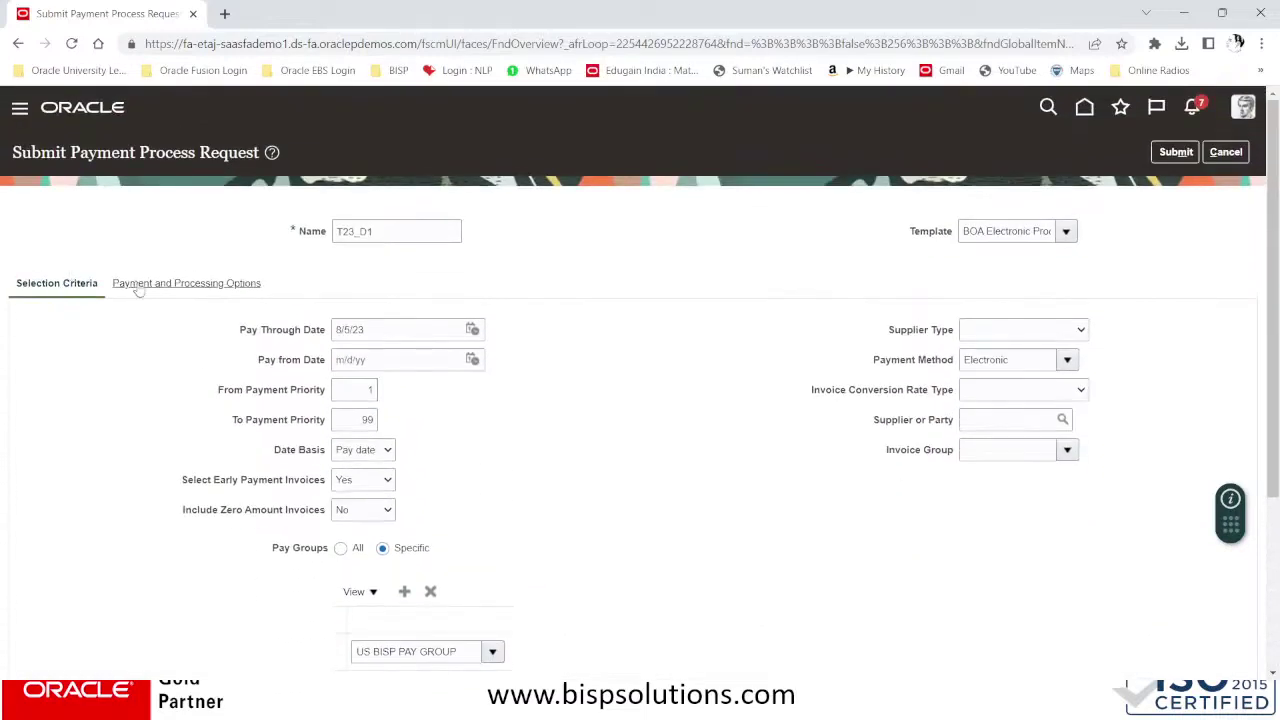
{"action": "left_click", "coordinate": [155, 288]}
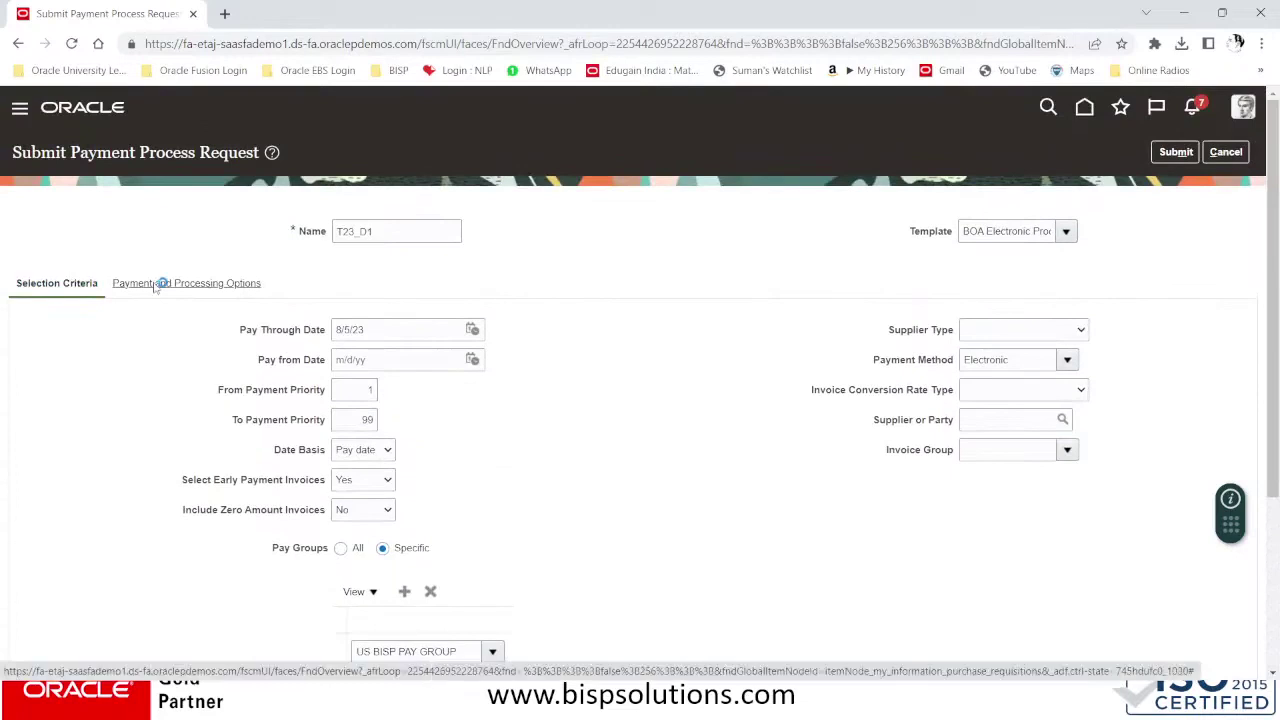
{"action": "scroll", "coordinate": [752, 430], "scroll_direction": "down", "scroll_amount": 1}
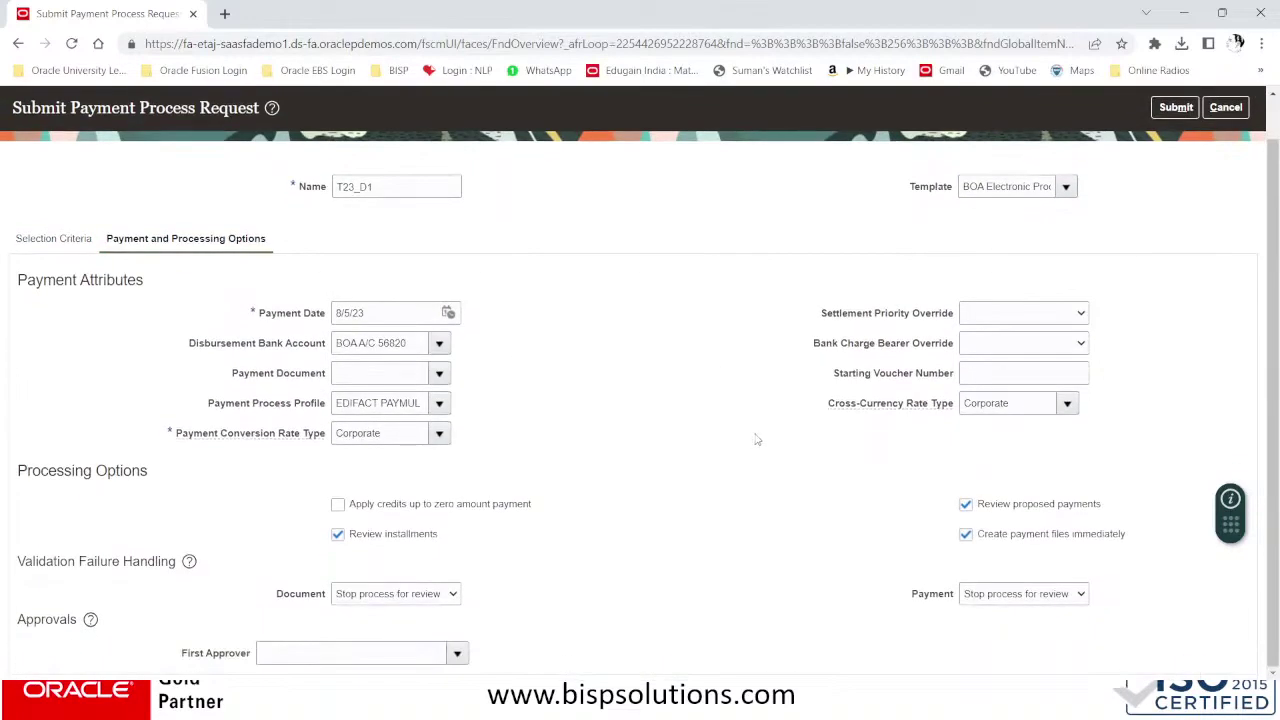
{"action": "left_click", "coordinate": [33, 240]}
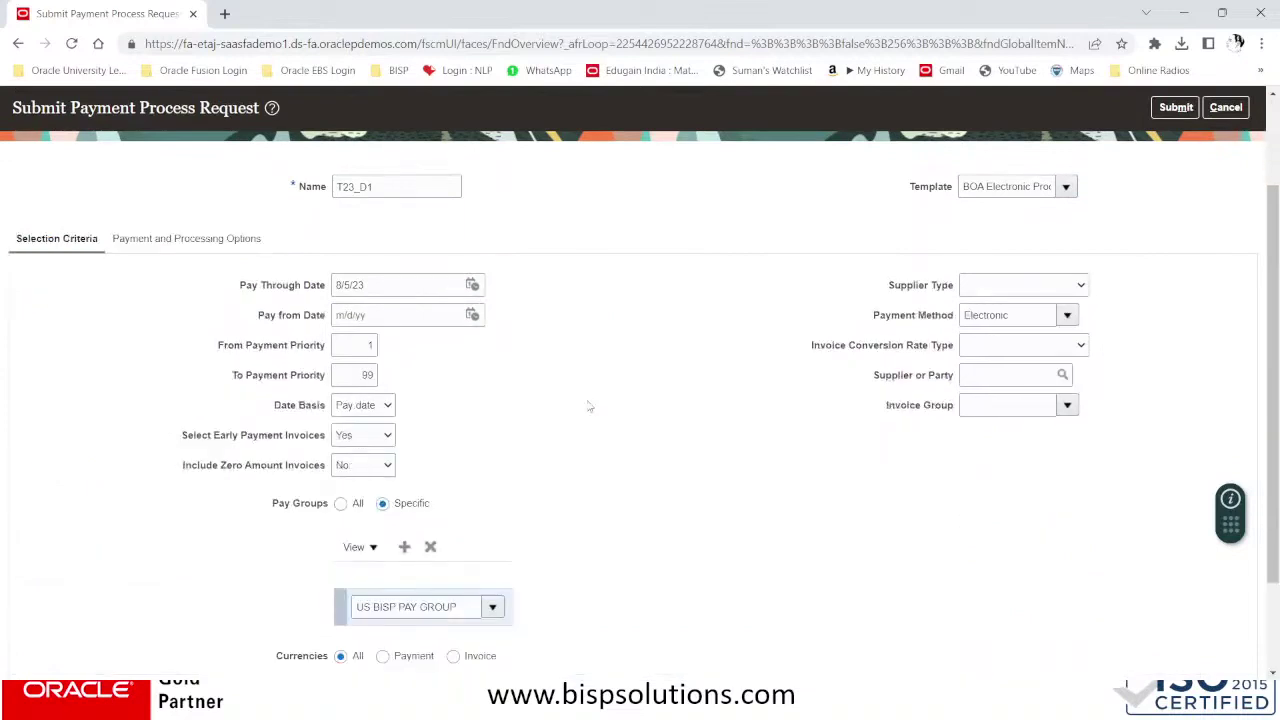
{"action": "scroll", "coordinate": [589, 410], "scroll_direction": "down", "scroll_amount": 3}
{"action": "scroll", "coordinate": [589, 414], "scroll_direction": "down", "scroll_amount": 1}
{"action": "scroll", "coordinate": [583, 427], "scroll_direction": "up", "scroll_amount": 5}
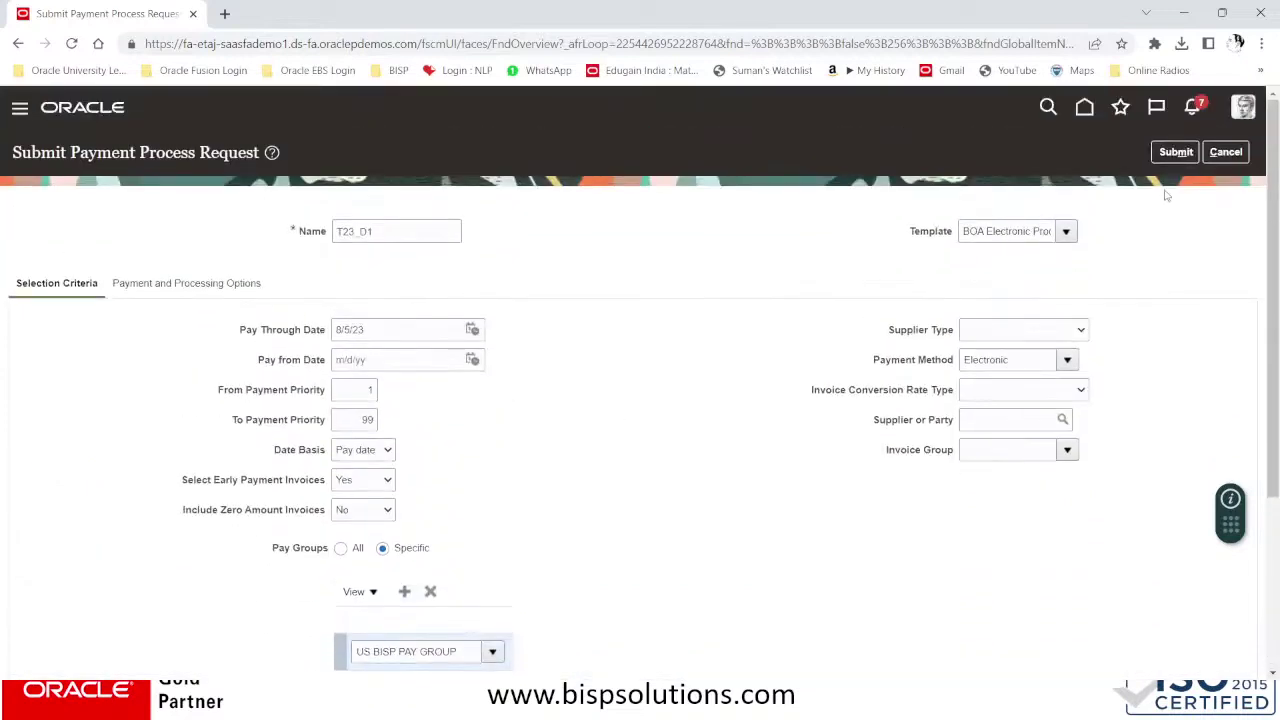
- Check the request name T23_D1 and submit the payment process request
{"action": "double_click", "coordinate": [415, 224]}
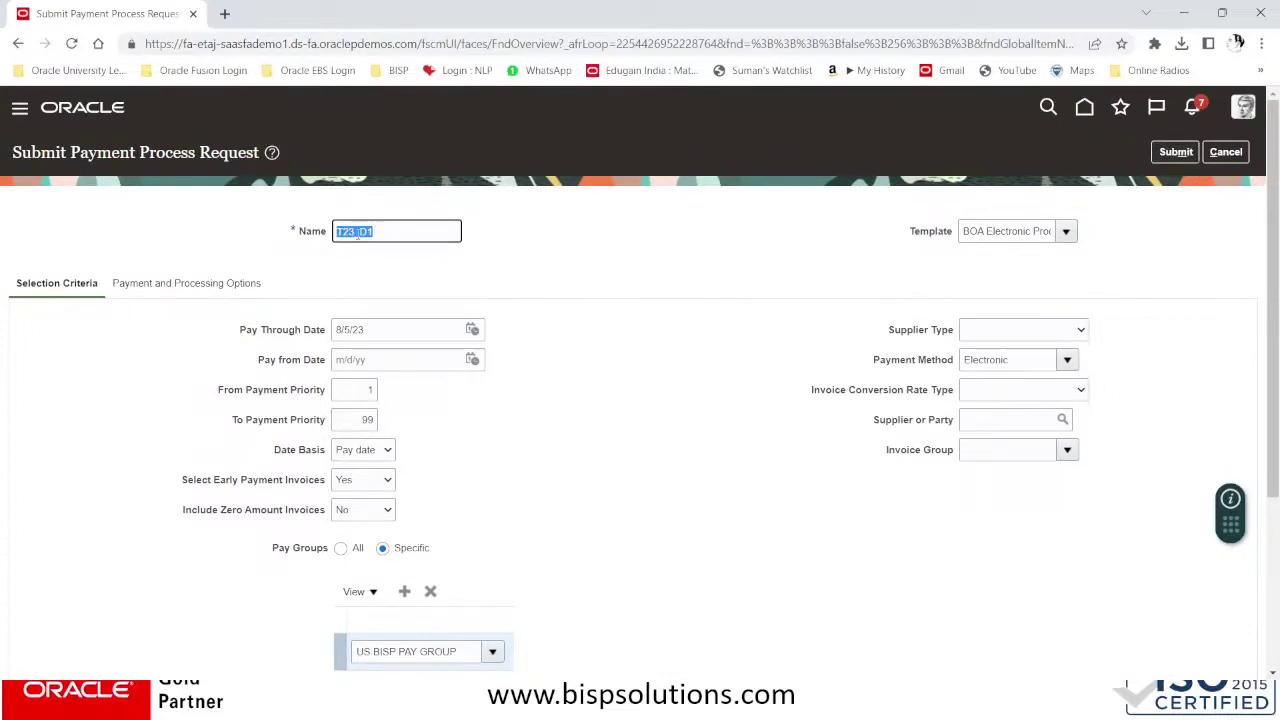
{"action": "left_click", "coordinate": [1172, 153]}
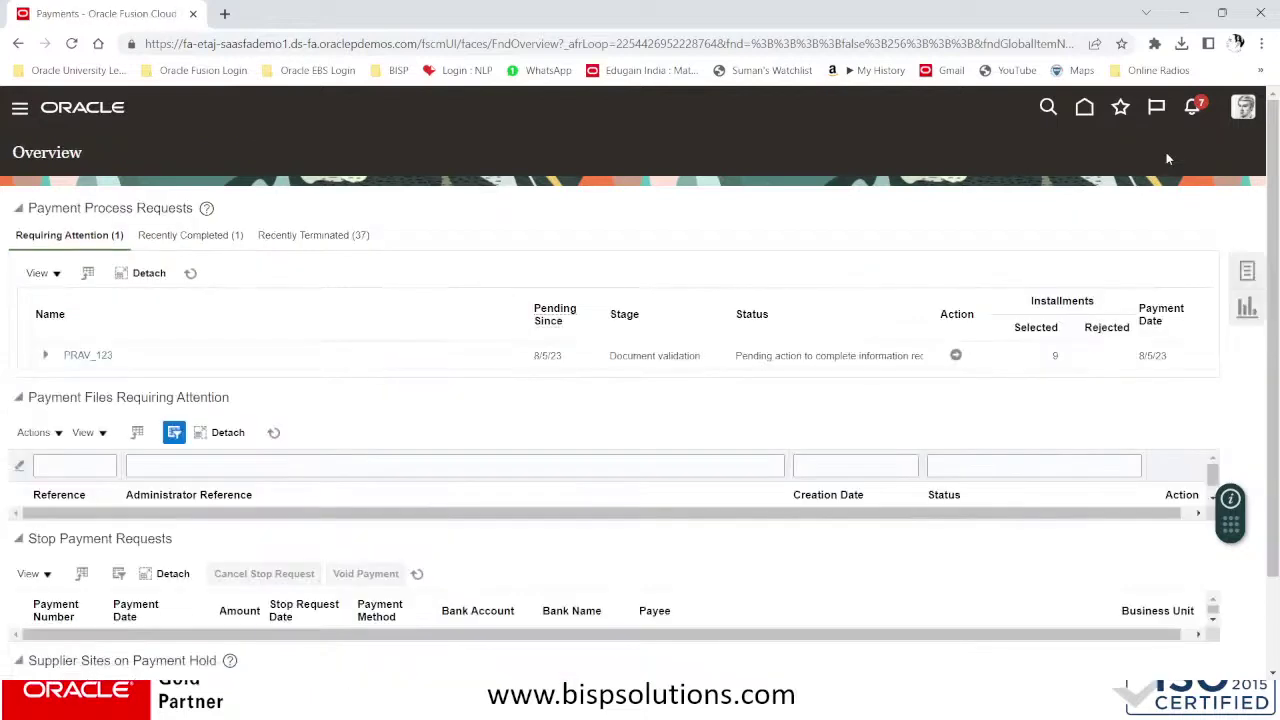
- Refresh the payment process requests requiring attention and open Manage Payment Process Requests
{"action": "left_click", "coordinate": [189, 274]}
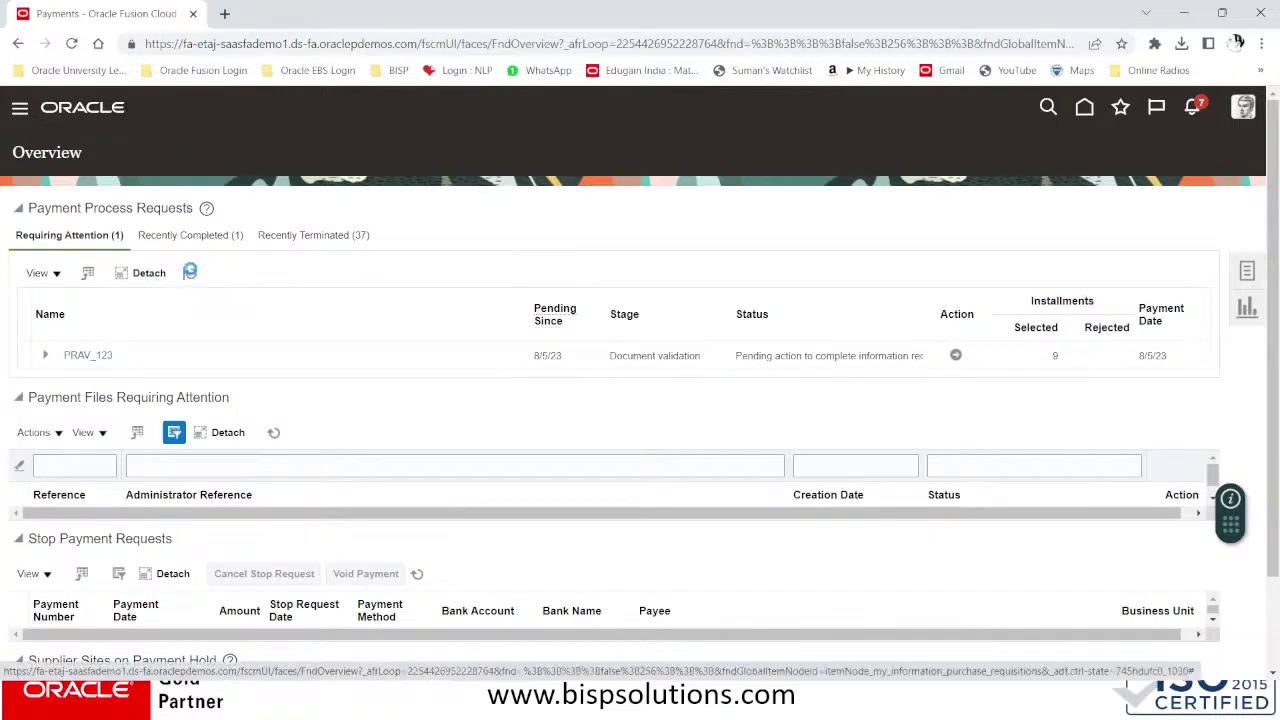
{"action": "left_click", "coordinate": [1250, 272]}
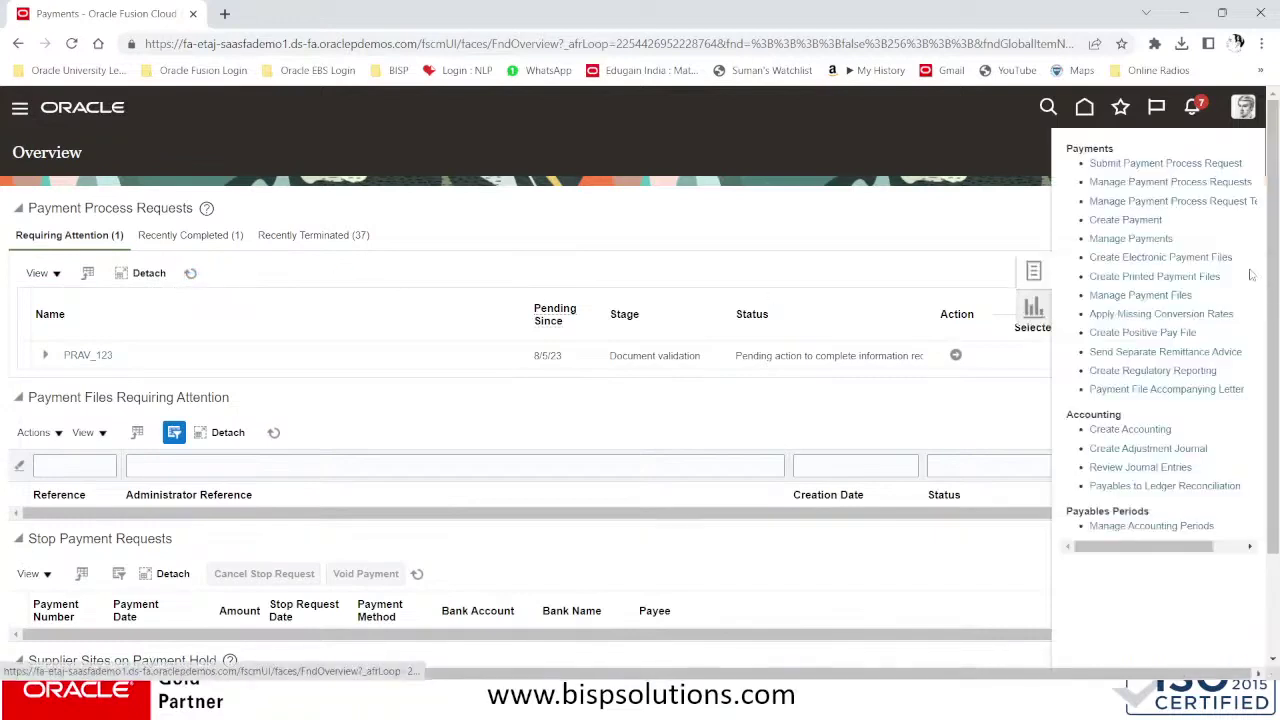
{"action": "left_click", "coordinate": [1125, 184]}
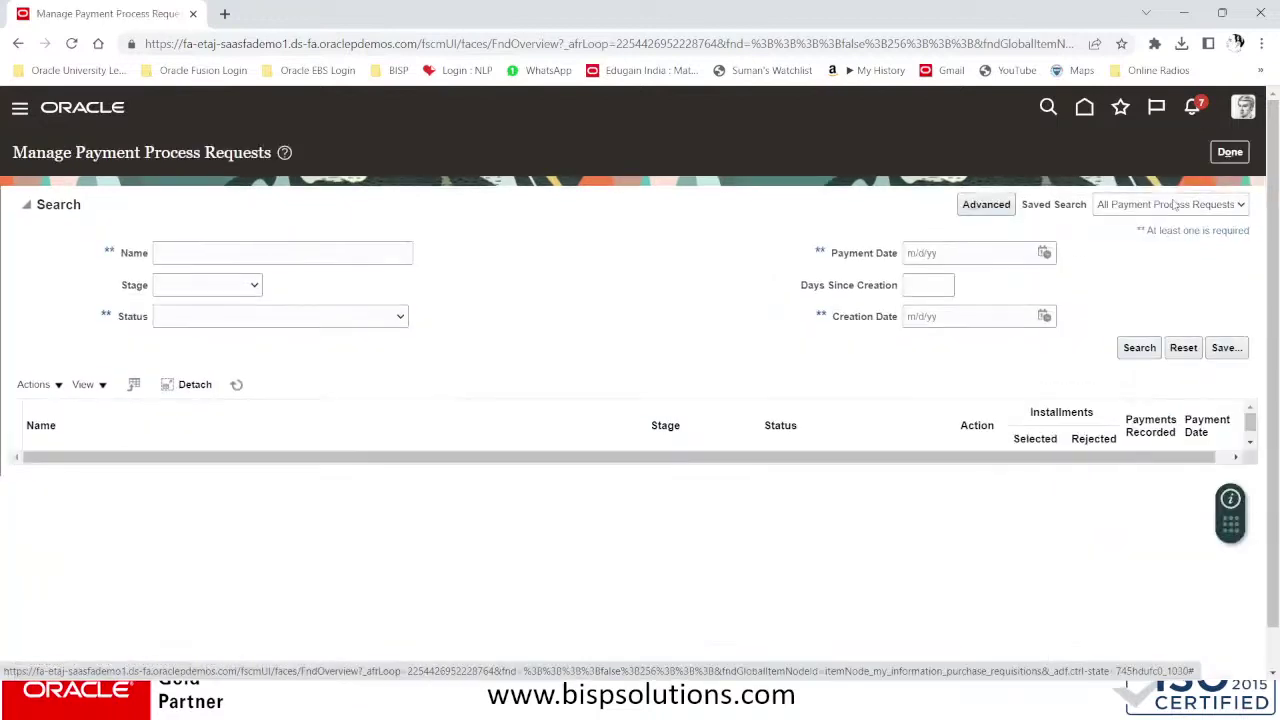
- Search for payment process request T23_D1, review its status and selection criteria, and return to the Payments overview
{"action": "left_click", "coordinate": [199, 247]}
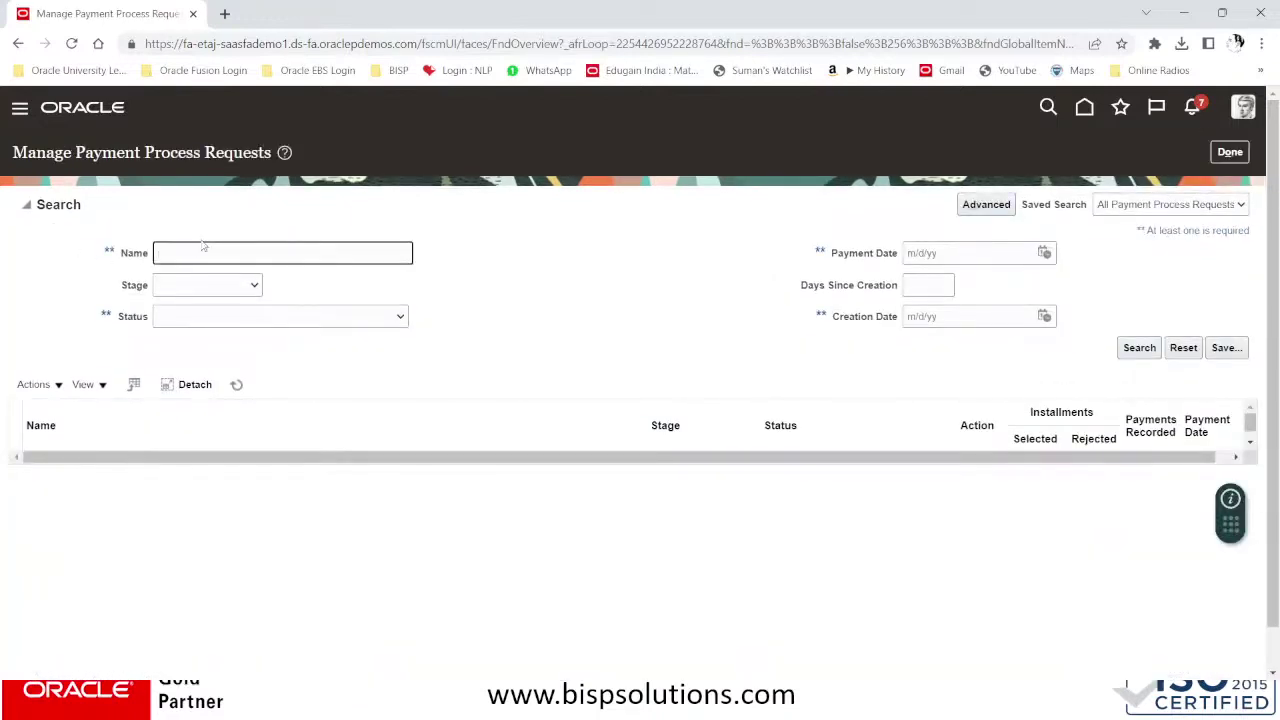
{"action": "type", "text": "T23_D1"}
{"action": "left_click", "coordinate": [1137, 350]}
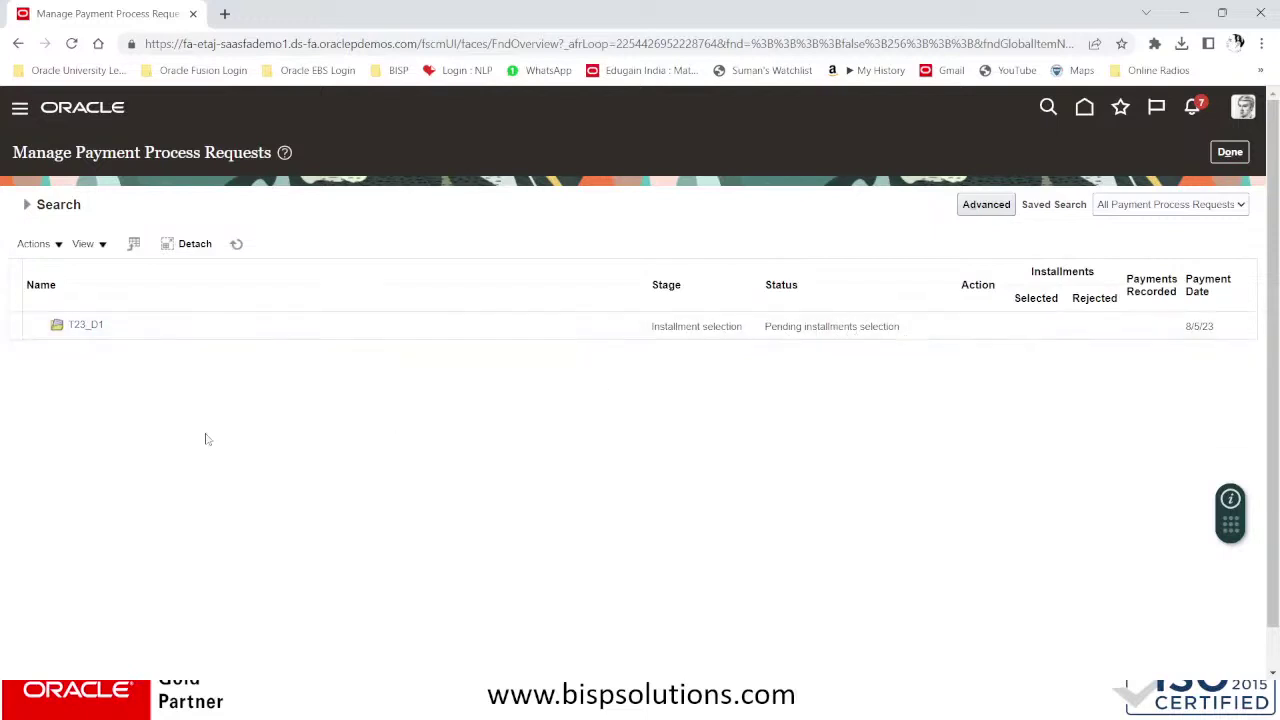
{"action": "left_click", "coordinate": [86, 324]}
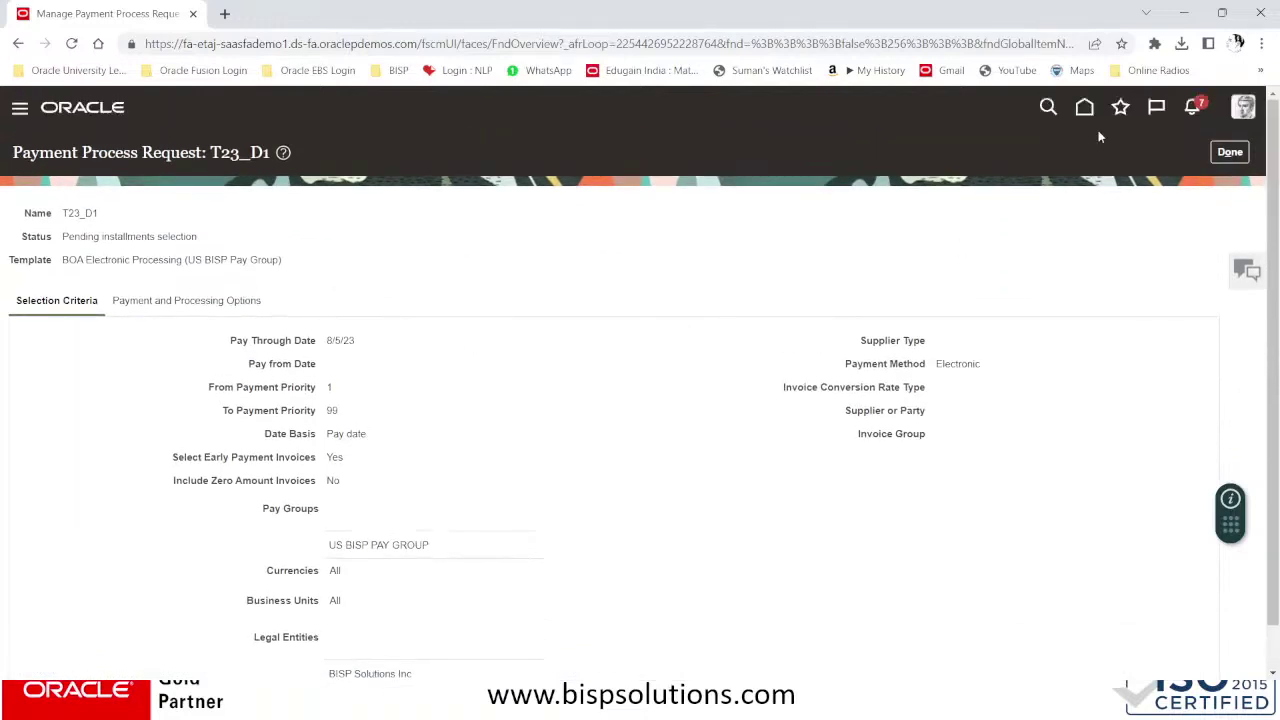
{"action": "left_click", "coordinate": [1230, 152]}
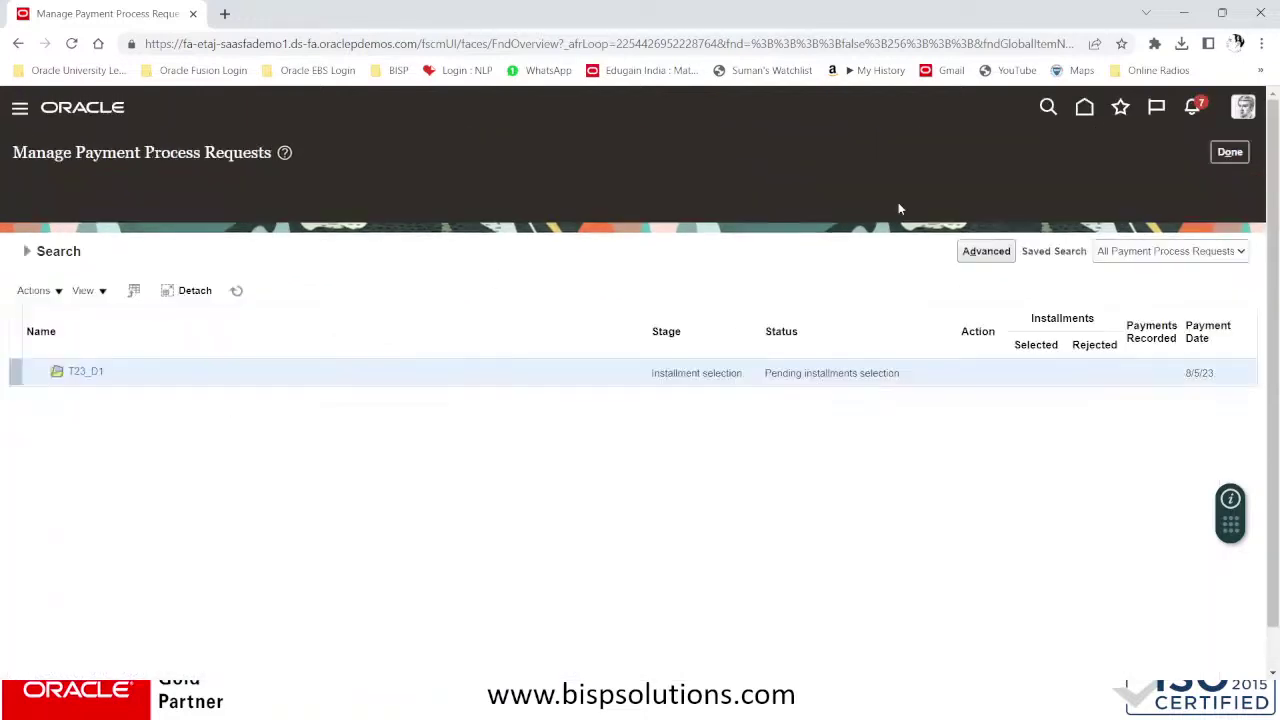
{"action": "left_click", "coordinate": [1234, 158]}
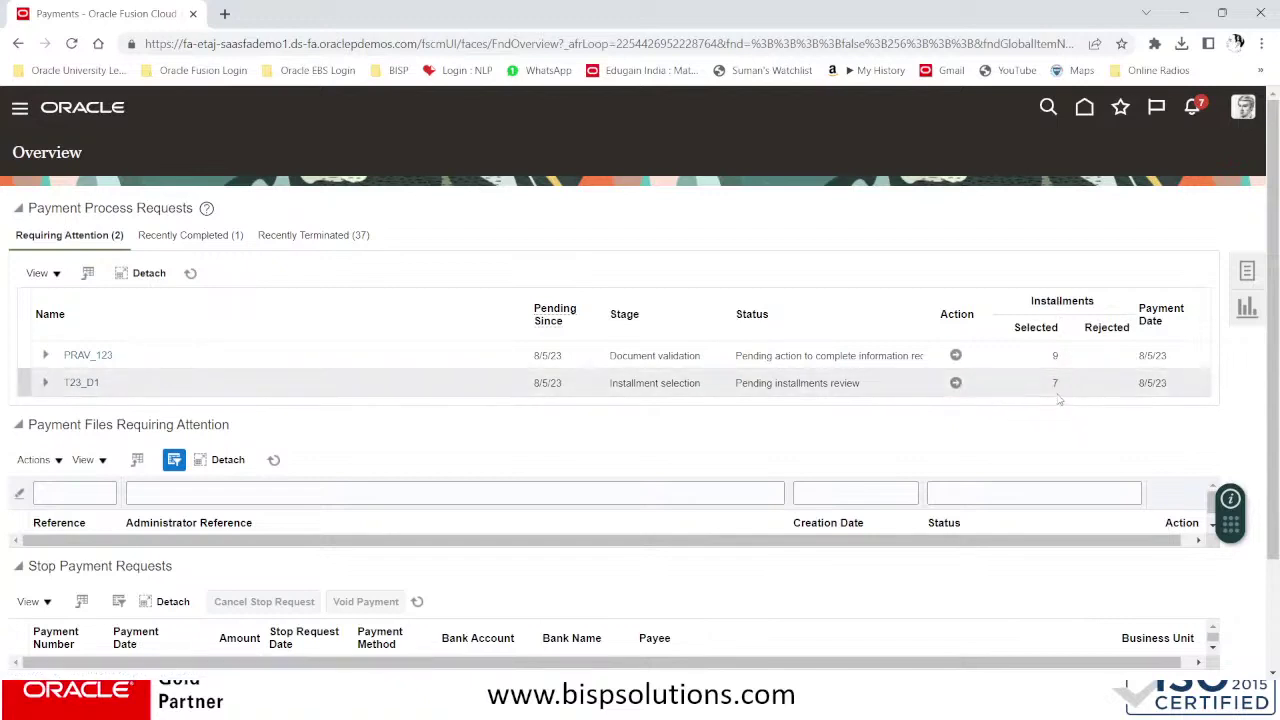
- Open the installments review of T23_D1 and examine the due payments selected, including the Dell Inc. invoices
{"action": "left_click", "coordinate": [956, 384]}
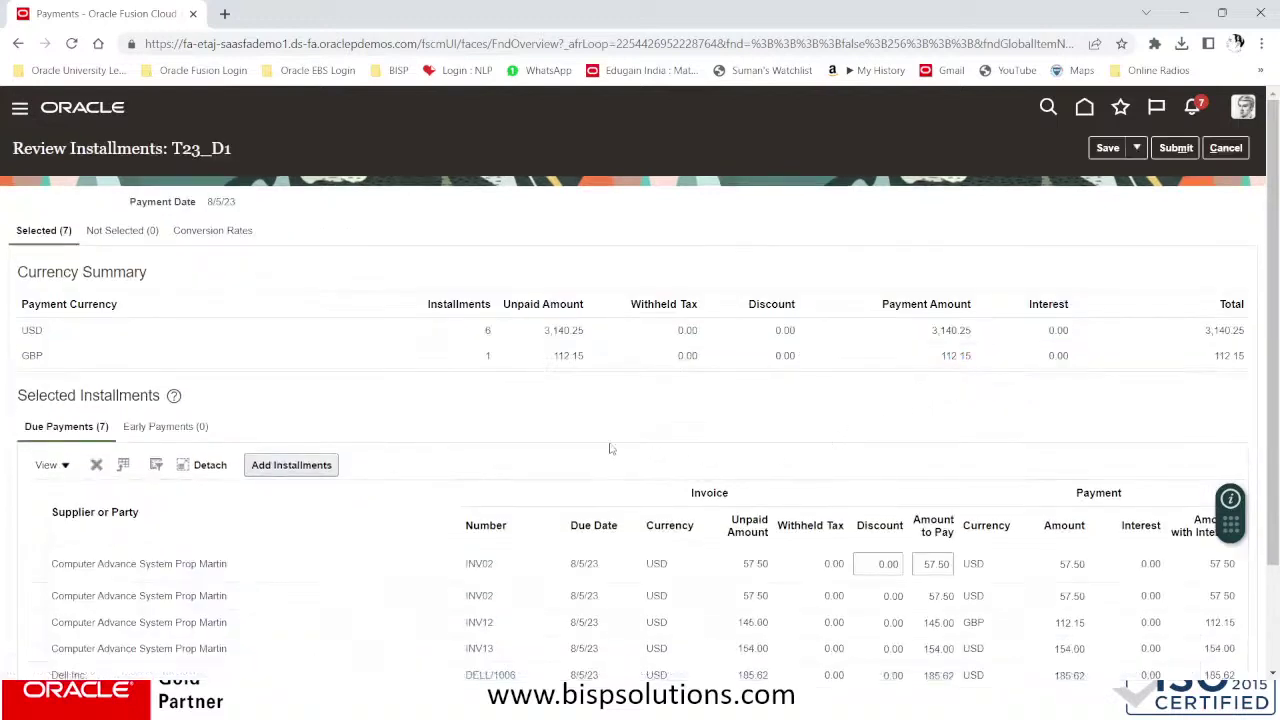
{"action": "scroll", "coordinate": [598, 442], "scroll_direction": "down", "scroll_amount": 2}
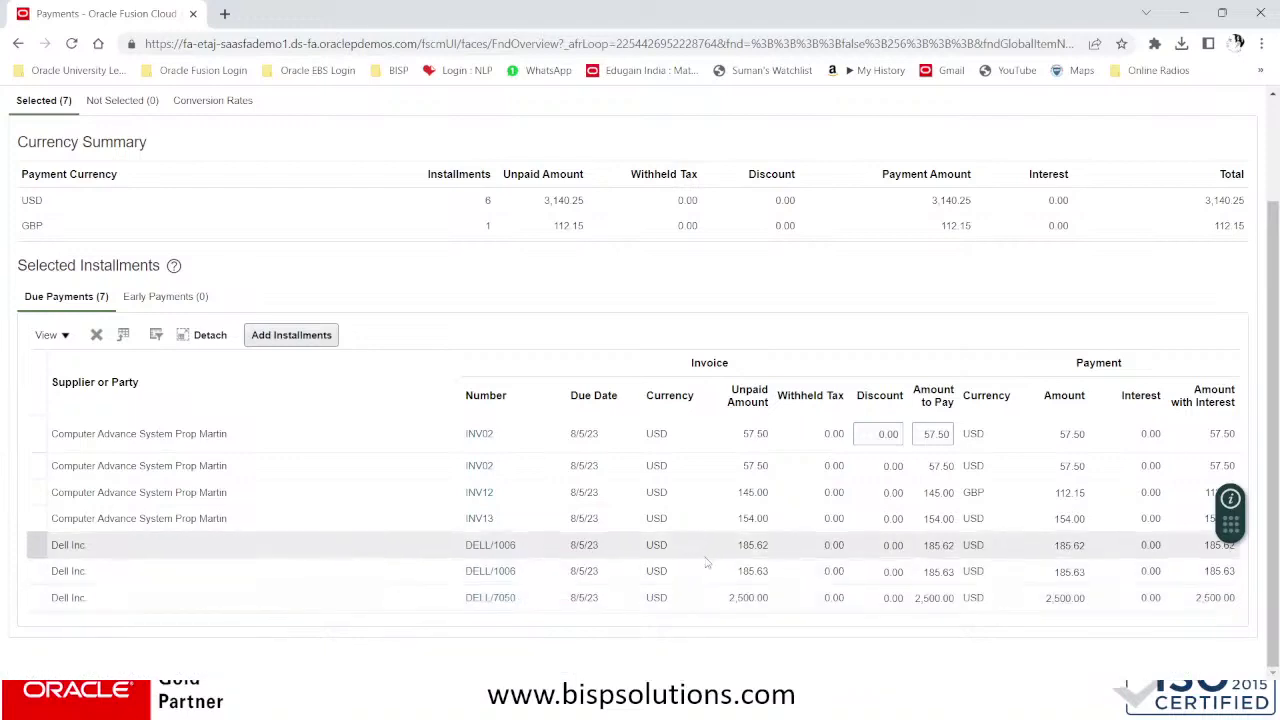
{"action": "scroll", "coordinate": [707, 566], "scroll_direction": "up", "scroll_amount": 2}
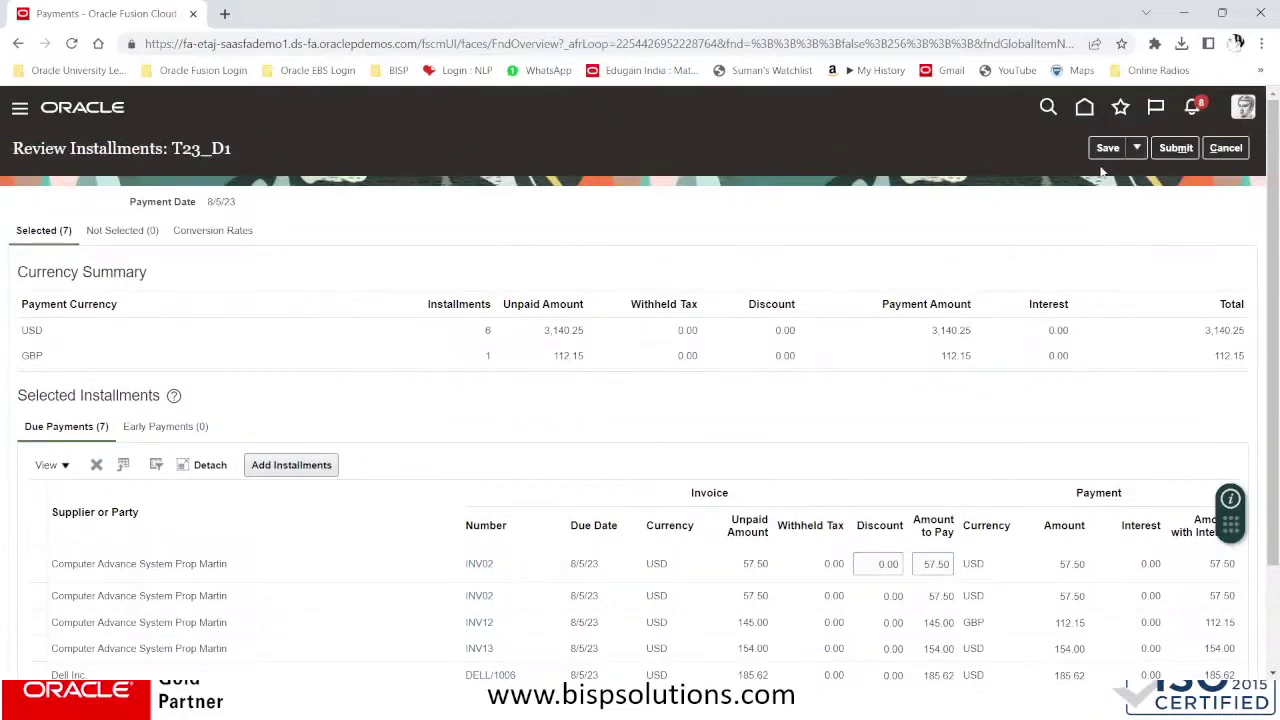
{"action": "scroll", "coordinate": [1010, 347], "scroll_direction": "down", "scroll_amount": 2}
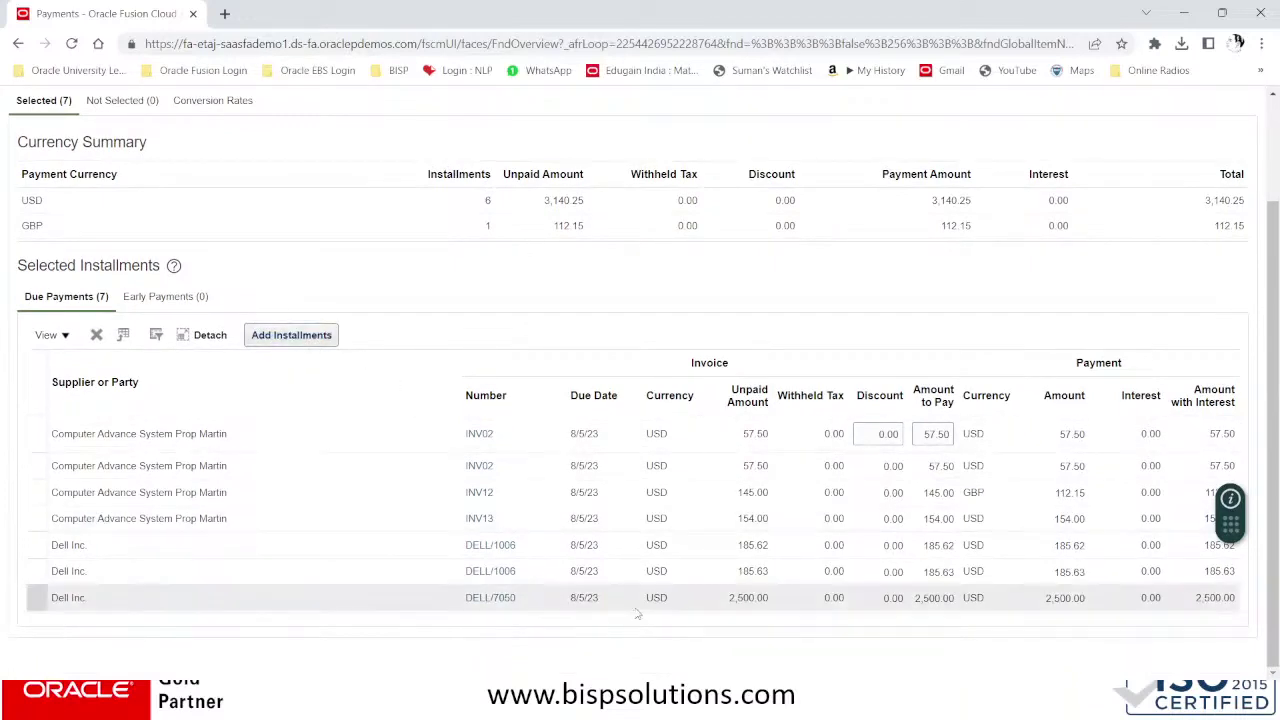
- Check the early payments and the form for adding installments, closing it without adding any
{"action": "left_click", "coordinate": [183, 300]}
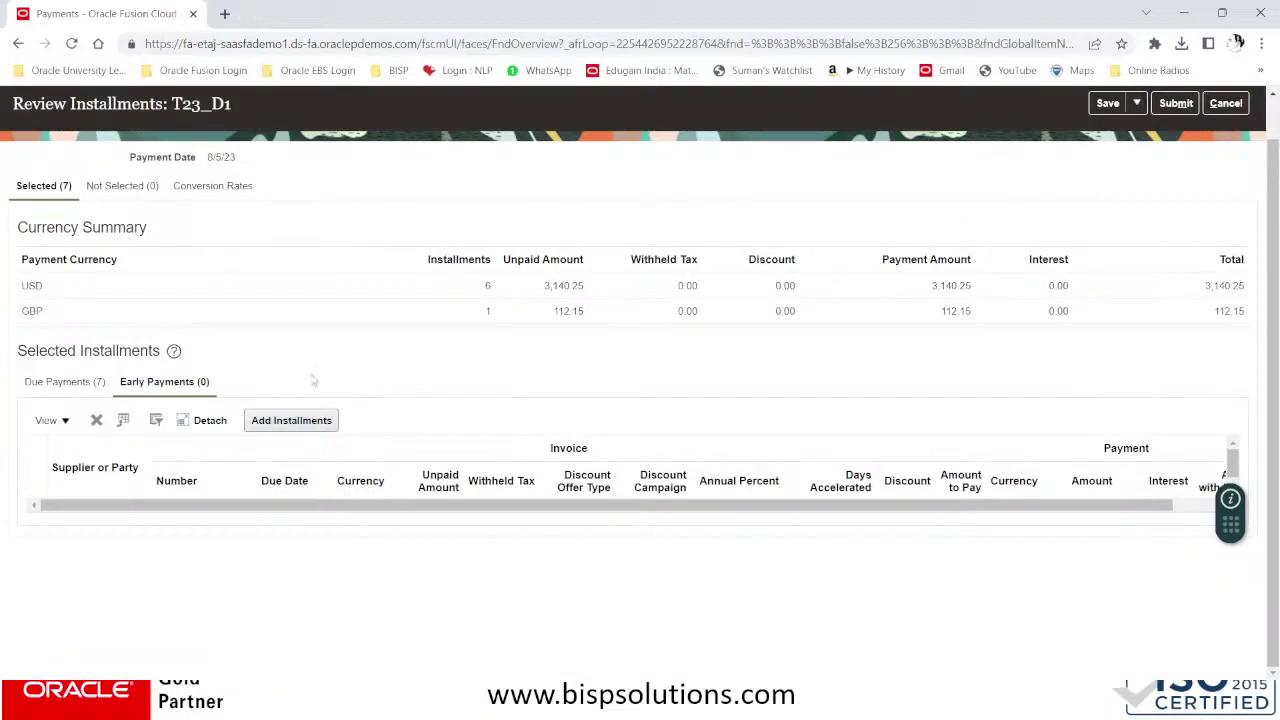
{"action": "left_click", "coordinate": [275, 421]}
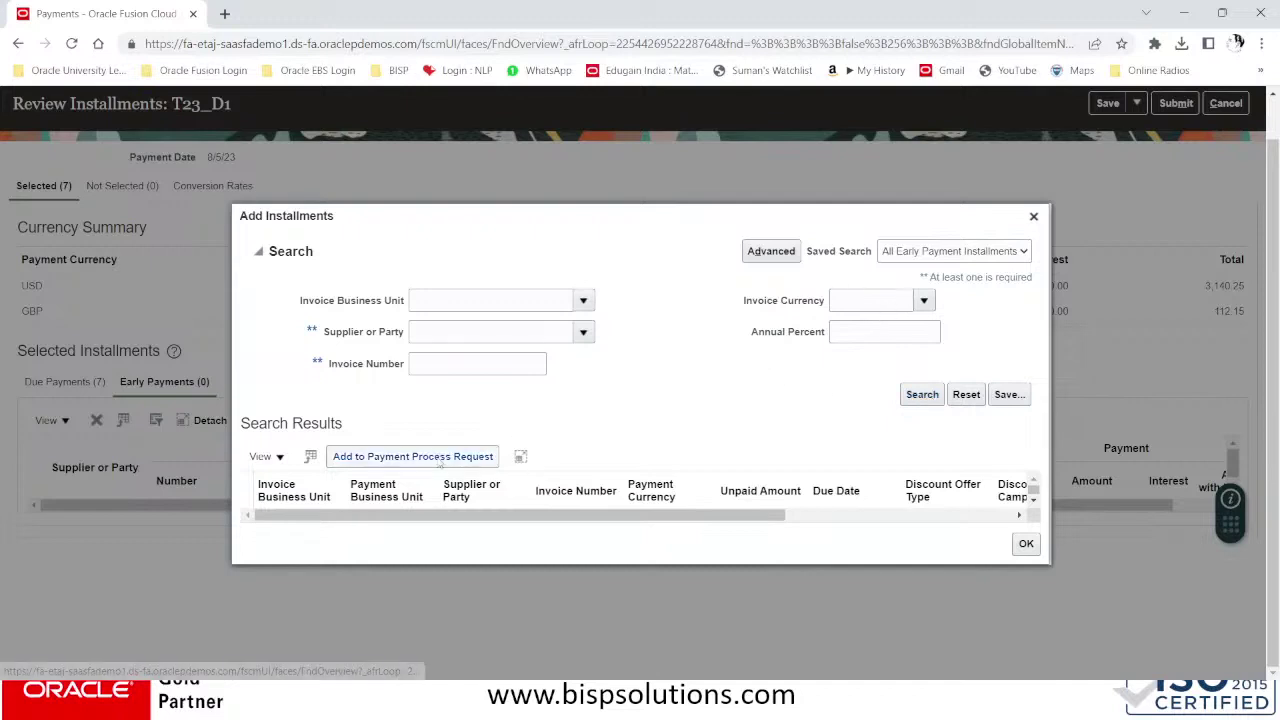
{"action": "left_click", "coordinate": [1033, 218]}
{"action": "scroll", "coordinate": [565, 580], "scroll_direction": "up", "scroll_amount": 1}
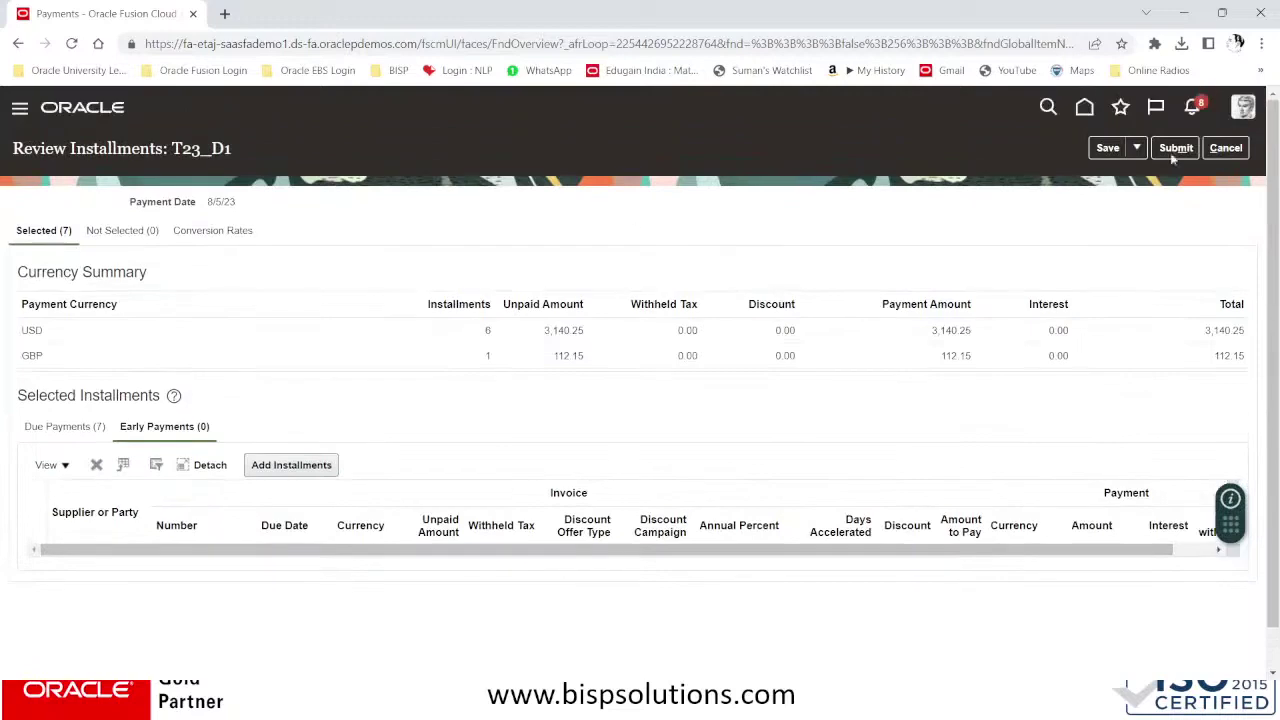
- Recheck the due payments and the USD and GBP currency summary, and submit the installments review
{"action": "left_click", "coordinate": [87, 426]}
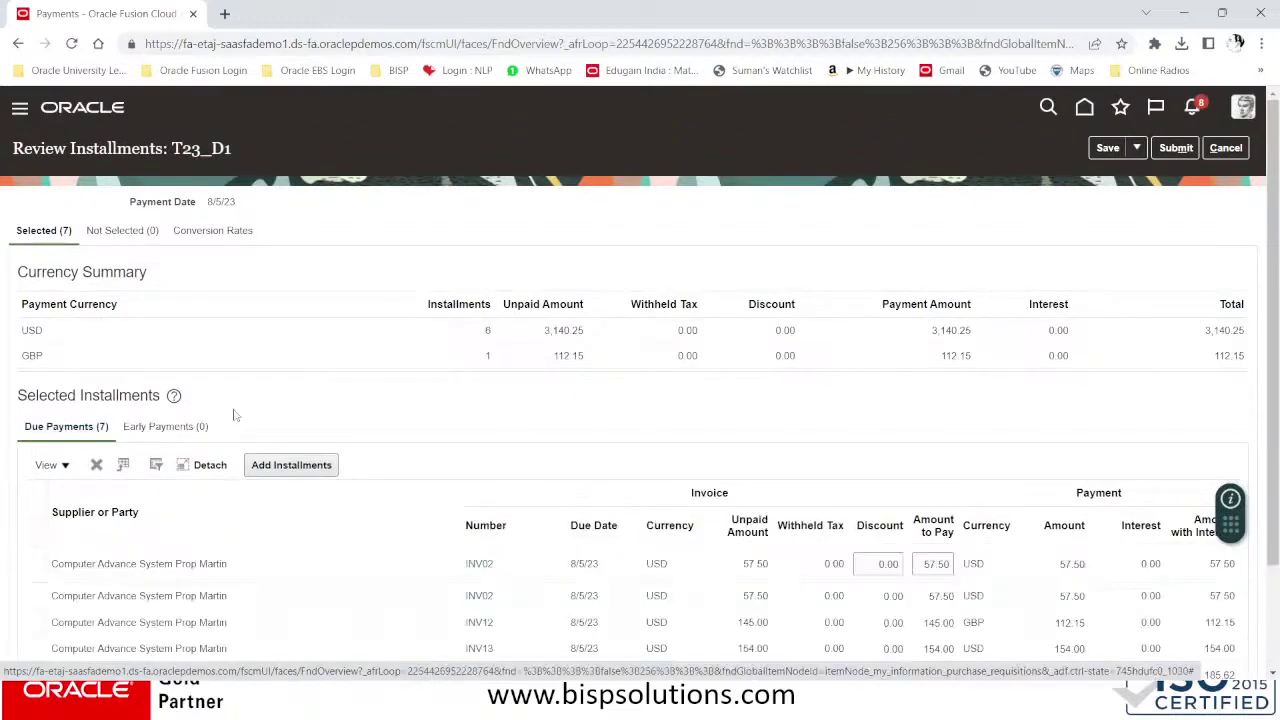
{"action": "scroll", "coordinate": [595, 475], "scroll_direction": "down", "scroll_amount": 2}
{"action": "scroll", "coordinate": [595, 475], "scroll_direction": "up", "scroll_amount": 2}
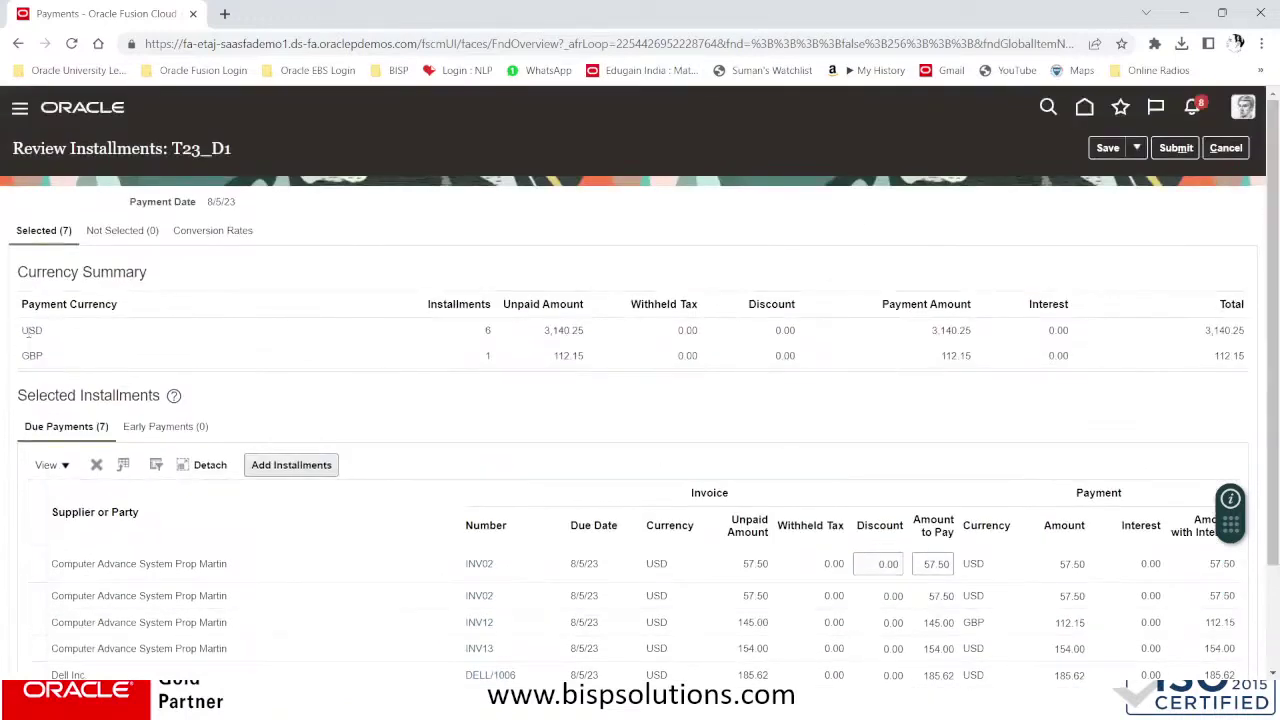
{"action": "left_click_drag", "start_coordinate": [22, 330], "coordinate": [1232, 326]}
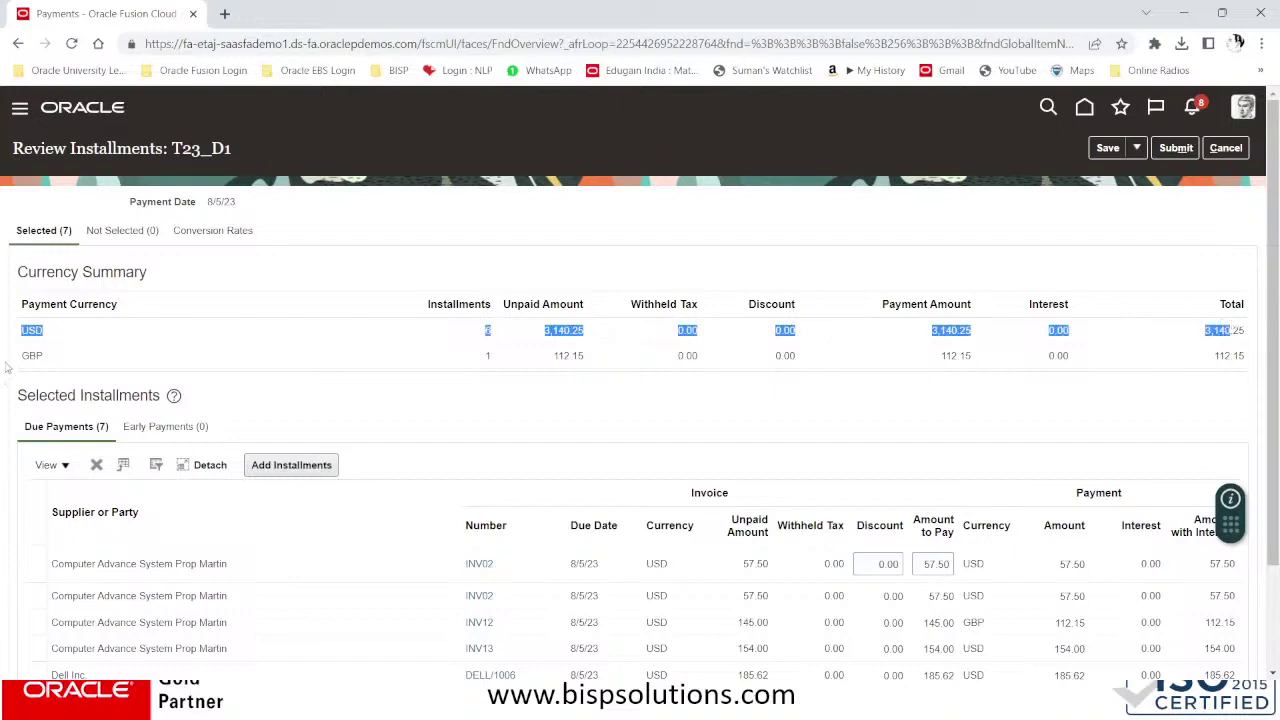
{"action": "left_click_drag", "start_coordinate": [17, 360], "coordinate": [1250, 359]}
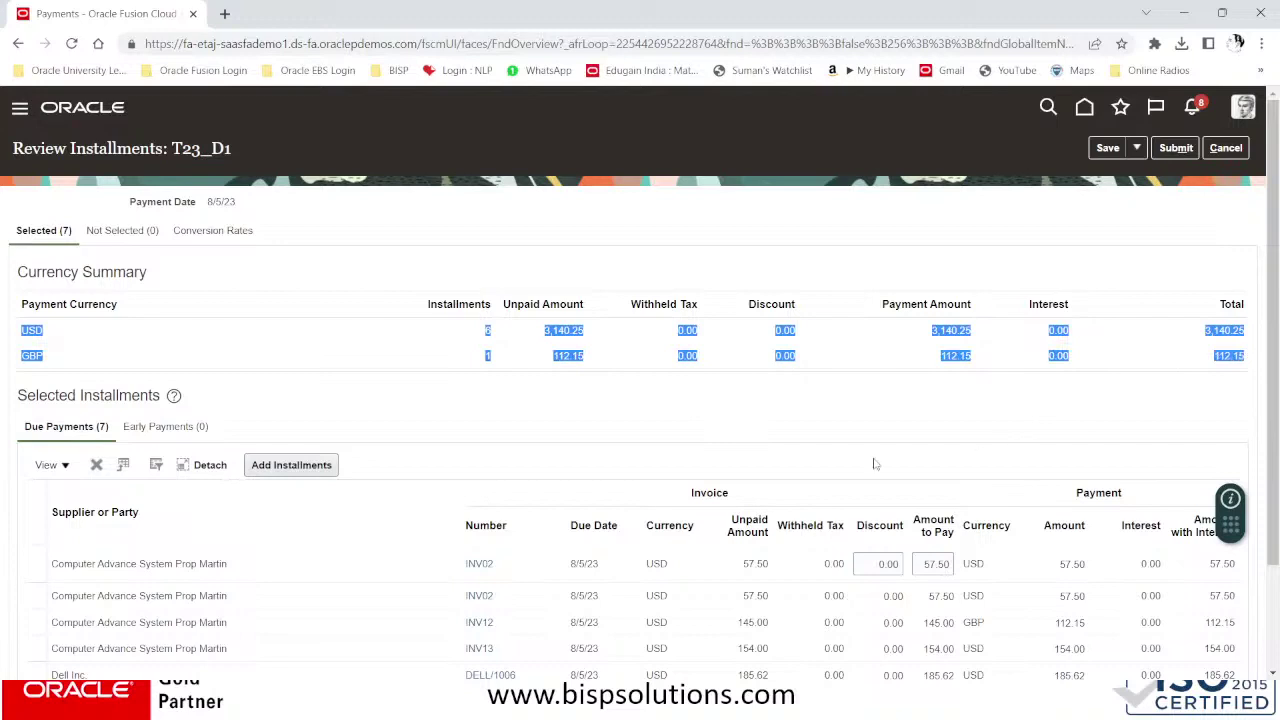
{"action": "left_click", "coordinate": [1166, 150]}
- Refresh the payment process requests requiring attention to look for T23_D1
{"action": "scroll", "coordinate": [1095, 284], "scroll_direction": "down", "scroll_amount": 2}
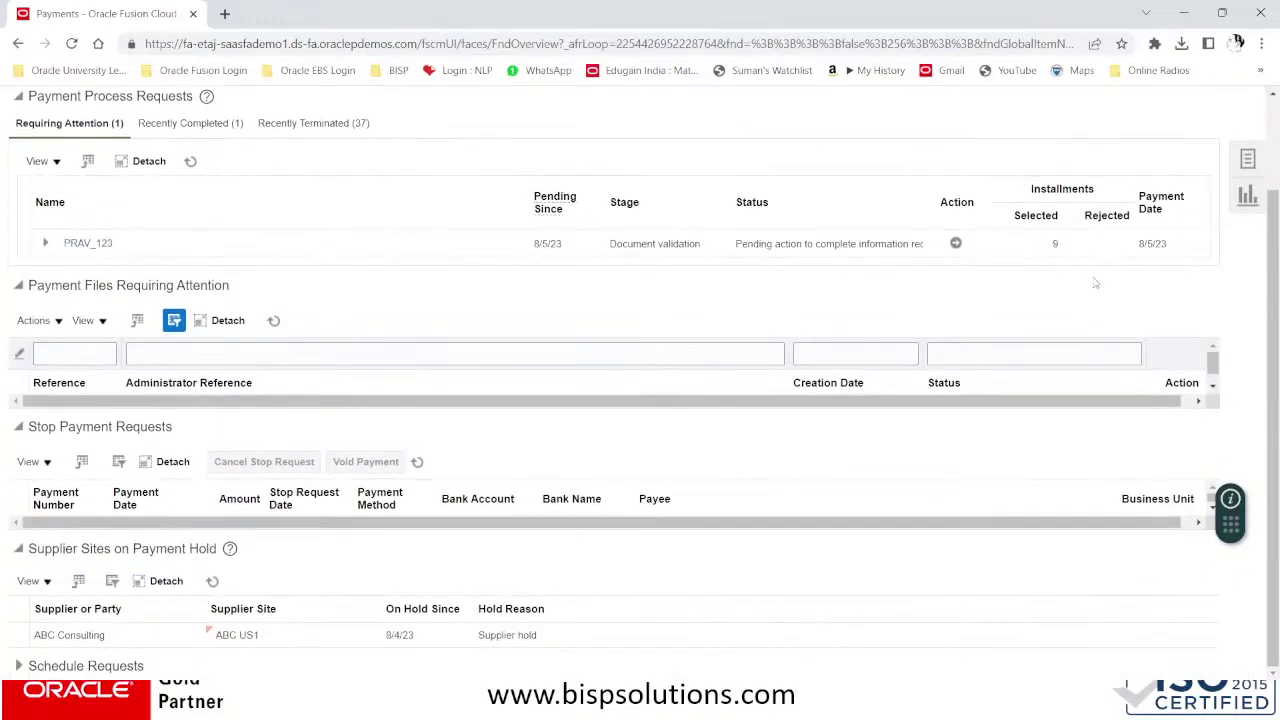
{"action": "scroll", "coordinate": [952, 275], "scroll_direction": "up", "scroll_amount": 2}
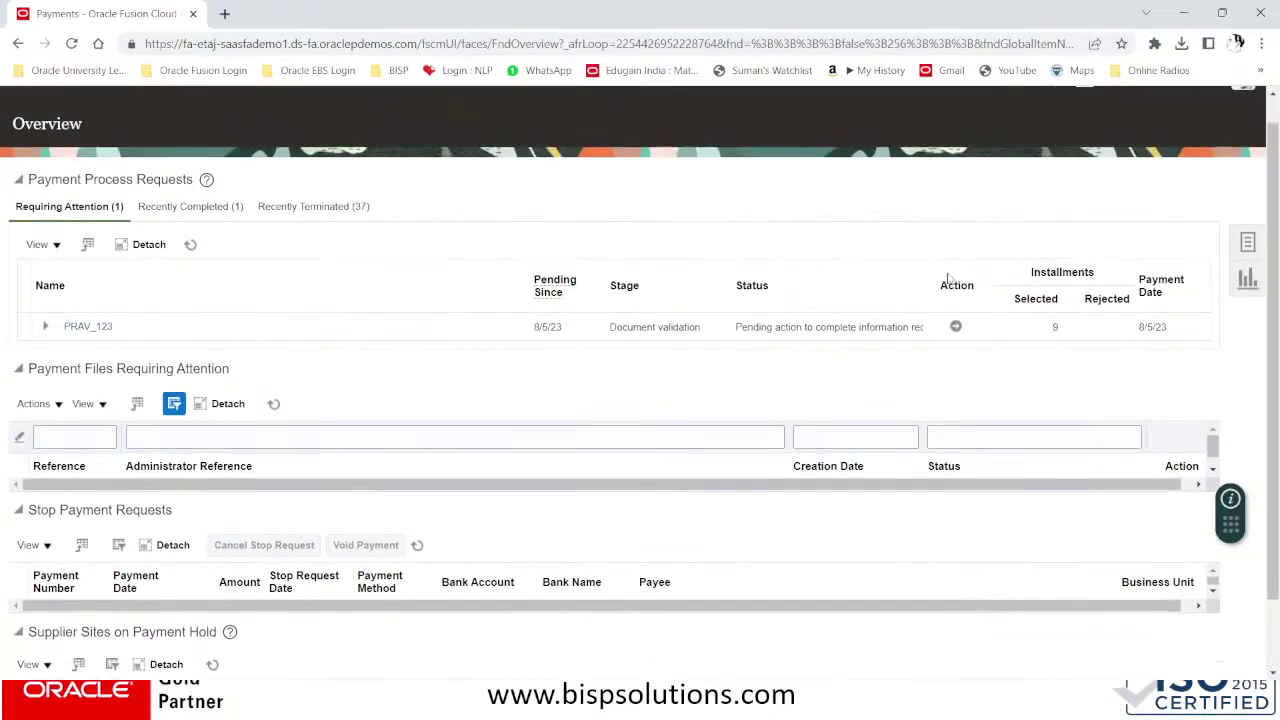
{"action": "scroll", "coordinate": [560, 385], "scroll_direction": "up", "scroll_amount": 1}
{"action": "left_click", "coordinate": [189, 273]}
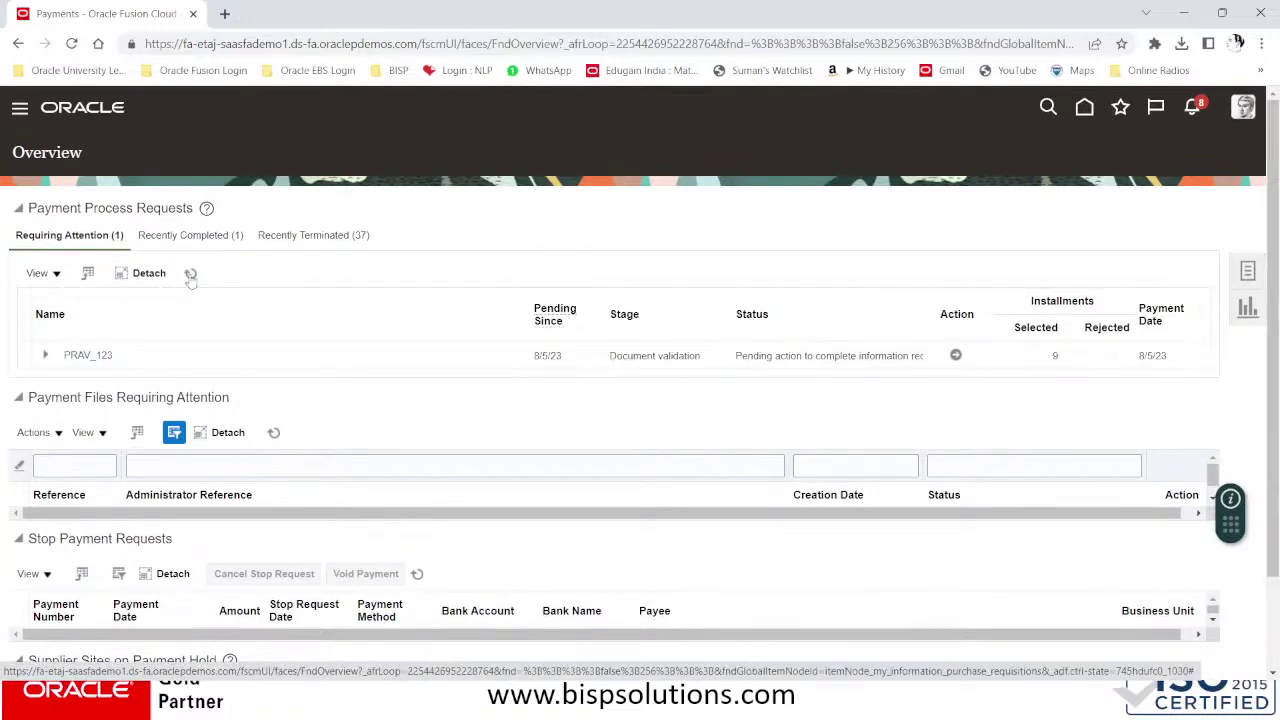
{"action": "left_click", "coordinate": [190, 273]}
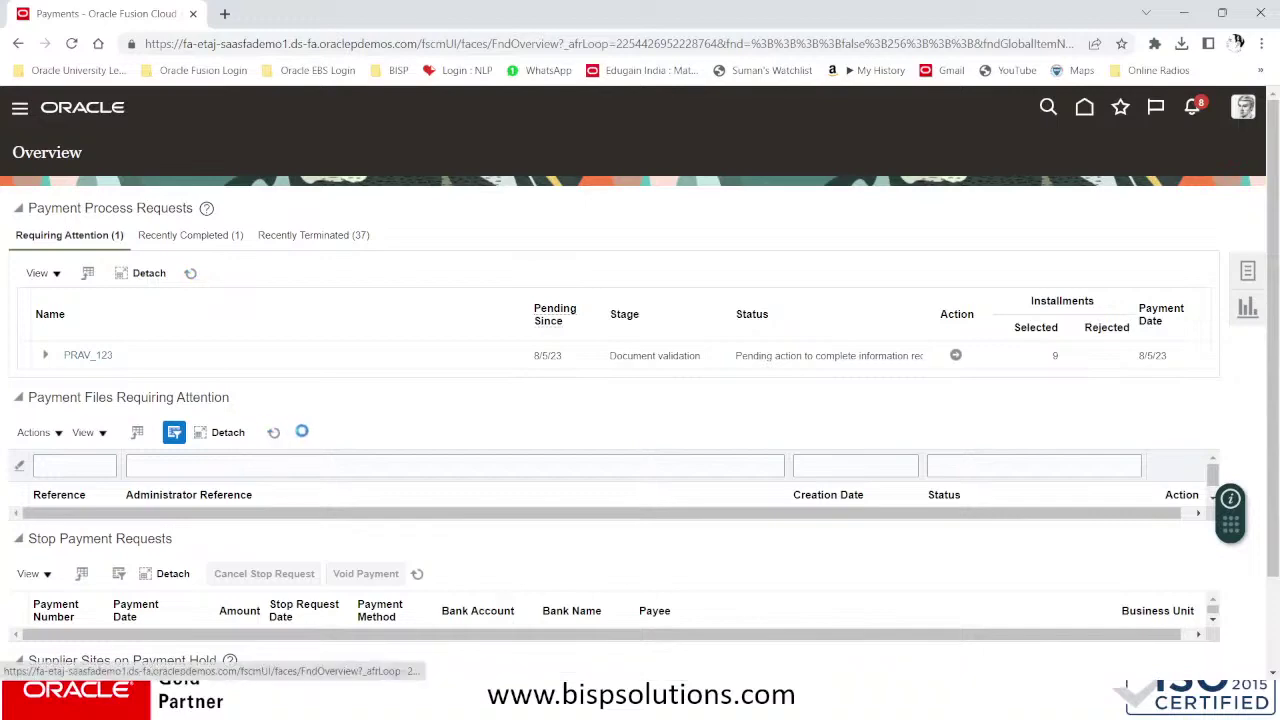
- Expand Schedule Requests and refresh it to check the progress of the Build Payments processes for T23_D1
{"action": "scroll", "coordinate": [298, 434], "scroll_direction": "down", "scroll_amount": 1}
{"action": "scroll", "coordinate": [301, 438], "scroll_direction": "down", "scroll_amount": 1}
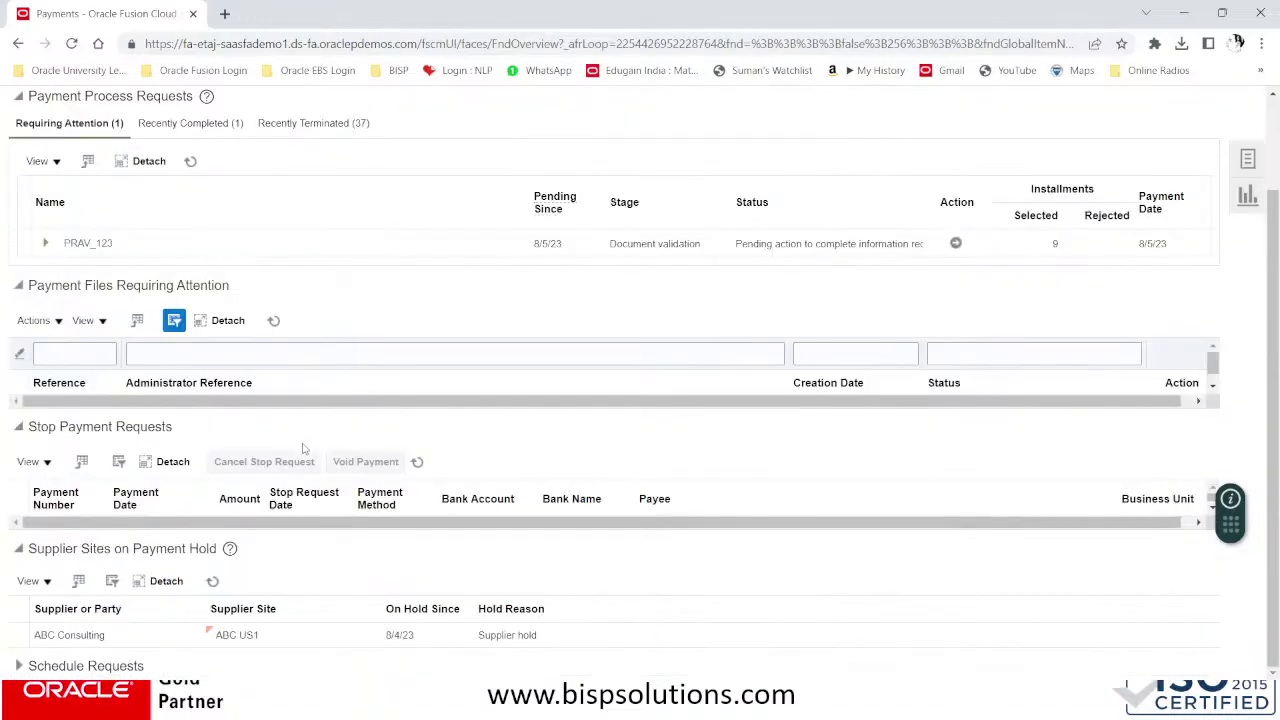
{"action": "scroll", "coordinate": [303, 448], "scroll_direction": "up", "scroll_amount": 2}
{"action": "scroll", "coordinate": [303, 448], "scroll_direction": "down", "scroll_amount": 2}
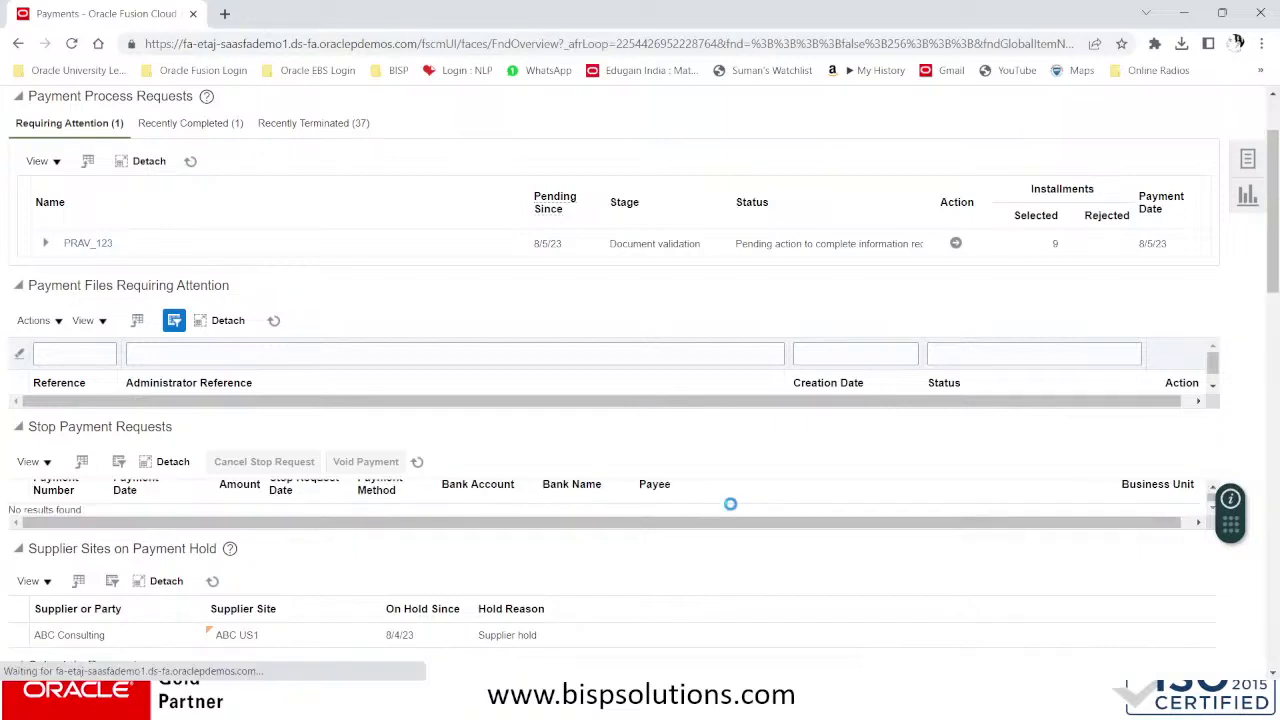
{"action": "scroll", "coordinate": [330, 508], "scroll_direction": "down", "scroll_amount": 4}
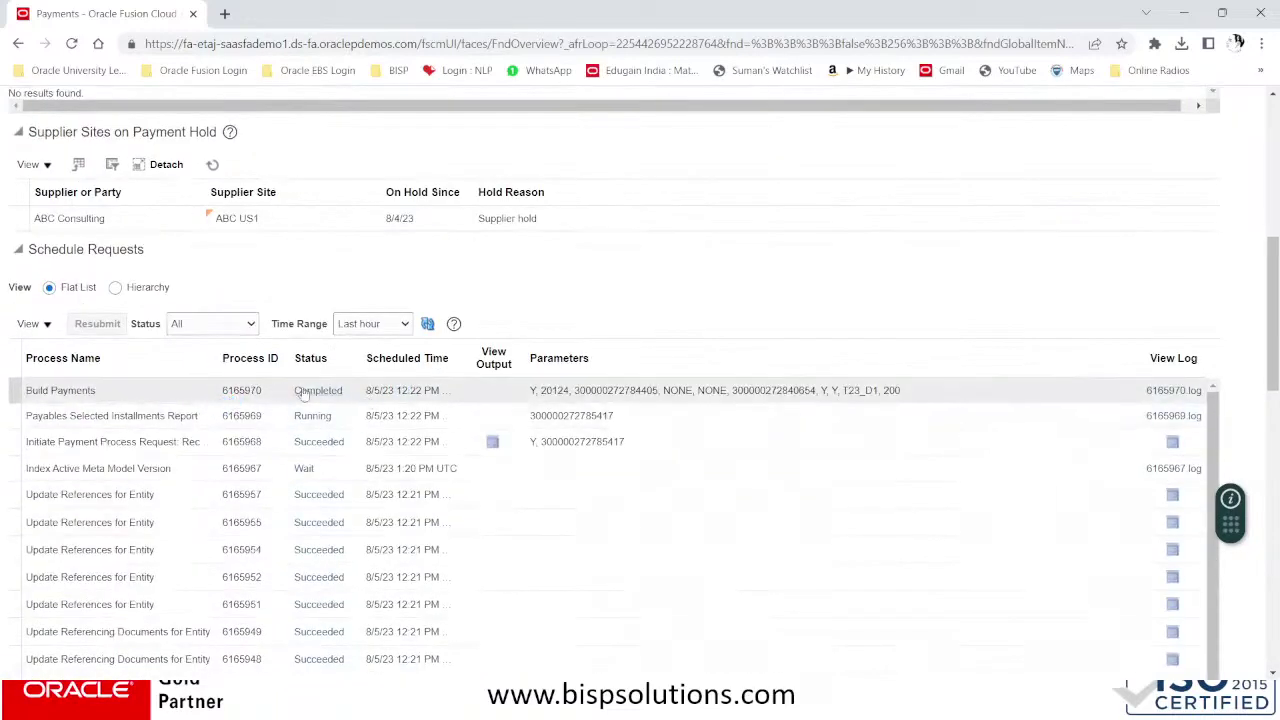
{"action": "scroll", "coordinate": [491, 447], "scroll_direction": "up", "scroll_amount": 3}
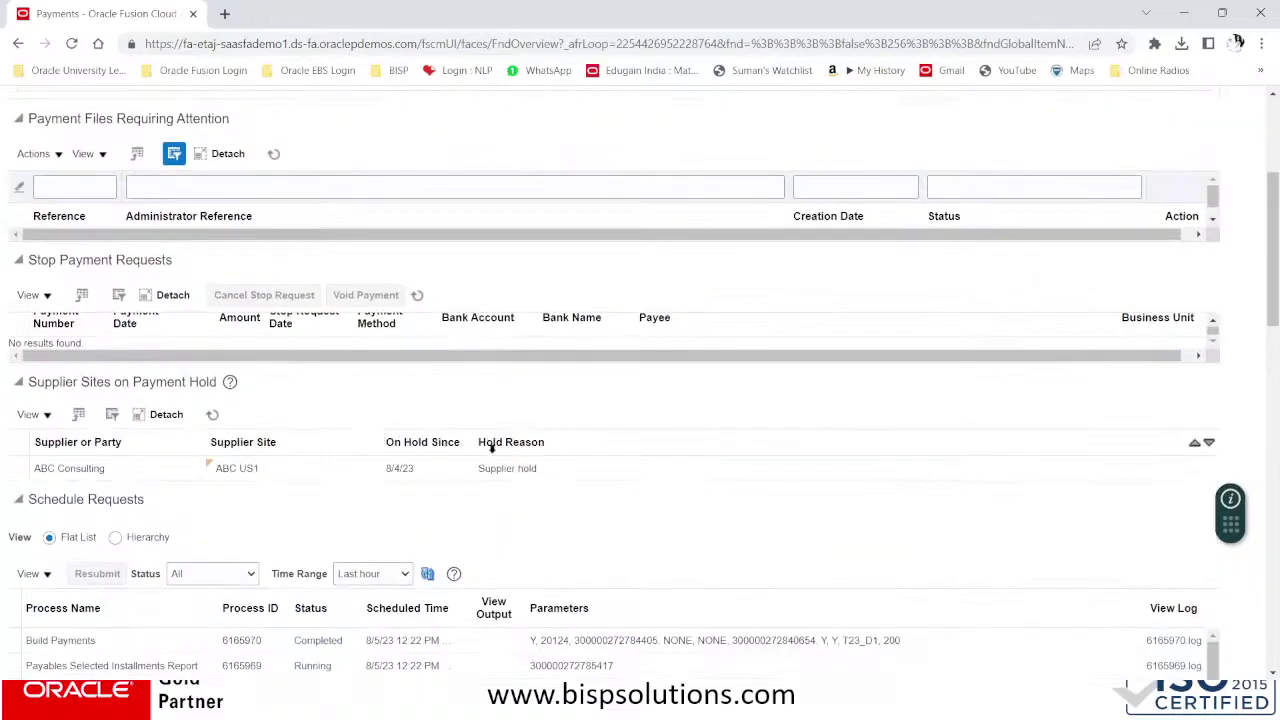
{"action": "scroll", "coordinate": [499, 492], "scroll_direction": "down", "scroll_amount": 2}
{"action": "left_click", "coordinate": [428, 407]}
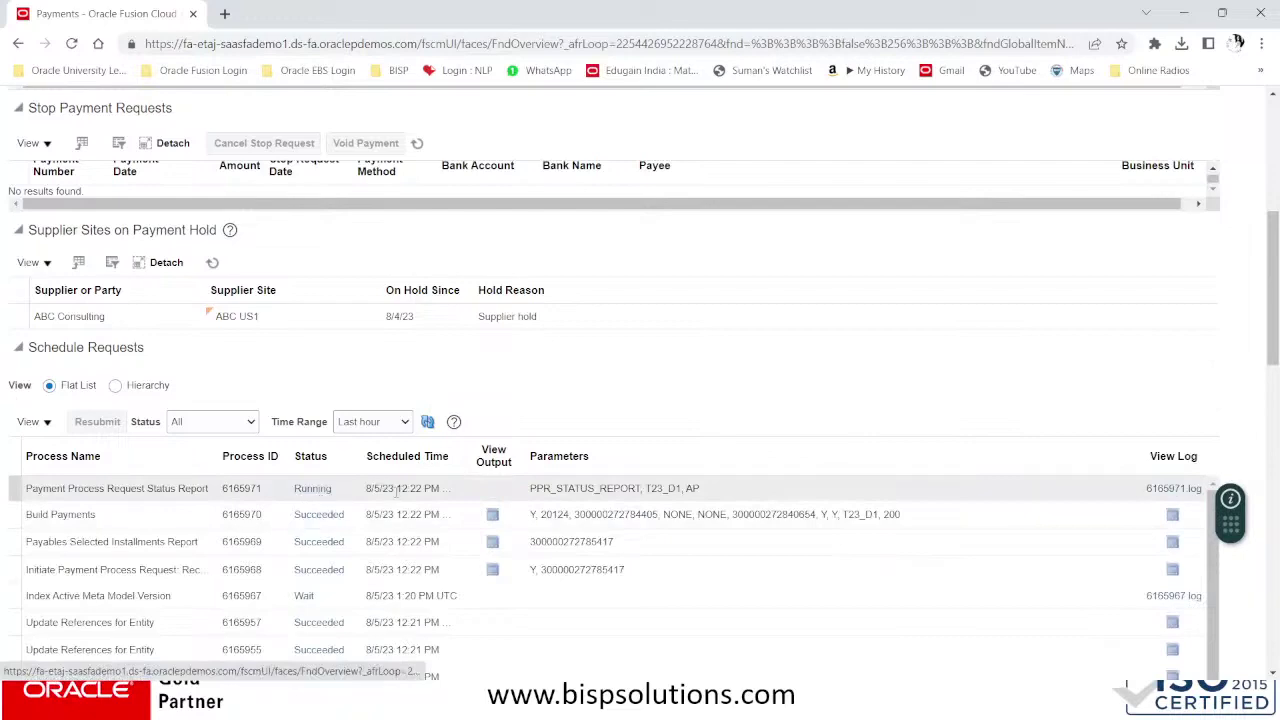
- Find request T23_D1 in Manage Payment Process Requests and open its proposed payments for review
{"action": "scroll", "coordinate": [396, 496], "scroll_direction": "up", "scroll_amount": 5}
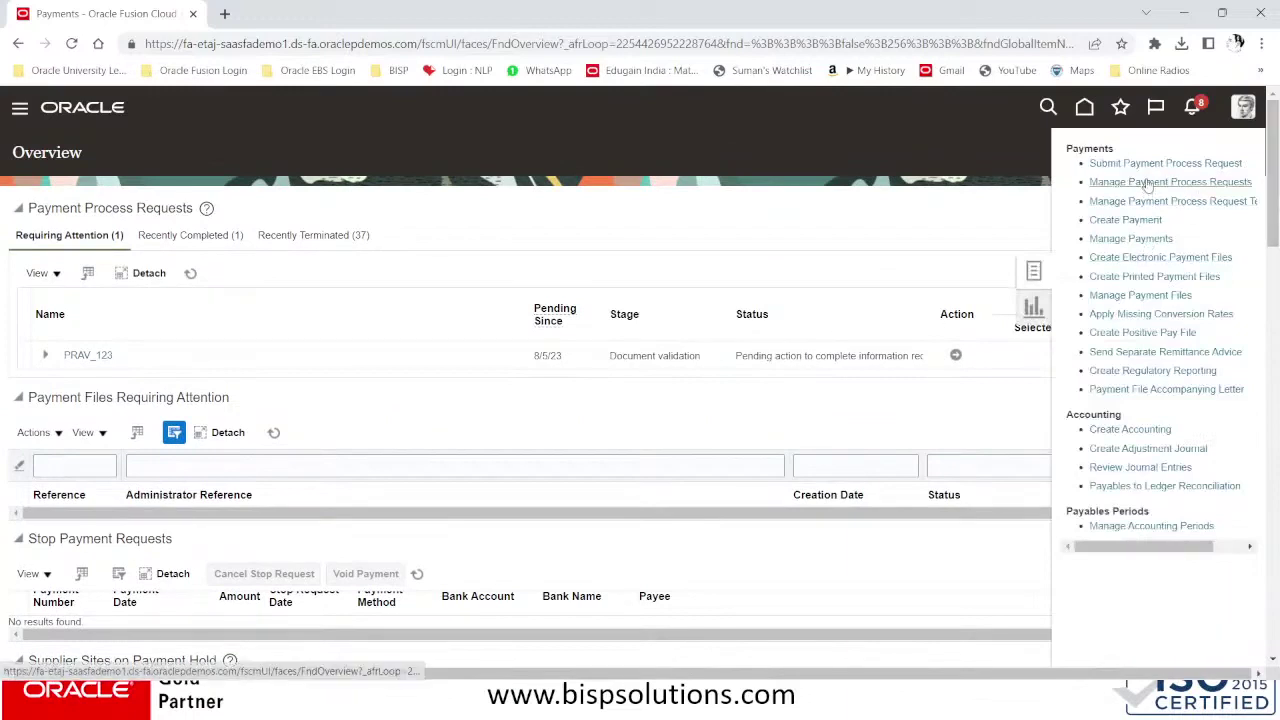
{"action": "left_click", "coordinate": [1148, 183]}
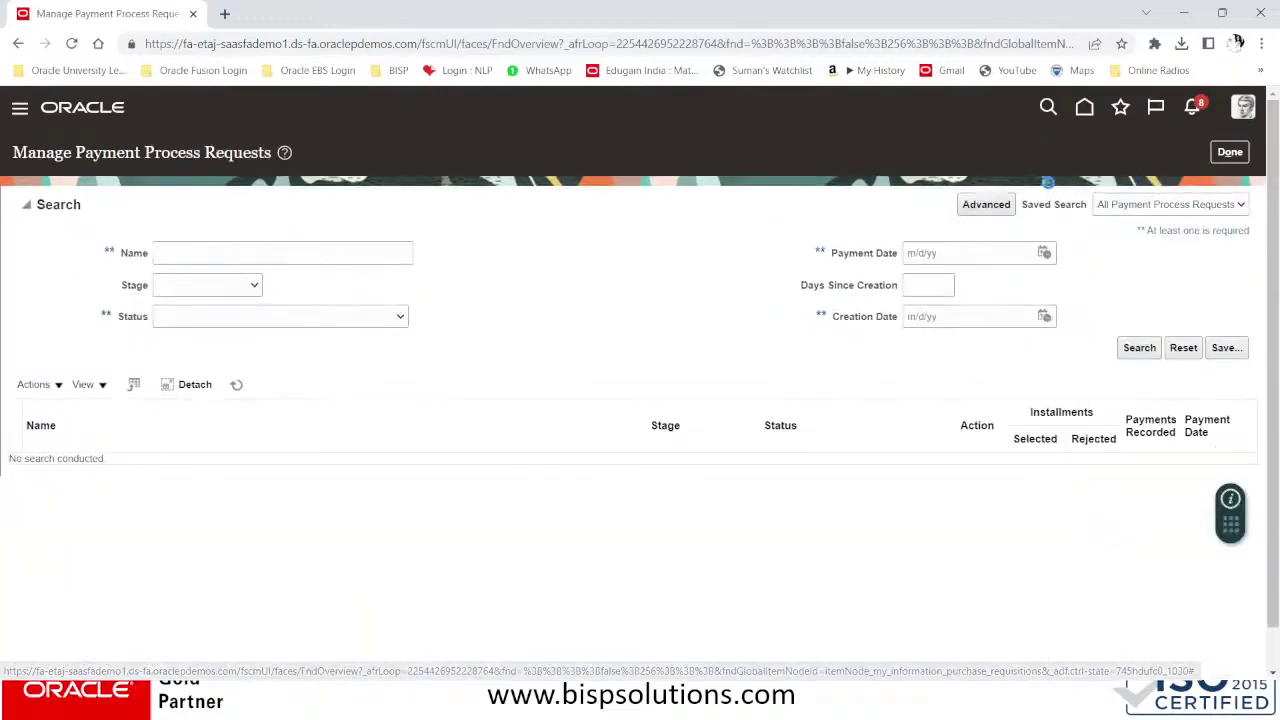
{"action": "left_click", "coordinate": [255, 246]}
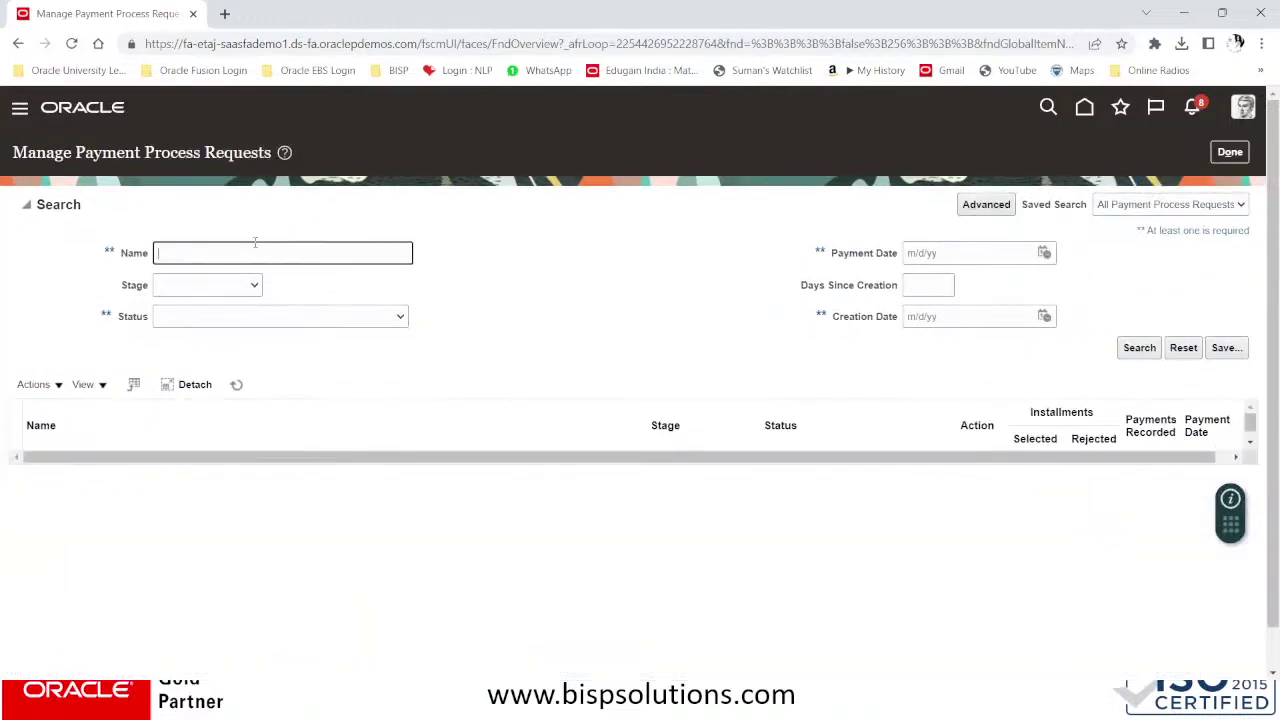
{"action": "key", "text": "super+v"}
{"action": "left_click", "coordinate": [218, 415]}
{"action": "left_click", "coordinate": [1120, 350]}
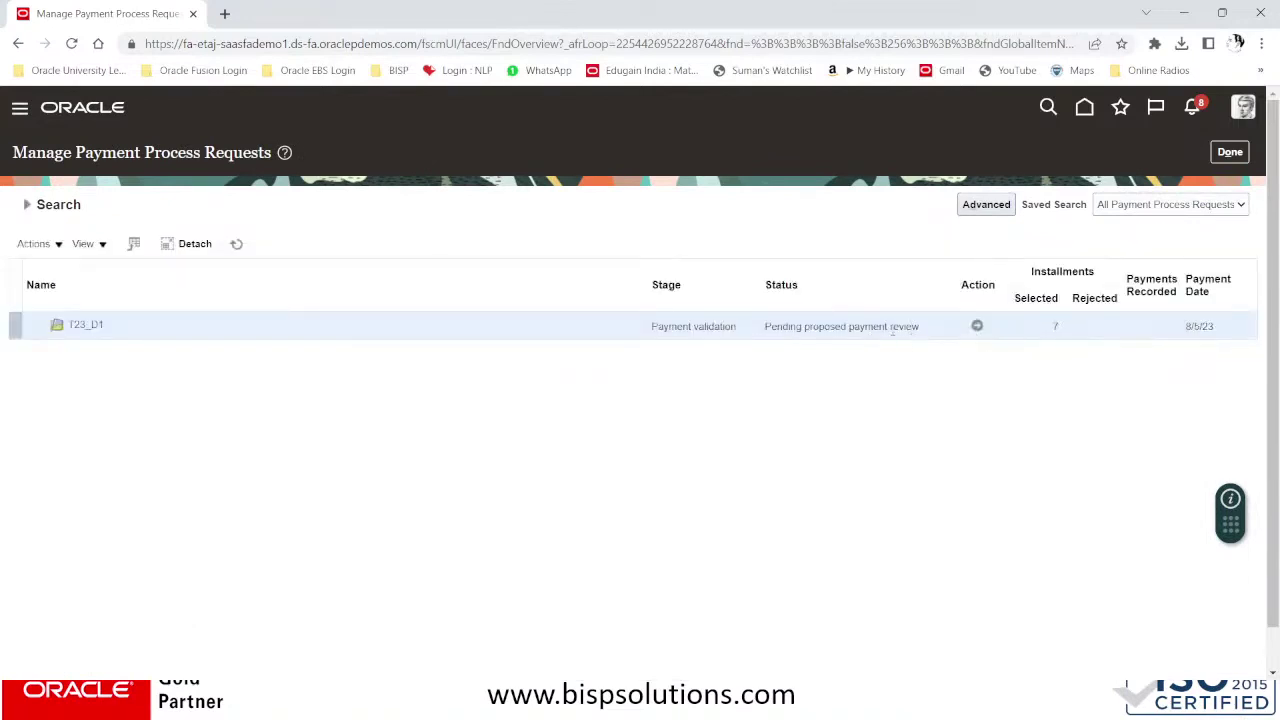
{"action": "left_click", "coordinate": [974, 324]}
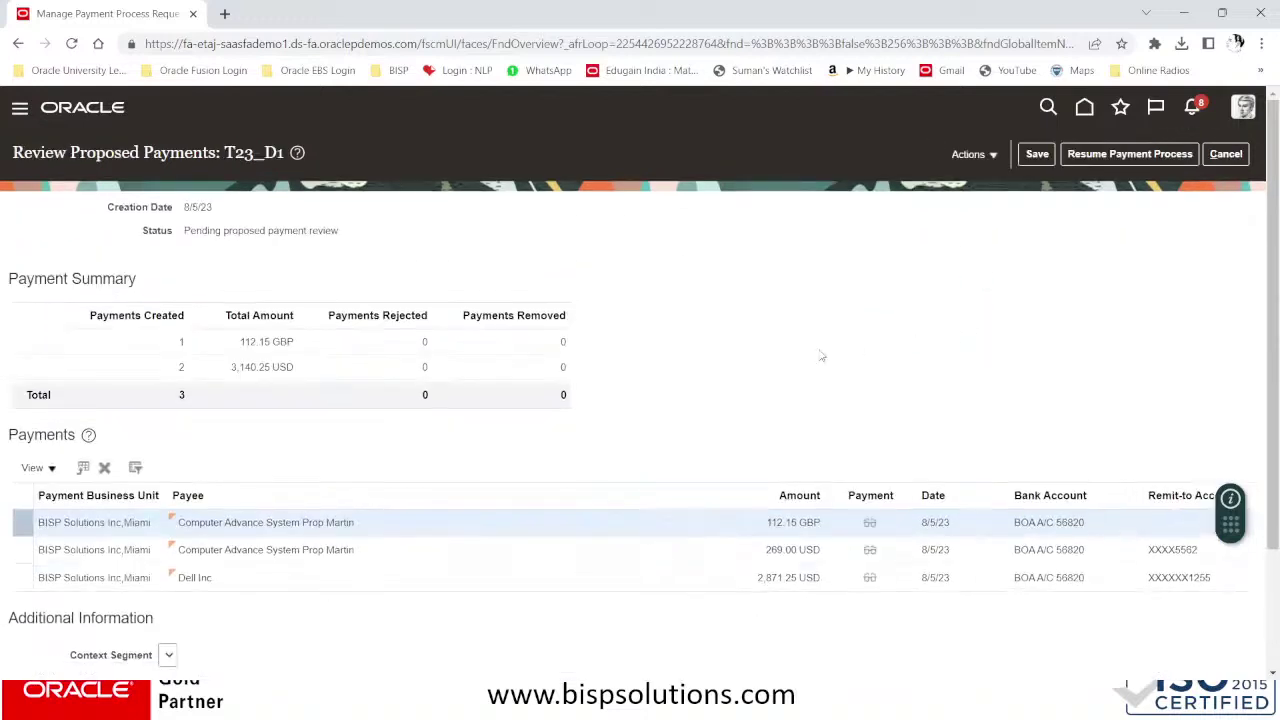
- Remove the 112.15 GBP payment to Computer Advance System from the proposed payments and confirm its removal
{"action": "scroll", "coordinate": [809, 363], "scroll_direction": "down", "scroll_amount": 3}
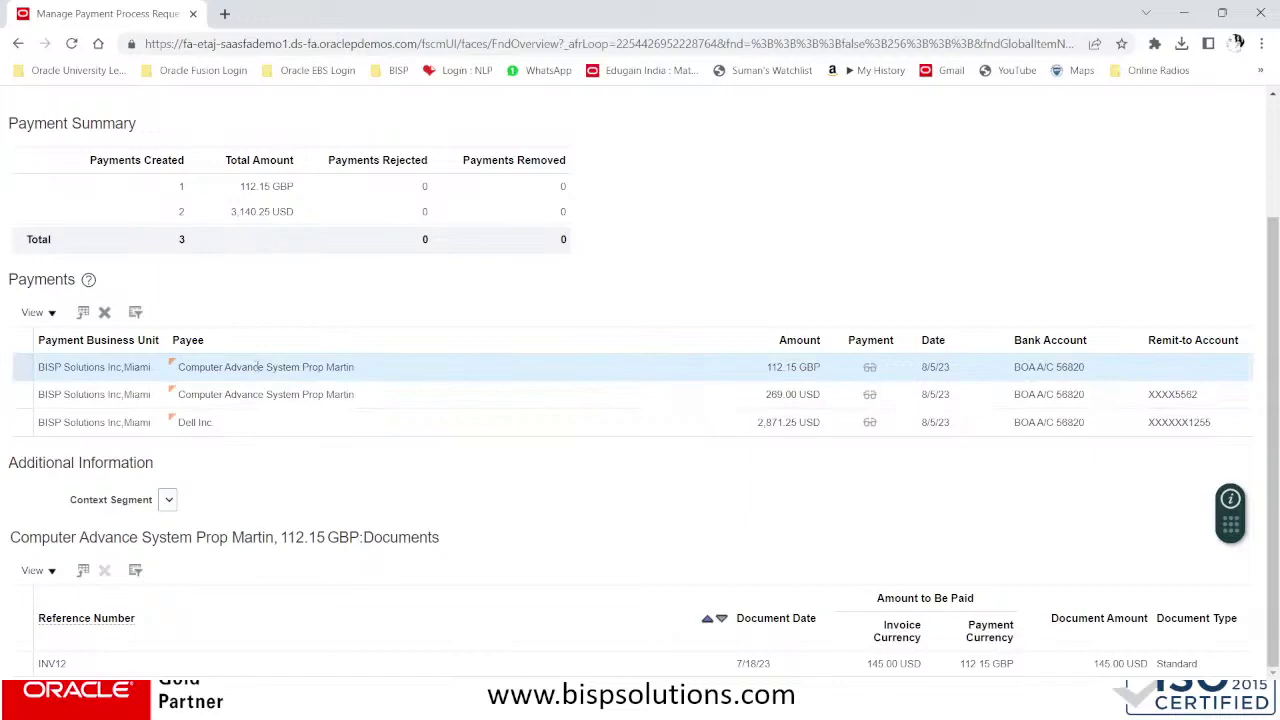
{"action": "left_click", "coordinate": [106, 313]}
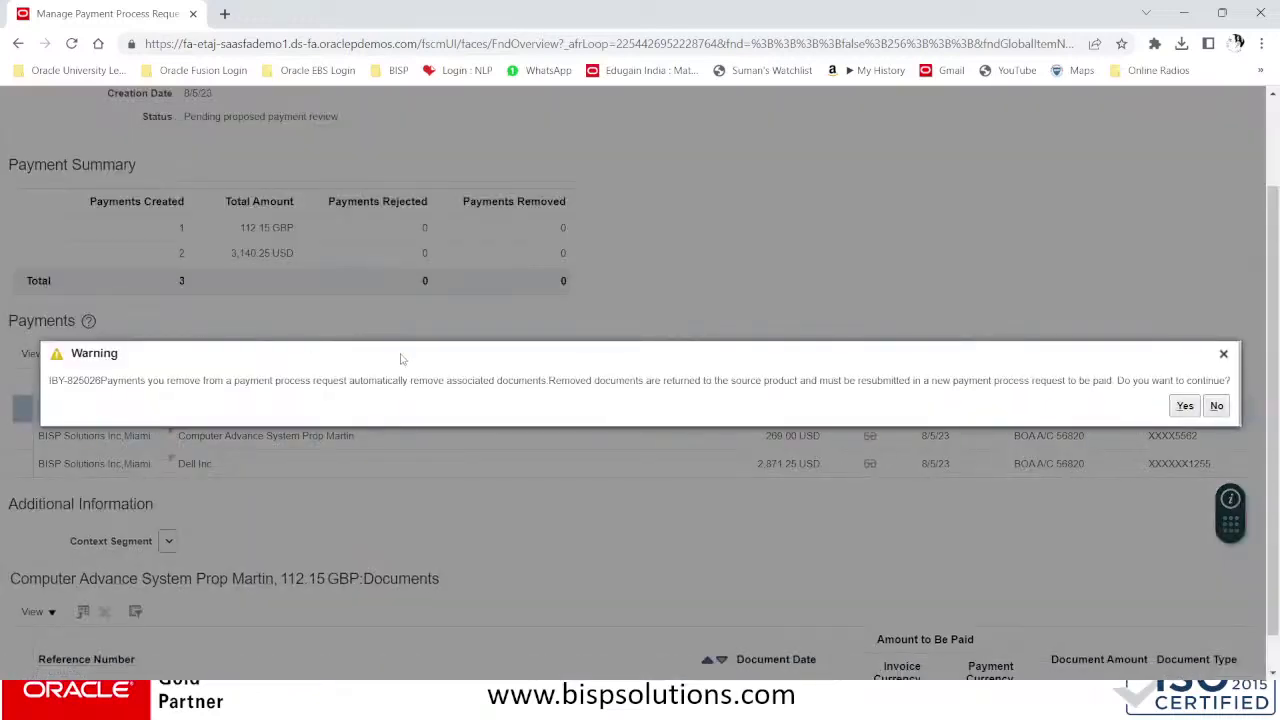
{"action": "left_click", "coordinate": [1184, 405]}
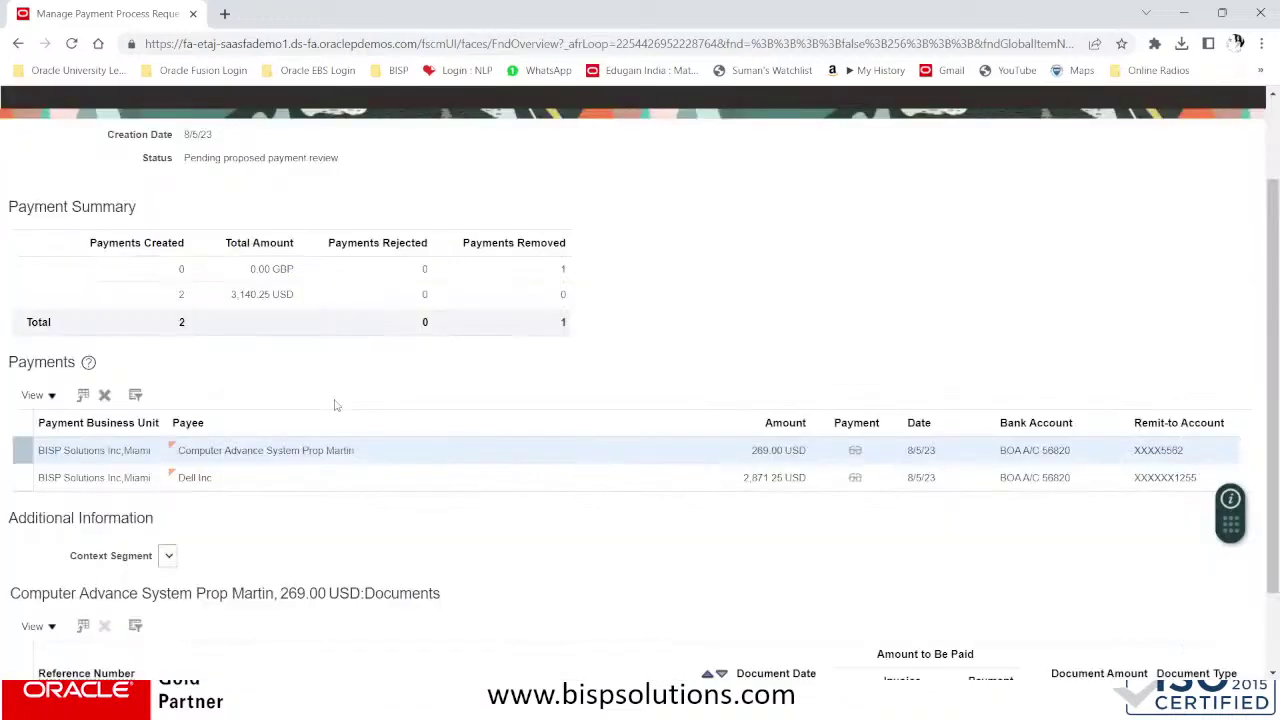
{"action": "left_click", "coordinate": [1011, 264]}
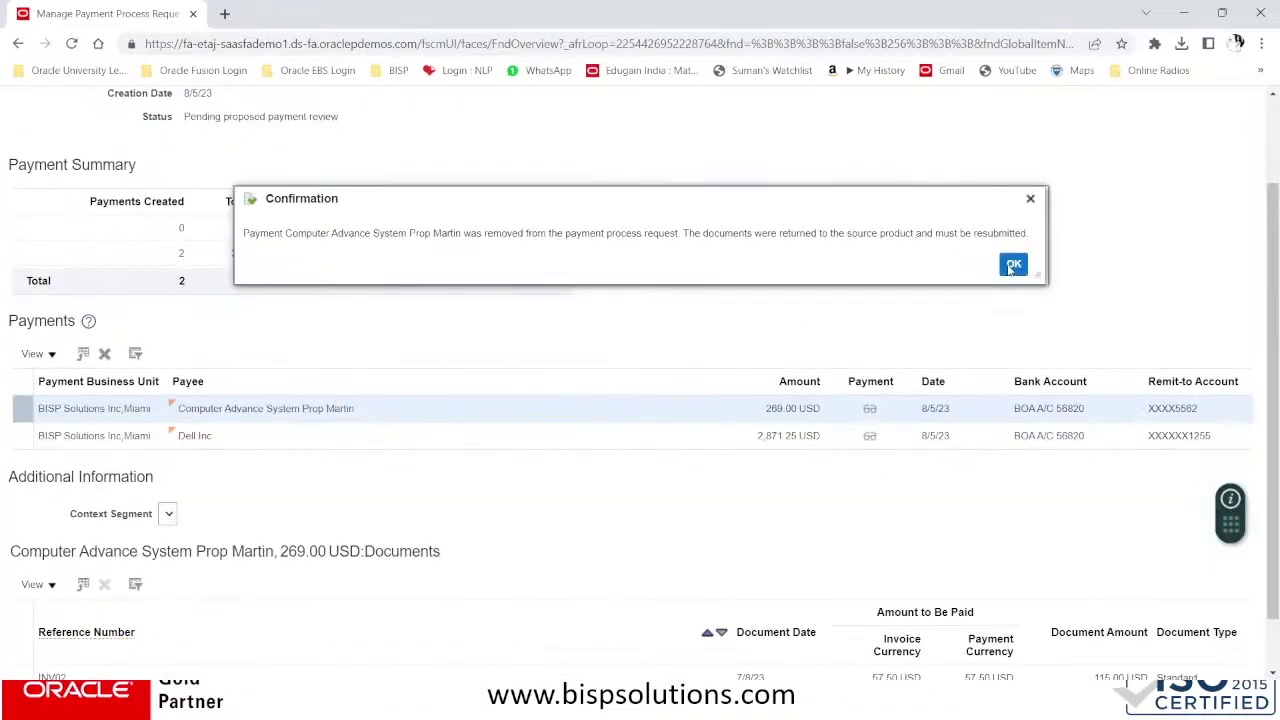
{"action": "scroll", "coordinate": [474, 506], "scroll_direction": "down", "scroll_amount": 2}
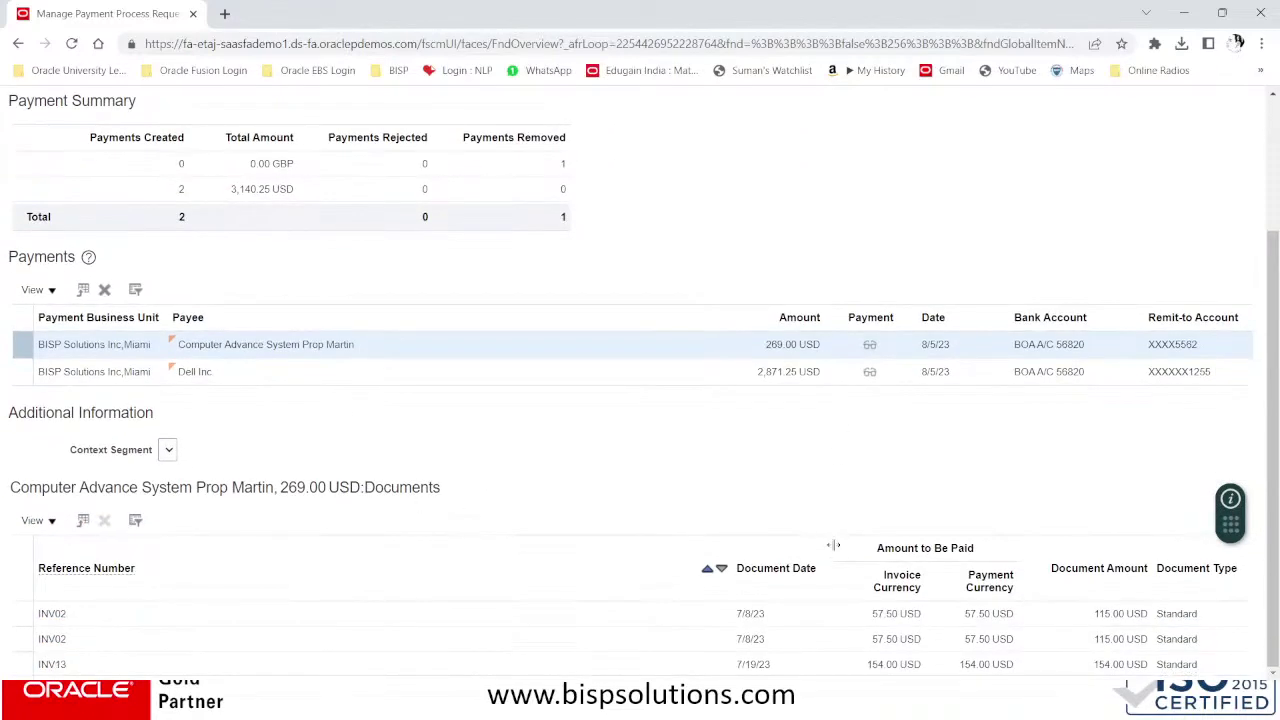
- Review the remaining proposed payments of T23_D1 and resume its payment process
{"action": "scroll", "coordinate": [834, 545], "scroll_direction": "up", "scroll_amount": 2}
{"action": "scroll", "coordinate": [834, 545], "scroll_direction": "down", "scroll_amount": 2}
{"action": "scroll", "coordinate": [837, 544], "scroll_direction": "up", "scroll_amount": 3}
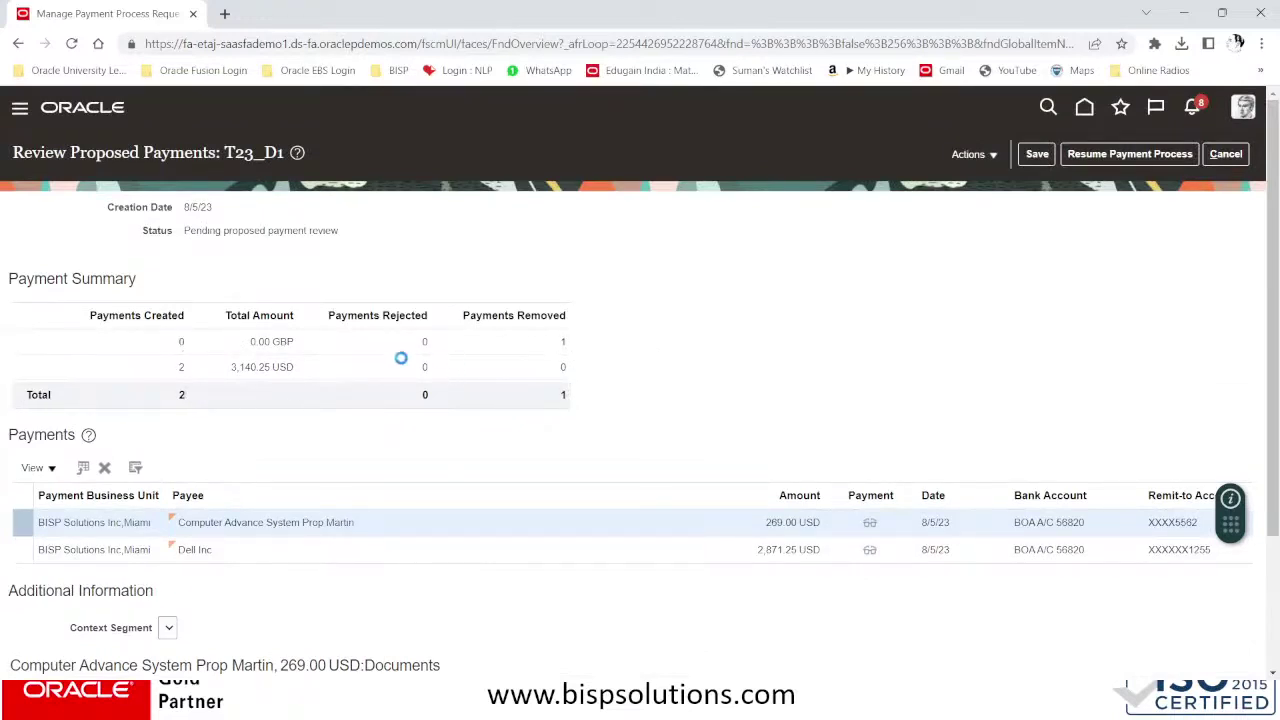
{"action": "scroll", "coordinate": [778, 485], "scroll_direction": "down", "scroll_amount": 2}
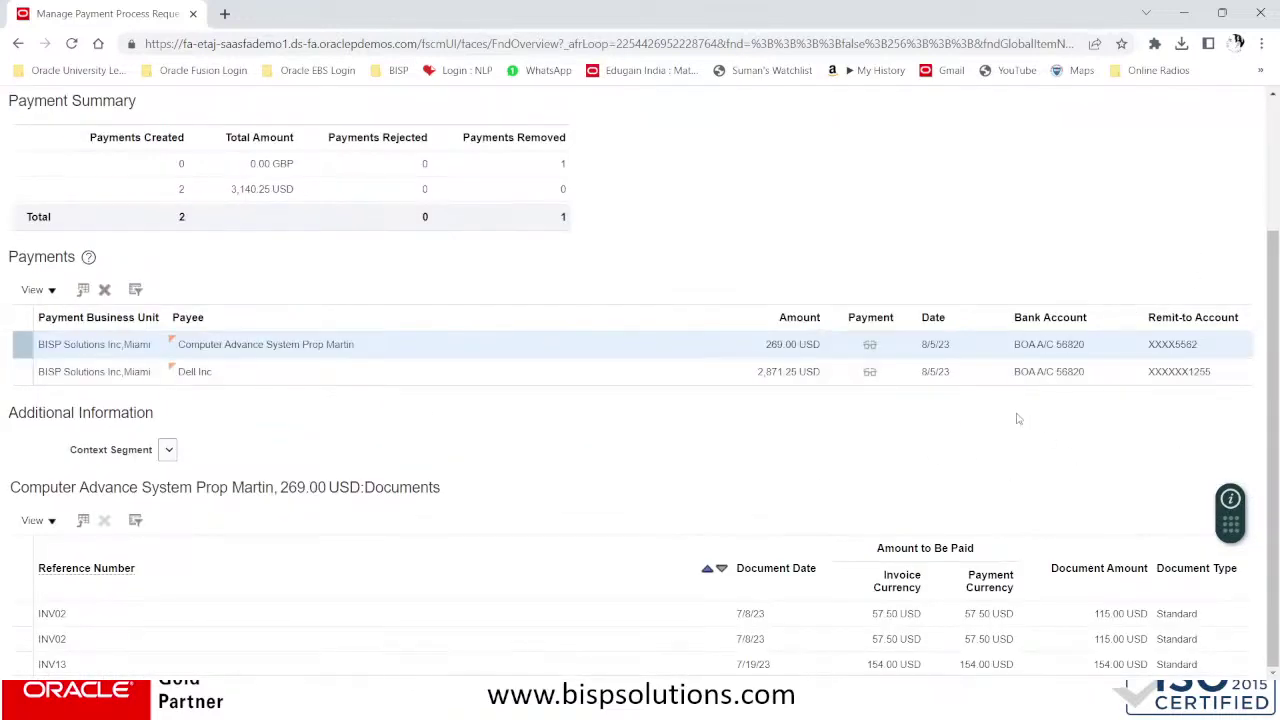
{"action": "scroll", "coordinate": [1018, 418], "scroll_direction": "up", "scroll_amount": 2}
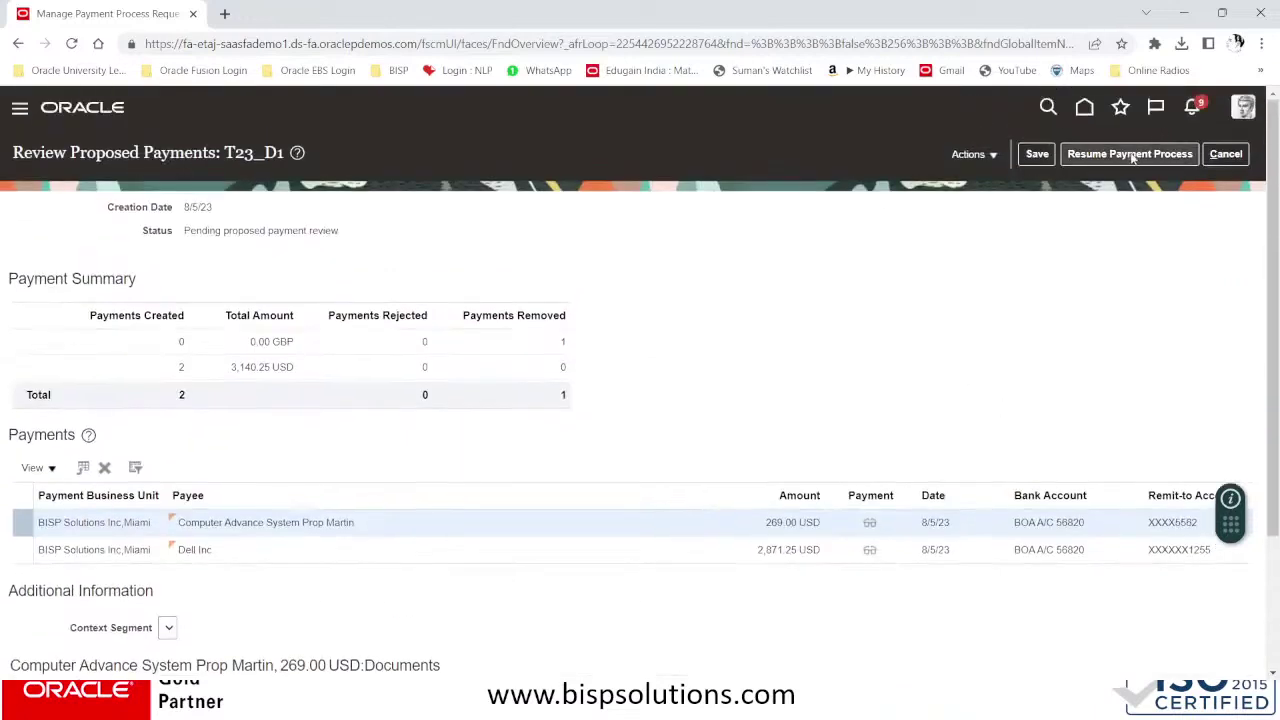
{"action": "left_click", "coordinate": [1134, 154]}
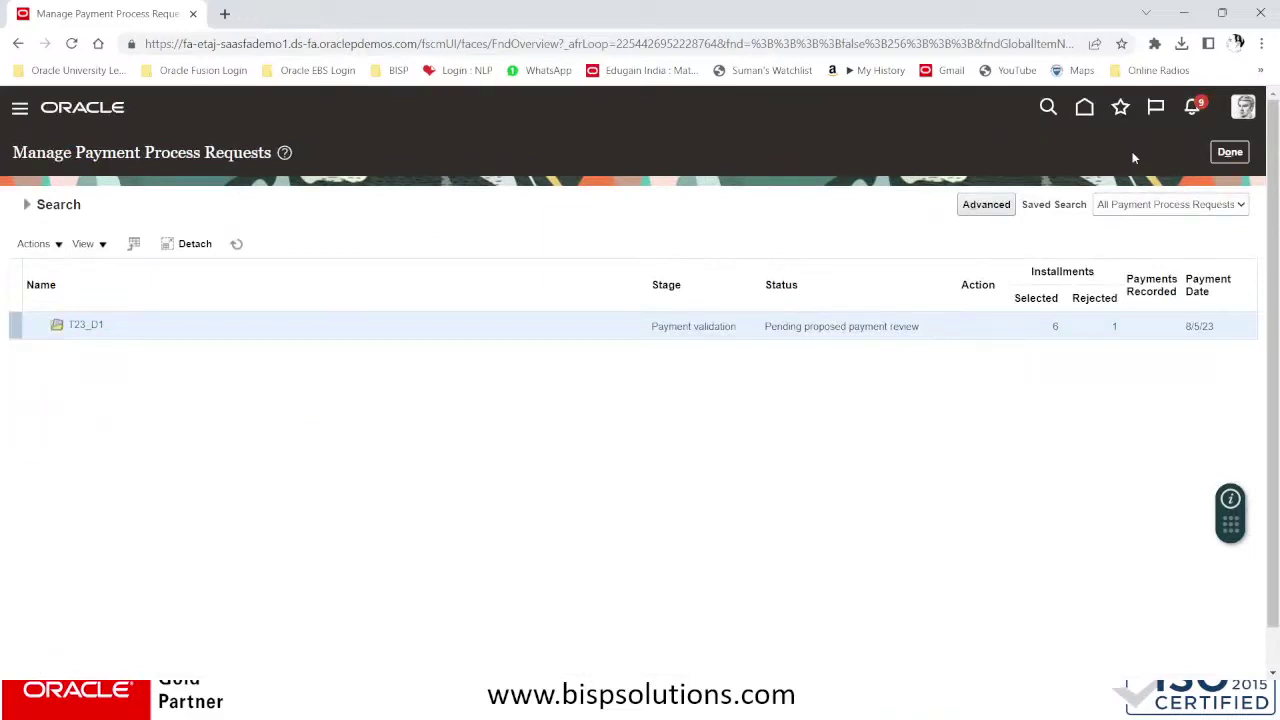
- Reopen Manage Payment Process Requests, search for T23_D1 by name to check its stage and status, and close the page
{"action": "left_click", "coordinate": [1230, 152]}
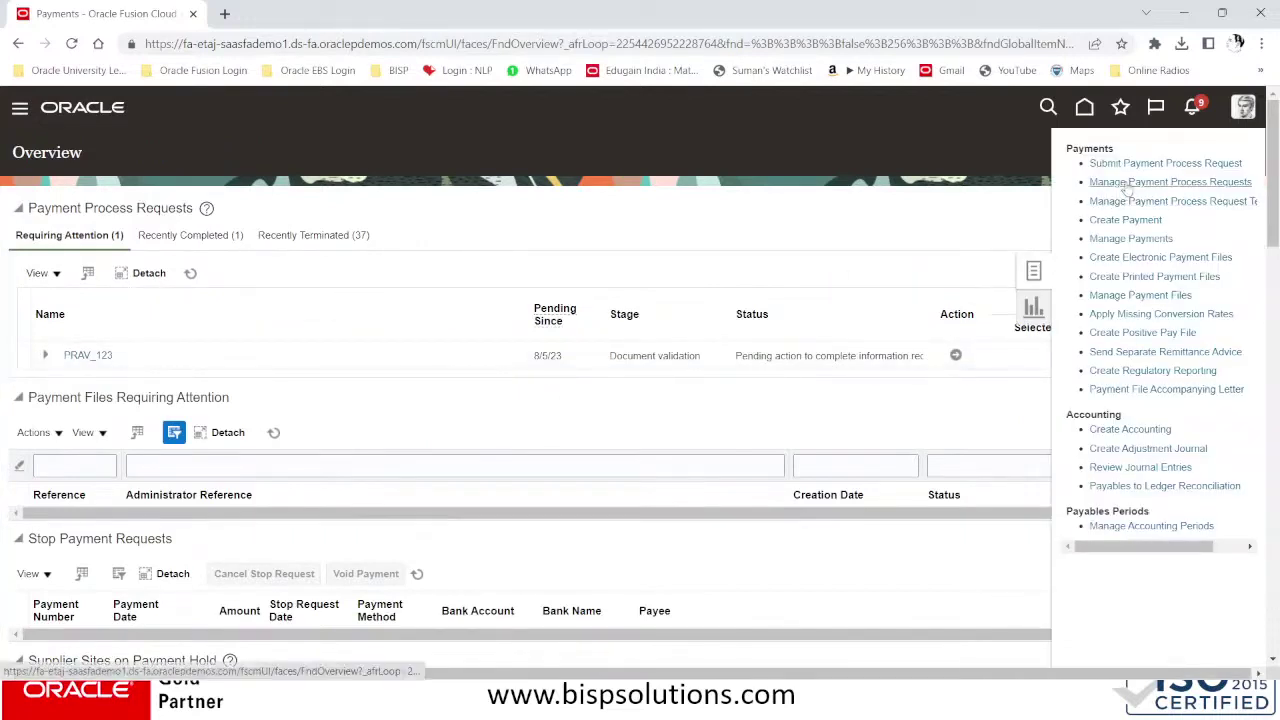
{"action": "left_click", "coordinate": [1128, 186]}
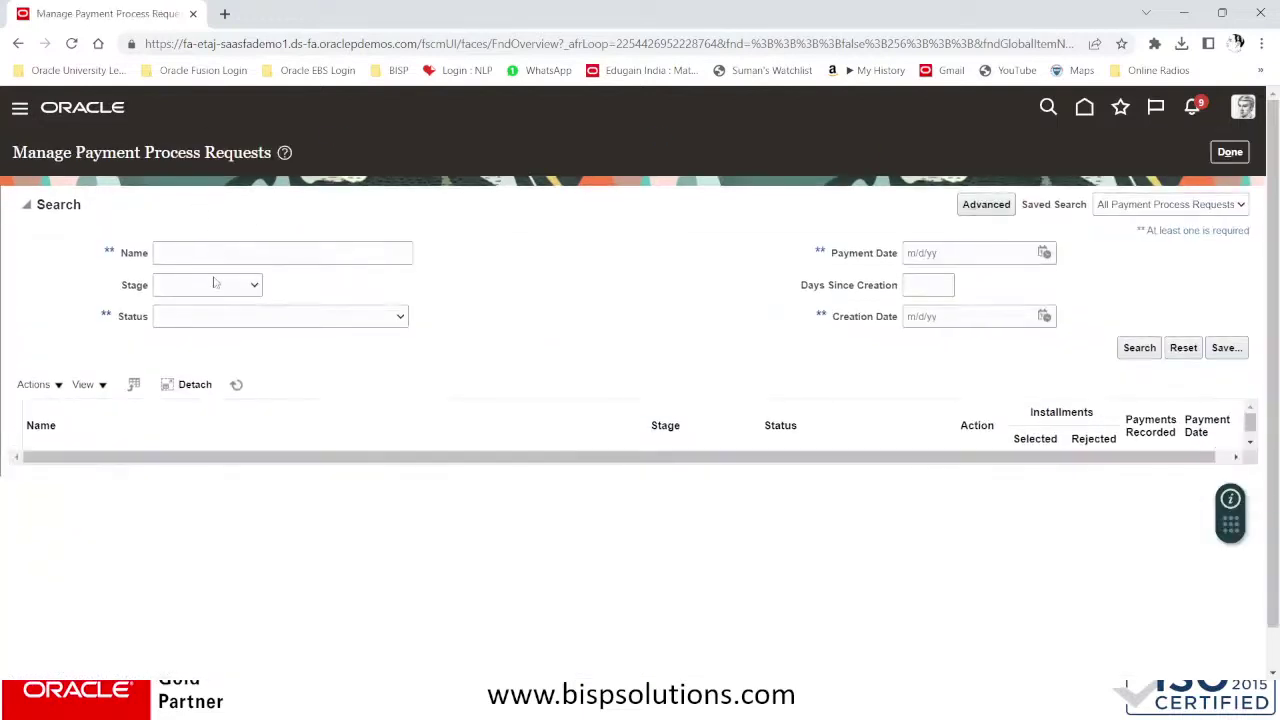
{"action": "left_click", "coordinate": [213, 251]}
{"action": "key", "text": "super+v"}
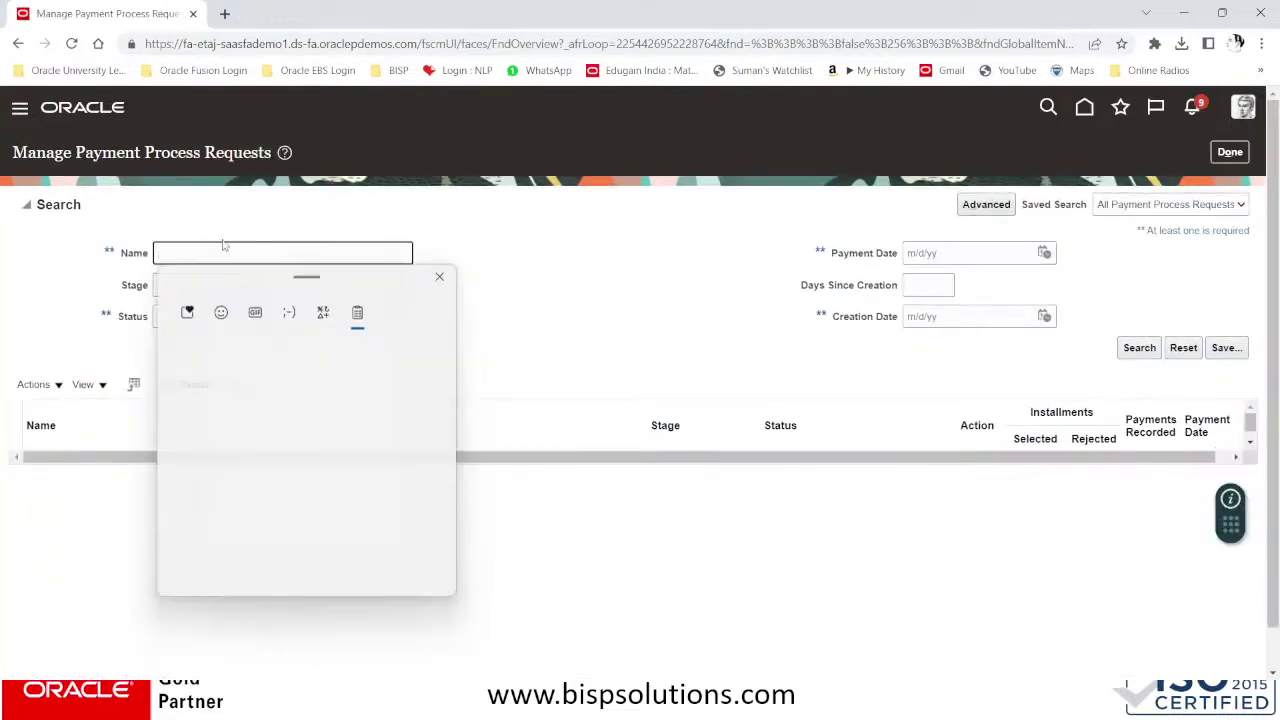
{"action": "left_click", "coordinate": [191, 395]}
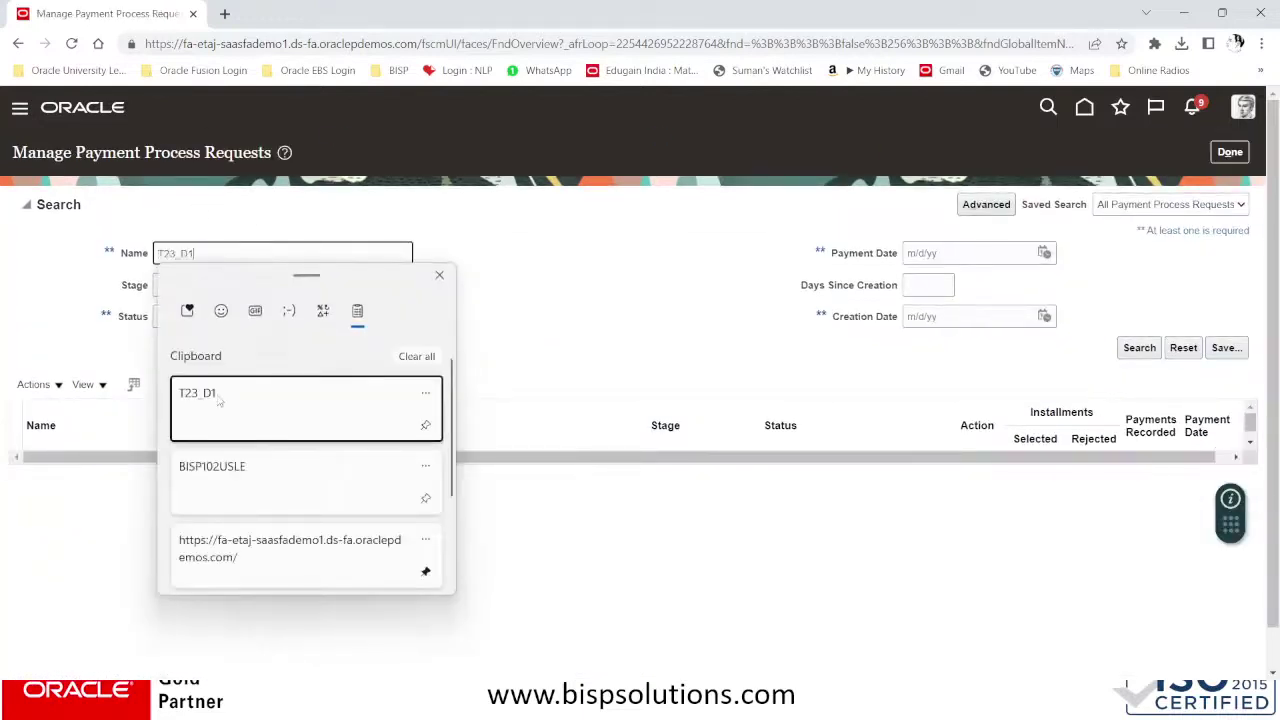
{"action": "left_click", "coordinate": [1135, 347]}
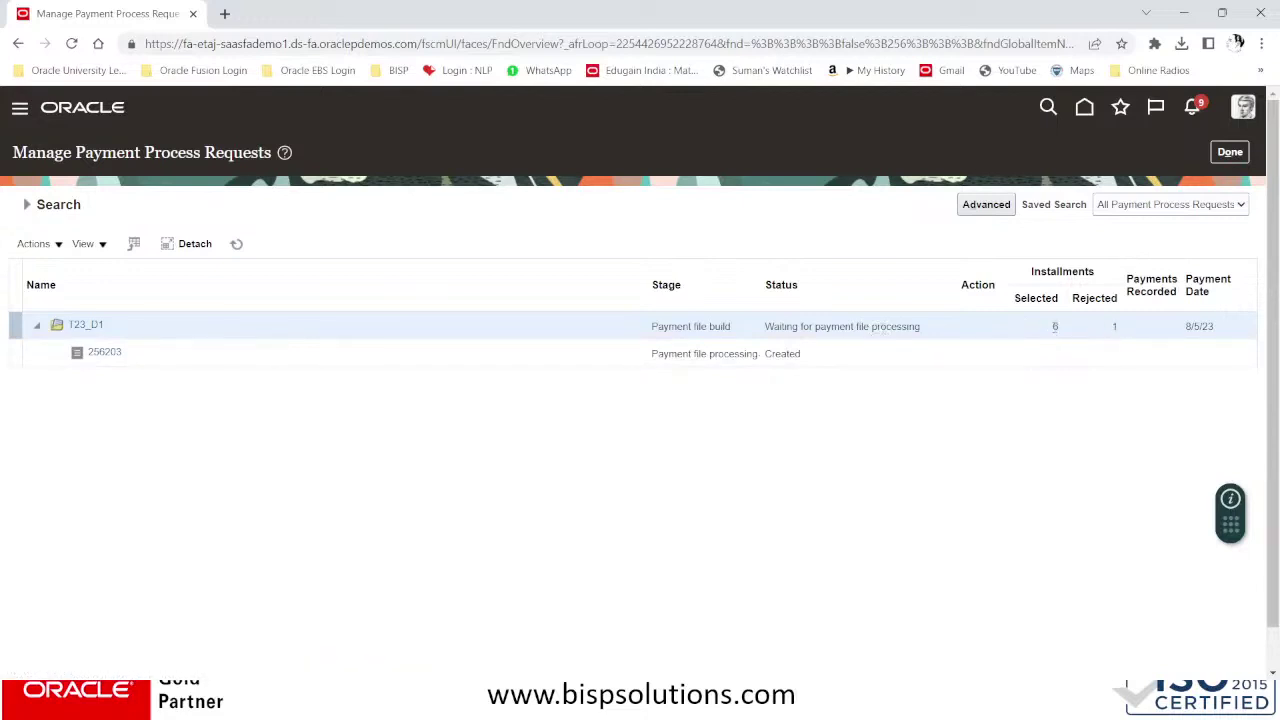
{"action": "left_click", "coordinate": [1225, 154]}
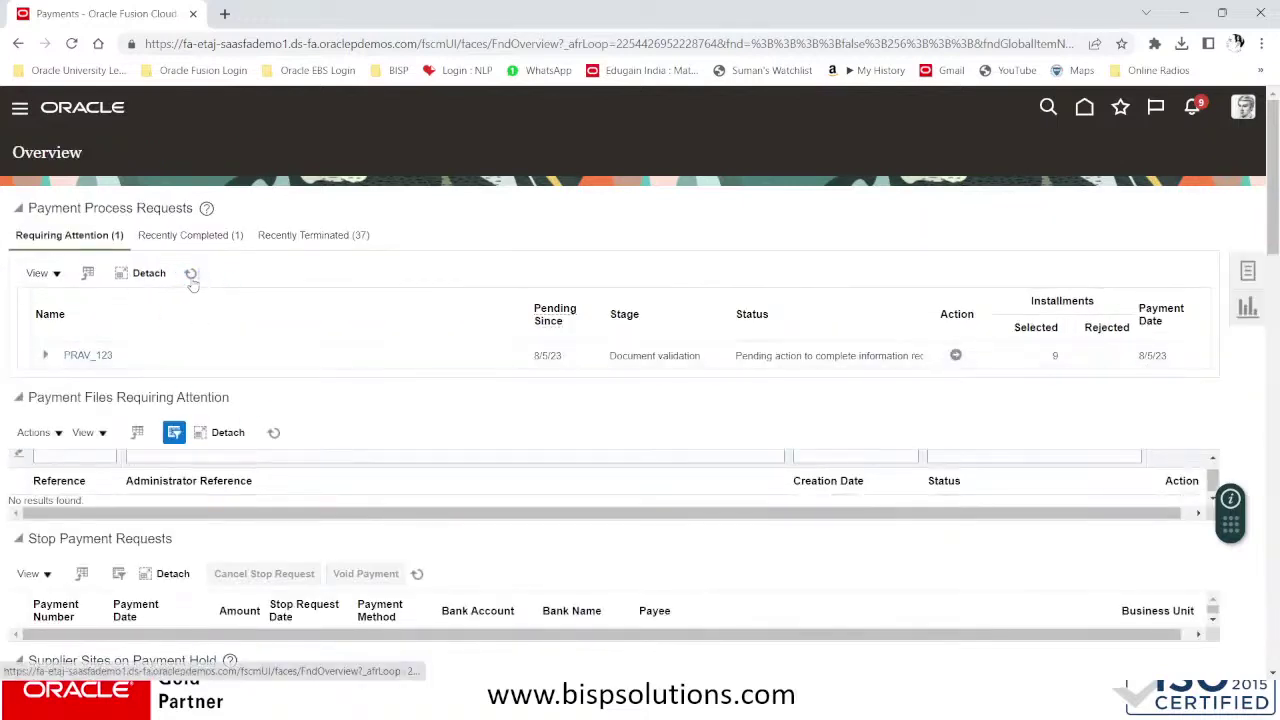
- Refresh the payment process requests requiring attention and the Schedule Requests list to check the processes run for T23_D1
{"action": "left_click", "coordinate": [191, 274]}
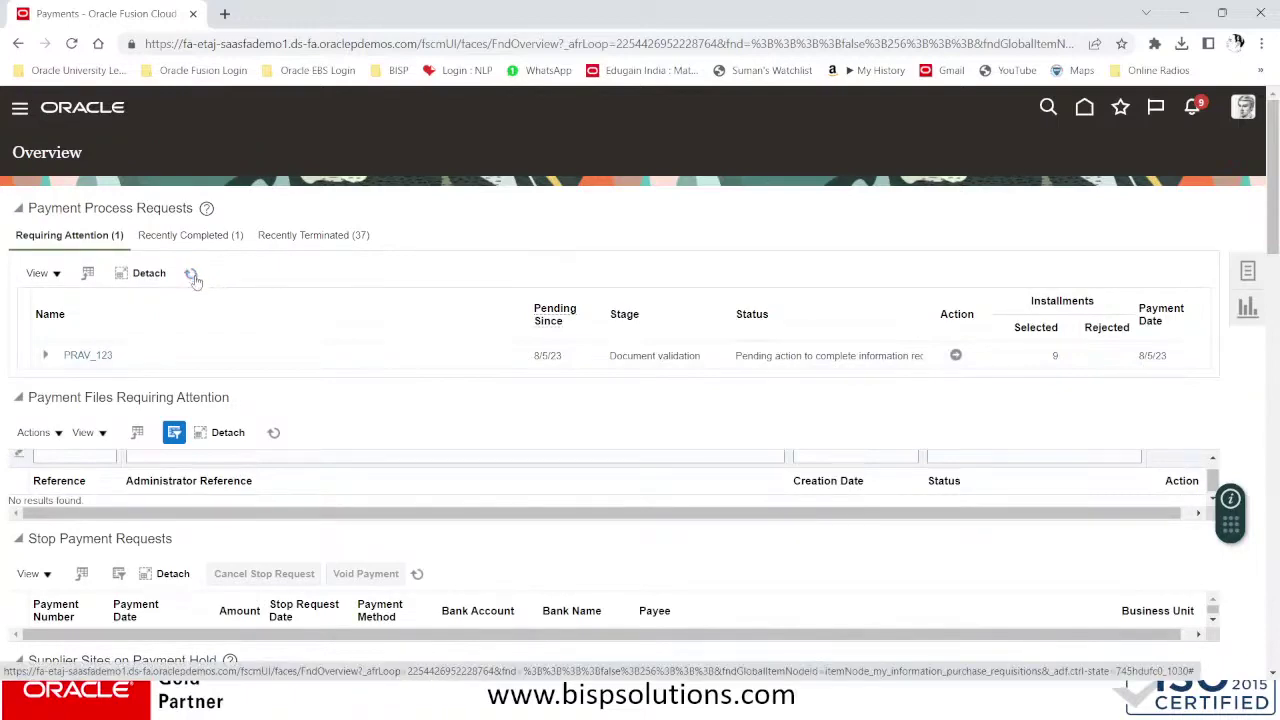
{"action": "scroll", "coordinate": [371, 447], "scroll_direction": "down", "scroll_amount": 4}
{"action": "scroll", "coordinate": [372, 445], "scroll_direction": "down", "scroll_amount": 6}
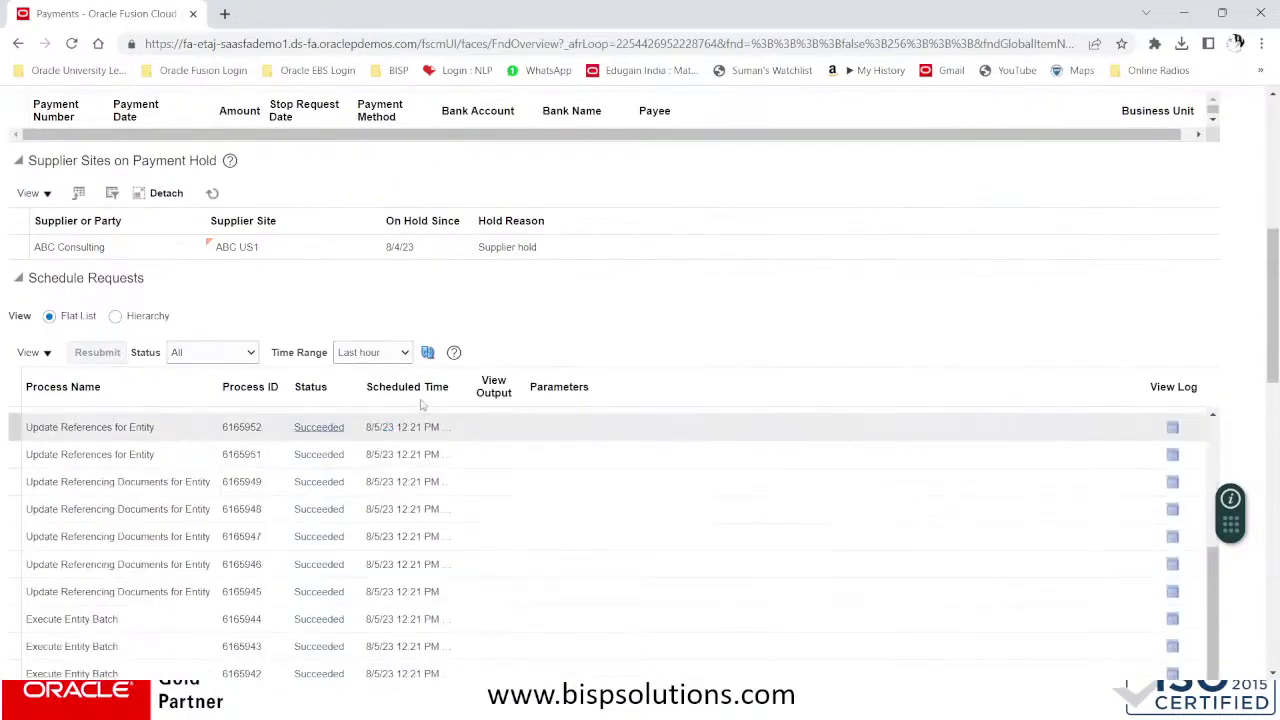
{"action": "left_click", "coordinate": [428, 353]}
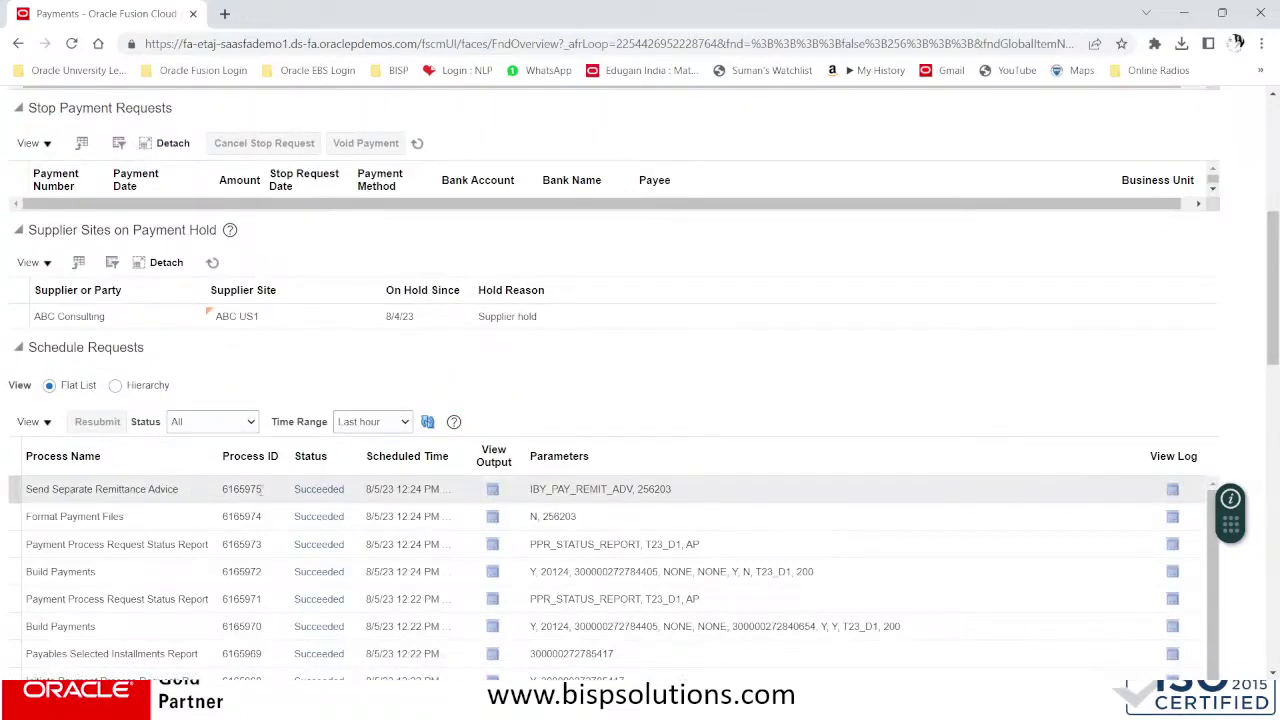
{"action": "scroll", "coordinate": [545, 494], "scroll_direction": "up", "scroll_amount": 5}
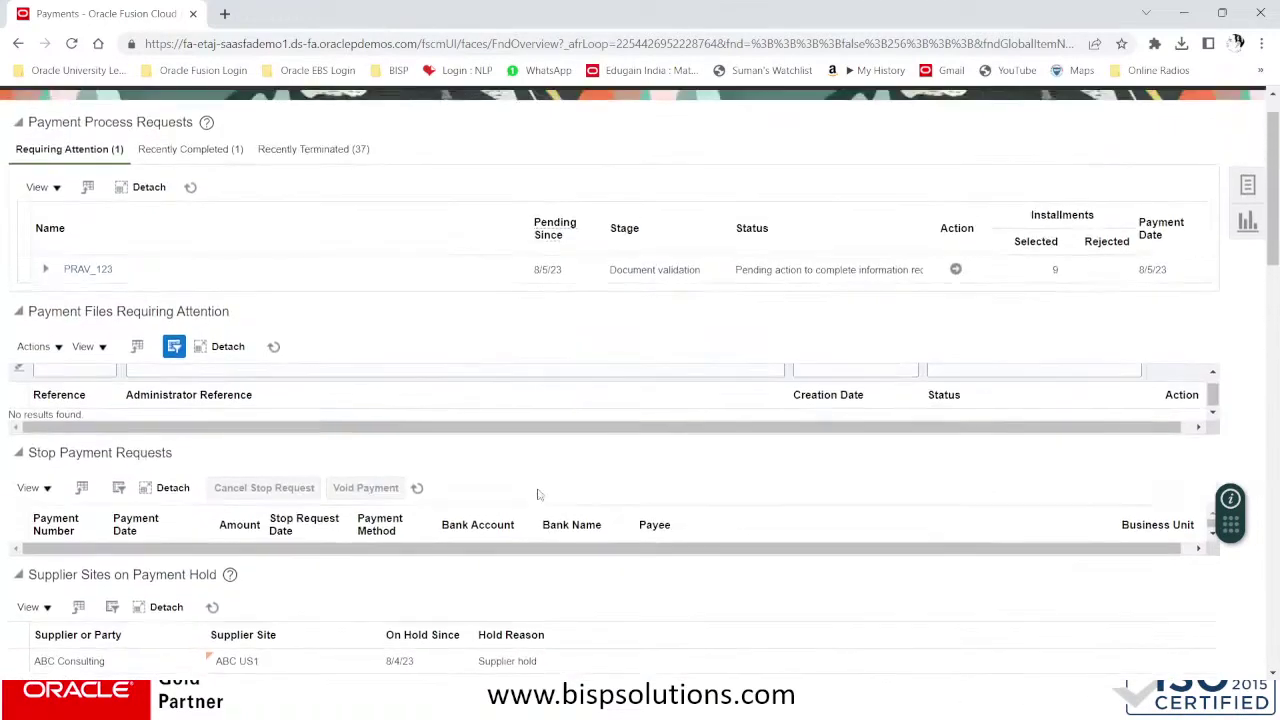
{"action": "scroll", "coordinate": [537, 494], "scroll_direction": "up", "scroll_amount": 2}
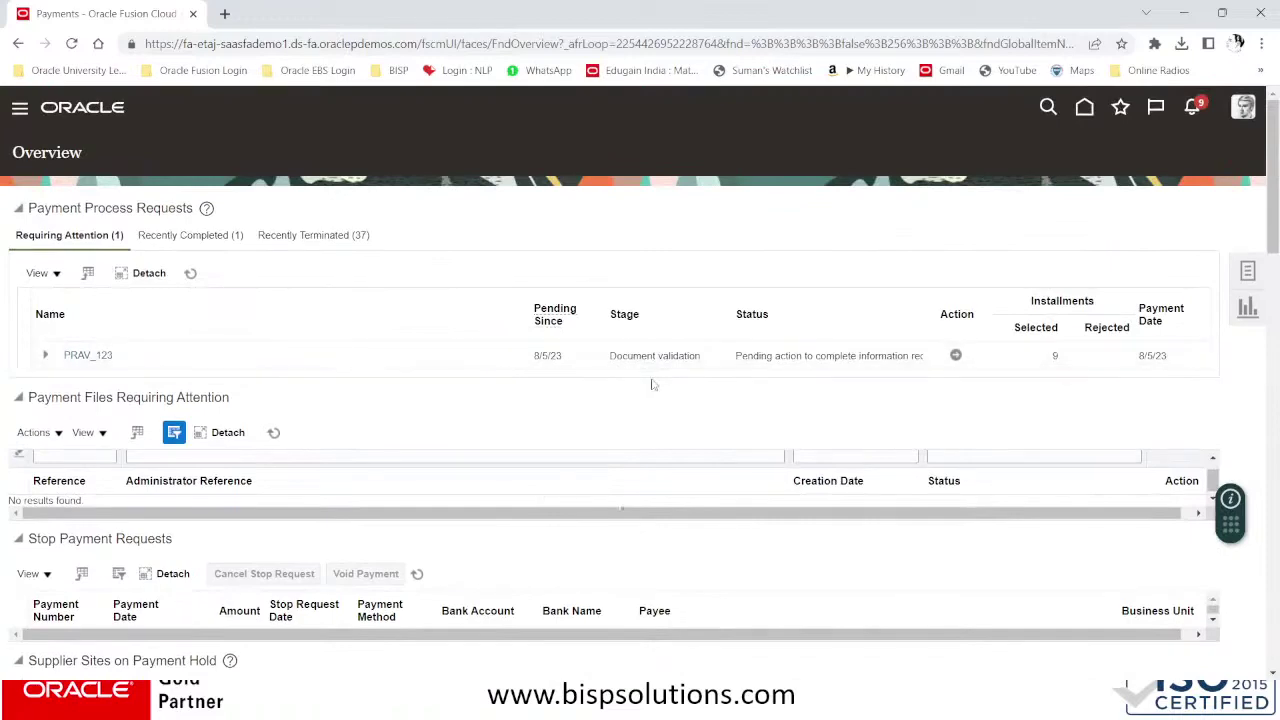
{"action": "scroll", "coordinate": [334, 454], "scroll_direction": "down", "scroll_amount": 1}
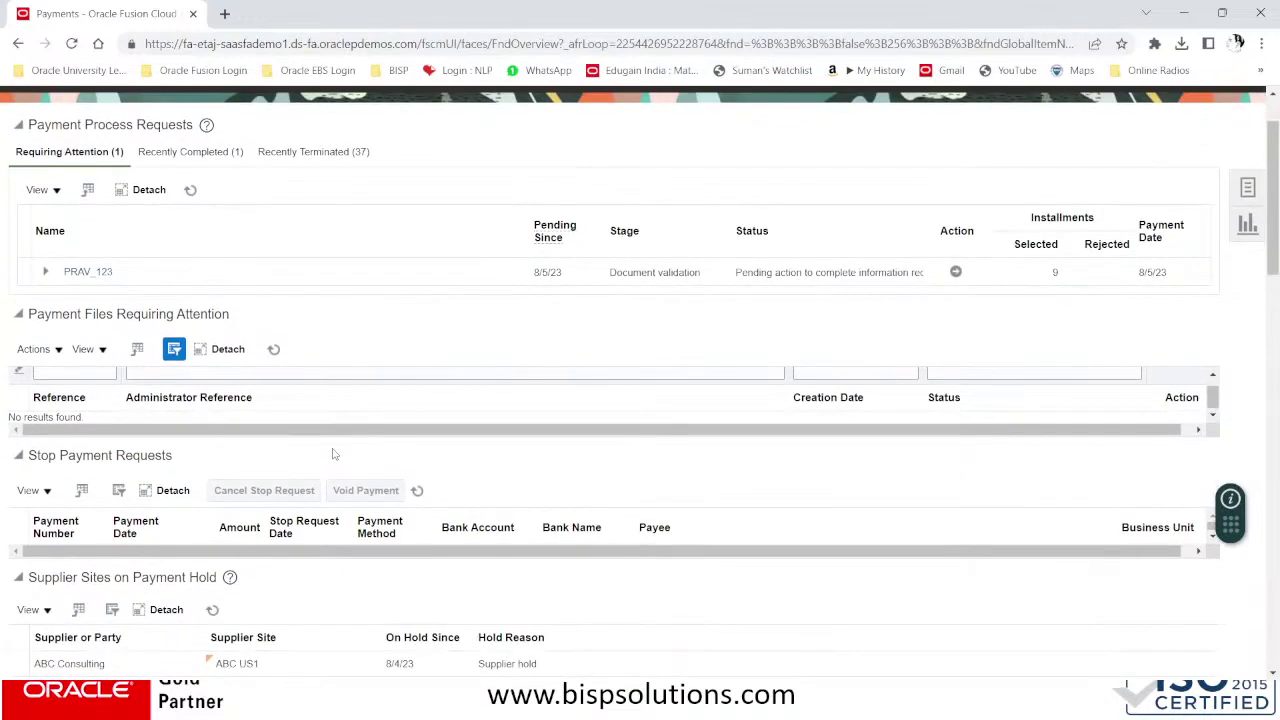
{"action": "scroll", "coordinate": [334, 454], "scroll_direction": "up", "scroll_amount": 1}
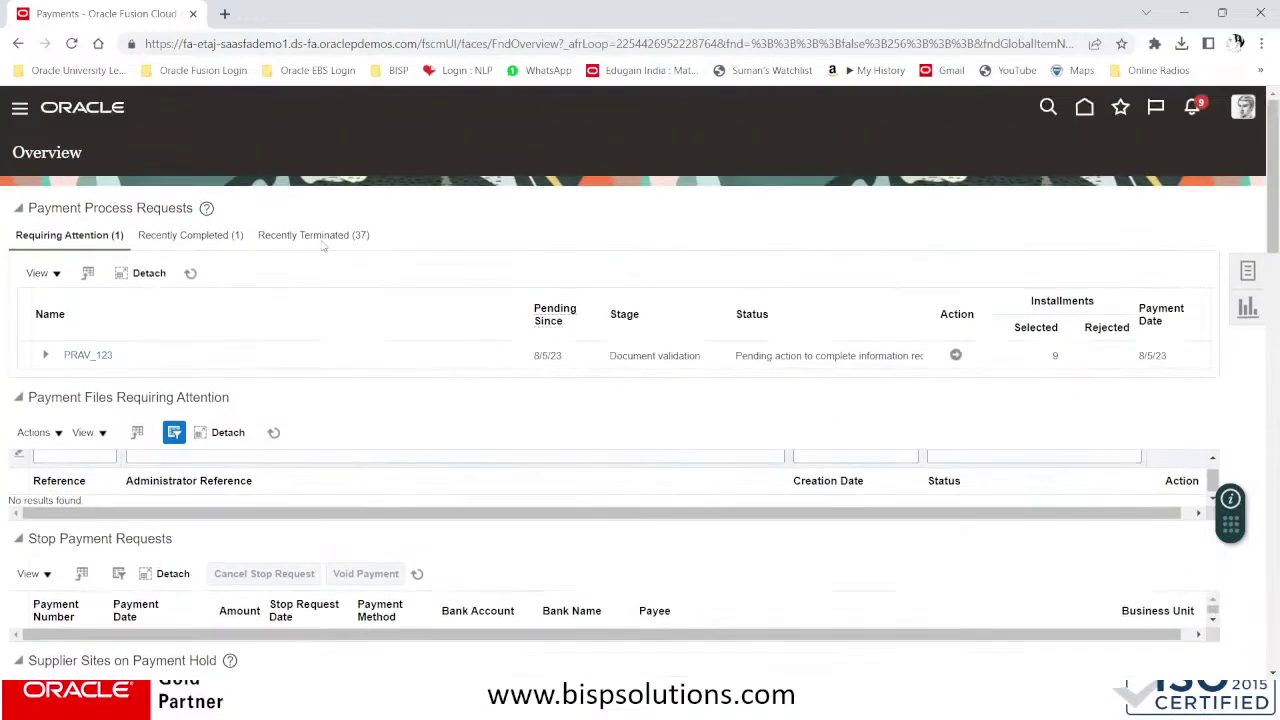
- Search Manage Payment Process Requests for T23_D1 again to check whether its payments are completed
{"action": "left_click", "coordinate": [1246, 271]}
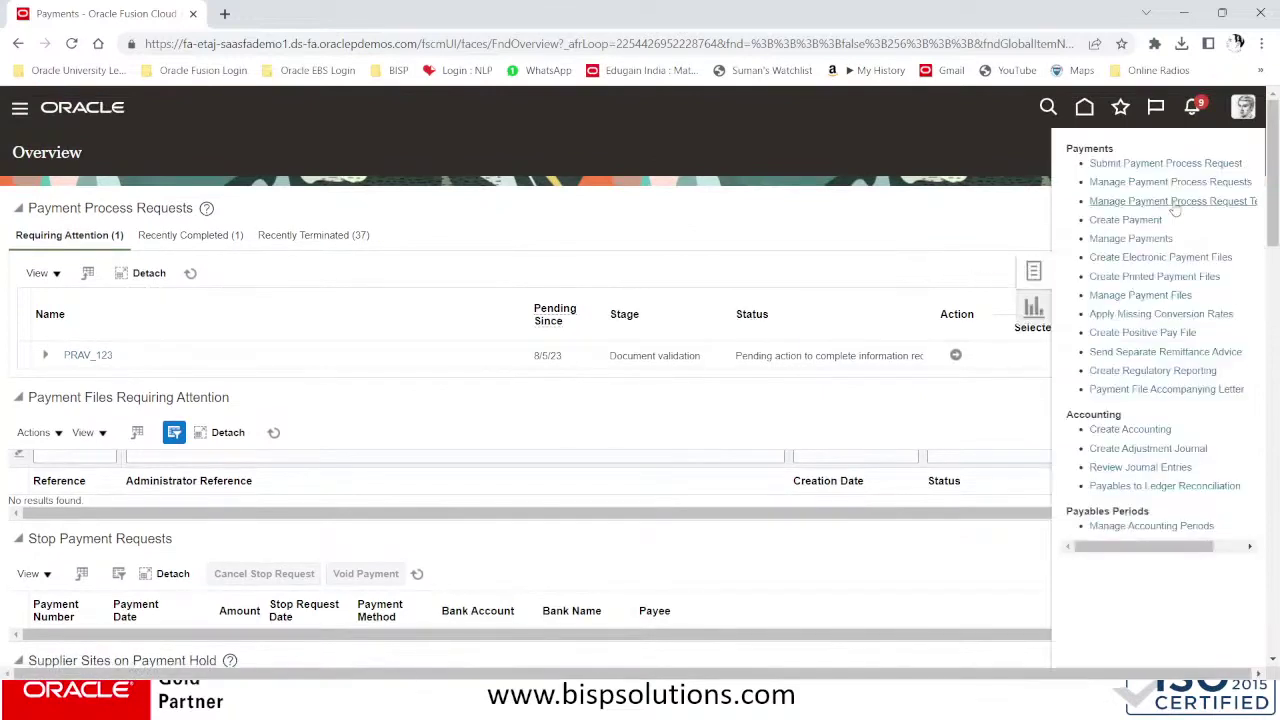
{"action": "left_click", "coordinate": [1135, 181]}
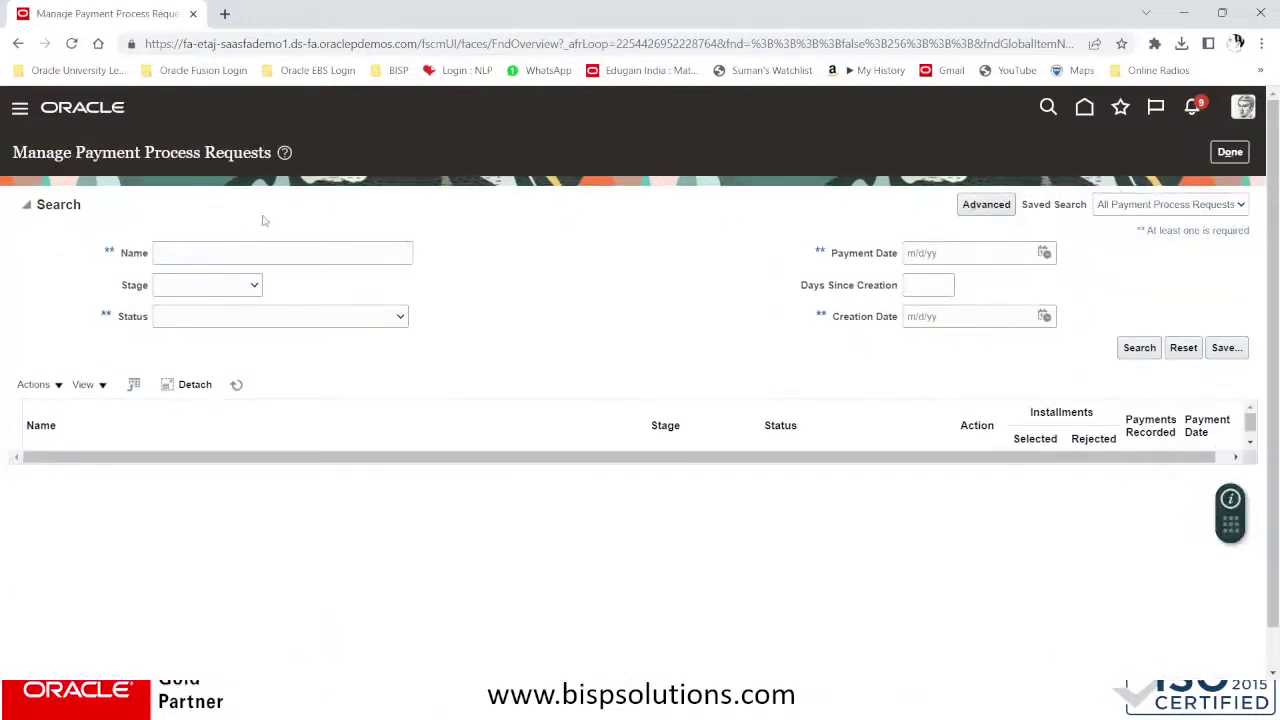
{"action": "left_click", "coordinate": [244, 257]}
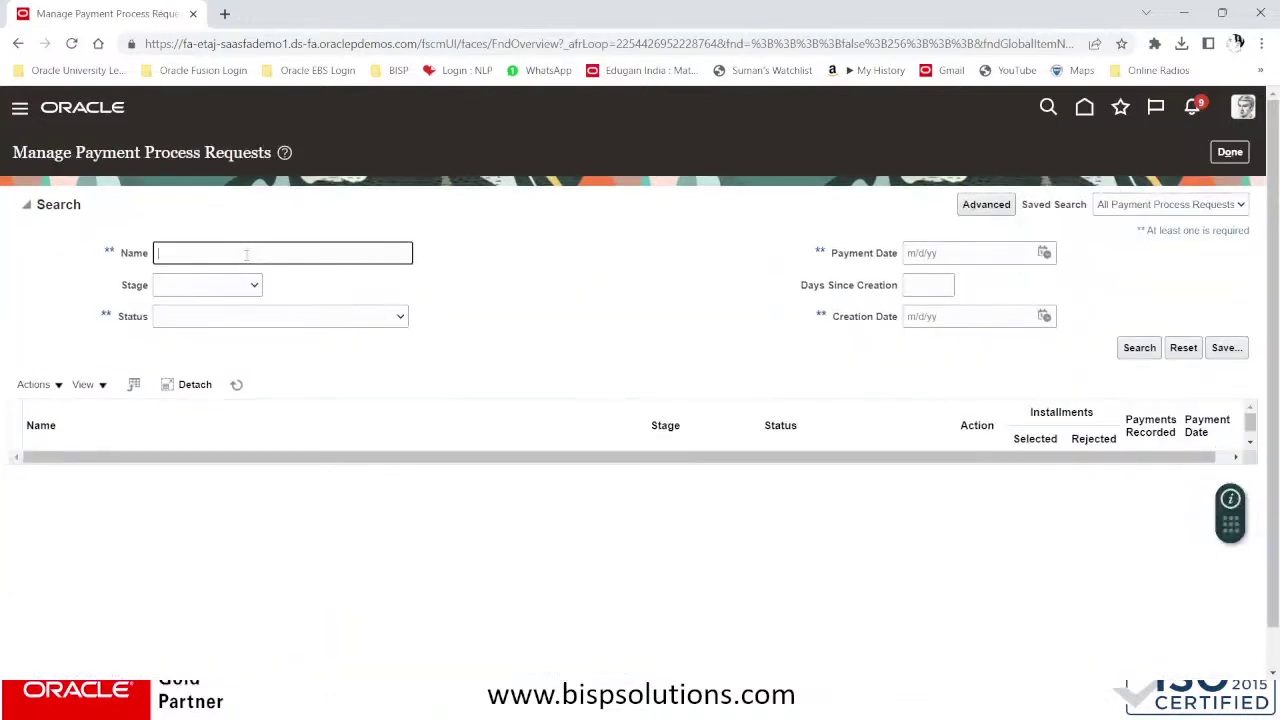
{"action": "key", "text": "super+v"}
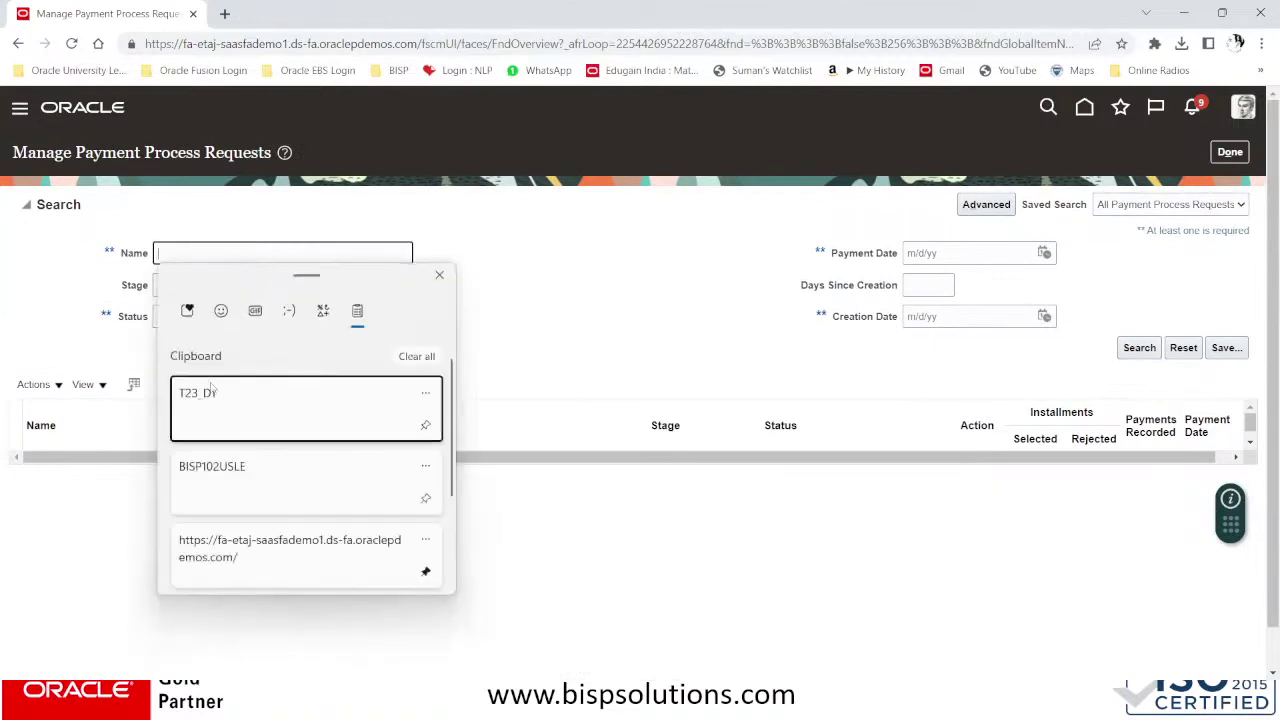
{"action": "left_click", "coordinate": [212, 390]}
{"action": "left_click", "coordinate": [1136, 348]}
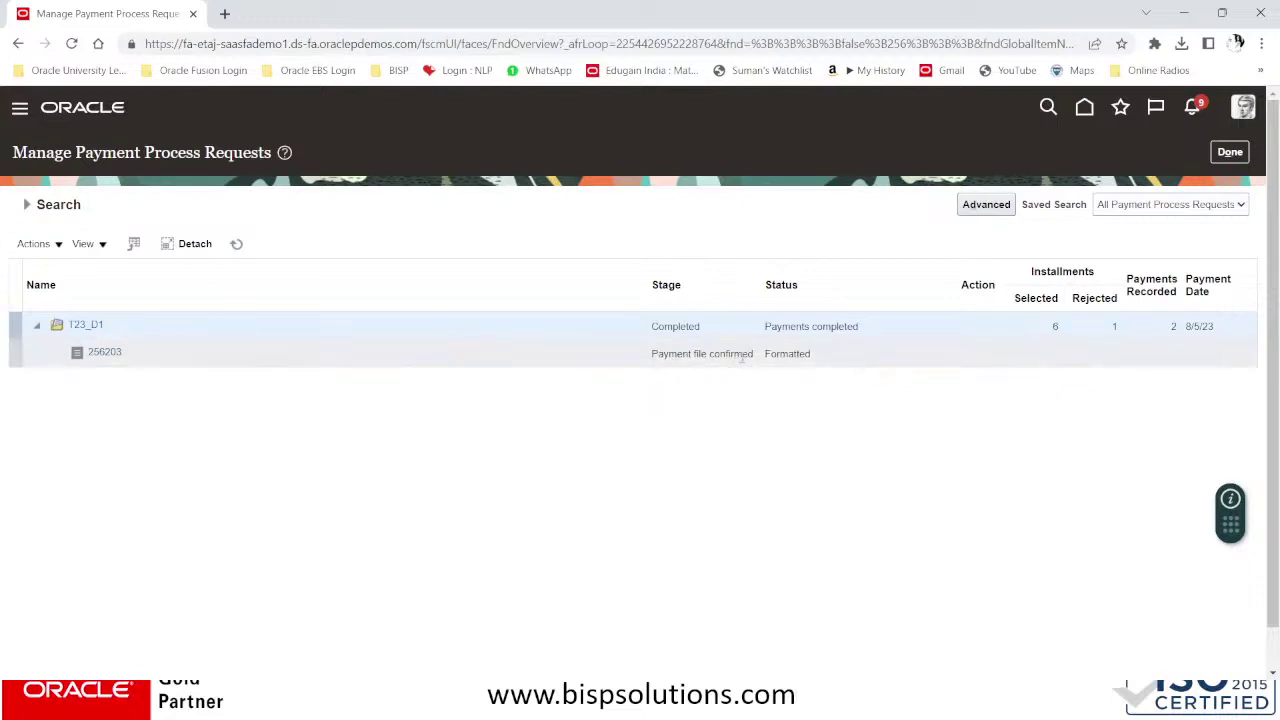
- Open the payment file of T23_D1 and examine its summary and the payments to Computer Advance System and Dell Inc
{"action": "left_click", "coordinate": [102, 352]}
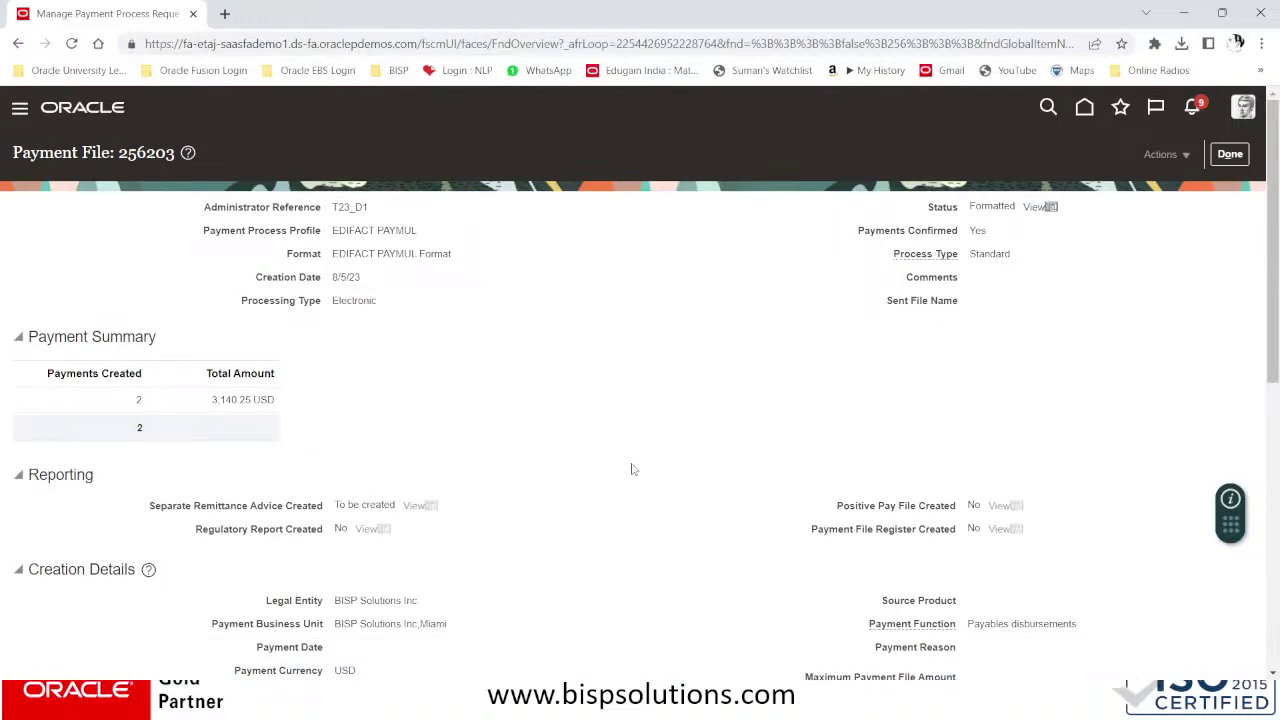
{"action": "scroll", "coordinate": [632, 469], "scroll_direction": "down", "scroll_amount": 1}
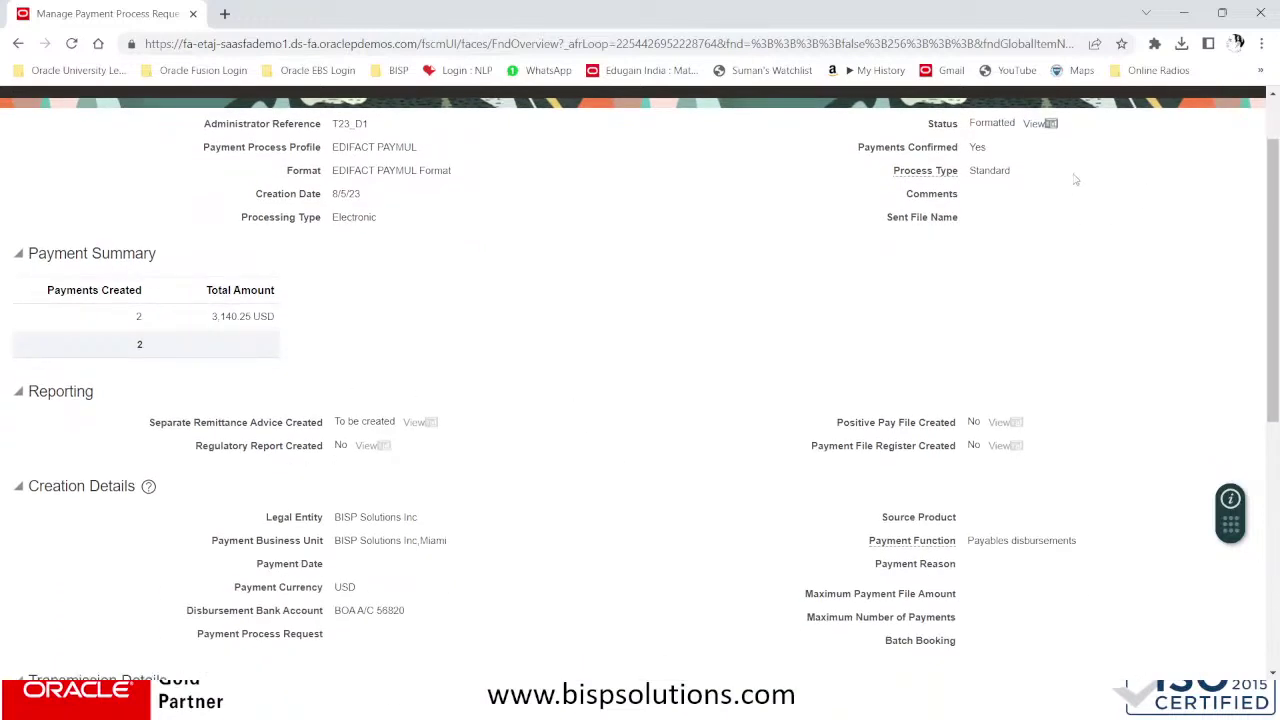
{"action": "scroll", "coordinate": [895, 290], "scroll_direction": "down", "scroll_amount": 5}
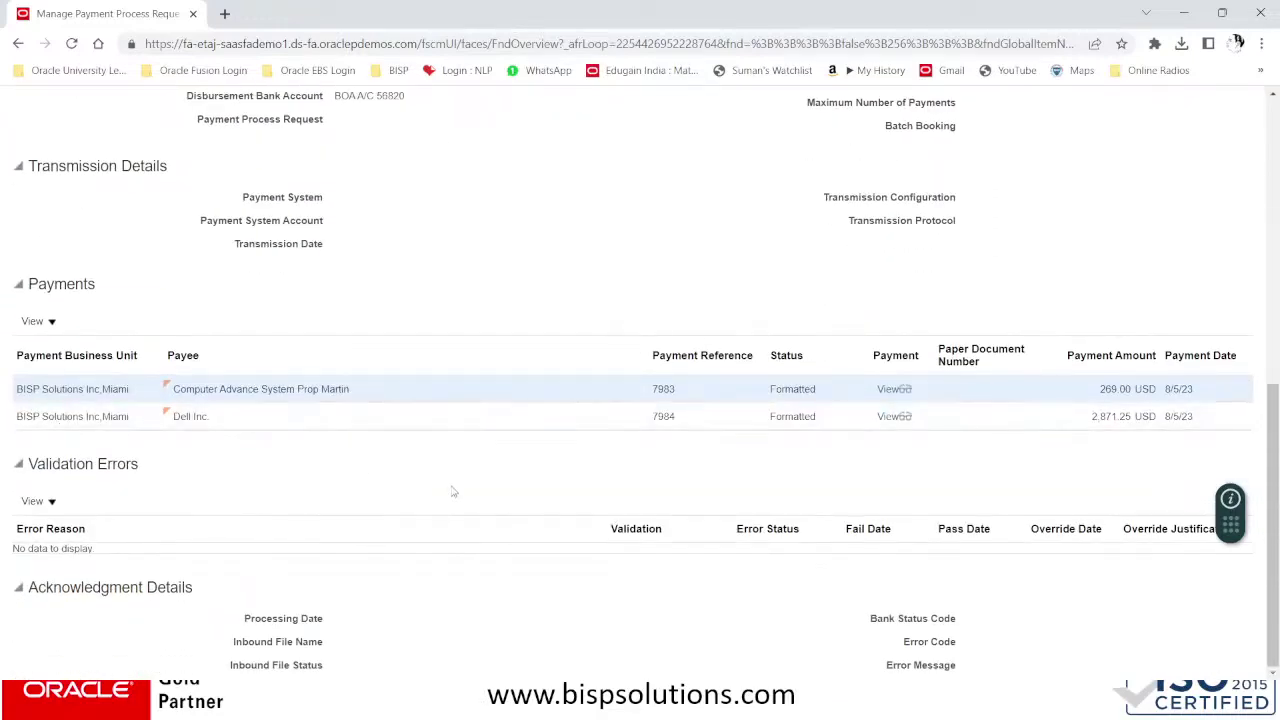
{"action": "scroll", "coordinate": [452, 492], "scroll_direction": "up", "scroll_amount": 1}
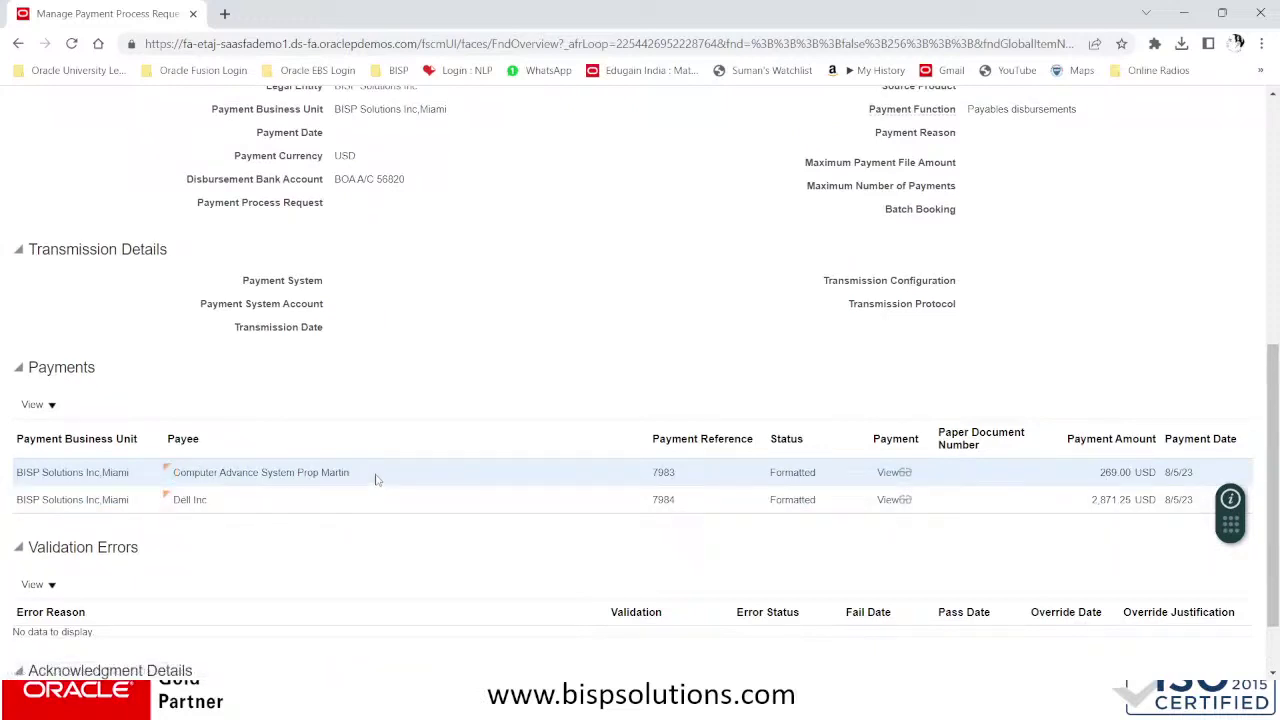
{"action": "left_click_drag", "start_coordinate": [375, 479], "coordinate": [170, 474]}
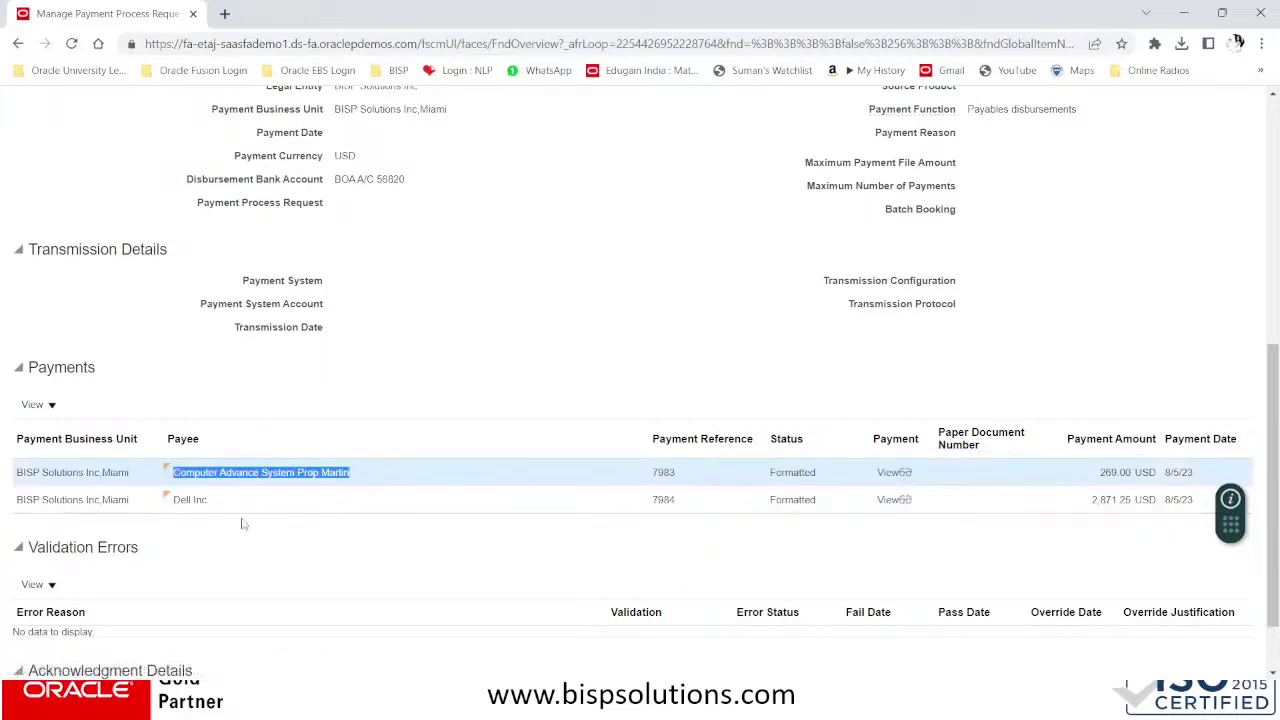
{"action": "left_click", "coordinate": [182, 499]}
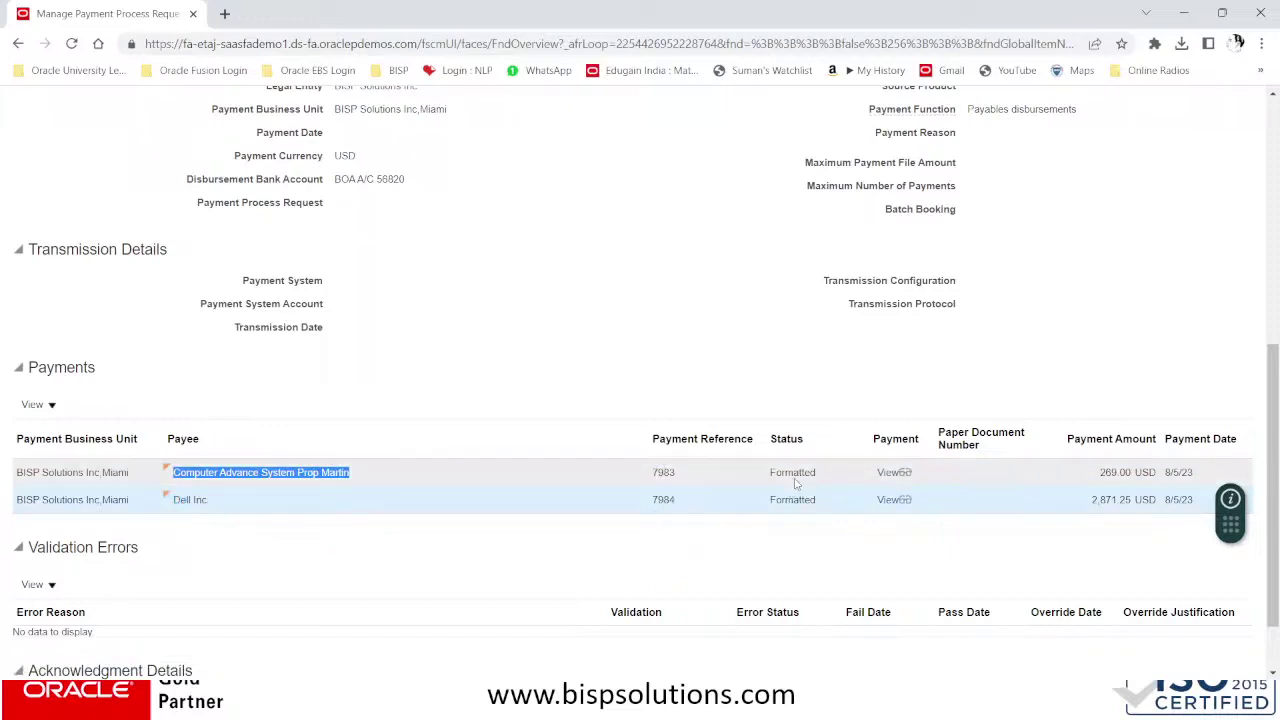
- View the Computer Advance System payment, check its payment and banking details, and return to the payment file
{"action": "left_click", "coordinate": [893, 478]}
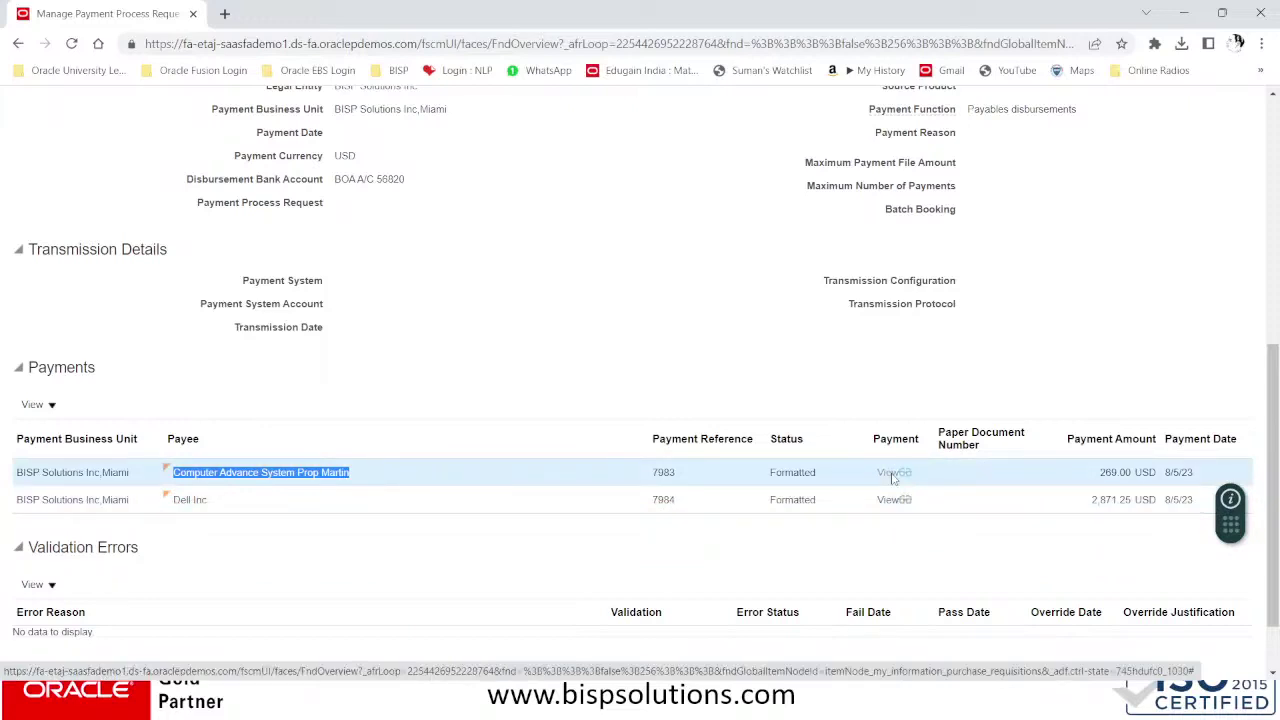
{"action": "left_click", "coordinate": [893, 474]}
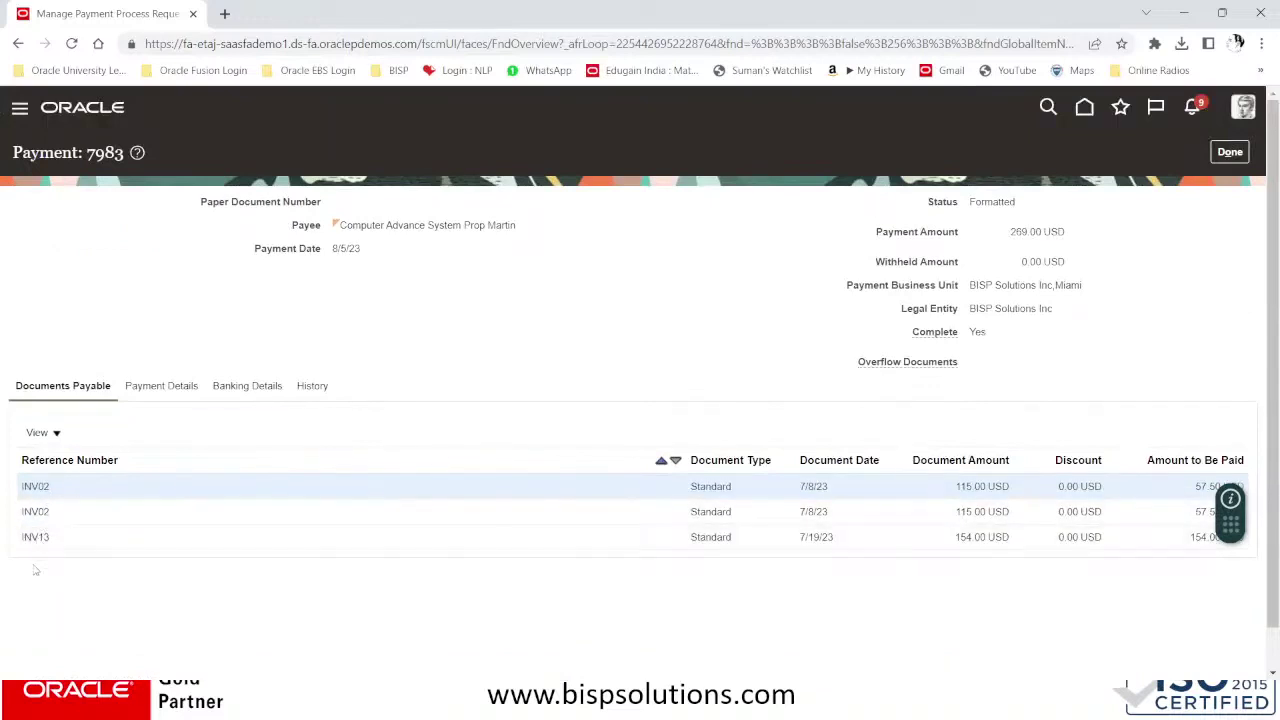
{"action": "double_click", "coordinate": [158, 388]}
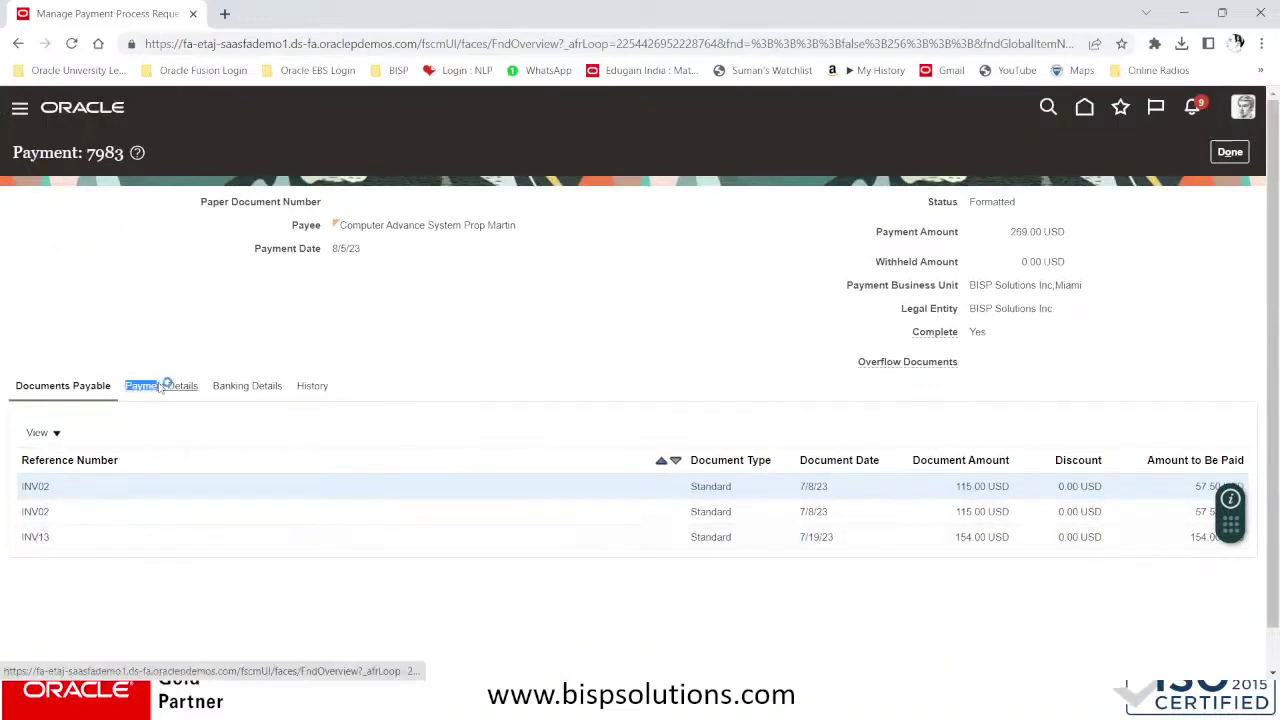
{"action": "left_click", "coordinate": [265, 390]}
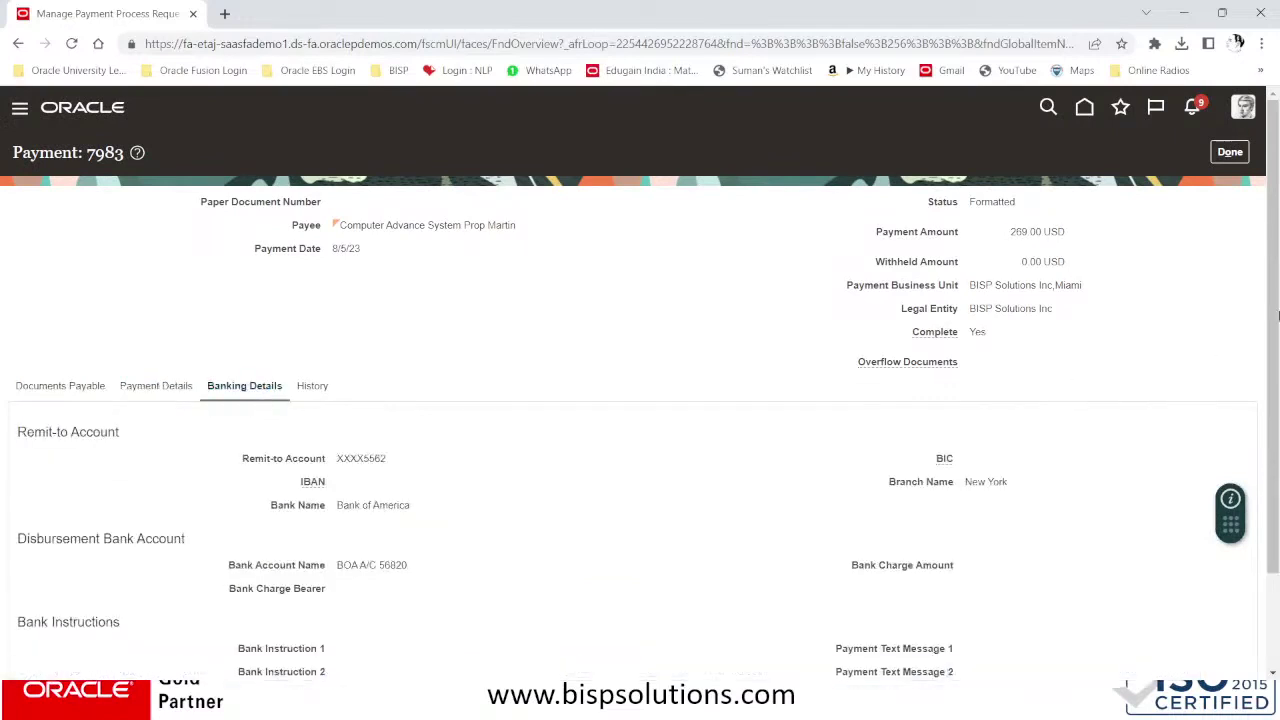
{"action": "left_click", "coordinate": [1229, 154]}
- Open the Dell Inc payment from the payment file to view its banking details
{"action": "scroll", "coordinate": [871, 554], "scroll_direction": "down", "scroll_amount": 6}
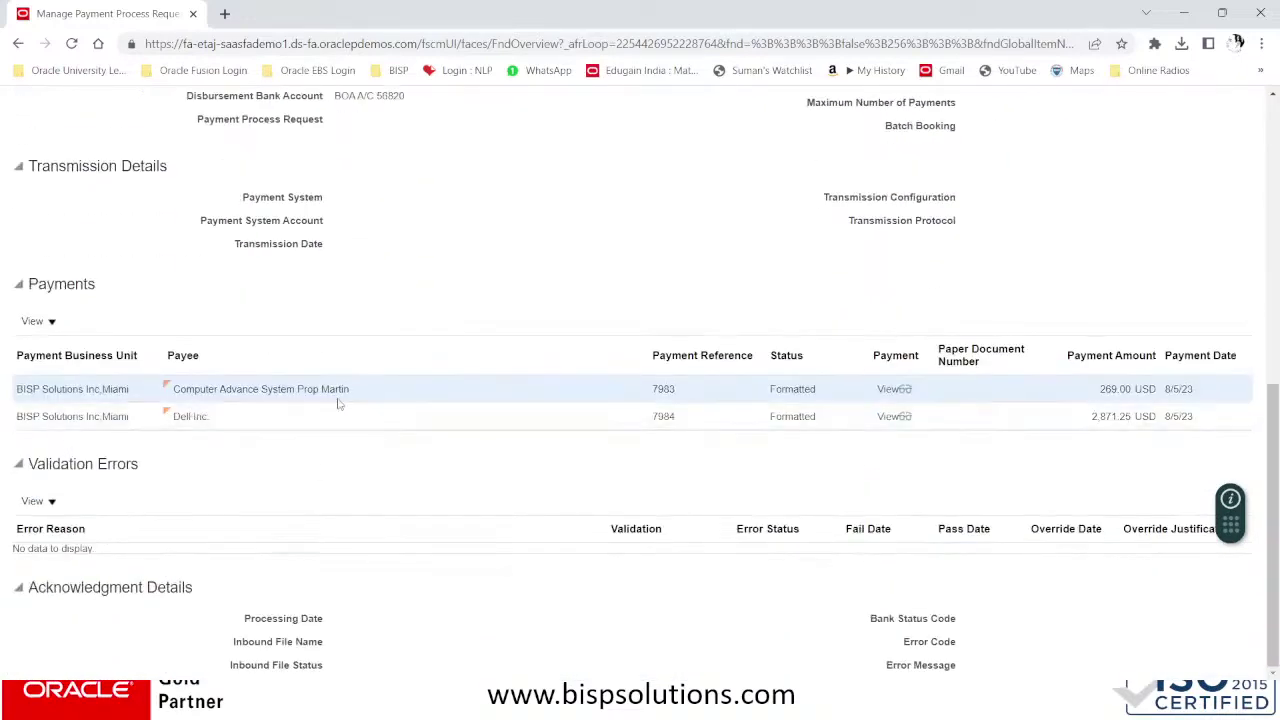
{"action": "left_click", "coordinate": [889, 421]}
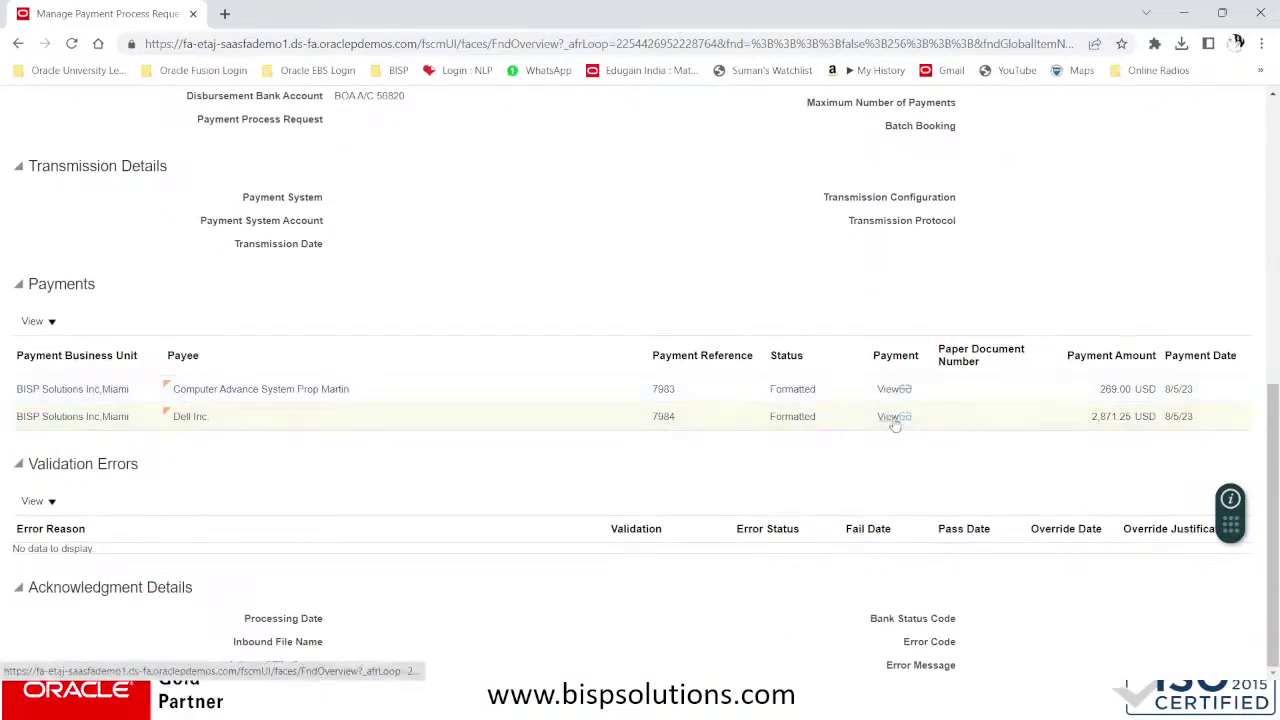
{"action": "left_click", "coordinate": [886, 417]}
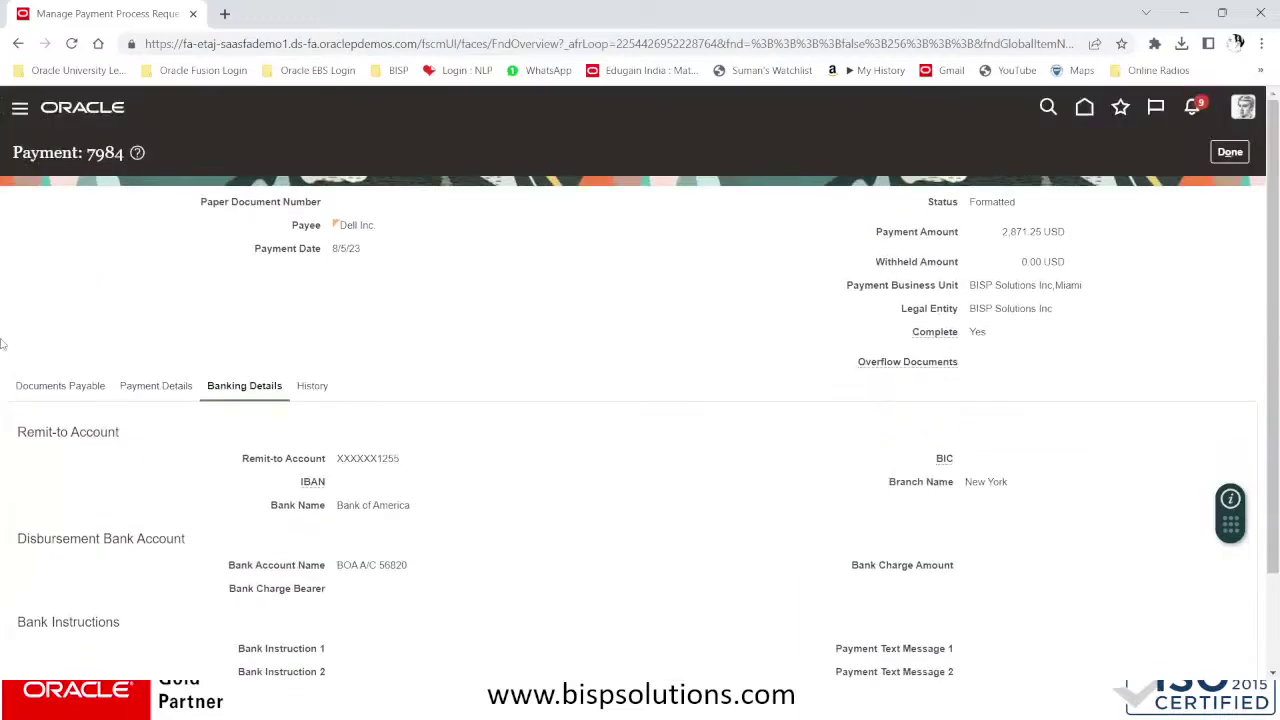
- Examine the documents payable of the Dell Inc. payment and close the payment, its payment file and Manage Payment Process Requests
{"action": "left_click", "coordinate": [46, 387]}
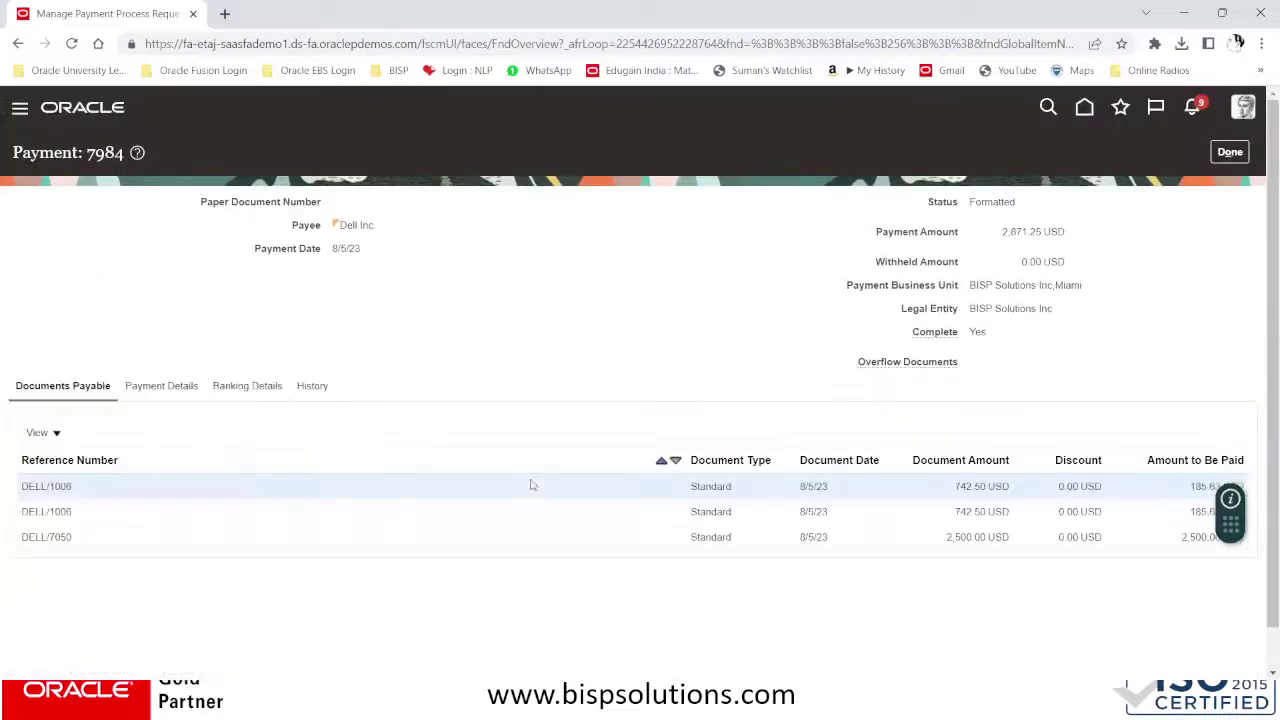
{"action": "scroll", "coordinate": [532, 485], "scroll_direction": "down", "scroll_amount": 1}
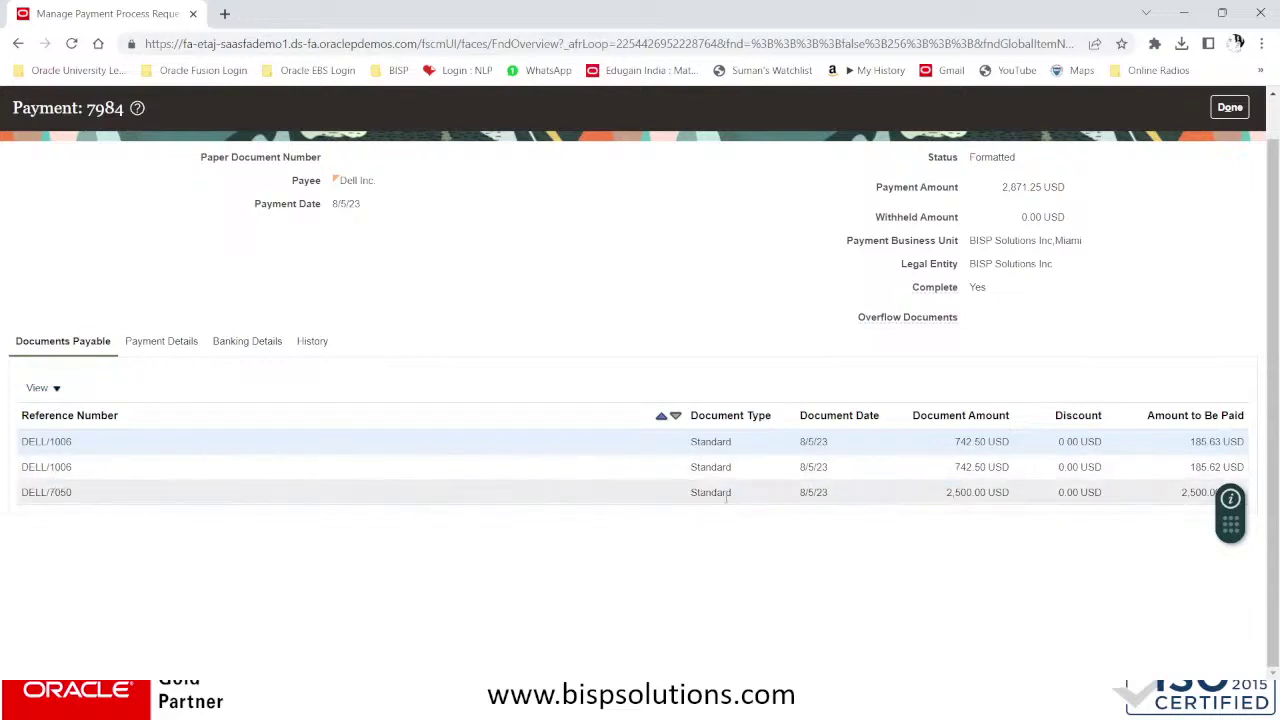
{"action": "scroll", "coordinate": [727, 500], "scroll_direction": "up", "scroll_amount": 1}
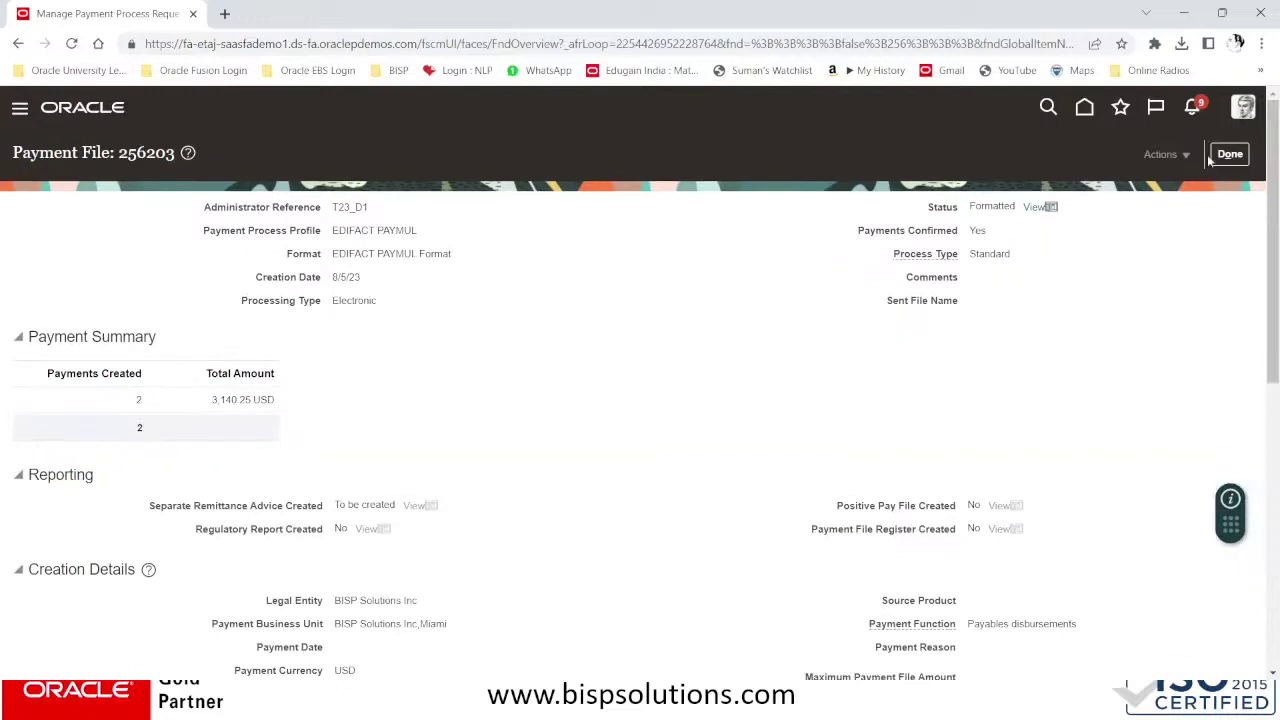
{"action": "left_click", "coordinate": [1229, 154]}
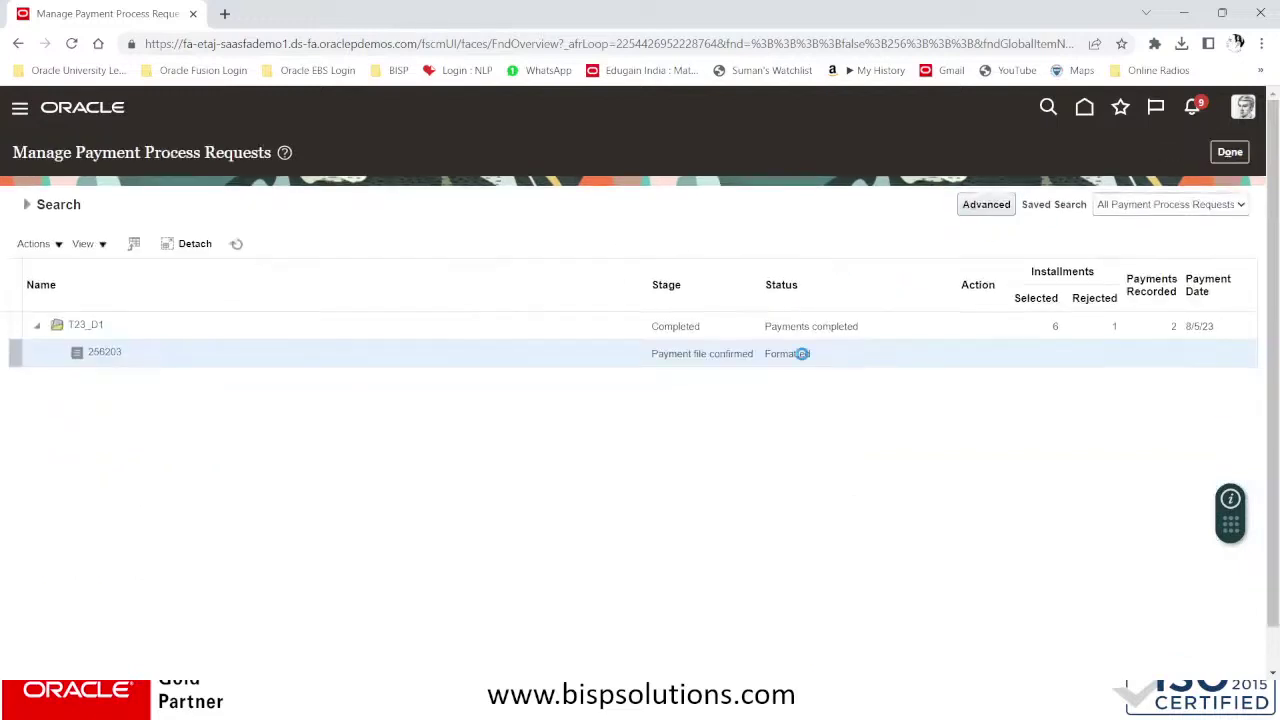
{"action": "left_click", "coordinate": [1229, 152]}
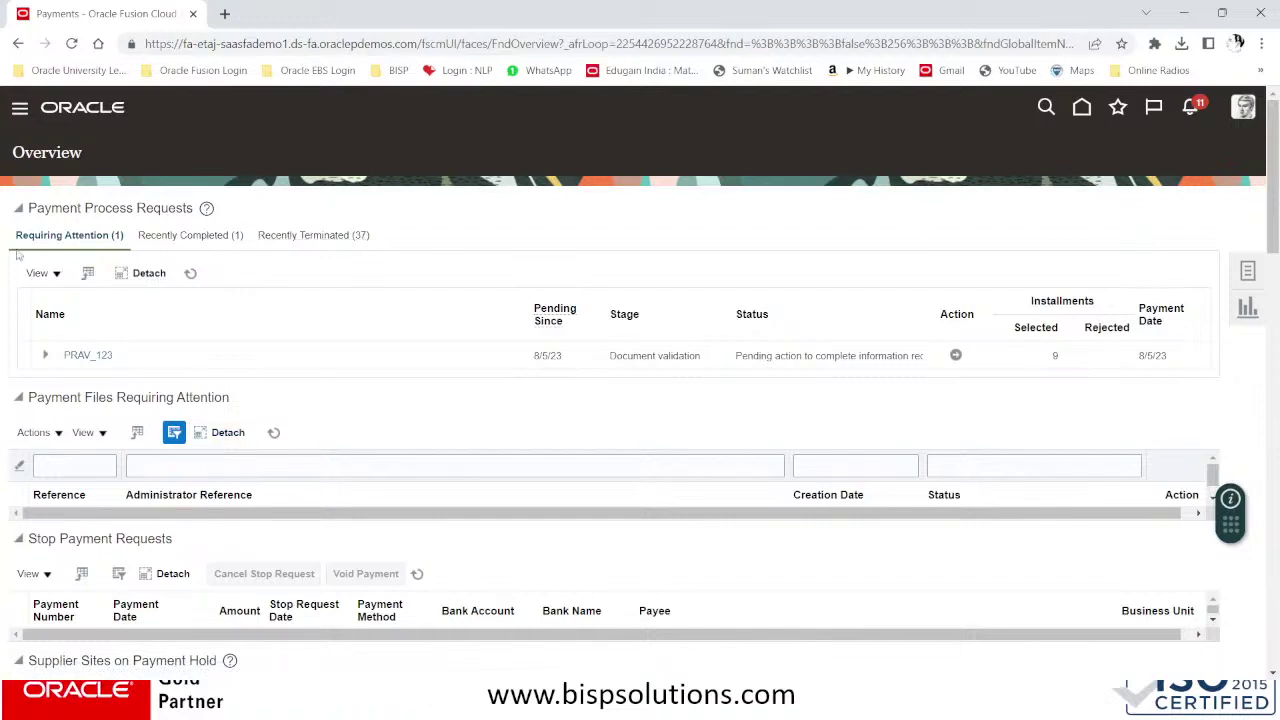
- Open Manage Orders in the Purchase Orders work area under Procurement
{"action": "left_click", "coordinate": [20, 107]}
{"action": "scroll", "coordinate": [251, 420], "scroll_direction": "down", "scroll_amount": 3}
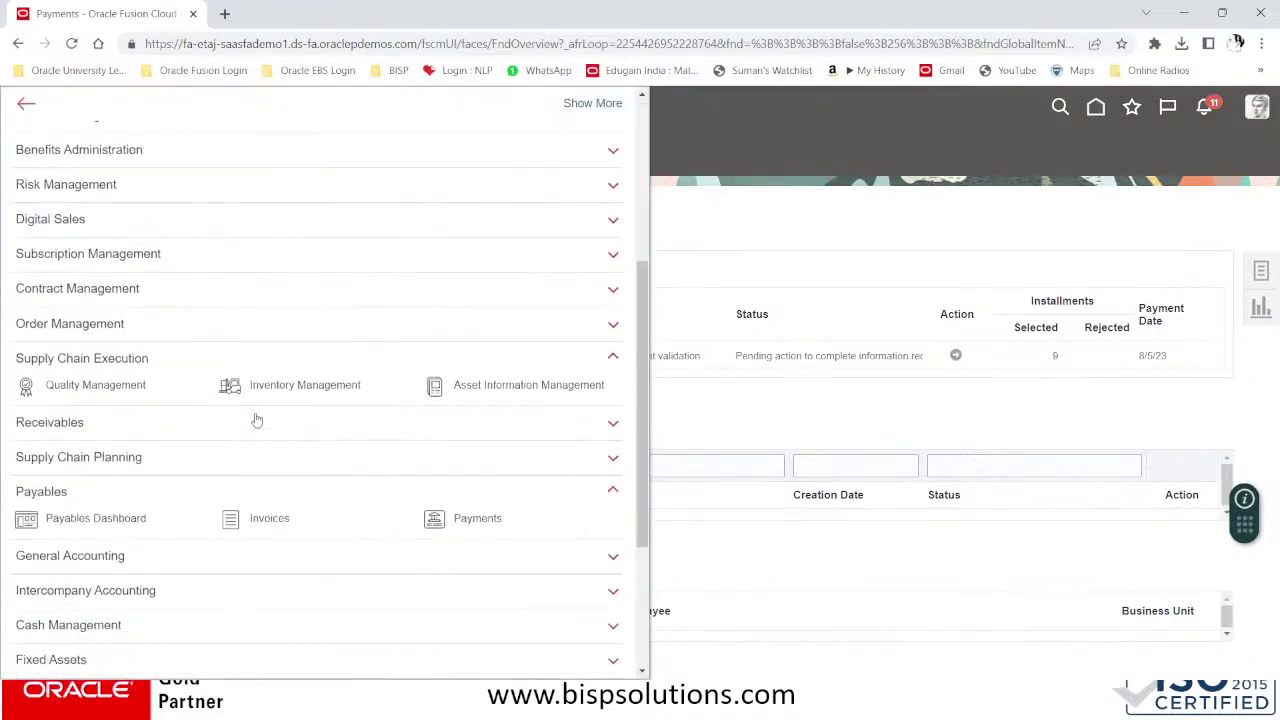
{"action": "scroll", "coordinate": [345, 455], "scroll_direction": "up", "scroll_amount": 5}
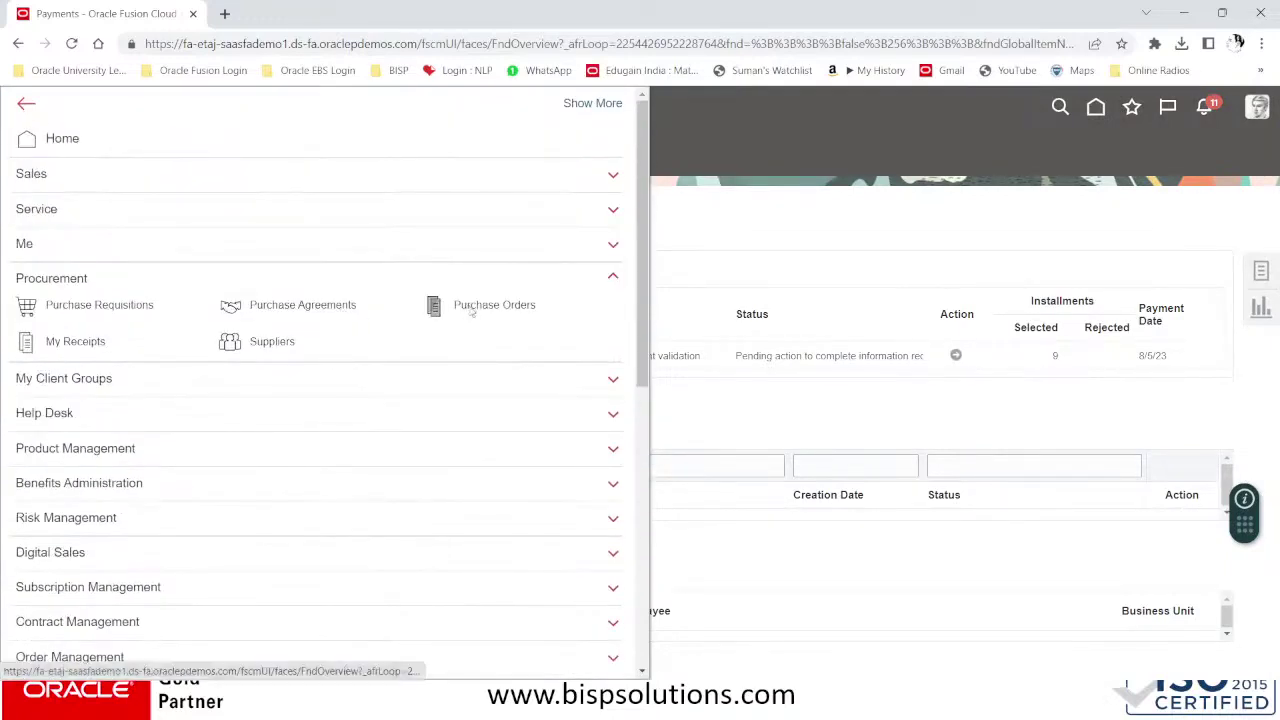
{"action": "left_click", "coordinate": [470, 308]}
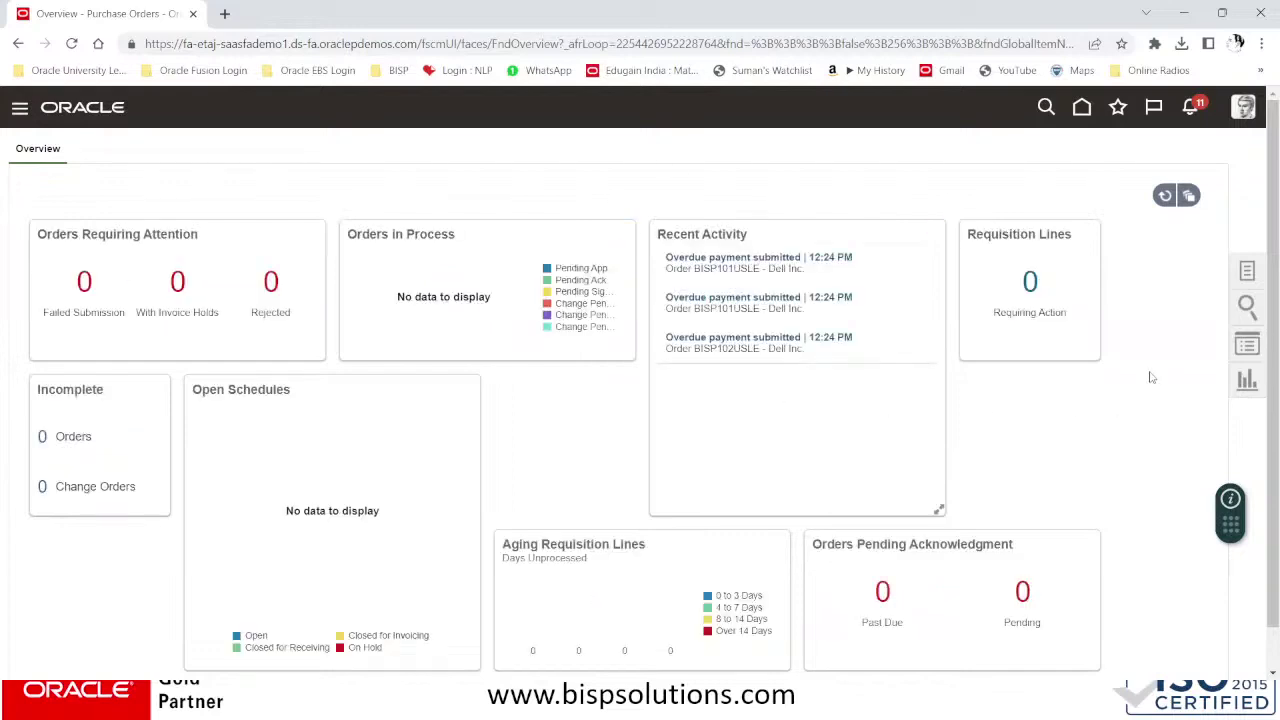
{"action": "left_click", "coordinate": [1243, 273]}
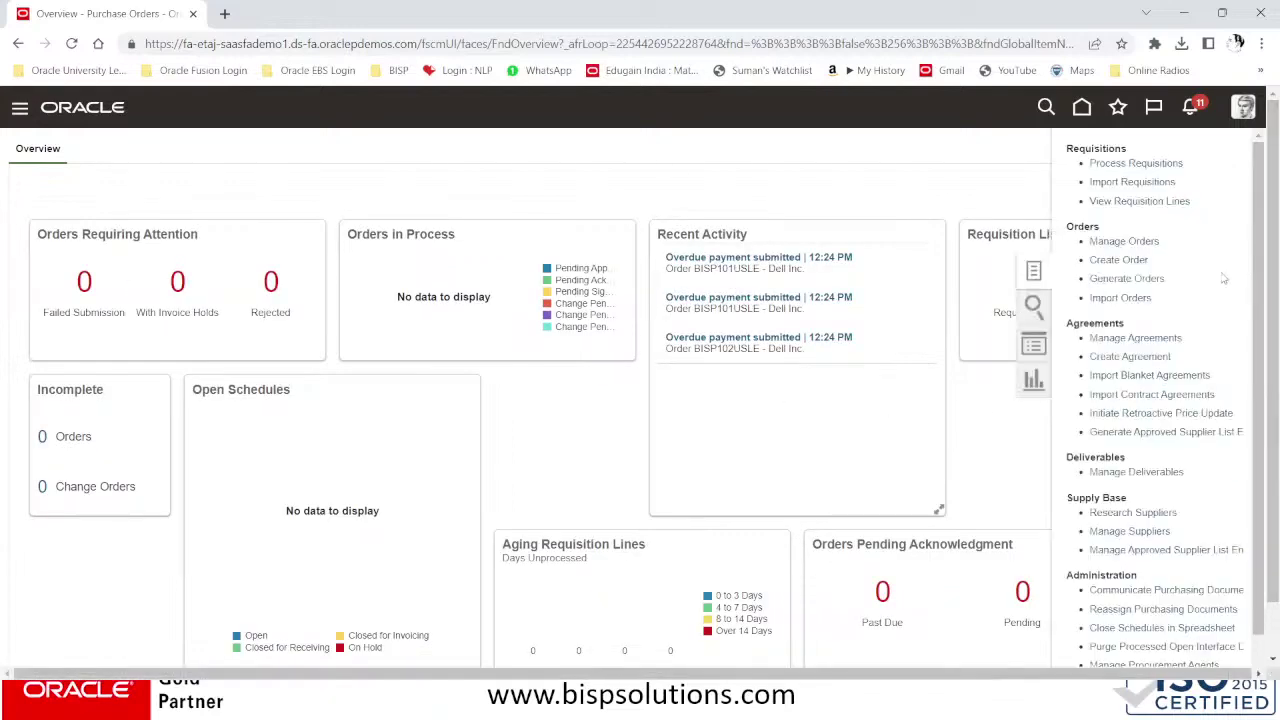
{"action": "left_click", "coordinate": [1124, 242]}
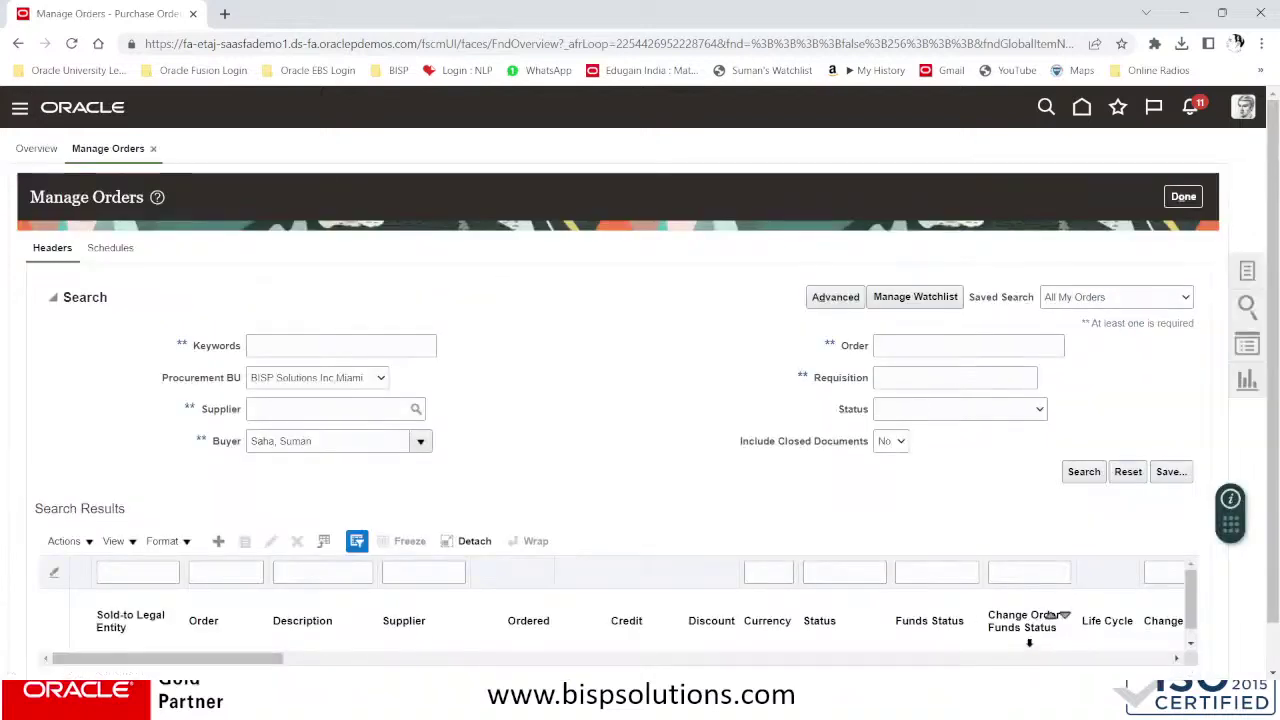
- Search the orders of procurement BU BISP Solutions Inc,Miami using the default criteria, and try to reopen Manage Orders
{"action": "left_click", "coordinate": [1100, 479]}
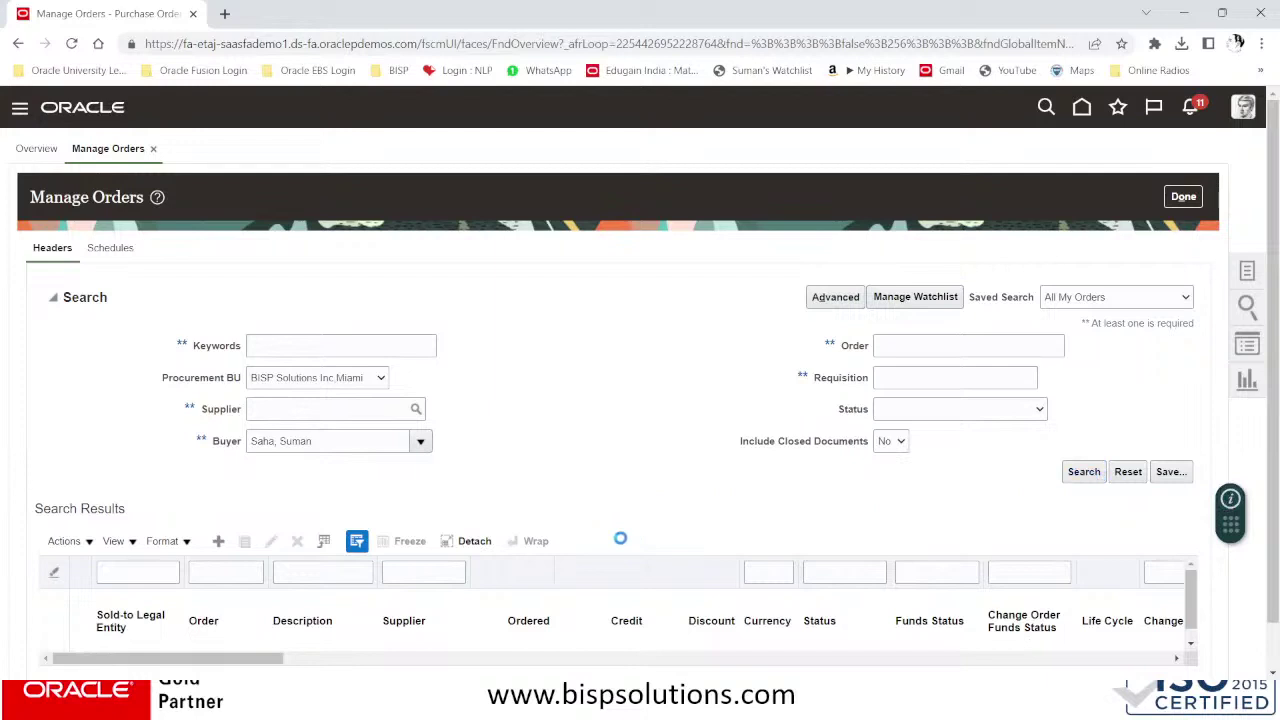
{"action": "scroll", "coordinate": [543, 464], "scroll_direction": "down", "scroll_amount": 1}
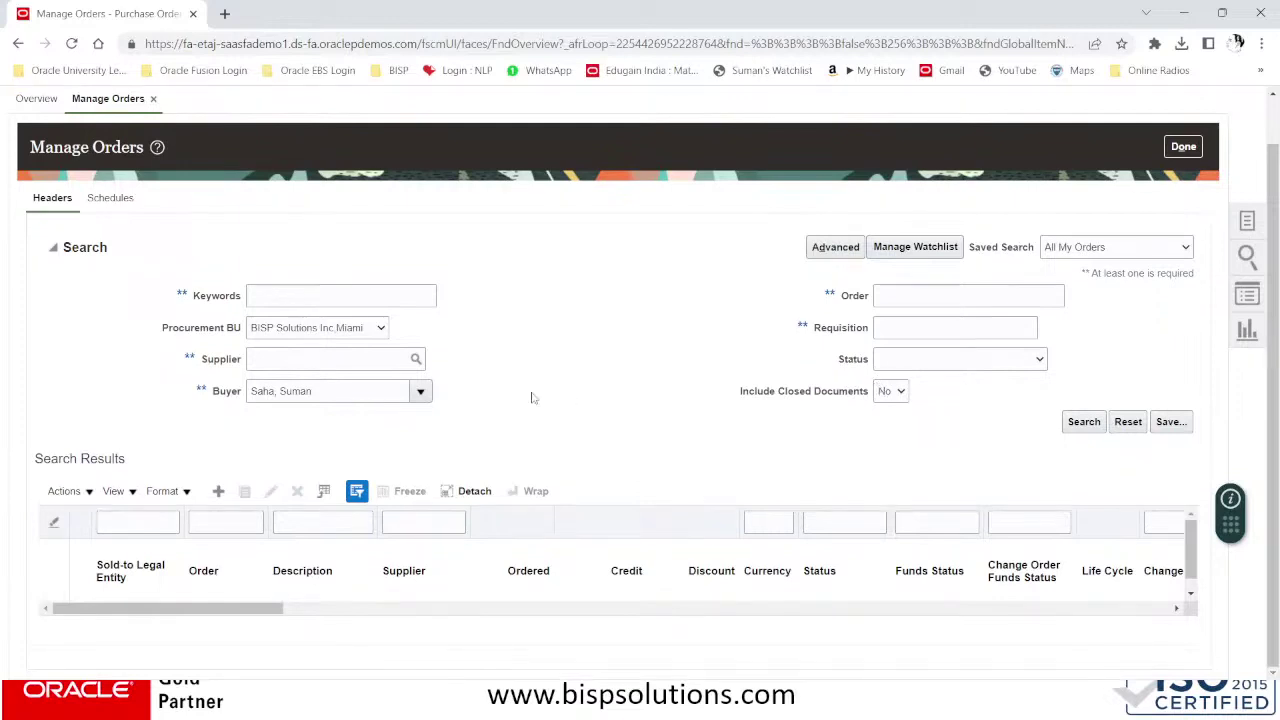
{"action": "left_click", "coordinate": [1098, 423]}
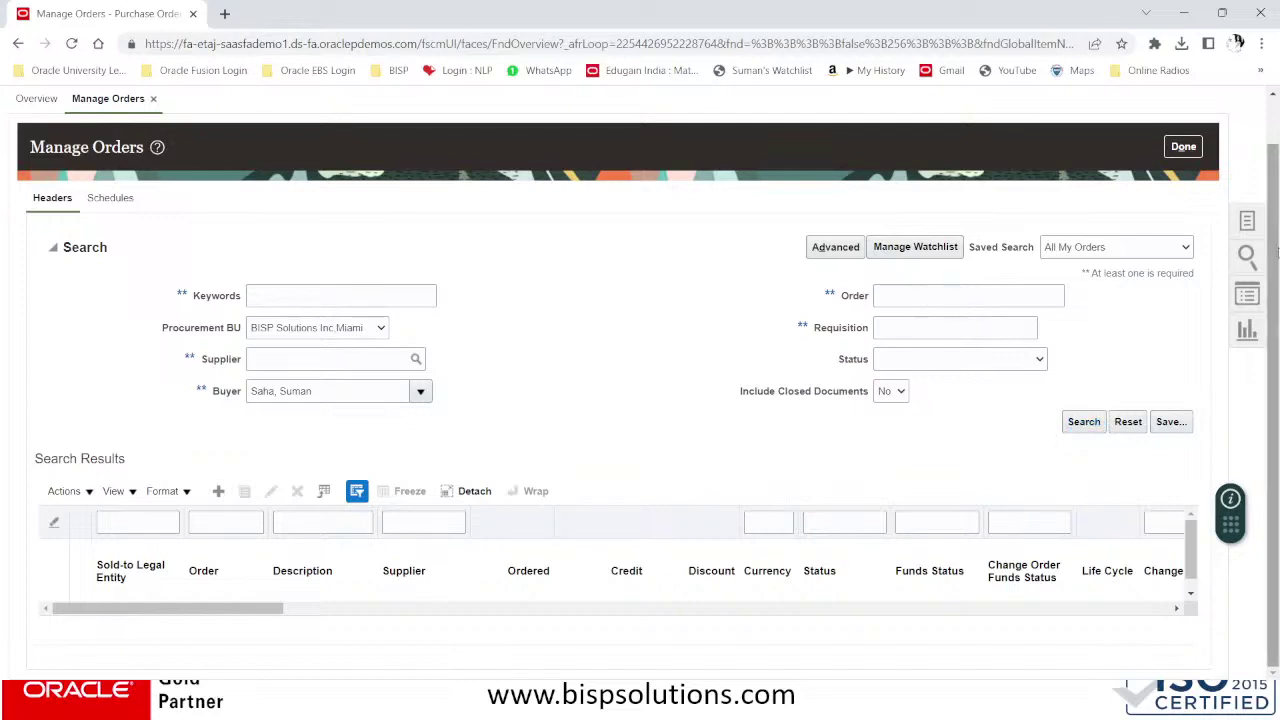
{"action": "scroll", "coordinate": [1240, 238], "scroll_direction": "up", "scroll_amount": 1}
{"action": "left_click", "coordinate": [1240, 238]}
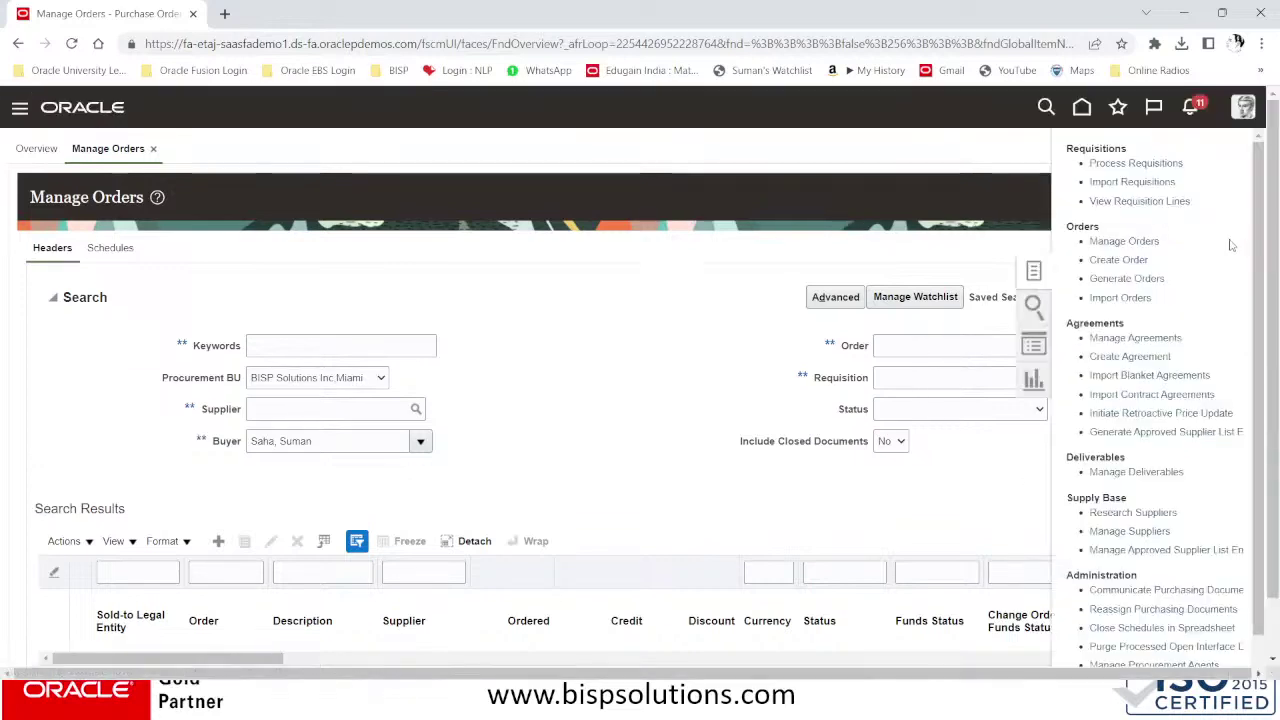
{"action": "left_click", "coordinate": [1124, 241]}
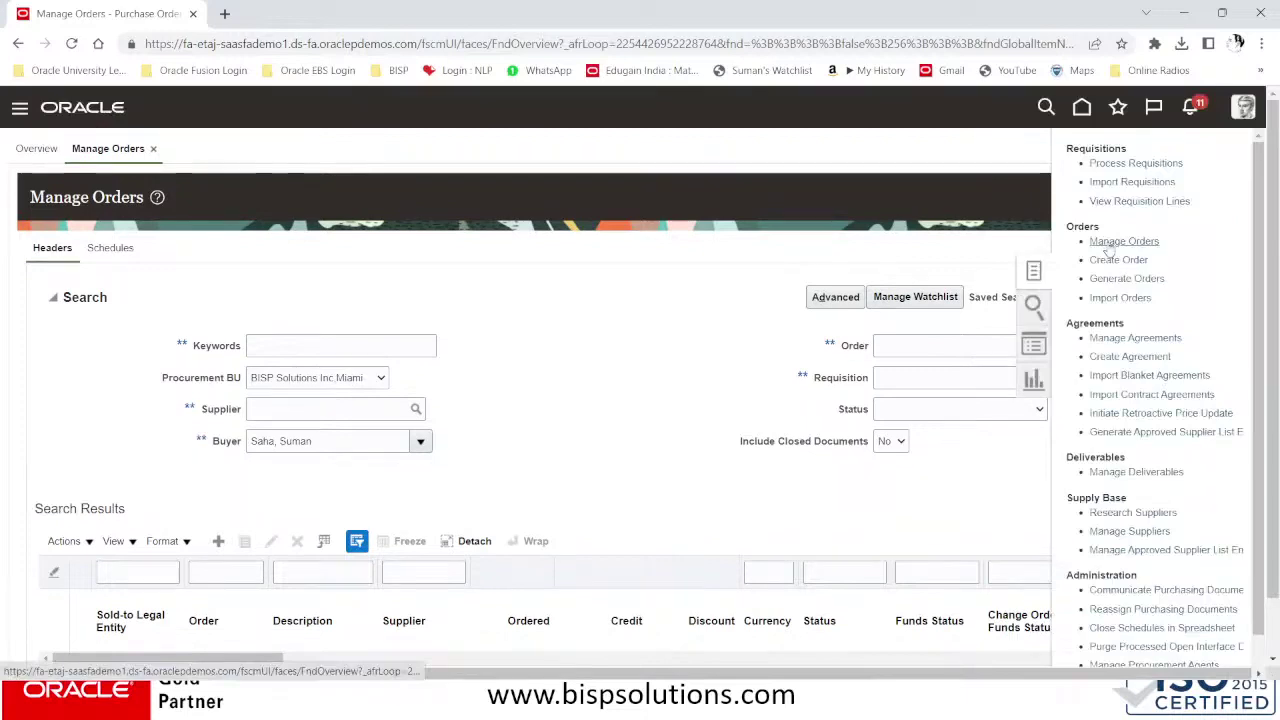
- Go to Purchase Requisitions and open the recent DESKTOP requisition
{"action": "left_click", "coordinate": [20, 110]}
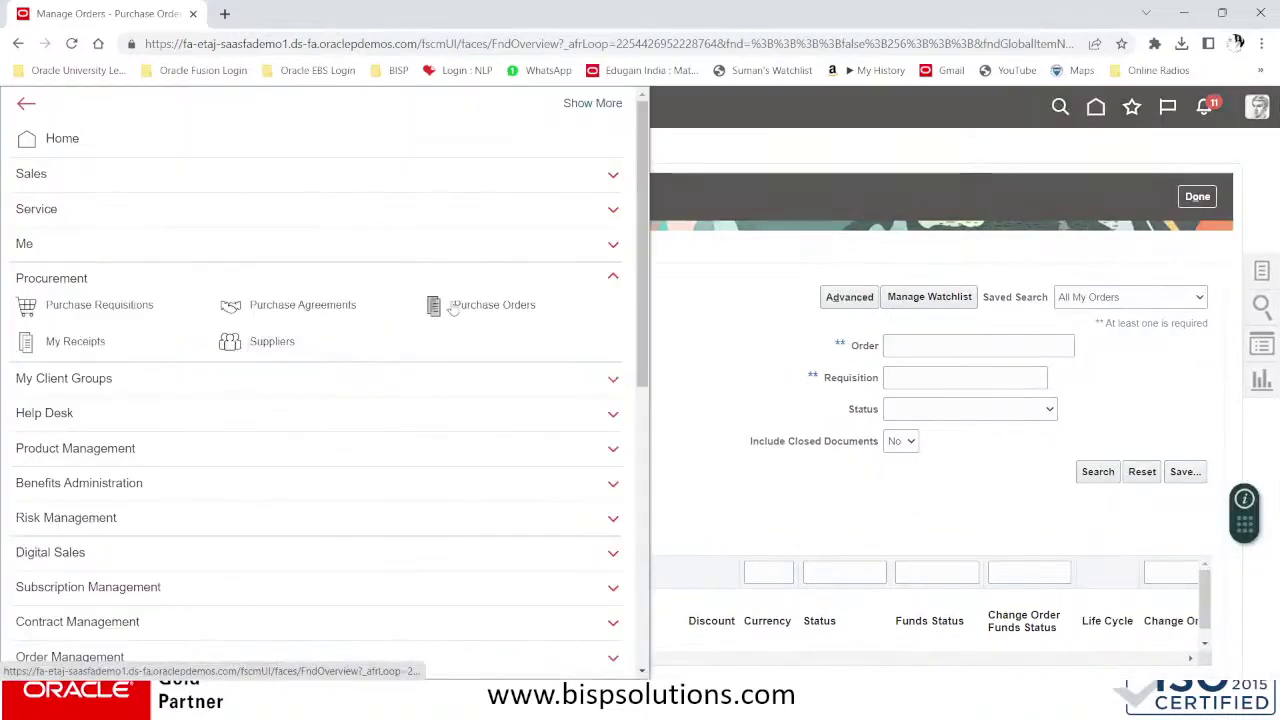
{"action": "left_click", "coordinate": [84, 306]}
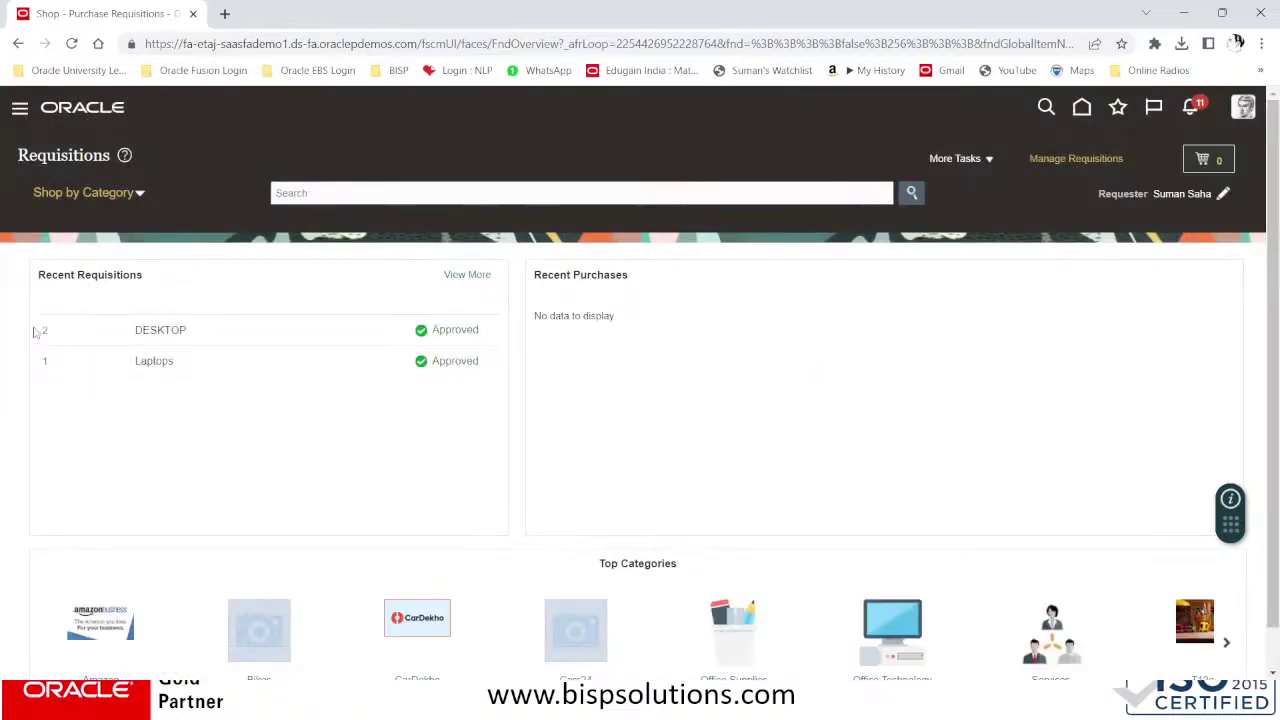
{"action": "left_click", "coordinate": [43, 332]}
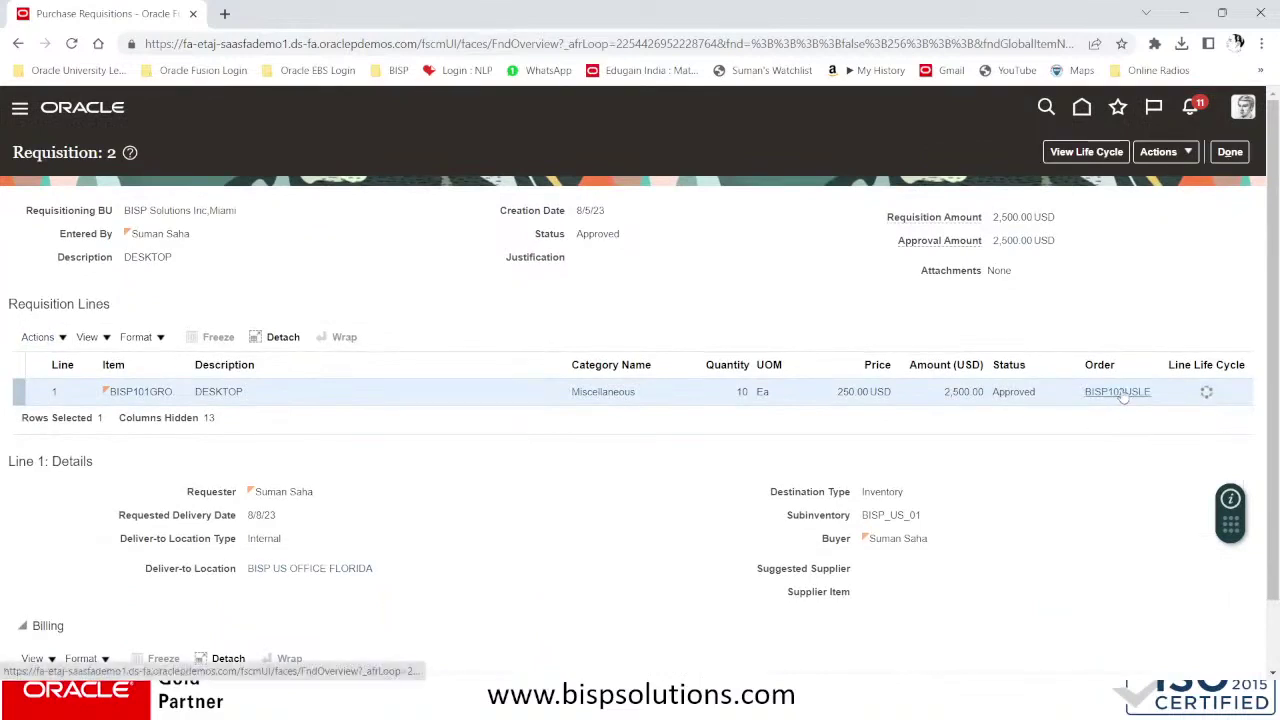
- Open the purchase order linked to the DESKTOP requisition line, examine its details, lines and order life cycle, and return to the requisition
{"action": "left_click", "coordinate": [1120, 392]}
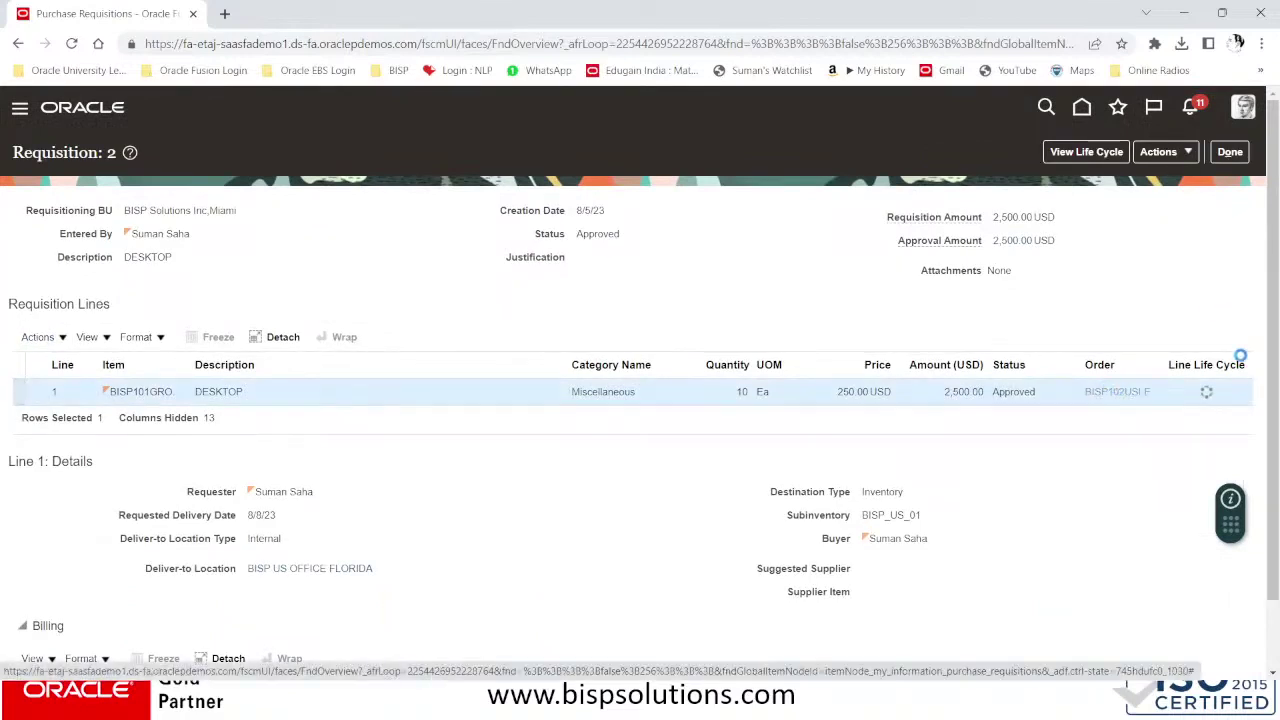
{"action": "scroll", "coordinate": [979, 356], "scroll_direction": "down", "scroll_amount": 1}
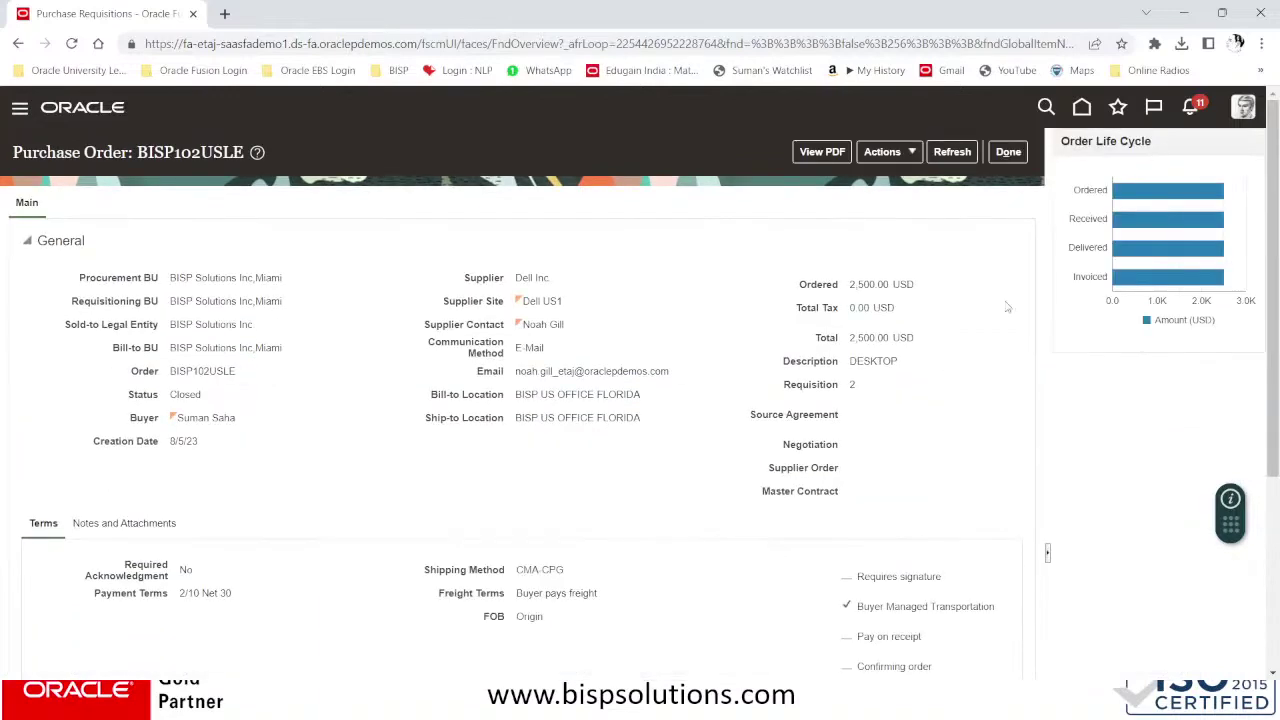
{"action": "scroll", "coordinate": [1007, 523], "scroll_direction": "down", "scroll_amount": 5}
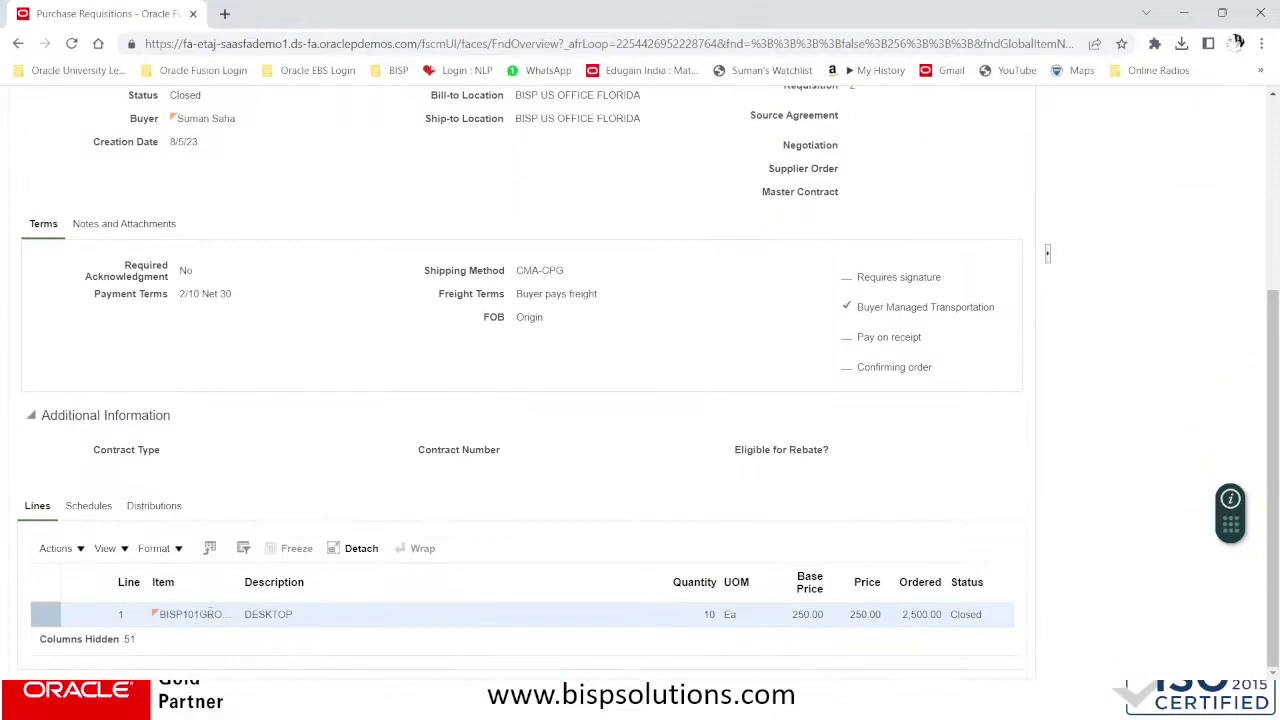
{"action": "scroll", "coordinate": [441, 625], "scroll_direction": "up", "scroll_amount": 5}
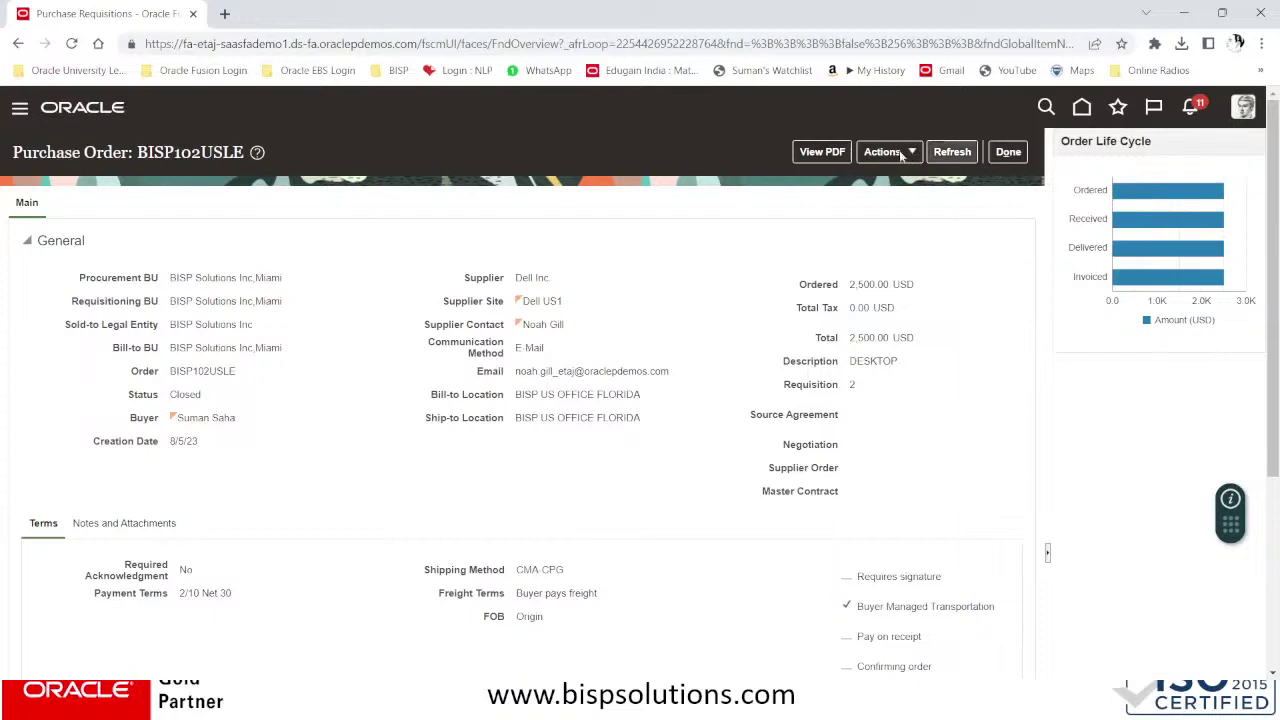
{"action": "scroll", "coordinate": [815, 409], "scroll_direction": "down", "scroll_amount": 3}
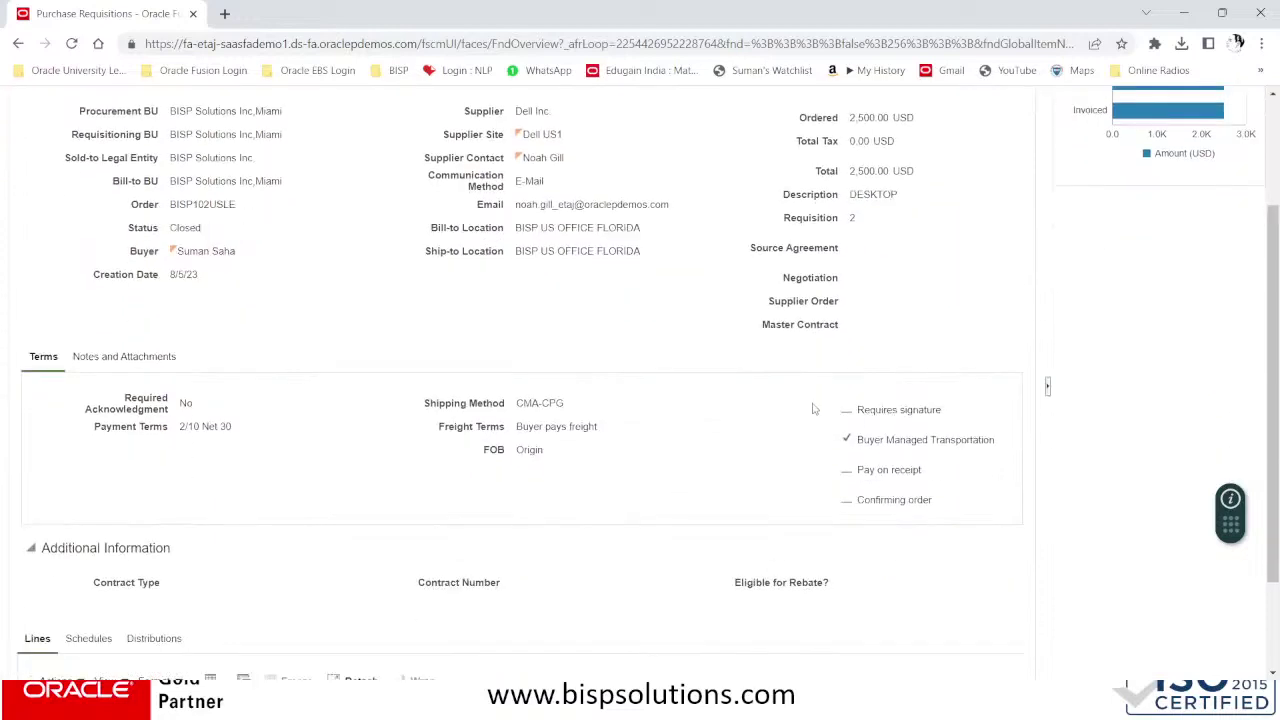
{"action": "scroll", "coordinate": [816, 414], "scroll_direction": "up", "scroll_amount": 3}
{"action": "mouse_move", "coordinate": [1152, 284]}
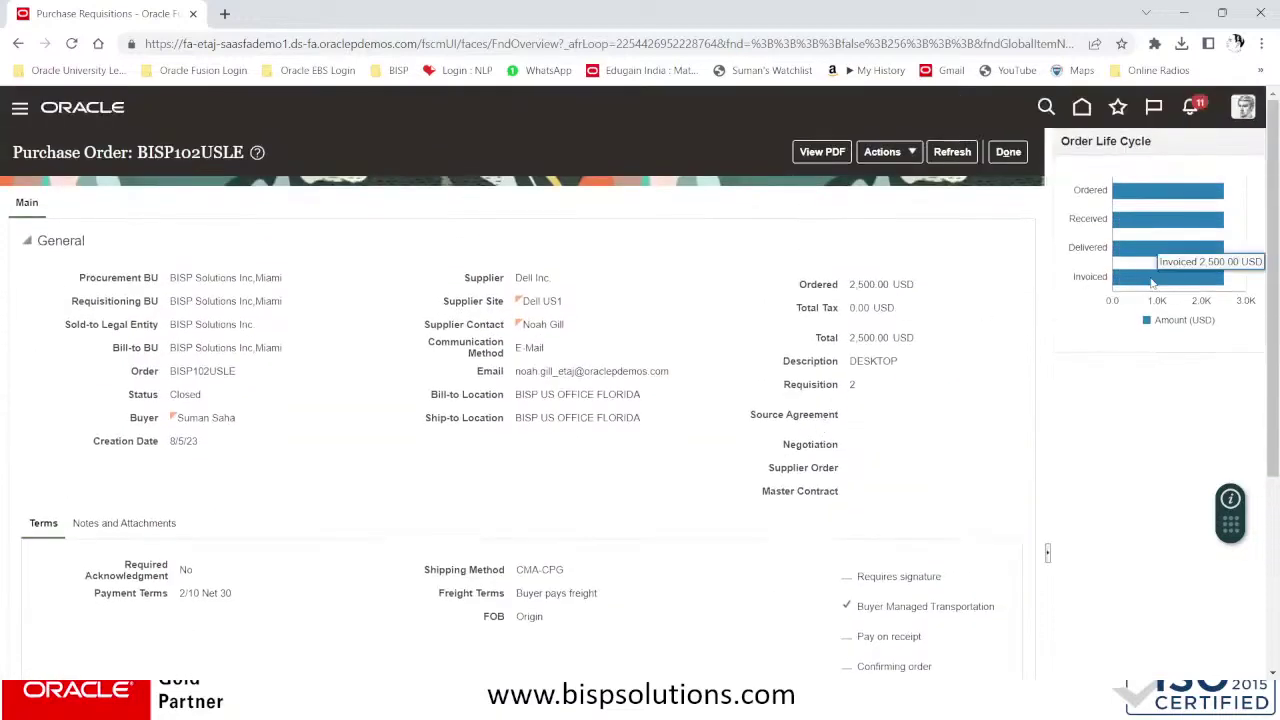
{"action": "scroll", "coordinate": [1052, 433], "scroll_direction": "down", "scroll_amount": 5}
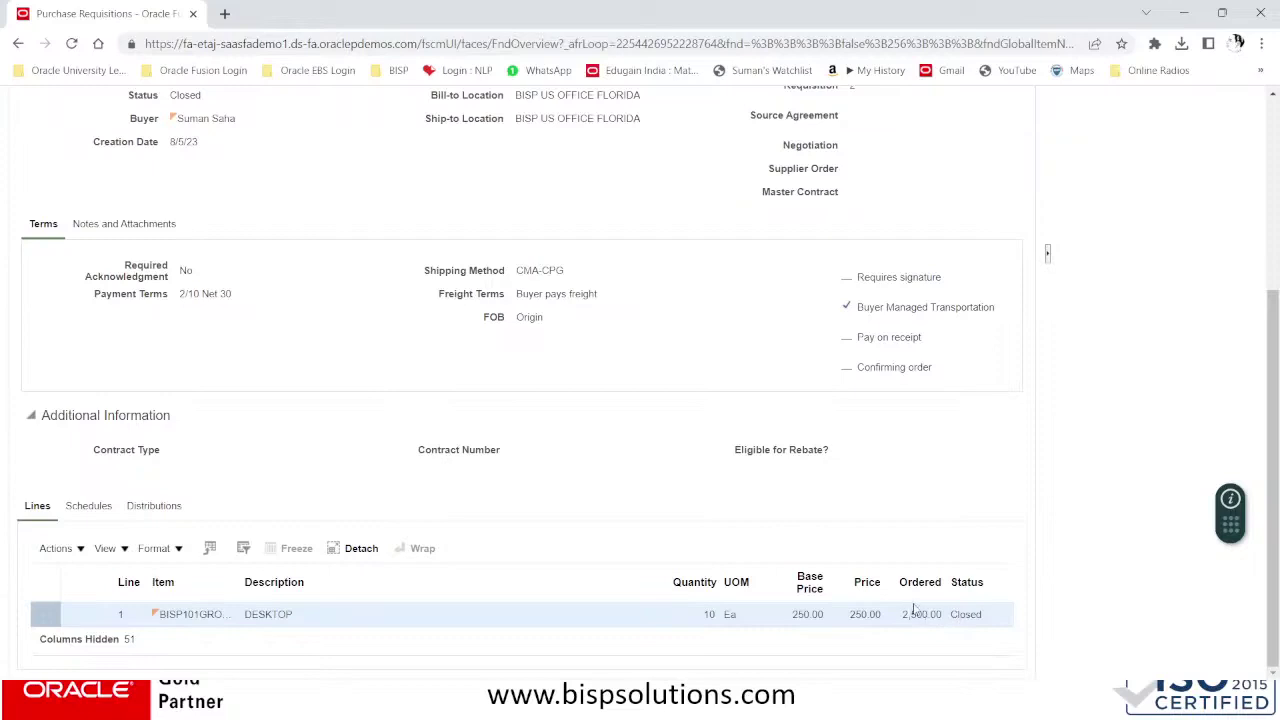
{"action": "scroll", "coordinate": [913, 605], "scroll_direction": "up", "scroll_amount": 5}
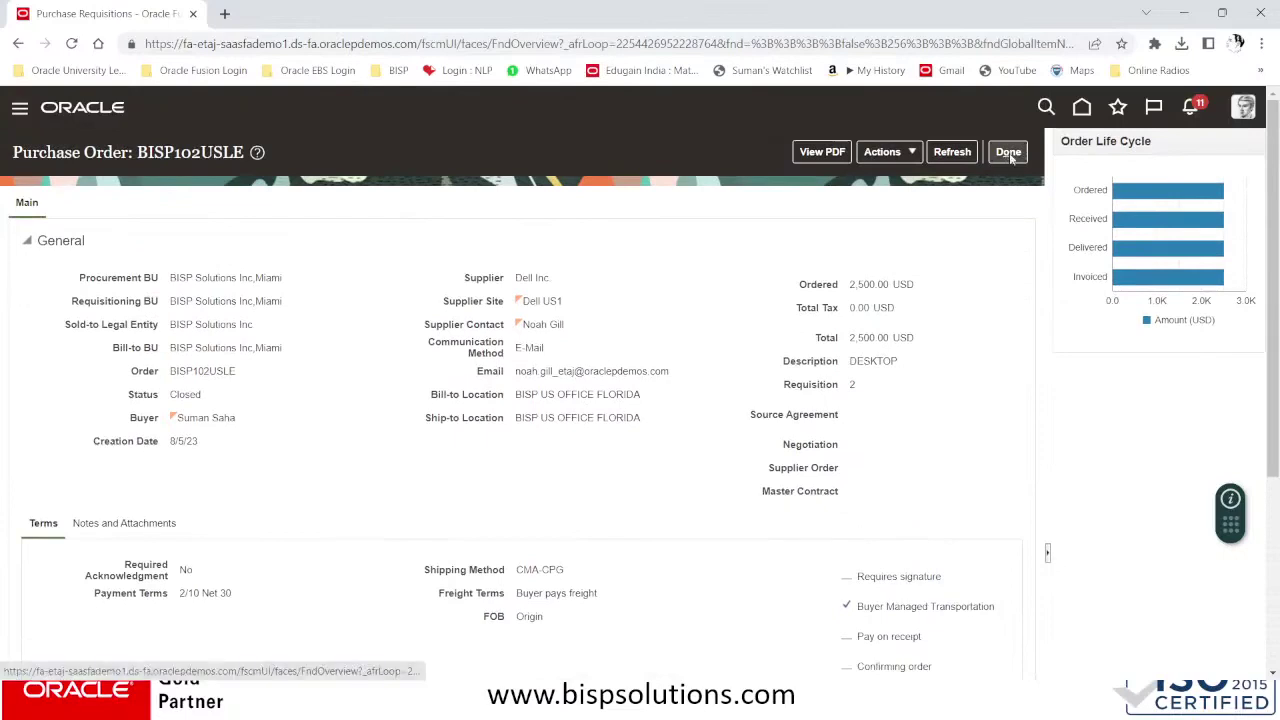
{"action": "left_click", "coordinate": [1008, 152]}
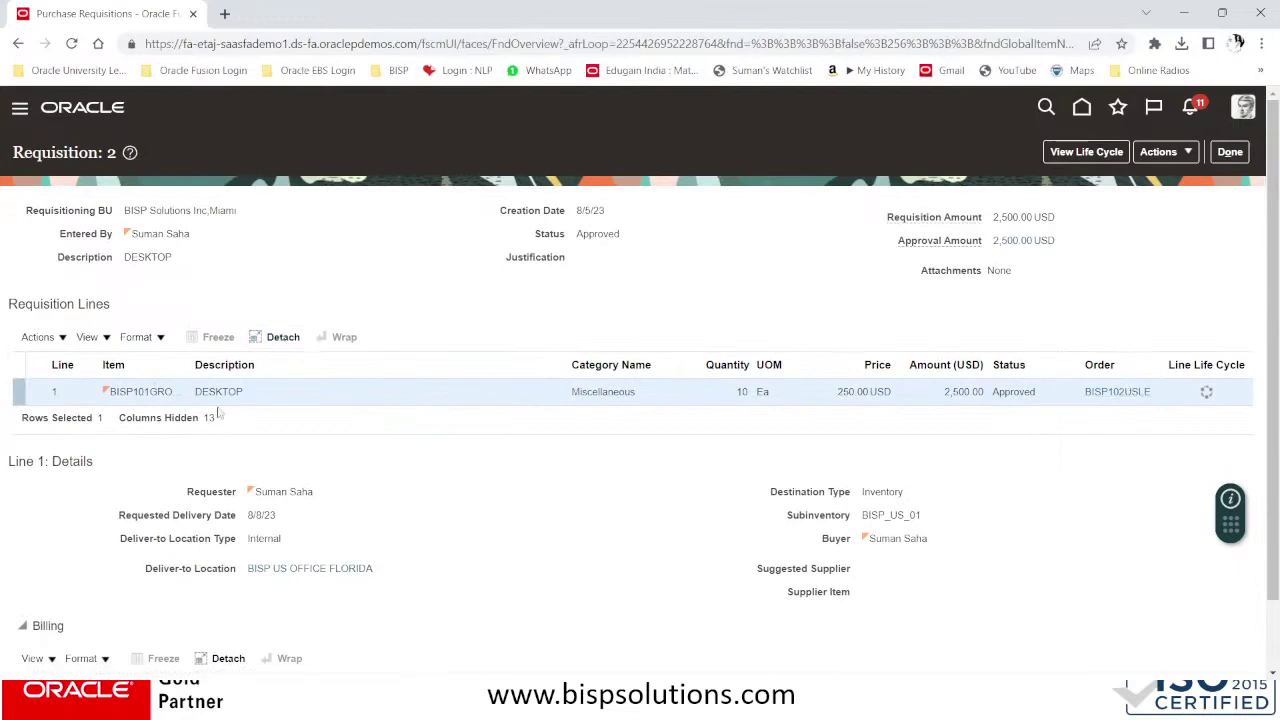
- View the DESKTOP requisition's life cycle and check its order, receipt and invoice payment amounts
{"action": "scroll", "coordinate": [218, 413], "scroll_direction": "down", "scroll_amount": 1}
{"action": "scroll", "coordinate": [255, 432], "scroll_direction": "up", "scroll_amount": 1}
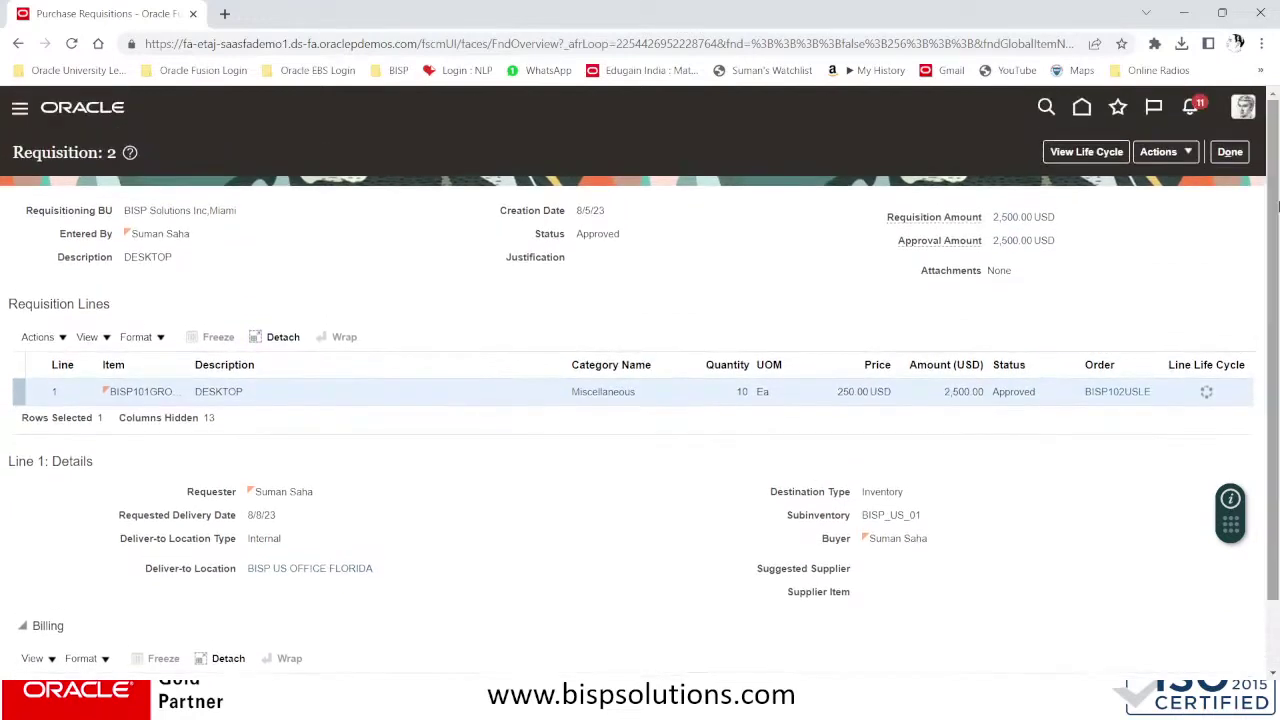
{"action": "left_click", "coordinate": [1105, 158]}
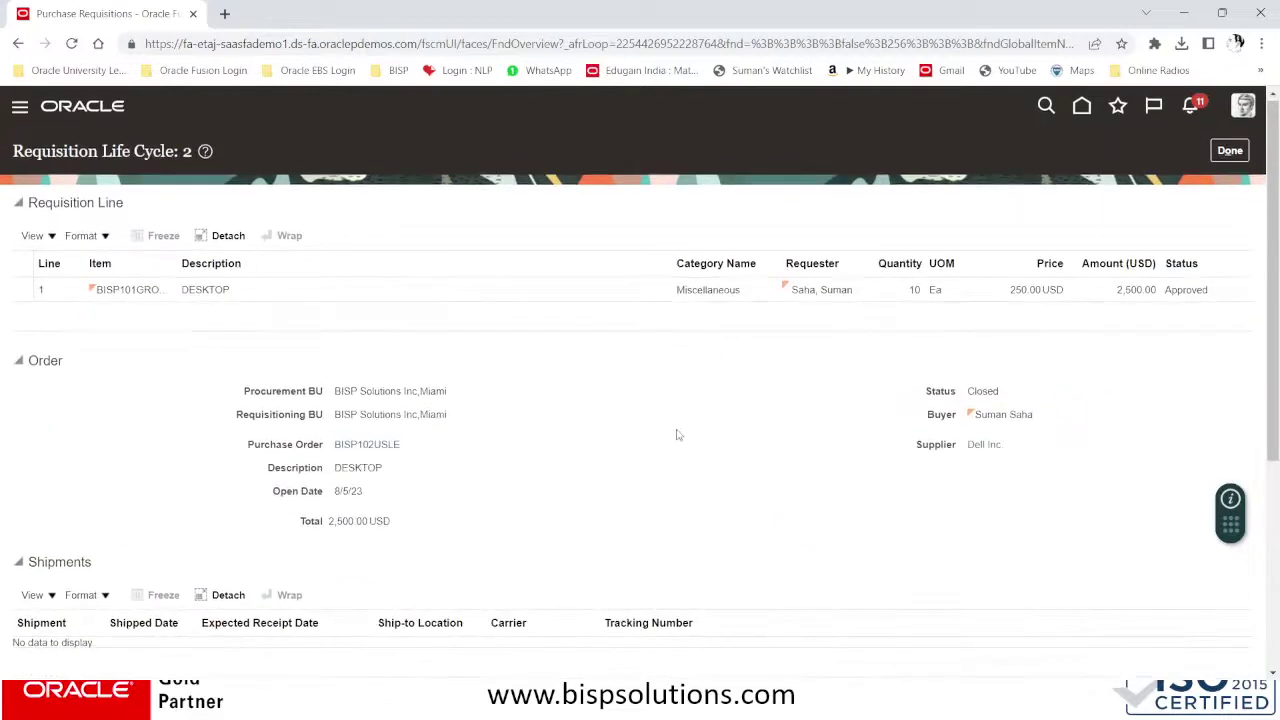
{"action": "scroll", "coordinate": [677, 434], "scroll_direction": "down", "scroll_amount": 4}
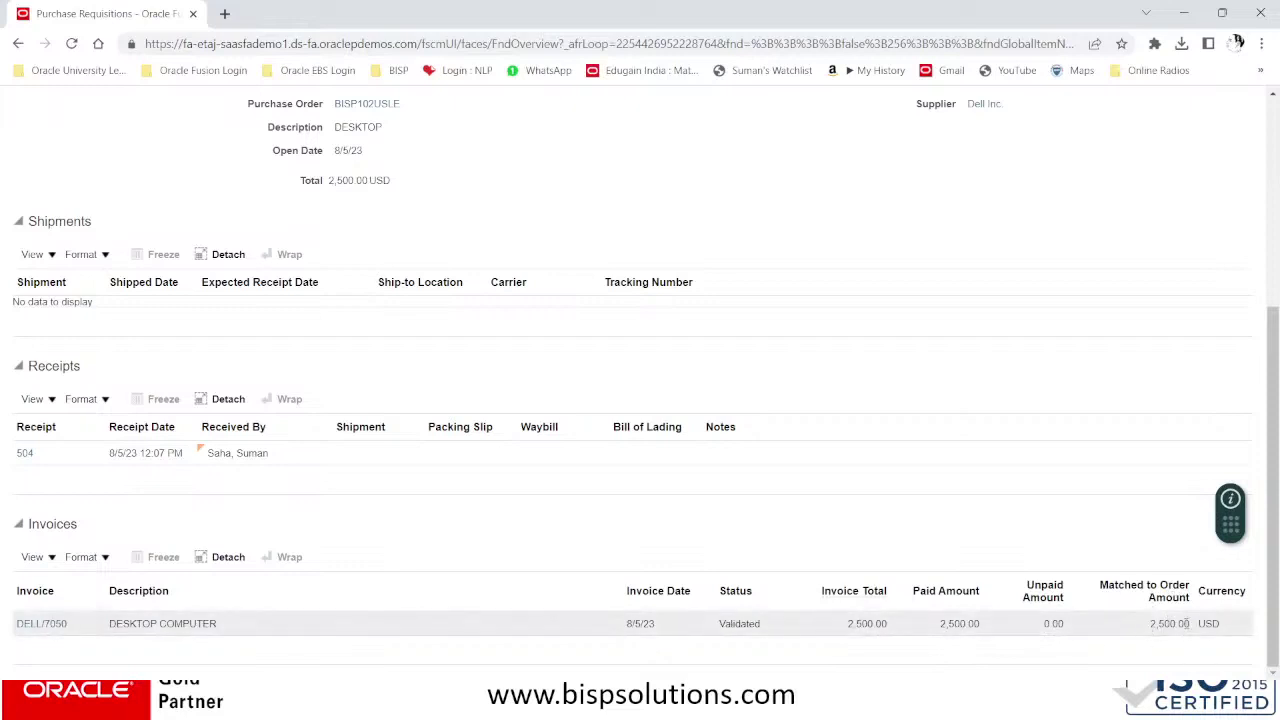
- Open the DESKTOP COMPUTER invoice from the requisition life cycle and review its item lines and totals
{"action": "left_click", "coordinate": [46, 623]}
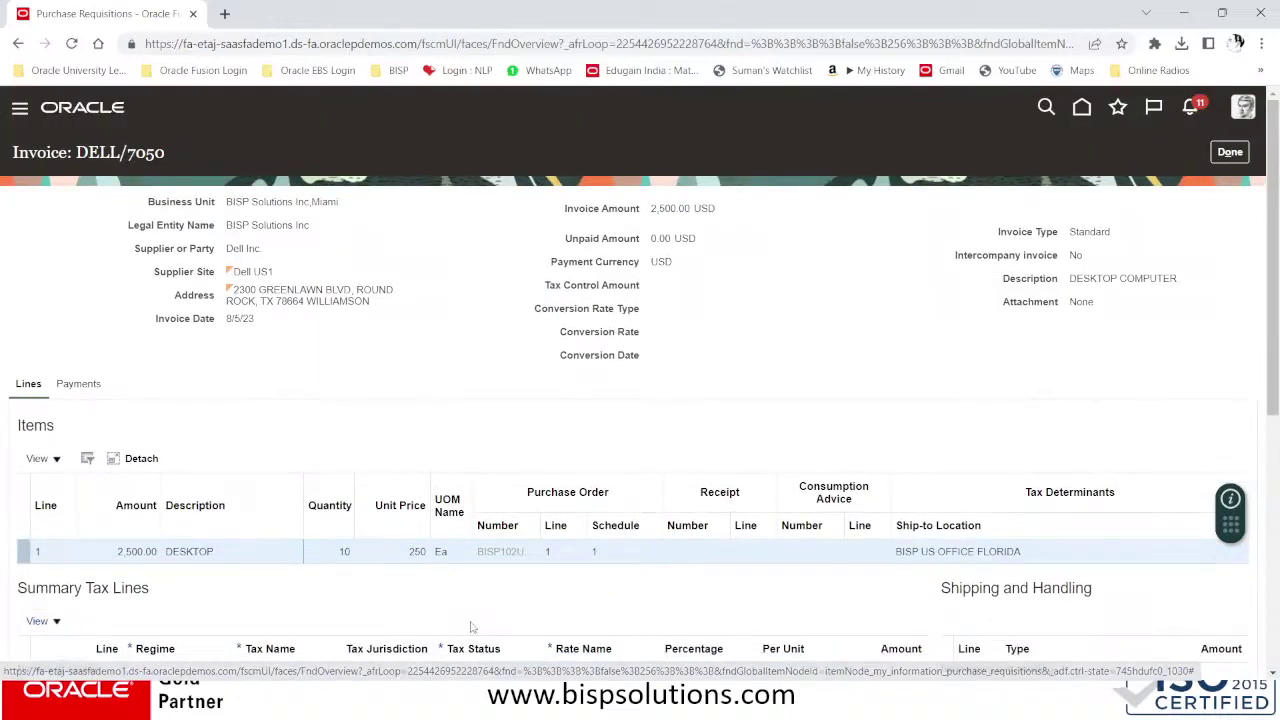
{"action": "scroll", "coordinate": [474, 627], "scroll_direction": "down", "scroll_amount": 3}
{"action": "scroll", "coordinate": [504, 671], "scroll_direction": "down", "scroll_amount": 2}
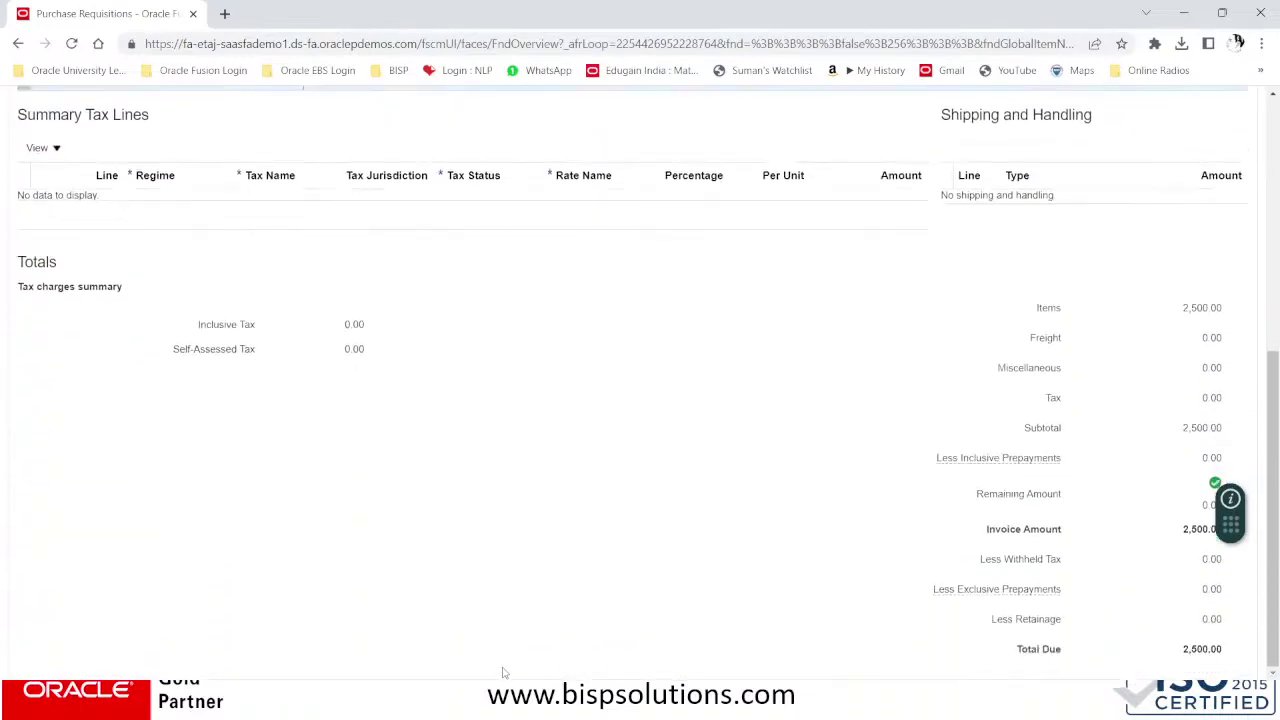
{"action": "scroll", "coordinate": [504, 678], "scroll_direction": "up", "scroll_amount": 5}
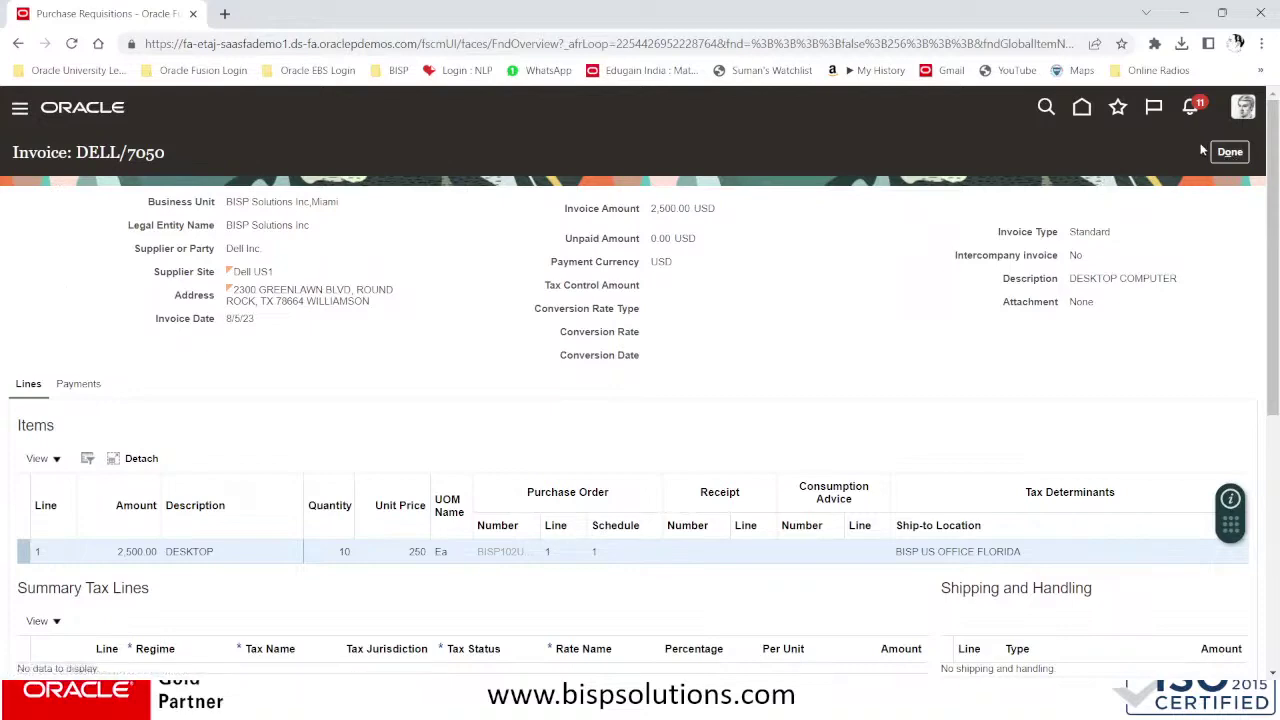
{"action": "key", "text": "alt+Tab"}
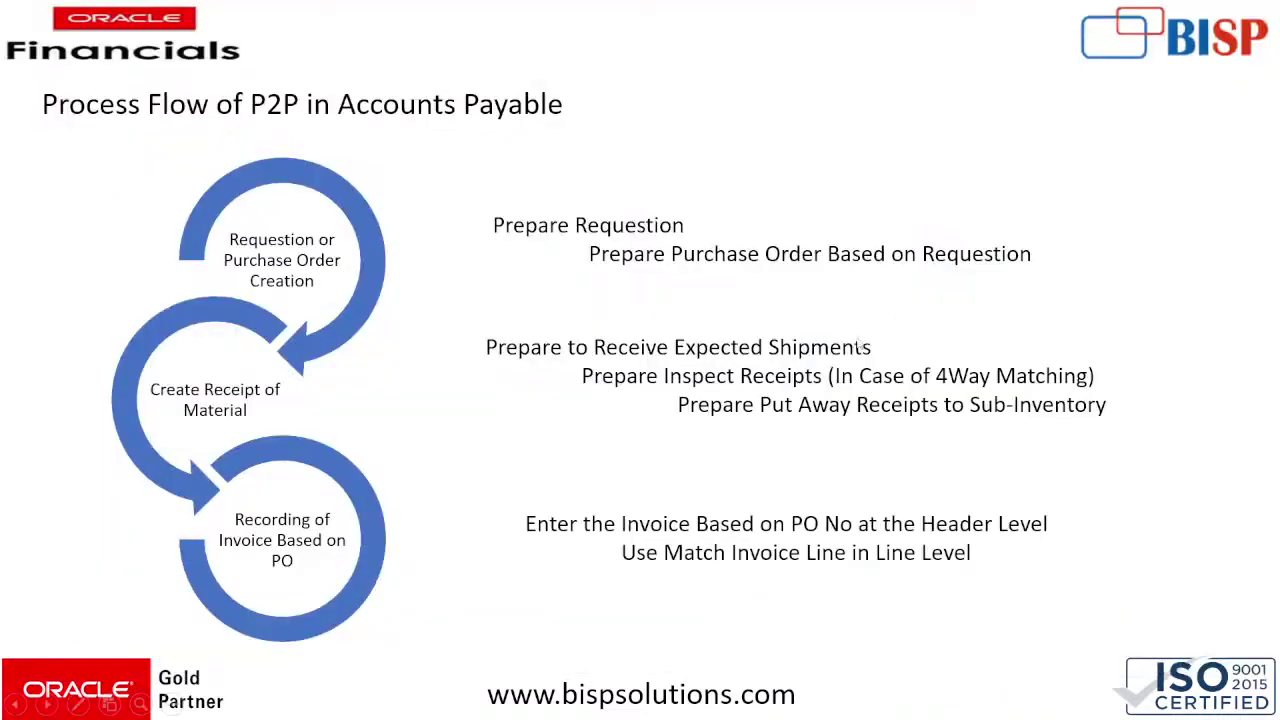
{"action": "left_click", "coordinate": [856, 350]}
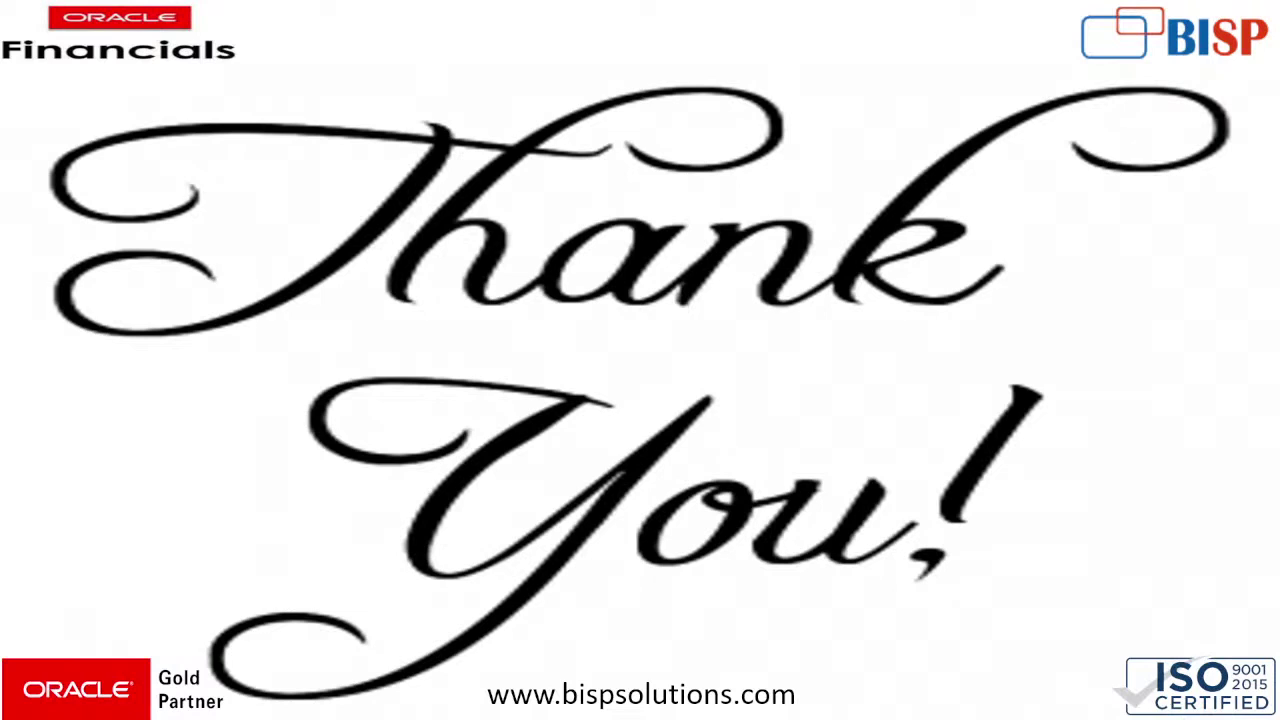
- Switch from the slide show to the YouTube Studio live streaming page and look through the viewers' live chat messages
{"action": "key", "text": "alt+Tab"}
{"action": "key", "text": "alt+Tab"}
{"action": "key", "text": "alt+Tab"}
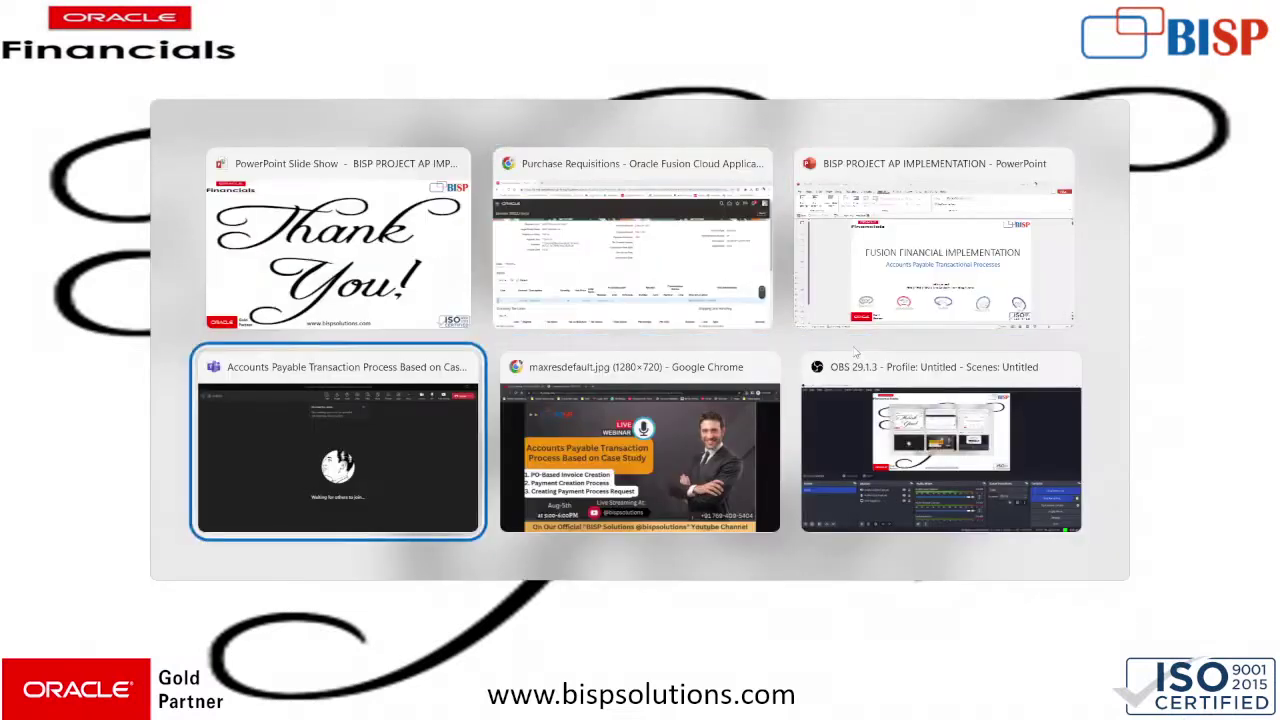
{"action": "key", "text": "alt+Tab"}
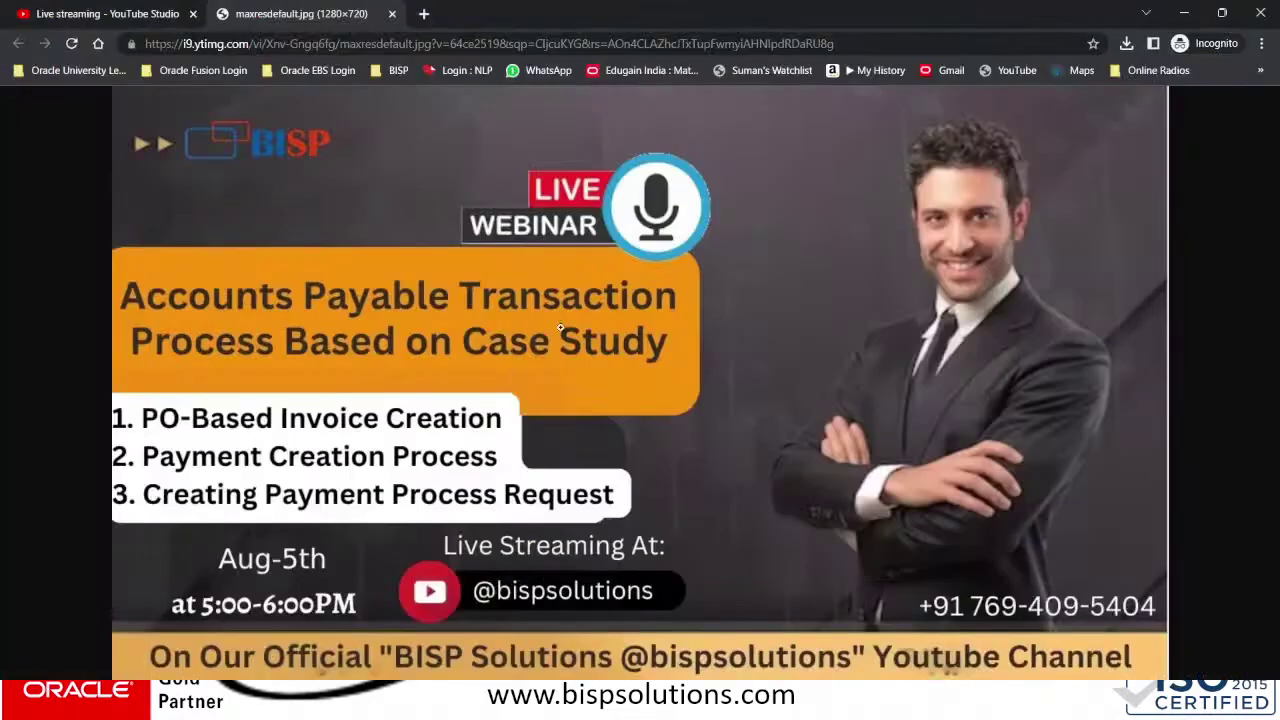
{"action": "left_click", "coordinate": [115, 14]}
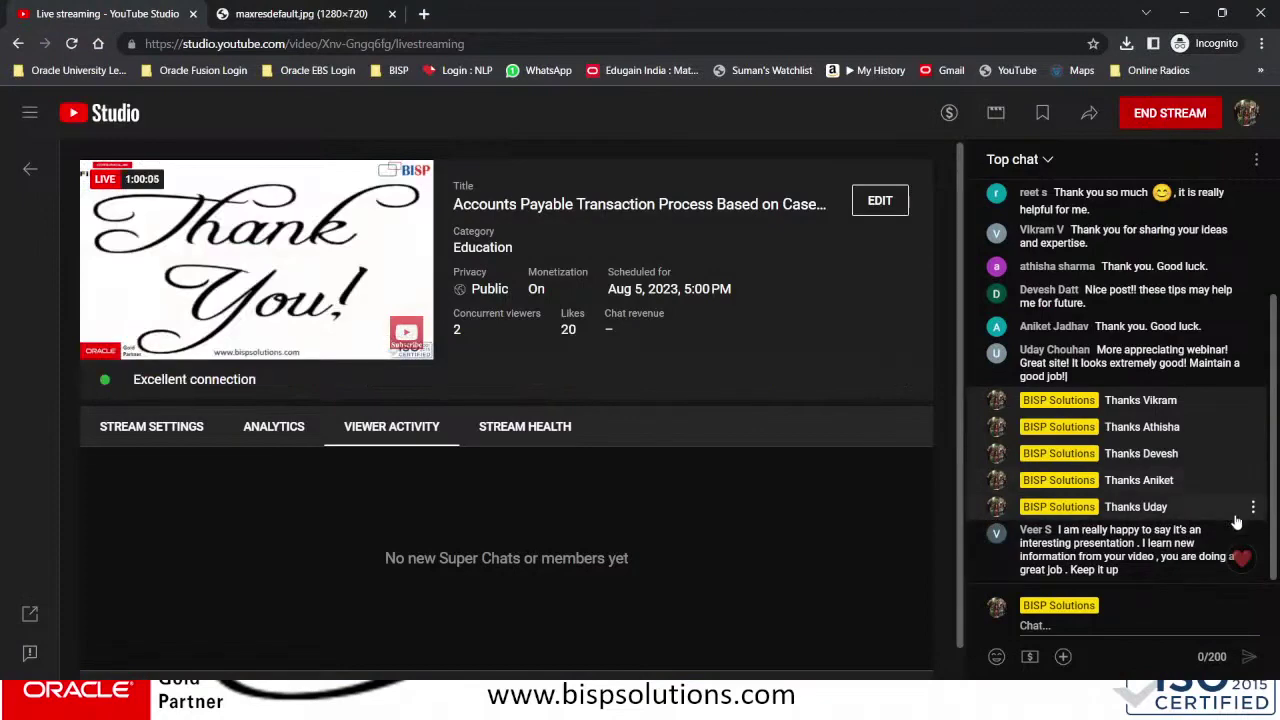
{"action": "scroll", "coordinate": [1106, 388], "scroll_direction": "up", "scroll_amount": 3}
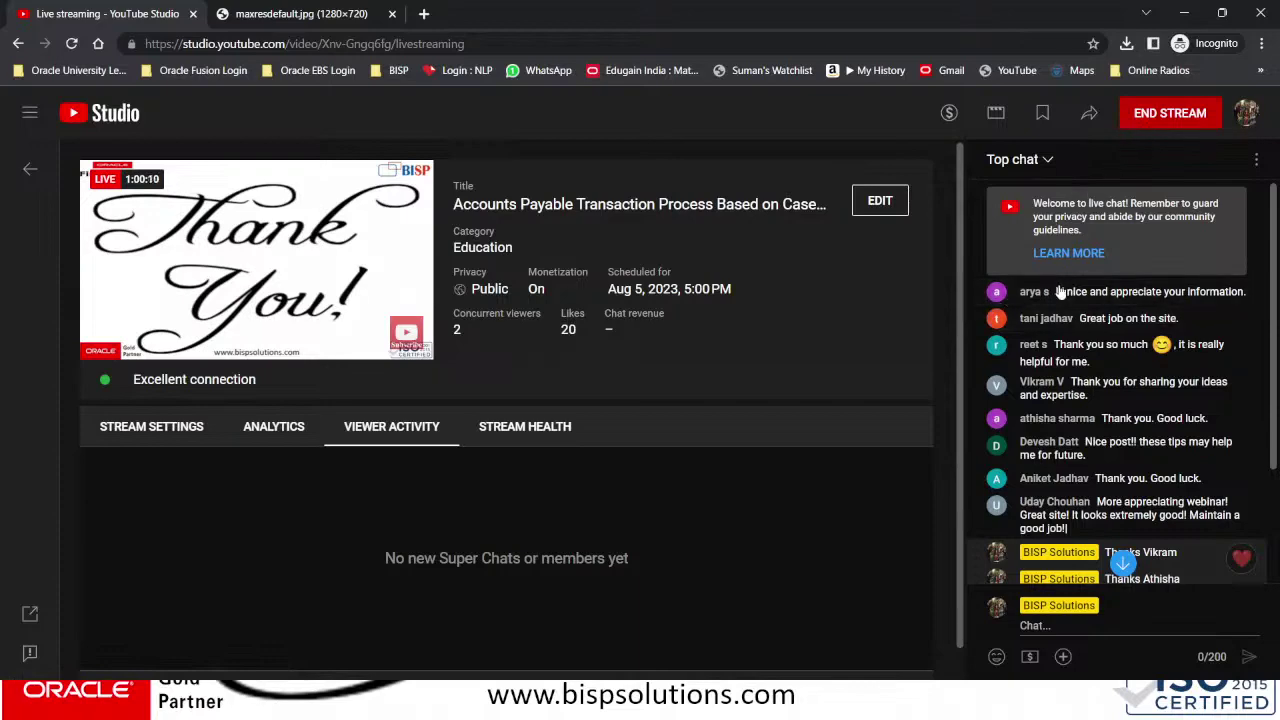
{"action": "scroll", "coordinate": [1053, 313], "scroll_direction": "down", "scroll_amount": 2}
{"action": "scroll", "coordinate": [1060, 290], "scroll_direction": "up", "scroll_amount": 3}
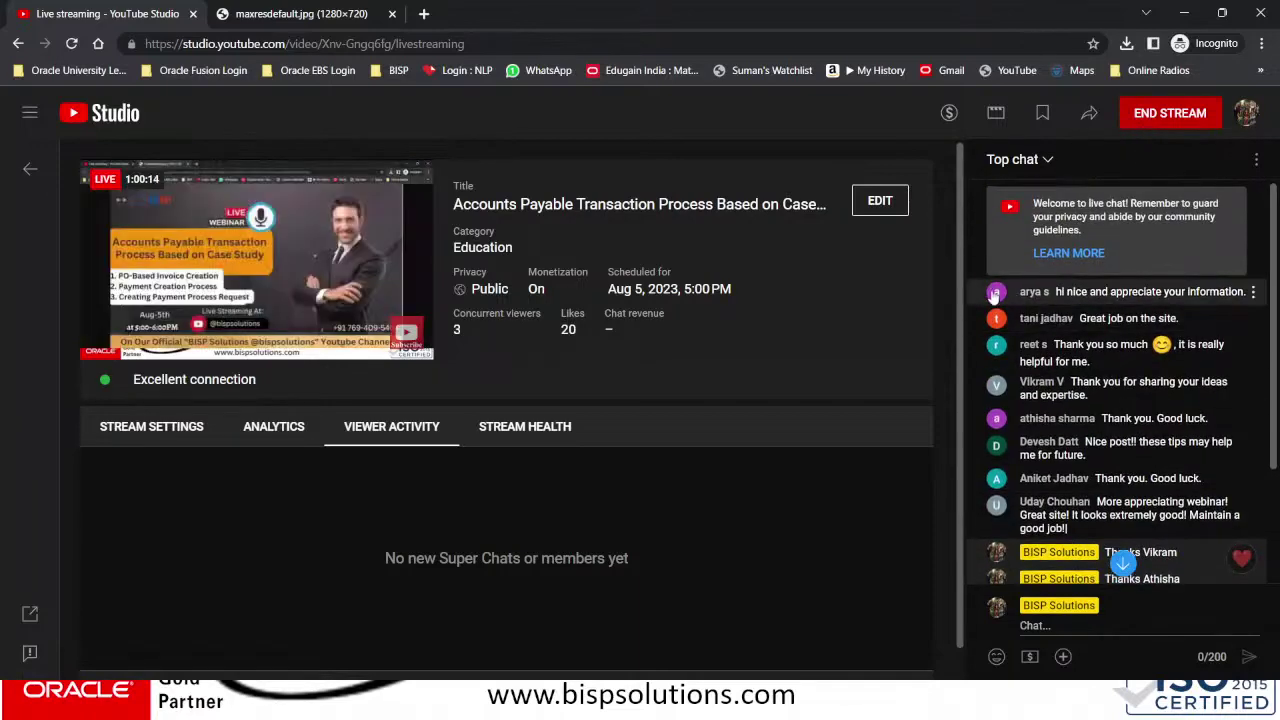
- Select the live chat messages from the first viewer comment to the last one and end the live stream
{"action": "left_click_drag", "start_coordinate": [982, 291], "coordinate": [1114, 580]}
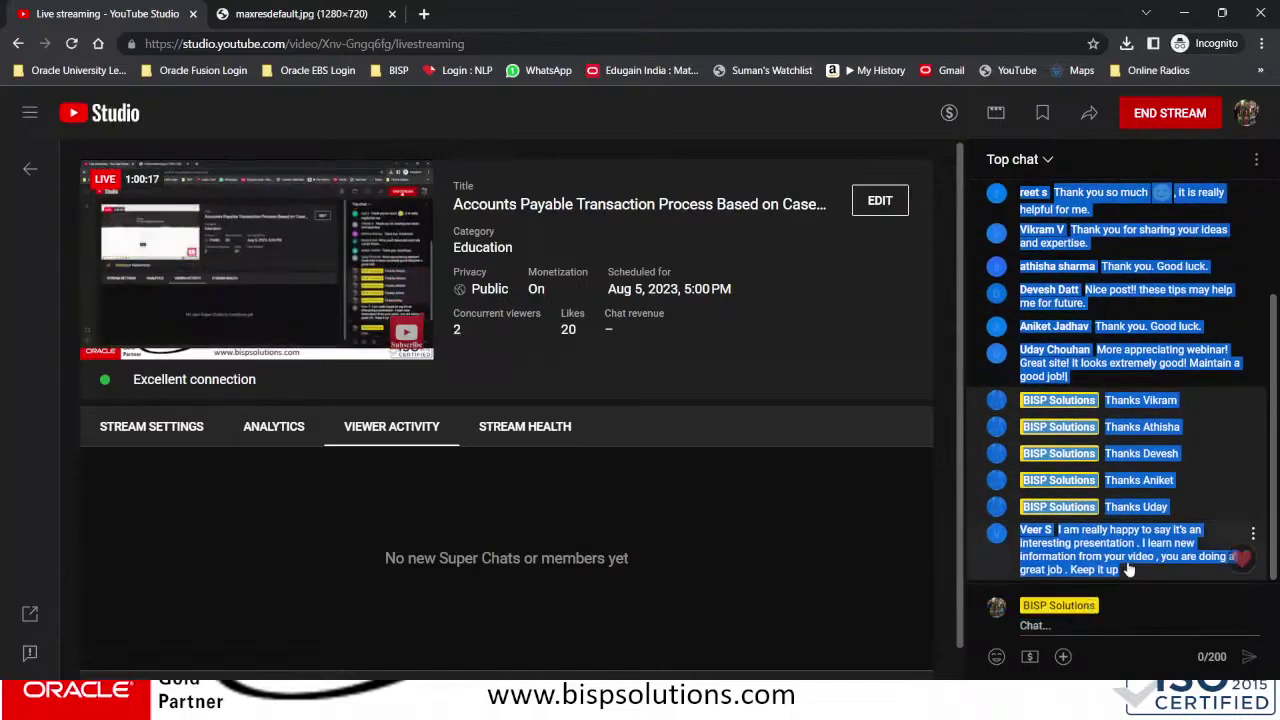
{"action": "left_click", "coordinate": [1170, 113]}
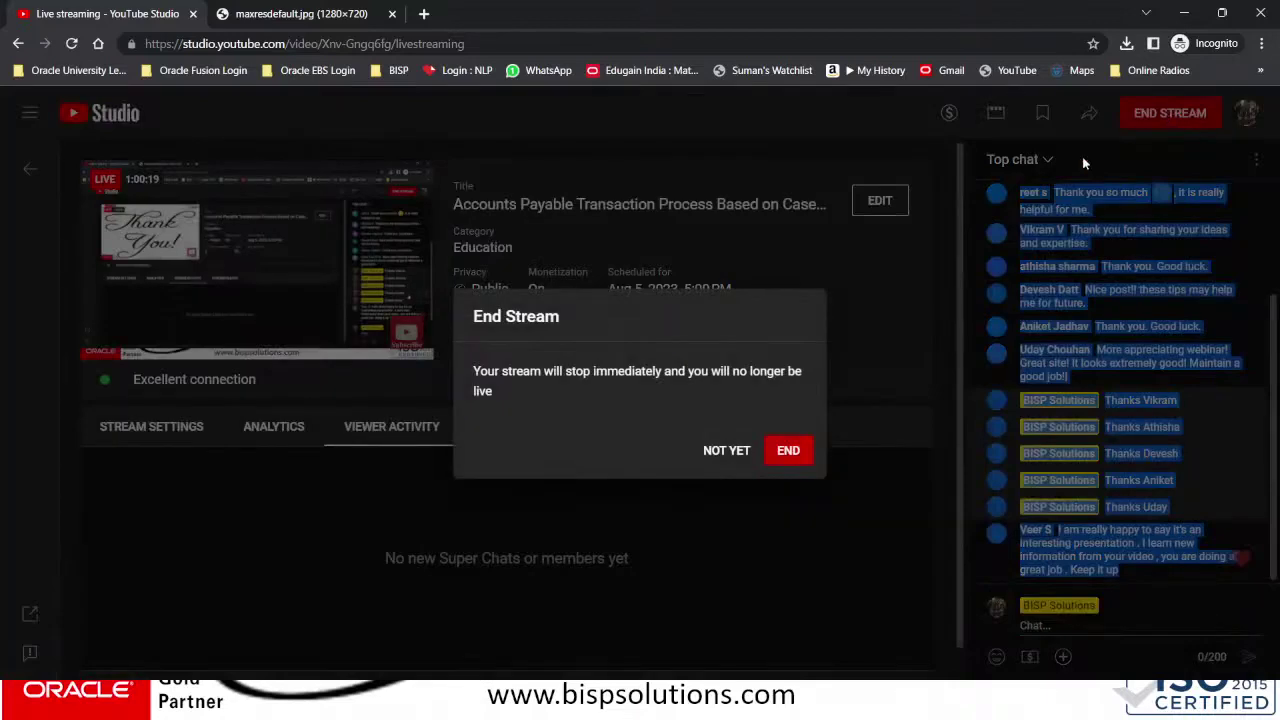
{"action": "left_click", "coordinate": [786, 451]}
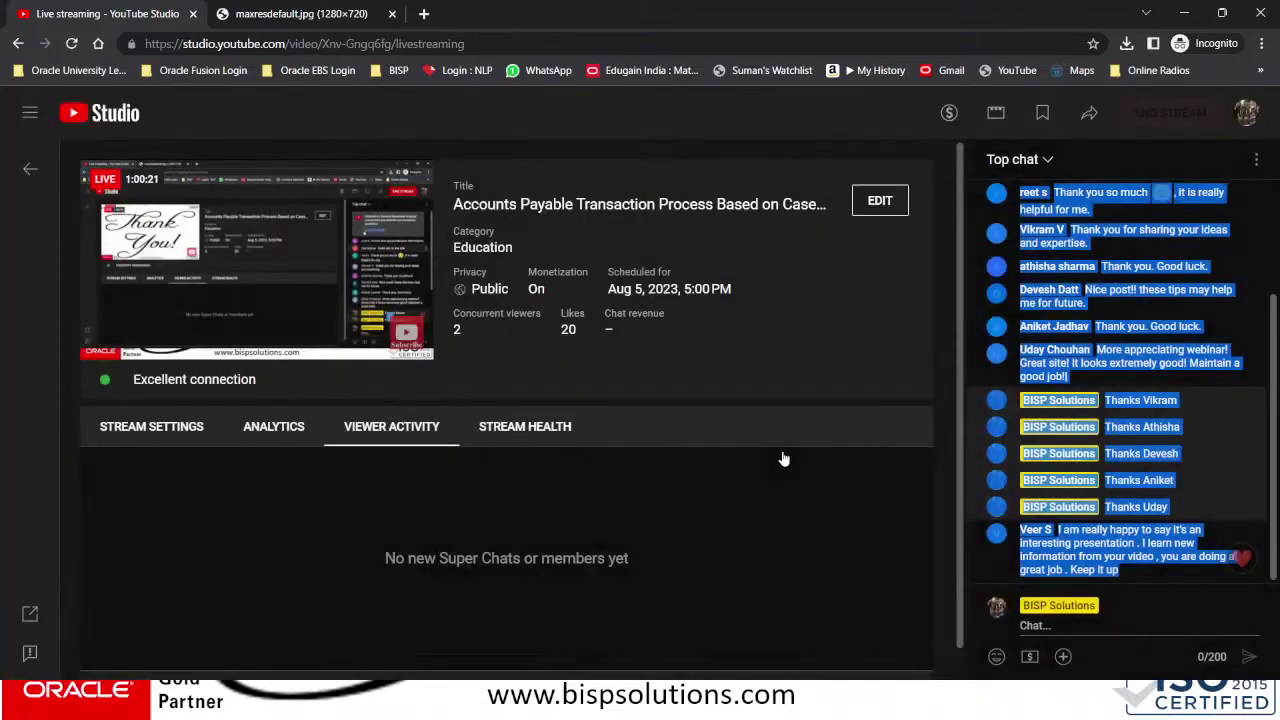